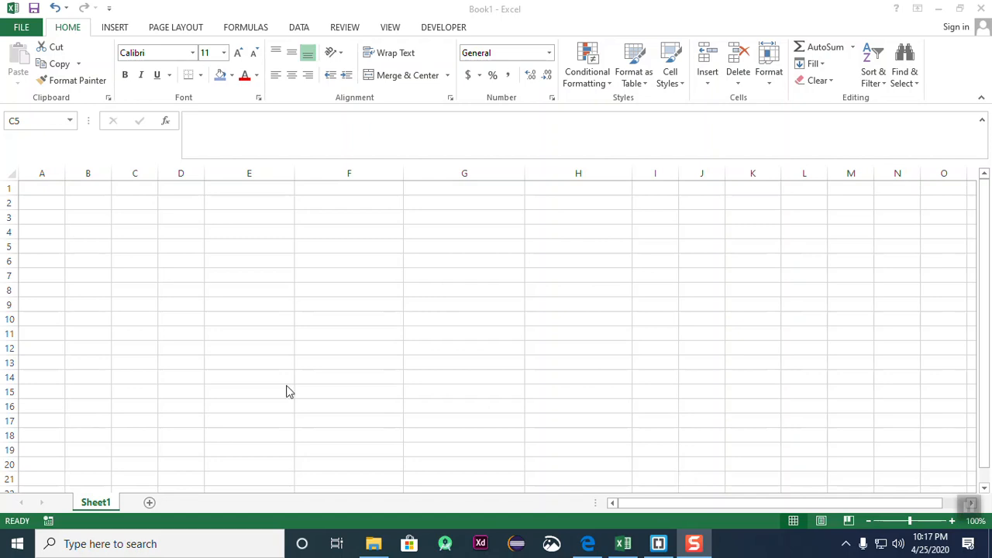
- Select cells across the sheet, including F13, G12, C8, F18, E18, B6 and E10
{"action": "left_click", "coordinate": [380, 364]}
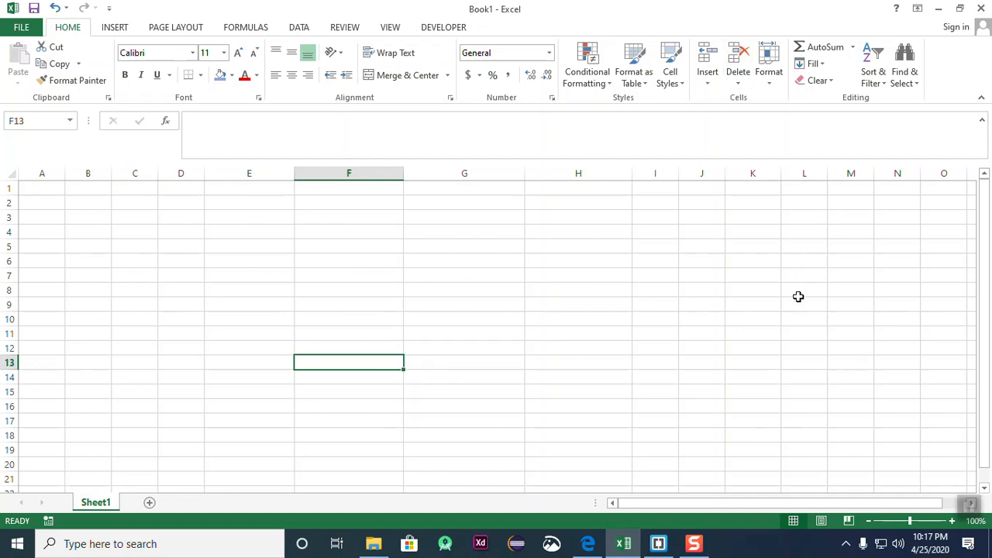
{"action": "left_click", "coordinate": [434, 343]}
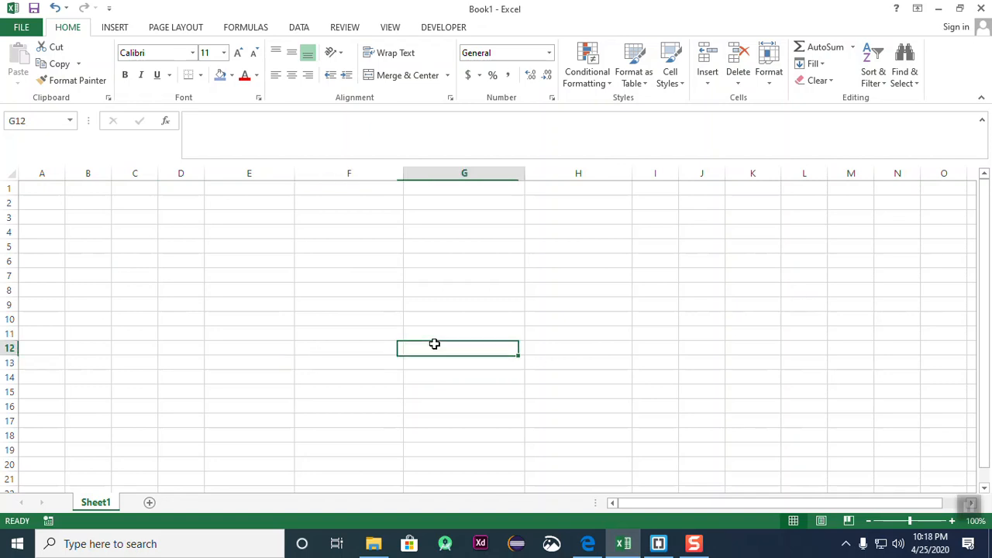
{"action": "left_click", "coordinate": [114, 286]}
{"action": "left_click", "coordinate": [332, 435]}
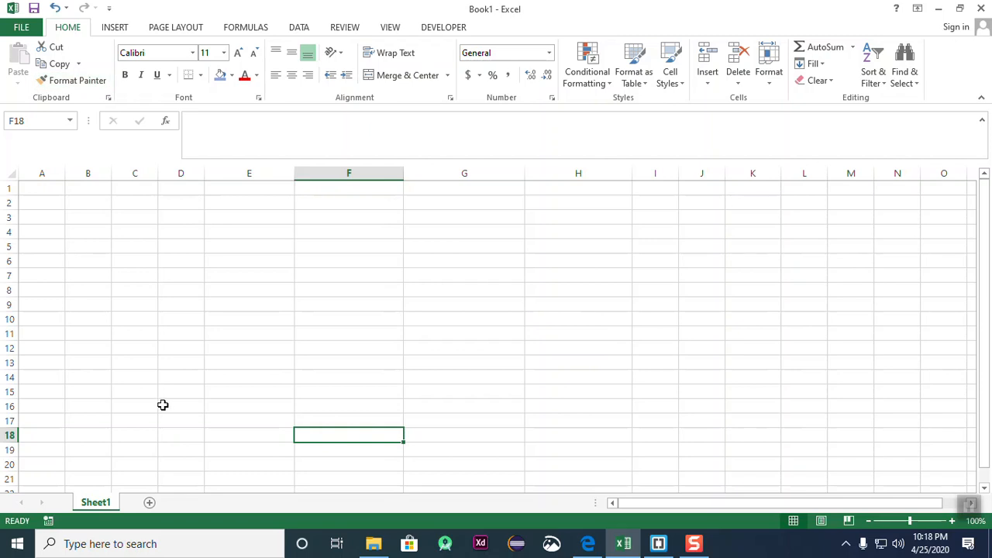
{"action": "key", "text": "Left"}
{"action": "key", "text": "Up"}
{"action": "key", "text": "Up"}
{"action": "key", "text": "Up"}
{"action": "key", "text": "Up"}
{"action": "key", "text": "Up"}
{"action": "key", "text": "Up"}
{"action": "key", "text": "Up"}
{"action": "key", "text": "Up"}
{"action": "key", "text": "Up"}
{"action": "key", "text": "Up"}
{"action": "key", "text": "Up"}
{"action": "key", "text": "Up"}
{"action": "key", "text": "Up"}
{"action": "key", "text": "Up"}
{"action": "left_click", "coordinate": [416, 346]}
{"action": "left_click", "coordinate": [90, 266]}
{"action": "left_click", "coordinate": [256, 320]}
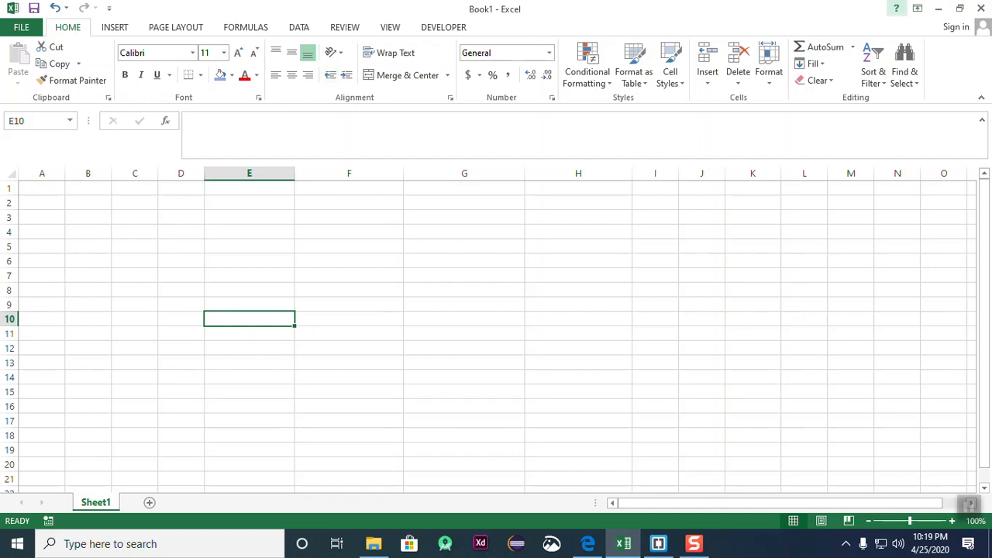
- Auto-hide the ribbon and pick cells G13, E5, H4, F13, H12, F9:F10 and J5
{"action": "left_click", "coordinate": [918, 8]}
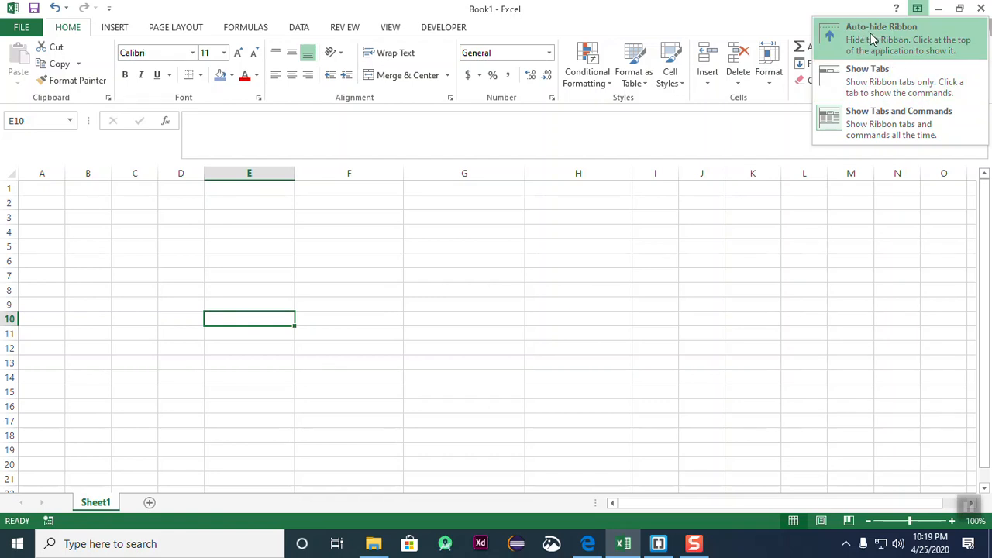
{"action": "left_click", "coordinate": [875, 38]}
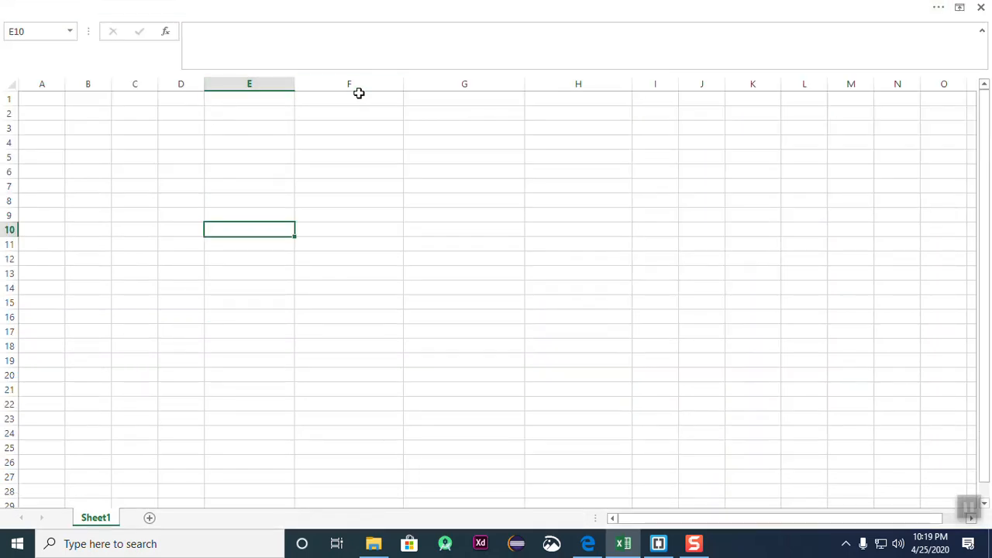
{"action": "left_click", "coordinate": [447, 273]}
{"action": "left_click", "coordinate": [256, 156]}
{"action": "left_click", "coordinate": [533, 143]}
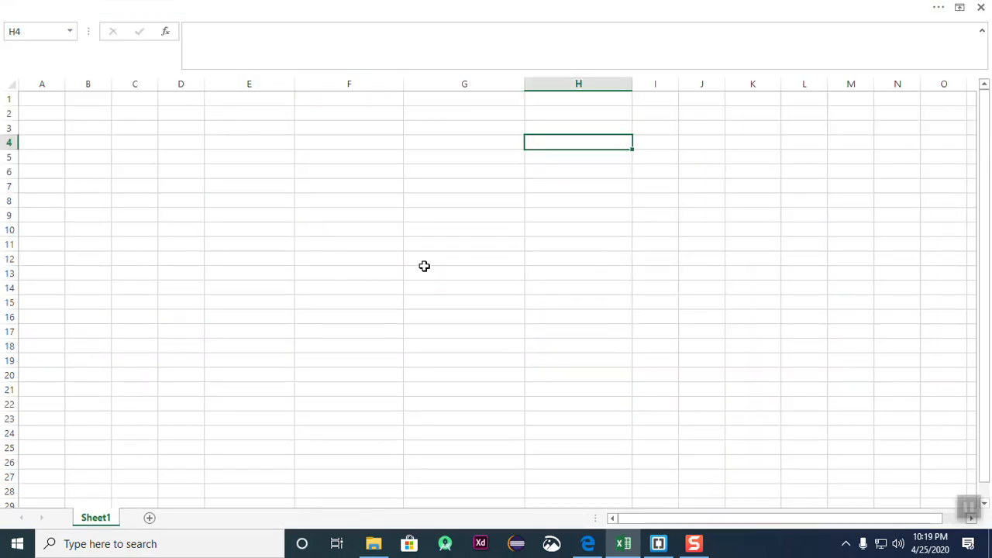
{"action": "left_click", "coordinate": [388, 273]}
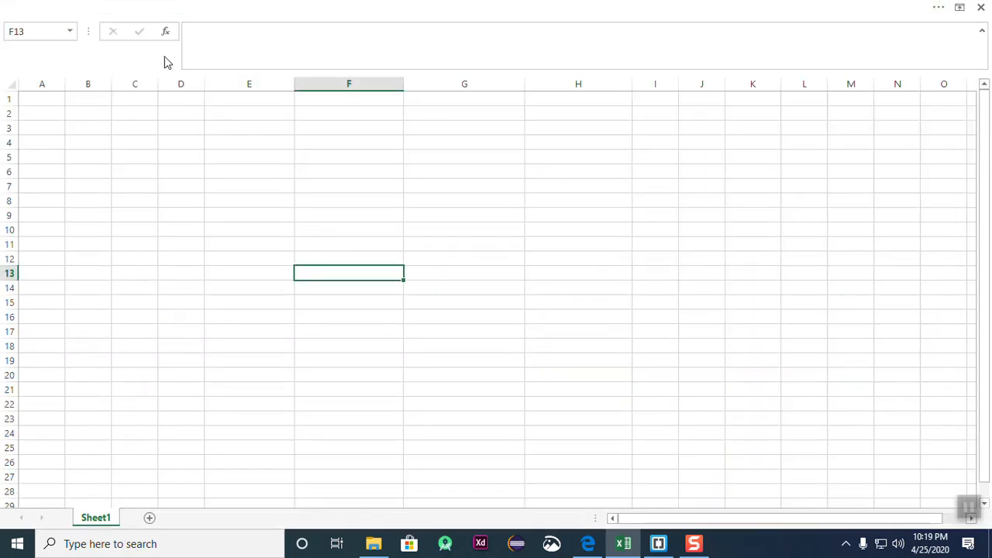
{"action": "left_click", "coordinate": [543, 258]}
{"action": "left_click_drag", "start_coordinate": [385, 215], "coordinate": [381, 229]}
{"action": "left_click", "coordinate": [690, 155]}
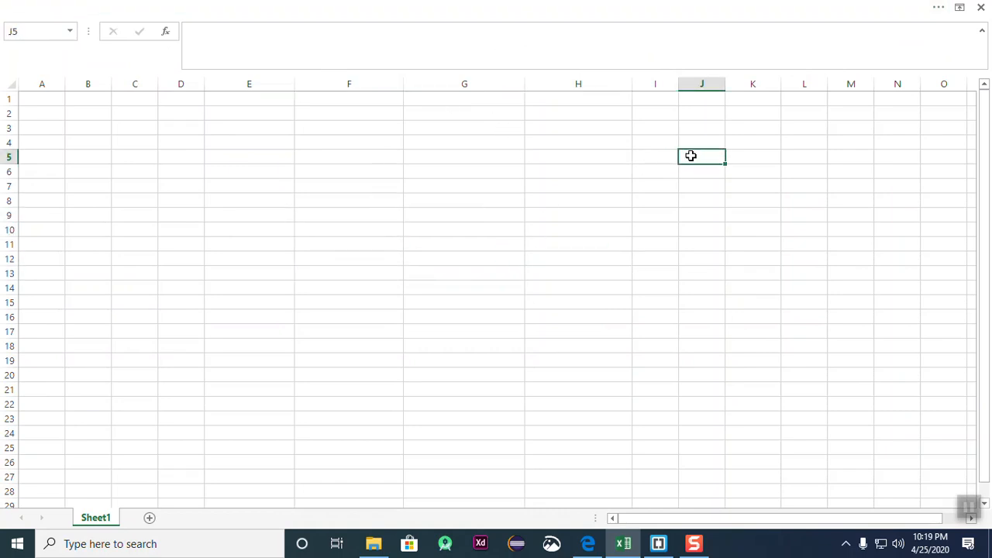
- Switch the ribbon to tabs-only, then restore the full ribbon with tabs and commands
{"action": "left_click", "coordinate": [959, 8]}
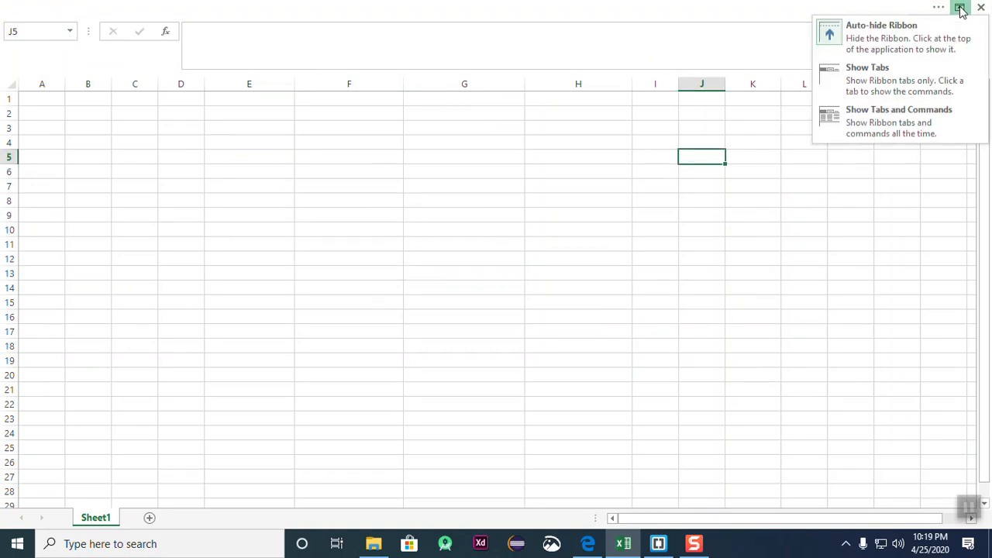
{"action": "left_click", "coordinate": [885, 82]}
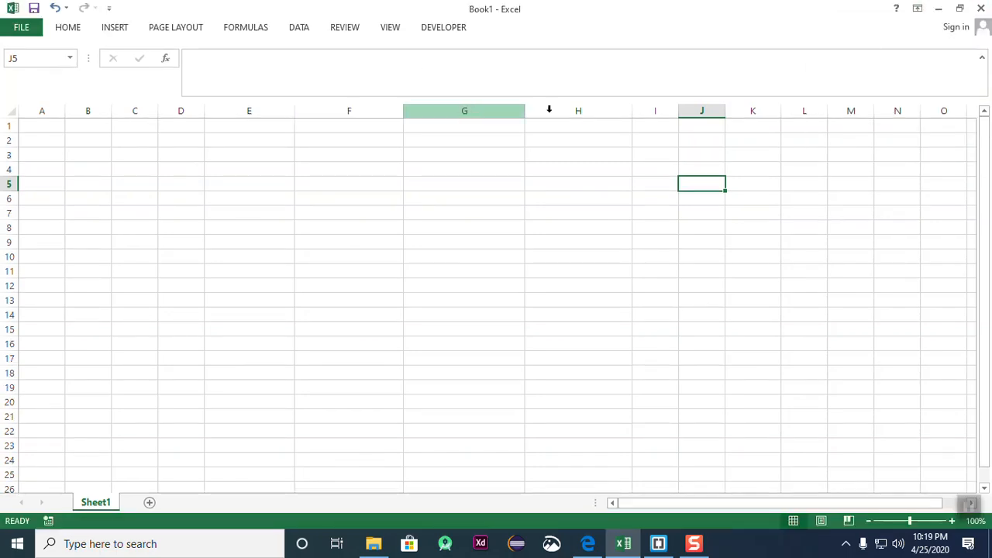
{"action": "left_click", "coordinate": [917, 8]}
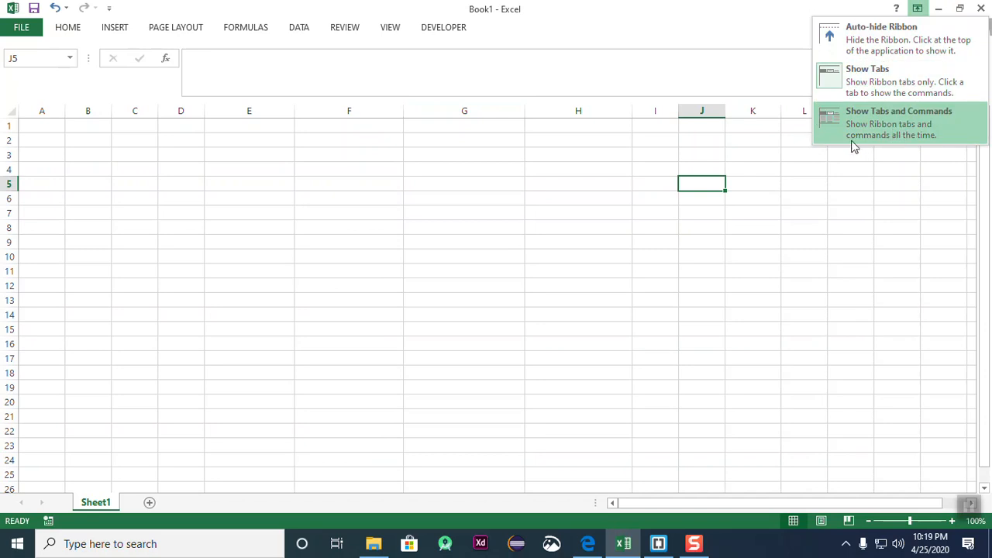
{"action": "left_click", "coordinate": [912, 133]}
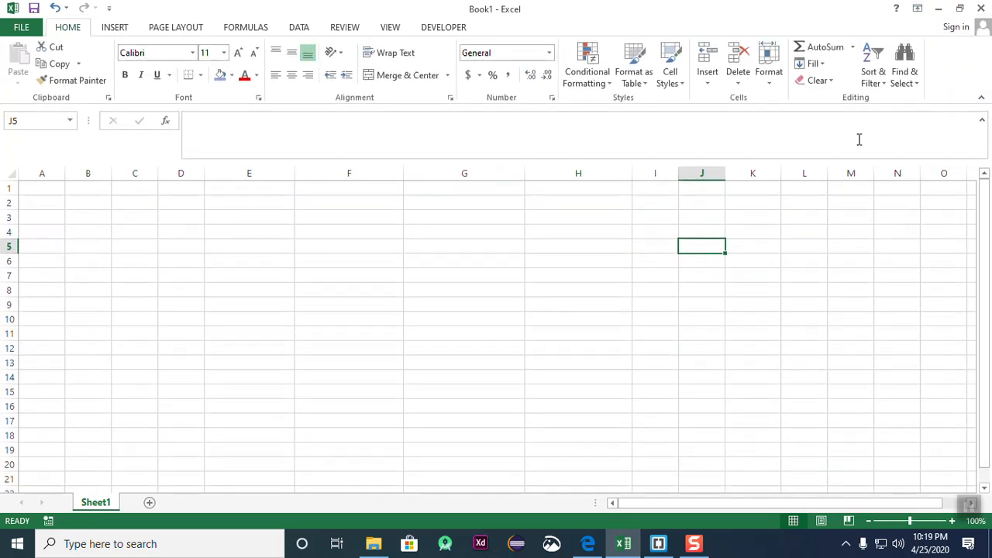
{"action": "left_click", "coordinate": [834, 346]}
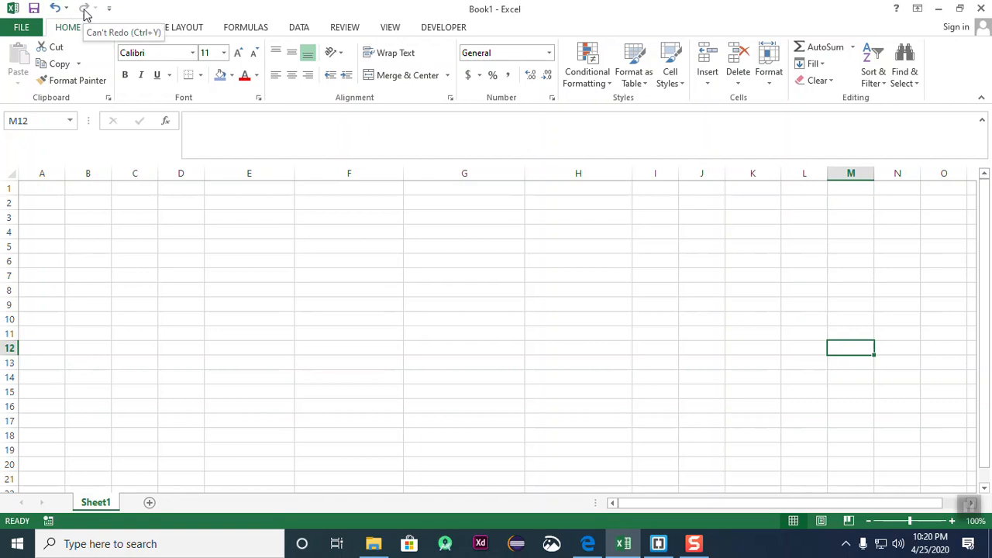
- Open and close the Quick Access Toolbar customization list without changes
{"action": "left_click", "coordinate": [109, 9]}
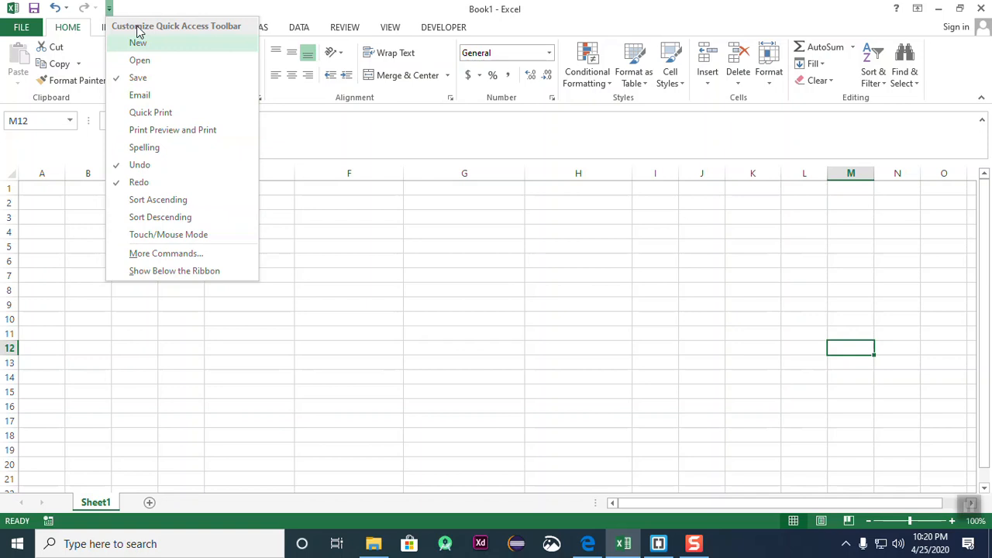
{"action": "left_click", "coordinate": [110, 8]}
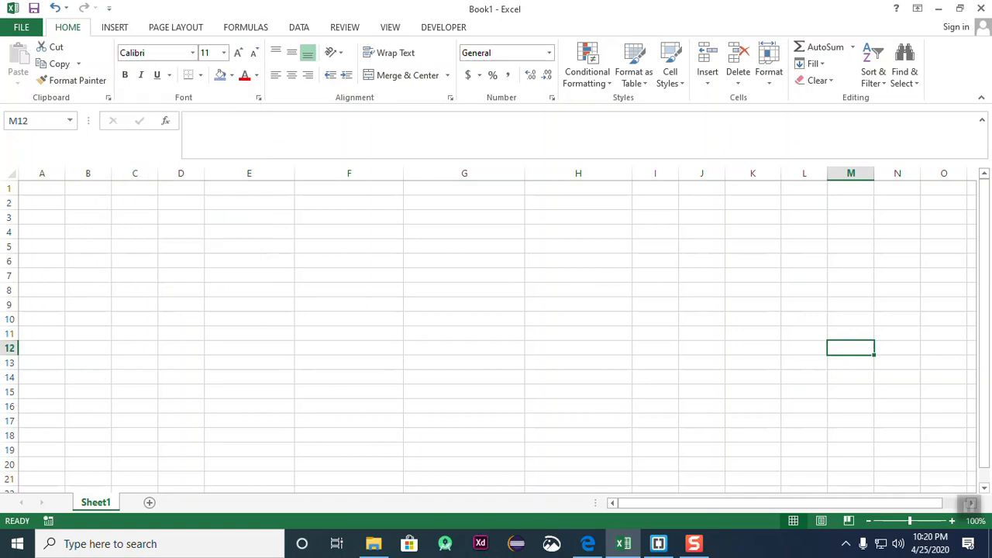
{"action": "left_click", "coordinate": [109, 9]}
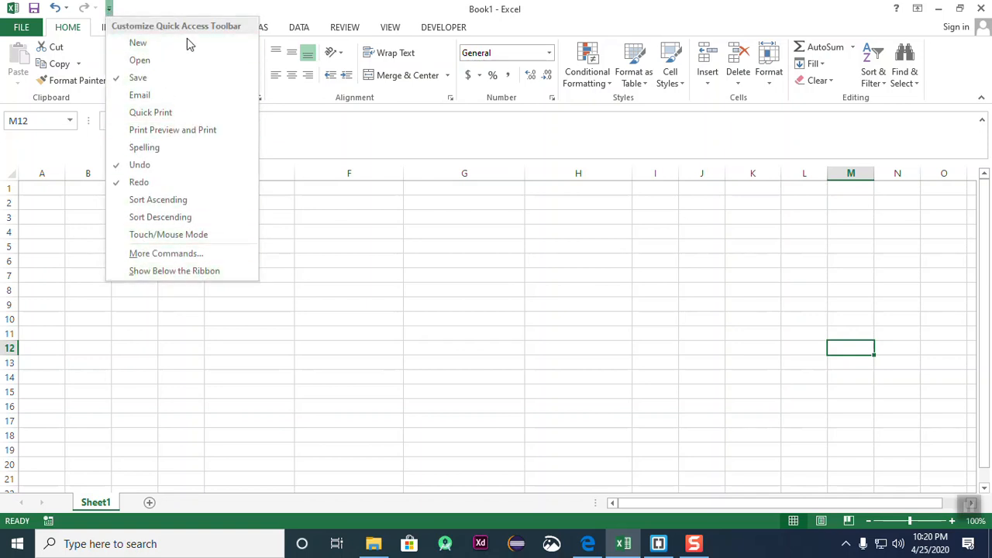
{"action": "left_click", "coordinate": [260, 300]}
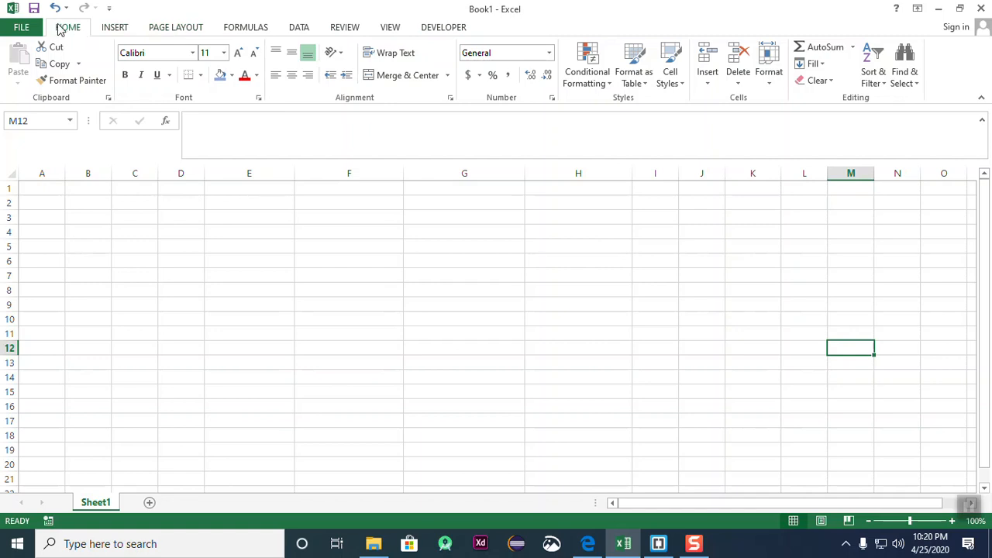
- Browse the Insert, Page Layout, Formulas, Data, Review and Developer tabs, ending on Home
{"action": "left_click", "coordinate": [113, 29]}
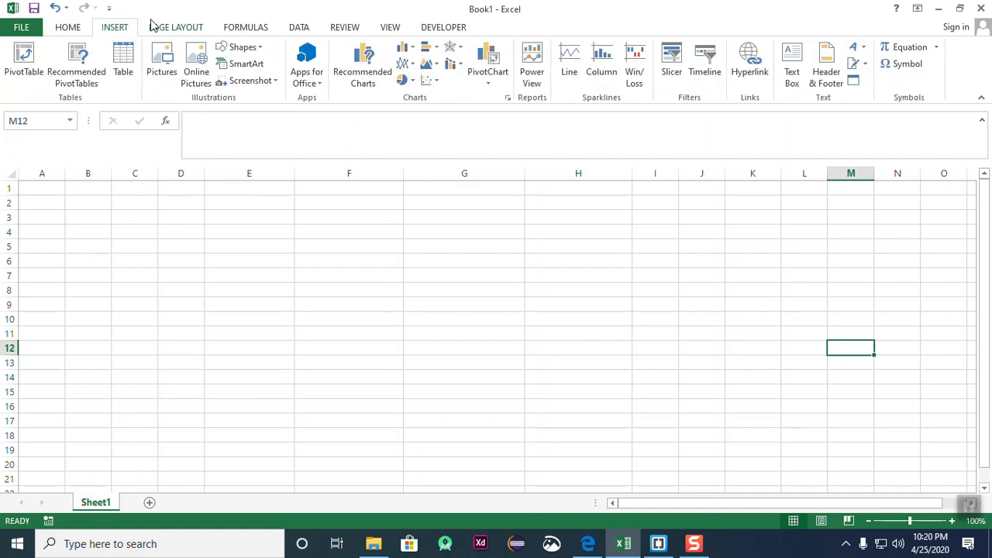
{"action": "left_click", "coordinate": [176, 27]}
{"action": "left_click", "coordinate": [246, 27]}
{"action": "left_click", "coordinate": [299, 27]}
{"action": "left_click", "coordinate": [345, 27]}
{"action": "left_click", "coordinate": [453, 29]}
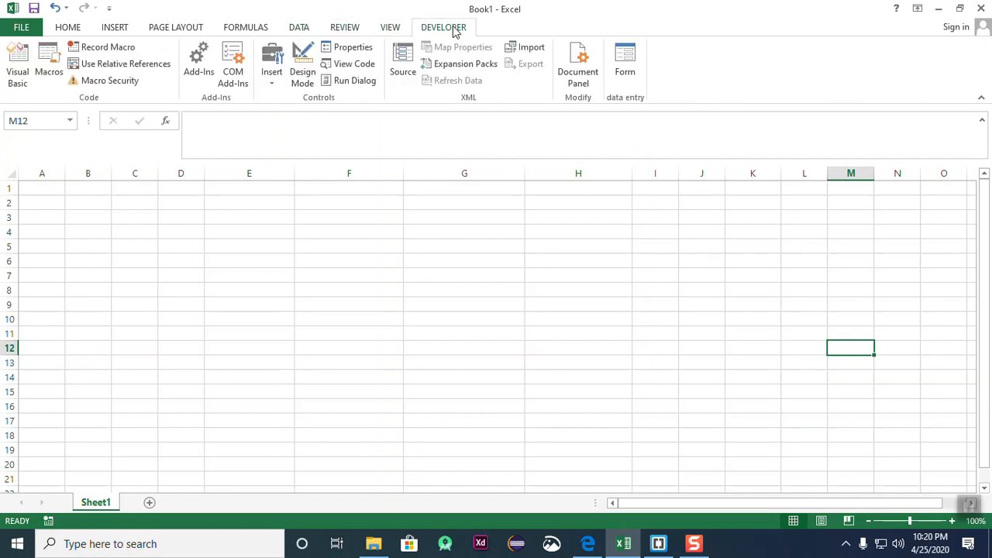
{"action": "left_click", "coordinate": [85, 28]}
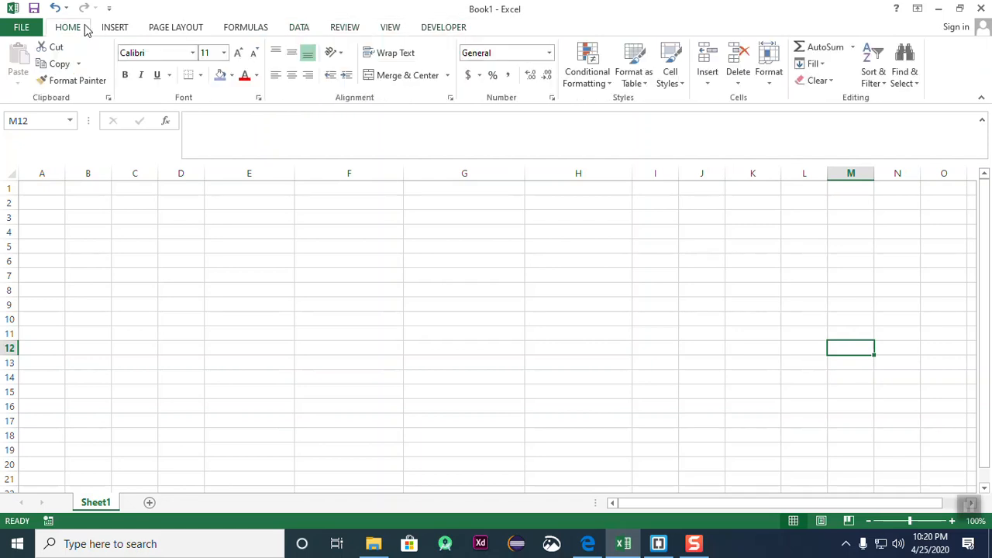
- Cycle repeatedly between the Home, Insert, Page Layout and Formulas tabs
{"action": "left_click", "coordinate": [116, 27]}
{"action": "left_click", "coordinate": [175, 27]}
{"action": "left_click", "coordinate": [235, 29]}
{"action": "left_click", "coordinate": [172, 29]}
{"action": "left_click", "coordinate": [116, 28]}
{"action": "left_click", "coordinate": [78, 29]}
{"action": "left_click", "coordinate": [115, 28]}
{"action": "left_click", "coordinate": [167, 28]}
{"action": "left_click", "coordinate": [255, 29]}
{"action": "left_click", "coordinate": [189, 31]}
{"action": "left_click", "coordinate": [110, 31]}
{"action": "left_click", "coordinate": [63, 31]}
- View the workbook's File info page, return to the sheet, and select cells C5 through E6
{"action": "left_click", "coordinate": [22, 29]}
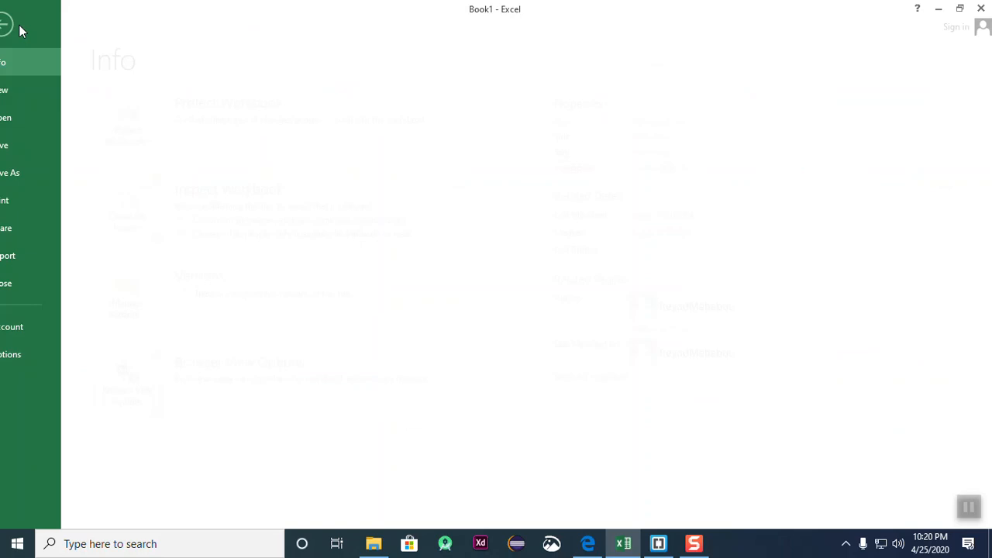
{"action": "left_click", "coordinate": [28, 31]}
{"action": "left_click", "coordinate": [30, 30]}
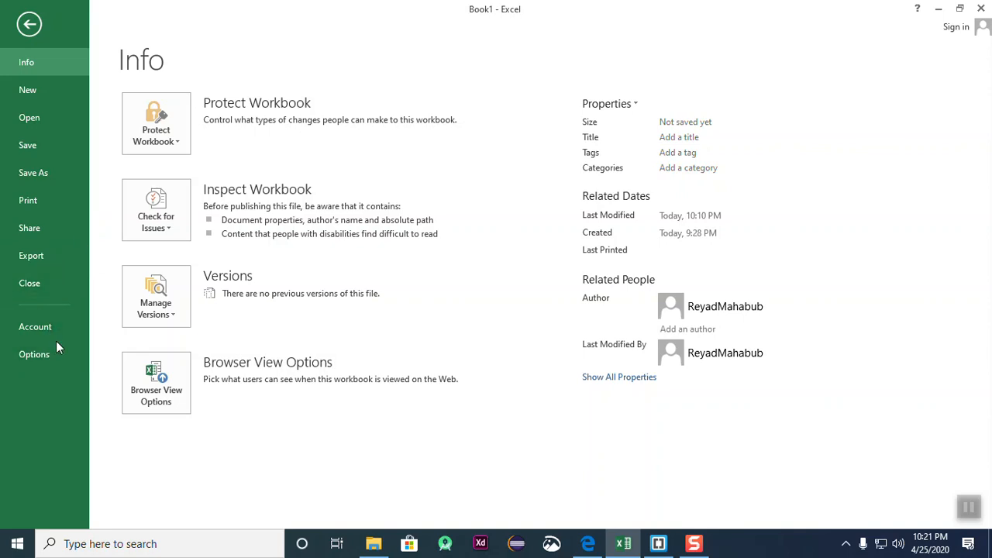
{"action": "left_click", "coordinate": [29, 24]}
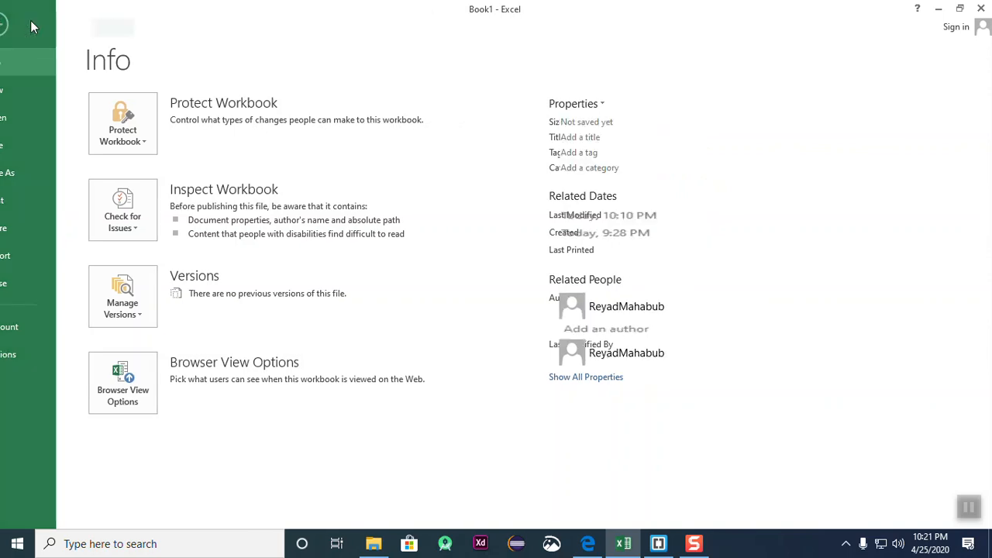
{"action": "left_click", "coordinate": [133, 246]}
{"action": "left_click", "coordinate": [147, 202]}
{"action": "left_click", "coordinate": [249, 218]}
{"action": "left_click", "coordinate": [301, 289]}
{"action": "left_click", "coordinate": [135, 289]}
{"action": "left_click", "coordinate": [124, 217]}
{"action": "left_click", "coordinate": [267, 258]}
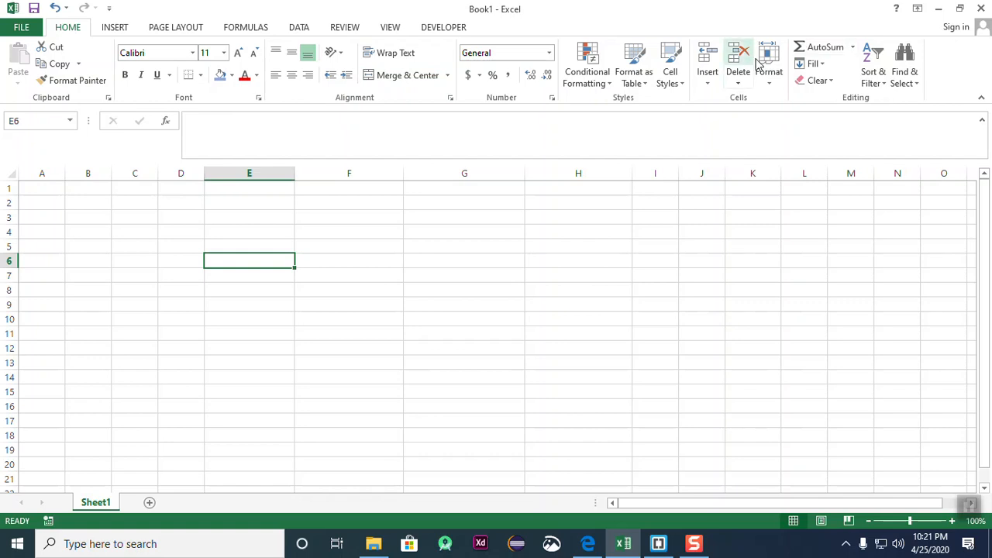
- Step through the Insert, Page Layout, Formulas and Data tabs and back to Home
{"action": "left_click", "coordinate": [118, 31]}
{"action": "left_click", "coordinate": [186, 31]}
{"action": "left_click", "coordinate": [248, 31]}
{"action": "left_click", "coordinate": [309, 33]}
{"action": "left_click", "coordinate": [233, 29]}
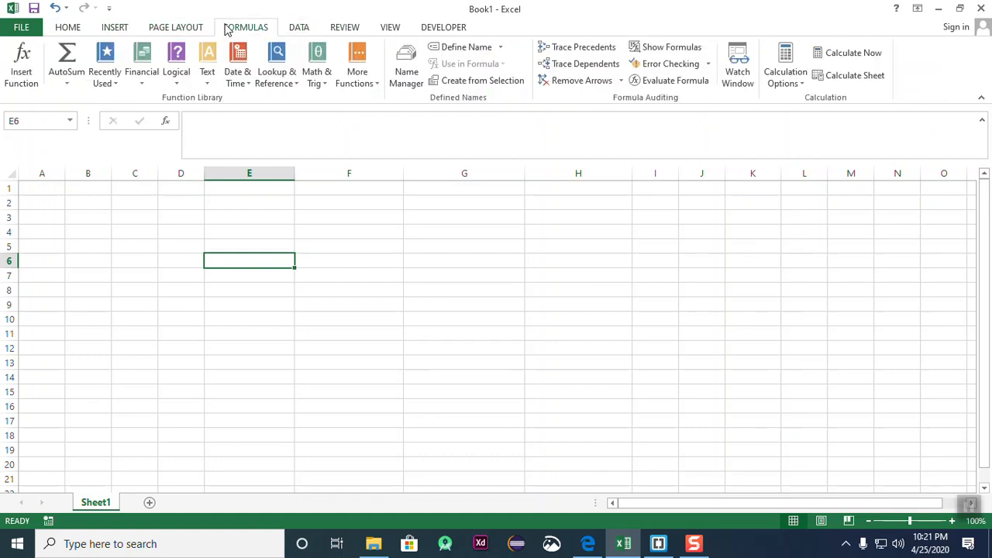
{"action": "left_click", "coordinate": [188, 28]}
{"action": "left_click", "coordinate": [122, 31]}
{"action": "left_click", "coordinate": [65, 31]}
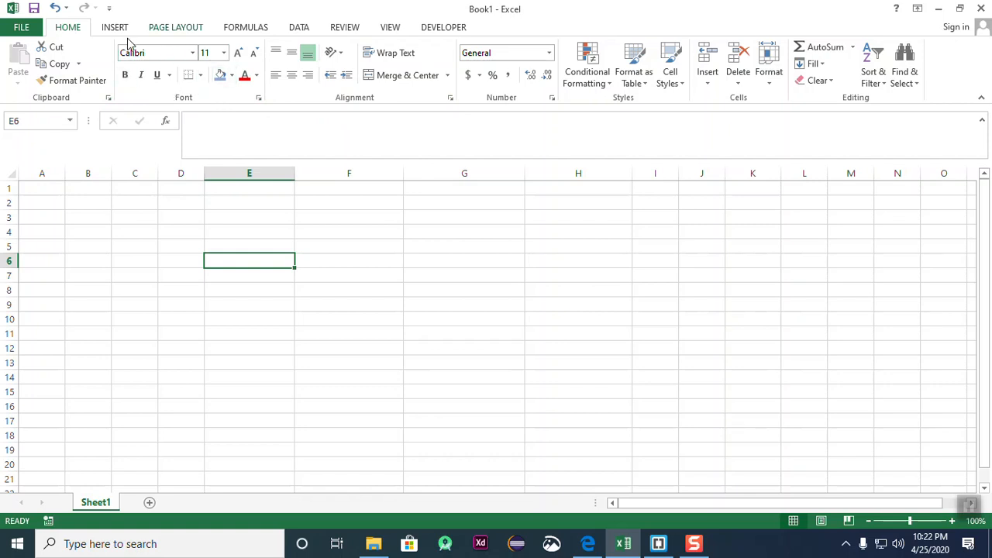
- Open the Font settings dialog, reposition it, and cancel without changes
{"action": "left_click", "coordinate": [259, 102]}
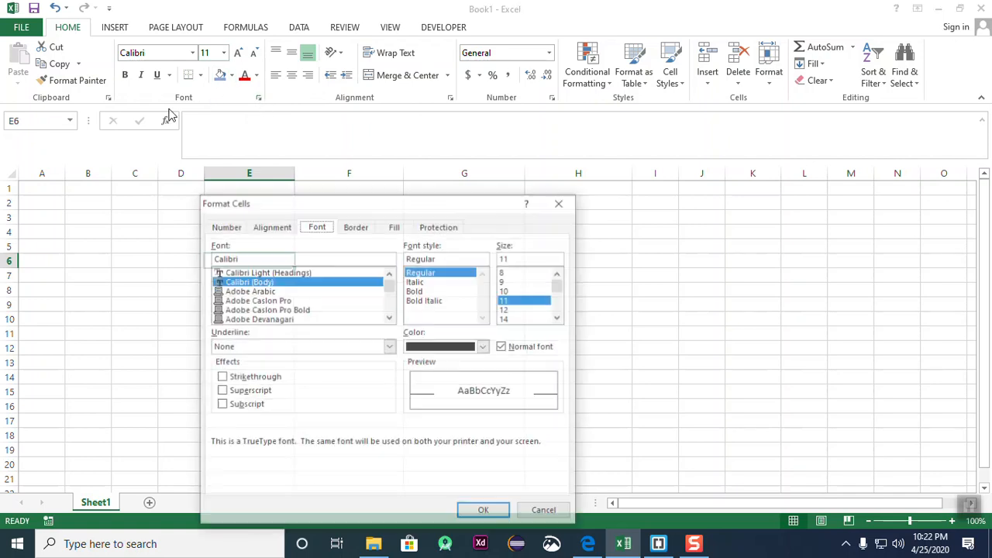
{"action": "left_click_drag", "start_coordinate": [341, 203], "coordinate": [432, 141]}
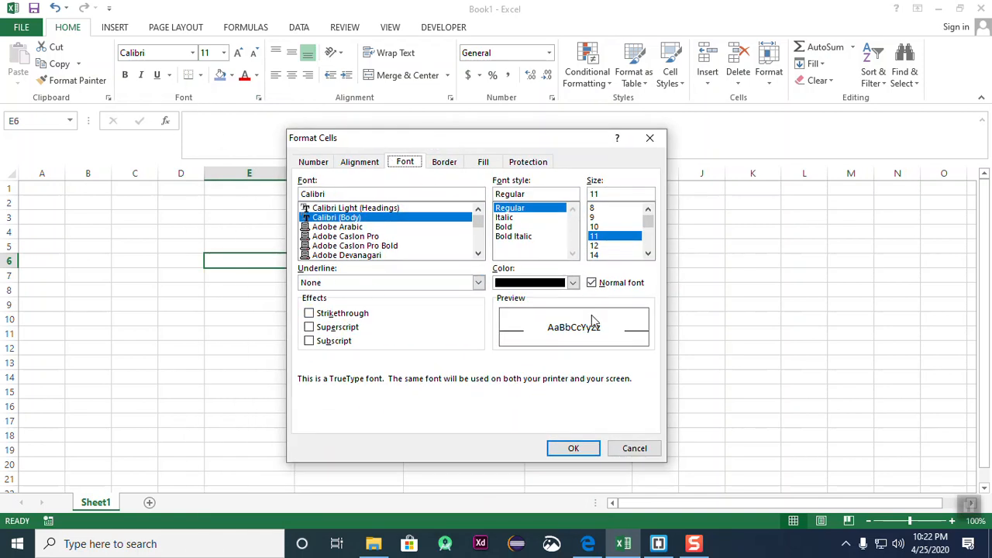
{"action": "left_click", "coordinate": [634, 448]}
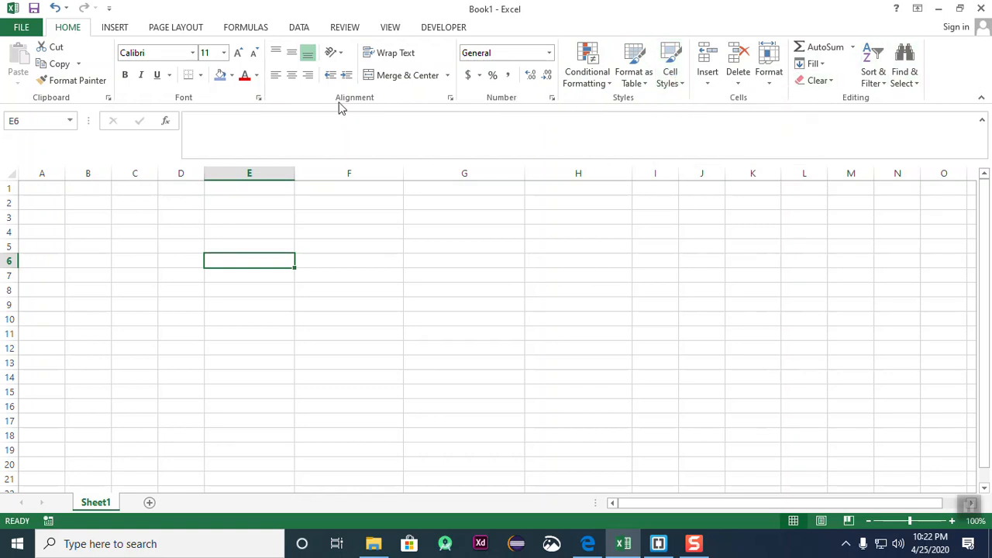
- Select B2 via the Name Box, collapse the formula bar, and briefly edit B2
{"action": "left_click", "coordinate": [40, 120]}
{"action": "left_click", "coordinate": [101, 204]}
{"action": "left_click", "coordinate": [48, 120]}
{"action": "left_click", "coordinate": [59, 120]}
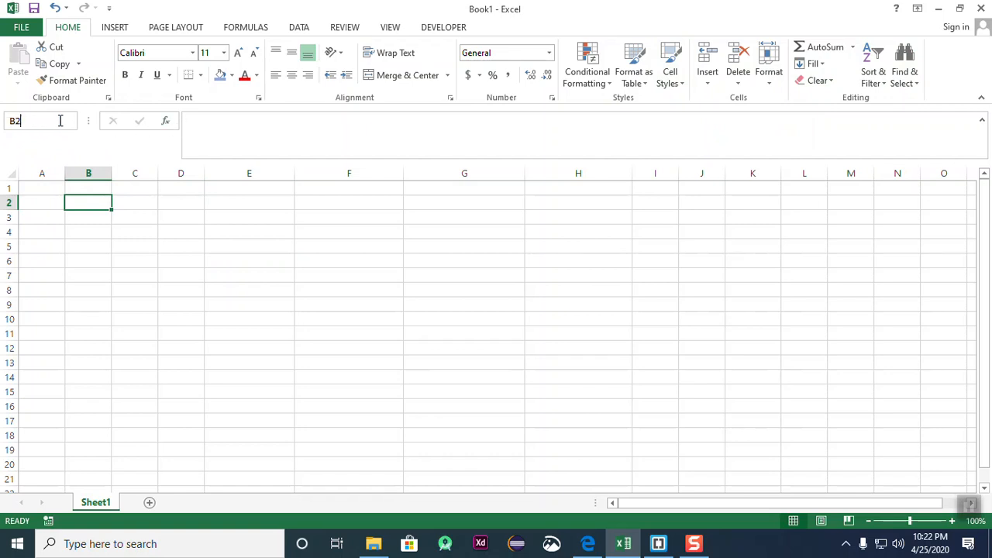
{"action": "left_click", "coordinate": [983, 123]}
{"action": "left_click", "coordinate": [46, 122]}
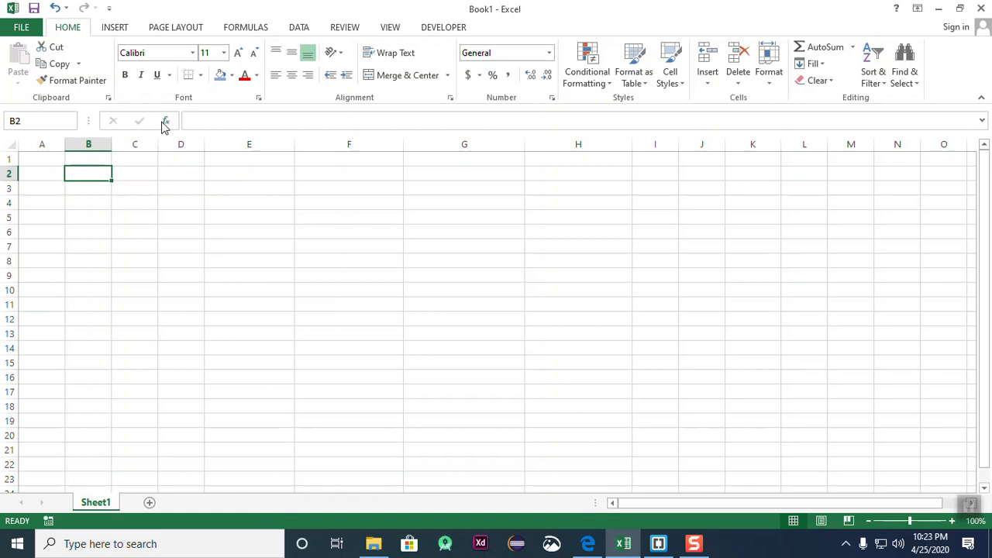
{"action": "left_click", "coordinate": [198, 121]}
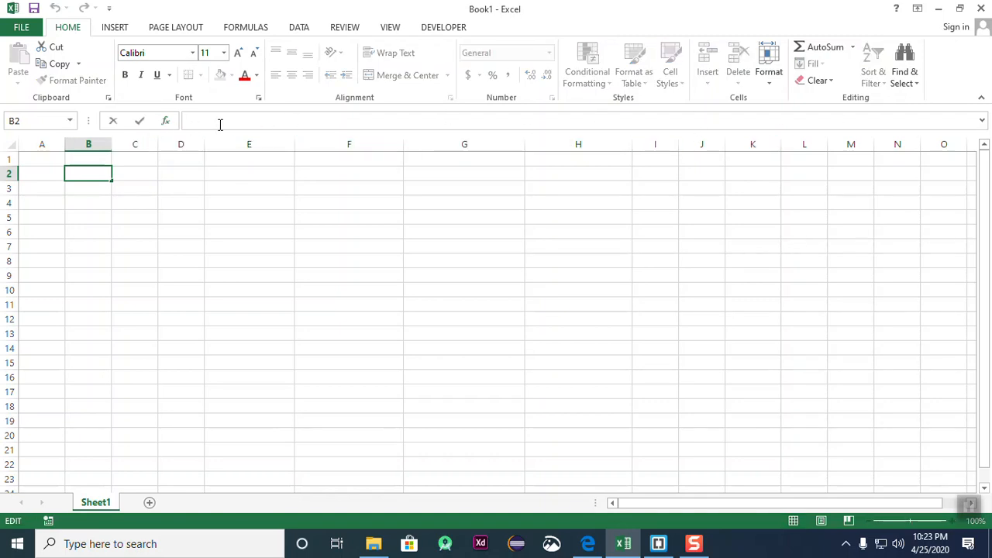
{"action": "left_click", "coordinate": [348, 293]}
- Select ranges A1:N23 and B3:I19, then single cells G22, E13 and E20
{"action": "left_click_drag", "start_coordinate": [39, 157], "coordinate": [914, 475]}
{"action": "left_click", "coordinate": [837, 388]}
{"action": "left_click_drag", "start_coordinate": [87, 187], "coordinate": [638, 424]}
{"action": "left_click", "coordinate": [460, 462]}
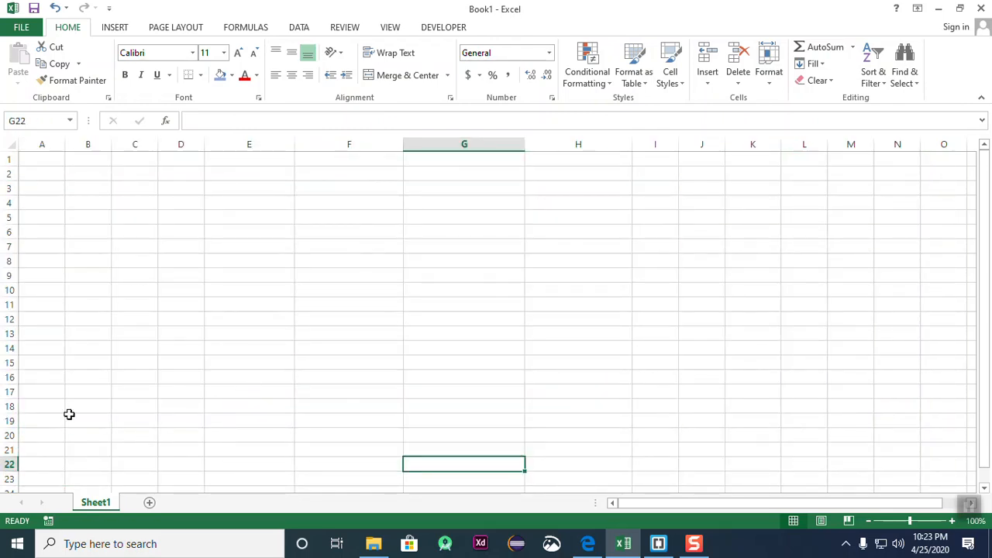
{"action": "left_click", "coordinate": [289, 335]}
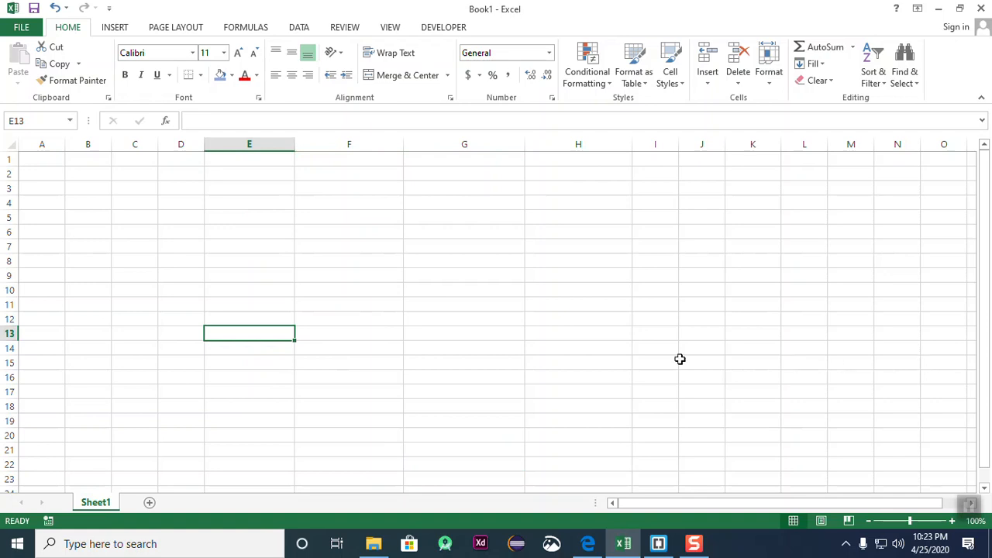
{"action": "left_click", "coordinate": [97, 306]}
{"action": "left_click", "coordinate": [263, 435]}
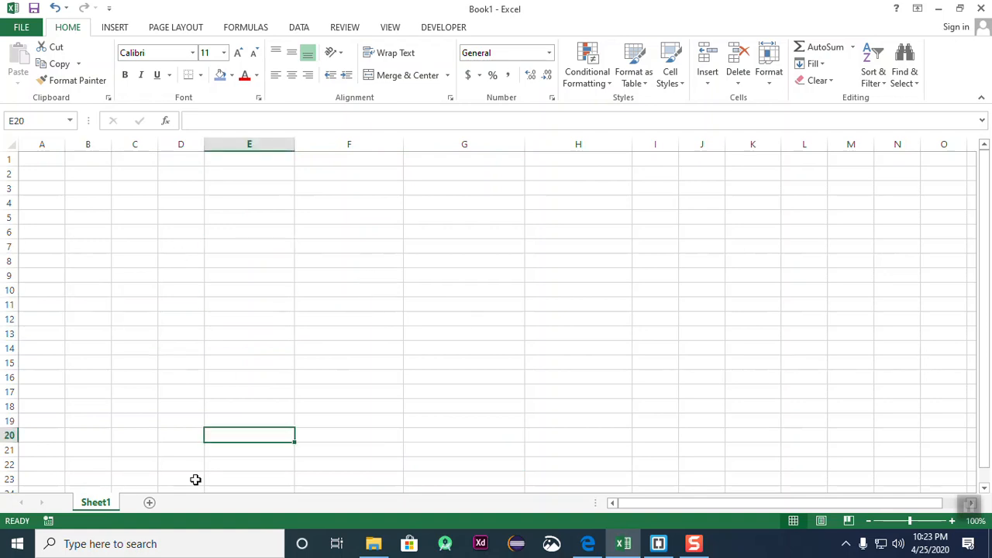
- Scroll the sheet up and down with the vertical scrollbar, picking C8, G8 and F14
{"action": "left_click", "coordinate": [985, 200]}
{"action": "left_click", "coordinate": [126, 261]}
{"action": "left_click", "coordinate": [434, 261]}
{"action": "left_click", "coordinate": [376, 354]}
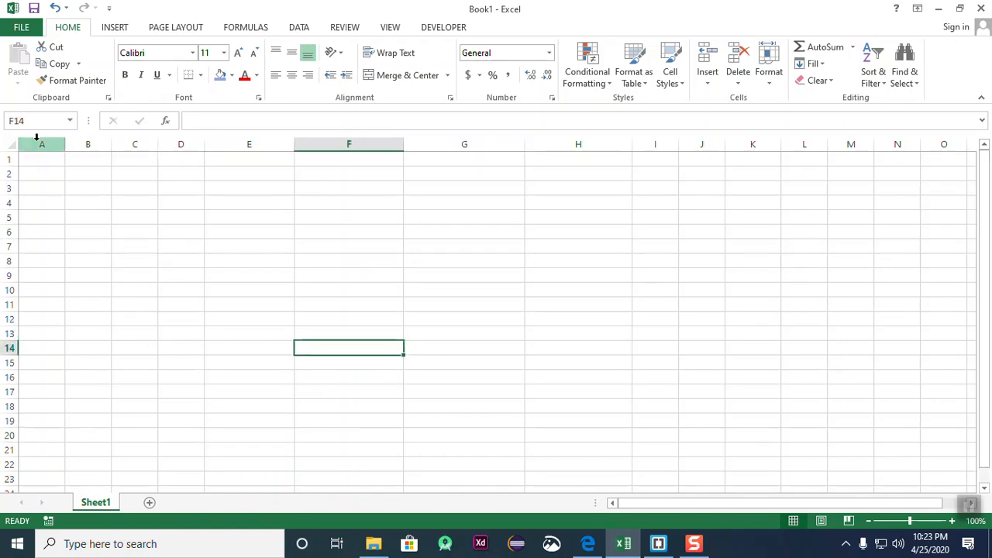
{"action": "left_click", "coordinate": [985, 203]}
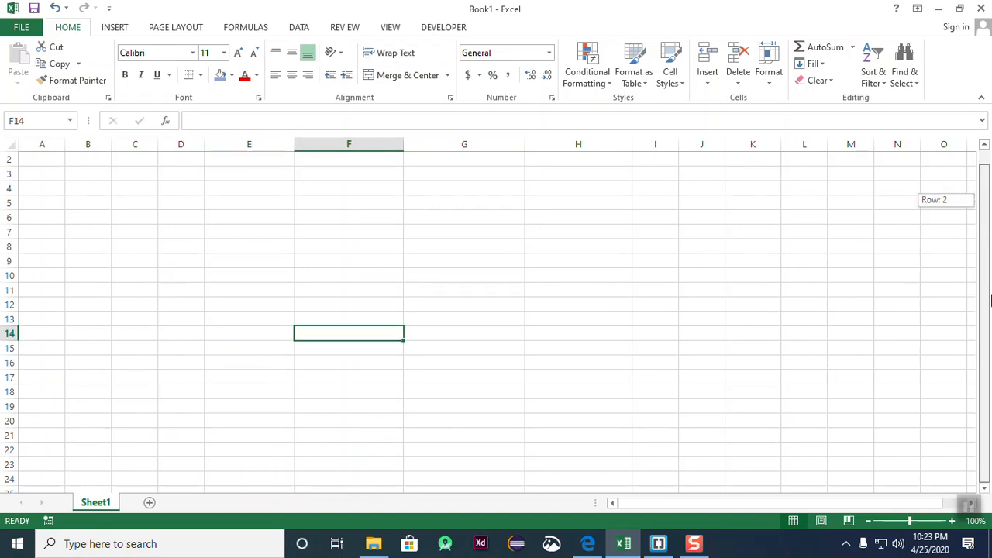
{"action": "scroll", "coordinate": [719, 331], "scroll_direction": "down", "scroll_amount": 8}
{"action": "scroll", "coordinate": [719, 332], "scroll_direction": "up", "scroll_amount": 2}
{"action": "scroll", "coordinate": [719, 331], "scroll_direction": "down", "scroll_amount": 20}
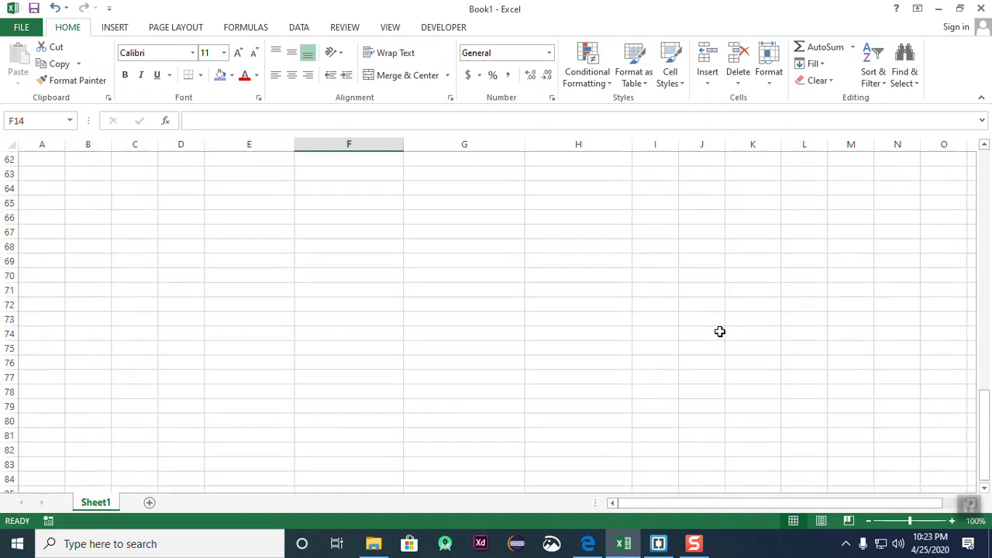
{"action": "scroll", "coordinate": [713, 341], "scroll_direction": "up", "scroll_amount": 13}
{"action": "scroll", "coordinate": [707, 348], "scroll_direction": "up", "scroll_amount": 14}
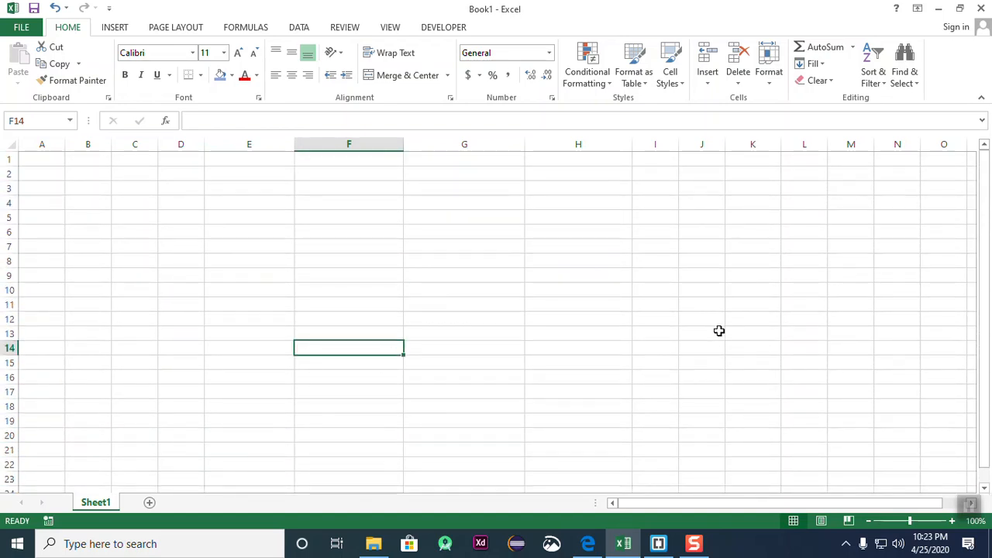
- Click through scattered cells E7, D9, A3, F6, F11, E14:E15, C4, G15, C8, B4 and G9
{"action": "left_click", "coordinate": [263, 249]}
{"action": "left_click", "coordinate": [189, 271]}
{"action": "left_click", "coordinate": [56, 193]}
{"action": "left_click", "coordinate": [338, 234]}
{"action": "left_click", "coordinate": [348, 309]}
{"action": "left_click_drag", "start_coordinate": [236, 357], "coordinate": [222, 344]}
{"action": "left_click", "coordinate": [183, 275]}
{"action": "left_click", "coordinate": [152, 201]}
{"action": "left_click", "coordinate": [433, 363]}
{"action": "left_click", "coordinate": [147, 257]}
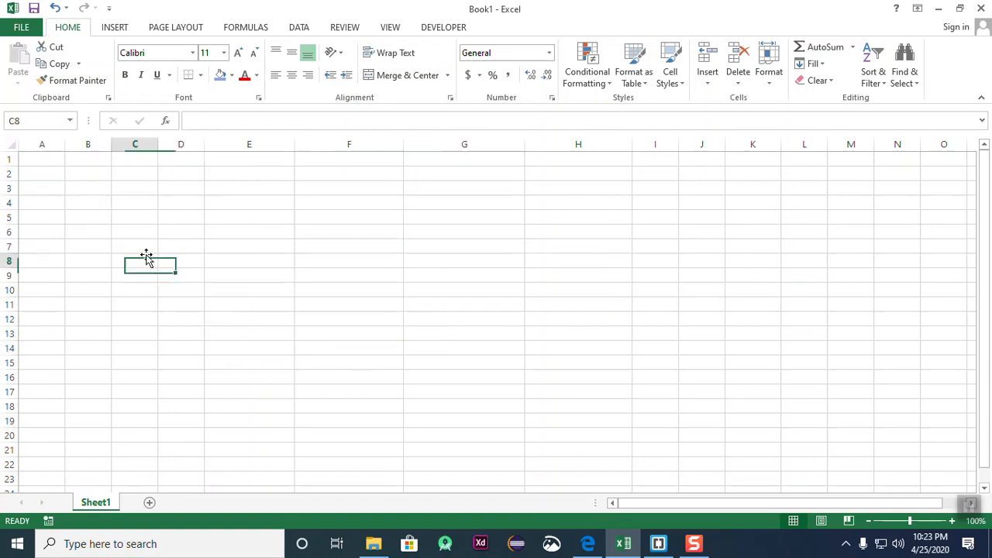
{"action": "left_click", "coordinate": [77, 206]}
{"action": "left_click", "coordinate": [414, 277]}
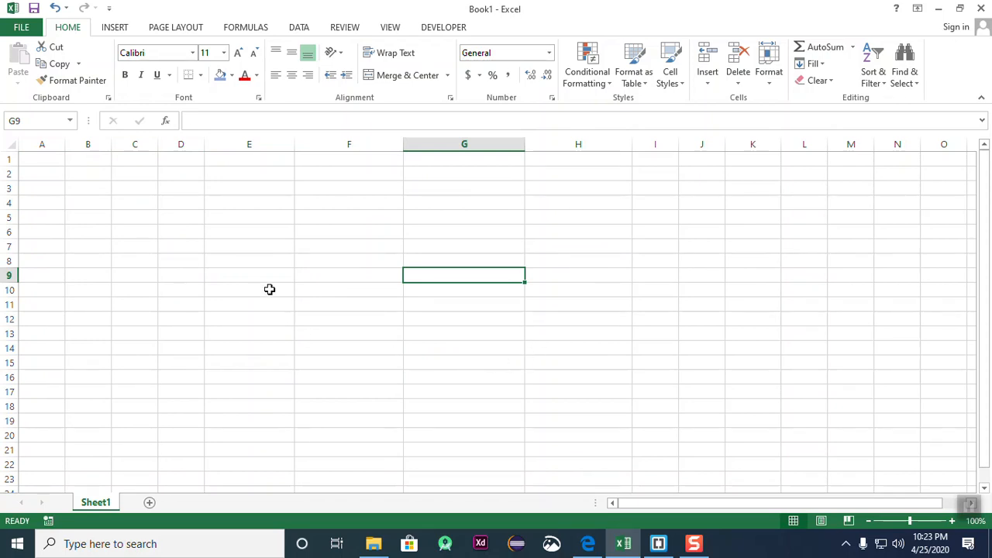
- Drag column D's header border wider, then switch to the Chrome page of Excel row/column limits
{"action": "left_click", "coordinate": [444, 294]}
{"action": "left_click", "coordinate": [540, 365]}
{"action": "left_click", "coordinate": [232, 261]}
{"action": "left_click", "coordinate": [155, 202]}
{"action": "left_click", "coordinate": [304, 345]}
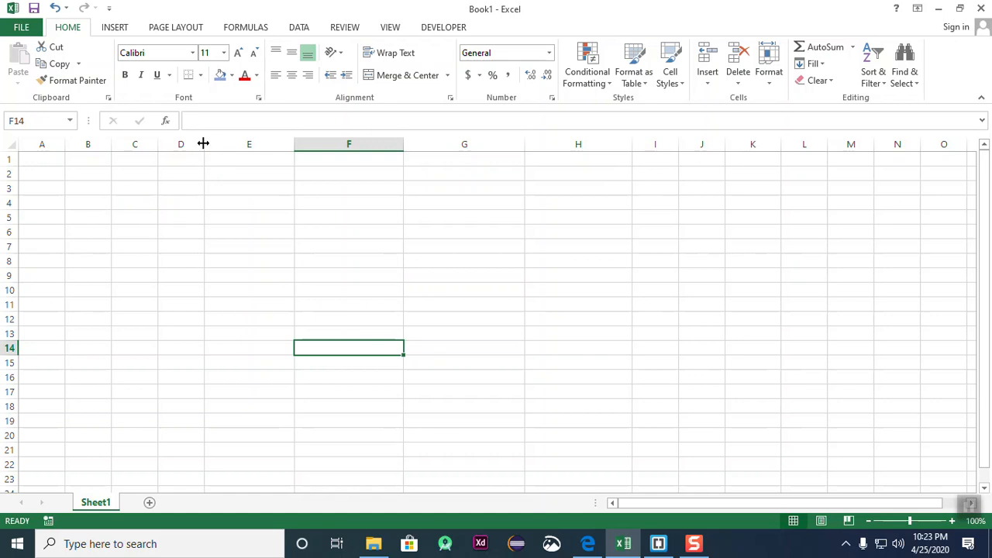
{"action": "left_click", "coordinate": [209, 232]}
{"action": "left_click_drag", "start_coordinate": [207, 142], "coordinate": [272, 144]}
{"action": "left_click", "coordinate": [416, 304]}
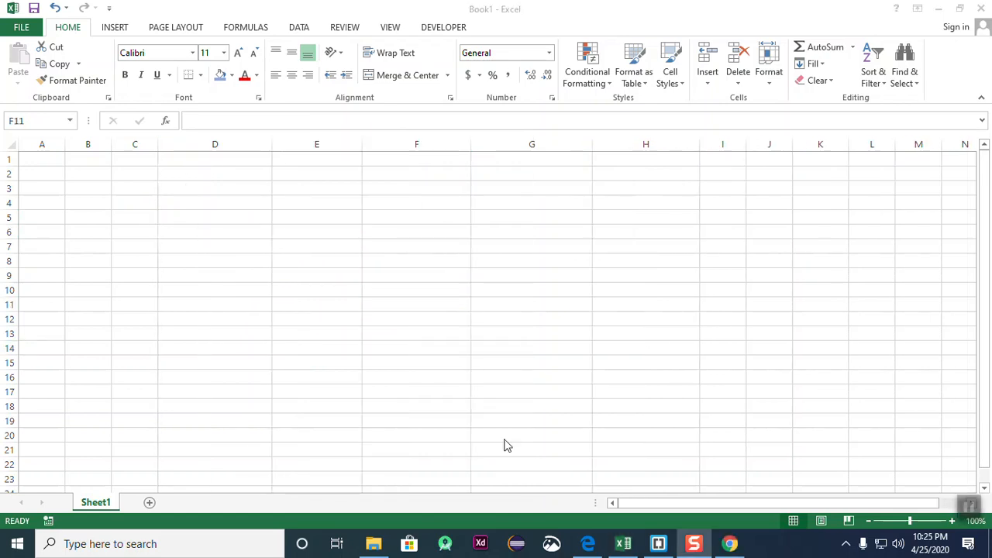
{"action": "left_click", "coordinate": [375, 294]}
{"action": "left_click", "coordinate": [537, 291]}
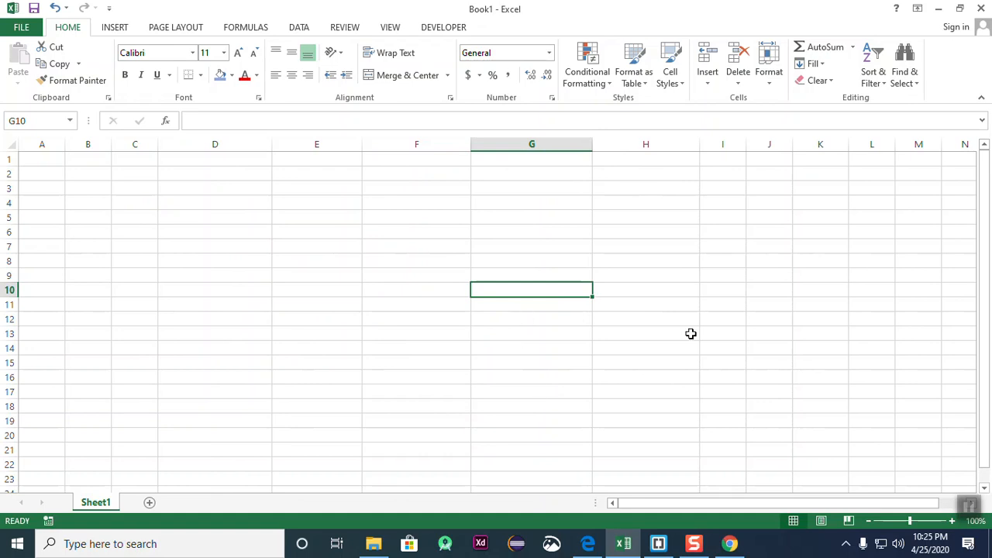
{"action": "left_click", "coordinate": [729, 543]}
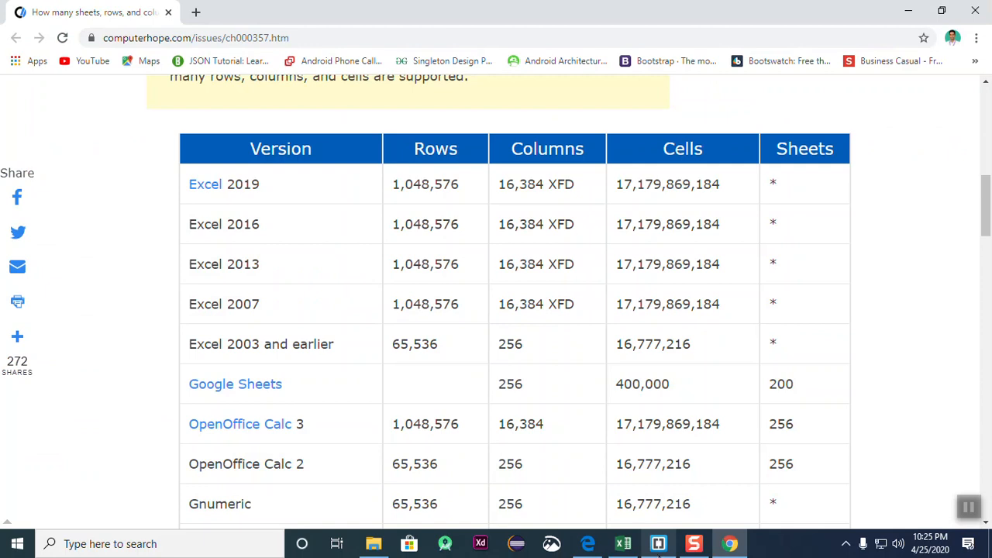
- Return to Book1 and drag the column C header border to widen it
{"action": "left_click", "coordinate": [623, 545]}
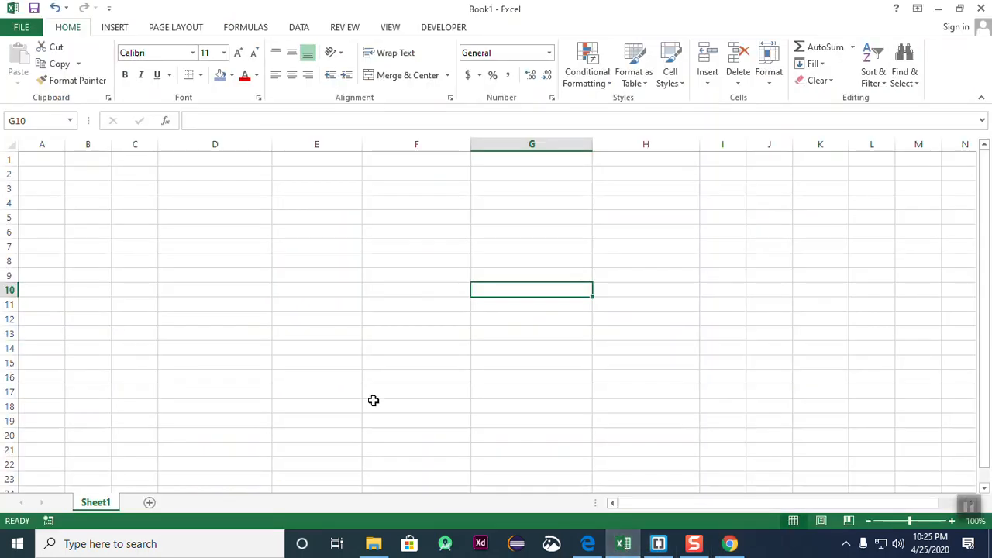
{"action": "left_click", "coordinate": [610, 392]}
{"action": "left_click", "coordinate": [213, 320]}
{"action": "left_click", "coordinate": [508, 305]}
{"action": "left_click", "coordinate": [216, 262]}
{"action": "left_click", "coordinate": [458, 264]}
{"action": "left_click_drag", "start_coordinate": [157, 143], "coordinate": [184, 143]}
{"action": "left_click", "coordinate": [269, 264]}
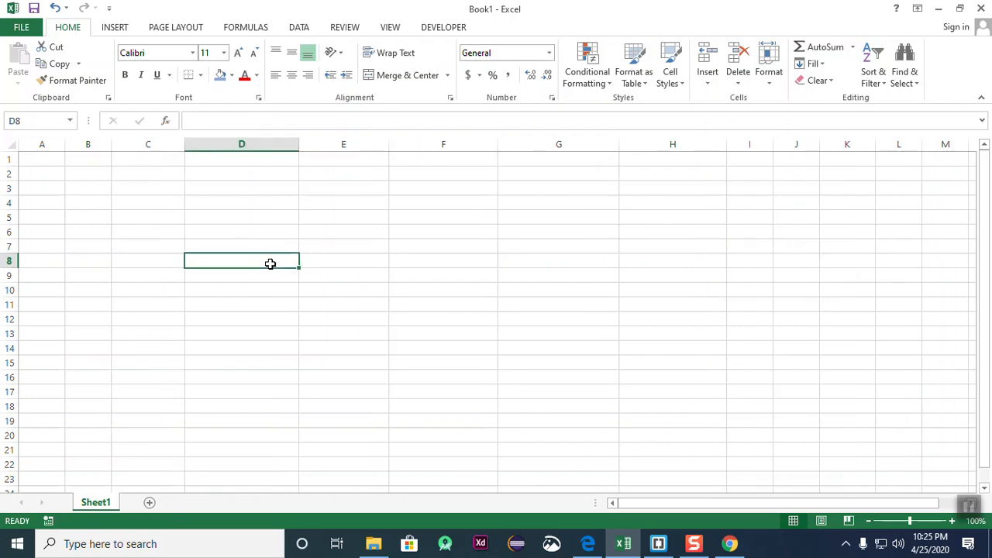
{"action": "left_click", "coordinate": [347, 244]}
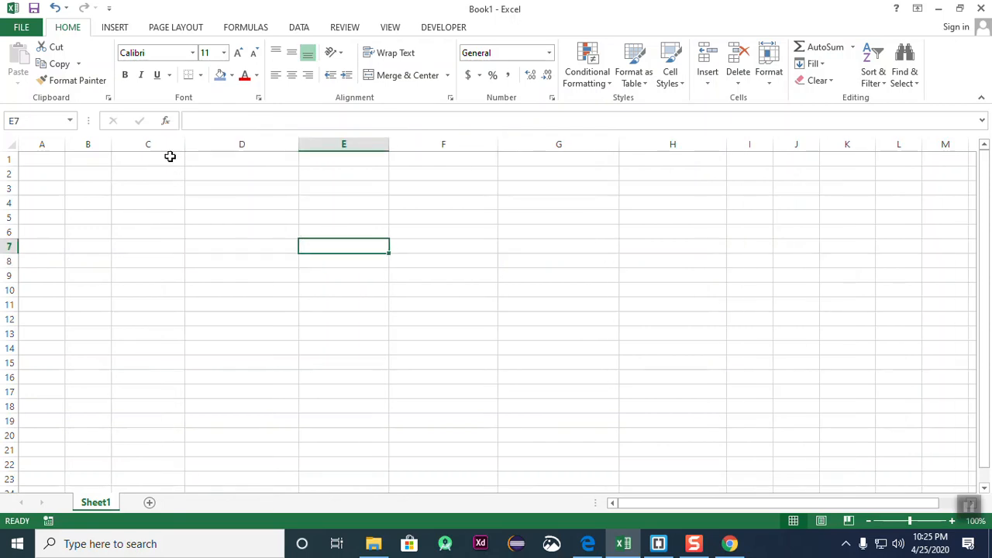
- Widen columns A and B by dragging their header borders
{"action": "left_click", "coordinate": [31, 144]}
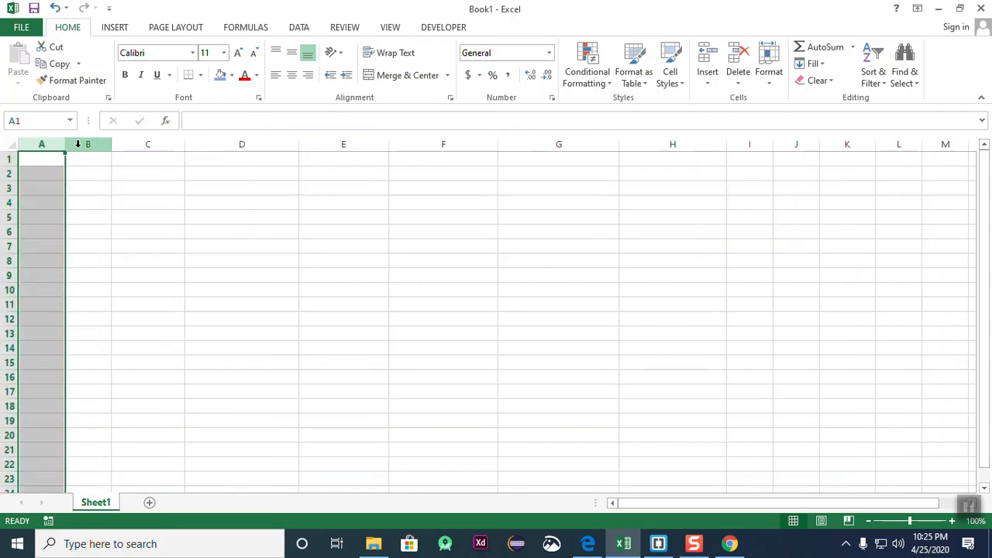
{"action": "left_click", "coordinate": [272, 301]}
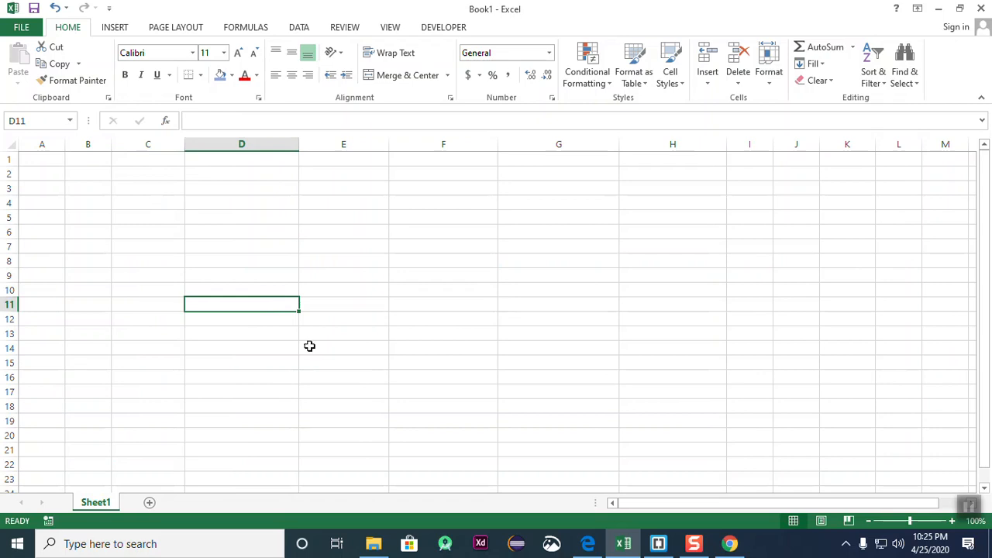
{"action": "left_click_drag", "start_coordinate": [65, 146], "coordinate": [178, 142]}
{"action": "left_click", "coordinate": [180, 245]}
{"action": "left_click", "coordinate": [289, 172]}
{"action": "left_click_drag", "start_coordinate": [253, 142], "coordinate": [284, 139]}
{"action": "left_click", "coordinate": [337, 260]}
{"action": "left_click", "coordinate": [503, 229]}
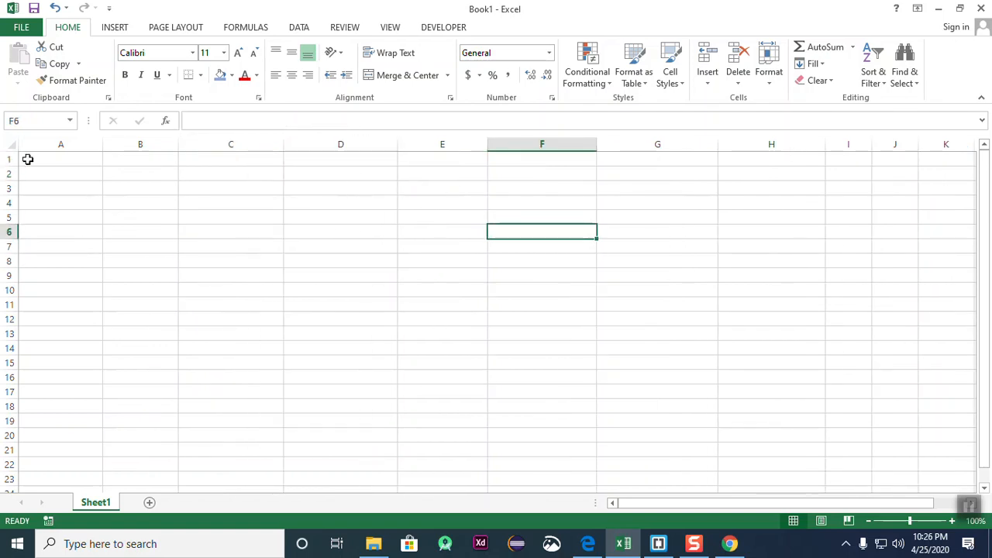
{"action": "left_click", "coordinate": [57, 144]}
{"action": "left_click", "coordinate": [212, 143]}
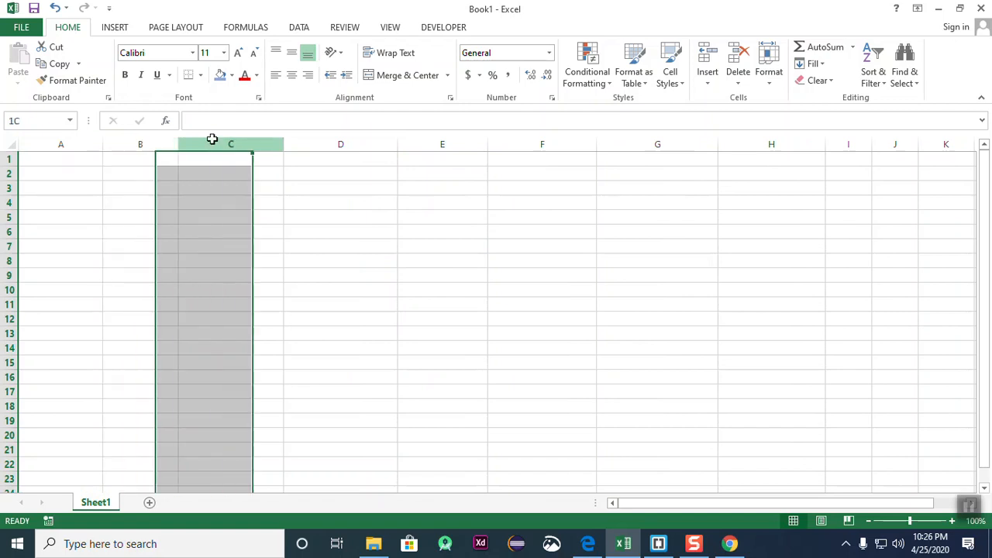
{"action": "left_click", "coordinate": [334, 144]}
{"action": "left_click", "coordinate": [445, 144]}
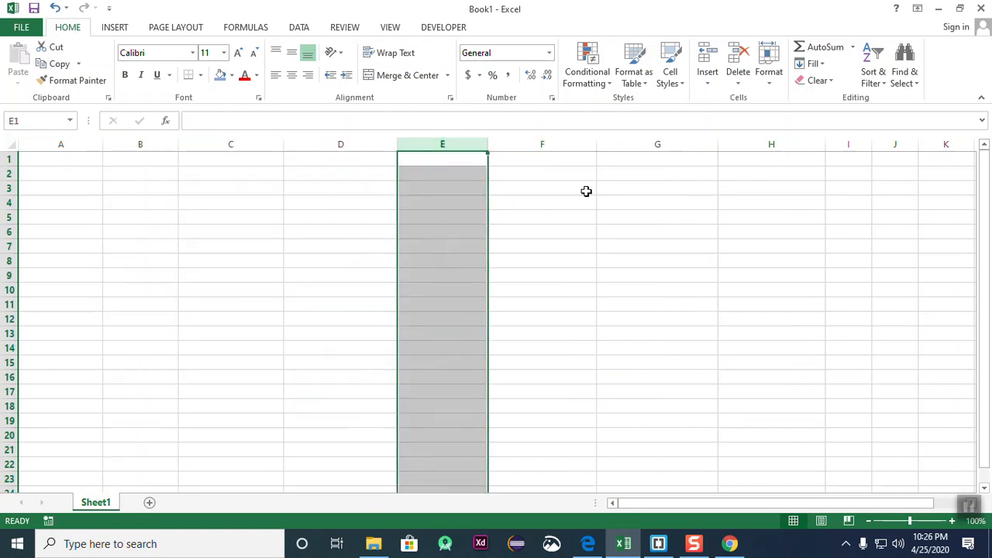
{"action": "left_click", "coordinate": [645, 203]}
{"action": "left_click", "coordinate": [65, 146]}
{"action": "left_click", "coordinate": [151, 146]}
{"action": "left_click", "coordinate": [212, 145]}
{"action": "left_click", "coordinate": [334, 145]}
{"action": "left_click", "coordinate": [437, 143]}
{"action": "left_click", "coordinate": [525, 142]}
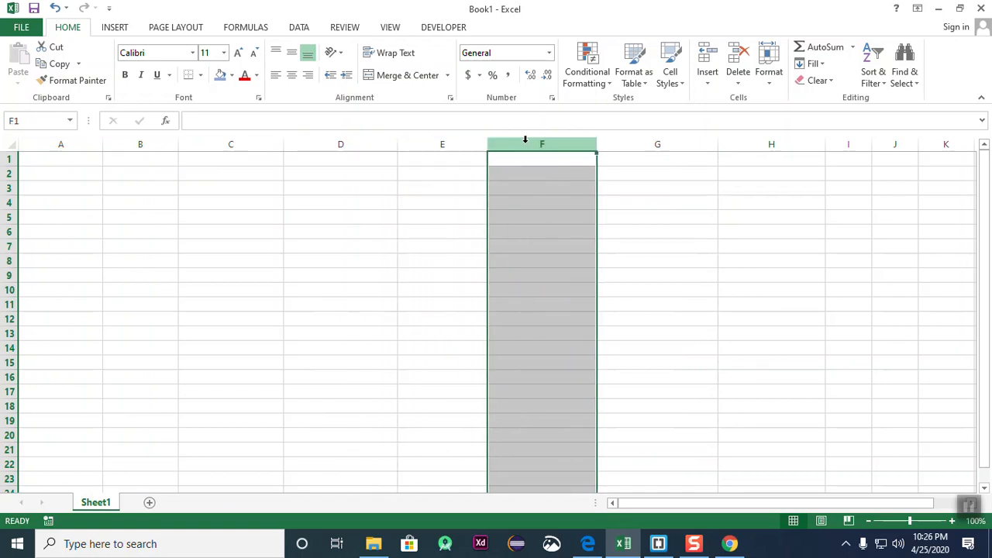
{"action": "left_click", "coordinate": [81, 186]}
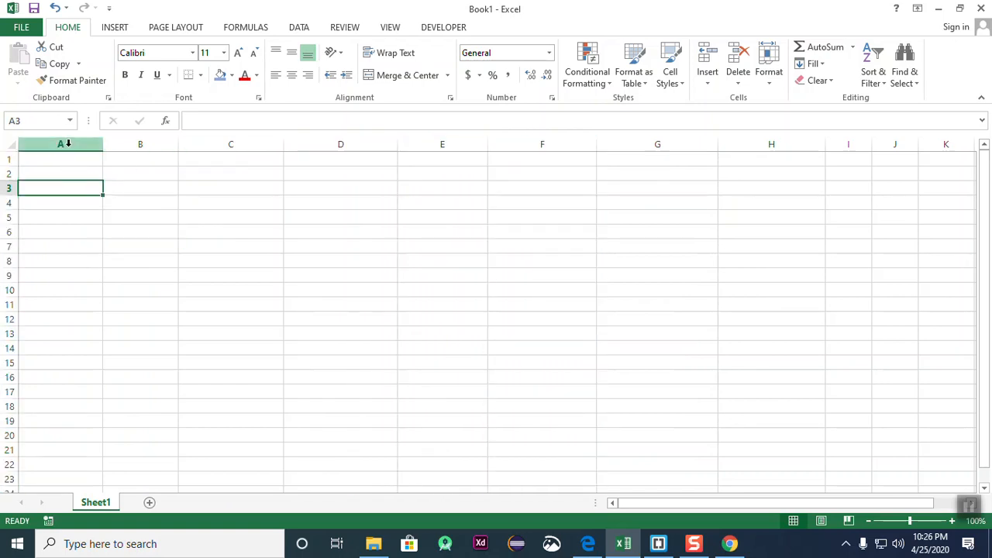
{"action": "left_click", "coordinate": [65, 145]}
{"action": "left_click", "coordinate": [133, 142]}
{"action": "left_click", "coordinate": [211, 144]}
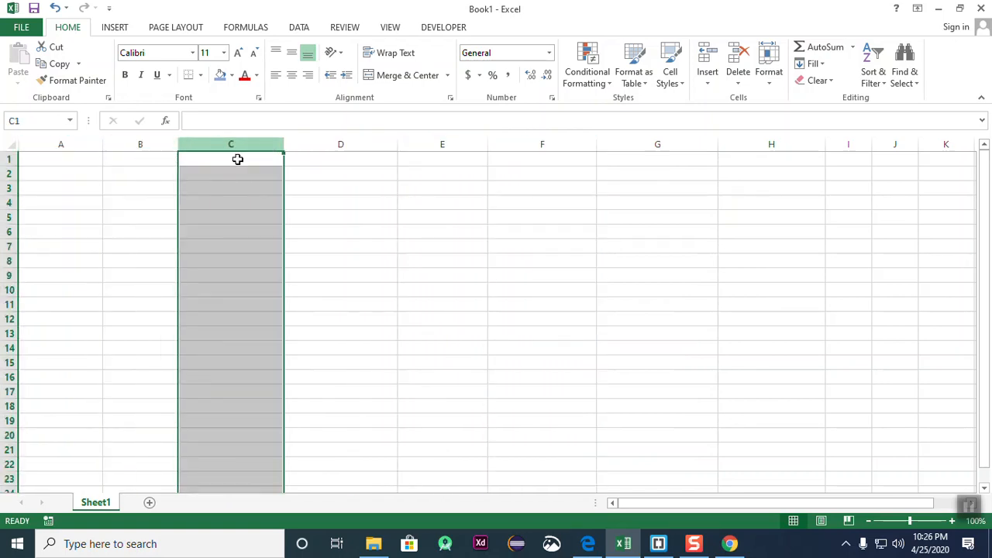
{"action": "left_click", "coordinate": [461, 227]}
{"action": "left_click", "coordinate": [64, 144]}
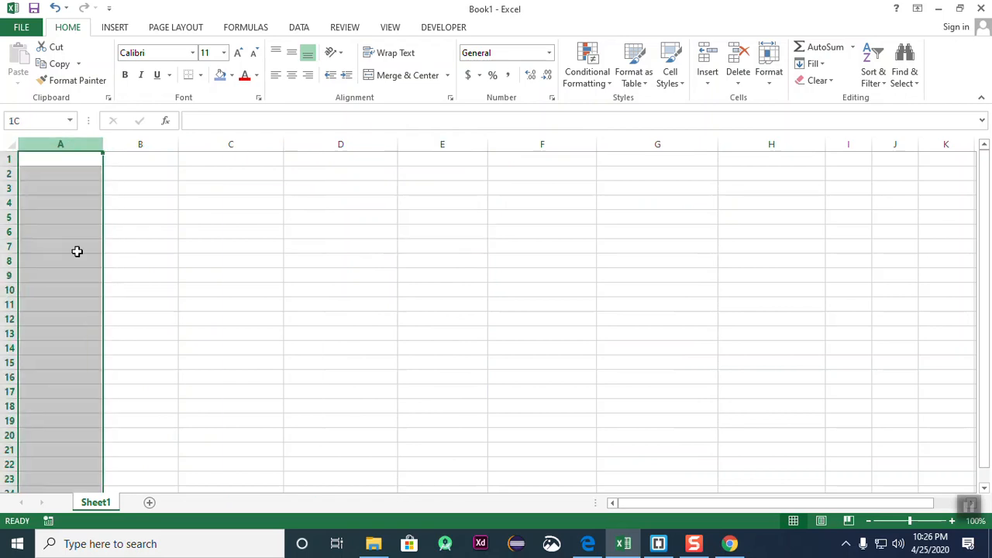
{"action": "left_click", "coordinate": [251, 387]}
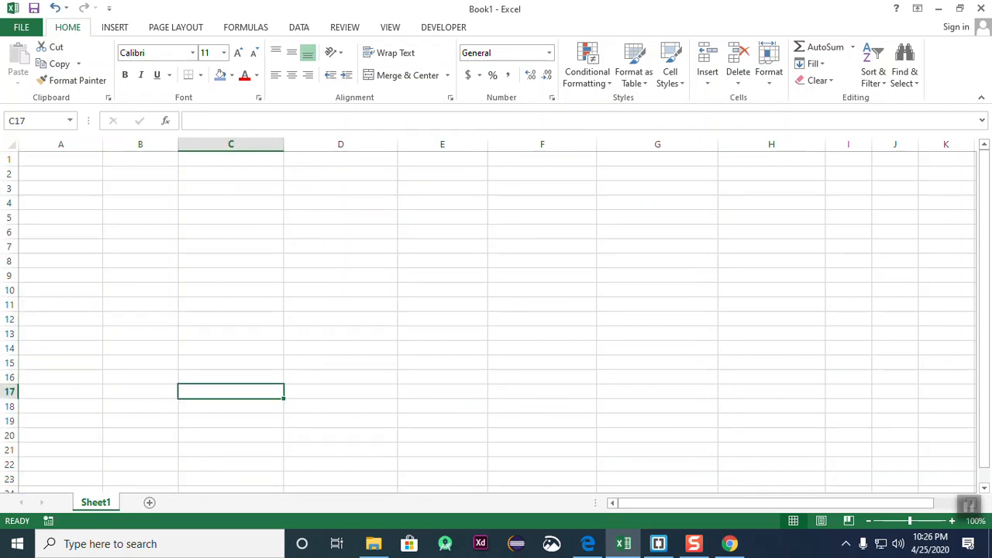
{"action": "left_click", "coordinate": [8, 158]}
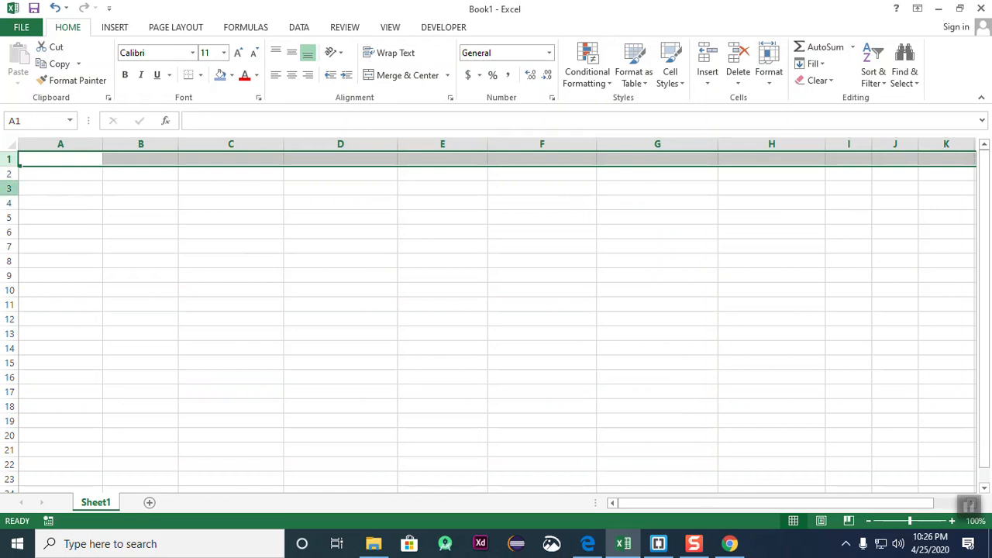
{"action": "left_click", "coordinate": [7, 188]}
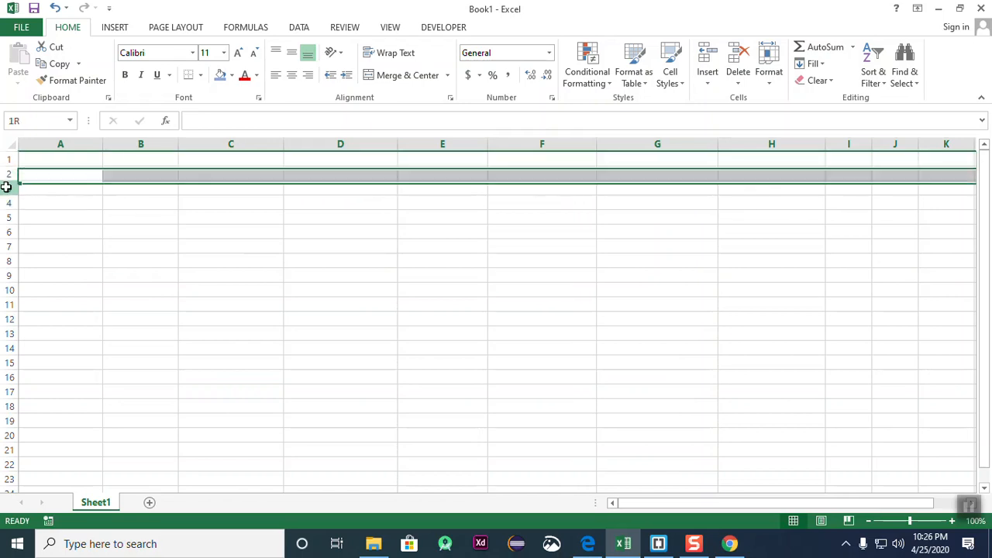
{"action": "left_click", "coordinate": [8, 202]}
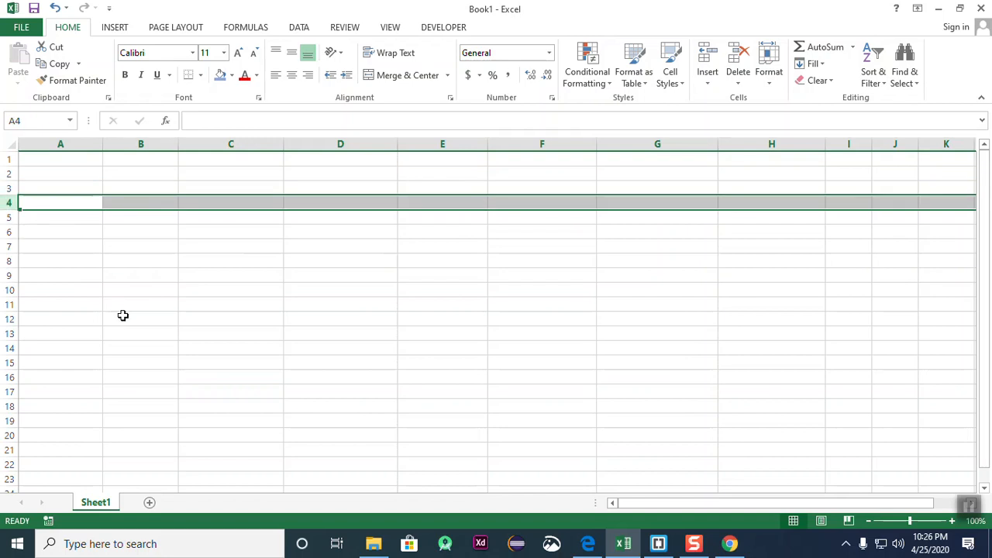
{"action": "left_click", "coordinate": [232, 339]}
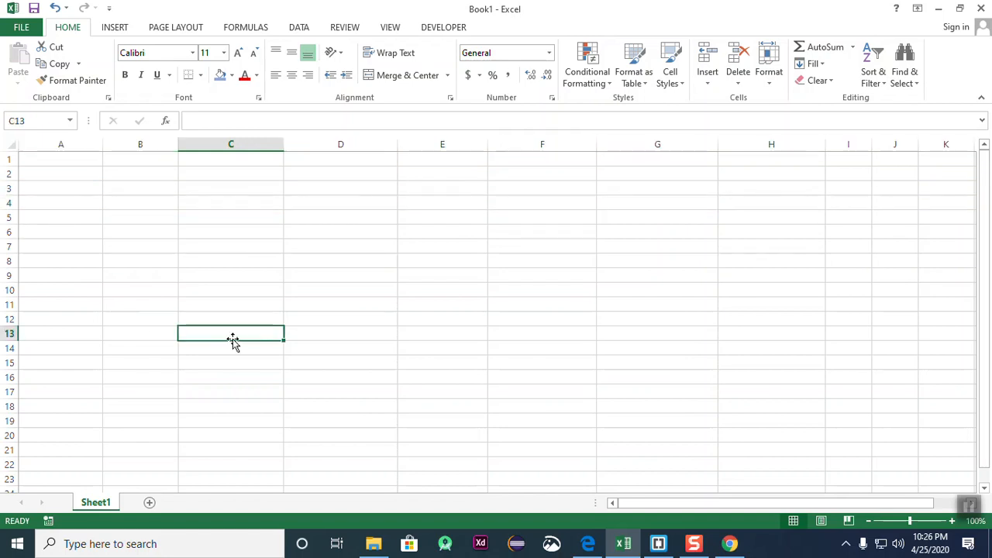
{"action": "left_click", "coordinate": [114, 233]}
{"action": "left_click", "coordinate": [458, 258]}
{"action": "left_click", "coordinate": [124, 284]}
{"action": "left_click", "coordinate": [124, 217]}
{"action": "left_click", "coordinate": [483, 270]}
{"action": "left_click", "coordinate": [476, 319]}
{"action": "left_click", "coordinate": [132, 318]}
{"action": "left_click", "coordinate": [124, 250]}
{"action": "left_click", "coordinate": [479, 225]}
{"action": "left_click", "coordinate": [438, 319]}
{"action": "left_click", "coordinate": [150, 259]}
{"action": "left_click", "coordinate": [431, 329]}
{"action": "left_click", "coordinate": [155, 277]}
{"action": "left_click", "coordinate": [242, 262]}
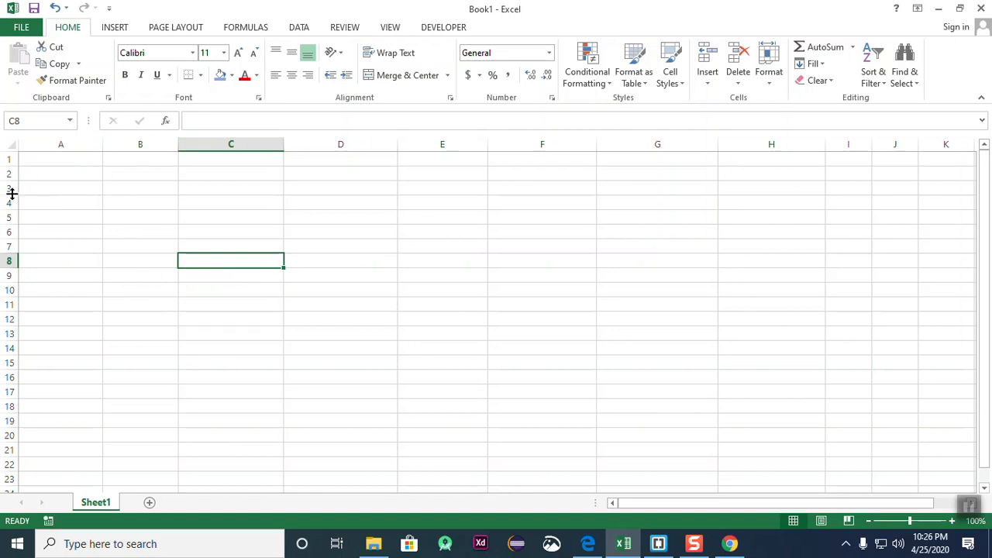
{"action": "left_click", "coordinate": [254, 291]}
{"action": "left_click", "coordinate": [270, 332]}
{"action": "left_click", "coordinate": [219, 258]}
- Click through empty cells D10, C6, A1, D11, E18 and B10, ending on F16
{"action": "left_click", "coordinate": [361, 287]}
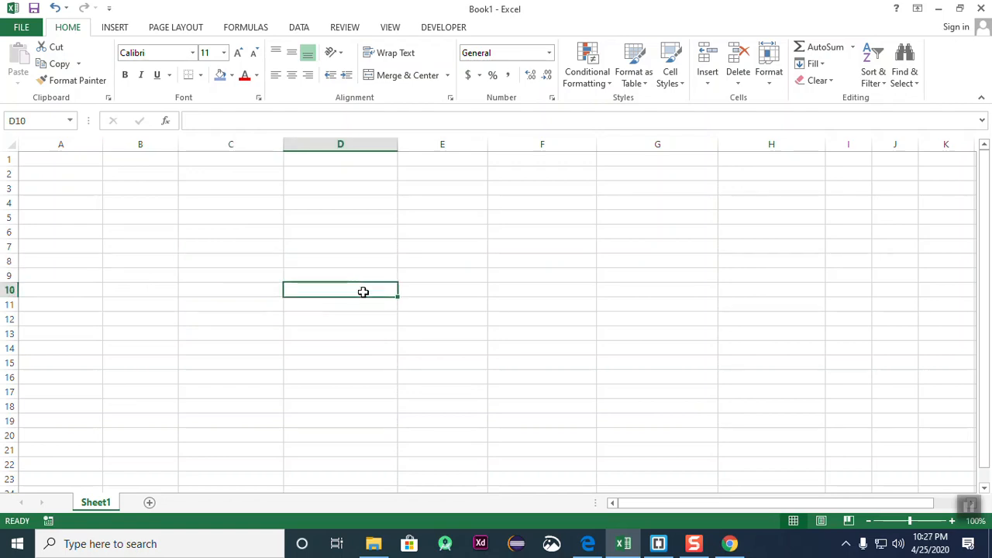
{"action": "left_click", "coordinate": [275, 237]}
{"action": "left_click", "coordinate": [70, 162]}
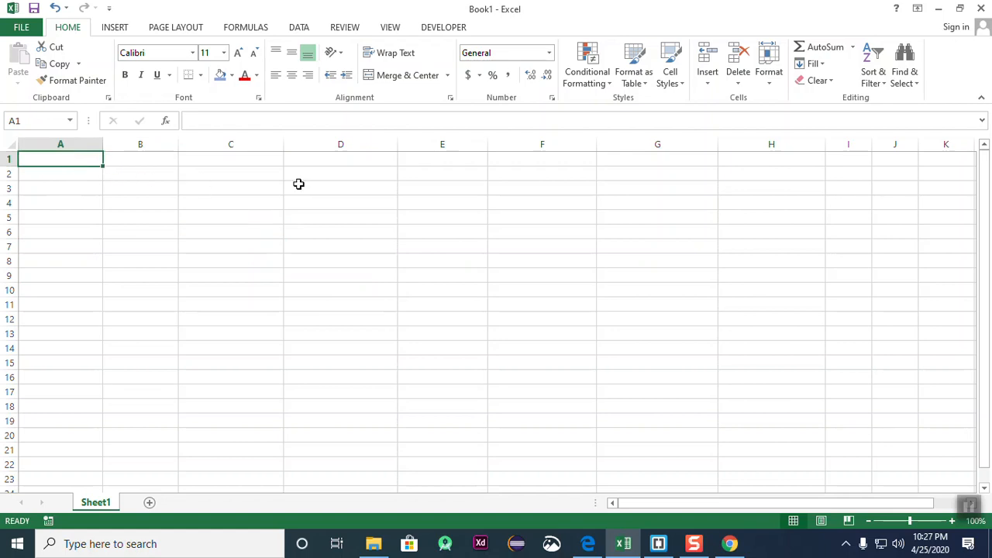
{"action": "left_click", "coordinate": [381, 307]}
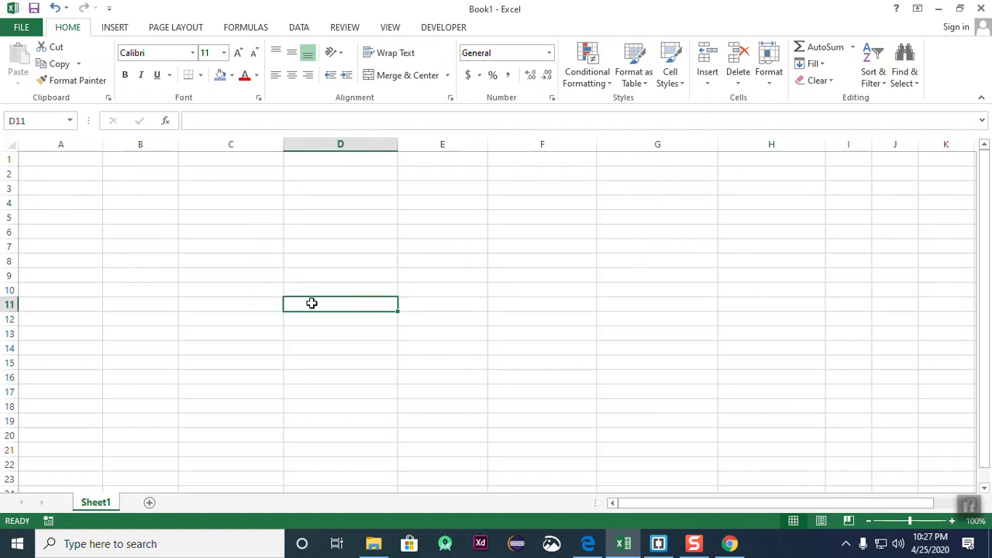
{"action": "left_click", "coordinate": [459, 412]}
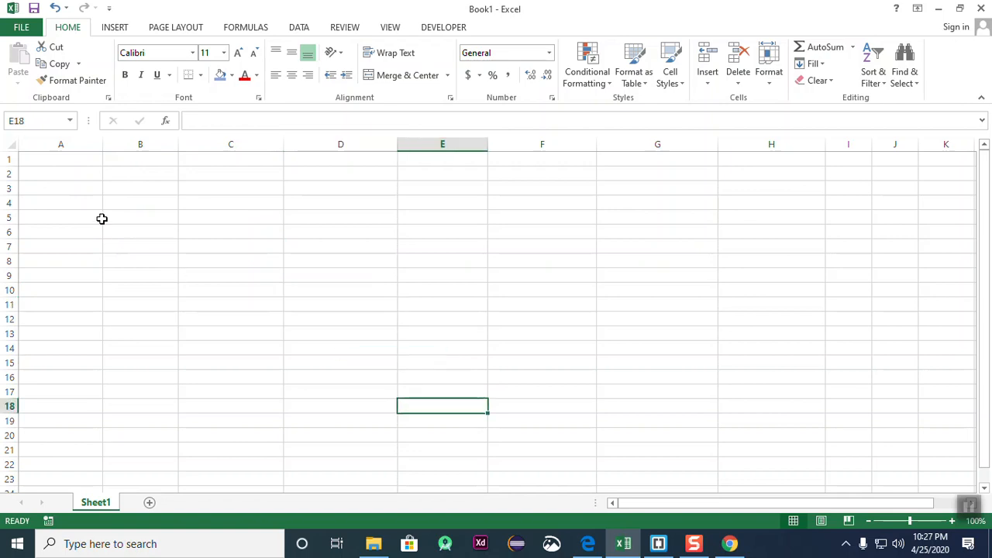
{"action": "left_click", "coordinate": [74, 155]}
{"action": "left_click", "coordinate": [124, 288]}
{"action": "left_click", "coordinate": [77, 156]}
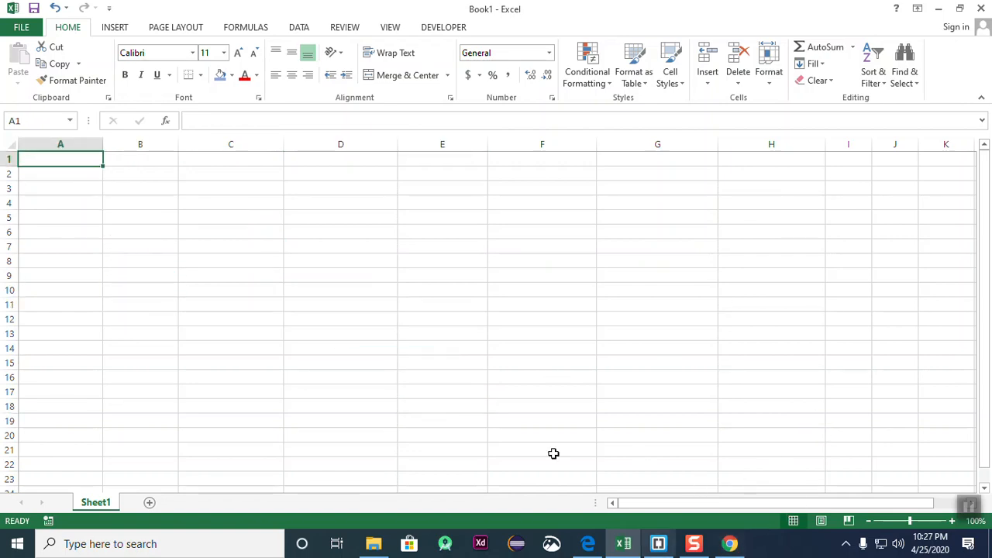
{"action": "left_click", "coordinate": [573, 379]}
- View the browser table of Excel row, column and cell limits, then return to Book1
{"action": "left_click", "coordinate": [730, 543]}
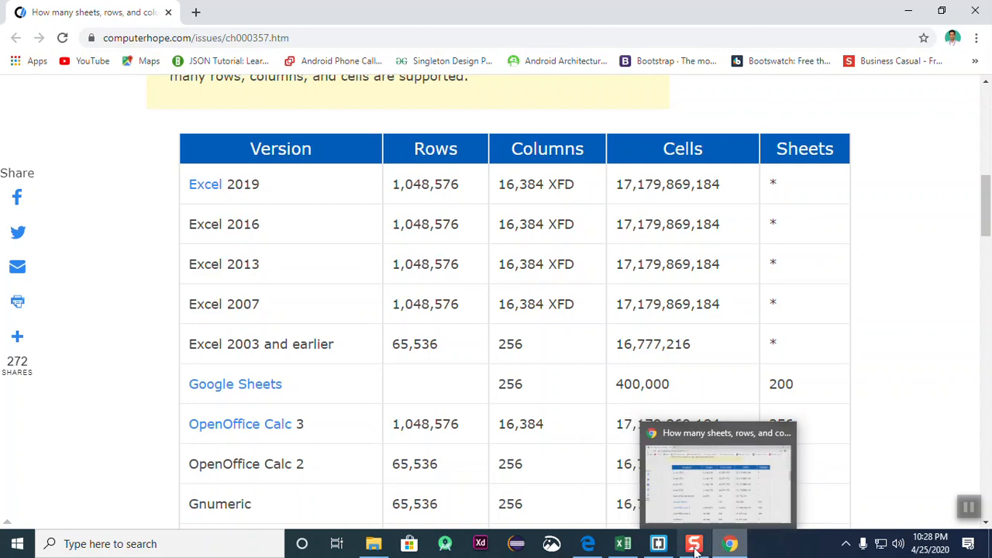
{"action": "left_click", "coordinate": [624, 547]}
{"action": "left_click", "coordinate": [544, 378]}
- Click around cells D10, E4, C15, B6, E11 and D13 in Book1, ending on A1
{"action": "left_click", "coordinate": [372, 288]}
{"action": "left_click", "coordinate": [476, 198]}
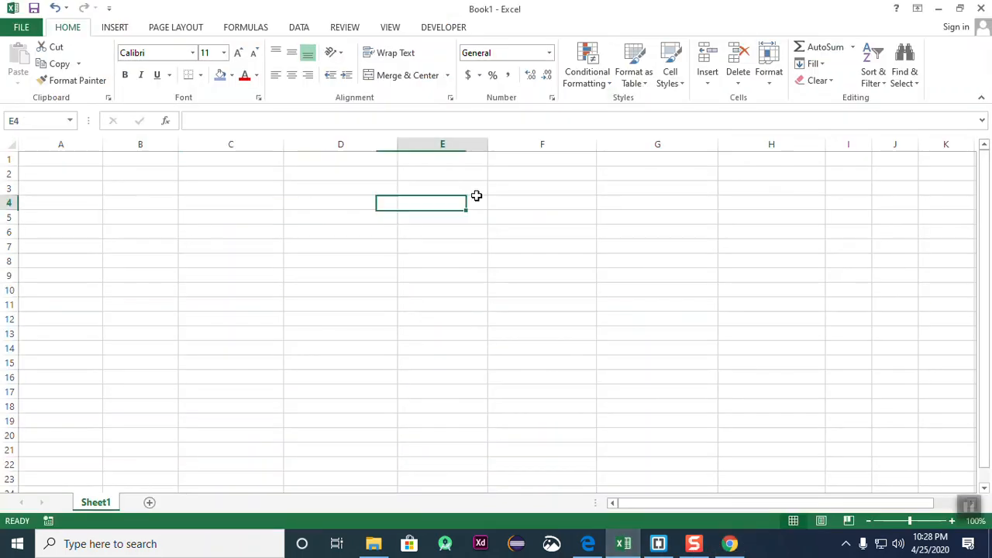
{"action": "left_click", "coordinate": [215, 360]}
{"action": "left_click", "coordinate": [235, 203]}
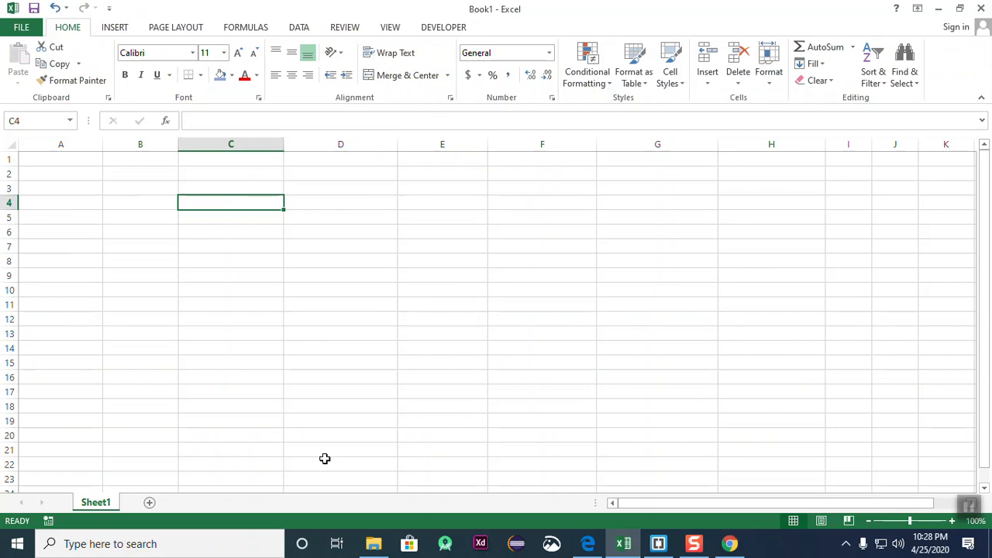
{"action": "left_click", "coordinate": [288, 305]}
{"action": "left_click", "coordinate": [168, 232]}
{"action": "left_click", "coordinate": [292, 241]}
{"action": "left_click", "coordinate": [255, 204]}
{"action": "left_click", "coordinate": [407, 307]}
{"action": "left_click", "coordinate": [298, 202]}
{"action": "left_click", "coordinate": [230, 304]}
{"action": "left_click", "coordinate": [136, 231]}
{"action": "left_click", "coordinate": [312, 340]}
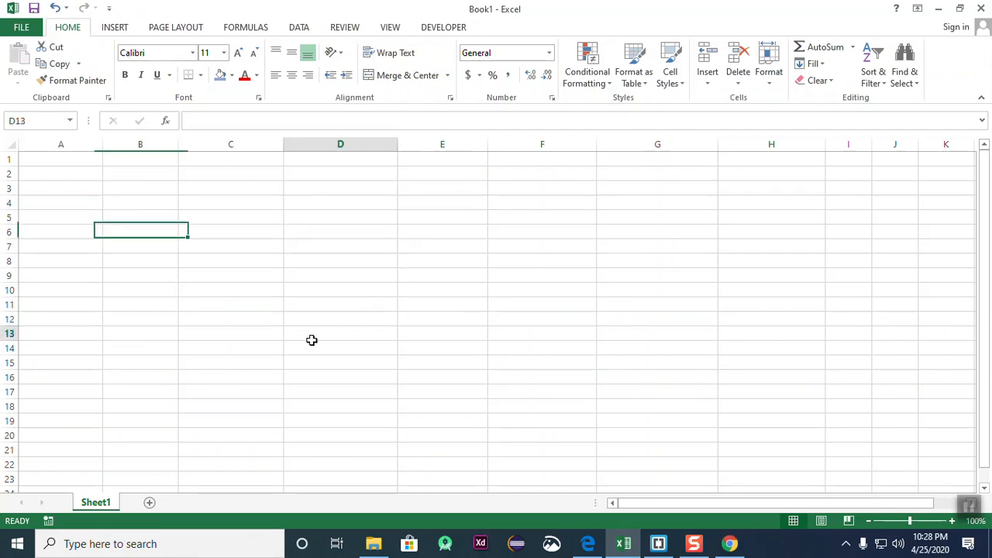
{"action": "left_click", "coordinate": [78, 159]}
- Alternate between A1 and cells B6–B14, then scroll down the empty sheet
{"action": "left_click", "coordinate": [225, 290]}
{"action": "left_click", "coordinate": [42, 173]}
{"action": "left_click", "coordinate": [135, 246]}
{"action": "left_click", "coordinate": [52, 160]}
{"action": "left_click", "coordinate": [118, 287]}
{"action": "left_click", "coordinate": [51, 159]}
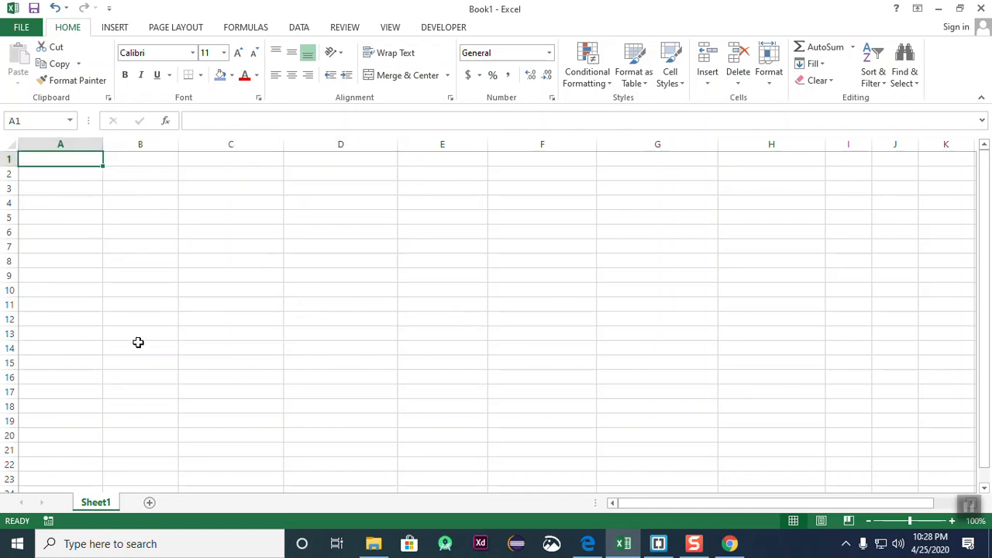
{"action": "left_click_drag", "start_coordinate": [137, 339], "coordinate": [137, 344]}
{"action": "left_click", "coordinate": [68, 161]}
{"action": "left_click", "coordinate": [172, 230]}
{"action": "left_click", "coordinate": [64, 158]}
{"action": "left_click", "coordinate": [126, 243]}
{"action": "left_click", "coordinate": [59, 158]}
{"action": "scroll", "coordinate": [84, 308], "scroll_direction": "down", "scroll_amount": 7}
- Jump with Ctrl+Down to row 1048576, then Ctrl+Right to the final cell XFD1048576
{"action": "scroll", "coordinate": [86, 323], "scroll_direction": "up", "scroll_amount": 7}
{"action": "key", "text": "ctrl+Down"}
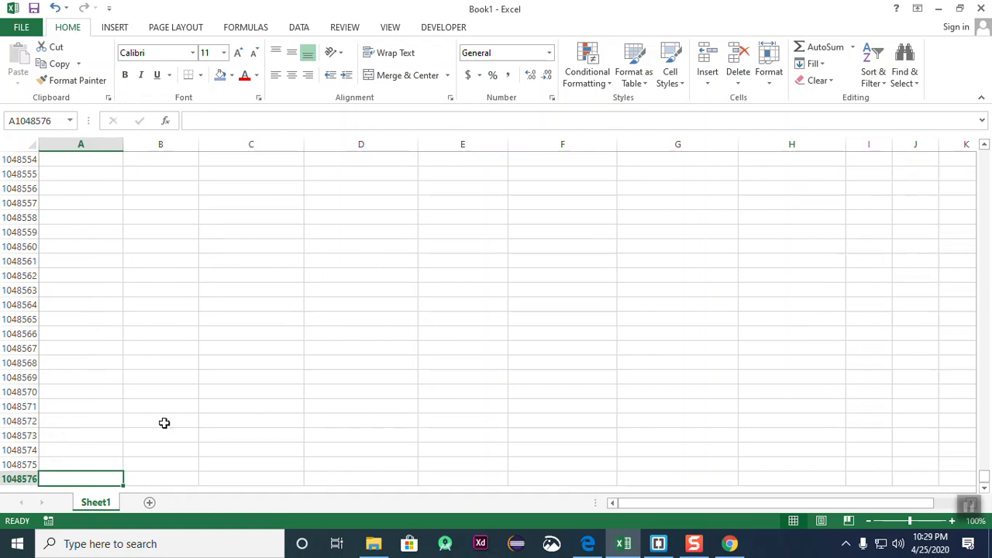
{"action": "key", "text": "ctrl+Right"}
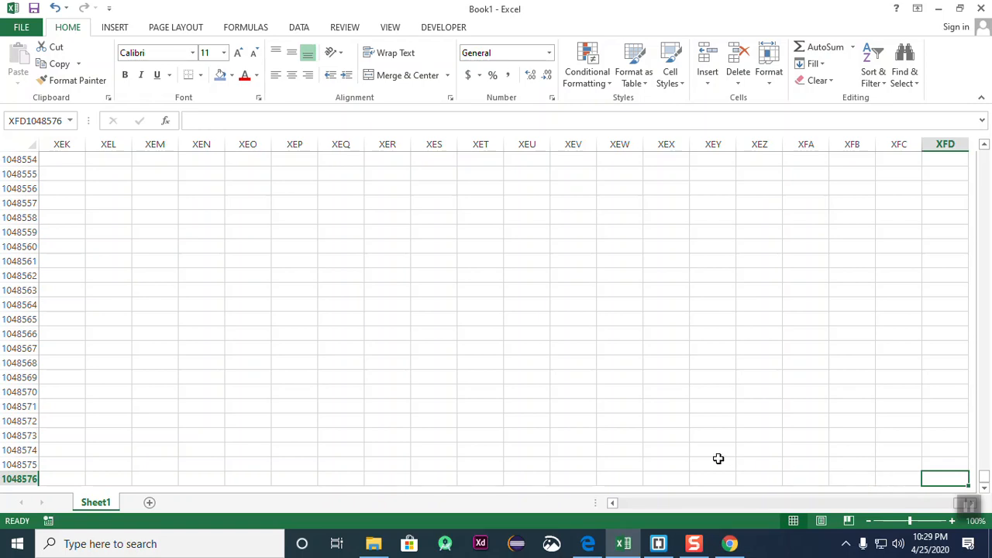
- Return from XFD1048576 to A1, then click cells E9, C11, B5, D10 and B6
{"action": "key", "text": "ctrl+Up"}
{"action": "key", "text": "ctrl+Left"}
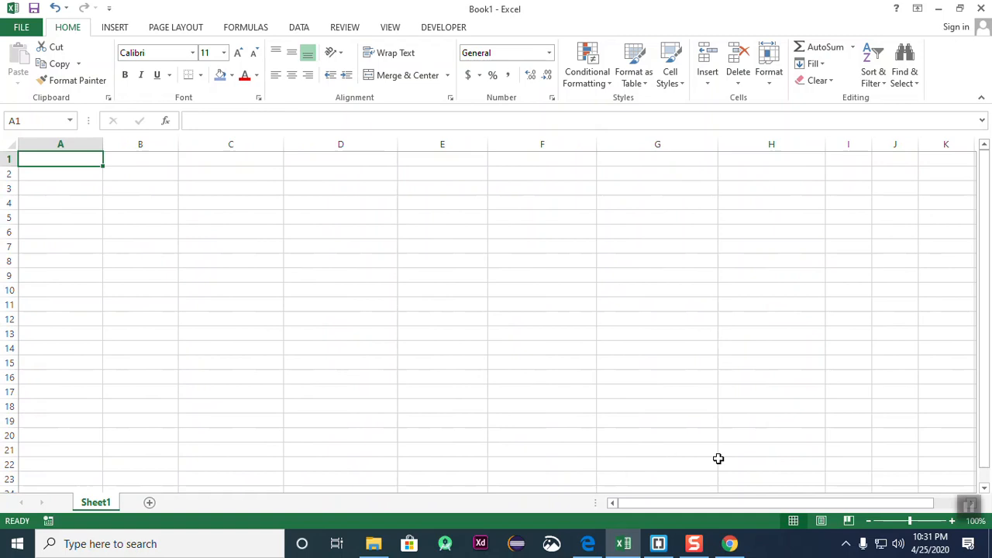
{"action": "left_click", "coordinate": [451, 272]}
{"action": "left_click", "coordinate": [225, 308]}
{"action": "left_click", "coordinate": [165, 220]}
{"action": "left_click", "coordinate": [322, 289]}
{"action": "left_click", "coordinate": [133, 233]}
- Enter 'klghjyg' in cell C5 and 'yutty' in cell D6
{"action": "left_click", "coordinate": [86, 171]}
{"action": "left_click", "coordinate": [224, 233]}
{"action": "left_click", "coordinate": [140, 159]}
{"action": "left_click", "coordinate": [258, 305]}
{"action": "left_click", "coordinate": [315, 200]}
{"action": "left_click", "coordinate": [363, 292]}
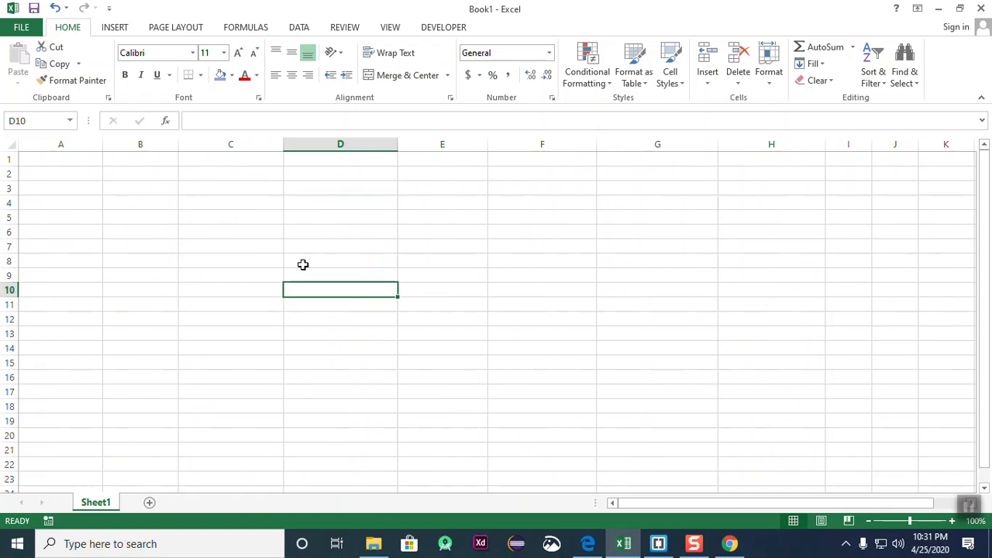
{"action": "left_click", "coordinate": [228, 217]}
{"action": "left_click", "coordinate": [250, 304]}
{"action": "left_click", "coordinate": [243, 216]}
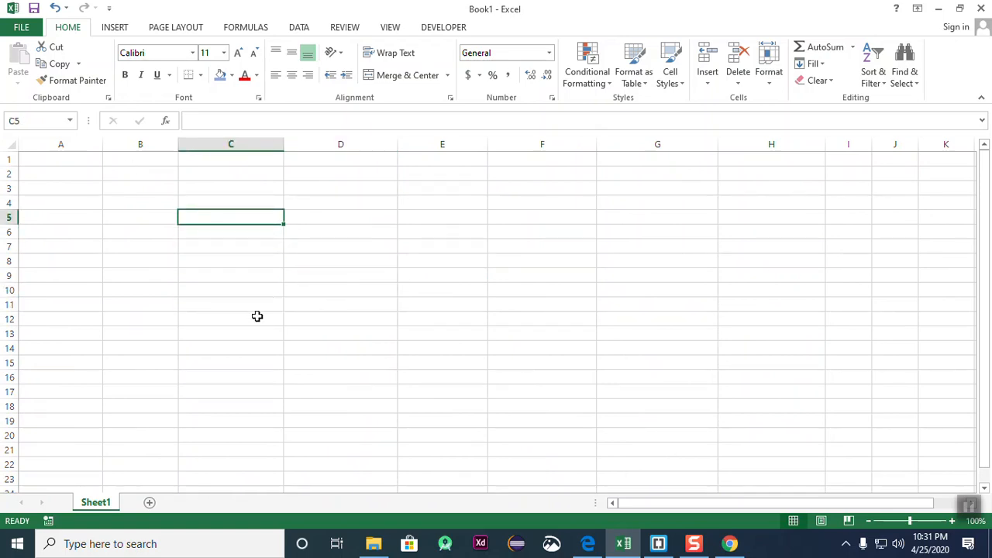
{"action": "type", "text": "klghjyg"}
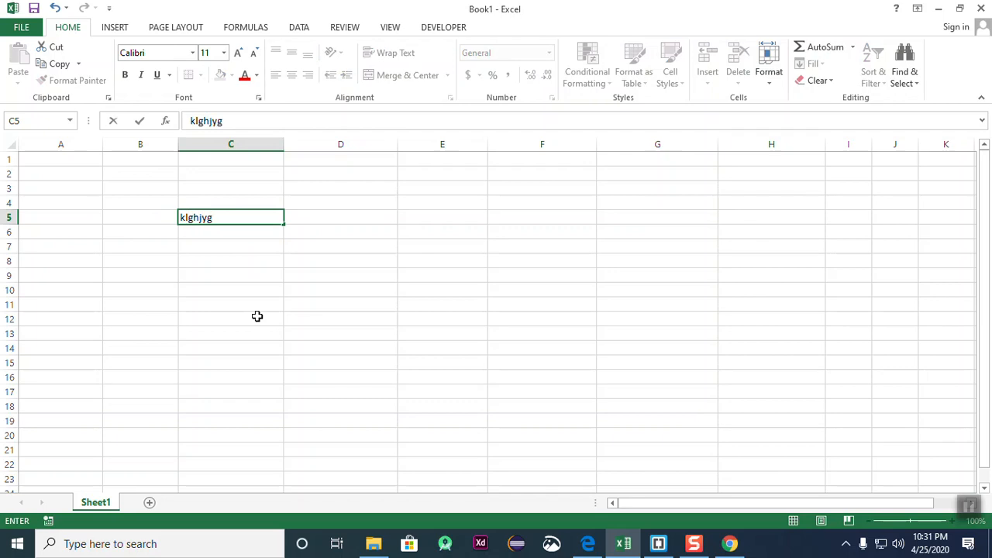
{"action": "left_click", "coordinate": [442, 333]}
{"action": "left_click", "coordinate": [384, 242]}
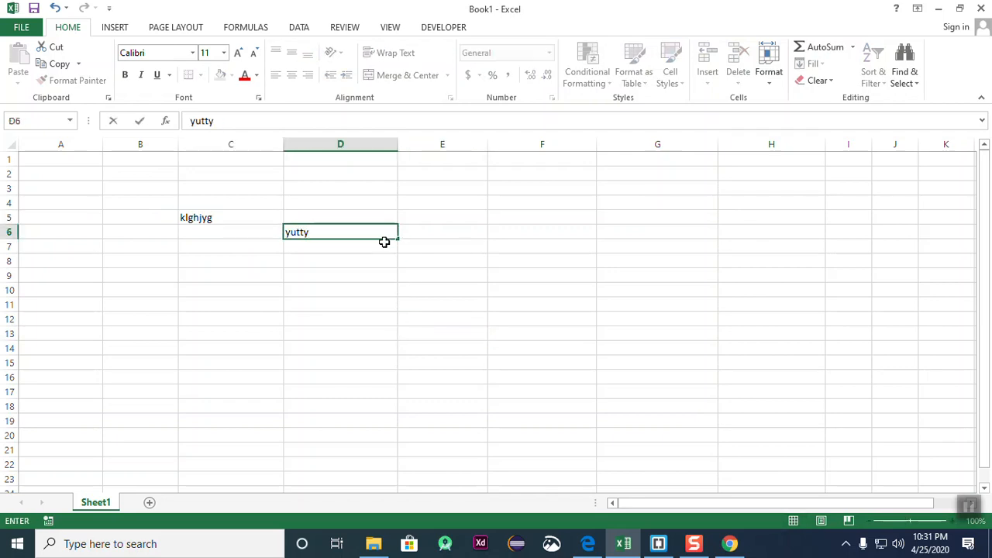
{"action": "left_click", "coordinate": [355, 389]}
- Click around cells B9, F9, D12, C5, D7, C12 and E13 near the entries
{"action": "left_click", "coordinate": [125, 273]}
{"action": "left_click", "coordinate": [503, 276]}
{"action": "left_click", "coordinate": [304, 313]}
{"action": "left_click", "coordinate": [202, 215]}
{"action": "left_click", "coordinate": [338, 244]}
{"action": "left_click", "coordinate": [215, 290]}
{"action": "left_click", "coordinate": [227, 218]}
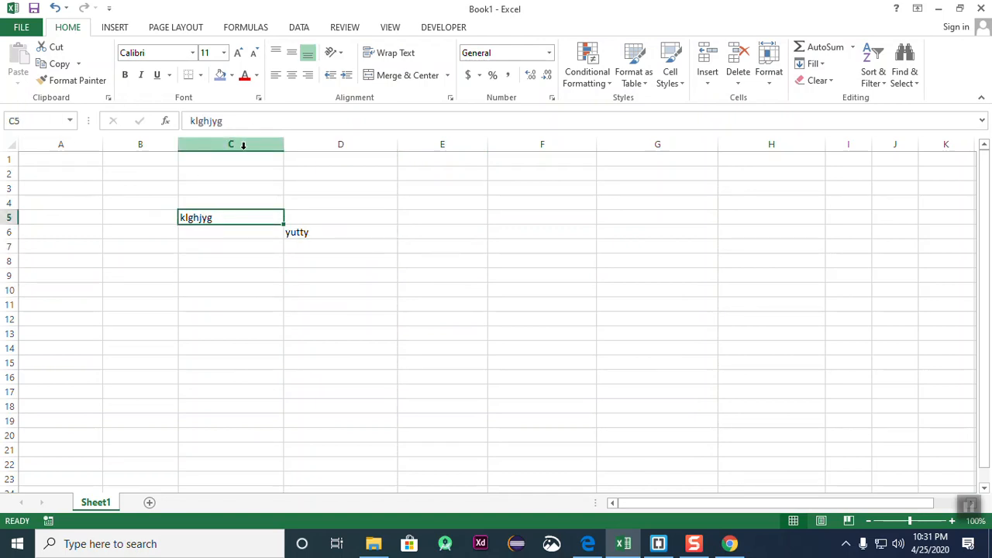
{"action": "left_click", "coordinate": [251, 317]}
{"action": "left_click", "coordinate": [323, 230]}
{"action": "left_click", "coordinate": [188, 231]}
{"action": "left_click", "coordinate": [233, 319]}
{"action": "left_click", "coordinate": [535, 249]}
{"action": "left_click", "coordinate": [423, 338]}
- Enter 22 in E7 and 8 in F7, then begin a formula in G7
{"action": "left_click", "coordinate": [427, 246]}
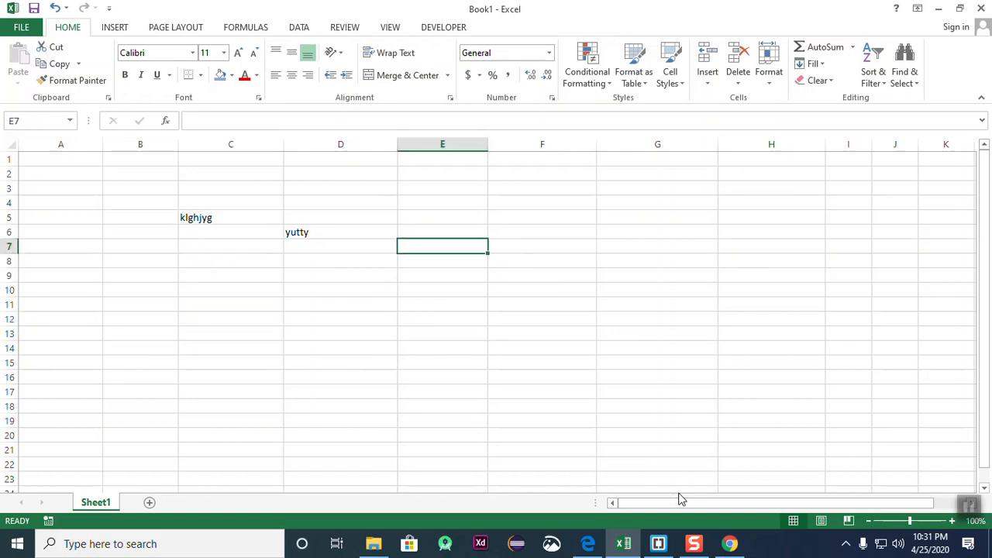
{"action": "type", "text": "22"}
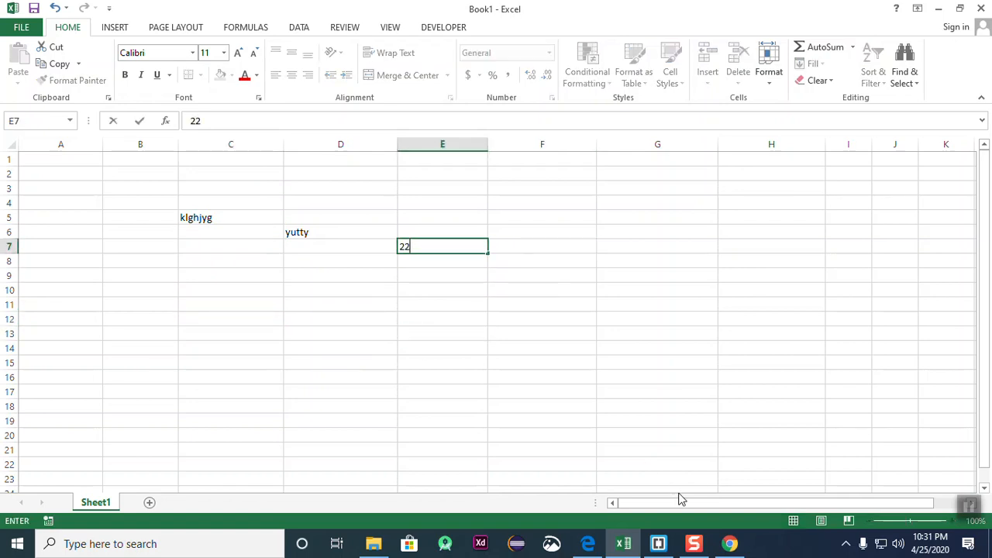
{"action": "key", "text": "Tab"}
{"action": "key", "text": "Down"}
{"action": "key", "text": "Up"}
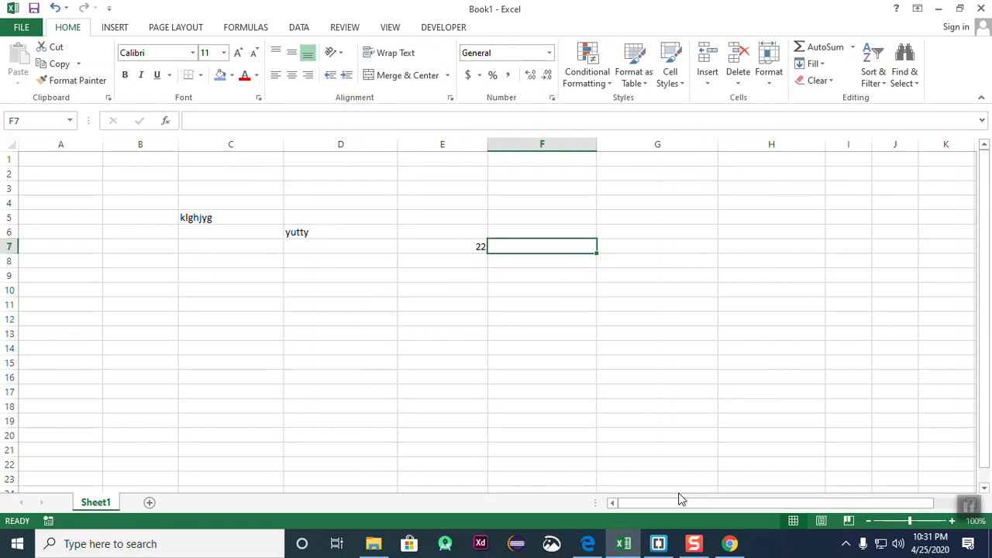
{"action": "type", "text": "8"}
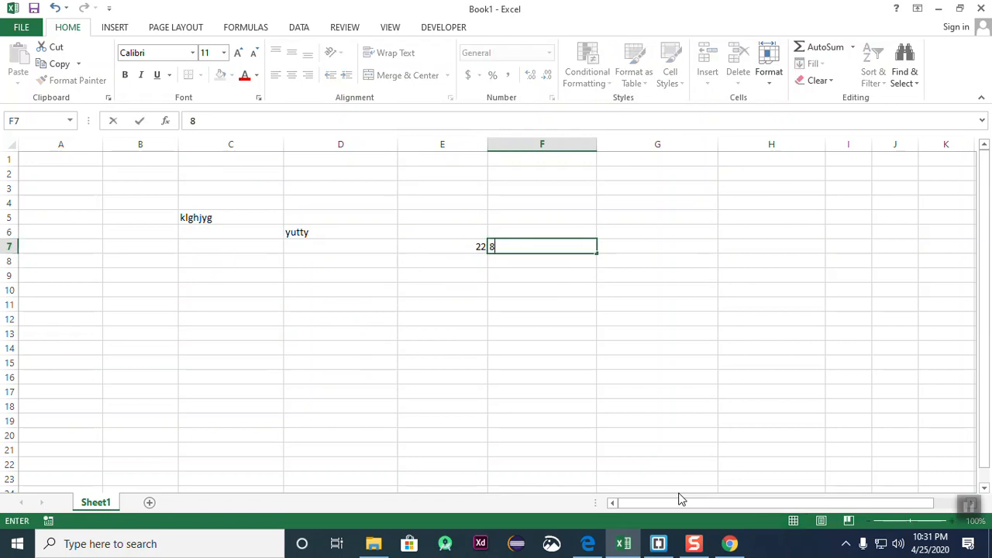
{"action": "key", "text": "Tab"}
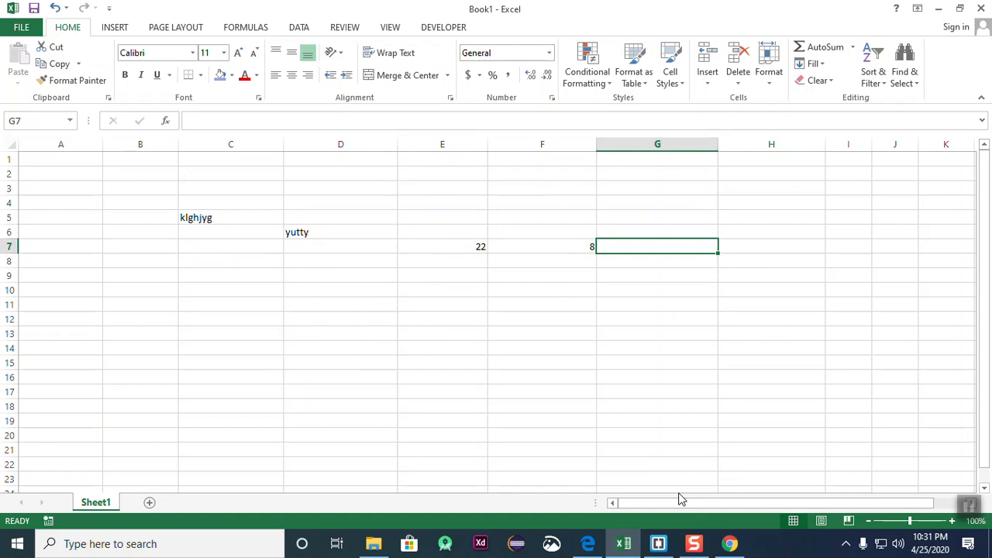
{"action": "type", "text": "="}
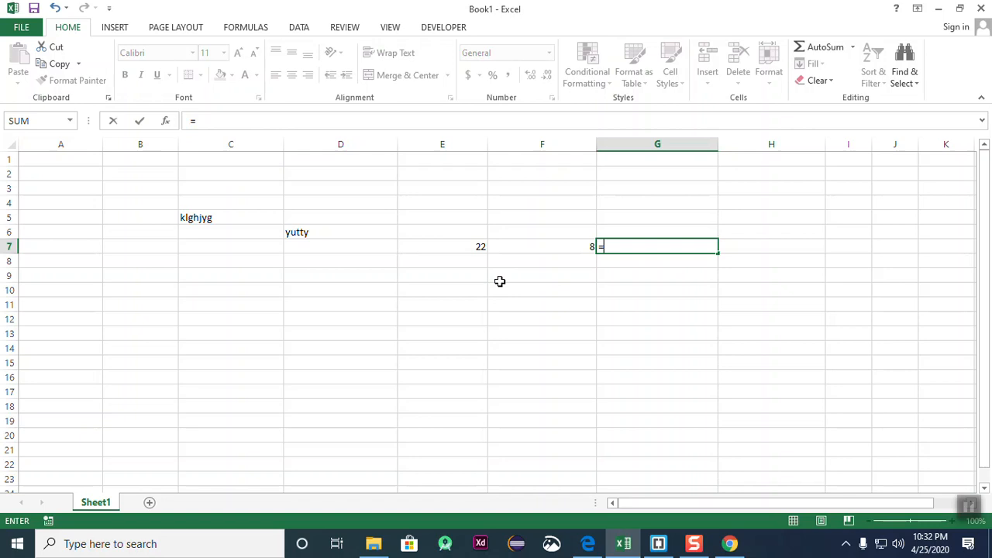
- Complete =E7+F7 in G7 so it shows 30, then move to H7
{"action": "type", "text": "e"}
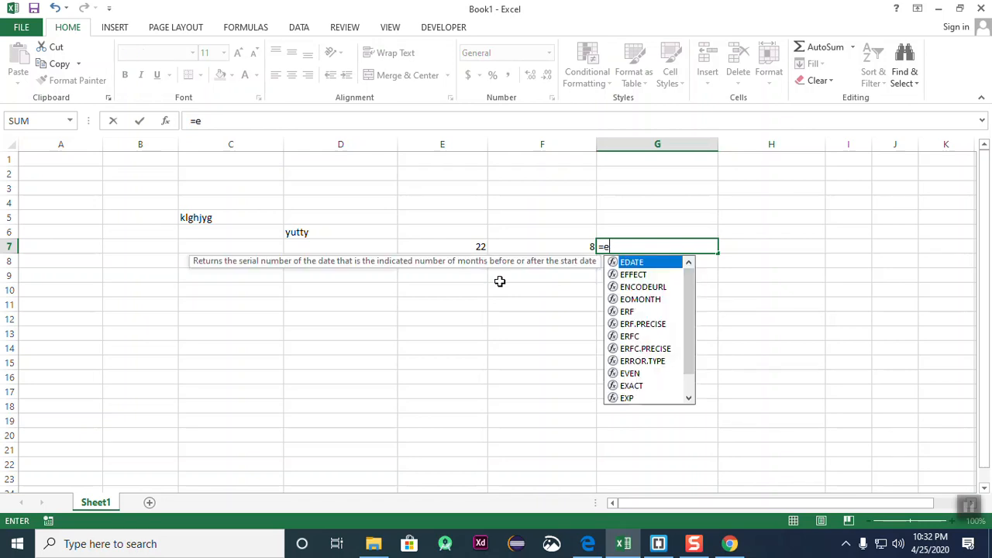
{"action": "type", "text": "7"}
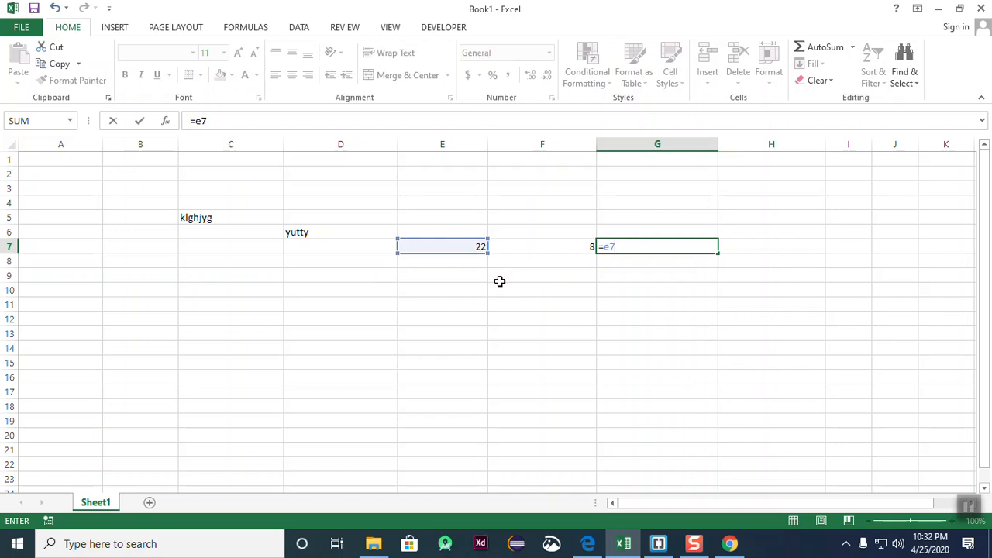
{"action": "type", "text": "+f"}
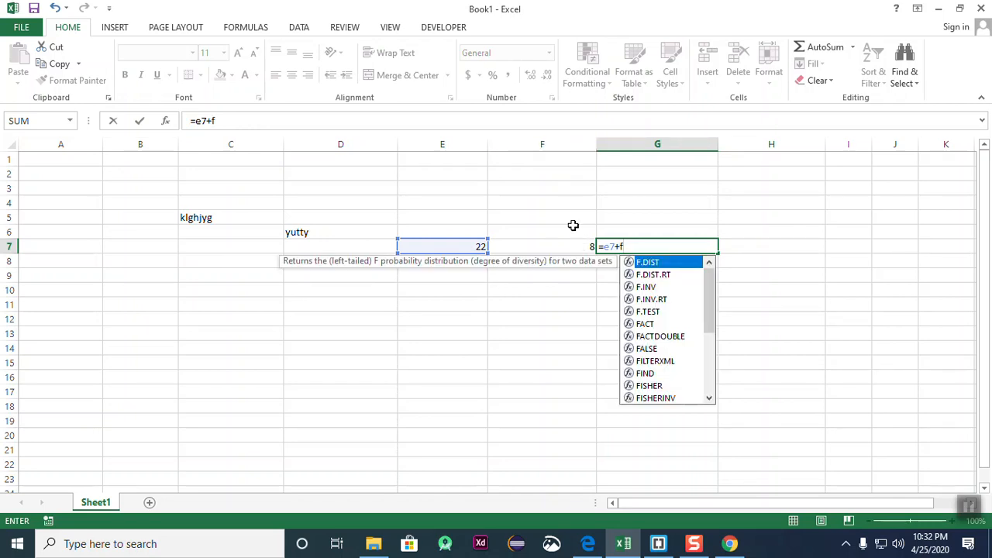
{"action": "type", "text": "7"}
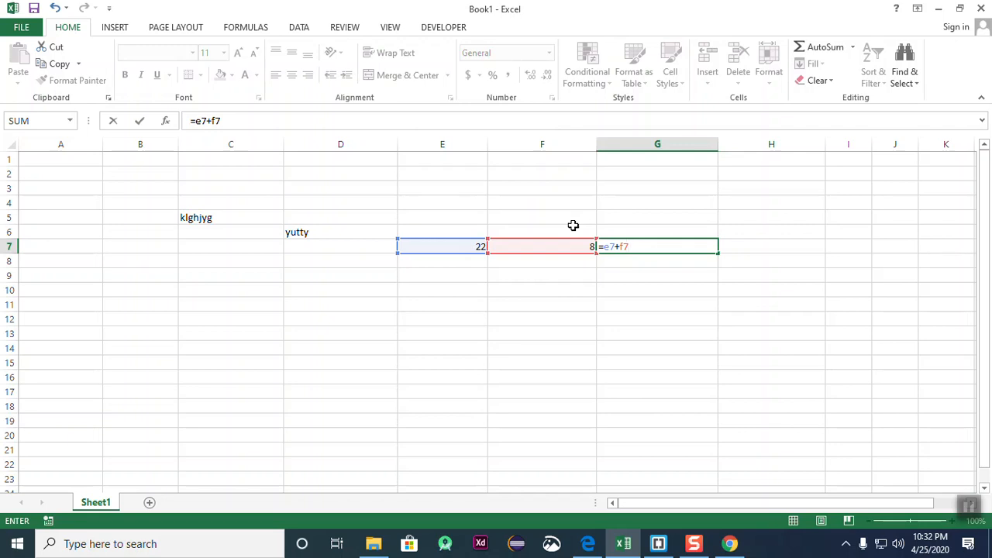
{"action": "key", "text": "Return"}
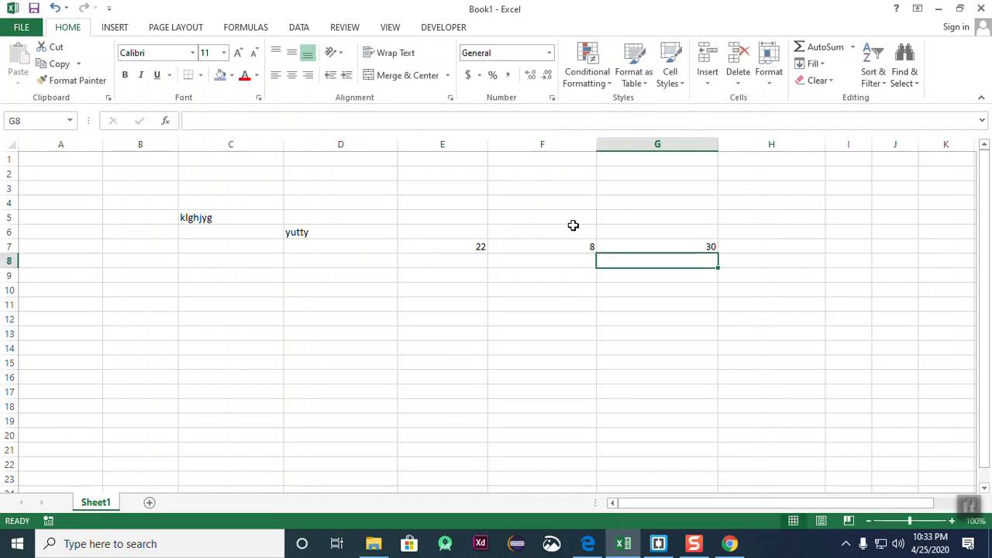
{"action": "key", "text": "Up"}
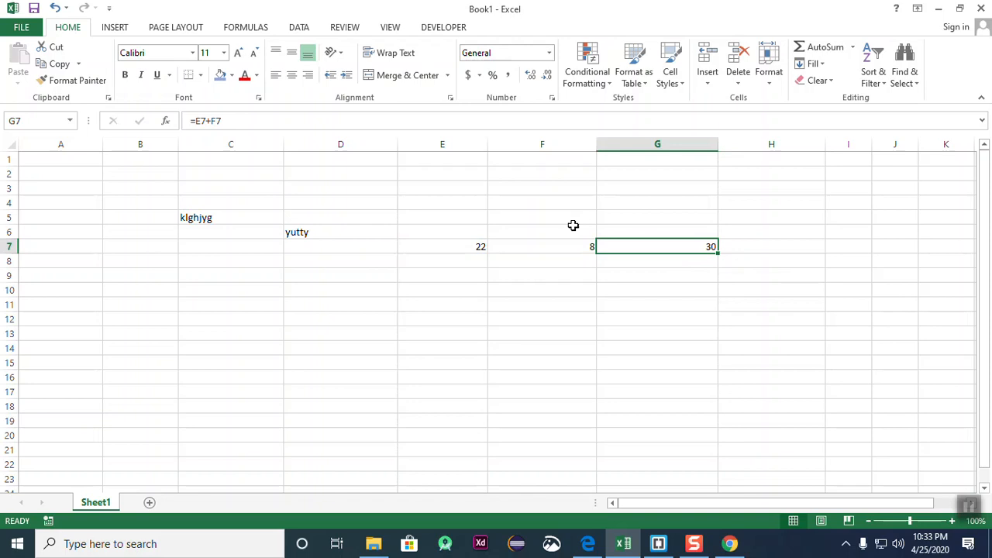
{"action": "key", "text": "Right"}
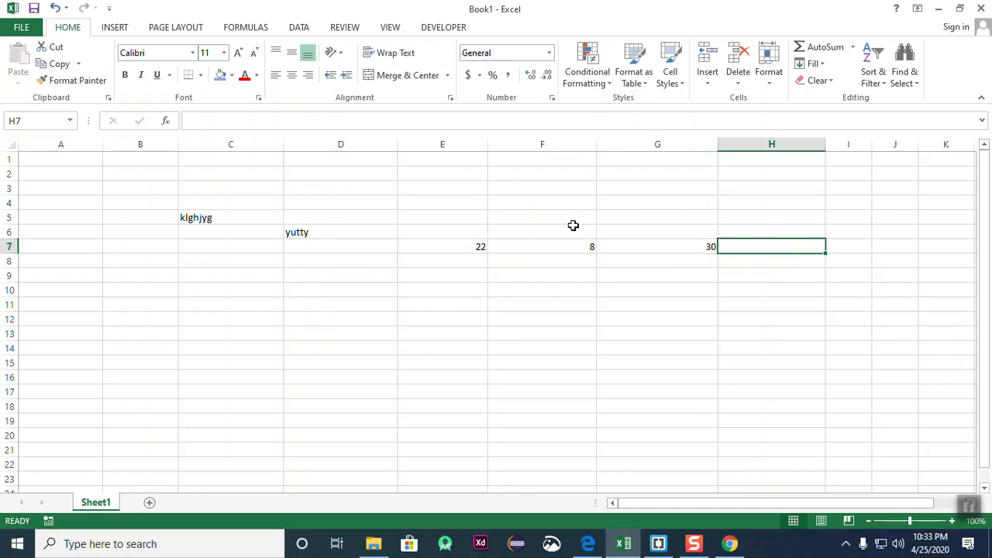
- Enter =e7-f7 in H7 so it displays 14
{"action": "type", "text": "="}
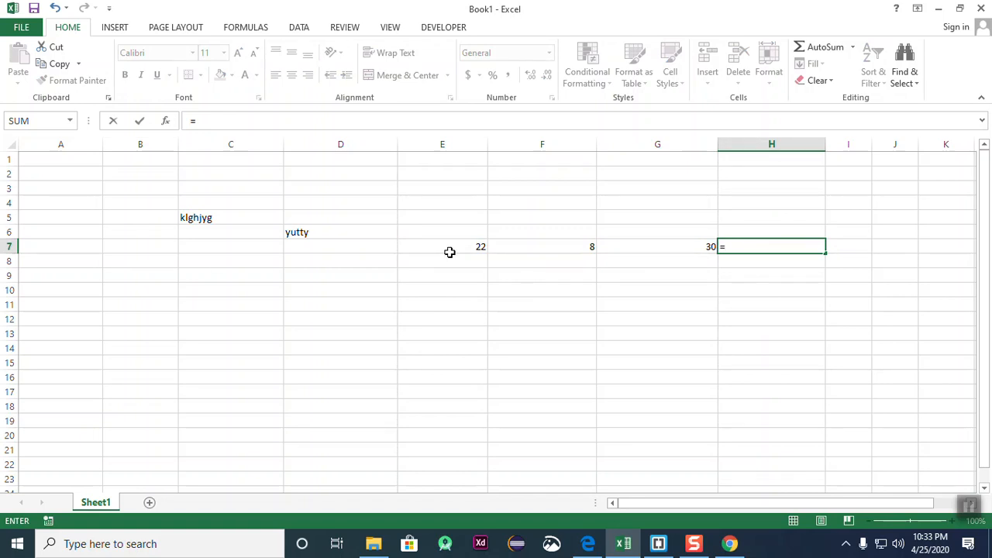
{"action": "type", "text": "e7"}
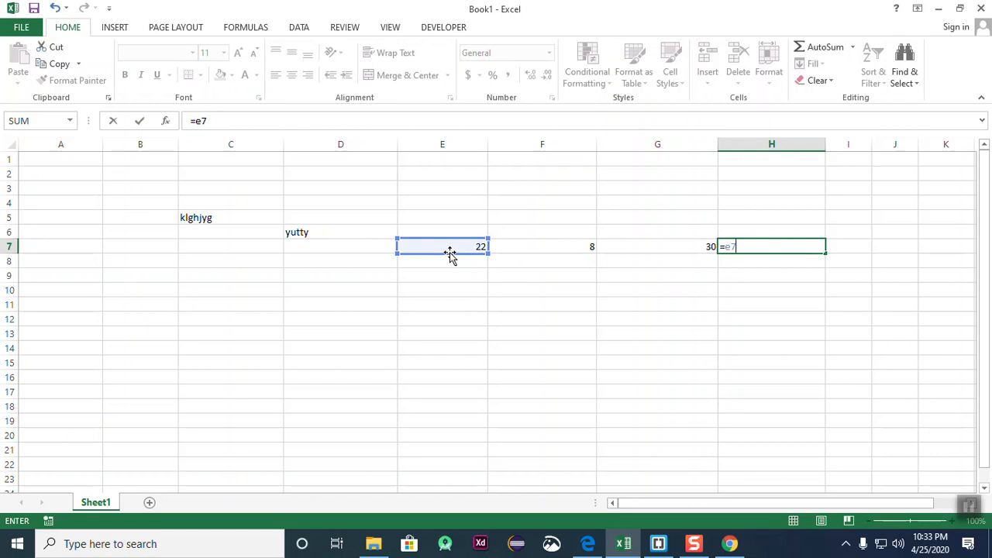
{"action": "type", "text": "-"}
{"action": "type", "text": "f"}
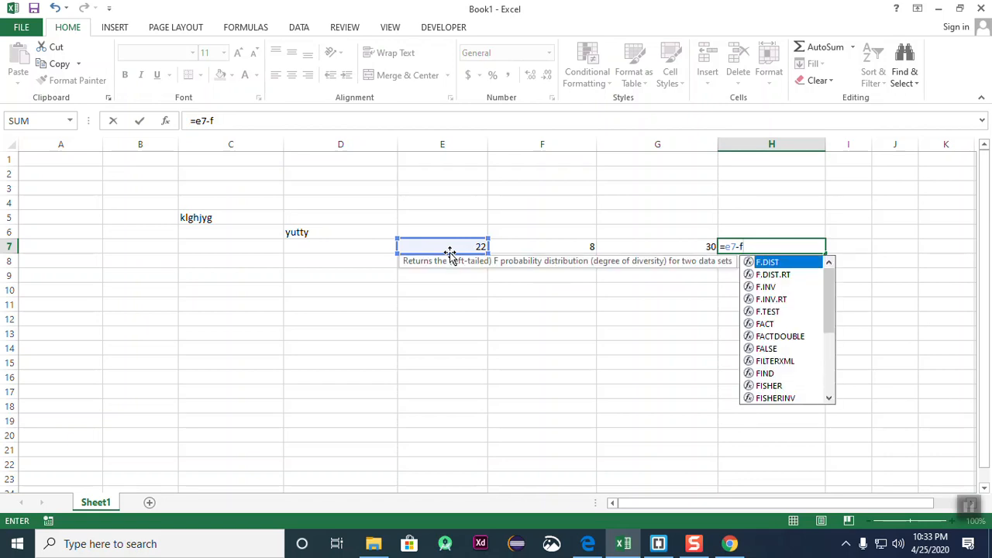
{"action": "type", "text": "7"}
{"action": "key", "text": "Return"}
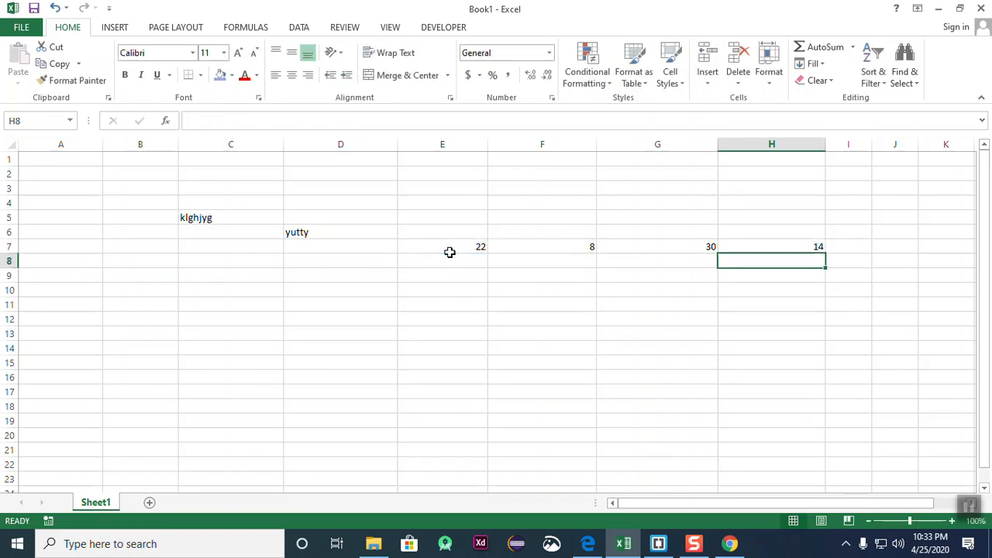
- Step along row 7 to inspect the values 22, 8, 30 and 14
{"action": "key", "text": "Up"}
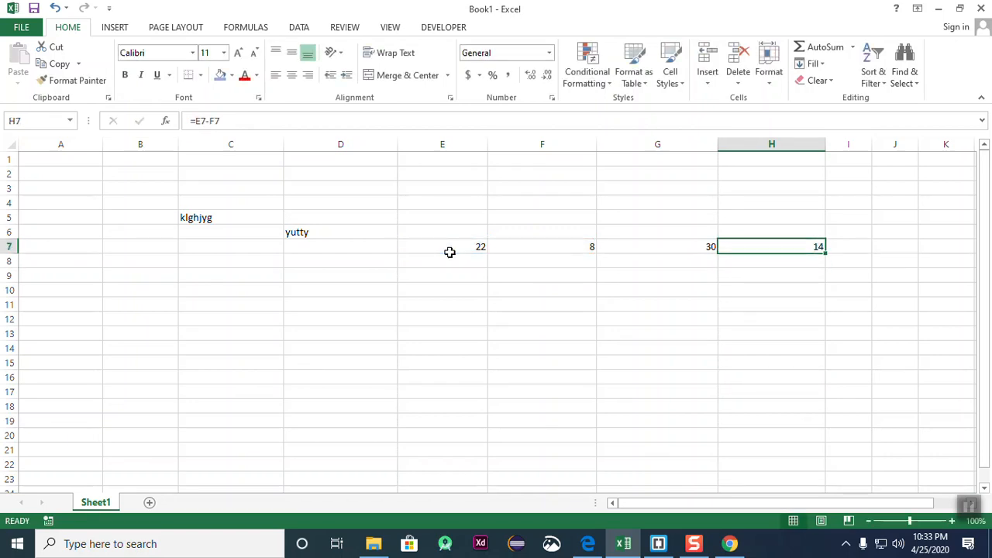
{"action": "key", "text": "Left"}
{"action": "key", "text": "Left"}
{"action": "key", "text": "Left"}
{"action": "key", "text": "Right"}
{"action": "key", "text": "Right"}
{"action": "key", "text": "Right"}
{"action": "key", "text": "Right"}
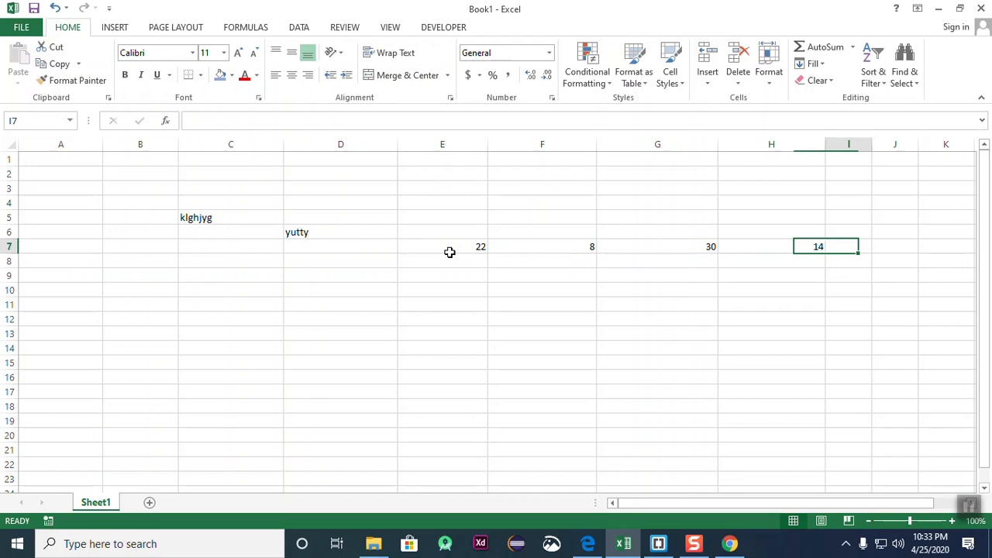
{"action": "key", "text": "Left"}
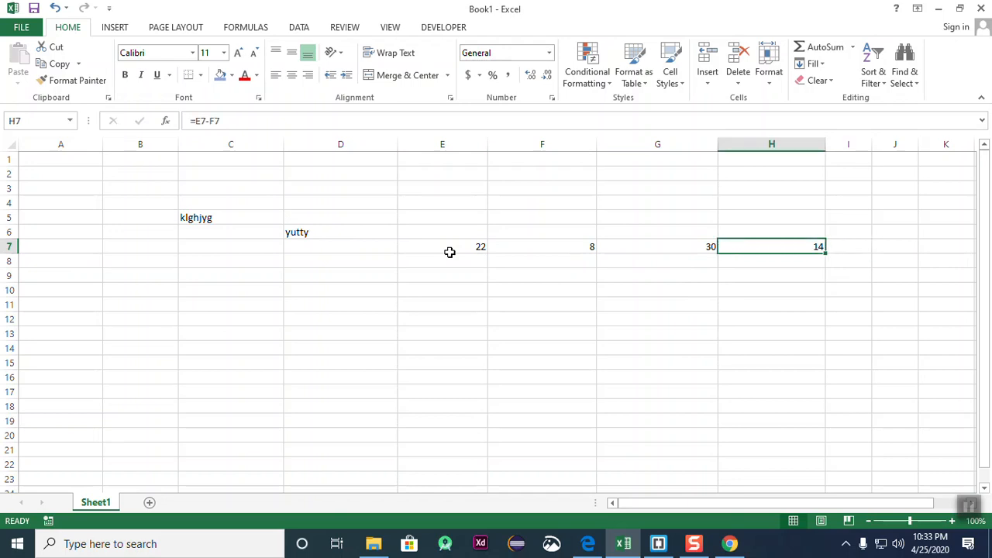
{"action": "left_click", "coordinate": [903, 288]}
{"action": "left_click", "coordinate": [694, 258]}
{"action": "key", "text": "Right"}
{"action": "left_click", "coordinate": [698, 249]}
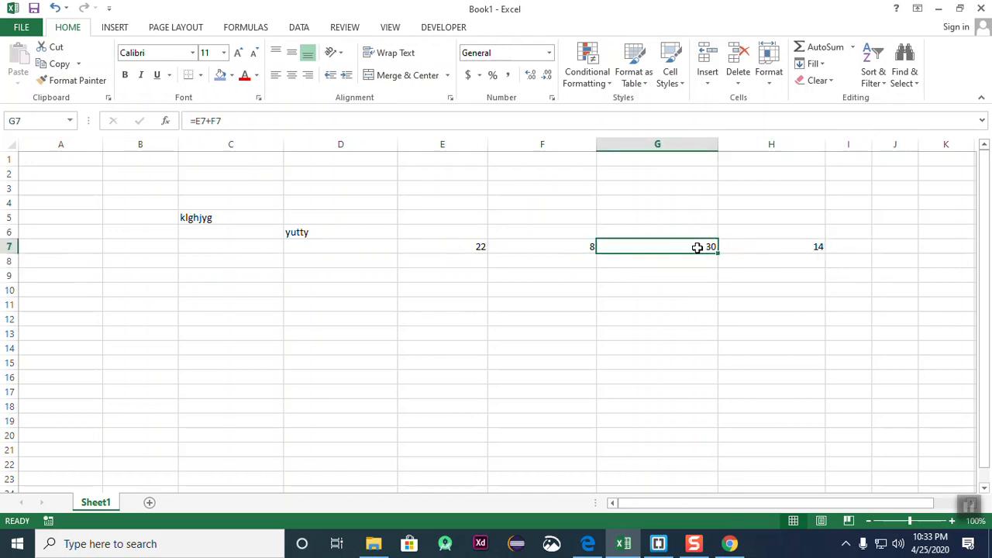
{"action": "left_click", "coordinate": [786, 245]}
{"action": "left_click", "coordinate": [836, 271]}
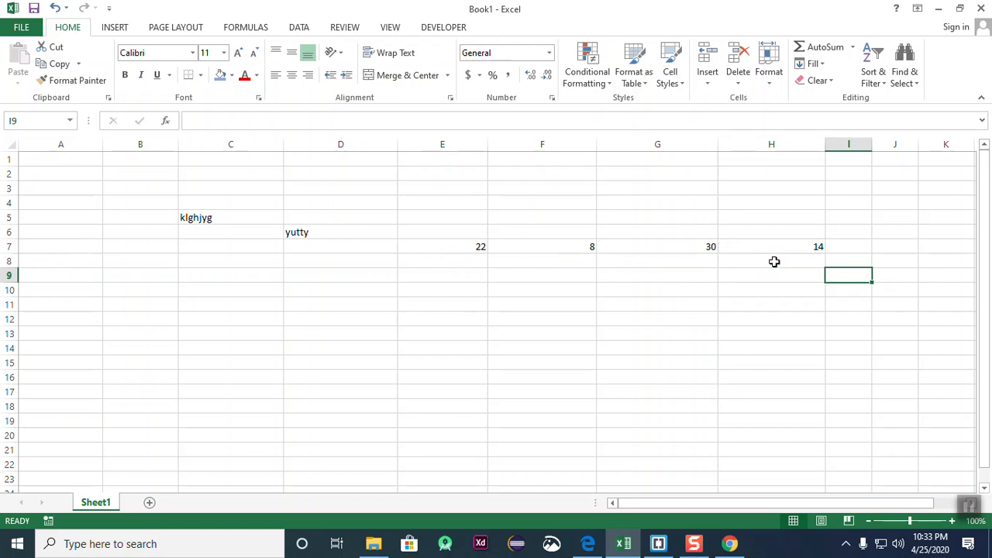
- Alternate between G7 and H7 to view the sum and difference formulas
{"action": "left_click", "coordinate": [712, 247]}
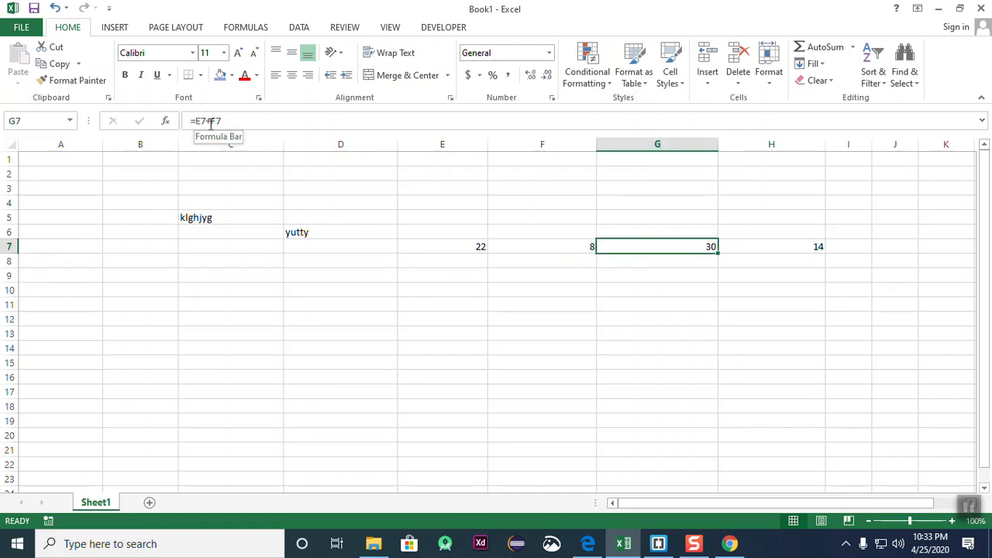
{"action": "left_click", "coordinate": [734, 303]}
{"action": "left_click", "coordinate": [683, 246]}
{"action": "left_click", "coordinate": [701, 291]}
{"action": "left_click", "coordinate": [658, 248]}
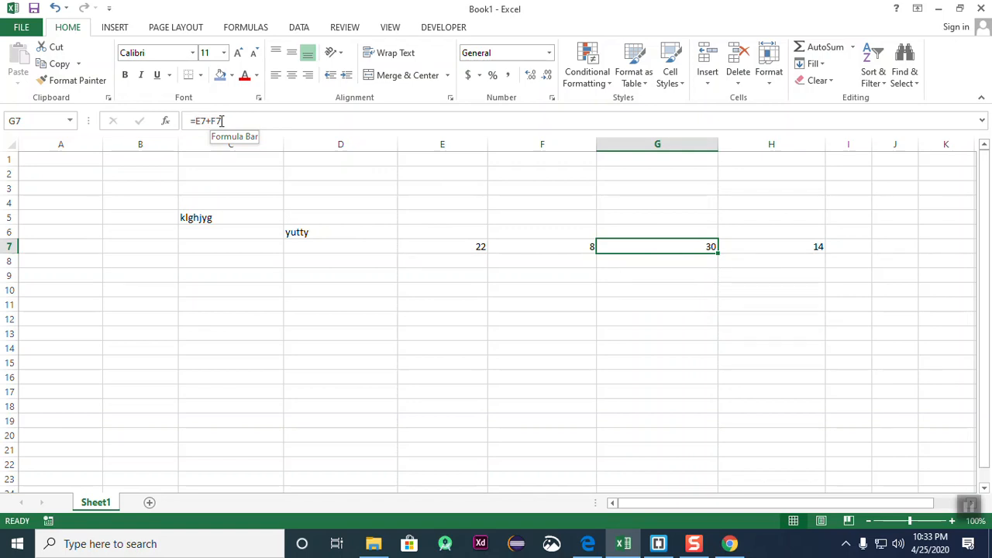
{"action": "left_click", "coordinate": [795, 247]}
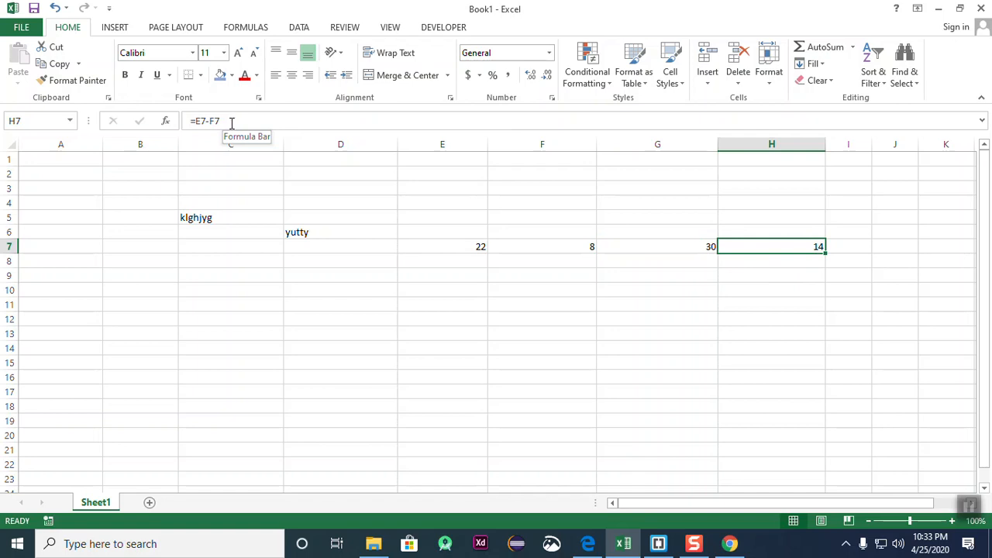
{"action": "left_click", "coordinate": [787, 334]}
{"action": "left_click", "coordinate": [685, 250]}
{"action": "left_click", "coordinate": [760, 250]}
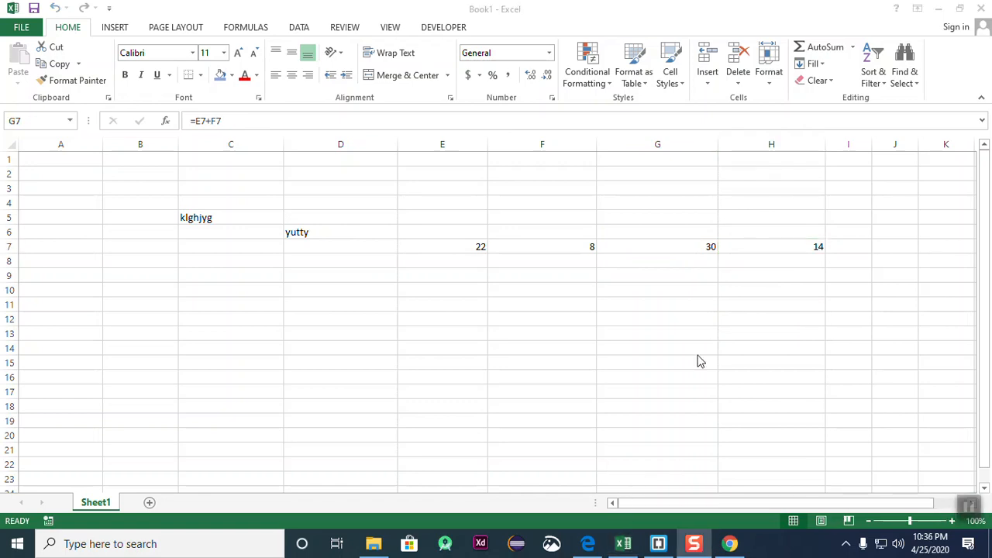
{"action": "left_click", "coordinate": [740, 272]}
{"action": "left_click", "coordinate": [689, 249]}
{"action": "left_click", "coordinate": [704, 345]}
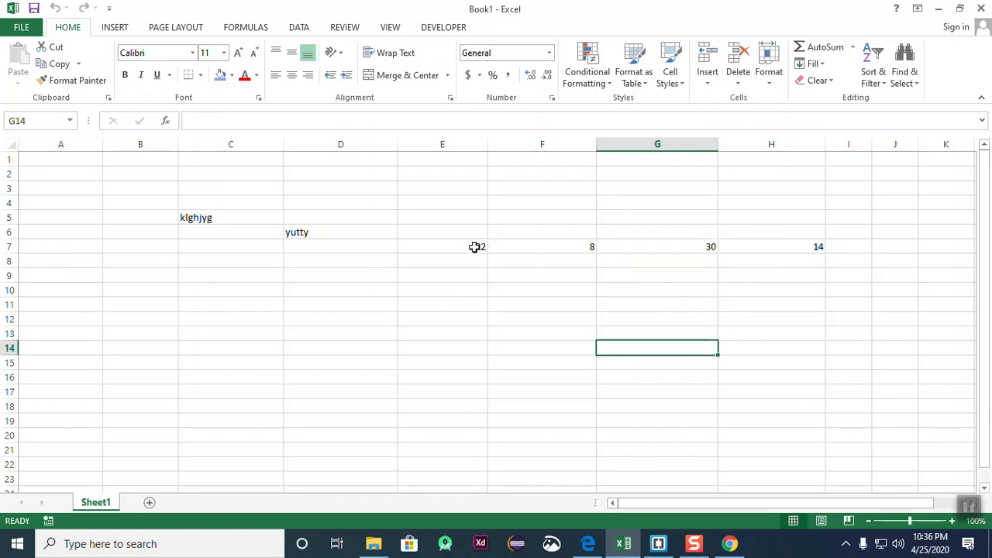
- Select E7:G7 to see its total, then recheck the G7 and H7 formulas
{"action": "left_click_drag", "start_coordinate": [474, 246], "coordinate": [674, 256]}
{"action": "left_click", "coordinate": [690, 319]}
{"action": "left_click", "coordinate": [703, 273]}
{"action": "left_click", "coordinate": [690, 248]}
{"action": "left_click", "coordinate": [713, 302]}
{"action": "left_click", "coordinate": [686, 256]}
{"action": "left_click", "coordinate": [705, 247]}
{"action": "left_click", "coordinate": [810, 248]}
{"action": "left_click", "coordinate": [808, 331]}
{"action": "left_click", "coordinate": [790, 246]}
{"action": "left_click", "coordinate": [839, 332]}
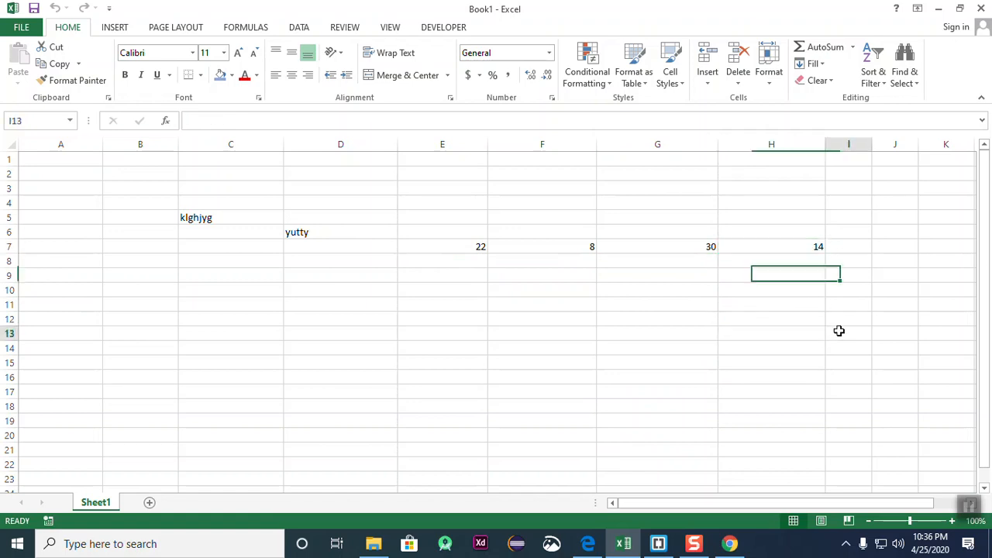
{"action": "left_click", "coordinate": [796, 245]}
{"action": "left_click", "coordinate": [803, 290]}
{"action": "left_click", "coordinate": [798, 248]}
{"action": "left_click", "coordinate": [775, 318]}
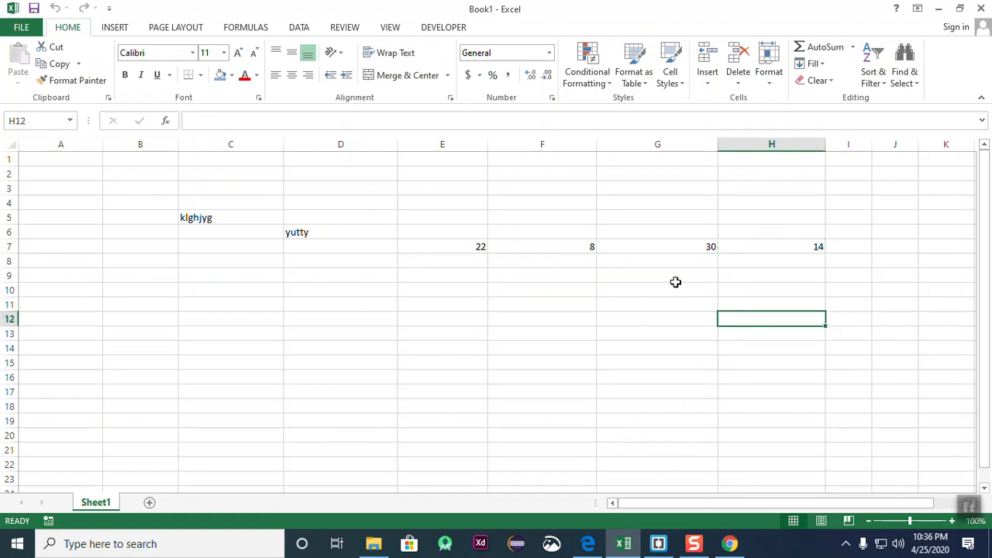
- Select E7:H7 to see its total, then reselect G7
{"action": "left_click_drag", "start_coordinate": [437, 245], "coordinate": [798, 243]}
{"action": "left_click", "coordinate": [772, 317]}
{"action": "left_click", "coordinate": [693, 302]}
{"action": "left_click", "coordinate": [713, 249]}
{"action": "left_click", "coordinate": [620, 300]}
- Begin a new formula in cell F10 with an equals sign
{"action": "left_click", "coordinate": [562, 289]}
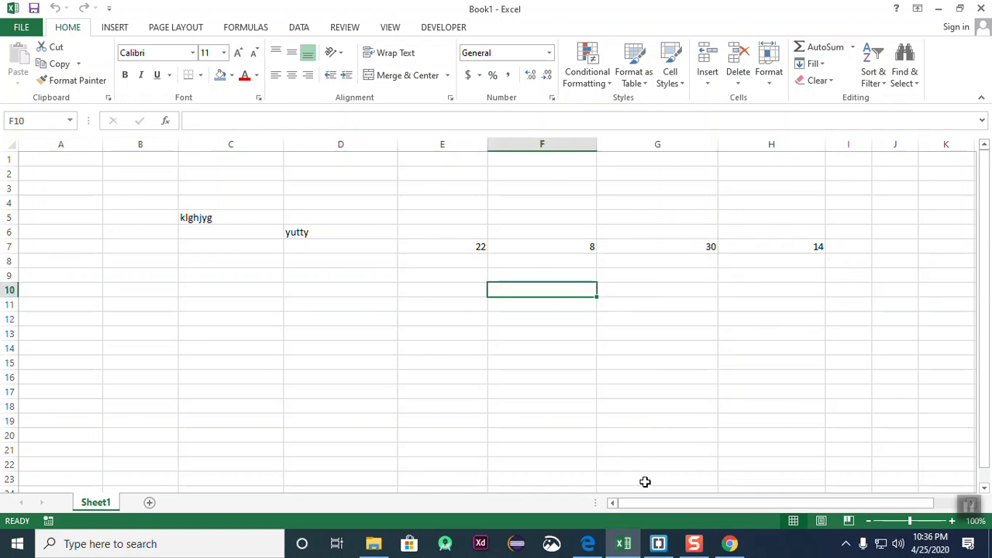
{"action": "left_click", "coordinate": [666, 364]}
{"action": "left_click", "coordinate": [567, 291]}
{"action": "type", "text": "="}
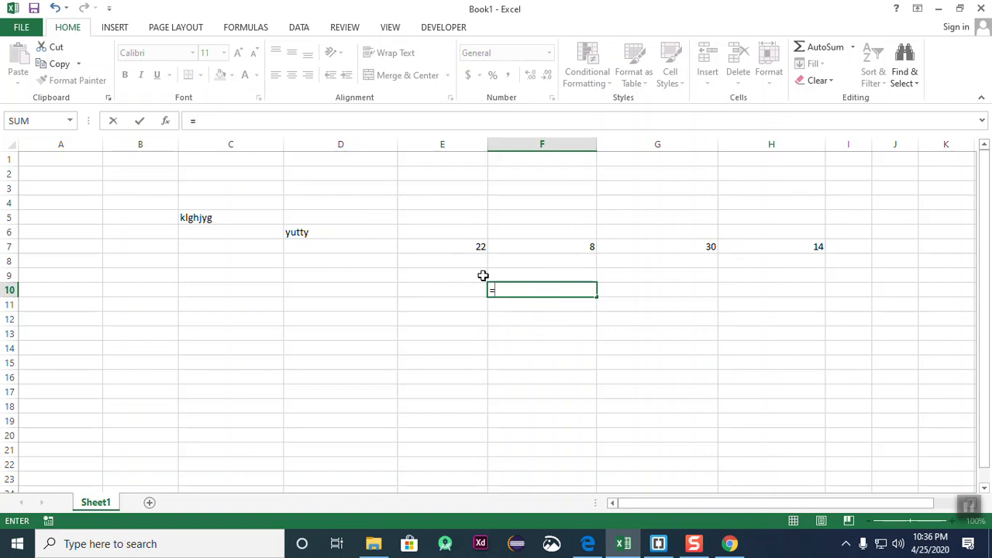
- Rewrite F10 as =E7+F7 so it shows the sum 30
{"action": "left_click", "coordinate": [477, 247]}
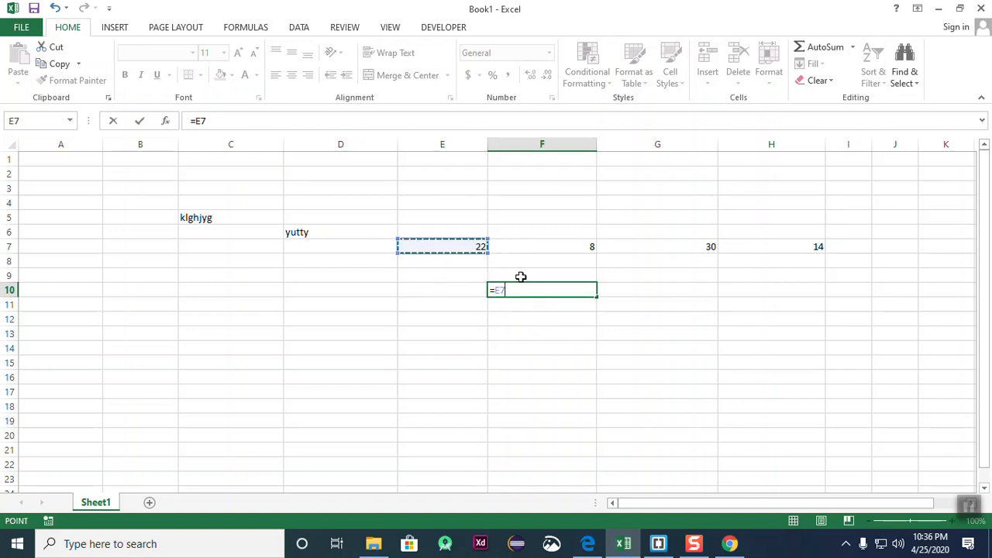
{"action": "key", "text": "Return"}
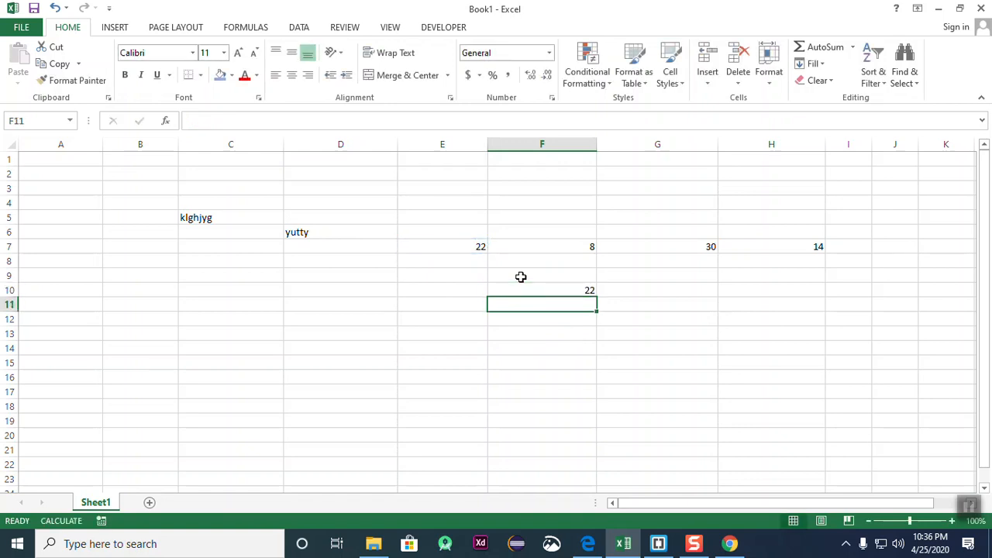
{"action": "left_click", "coordinate": [562, 289]}
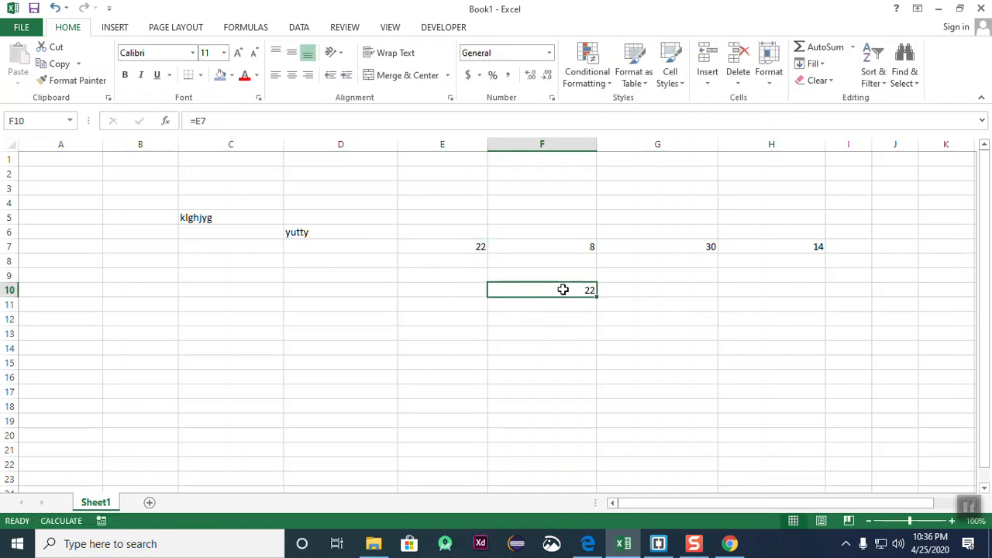
{"action": "type", "text": "="}
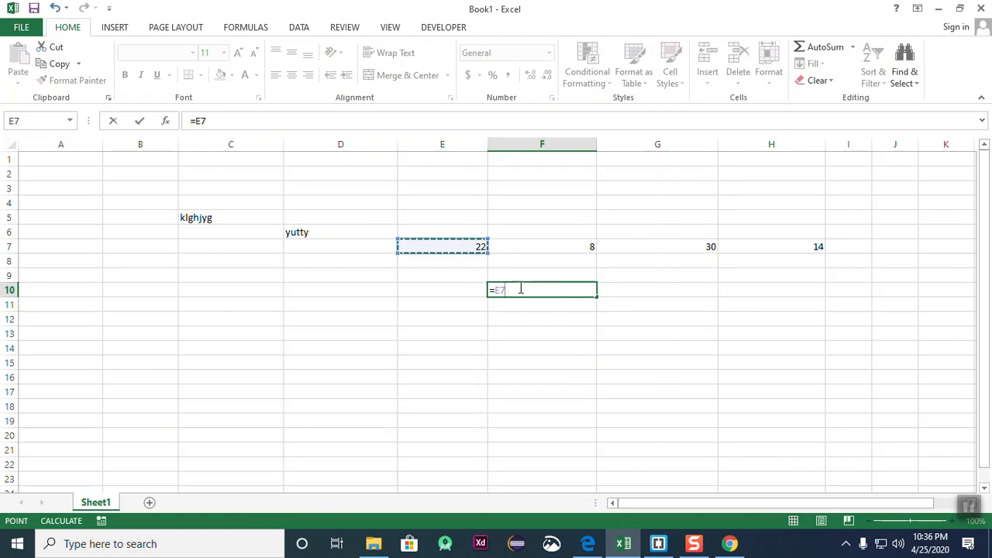
{"action": "type", "text": "+"}
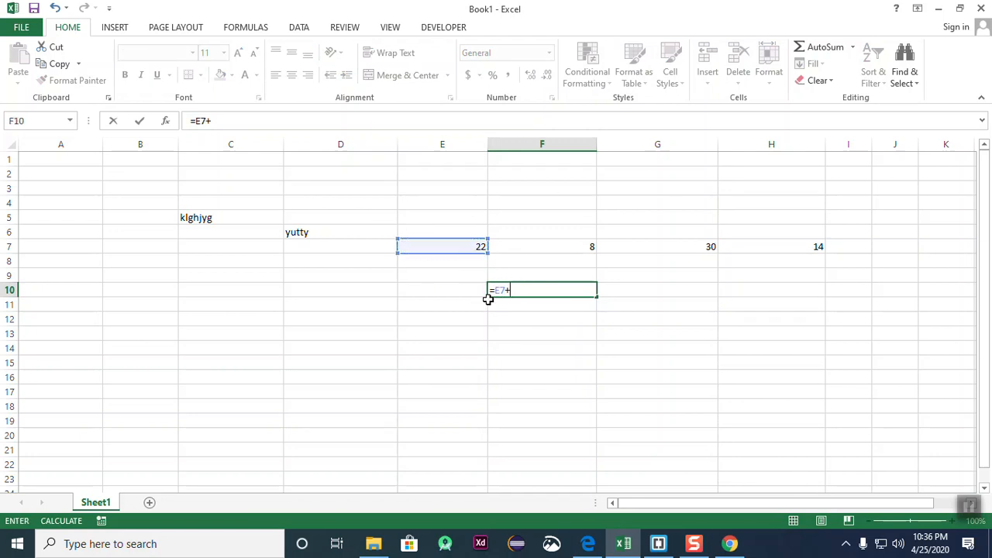
{"action": "left_click", "coordinate": [567, 246]}
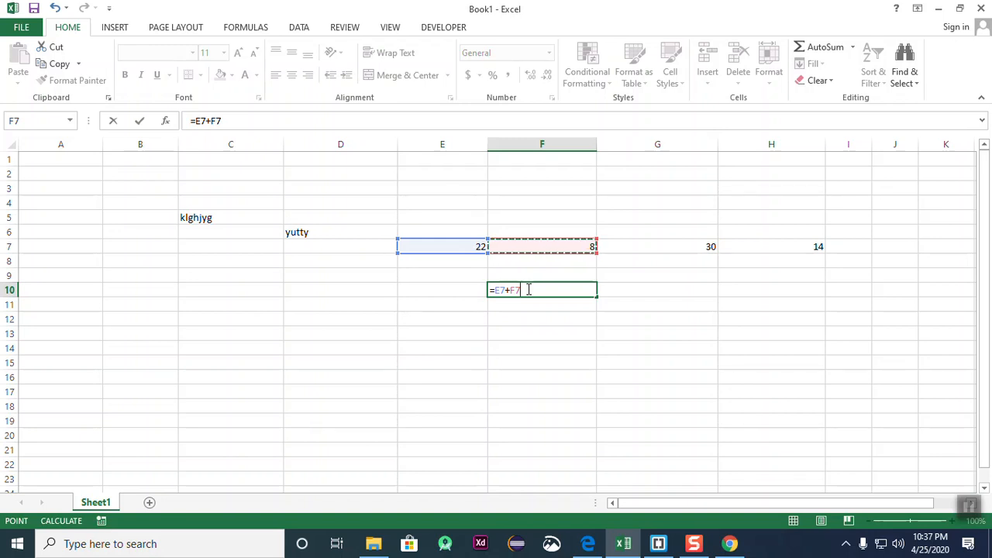
{"action": "key", "text": "Return"}
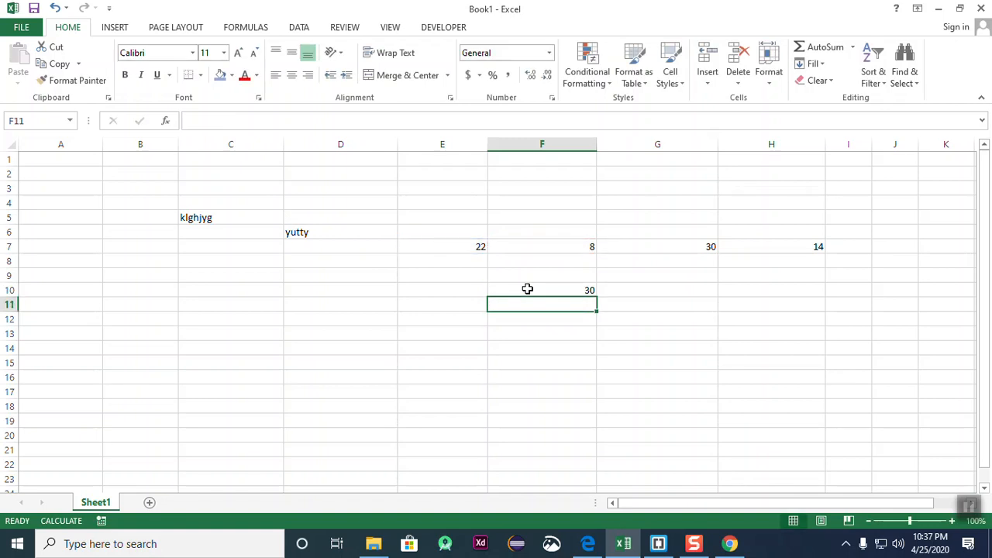
- Enter =E7-F7 in G10 so it shows the difference 14
{"action": "left_click", "coordinate": [527, 288]}
{"action": "left_click", "coordinate": [644, 363]}
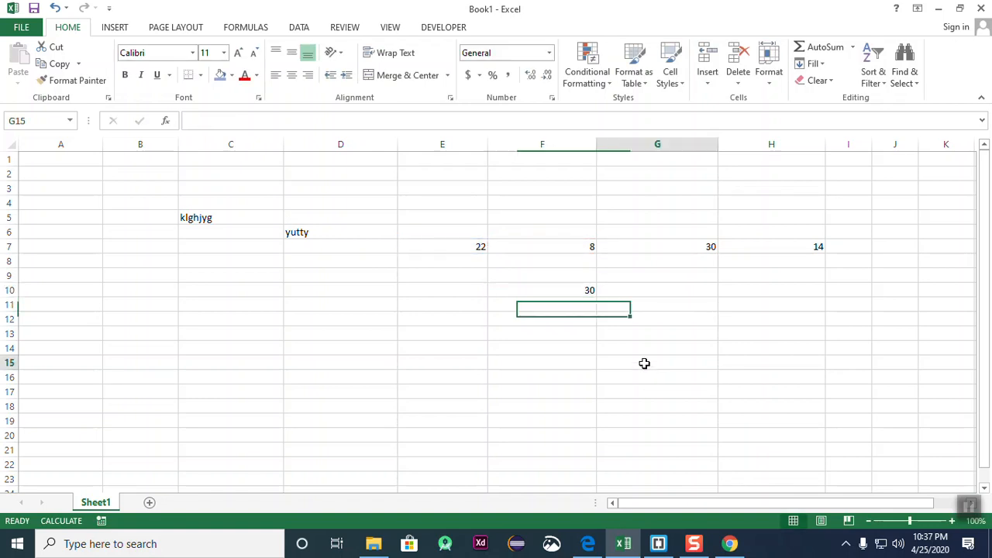
{"action": "left_click", "coordinate": [651, 286]}
{"action": "type", "text": "="}
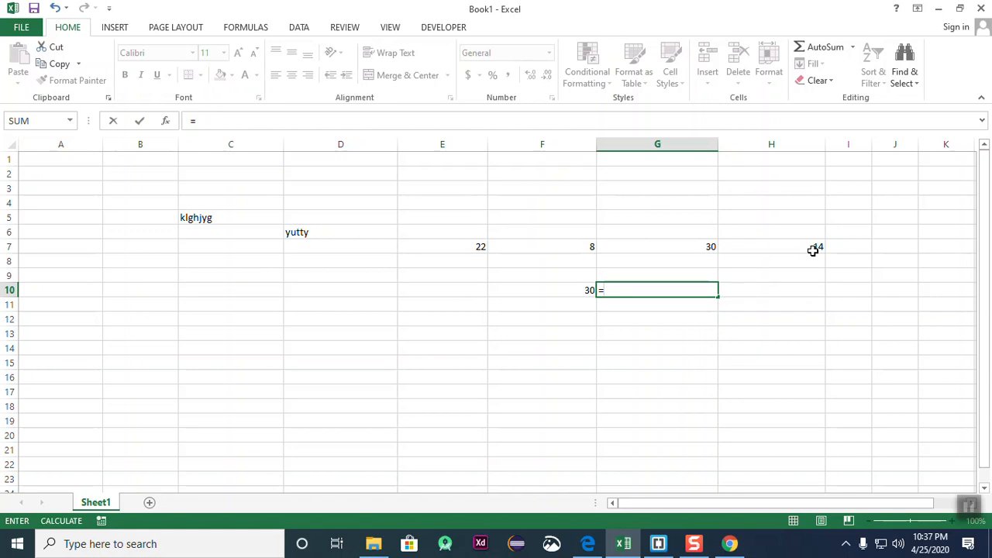
{"action": "left_click", "coordinate": [426, 248]}
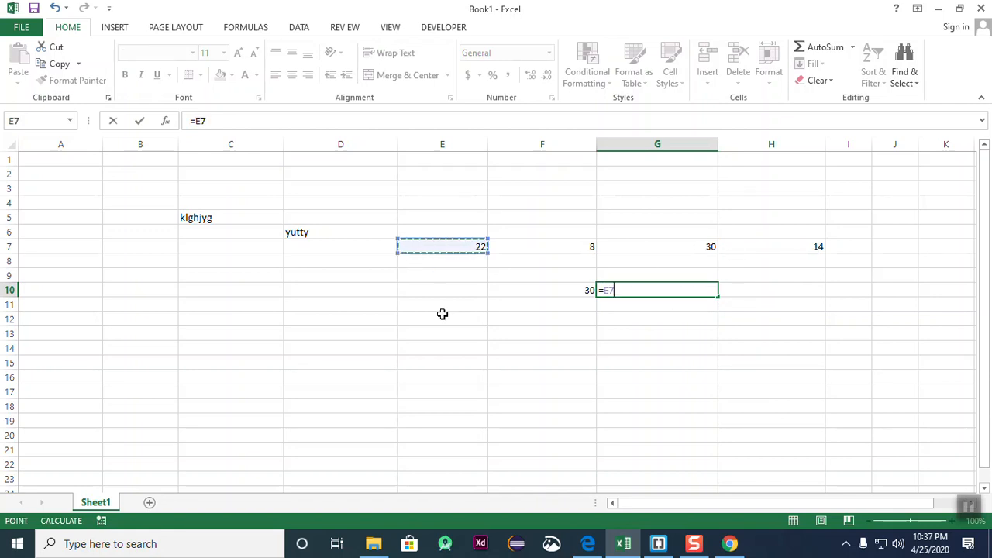
{"action": "type", "text": "-"}
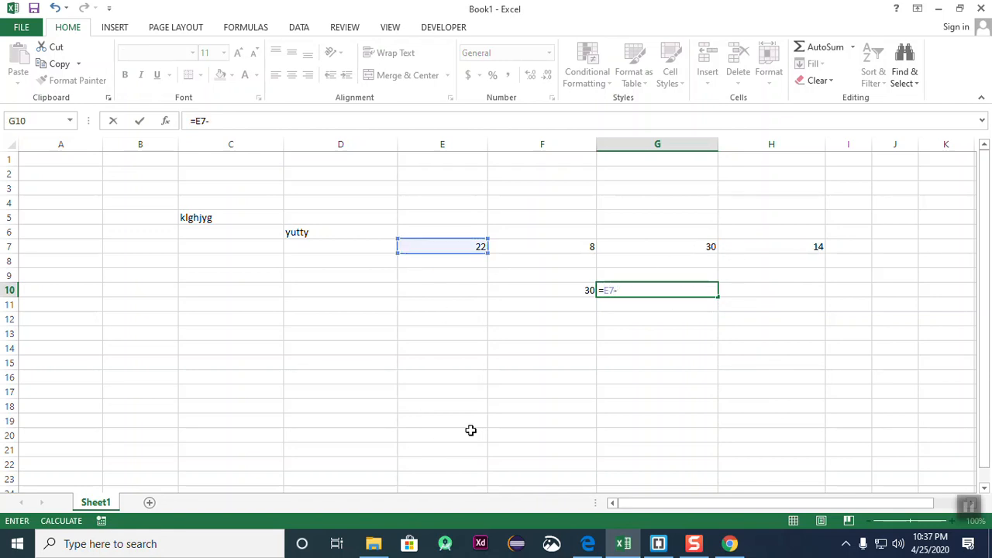
{"action": "left_click", "coordinate": [574, 246]}
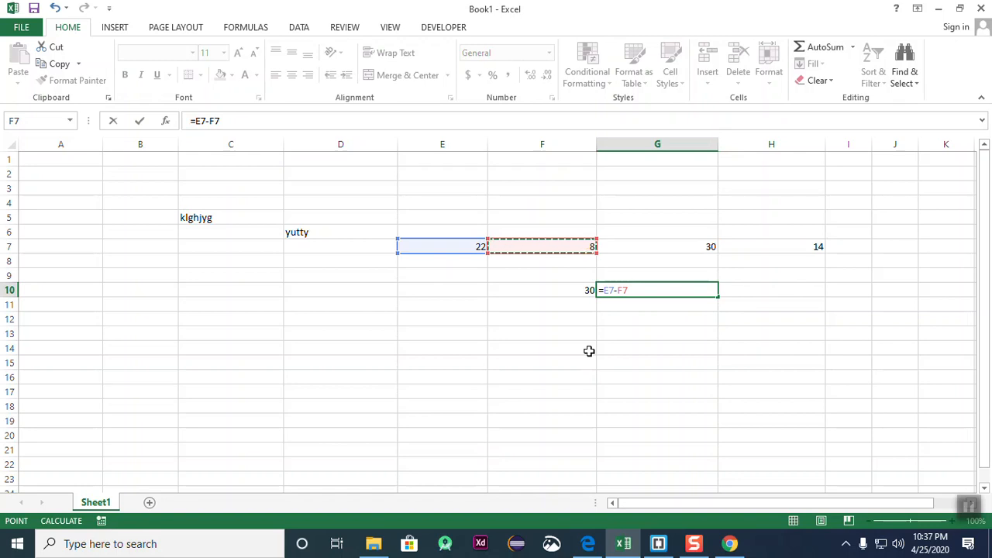
{"action": "key", "text": "Return"}
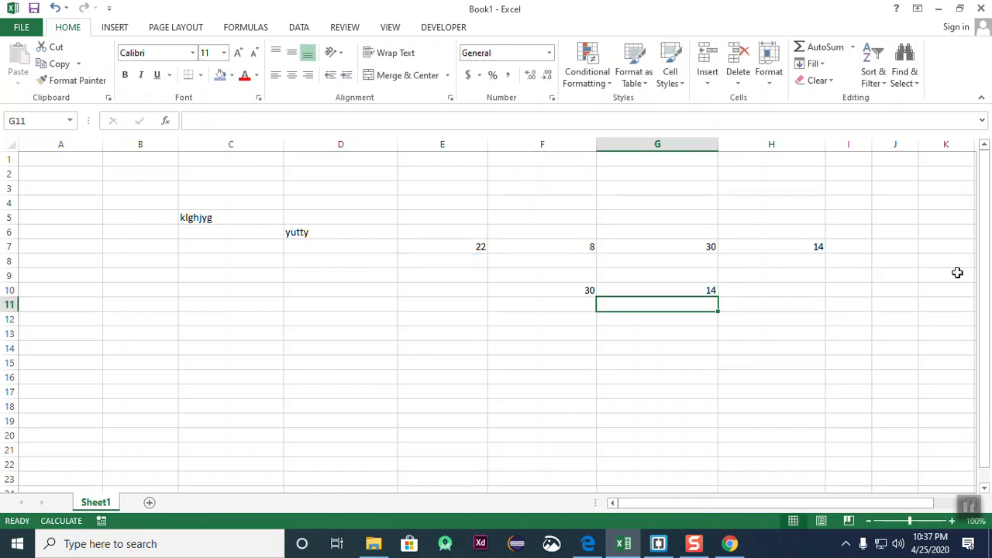
{"action": "left_click", "coordinate": [764, 278]}
{"action": "left_click_drag", "start_coordinate": [764, 286], "coordinate": [764, 301]}
- Enter =F10*G10 in G13 and check that it shows 420
{"action": "left_click", "coordinate": [647, 350]}
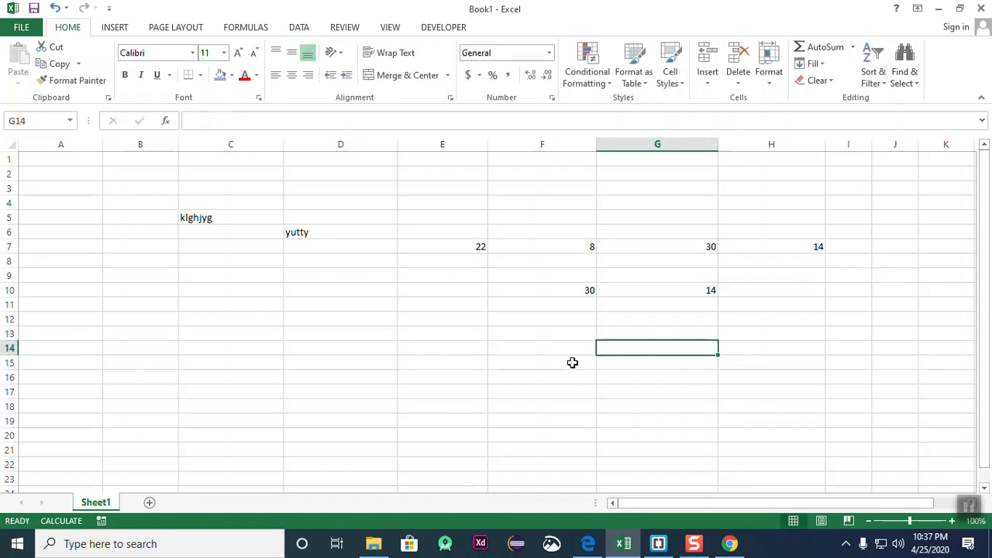
{"action": "left_click", "coordinate": [650, 331]}
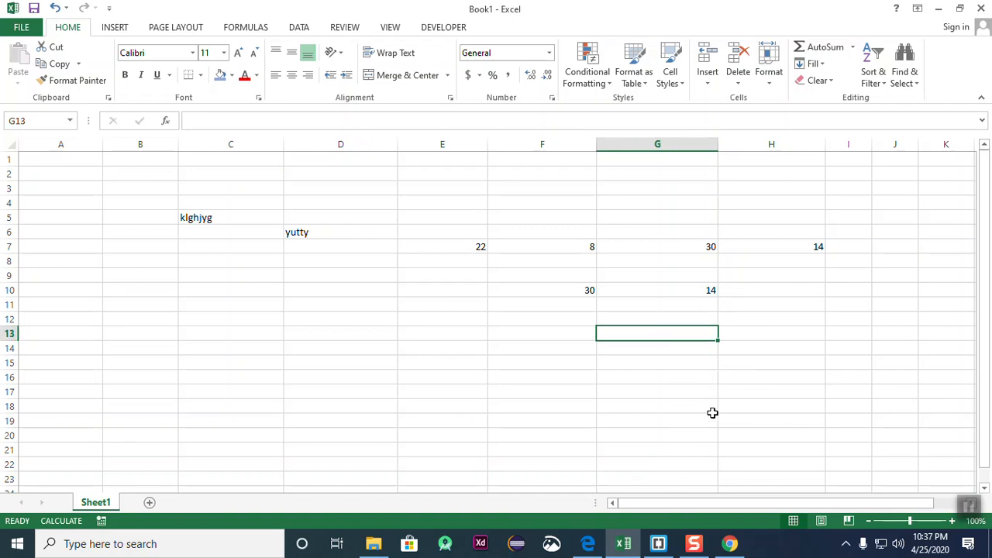
{"action": "type", "text": "="}
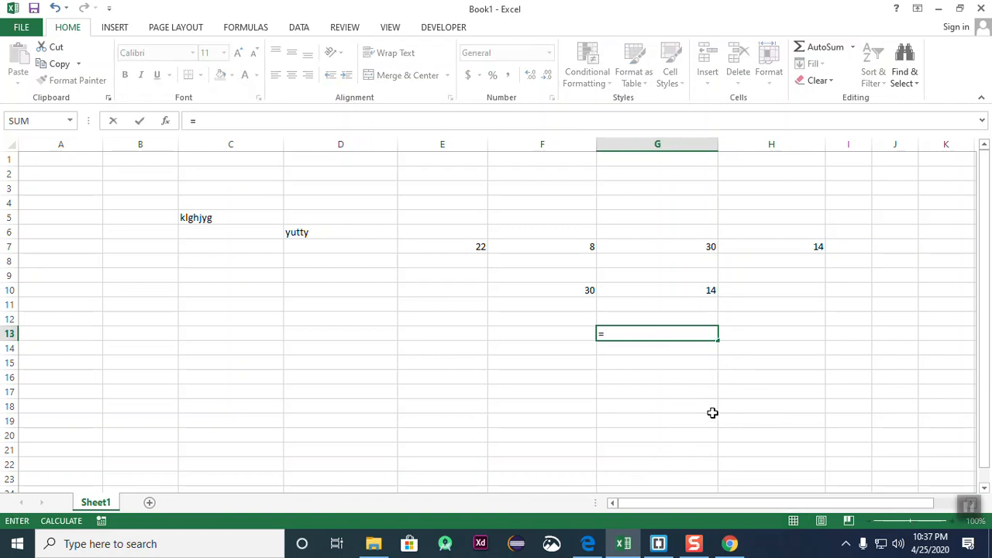
{"action": "left_click", "coordinate": [572, 288]}
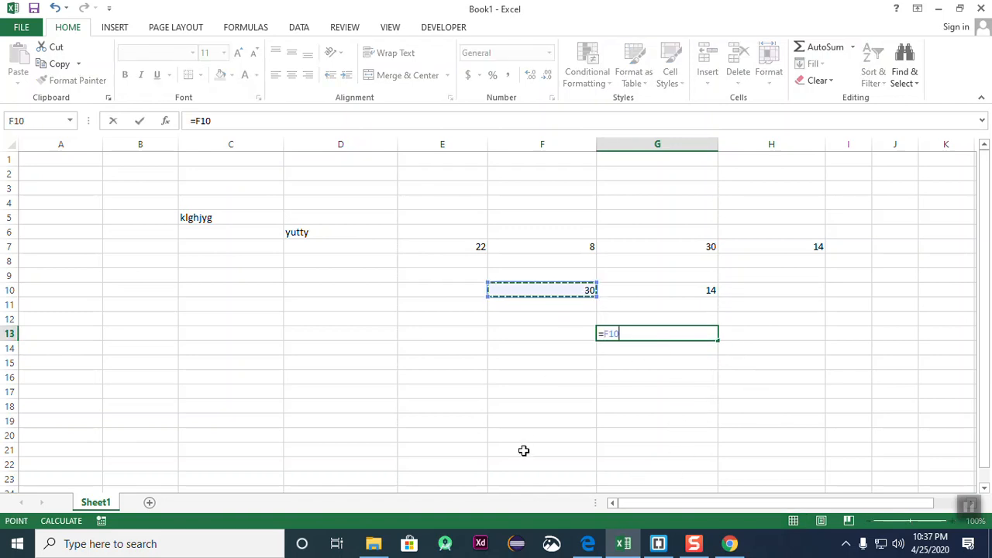
{"action": "type", "text": "*"}
{"action": "left_click", "coordinate": [693, 288]}
{"action": "key", "text": "Return"}
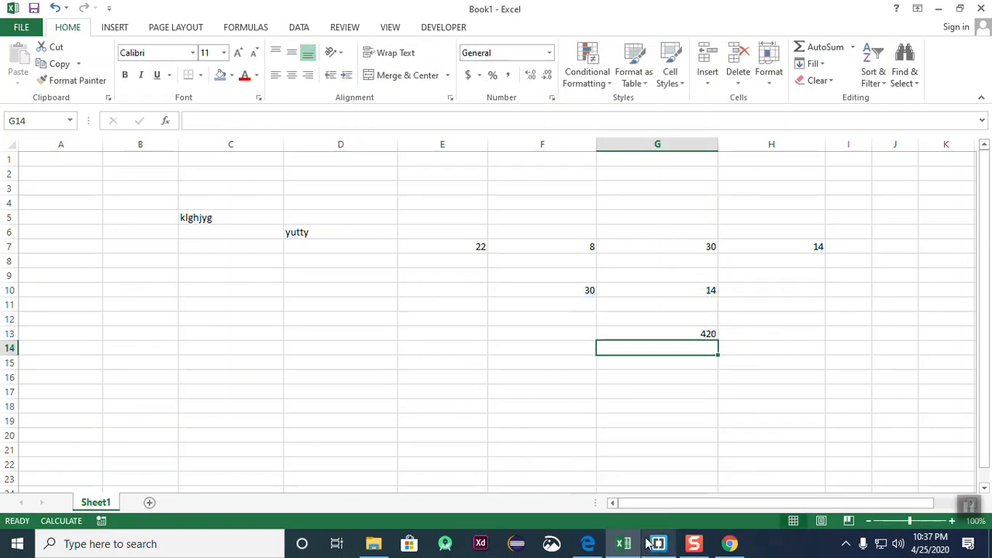
{"action": "left_click", "coordinate": [683, 333]}
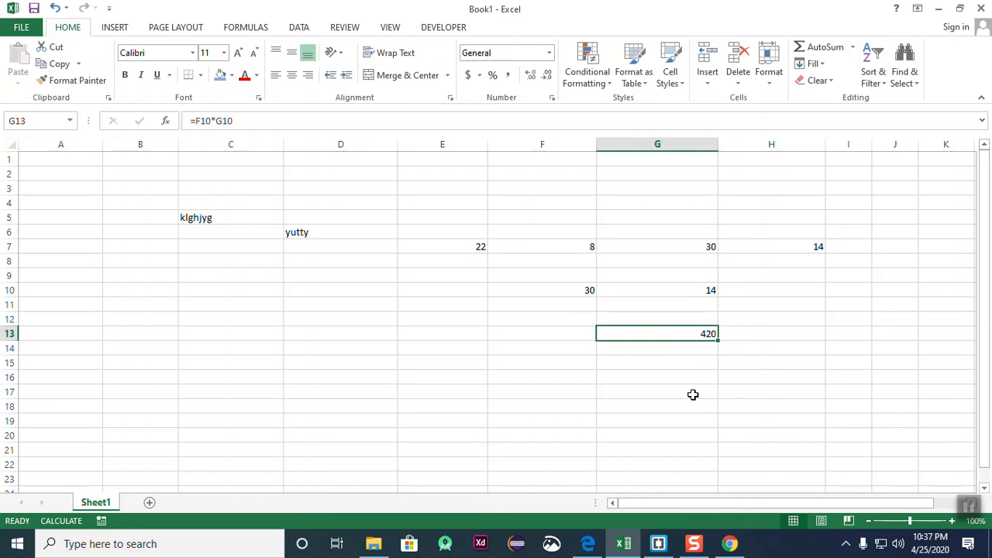
- Select the block G6:H8 holding the stray 30 and 14 values
{"action": "left_click", "coordinate": [693, 385]}
{"action": "left_click", "coordinate": [679, 327]}
{"action": "left_click", "coordinate": [848, 319]}
{"action": "left_click_drag", "start_coordinate": [647, 233], "coordinate": [820, 260]}
{"action": "left_click", "coordinate": [846, 376]}
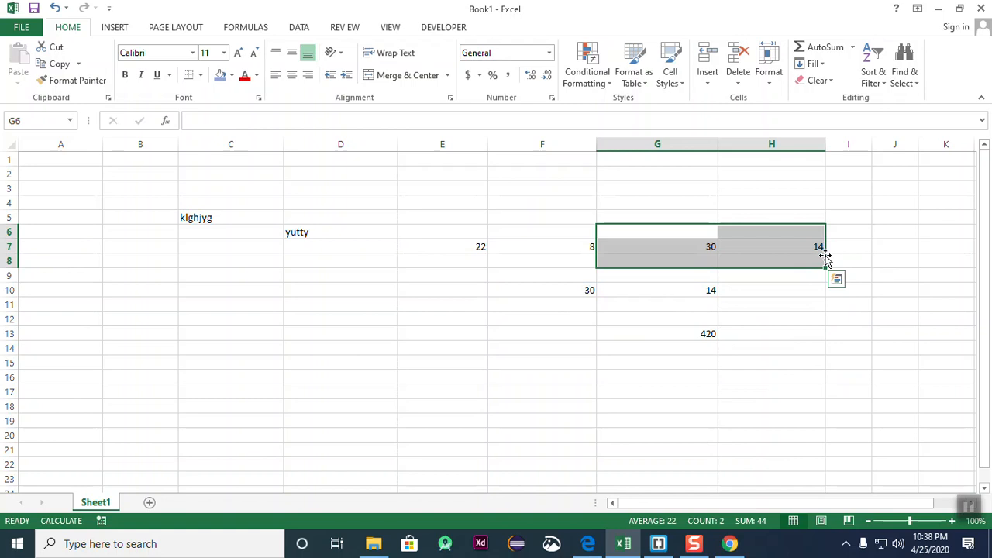
- Delete the stray 30 and 14 from the selected G6:H8 block
{"action": "key", "text": "Delete"}
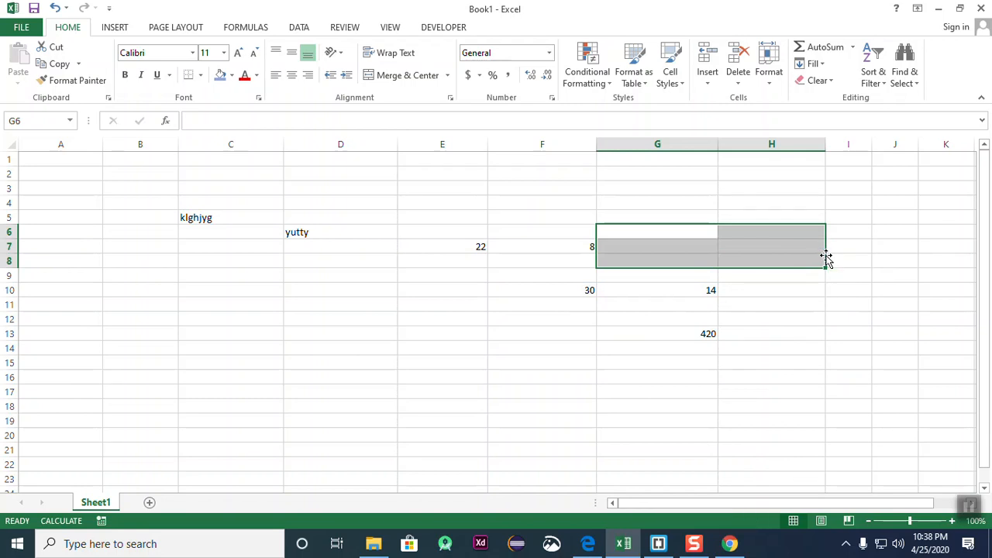
{"action": "left_click", "coordinate": [845, 373]}
{"action": "key", "text": "Left"}
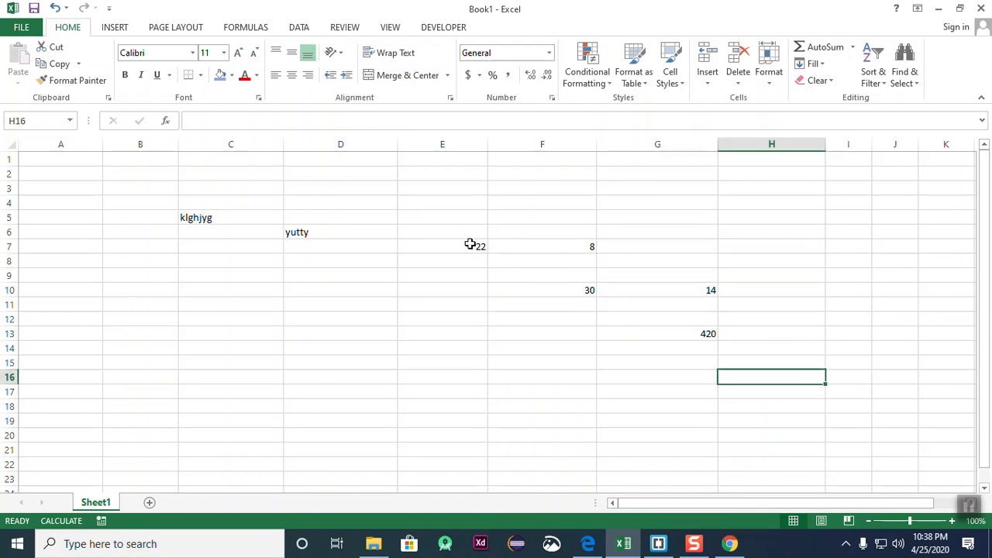
- Highlight the inputs 22 and 8 in E7:F7 and the results 30 and 14 in row 10
{"action": "left_click_drag", "start_coordinate": [469, 243], "coordinate": [598, 233]}
{"action": "left_click", "coordinate": [609, 360]}
{"action": "left_click_drag", "start_coordinate": [571, 294], "coordinate": [688, 289]}
{"action": "left_click", "coordinate": [671, 370]}
{"action": "left_click_drag", "start_coordinate": [476, 247], "coordinate": [572, 248]}
{"action": "left_click", "coordinate": [602, 376]}
- Review the sum, difference and product formulas in F10, G10 and G13
{"action": "left_click", "coordinate": [574, 293]}
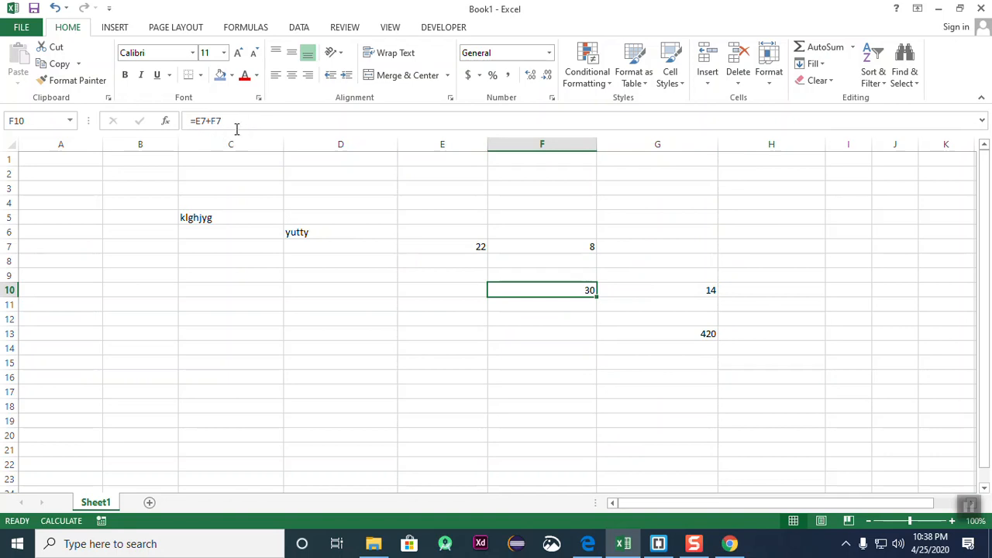
{"action": "left_click", "coordinate": [620, 395]}
{"action": "left_click", "coordinate": [564, 287]}
{"action": "left_click", "coordinate": [593, 345]}
{"action": "left_click", "coordinate": [703, 289]}
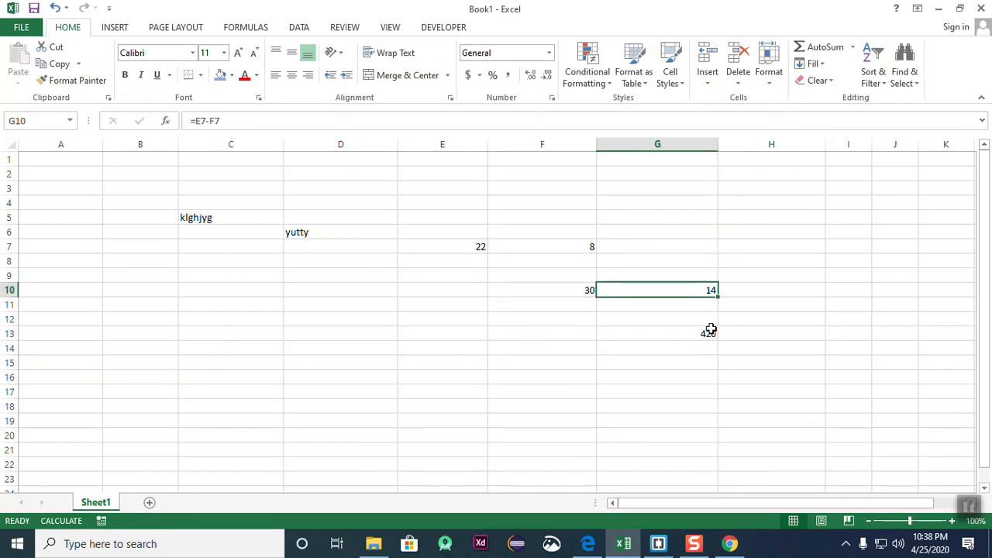
{"action": "left_click", "coordinate": [708, 332]}
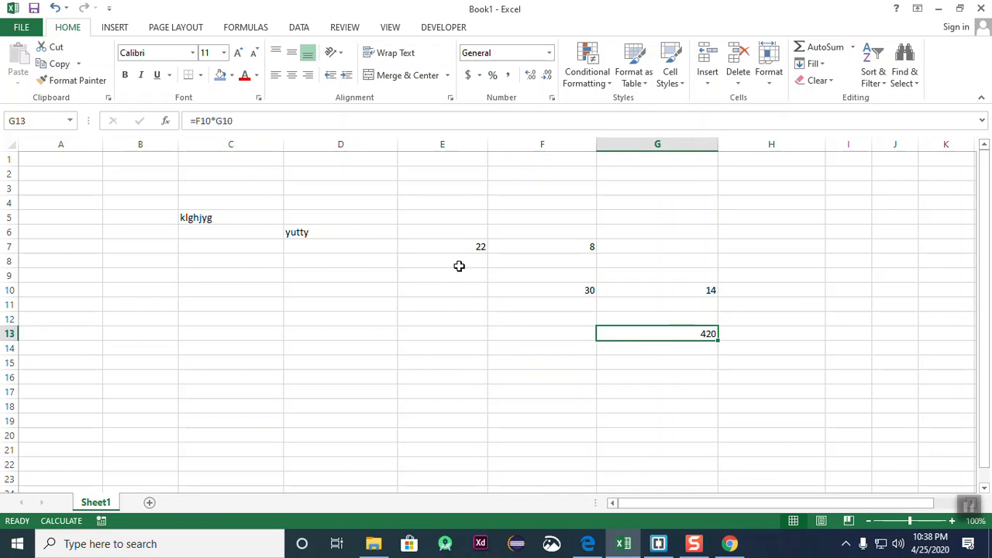
{"action": "left_click", "coordinate": [746, 387]}
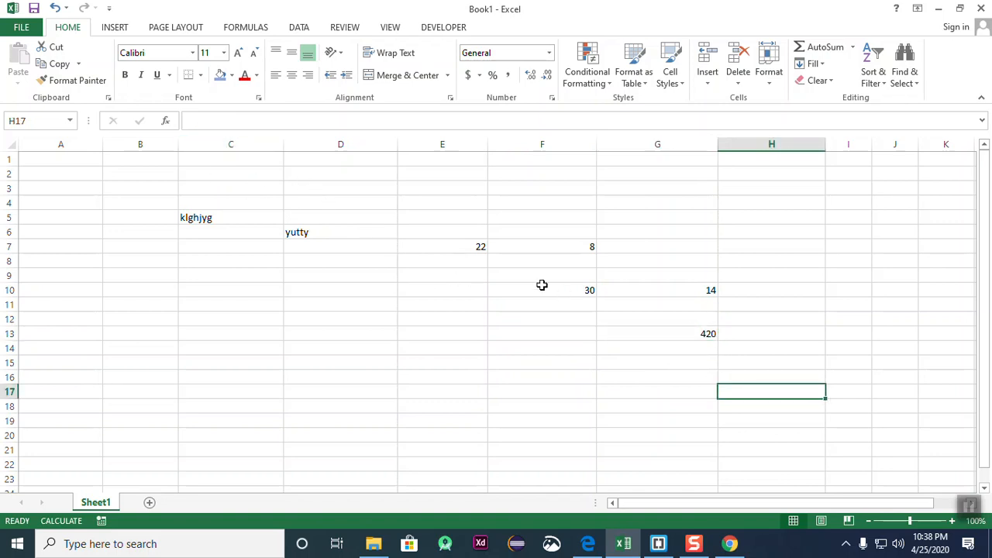
{"action": "left_click", "coordinate": [554, 294]}
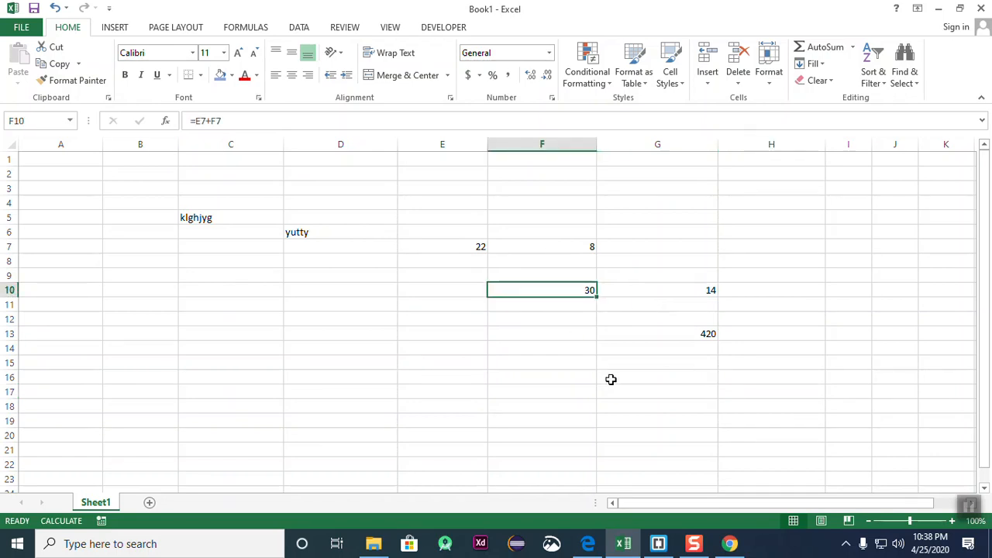
- On the Formulas tab, trace precedents for F10 and then G10
{"action": "left_click", "coordinate": [252, 30]}
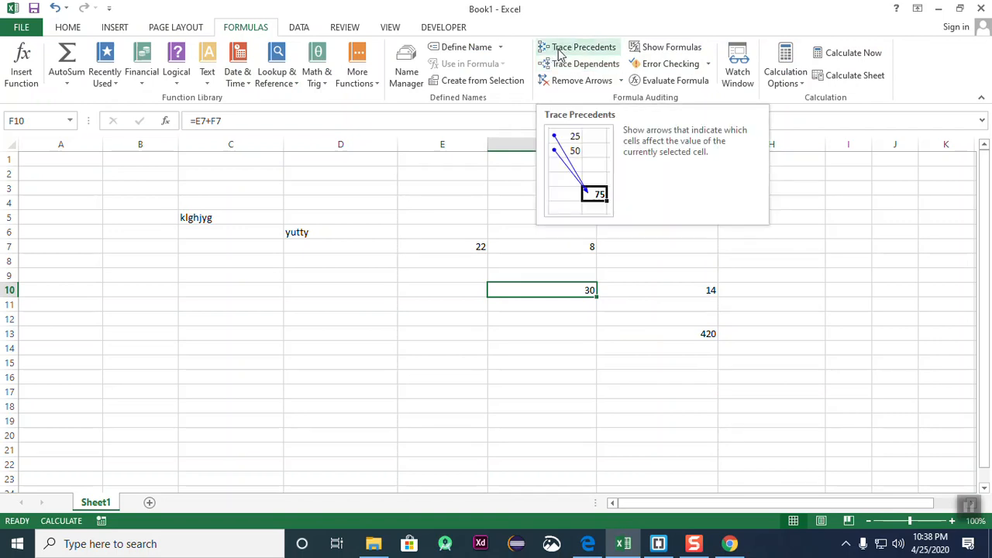
{"action": "left_click", "coordinate": [666, 333]}
{"action": "left_click", "coordinate": [570, 293]}
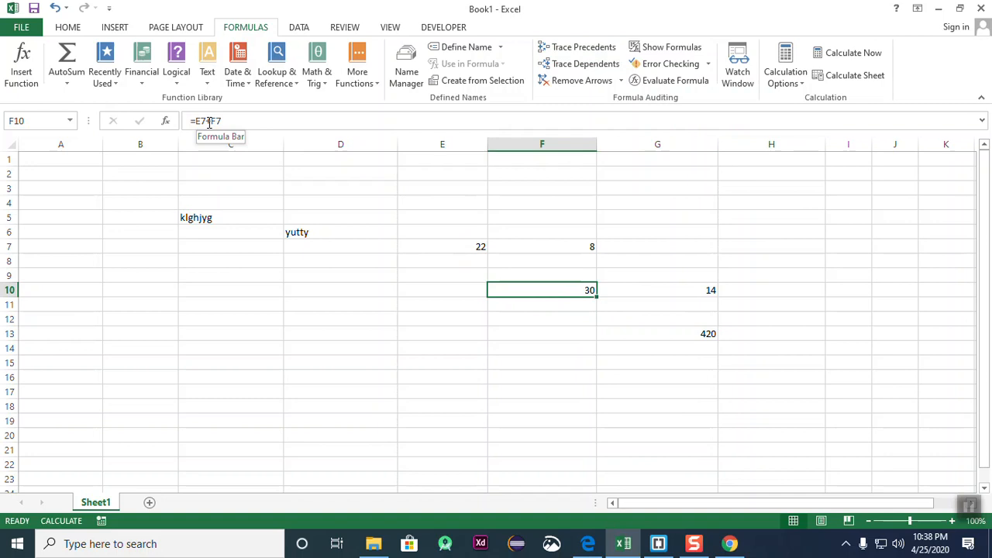
{"action": "left_click", "coordinate": [588, 48]}
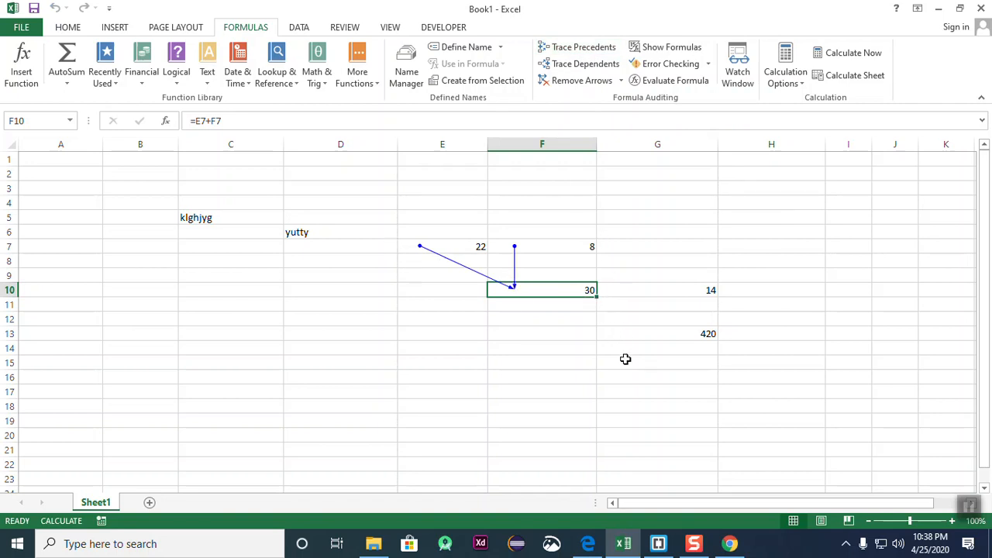
{"action": "left_click", "coordinate": [682, 361]}
{"action": "left_click", "coordinate": [691, 294]}
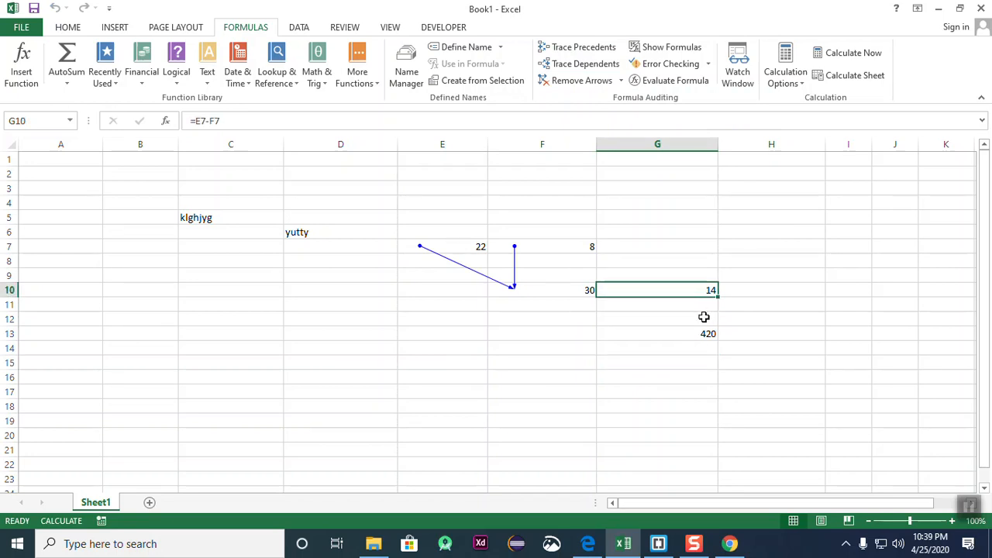
{"action": "left_click", "coordinate": [588, 49]}
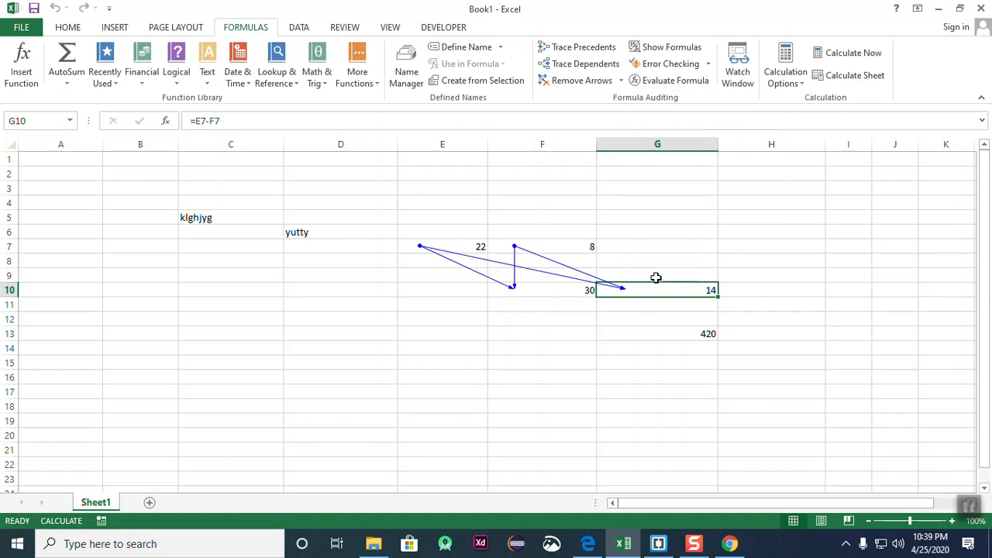
- Remove the trace arrows, then trace G10's precedents E7 and F7 again
{"action": "left_click", "coordinate": [671, 333]}
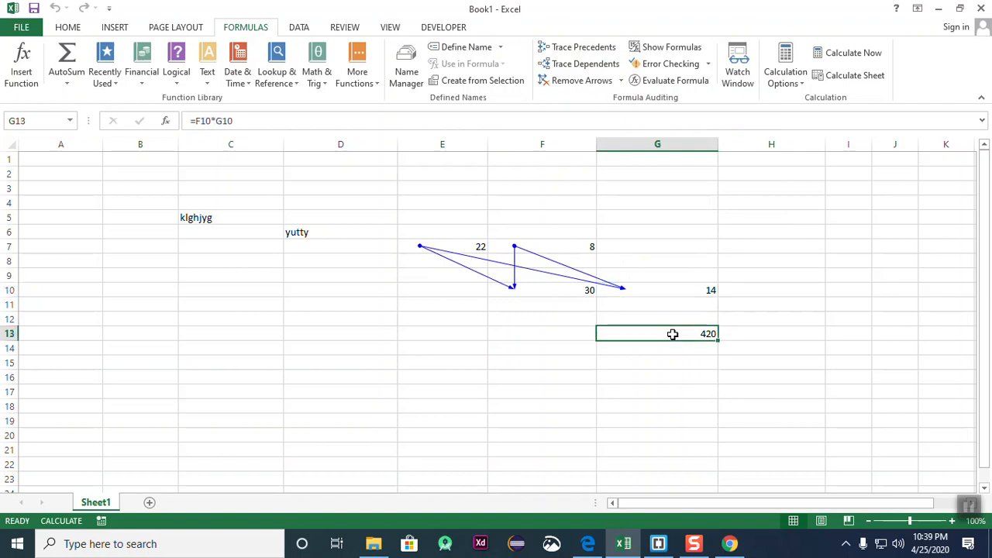
{"action": "left_click", "coordinate": [533, 290]}
{"action": "left_click", "coordinate": [602, 86]}
{"action": "left_click", "coordinate": [640, 334]}
{"action": "left_click", "coordinate": [691, 296]}
{"action": "left_click", "coordinate": [582, 46]}
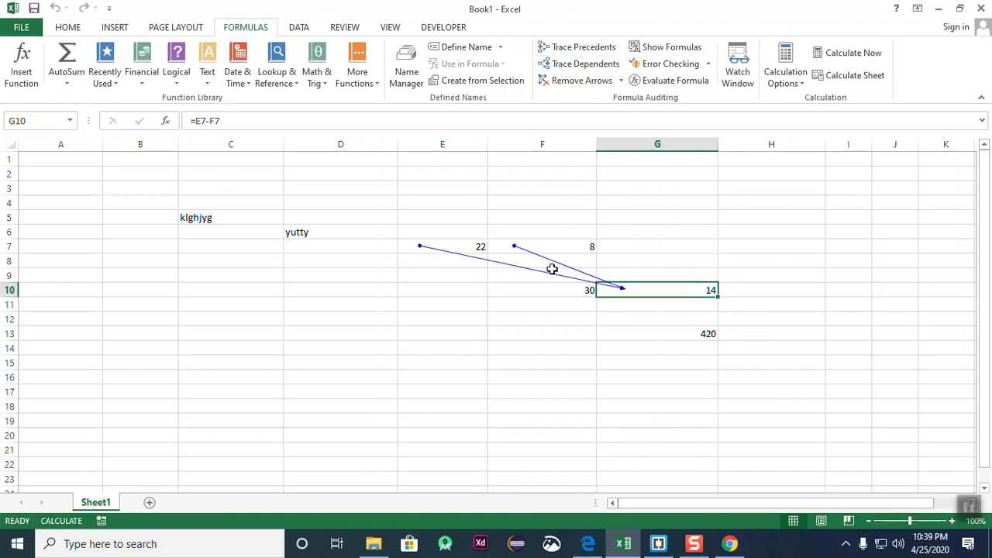
- Trace precedents for G13 to show F10 and G10 feeding the product
{"action": "left_click", "coordinate": [661, 354]}
{"action": "left_click", "coordinate": [679, 290]}
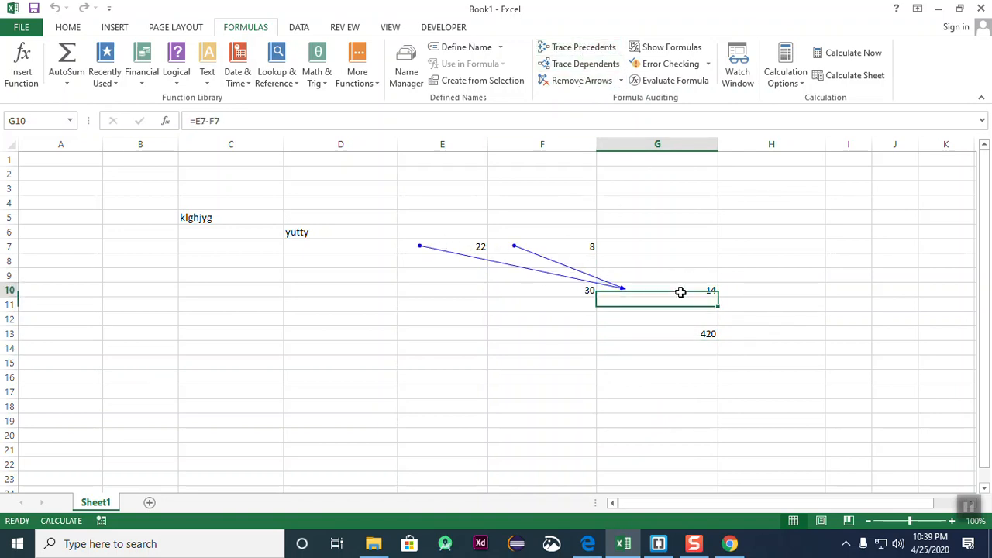
{"action": "left_click", "coordinate": [679, 359]}
{"action": "left_click", "coordinate": [640, 287]}
{"action": "left_click", "coordinate": [640, 348]}
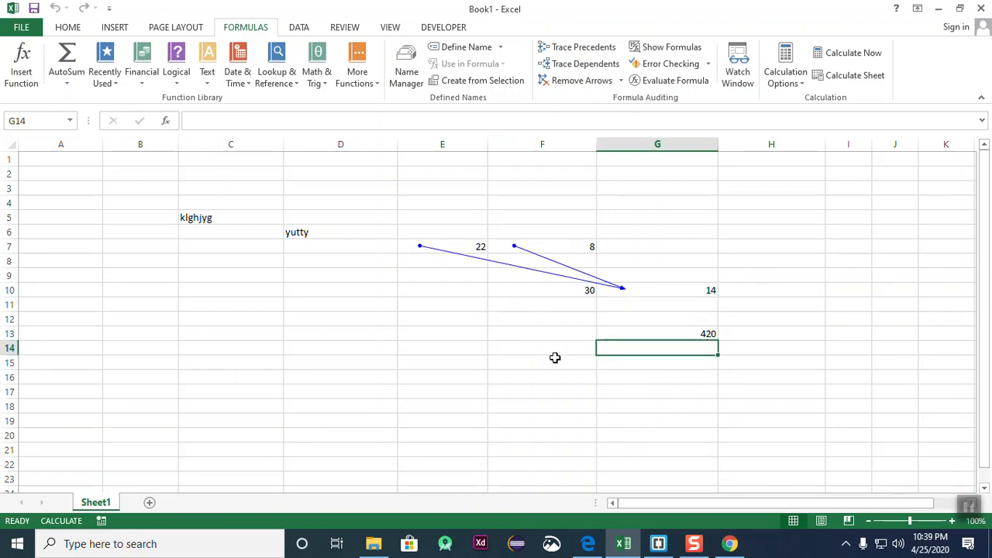
{"action": "left_click", "coordinate": [687, 292]}
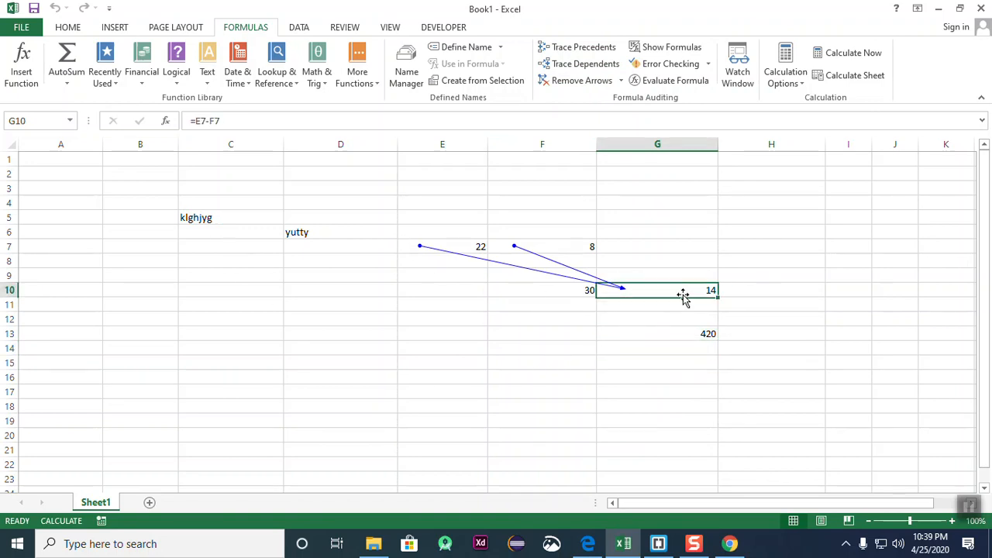
{"action": "left_click", "coordinate": [673, 339]}
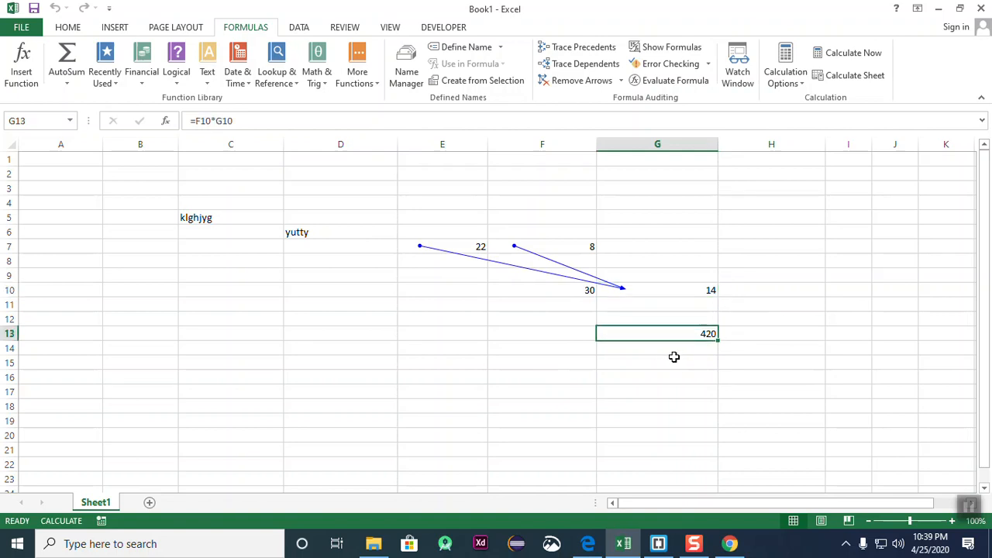
{"action": "left_click", "coordinate": [583, 48]}
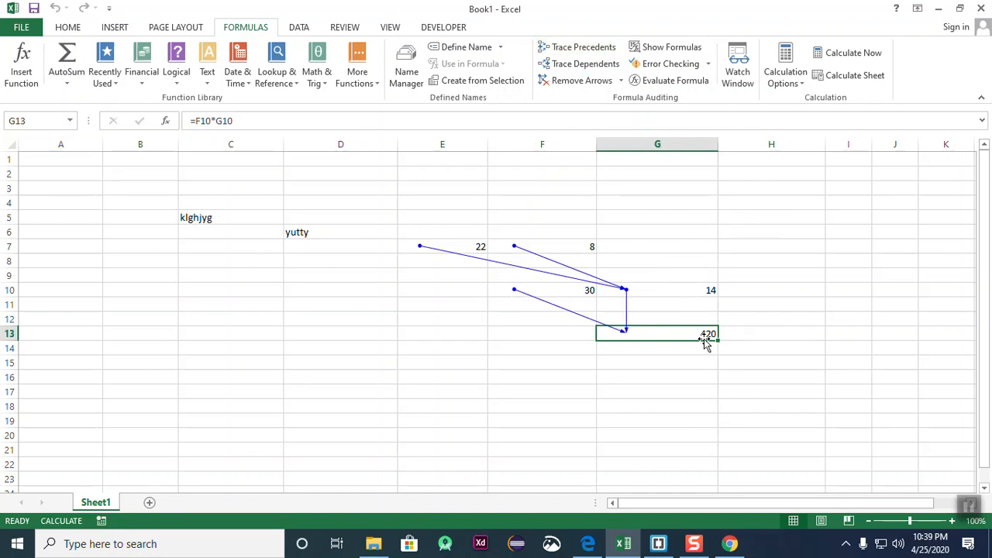
- Remove all trace arrows from the sheet
{"action": "left_click", "coordinate": [699, 392]}
{"action": "left_click", "coordinate": [670, 333]}
{"action": "left_click", "coordinate": [671, 392]}
{"action": "left_click", "coordinate": [662, 290]}
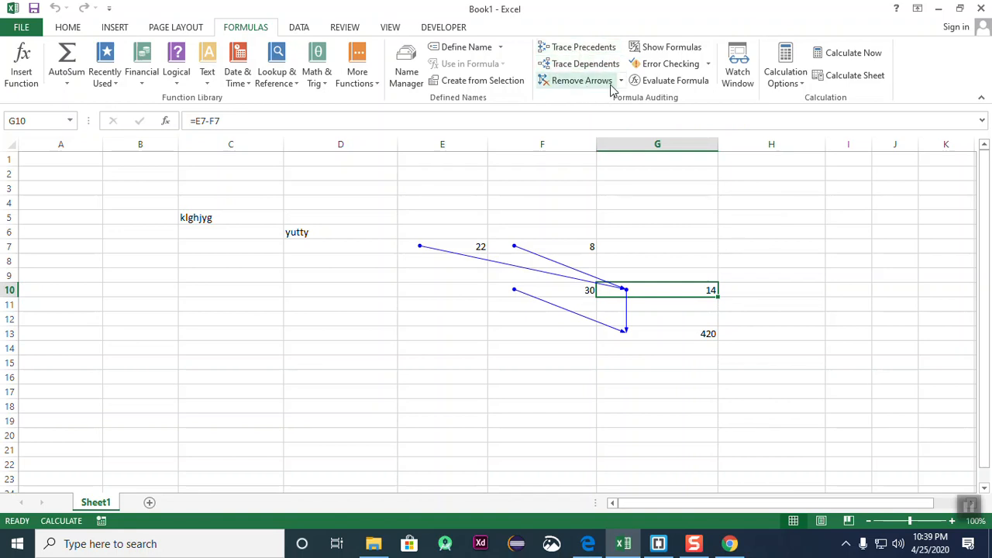
{"action": "left_click", "coordinate": [658, 405]}
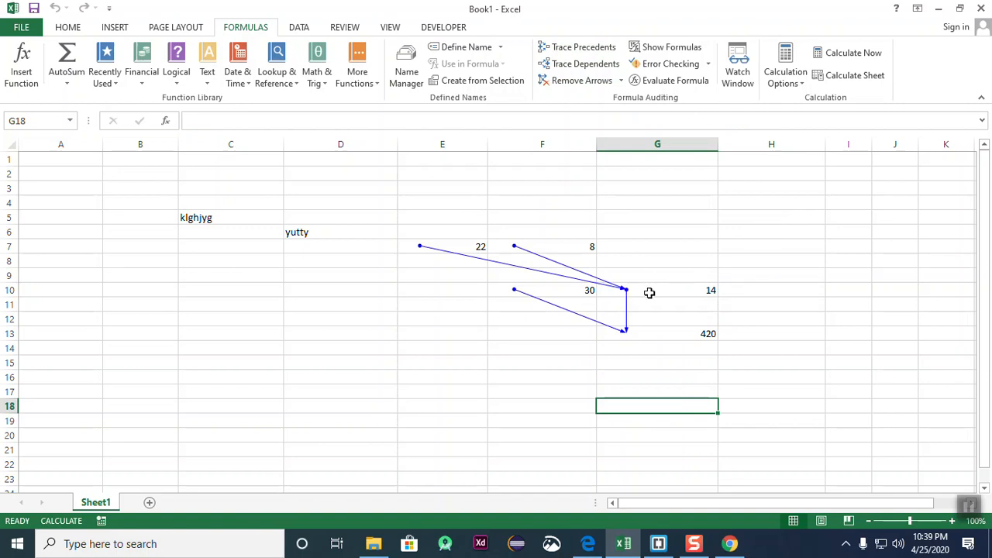
{"action": "left_click", "coordinate": [583, 82]}
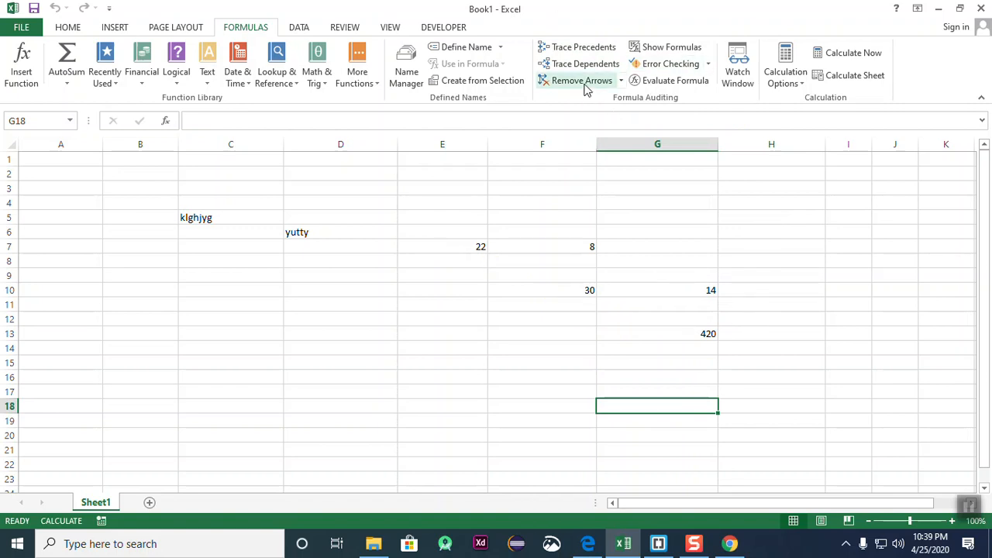
- Trace dependents of F7 to show which formulas use it
{"action": "left_click", "coordinate": [646, 315]}
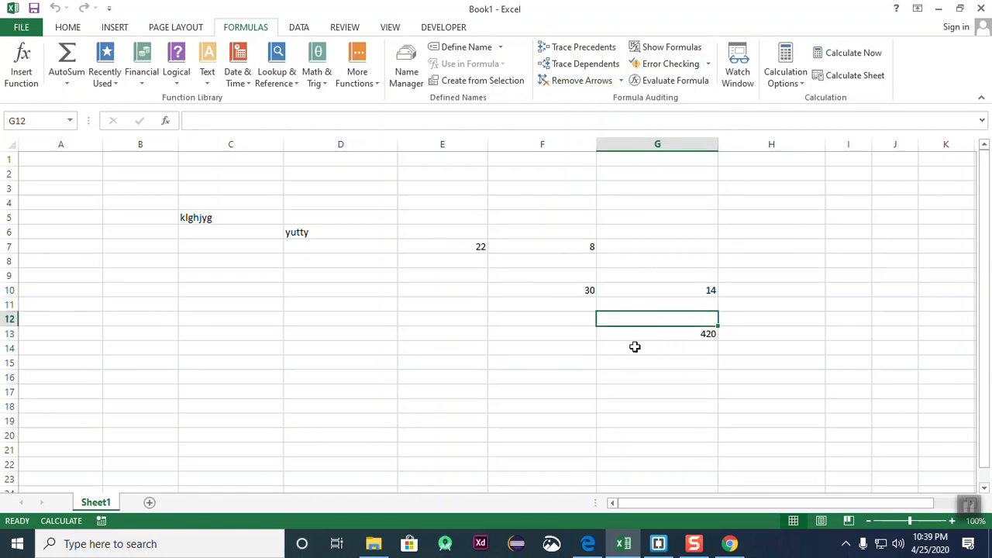
{"action": "left_click", "coordinate": [579, 290]}
{"action": "left_click", "coordinate": [630, 275]}
{"action": "left_click", "coordinate": [579, 248]}
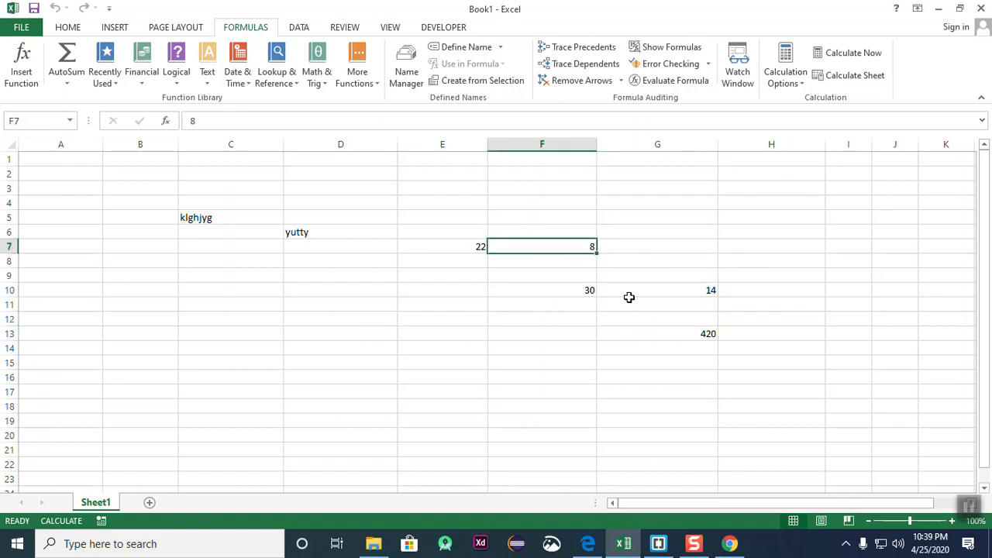
{"action": "left_click", "coordinate": [602, 68]}
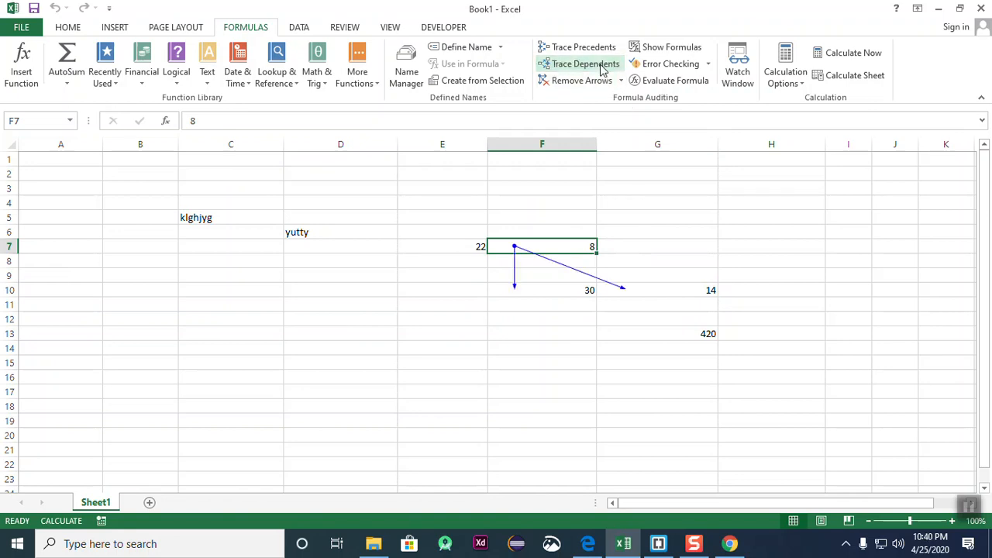
- Check the values and formulas in F7, F10 and G10
{"action": "left_click", "coordinate": [653, 247]}
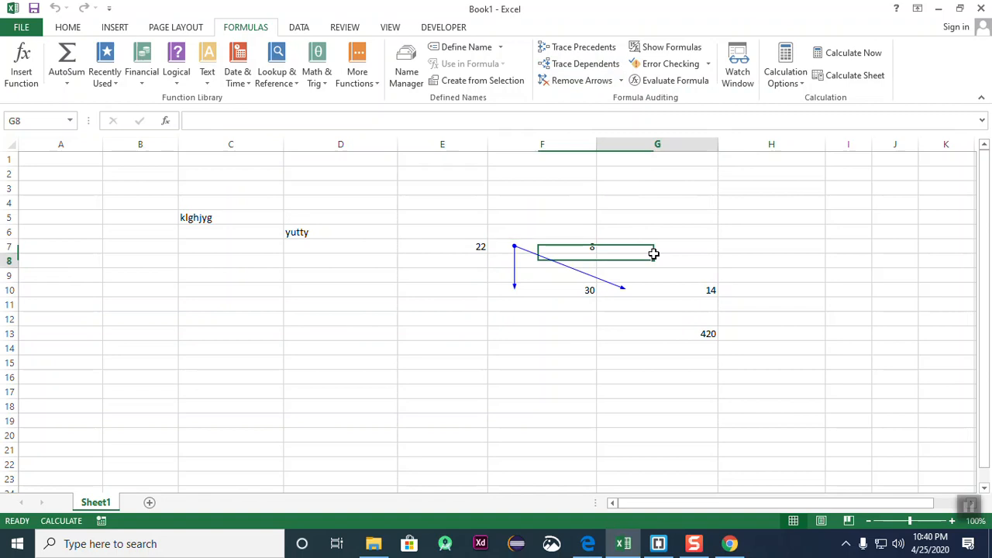
{"action": "left_click", "coordinate": [581, 248]}
{"action": "left_click", "coordinate": [708, 288]}
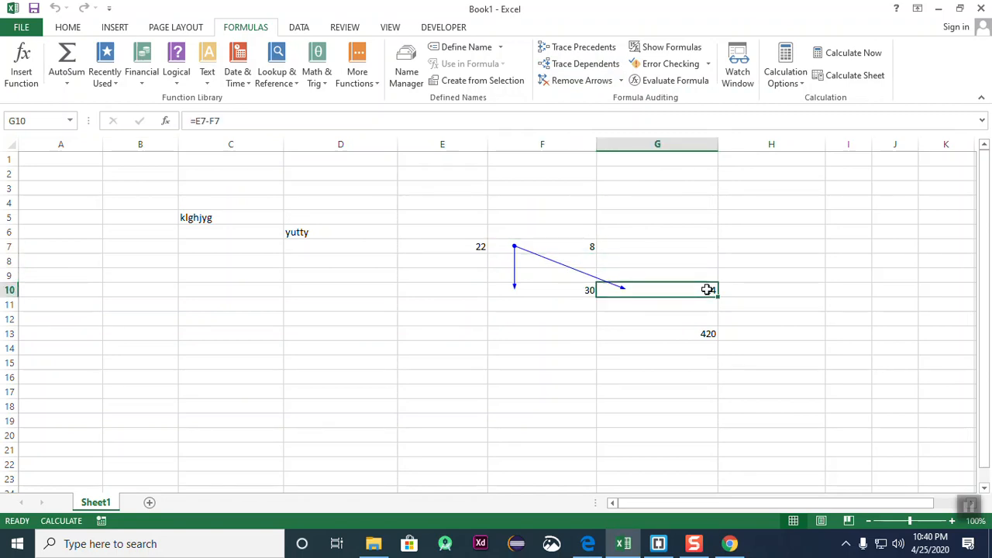
{"action": "left_click", "coordinate": [571, 289]}
{"action": "left_click", "coordinate": [708, 288]}
{"action": "left_click", "coordinate": [566, 294]}
{"action": "left_click", "coordinate": [624, 293]}
{"action": "left_click", "coordinate": [571, 289]}
{"action": "left_click", "coordinate": [676, 289]}
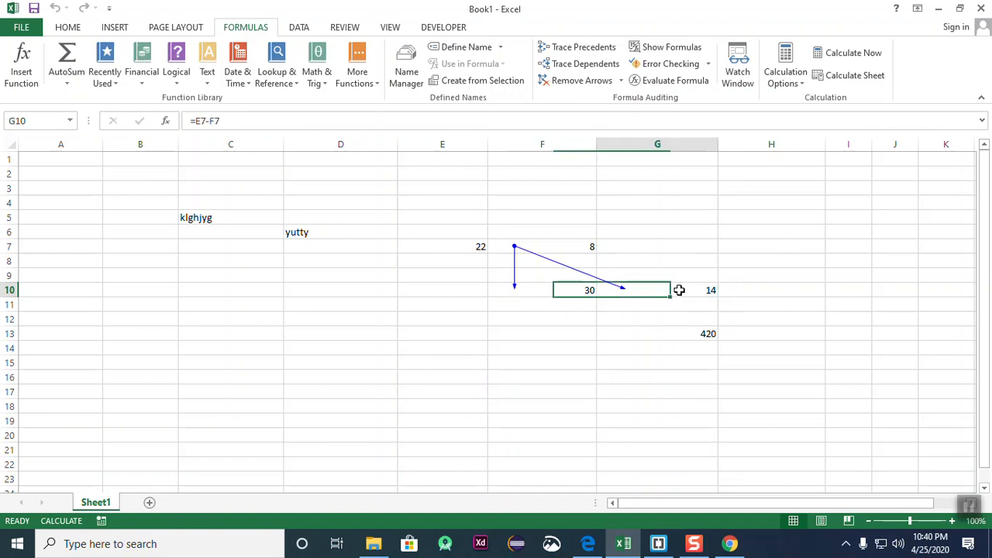
{"action": "left_click", "coordinate": [582, 245]}
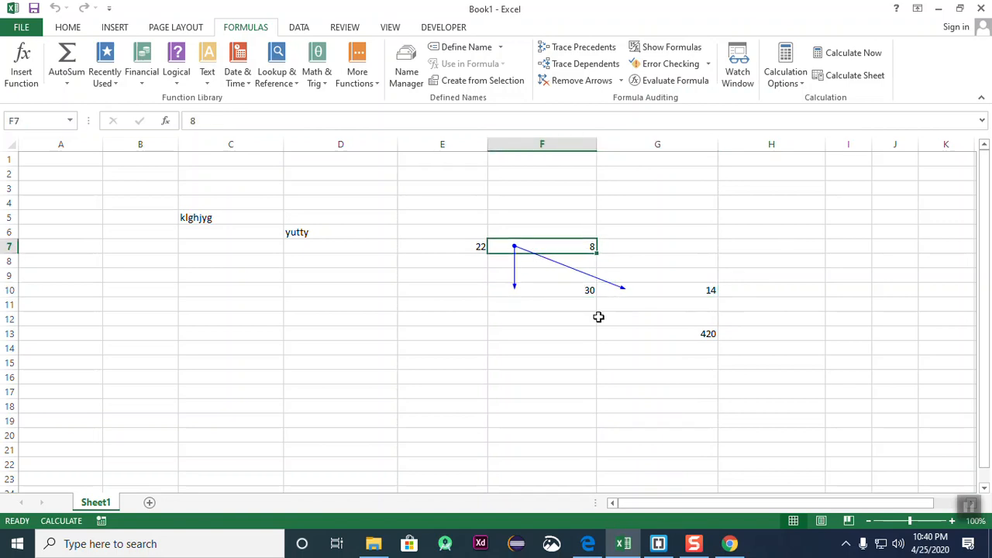
{"action": "left_click", "coordinate": [685, 289]}
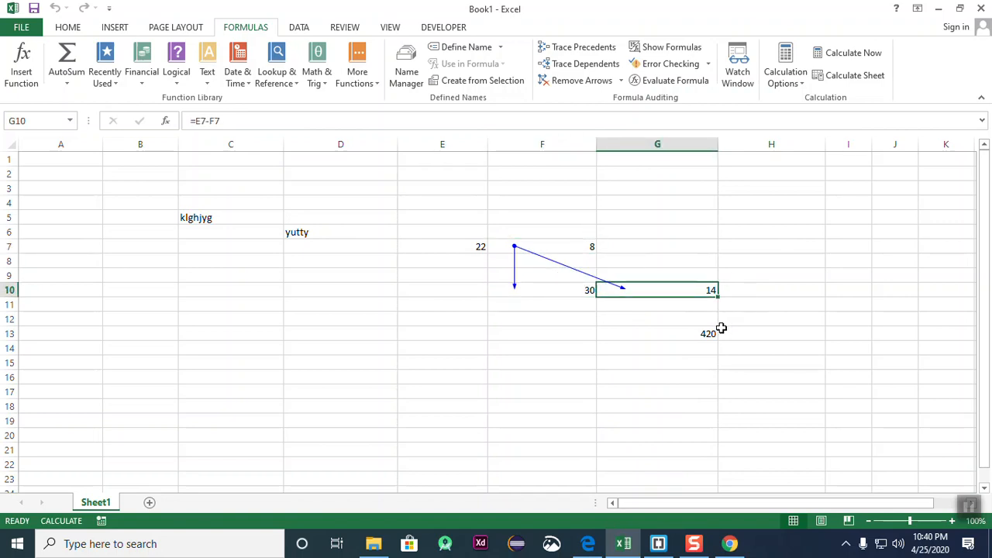
- Trace dependents of G10 to show the cells that use it
{"action": "left_click", "coordinate": [694, 289]}
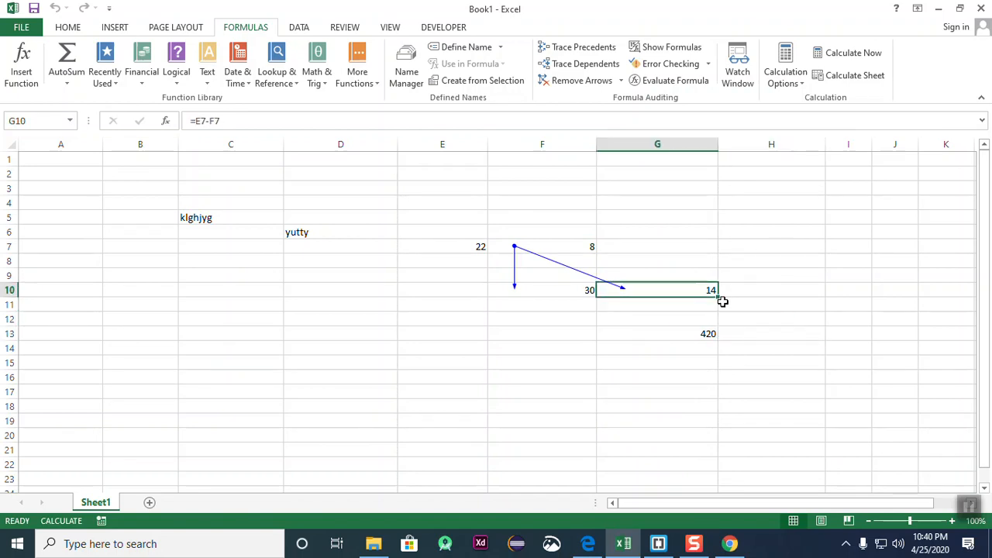
{"action": "left_click", "coordinate": [598, 68]}
{"action": "left_click", "coordinate": [736, 308]}
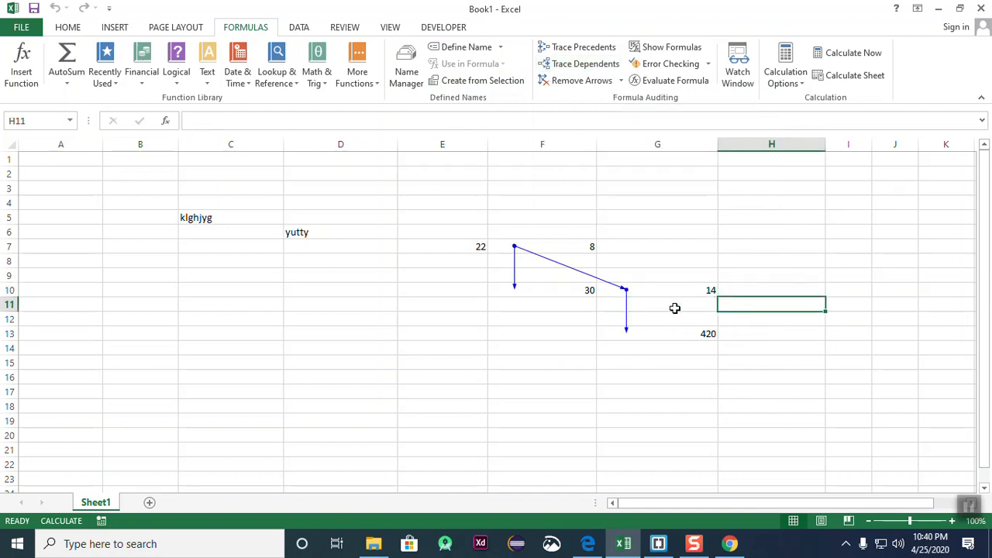
{"action": "left_click", "coordinate": [702, 288]}
{"action": "left_click", "coordinate": [712, 320]}
- Inspect the G13 product formula and clear all tracer arrows
{"action": "left_click", "coordinate": [709, 334]}
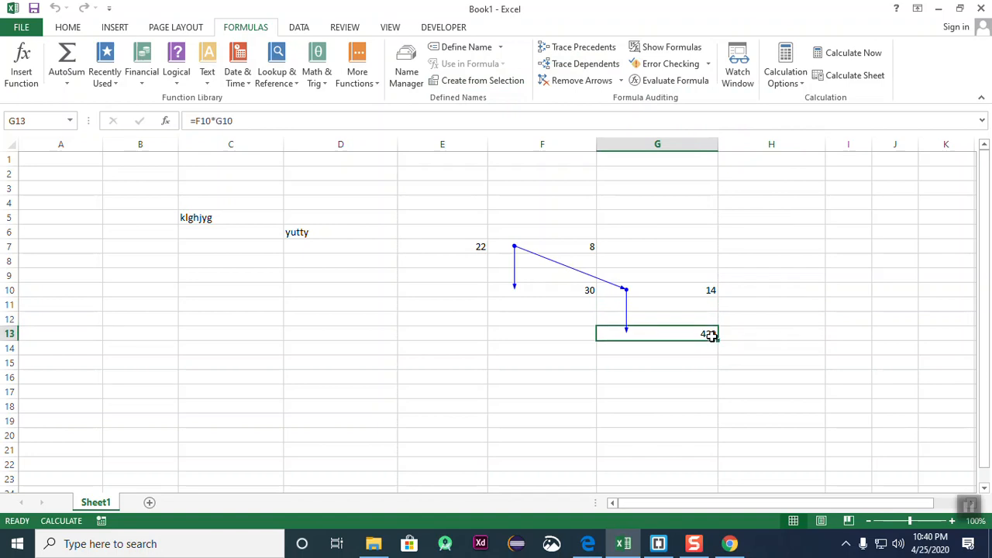
{"action": "left_click", "coordinate": [801, 389]}
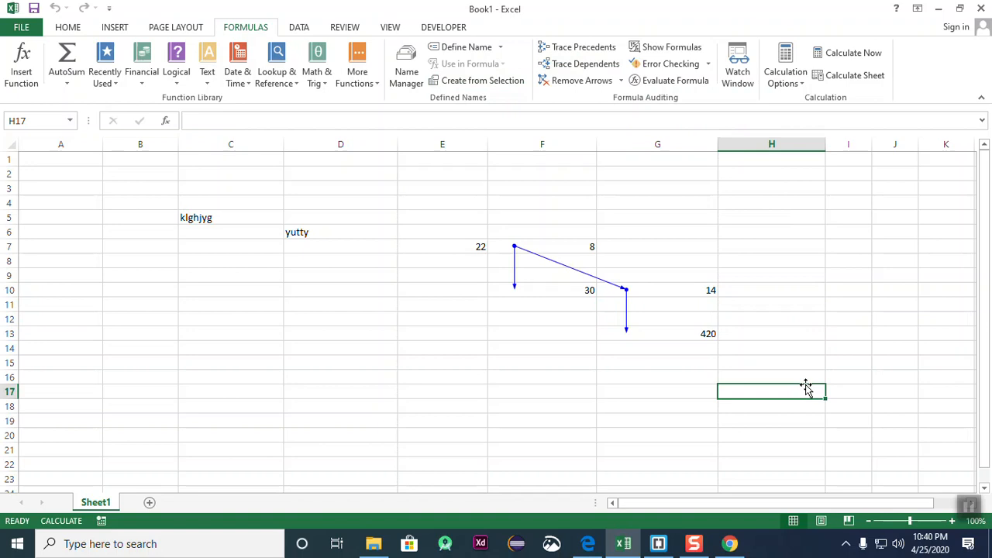
{"action": "left_click", "coordinate": [581, 80]}
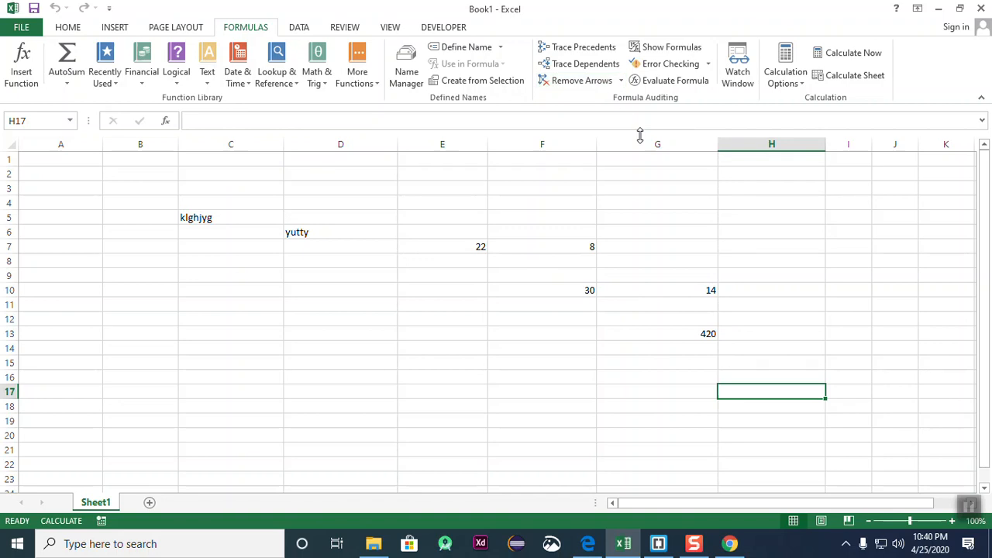
- Trace precedents for G13 to show the cells feeding its product
{"action": "left_click", "coordinate": [562, 490]}
{"action": "left_click", "coordinate": [735, 308]}
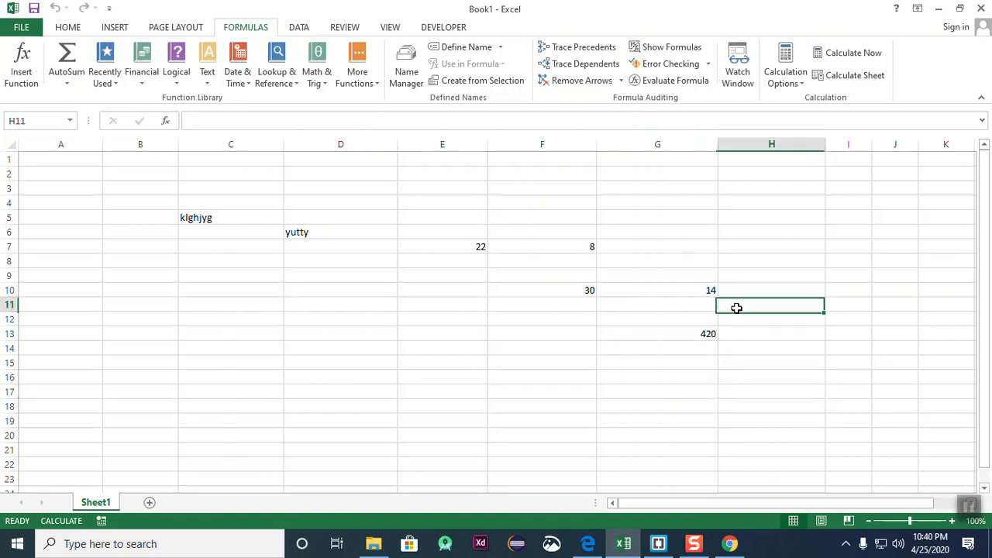
{"action": "left_click", "coordinate": [671, 326]}
{"action": "left_click", "coordinate": [733, 449]}
{"action": "left_click", "coordinate": [603, 272]}
{"action": "left_click", "coordinate": [699, 332]}
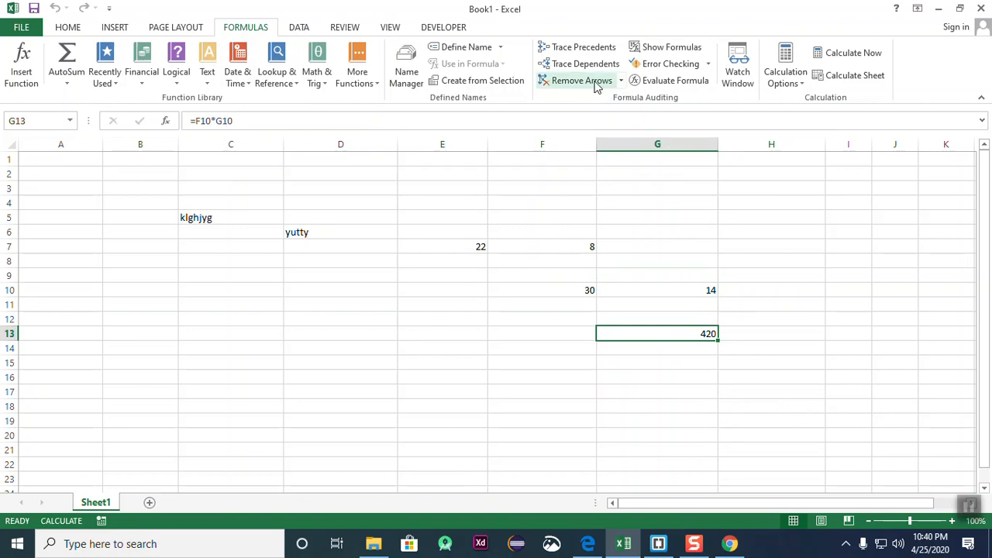
{"action": "left_click", "coordinate": [583, 48]}
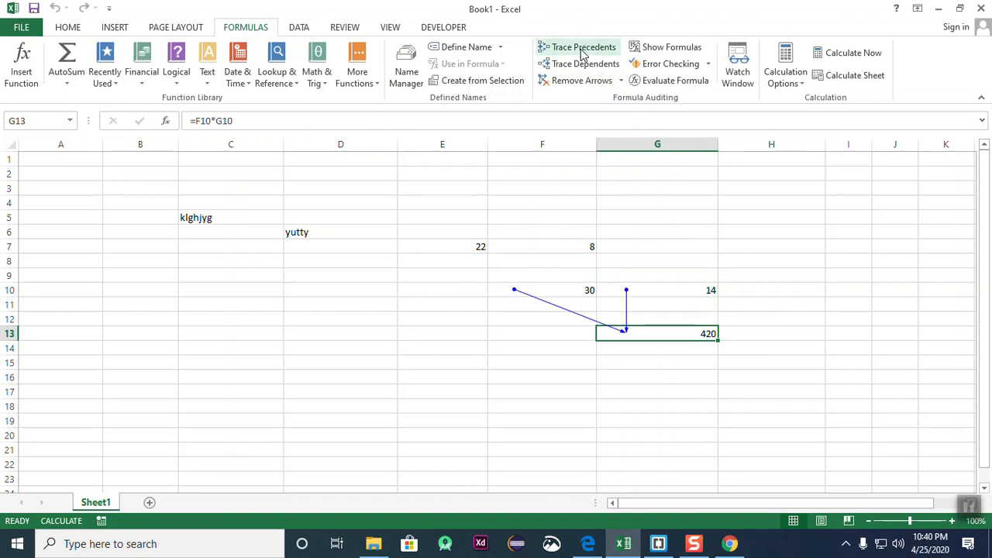
{"action": "left_click", "coordinate": [807, 301]}
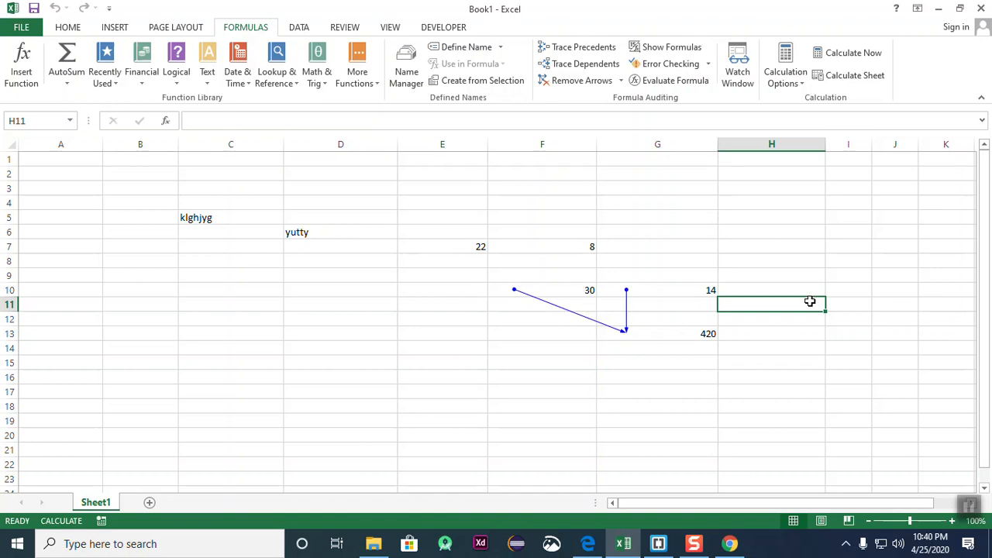
- Look over the Insert tab, then return to the Formulas tab with G13 selected
{"action": "left_click", "coordinate": [115, 27]}
{"action": "left_click", "coordinate": [383, 329]}
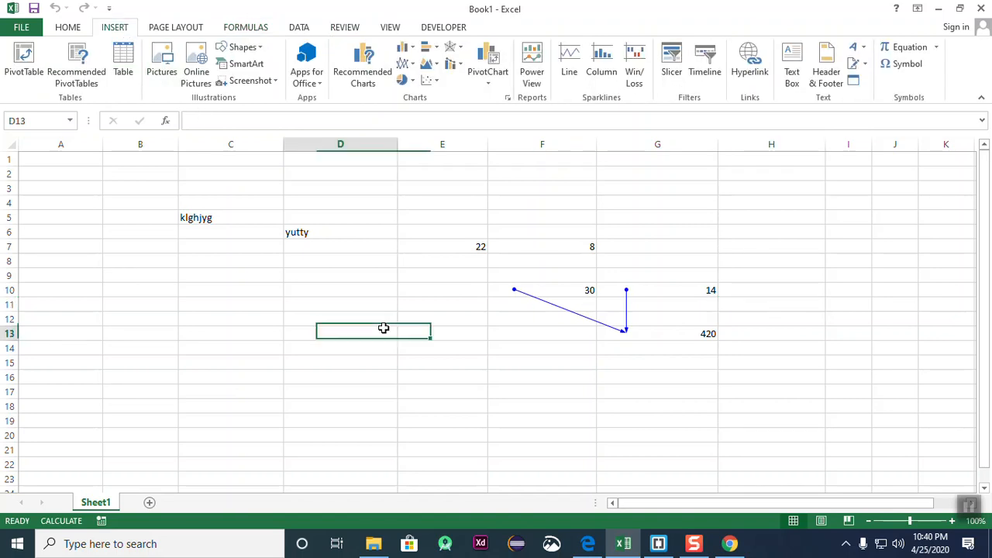
{"action": "left_click", "coordinate": [516, 356]}
{"action": "scroll", "coordinate": [328, 334], "scroll_direction": "down", "scroll_amount": 2}
{"action": "scroll", "coordinate": [329, 334], "scroll_direction": "up", "scroll_amount": 2}
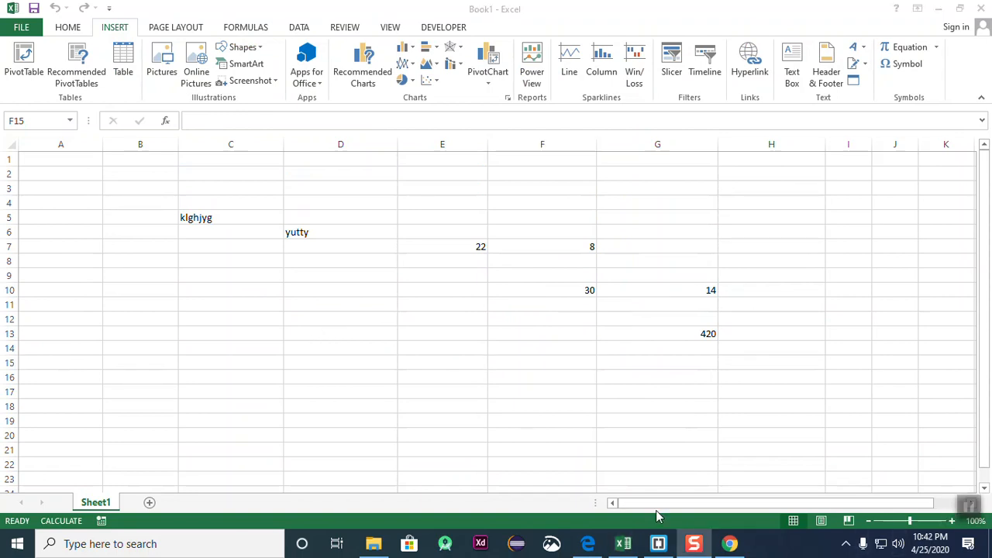
{"action": "left_click", "coordinate": [644, 303]}
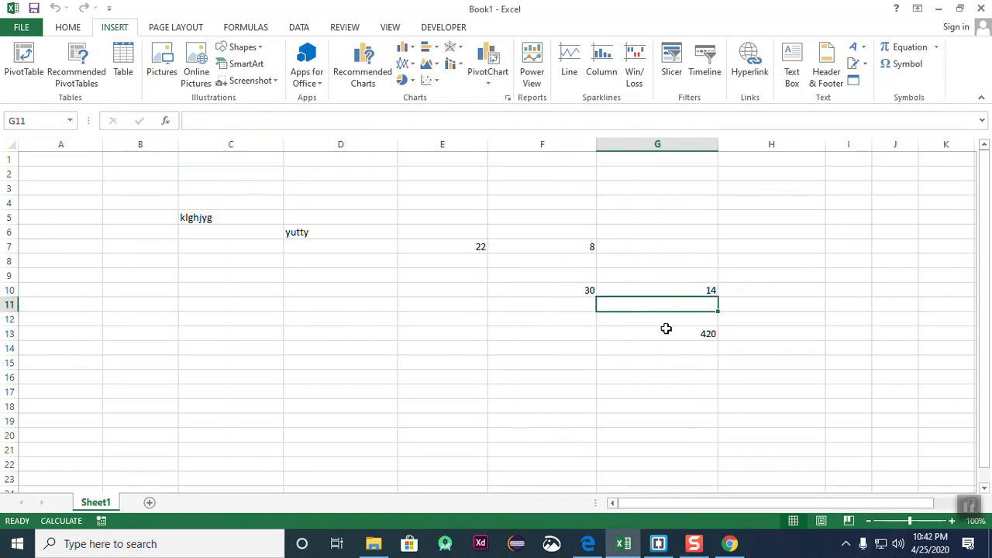
{"action": "left_click", "coordinate": [666, 330]}
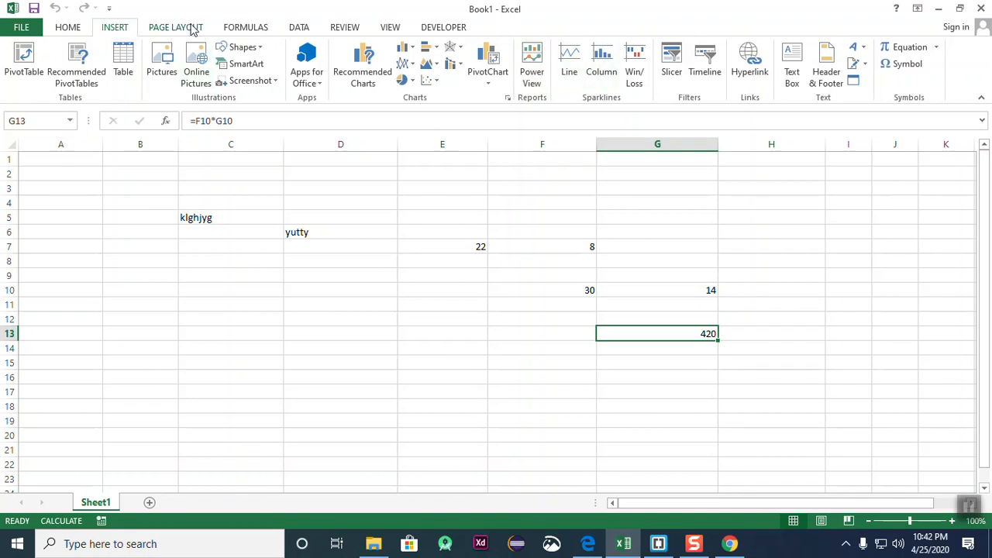
{"action": "left_click", "coordinate": [260, 30]}
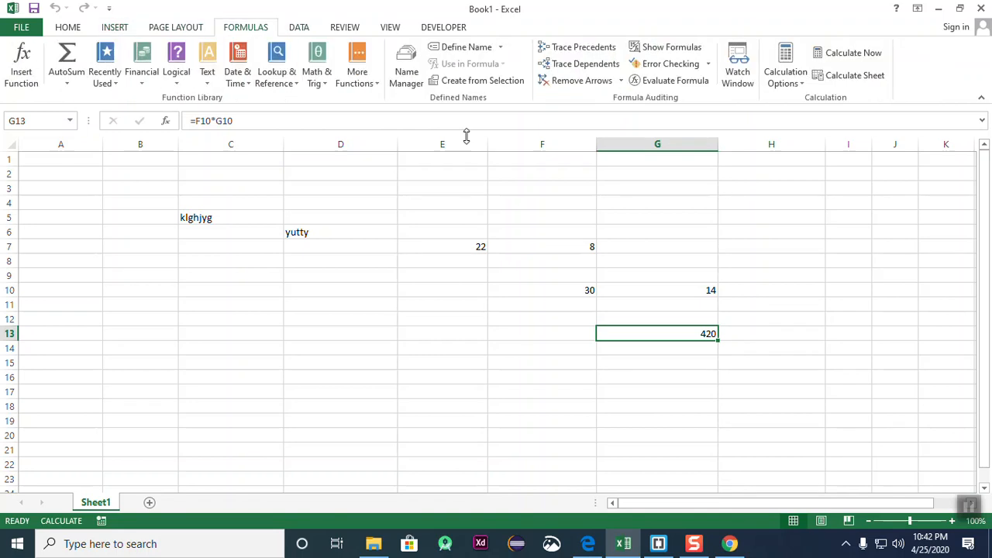
- Select the block E7:G16, then B4:G15, ending on cell C12
{"action": "left_click", "coordinate": [749, 379]}
{"action": "left_click_drag", "start_coordinate": [476, 246], "coordinate": [709, 380]}
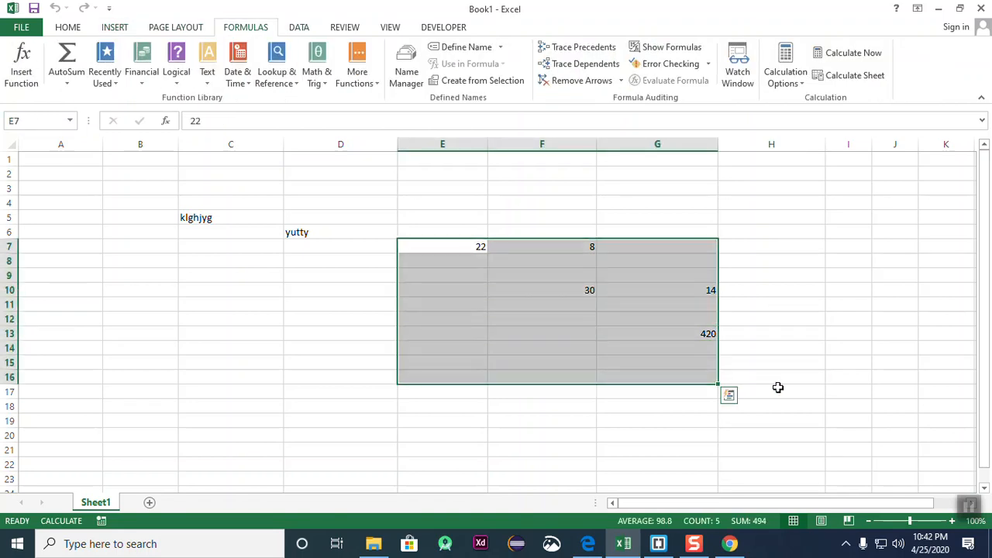
{"action": "left_click", "coordinate": [778, 387]}
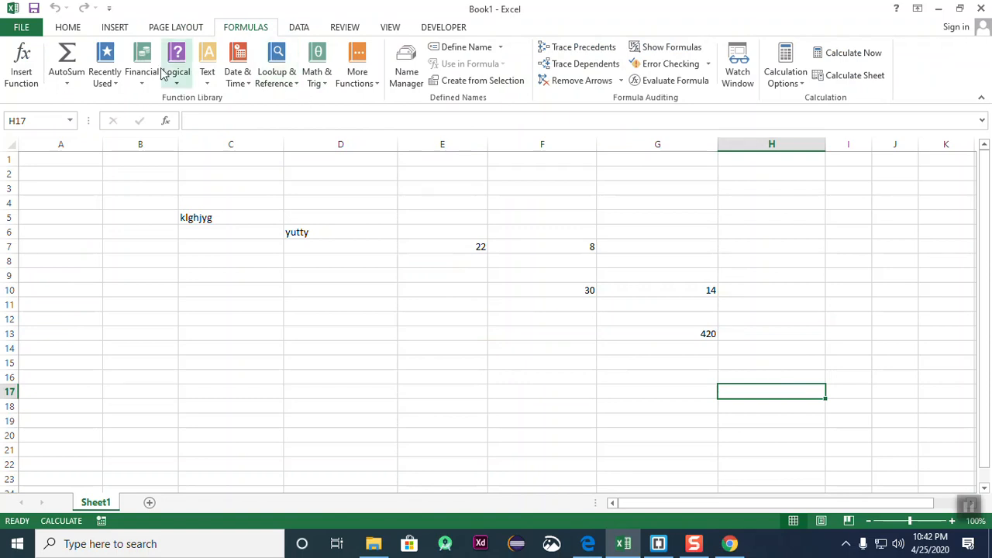
{"action": "left_click", "coordinate": [365, 261]}
{"action": "left_click", "coordinate": [351, 343]}
{"action": "left_click", "coordinate": [250, 351]}
{"action": "left_click", "coordinate": [430, 350]}
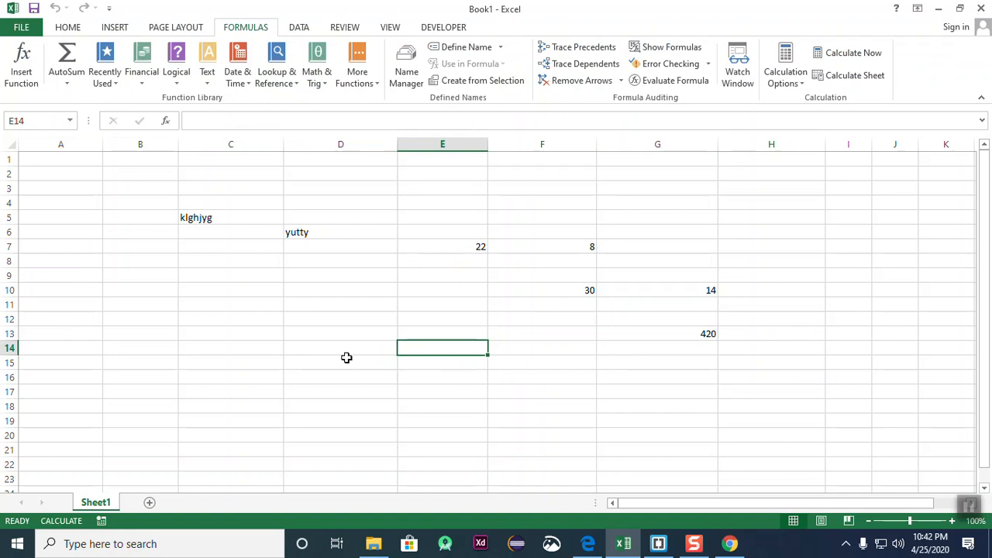
{"action": "left_click_drag", "start_coordinate": [147, 204], "coordinate": [618, 370]}
{"action": "left_click_drag", "start_coordinate": [491, 429], "coordinate": [546, 432]}
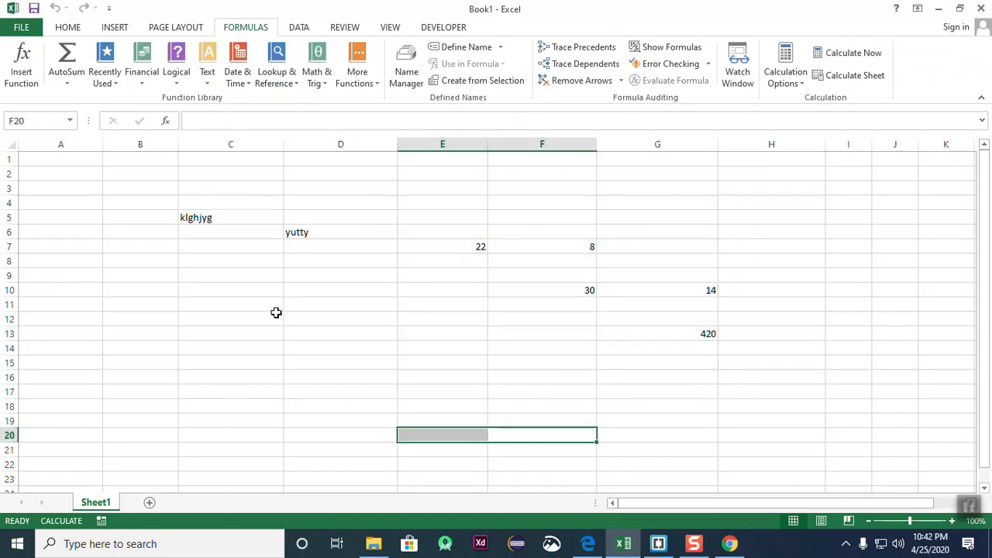
{"action": "left_click", "coordinate": [277, 313]}
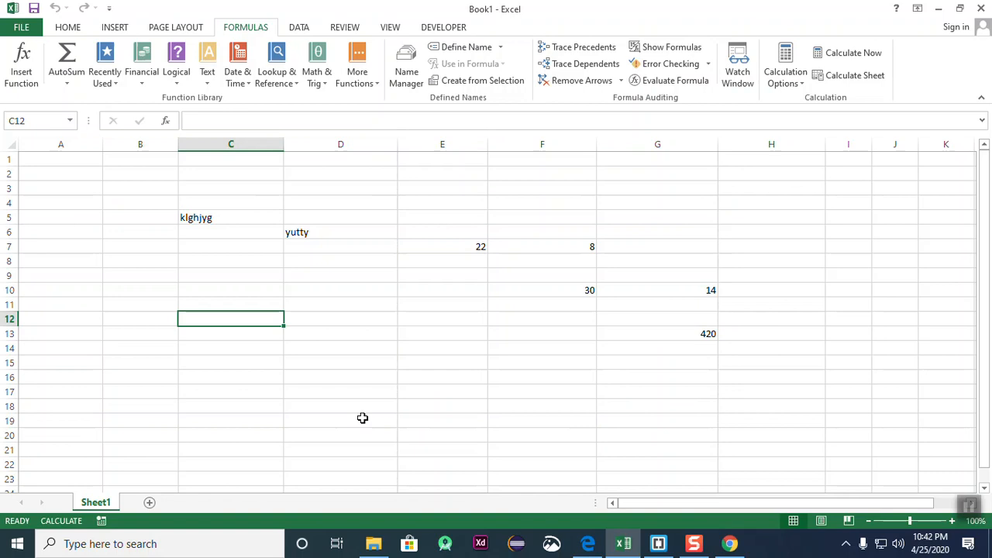
- Enter Saturday, Sunday, Monday and Tuesday down C12:C15
{"action": "left_click", "coordinate": [427, 372]}
{"action": "left_click", "coordinate": [241, 314]}
{"action": "type", "text": "saturday"}
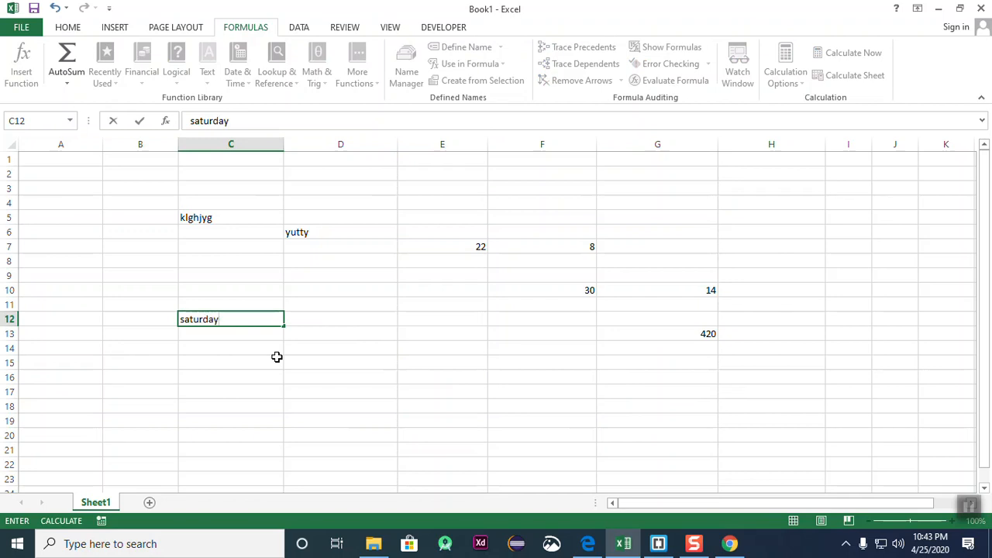
{"action": "key", "text": "Return"}
{"action": "type", "text": "sun"}
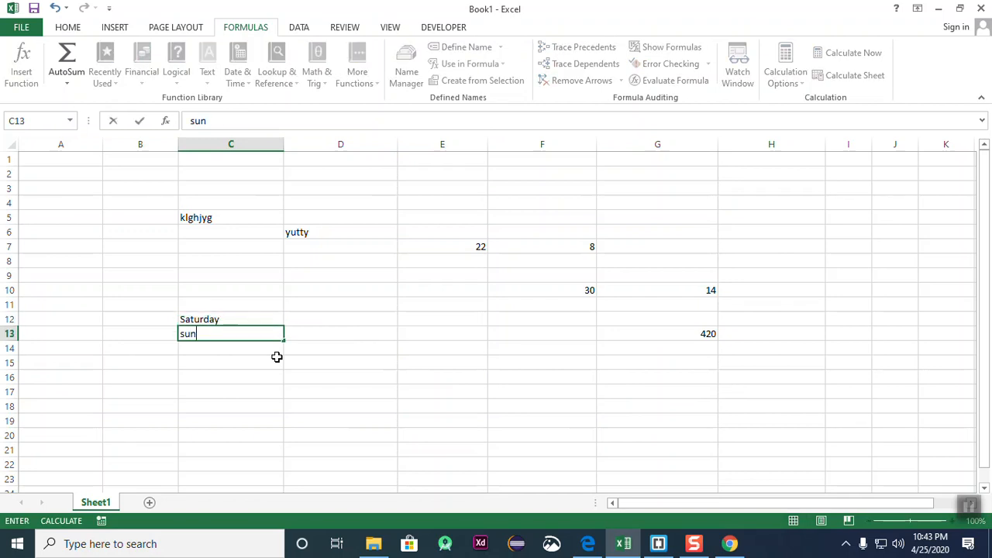
{"action": "type", "text": "day"}
{"action": "key", "text": "Return"}
{"action": "type", "text": "mond"}
{"action": "key", "text": "Return"}
{"action": "type", "text": "tu"}
{"action": "type", "text": "eday"}
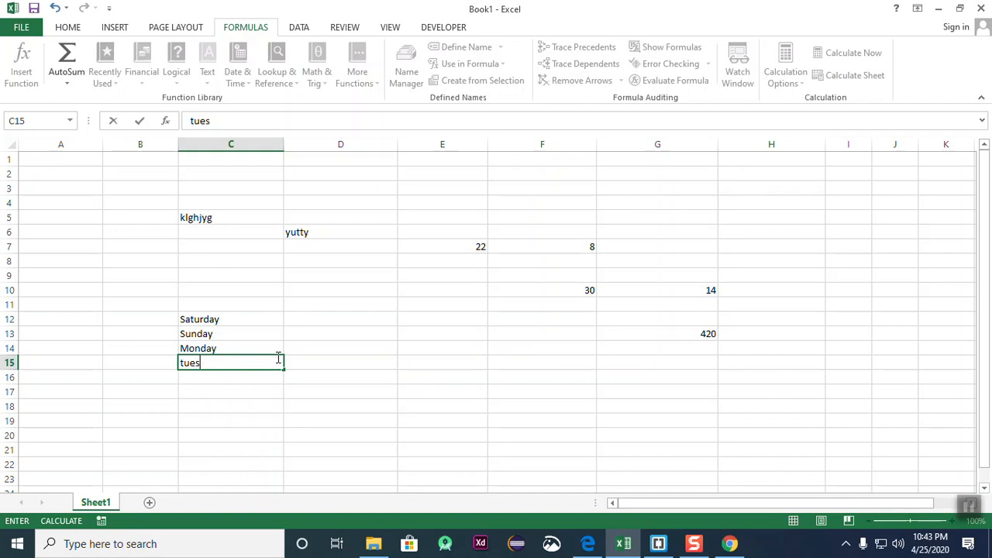
{"action": "type", "text": "y"}
{"action": "key", "text": "Return"}
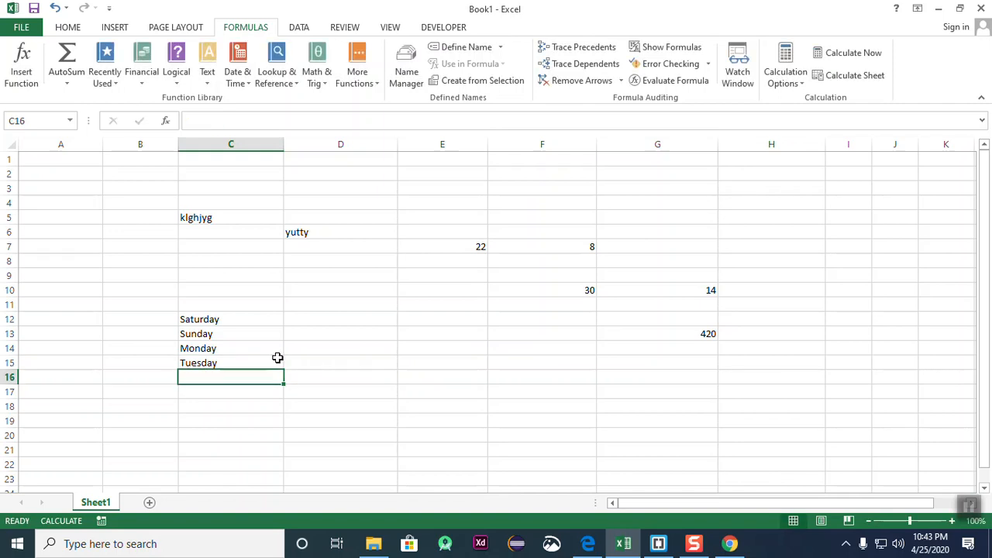
- Clear C13:C18 so only Saturday remains in C12
{"action": "left_click", "coordinate": [364, 389]}
{"action": "left_click_drag", "start_coordinate": [223, 313], "coordinate": [237, 391]}
{"action": "left_click", "coordinate": [418, 421]}
{"action": "left_click_drag", "start_coordinate": [220, 319], "coordinate": [219, 361]}
{"action": "left_click", "coordinate": [323, 389]}
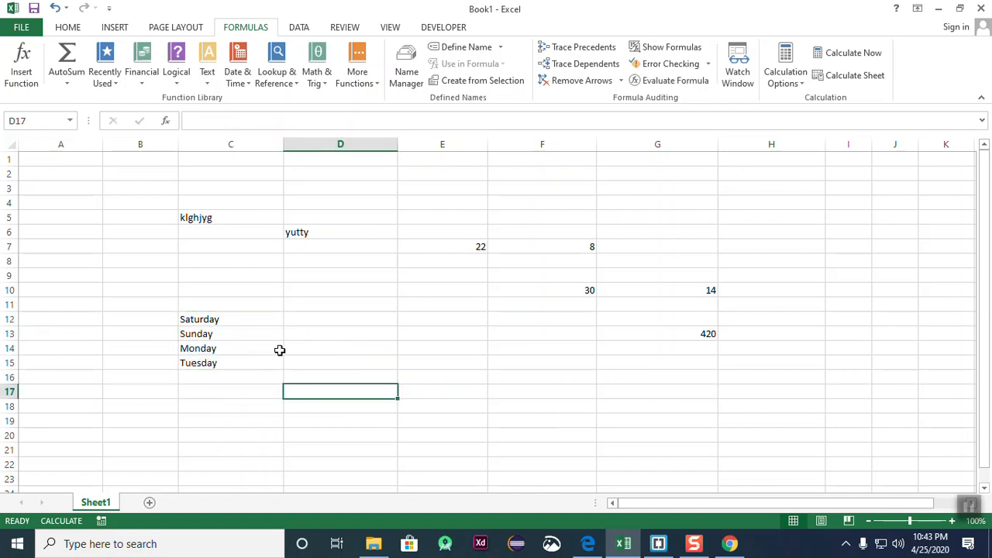
{"action": "left_click", "coordinate": [300, 333]}
{"action": "left_click_drag", "start_coordinate": [224, 339], "coordinate": [224, 408]}
{"action": "key", "text": "Delete"}
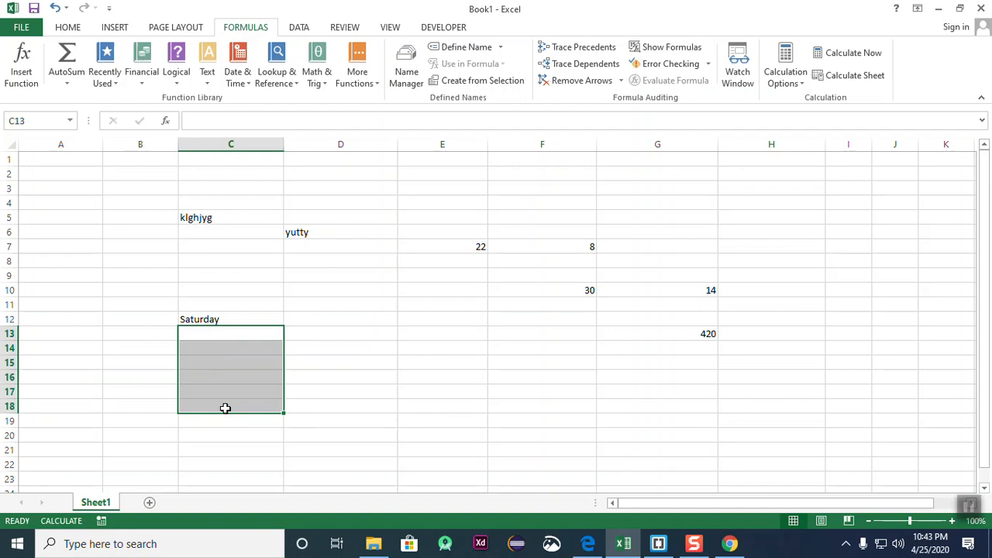
{"action": "left_click", "coordinate": [399, 366]}
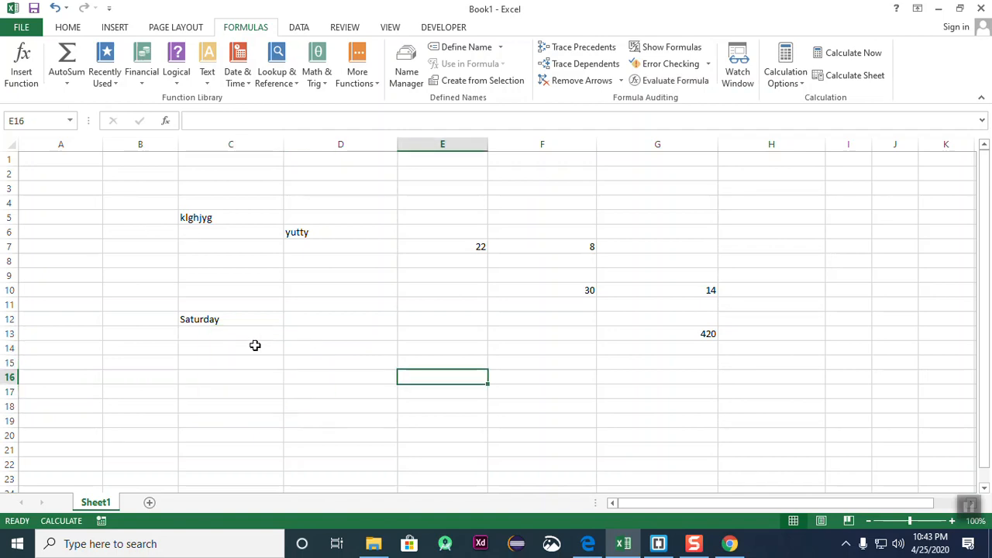
{"action": "left_click", "coordinate": [225, 319]}
{"action": "mouse_move", "coordinate": [226, 319]}
{"action": "left_mouse_down"}
{"action": "mouse_move", "coordinate": [233, 439]}
{"action": "mouse_move", "coordinate": [215, 317]}
{"action": "left_mouse_up"}
{"action": "left_click", "coordinate": [243, 362]}
{"action": "left_click", "coordinate": [210, 320]}
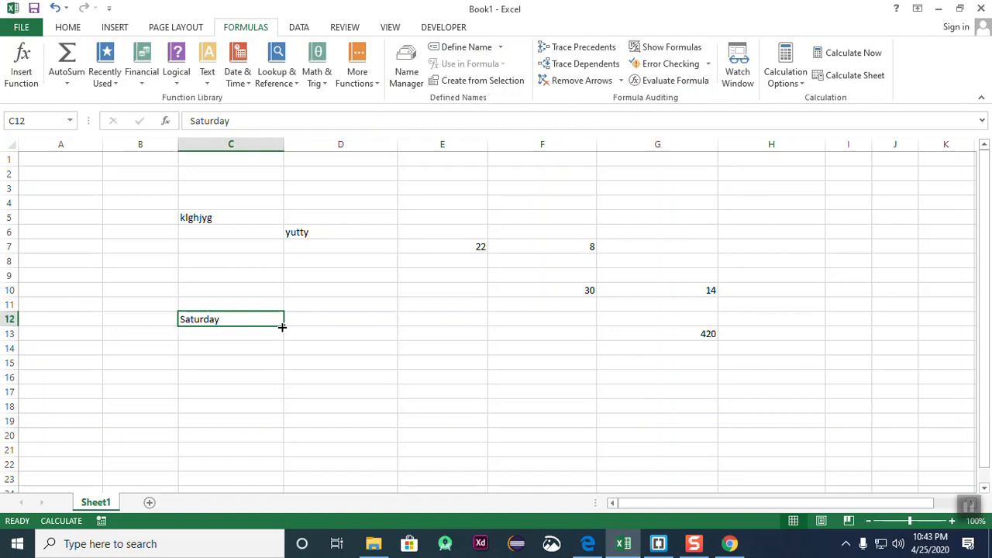
- Fill the days of the week from C12 down column C to row 23
{"action": "left_click_drag", "start_coordinate": [282, 327], "coordinate": [304, 480]}
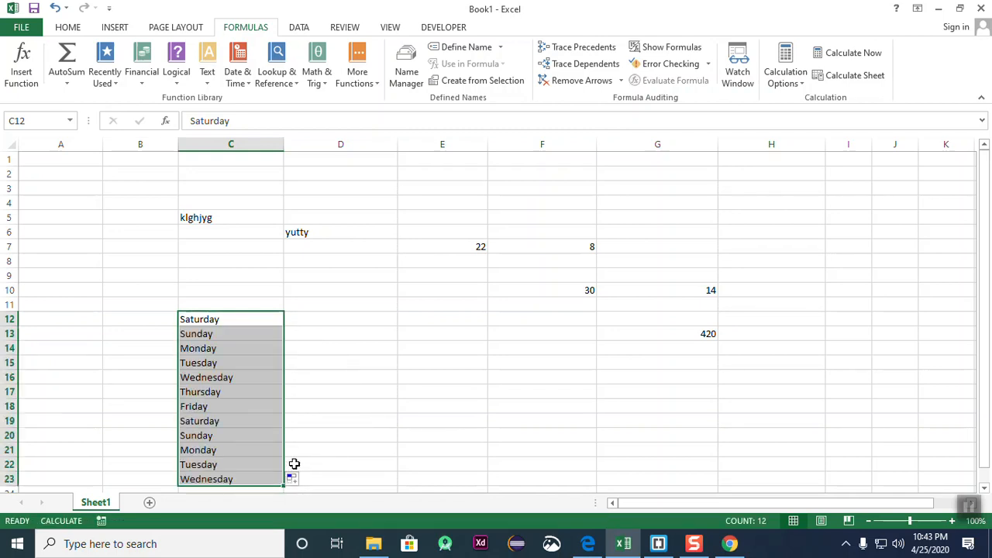
{"action": "left_click", "coordinate": [352, 332]}
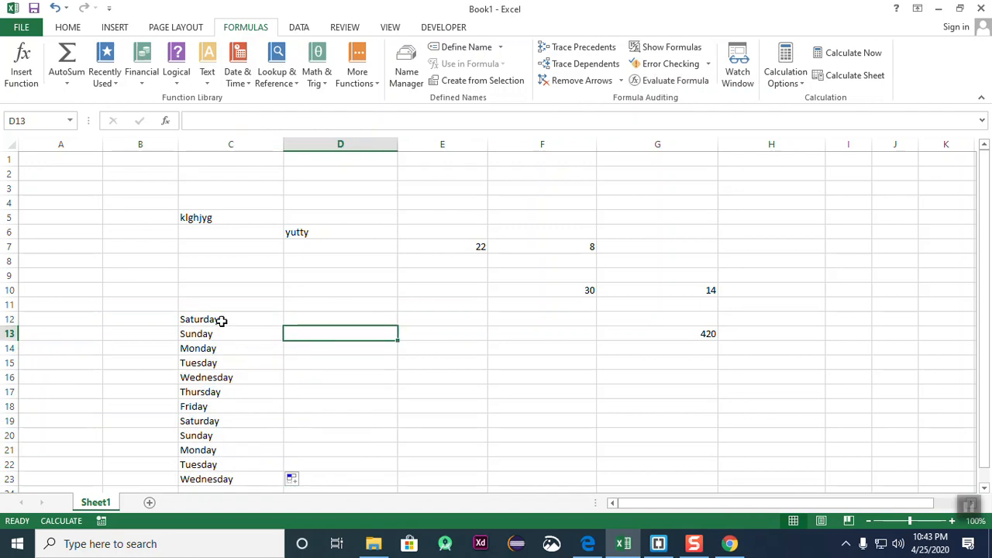
{"action": "left_click", "coordinate": [221, 321]}
{"action": "left_click", "coordinate": [223, 348]}
{"action": "left_click", "coordinate": [224, 391]}
{"action": "left_click", "coordinate": [228, 420]}
{"action": "left_click", "coordinate": [230, 451]}
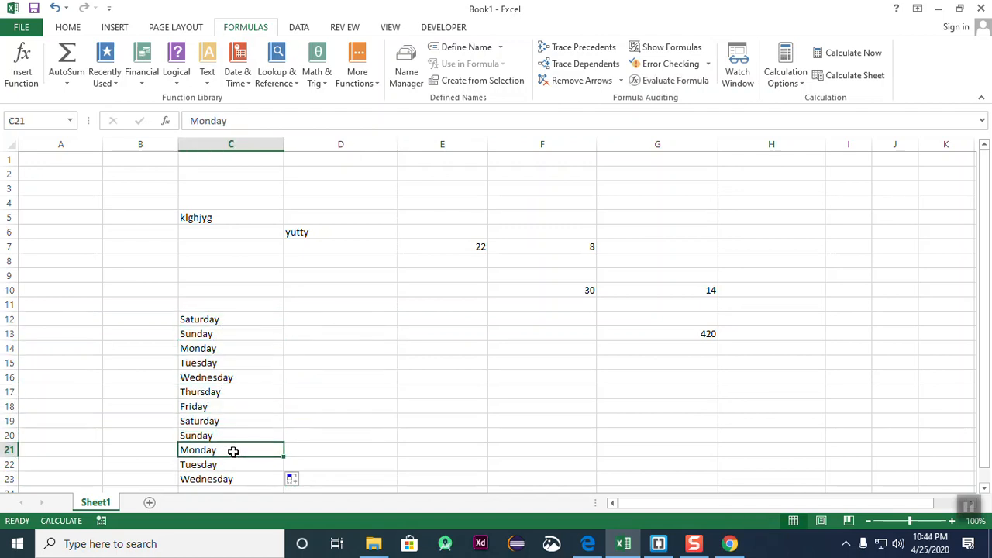
{"action": "left_click", "coordinate": [336, 422]}
{"action": "left_click", "coordinate": [215, 323]}
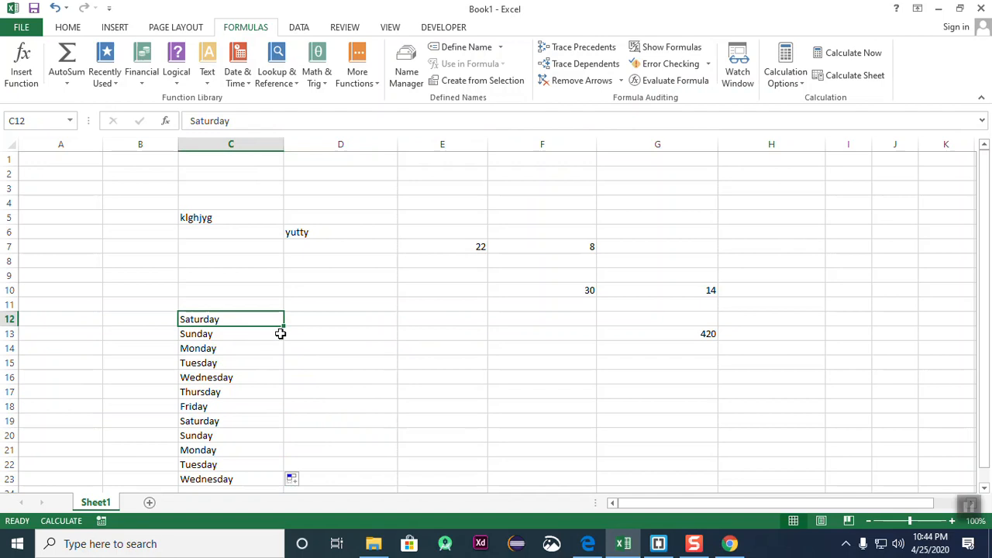
- Extend the weekdays from C12 across row 12 through J12
{"action": "left_click_drag", "start_coordinate": [287, 329], "coordinate": [513, 328]}
{"action": "left_click", "coordinate": [540, 387]}
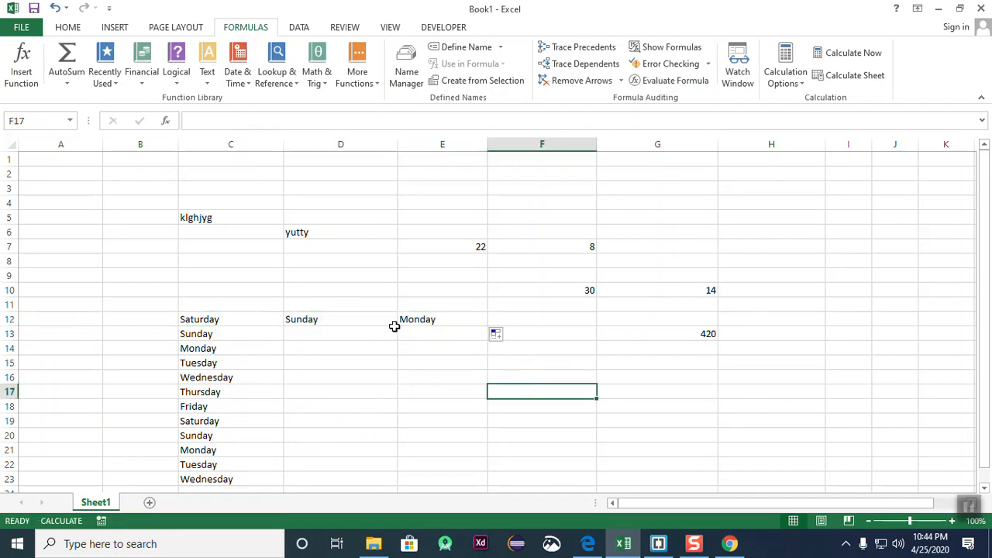
{"action": "left_click", "coordinate": [434, 319]}
{"action": "left_click_drag", "start_coordinate": [488, 332], "coordinate": [910, 319]}
{"action": "left_click", "coordinate": [734, 407]}
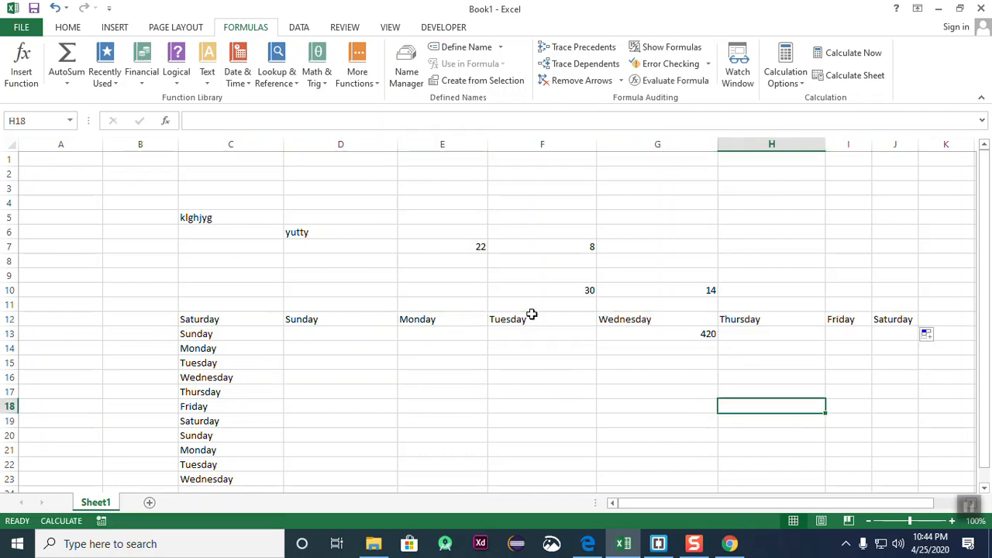
{"action": "left_click_drag", "start_coordinate": [531, 318], "coordinate": [659, 322]}
{"action": "left_click", "coordinate": [376, 451]}
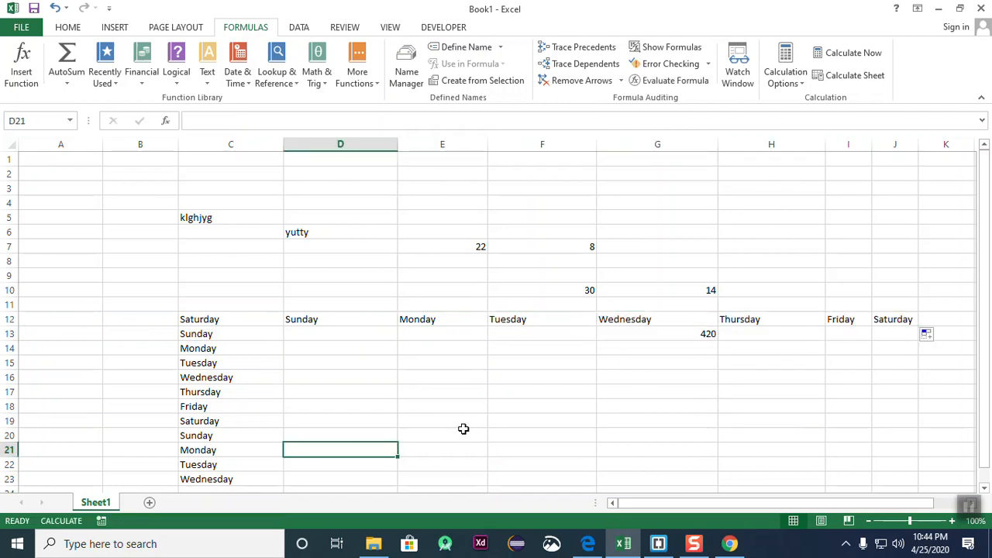
- Enter sat in D16 and fill short day names down to D30
{"action": "scroll", "coordinate": [462, 427], "scroll_direction": "down", "scroll_amount": 3}
{"action": "left_click", "coordinate": [310, 416]}
{"action": "left_click", "coordinate": [418, 360]}
{"action": "left_click", "coordinate": [338, 239]}
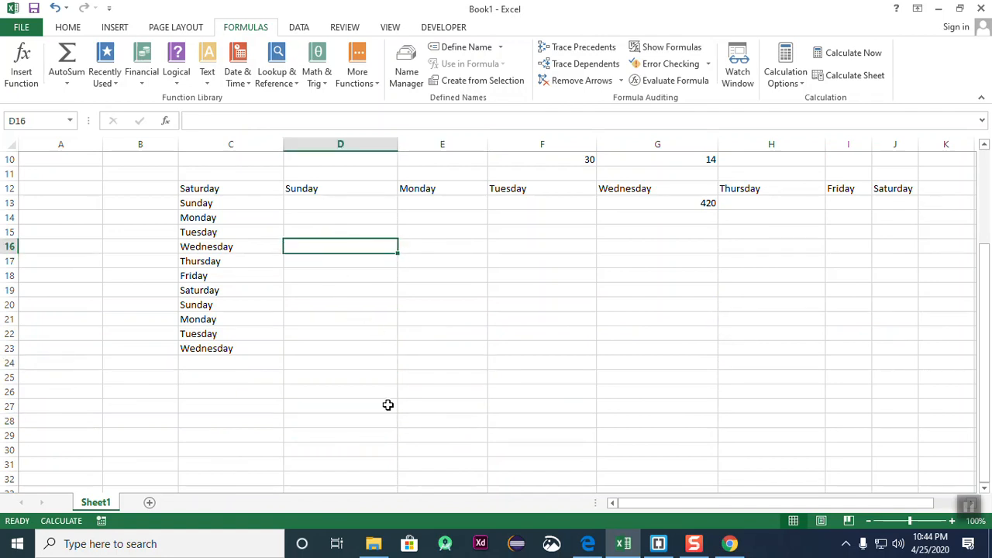
{"action": "type", "text": "sat"}
{"action": "left_click", "coordinate": [419, 328]}
{"action": "left_click", "coordinate": [314, 245]}
{"action": "left_click_drag", "start_coordinate": [395, 258], "coordinate": [425, 431]}
{"action": "left_click", "coordinate": [465, 373]}
- Fill the short day names from D16 across row 16 to H16
{"action": "left_click", "coordinate": [322, 246]}
{"action": "left_click_drag", "start_coordinate": [398, 256], "coordinate": [821, 253]}
{"action": "left_click", "coordinate": [748, 345]}
{"action": "scroll", "coordinate": [458, 397], "scroll_direction": "down", "scroll_amount": 5}
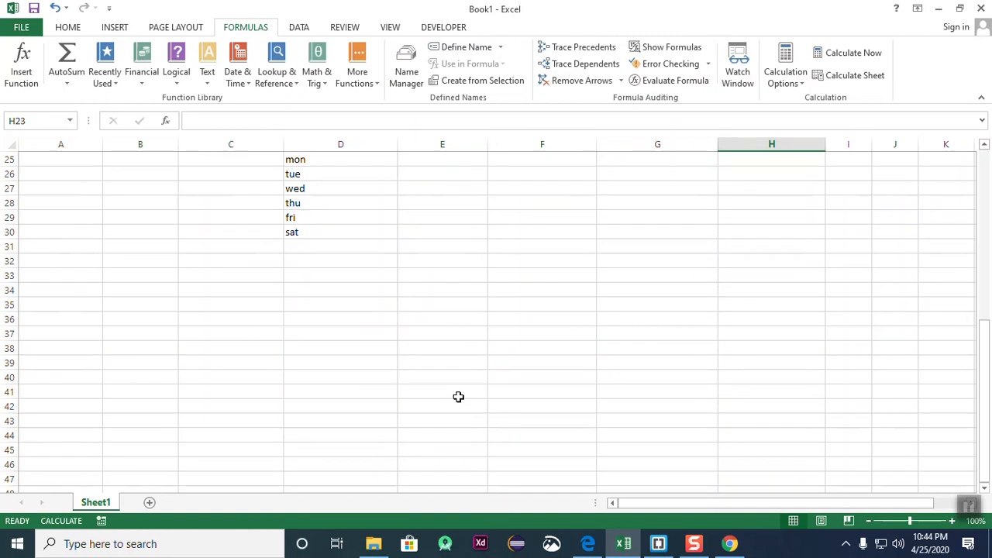
{"action": "scroll", "coordinate": [458, 397], "scroll_direction": "up", "scroll_amount": 5}
{"action": "left_click", "coordinate": [506, 307]}
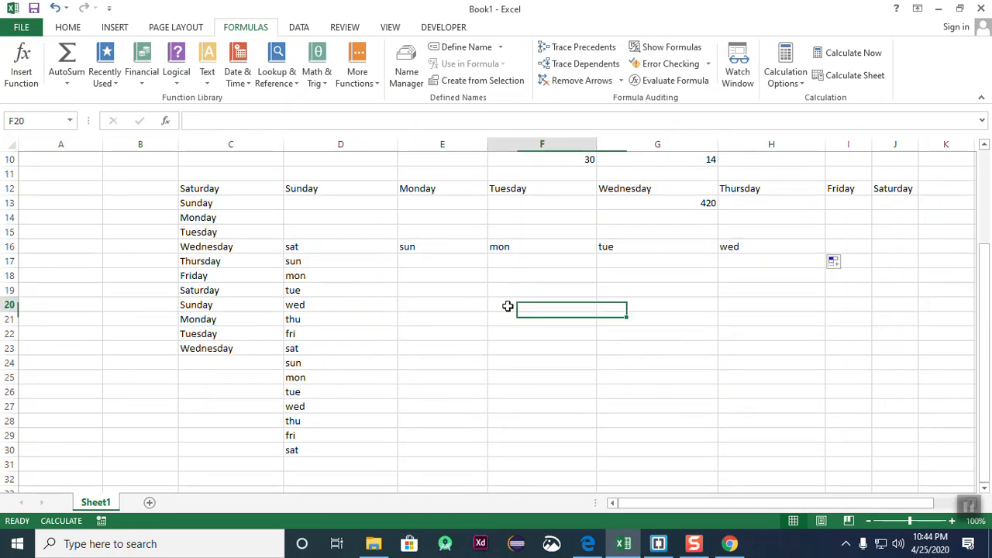
- Enter sat in E20 and copy it down E20:E29 with Fill Down
{"action": "left_click", "coordinate": [84, 25]}
{"action": "left_click", "coordinate": [624, 415]}
{"action": "left_click", "coordinate": [425, 310]}
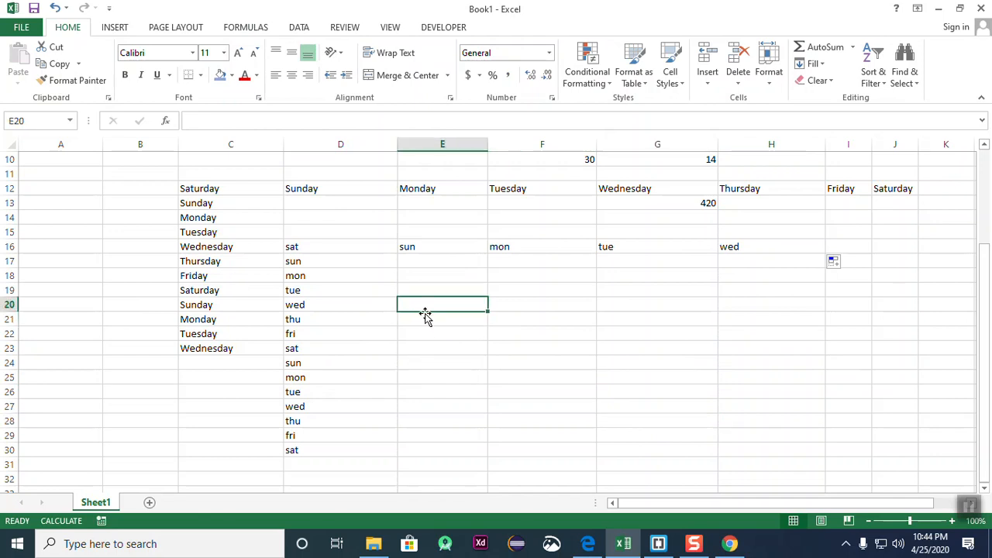
{"action": "type", "text": "sat"}
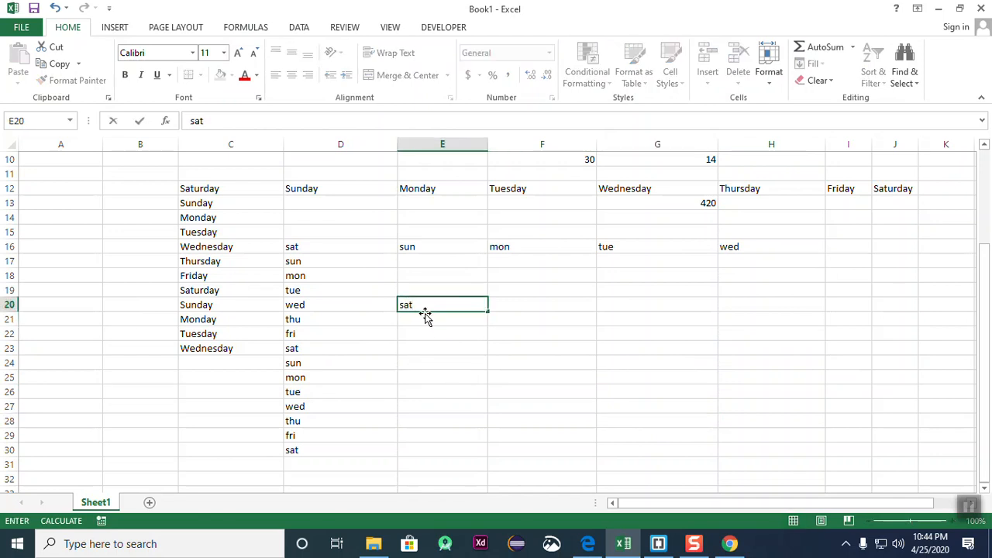
{"action": "left_click", "coordinate": [503, 376]}
{"action": "left_click_drag", "start_coordinate": [422, 308], "coordinate": [439, 464]}
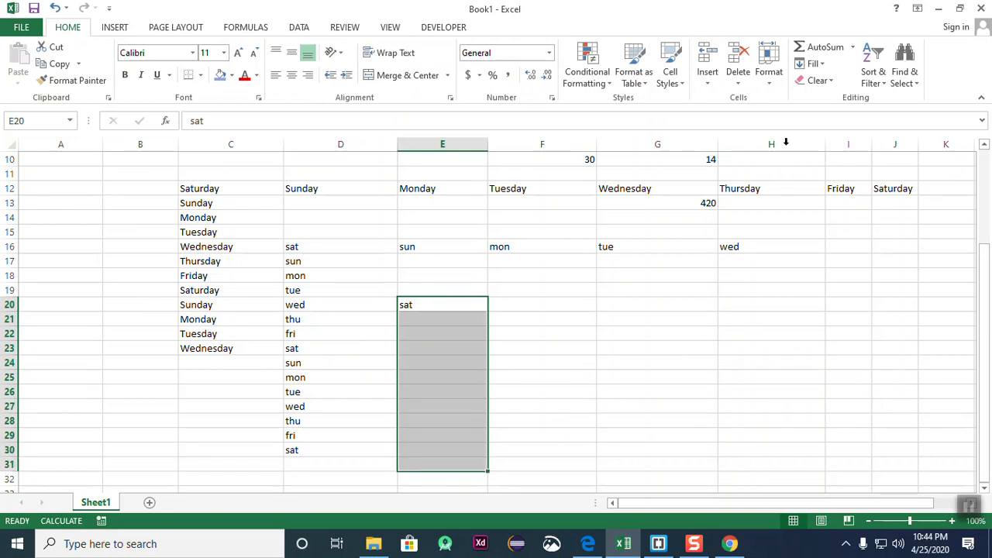
{"action": "left_click", "coordinate": [814, 63]}
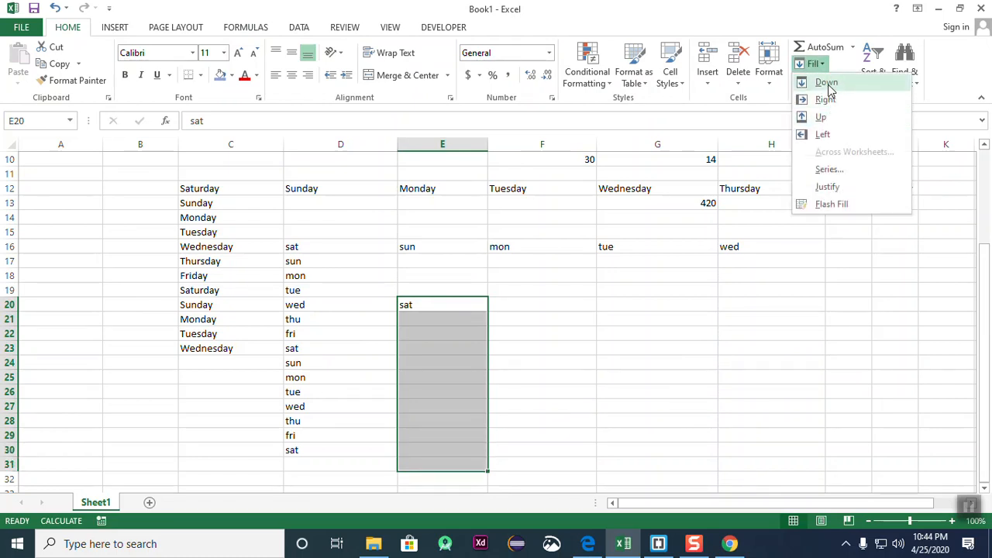
{"action": "left_click", "coordinate": [825, 83]}
- Delete the copied sat values below E20
{"action": "left_click", "coordinate": [657, 362]}
{"action": "left_click_drag", "start_coordinate": [436, 319], "coordinate": [436, 471]}
{"action": "left_click", "coordinate": [635, 421]}
{"action": "left_click", "coordinate": [440, 324]}
{"action": "left_click_drag", "start_coordinate": [439, 324], "coordinate": [449, 469]}
{"action": "left_click", "coordinate": [549, 421]}
{"action": "left_click_drag", "start_coordinate": [438, 325], "coordinate": [436, 470]}
{"action": "left_click", "coordinate": [577, 419]}
{"action": "left_click_drag", "start_coordinate": [443, 316], "coordinate": [443, 471]}
{"action": "left_click", "coordinate": [587, 447]}
{"action": "left_click_drag", "start_coordinate": [420, 317], "coordinate": [447, 485]}
{"action": "key", "text": "Delete"}
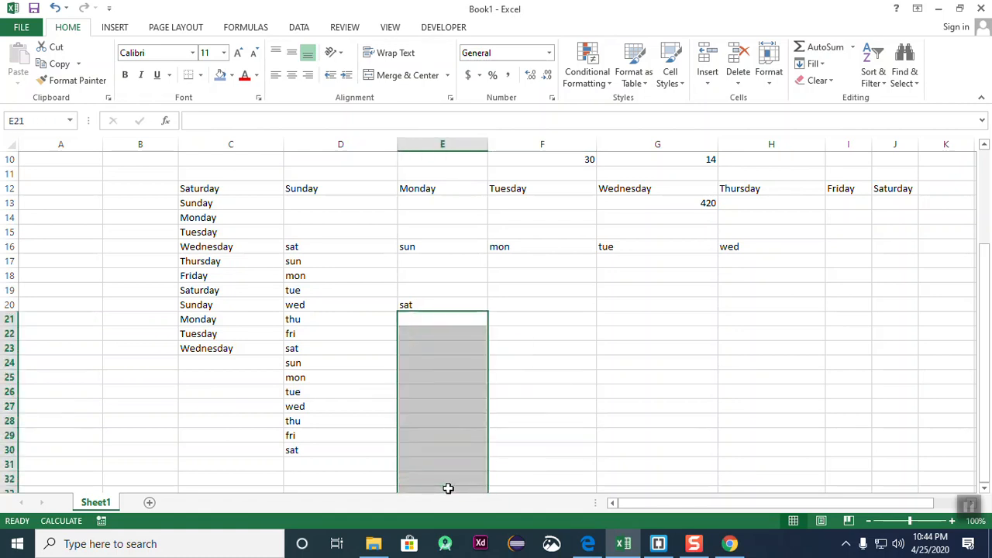
{"action": "left_click", "coordinate": [605, 406]}
- Fill the short day sequence from sat in E20 down to wed in E31
{"action": "left_click", "coordinate": [434, 308]}
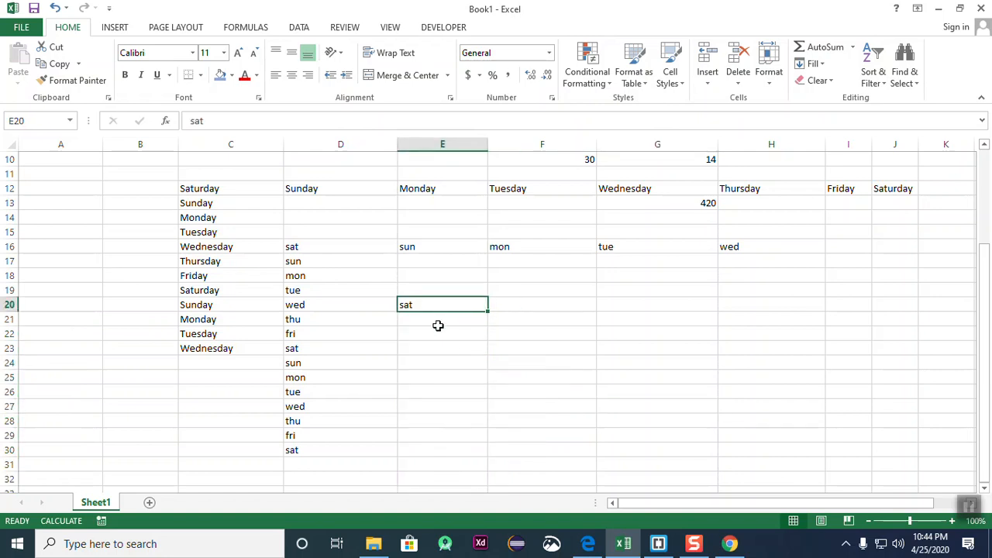
{"action": "left_click_drag", "start_coordinate": [488, 311], "coordinate": [501, 470]}
{"action": "left_click", "coordinate": [609, 364]}
{"action": "left_click", "coordinate": [420, 306]}
{"action": "left_click", "coordinate": [430, 320]}
{"action": "left_click", "coordinate": [436, 364]}
{"action": "left_click", "coordinate": [438, 390]}
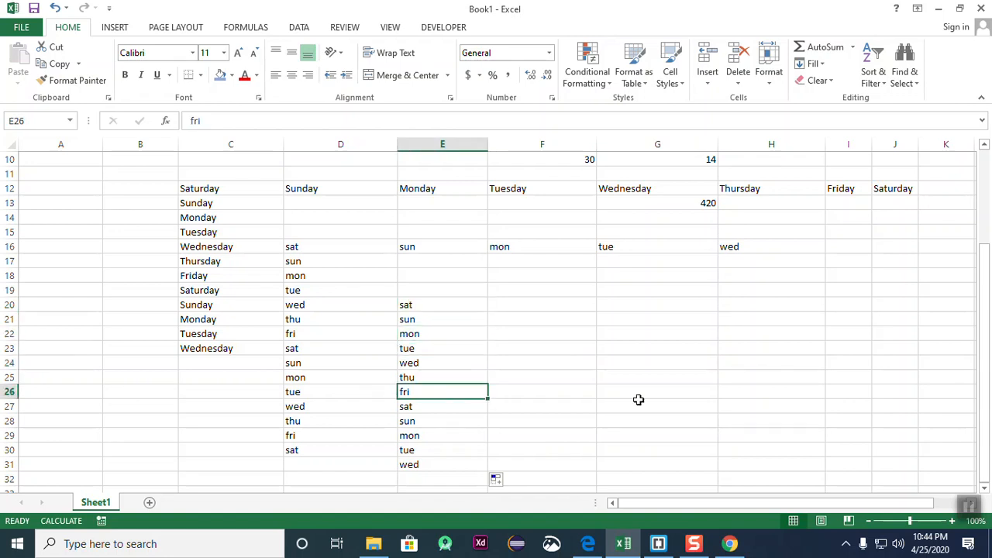
{"action": "left_click", "coordinate": [631, 403]}
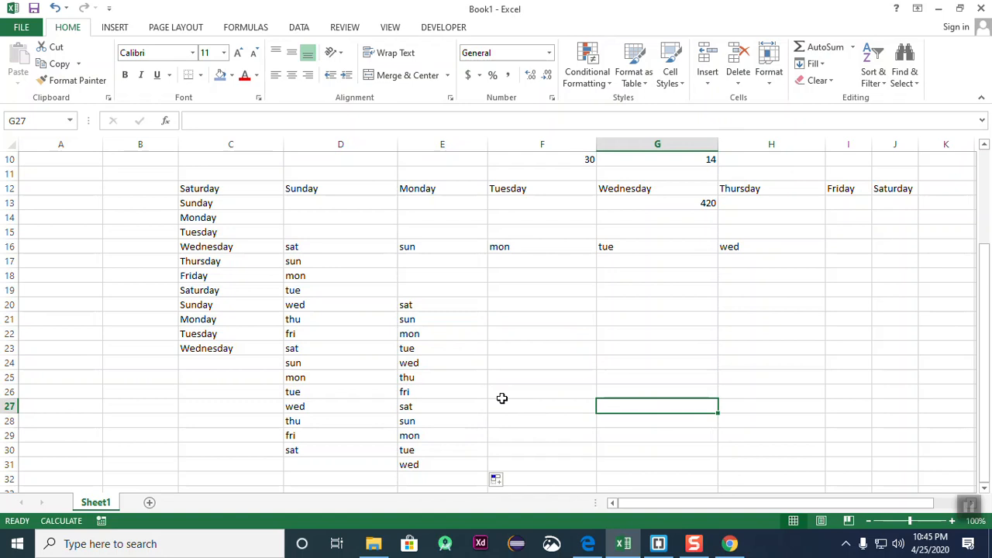
- Enter January in F21 and fill months down to December in F32
{"action": "left_click", "coordinate": [525, 318]}
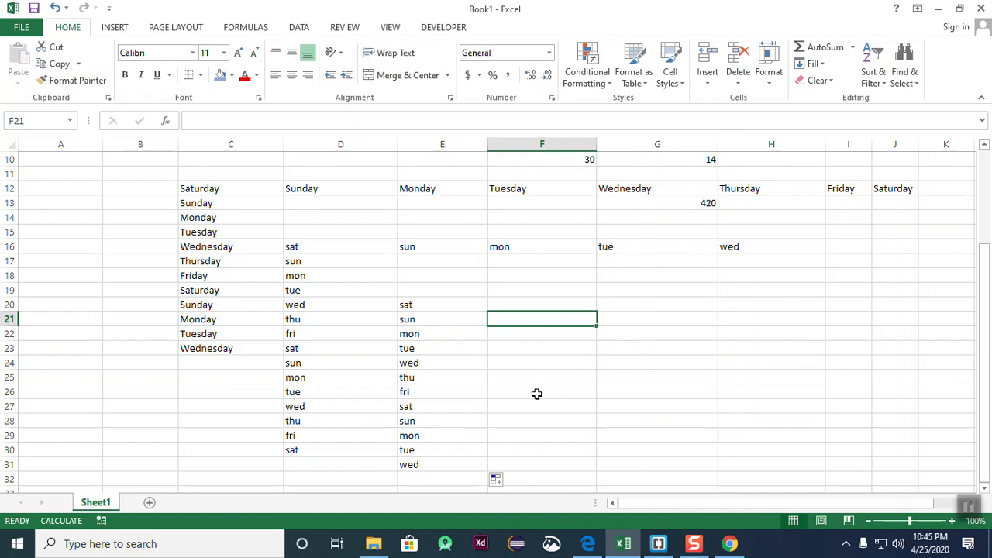
{"action": "type", "text": "January"}
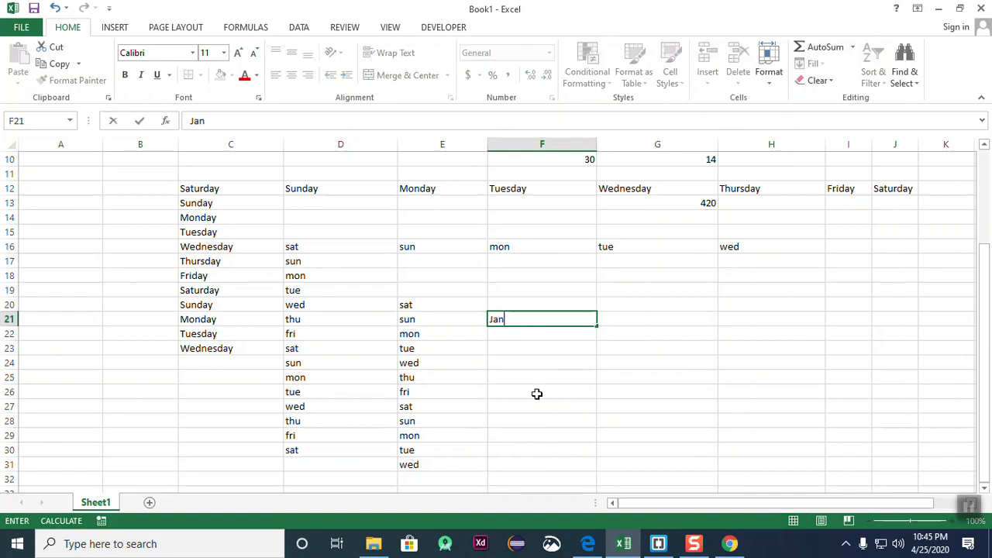
{"action": "left_click", "coordinate": [556, 387]}
{"action": "left_click", "coordinate": [555, 309]}
{"action": "left_click", "coordinate": [561, 323]}
{"action": "left_click_drag", "start_coordinate": [596, 322], "coordinate": [598, 480]}
{"action": "left_click_drag", "start_coordinate": [655, 436], "coordinate": [670, 447]}
- Fill months from January in F21 across row 21 to May in J21
{"action": "left_click", "coordinate": [530, 320]}
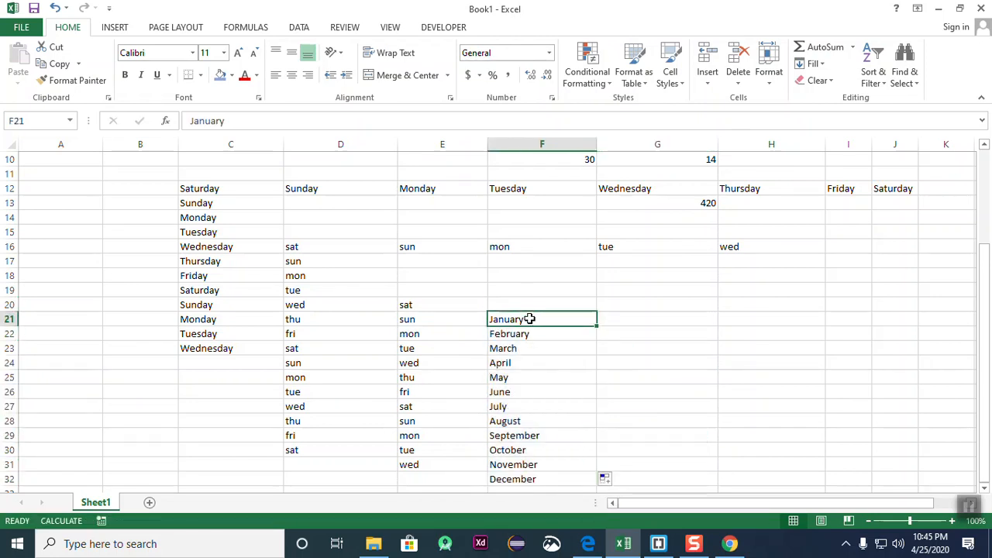
{"action": "left_click_drag", "start_coordinate": [597, 326], "coordinate": [919, 329]}
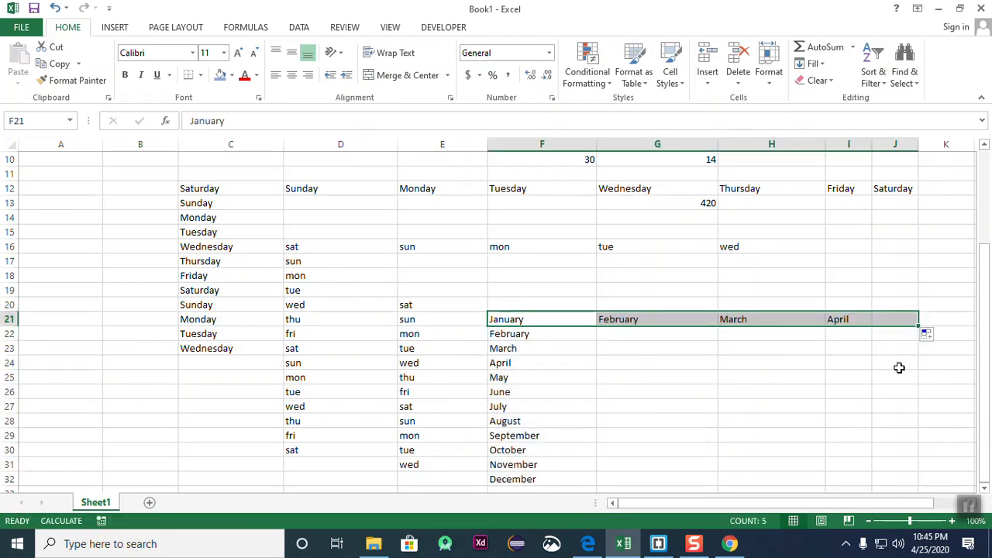
{"action": "left_click", "coordinate": [756, 446]}
{"action": "scroll", "coordinate": [468, 356], "scroll_direction": "down", "scroll_amount": 4}
{"action": "scroll", "coordinate": [468, 356], "scroll_direction": "up", "scroll_amount": 4}
{"action": "scroll", "coordinate": [647, 388], "scroll_direction": "down", "scroll_amount": 4}
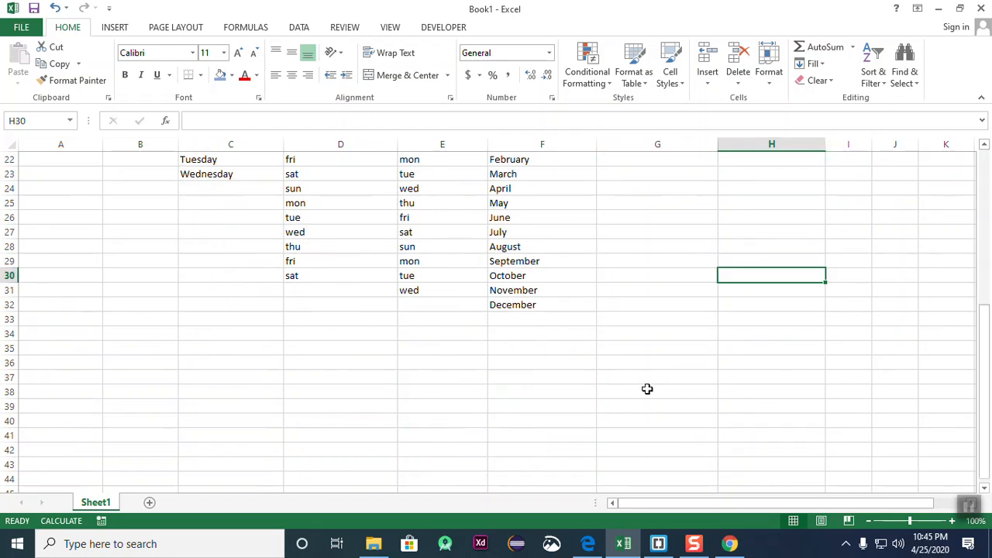
{"action": "scroll", "coordinate": [406, 389], "scroll_direction": "up", "scroll_amount": 3}
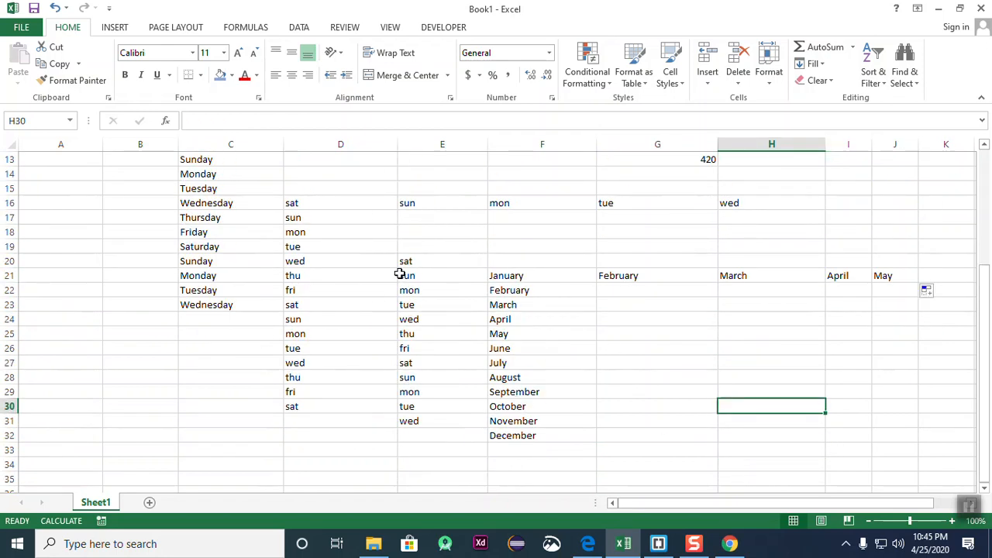
- Scroll down and select empty cell D44 for a number series
{"action": "left_click_drag", "start_coordinate": [403, 263], "coordinate": [405, 276]}
{"action": "left_click", "coordinate": [417, 346]}
{"action": "left_click", "coordinate": [433, 375]}
{"action": "left_click", "coordinate": [684, 369]}
{"action": "scroll", "coordinate": [316, 385], "scroll_direction": "down", "scroll_amount": 5}
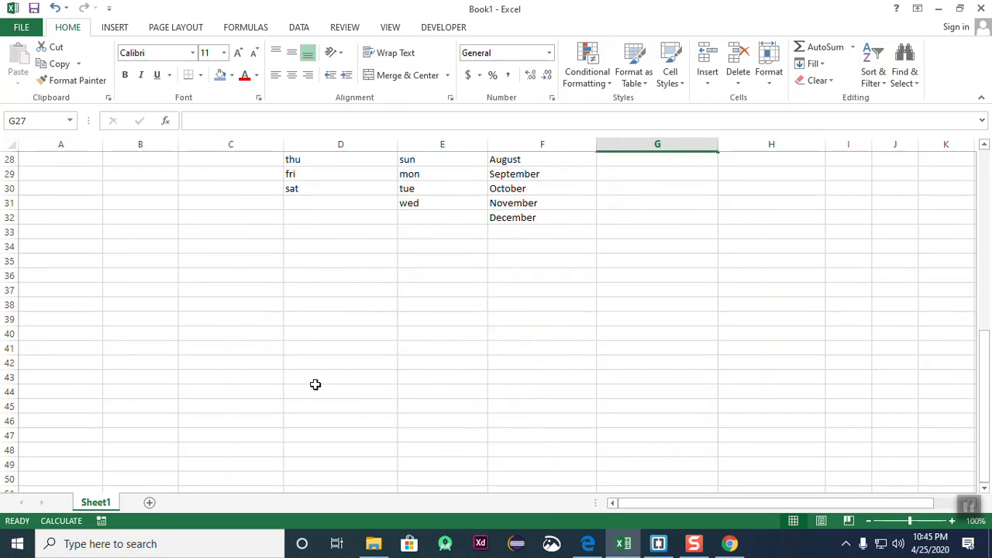
{"action": "scroll", "coordinate": [315, 384], "scroll_direction": "down", "scroll_amount": 4}
{"action": "left_click", "coordinate": [331, 215]}
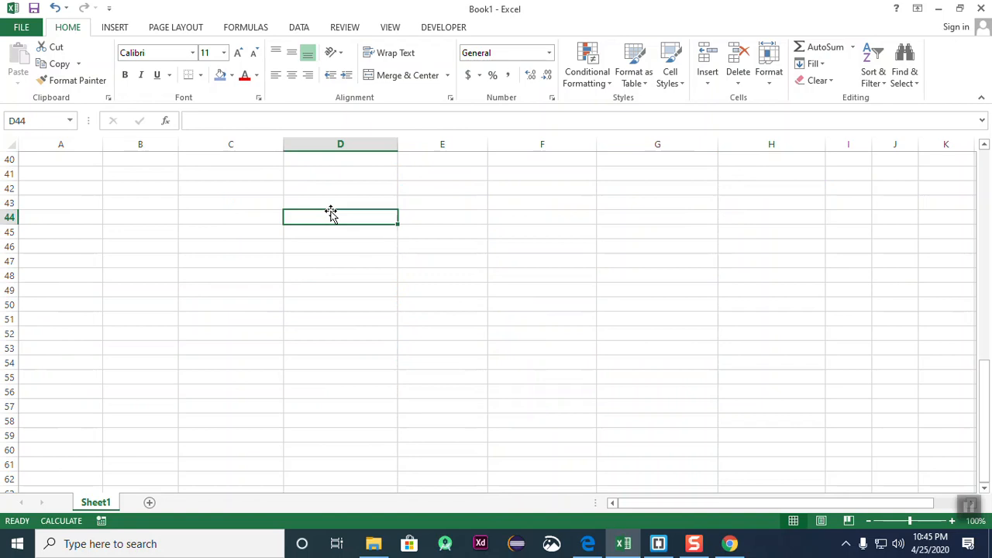
- Enter 1 in cell D44
{"action": "left_click", "coordinate": [449, 216]}
{"action": "left_click", "coordinate": [328, 213]}
{"action": "type", "text": "1"}
{"action": "left_click", "coordinate": [361, 333]}
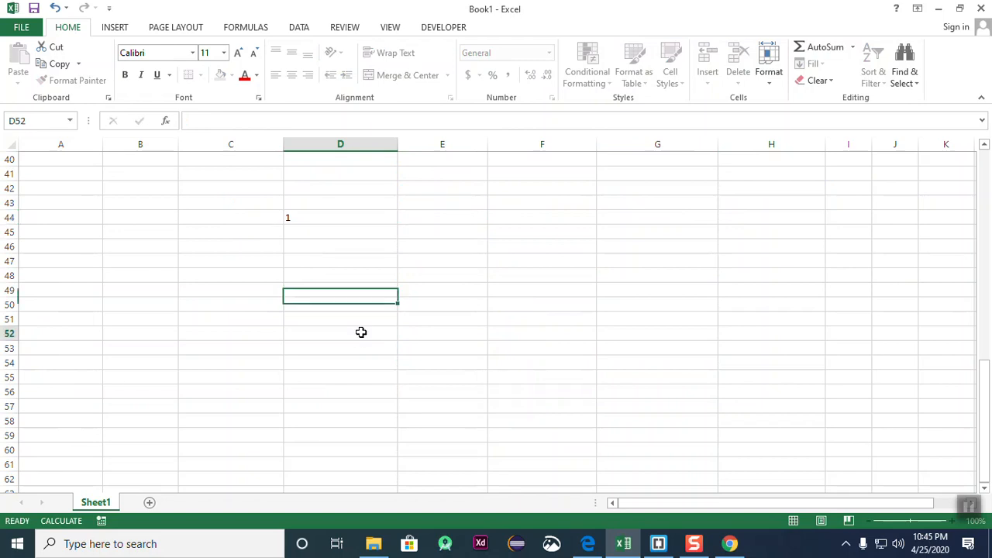
{"action": "left_click_drag", "start_coordinate": [346, 218], "coordinate": [364, 464]}
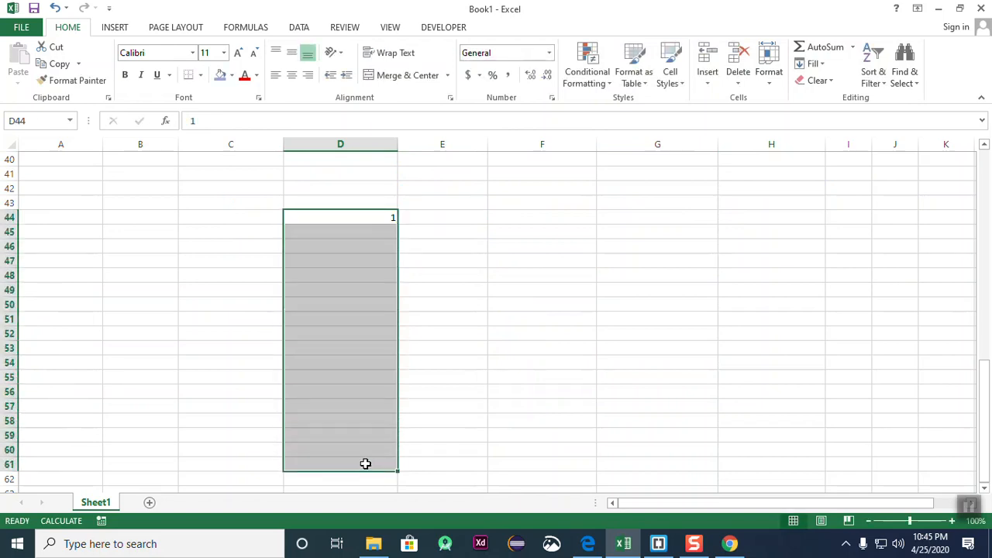
{"action": "left_click", "coordinate": [524, 432]}
{"action": "left_click_drag", "start_coordinate": [341, 217], "coordinate": [381, 451]}
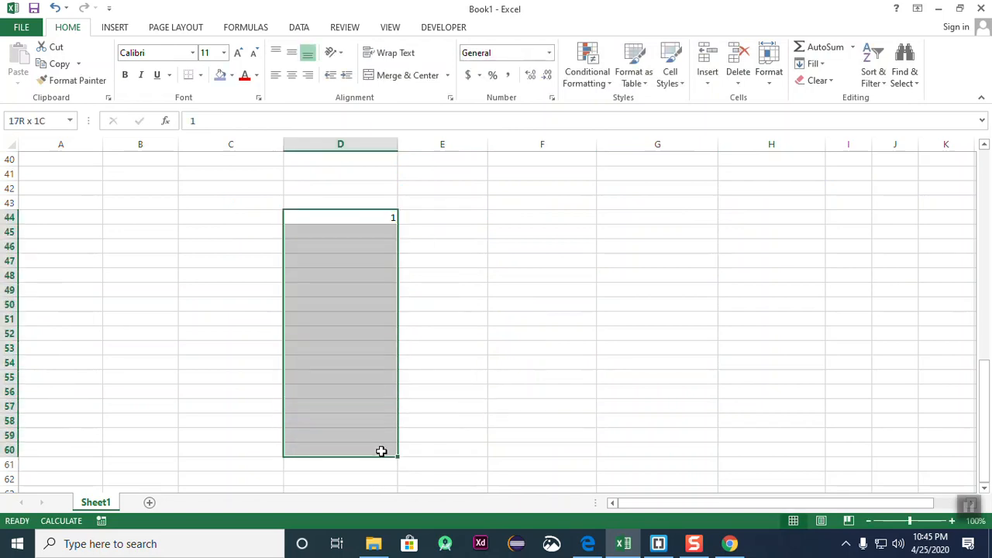
{"action": "left_click", "coordinate": [459, 380]}
- Copy the 1 from D44 down column D to D71 with the fill handle
{"action": "left_click", "coordinate": [377, 221]}
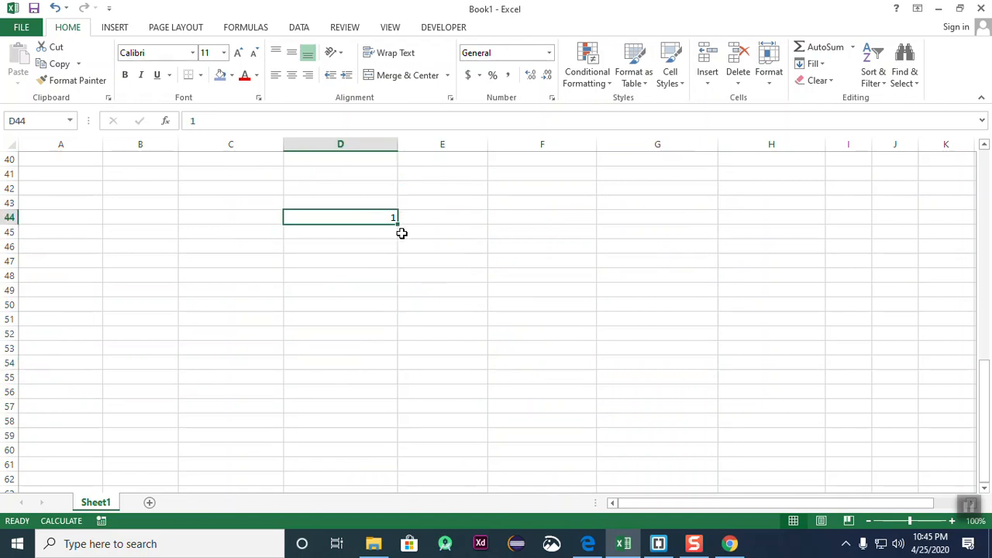
{"action": "left_click", "coordinate": [392, 255]}
{"action": "left_click", "coordinate": [369, 219]}
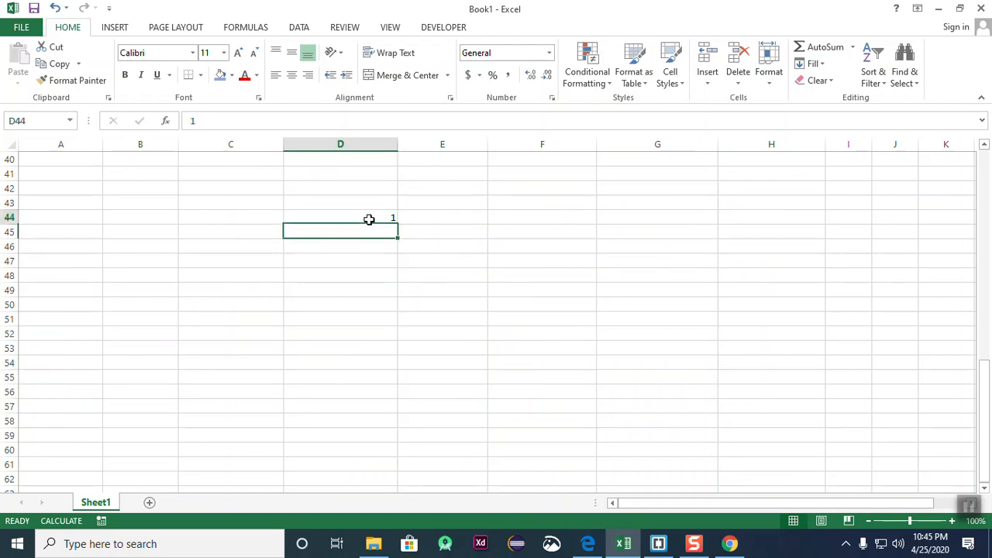
{"action": "left_click", "coordinate": [415, 274]}
{"action": "left_click", "coordinate": [374, 221]}
{"action": "left_click", "coordinate": [400, 270]}
{"action": "left_click", "coordinate": [364, 221]}
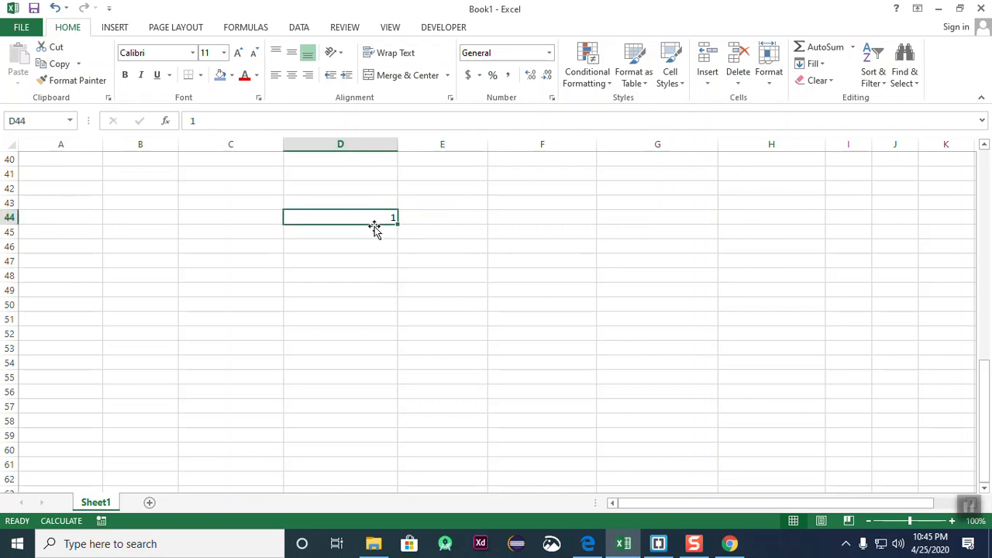
{"action": "left_click", "coordinate": [385, 243]}
{"action": "left_click", "coordinate": [381, 218]}
{"action": "left_click", "coordinate": [407, 260]}
{"action": "left_click", "coordinate": [375, 224]}
{"action": "left_click_drag", "start_coordinate": [397, 223], "coordinate": [409, 520]}
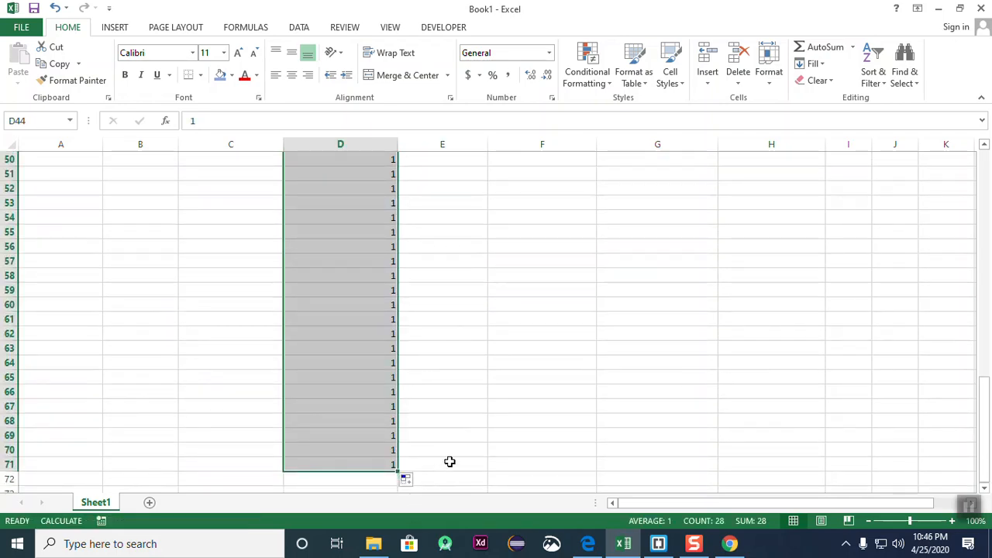
{"action": "scroll", "coordinate": [450, 461], "scroll_direction": "up", "scroll_amount": 5}
{"action": "scroll", "coordinate": [393, 422], "scroll_direction": "down", "scroll_amount": 8}
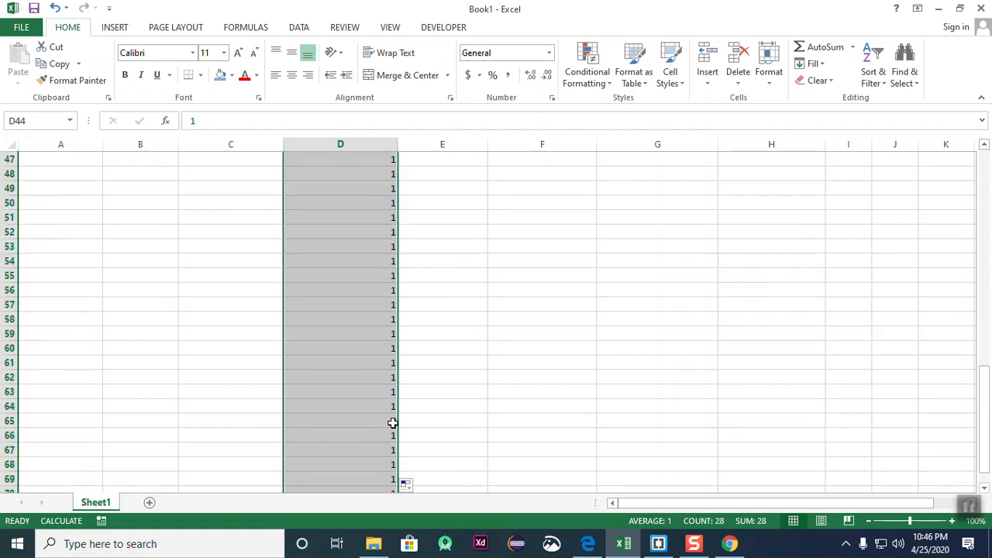
{"action": "scroll", "coordinate": [393, 423], "scroll_direction": "up", "scroll_amount": 11}
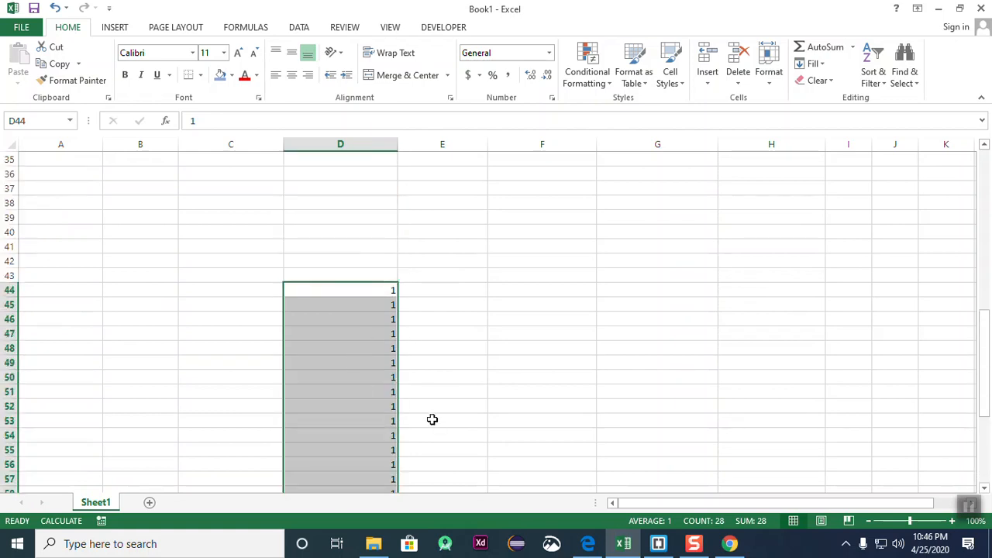
{"action": "scroll", "coordinate": [432, 419], "scroll_direction": "down", "scroll_amount": 8}
{"action": "scroll", "coordinate": [433, 419], "scroll_direction": "down", "scroll_amount": 2}
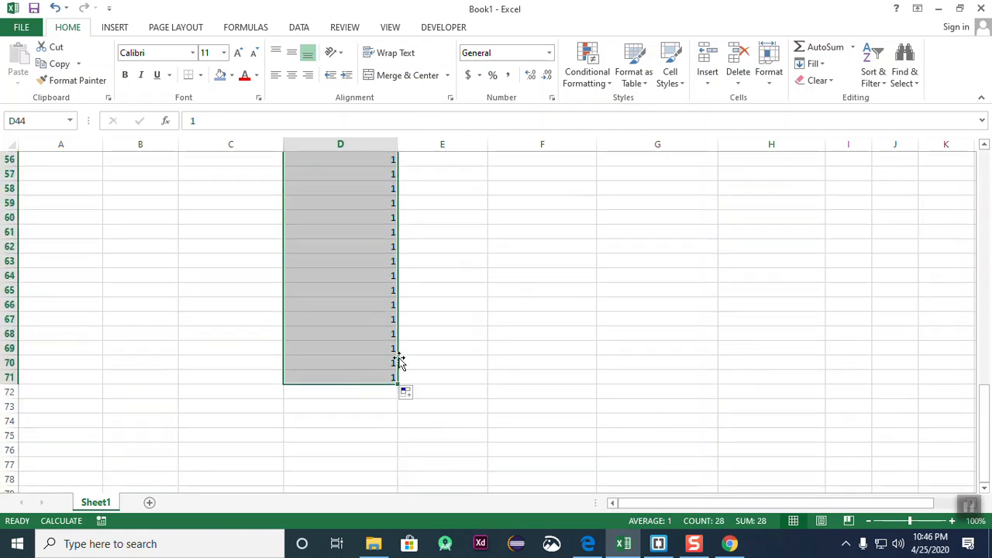
- Switch the fill to Fill Series so D44:D71 counts 1 to 28
{"action": "left_click", "coordinate": [410, 394]}
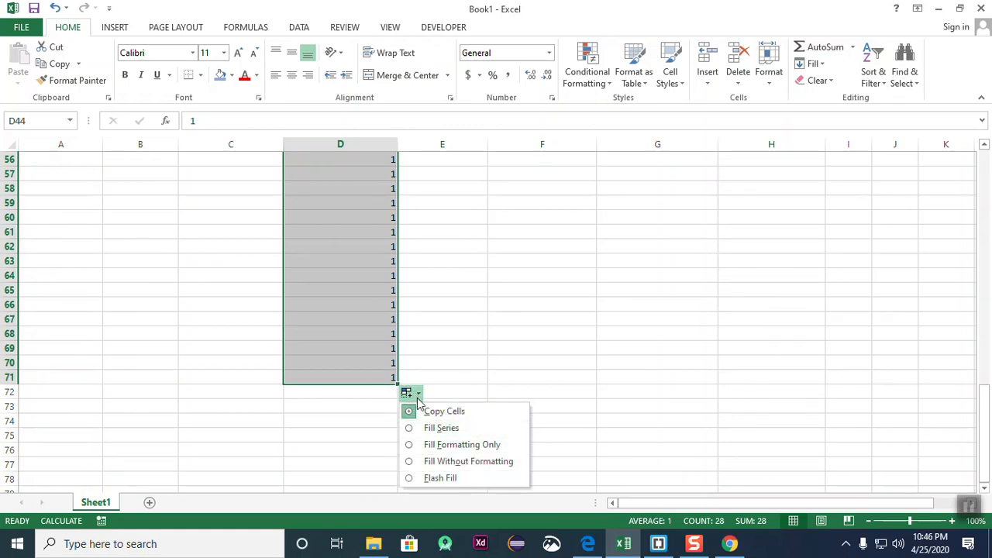
{"action": "left_click", "coordinate": [441, 429]}
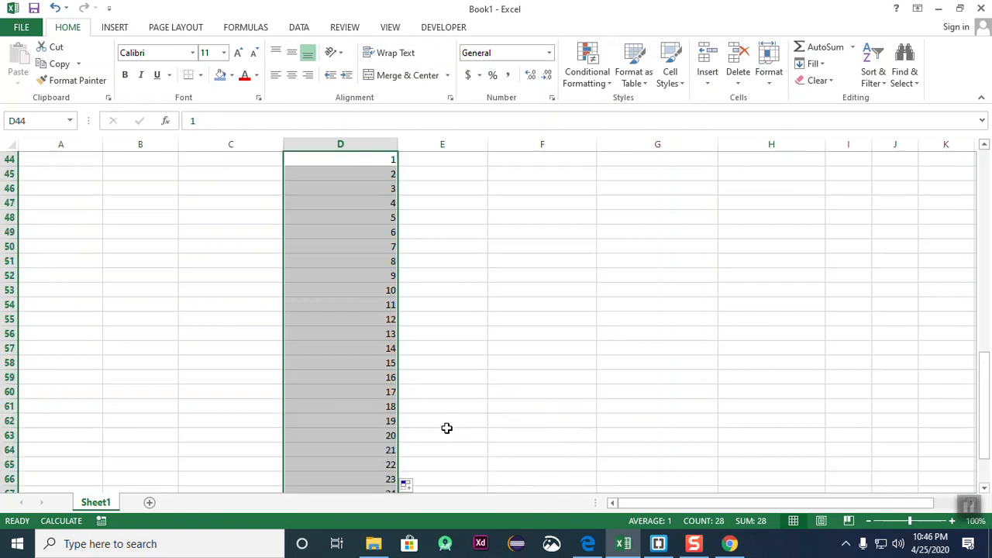
{"action": "left_click", "coordinate": [446, 428]}
{"action": "scroll", "coordinate": [445, 427], "scroll_direction": "up", "scroll_amount": 4}
{"action": "scroll", "coordinate": [445, 427], "scroll_direction": "down", "scroll_amount": 5}
{"action": "scroll", "coordinate": [444, 428], "scroll_direction": "down", "scroll_amount": 2}
{"action": "scroll", "coordinate": [444, 428], "scroll_direction": "up", "scroll_amount": 8}
- Fill D44 across to J44 as a series counting 1 to 7
{"action": "left_click", "coordinate": [480, 349]}
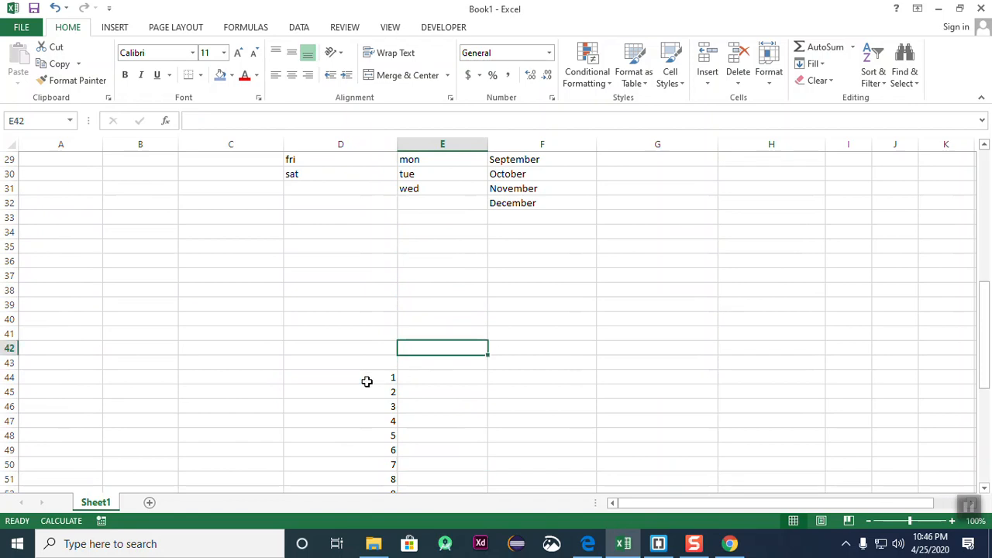
{"action": "left_click", "coordinate": [367, 381]}
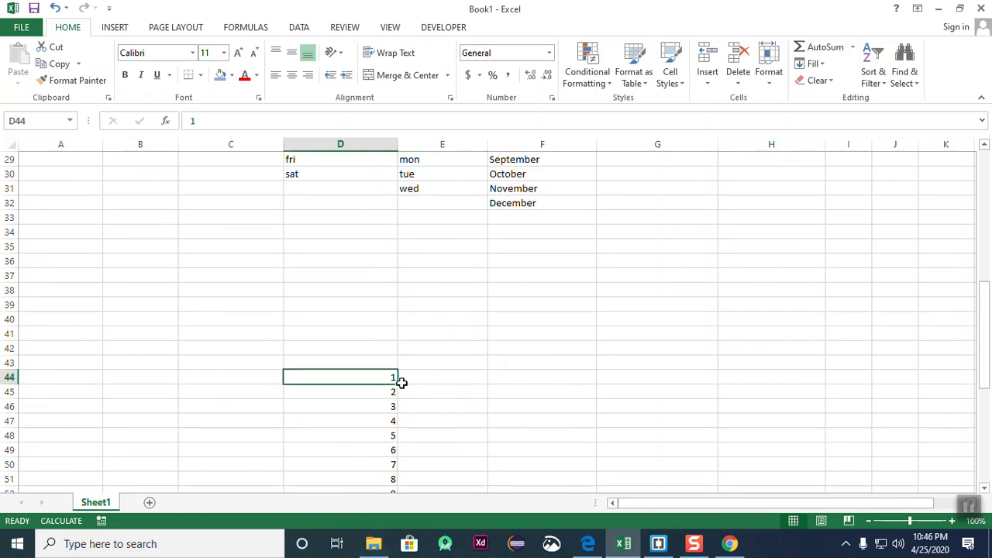
{"action": "left_click", "coordinate": [400, 389]}
{"action": "left_click", "coordinate": [395, 380]}
{"action": "left_click_drag", "start_coordinate": [397, 385], "coordinate": [918, 364]}
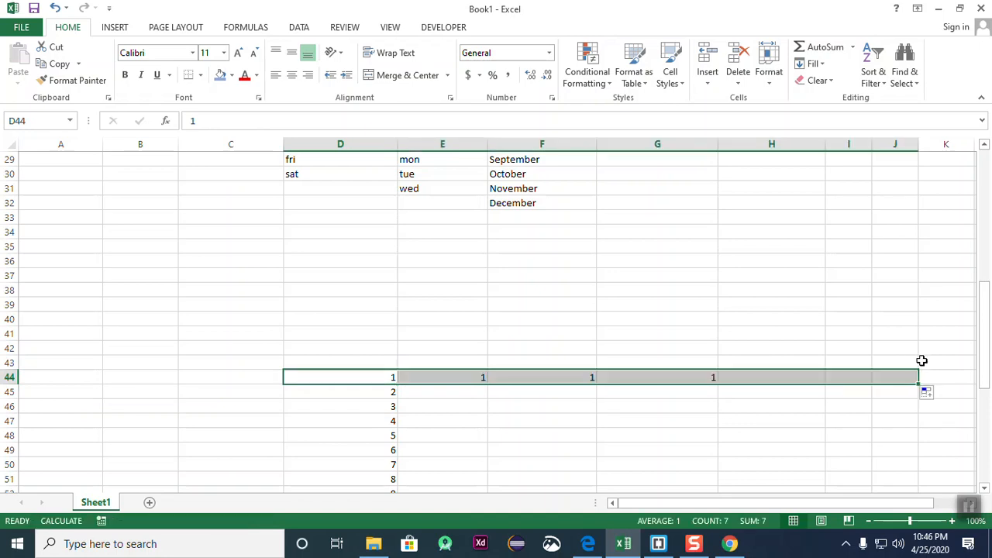
{"action": "left_click", "coordinate": [940, 396]}
{"action": "left_click", "coordinate": [897, 430]}
{"action": "left_click", "coordinate": [835, 422]}
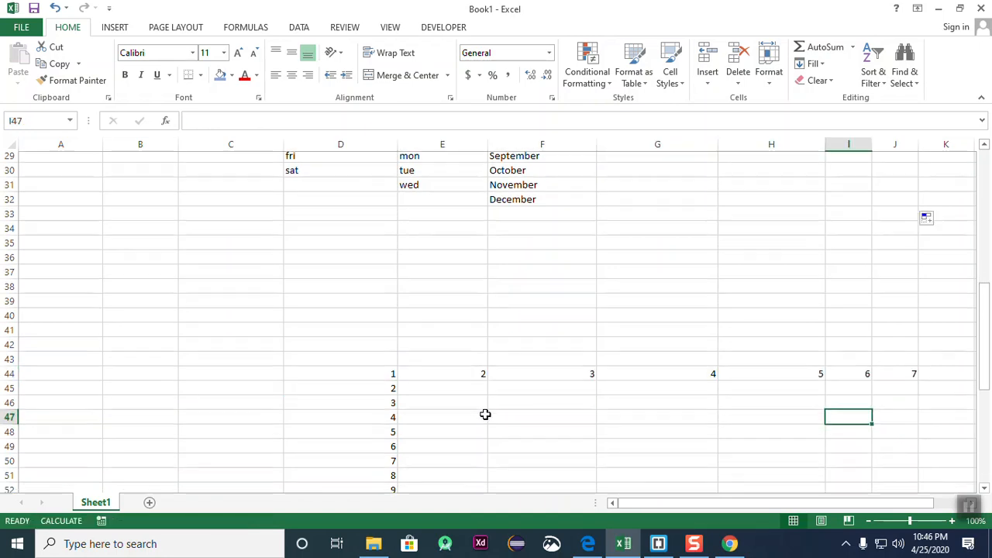
{"action": "scroll", "coordinate": [485, 414], "scroll_direction": "down", "scroll_amount": 5}
{"action": "scroll", "coordinate": [295, 275], "scroll_direction": "up", "scroll_amount": 7}
{"action": "scroll", "coordinate": [302, 277], "scroll_direction": "down", "scroll_amount": 4}
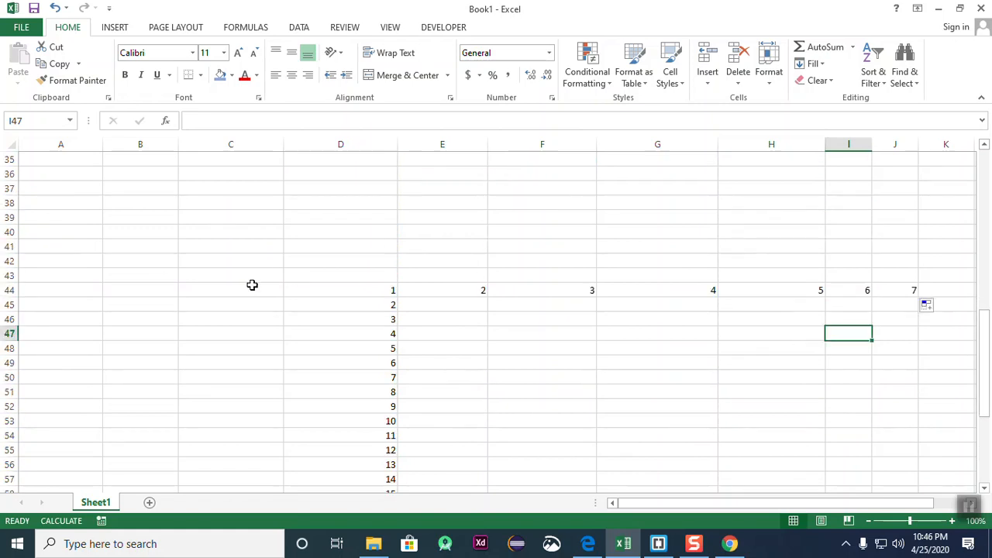
{"action": "left_click", "coordinate": [200, 287]}
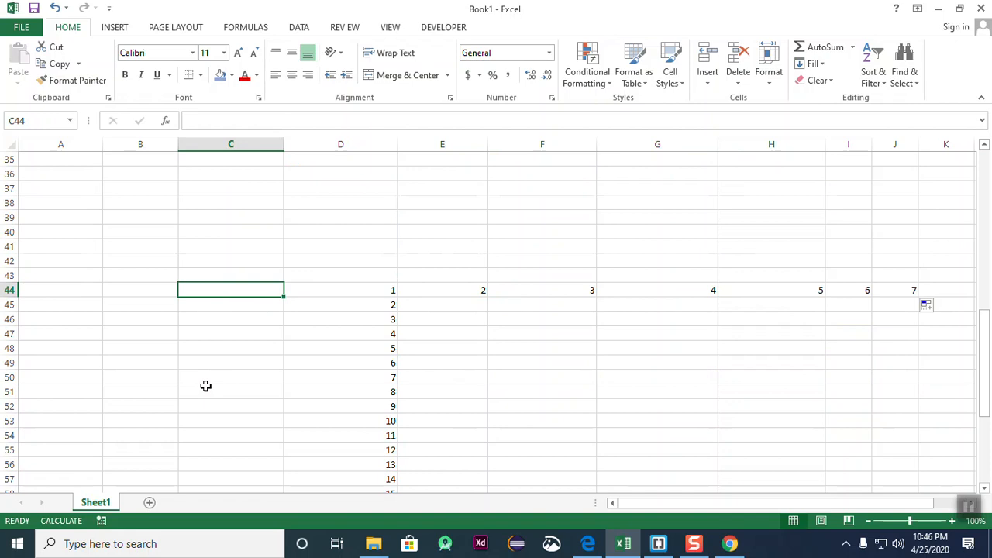
- Enter 1 and 2 in C44:C45 and extend the series down to 16 in C59
{"action": "type", "text": "1"}
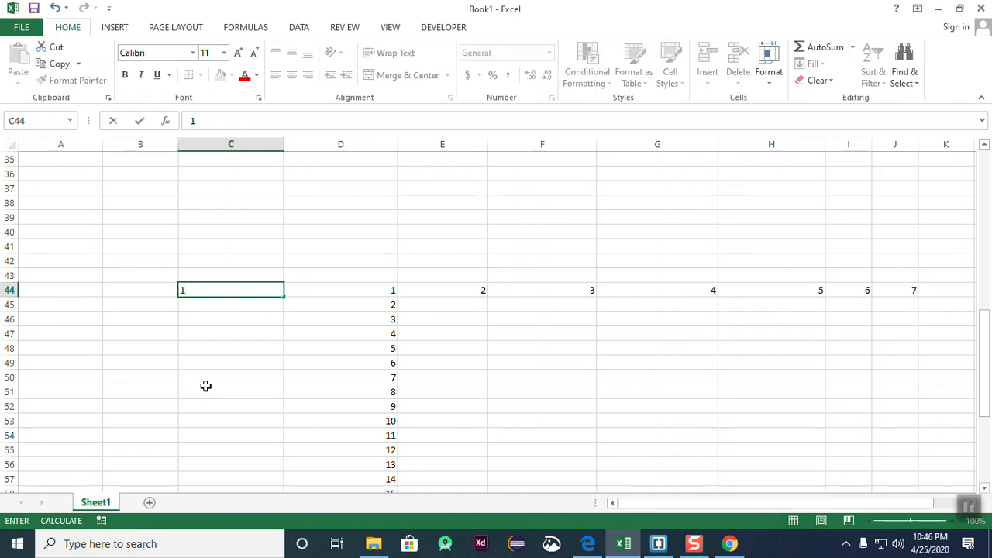
{"action": "key", "text": "Return"}
{"action": "type", "text": "2"}
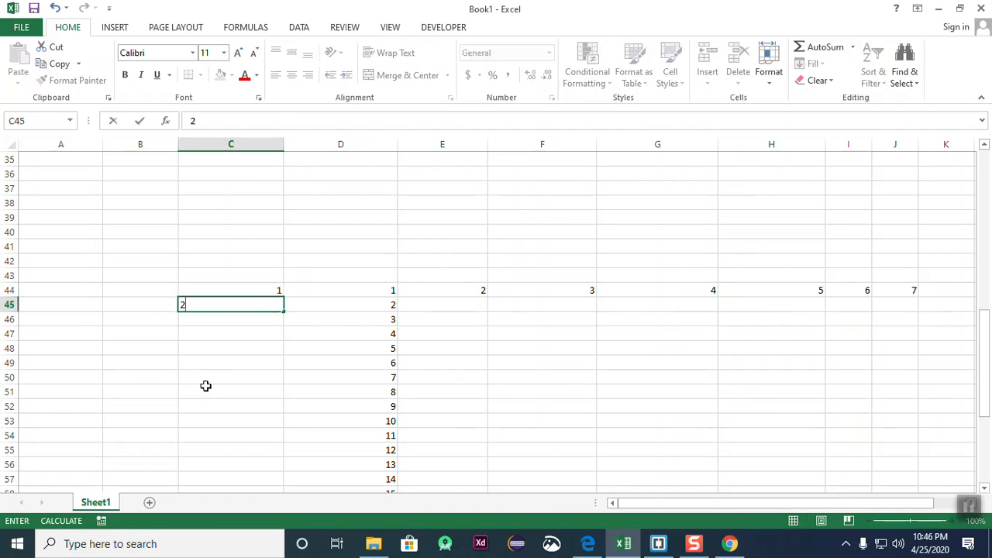
{"action": "left_click", "coordinate": [284, 350]}
{"action": "left_click_drag", "start_coordinate": [264, 288], "coordinate": [281, 474]}
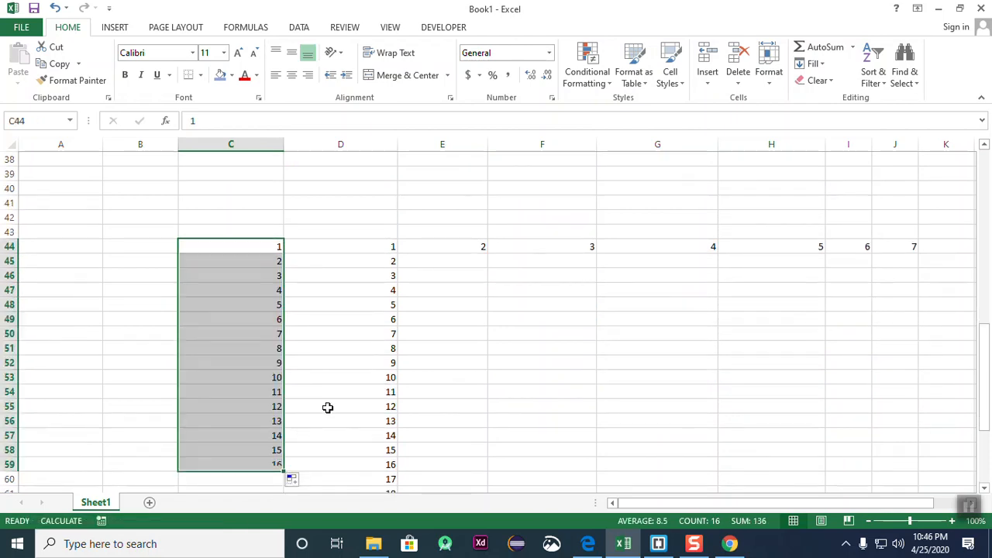
{"action": "left_click", "coordinate": [328, 407]}
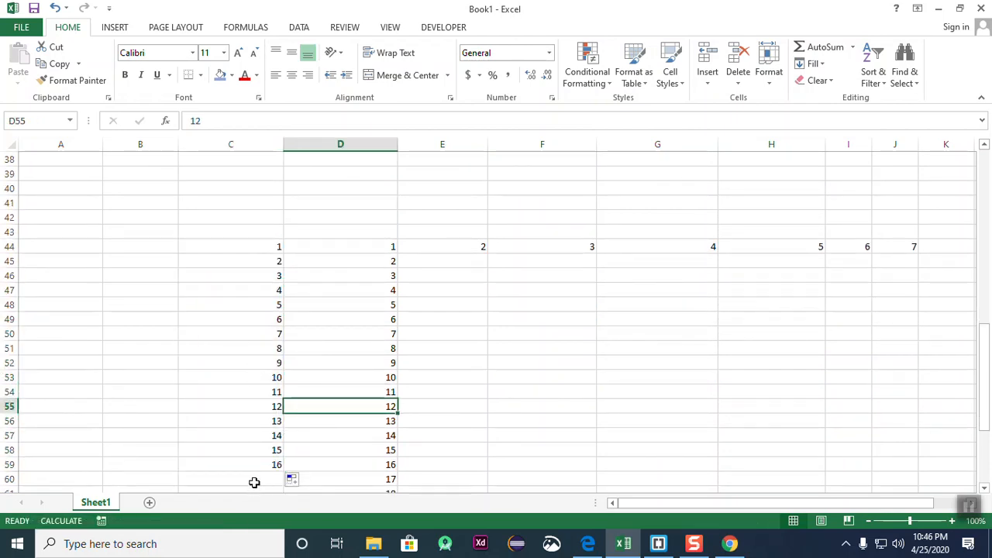
- Review the new column C numbers and select cell F47
{"action": "left_click", "coordinate": [361, 333]}
{"action": "left_click_drag", "start_coordinate": [252, 265], "coordinate": [261, 476]}
{"action": "left_click", "coordinate": [354, 405]}
{"action": "left_click", "coordinate": [321, 289]}
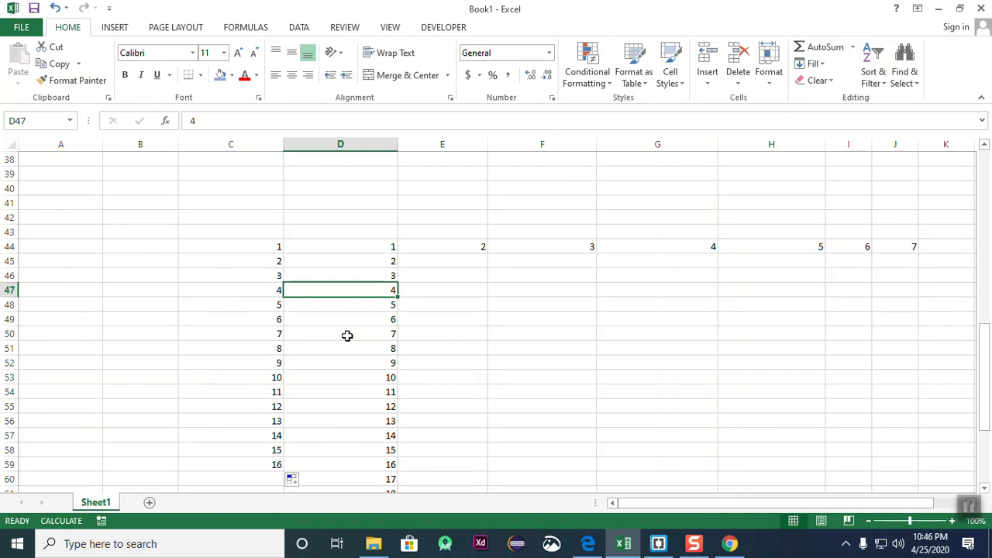
{"action": "left_click", "coordinate": [554, 320]}
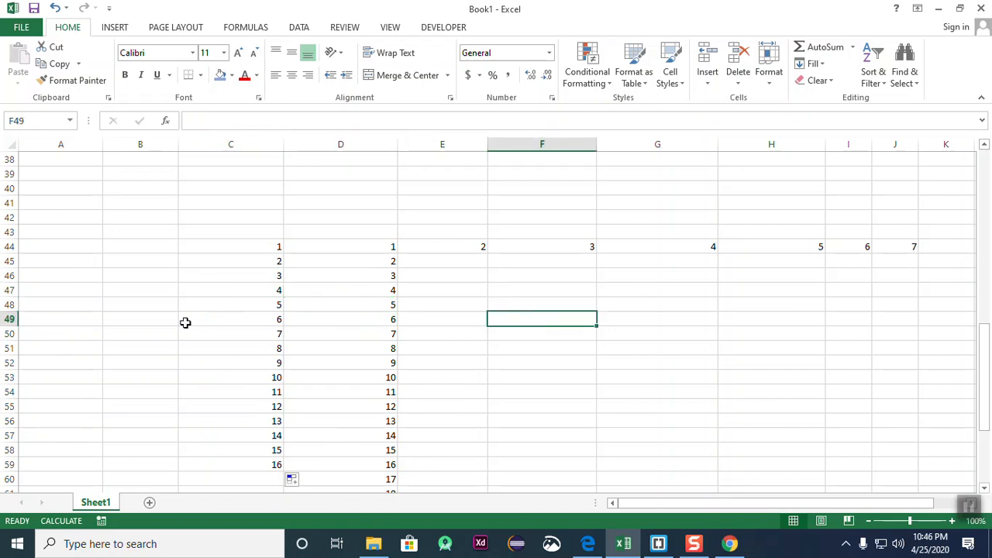
{"action": "left_click", "coordinate": [632, 347]}
{"action": "left_click", "coordinate": [502, 292]}
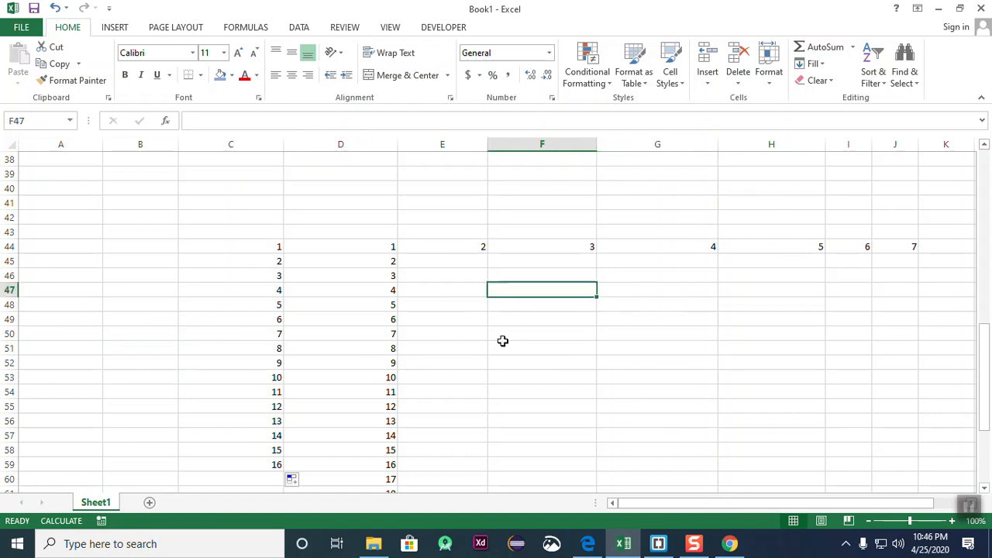
- Enter 1, 3, 5 in F47:F49 and fill odd numbers down to 27 in F60
{"action": "type", "text": "1"}
{"action": "key", "text": "Return"}
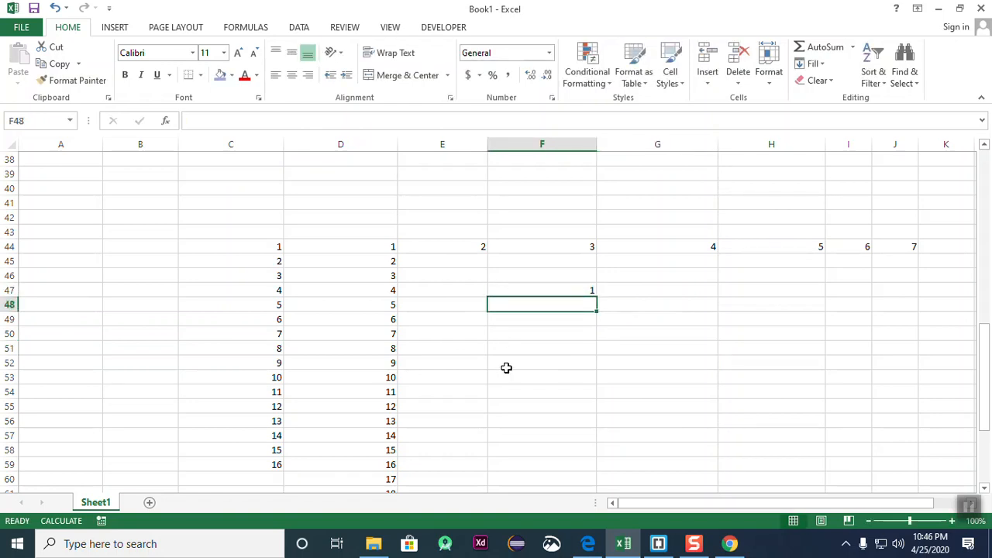
{"action": "type", "text": "3"}
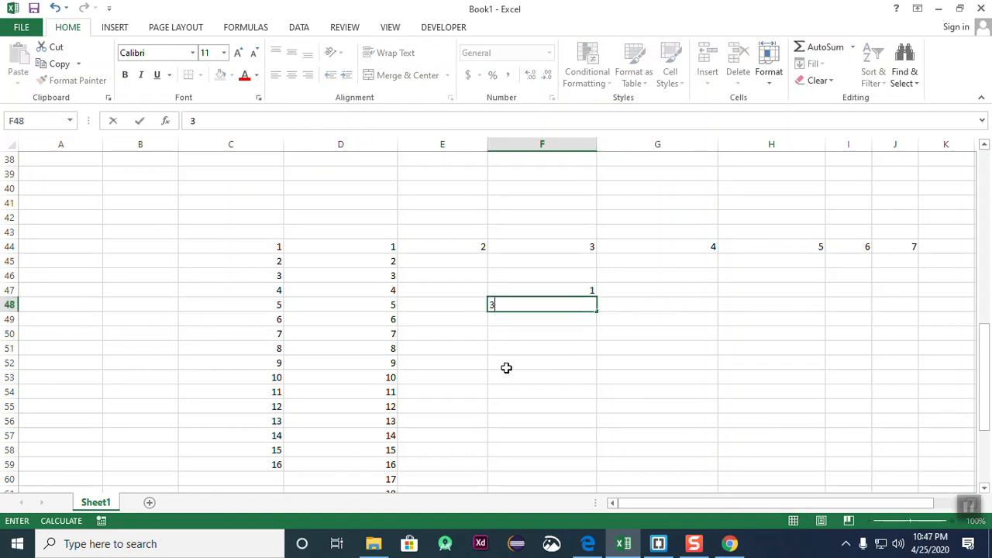
{"action": "key", "text": "Return"}
{"action": "type", "text": "5"}
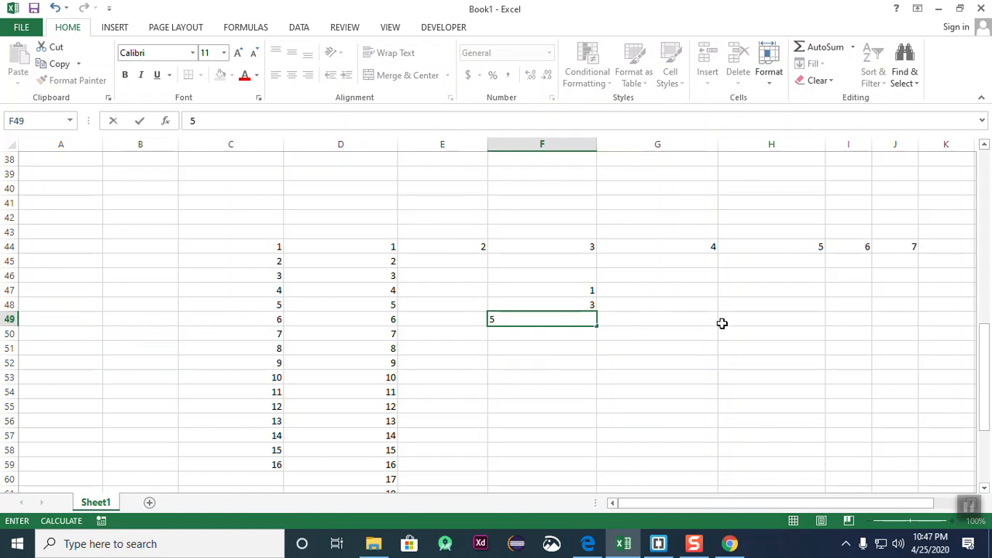
{"action": "left_click", "coordinate": [605, 345]}
{"action": "left_click_drag", "start_coordinate": [579, 295], "coordinate": [599, 416]}
{"action": "left_click", "coordinate": [708, 390]}
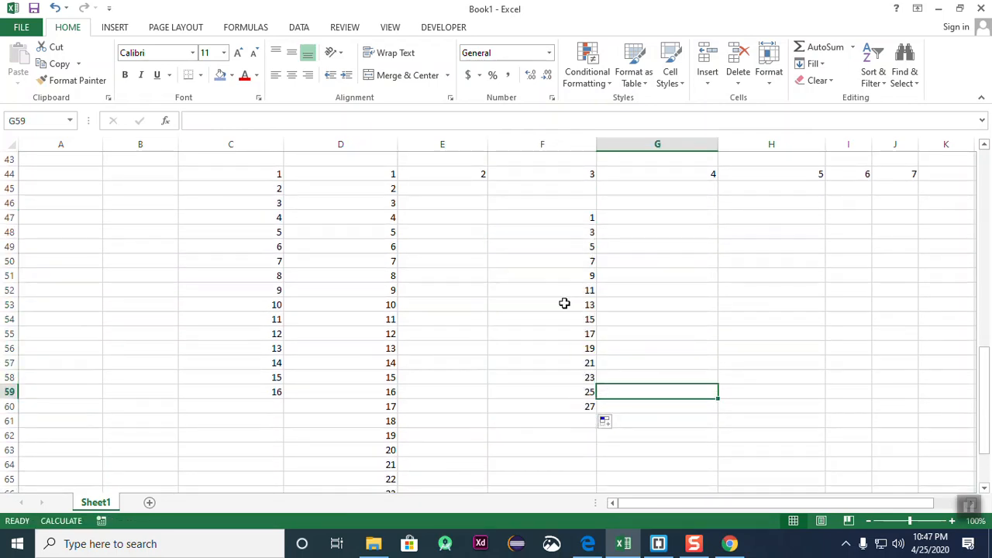
{"action": "left_click", "coordinate": [702, 419]}
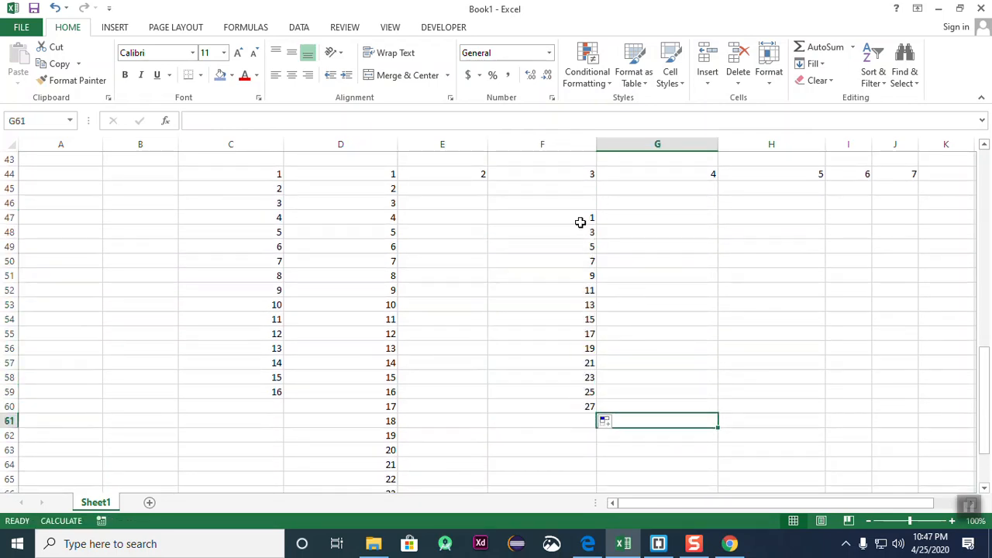
{"action": "left_click", "coordinate": [572, 222]}
- Enter 2 and 4 in G47:G48 and fill even numbers down to 30 in G61
{"action": "left_click", "coordinate": [635, 279]}
{"action": "left_click", "coordinate": [675, 219]}
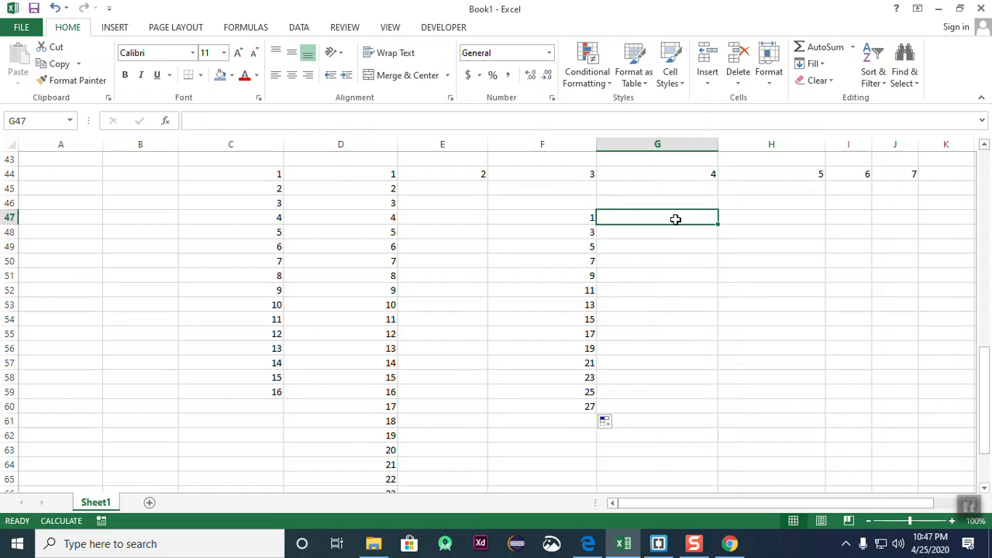
{"action": "type", "text": "2"}
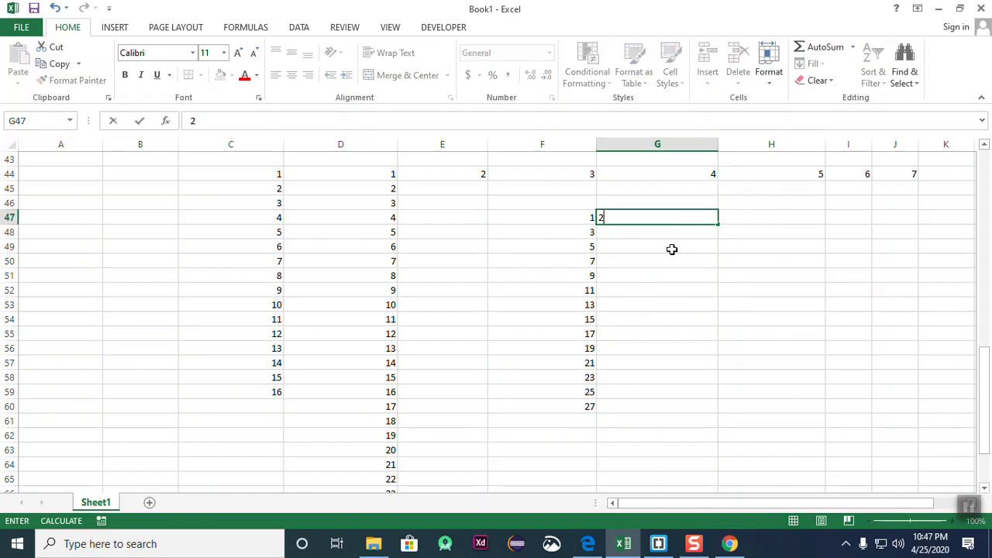
{"action": "key", "text": "Return"}
{"action": "type", "text": "4"}
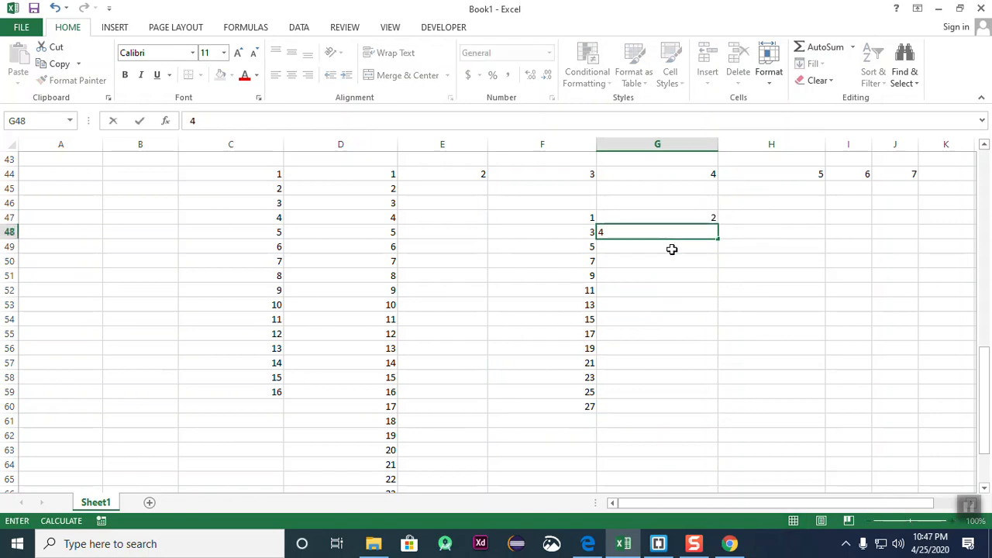
{"action": "left_click", "coordinate": [799, 287]}
{"action": "left_click_drag", "start_coordinate": [673, 217], "coordinate": [732, 426]}
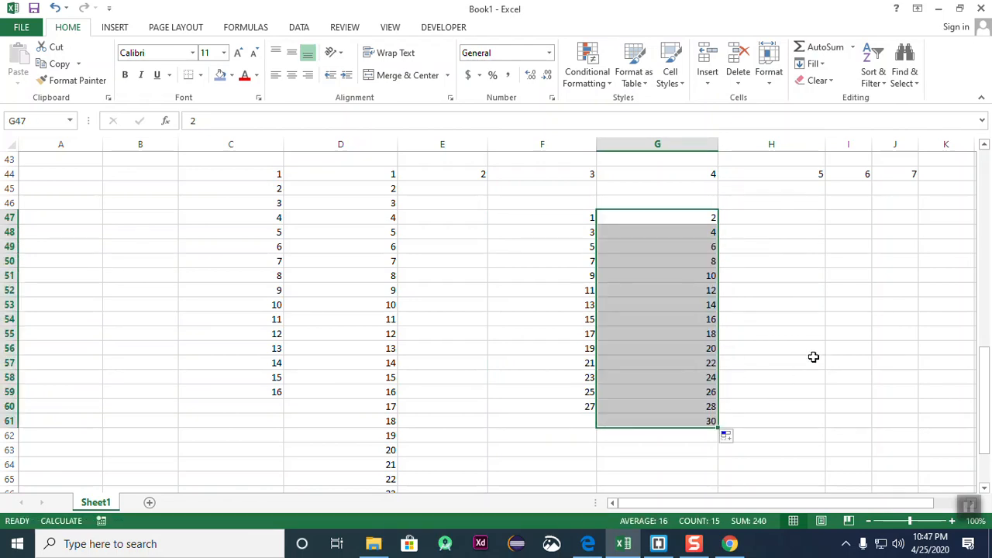
{"action": "left_click", "coordinate": [813, 358]}
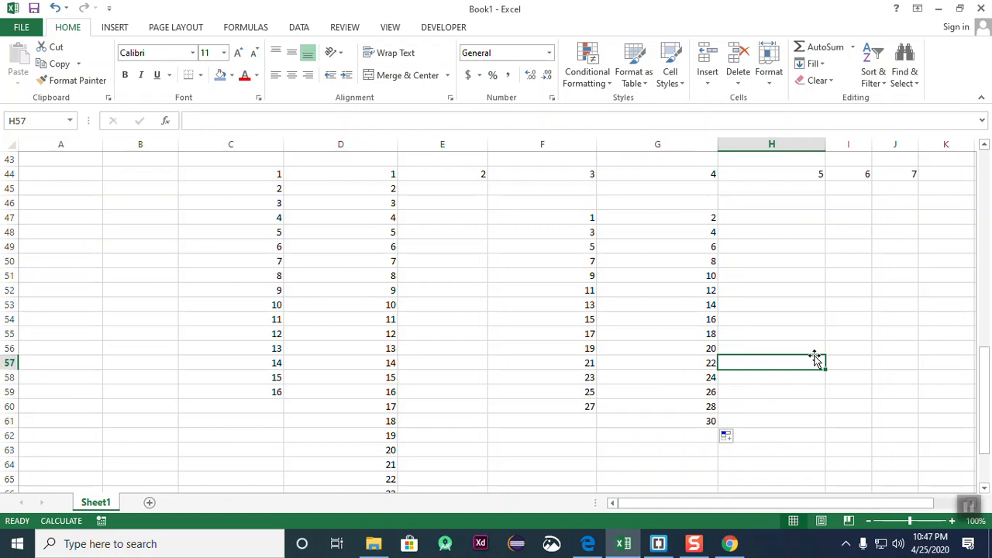
- Enter 1 in cell J50
{"action": "left_click", "coordinate": [893, 262]}
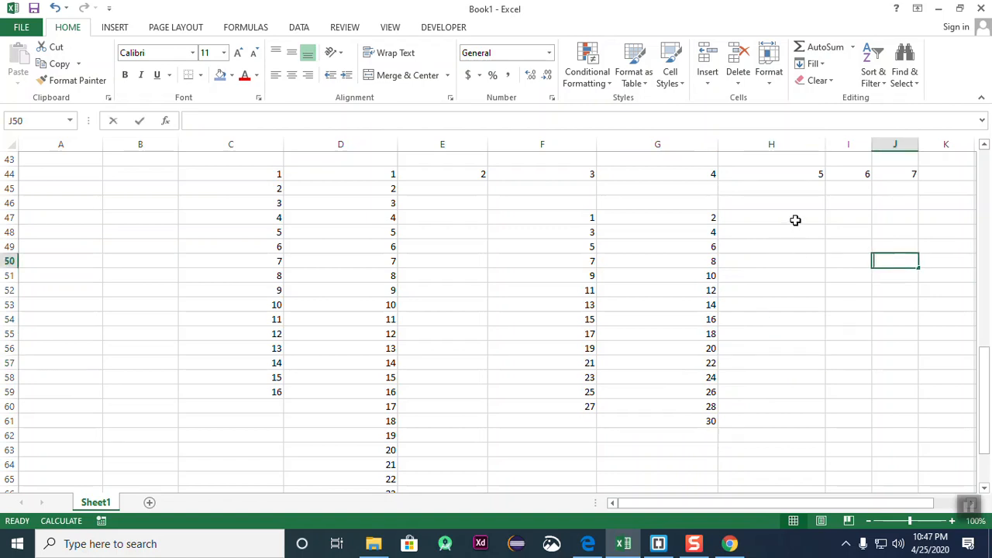
{"action": "type", "text": "1"}
{"action": "left_click", "coordinate": [814, 263]}
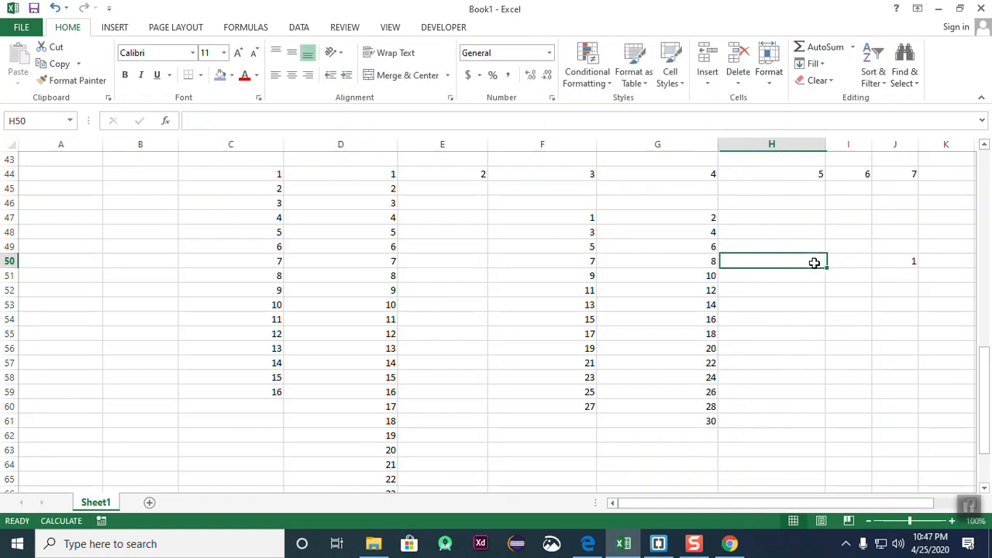
{"action": "left_click", "coordinate": [884, 261]}
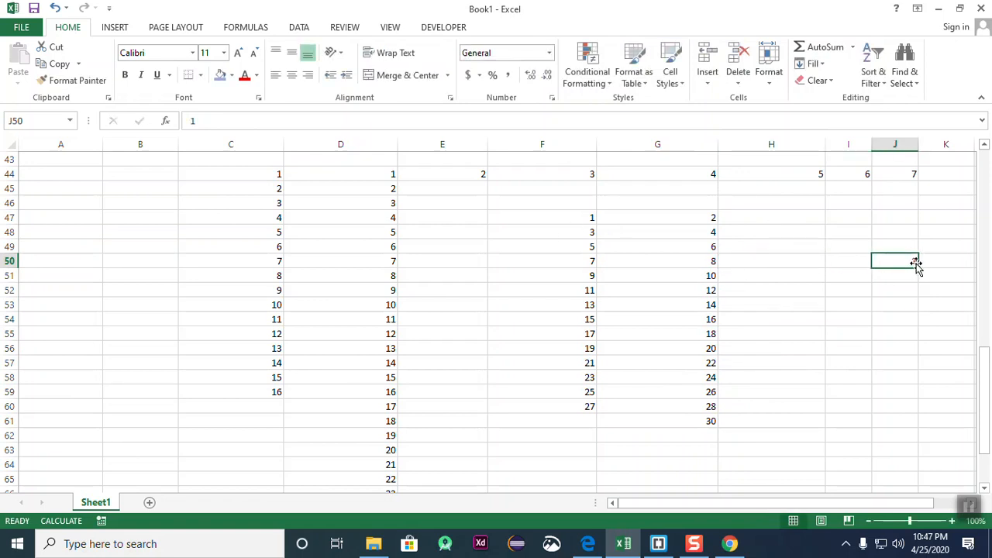
{"action": "left_click", "coordinate": [923, 313]}
- Fill J50:J63 with a linear series from 1 to 14, step value 1
{"action": "left_click_drag", "start_coordinate": [901, 262], "coordinate": [900, 444]}
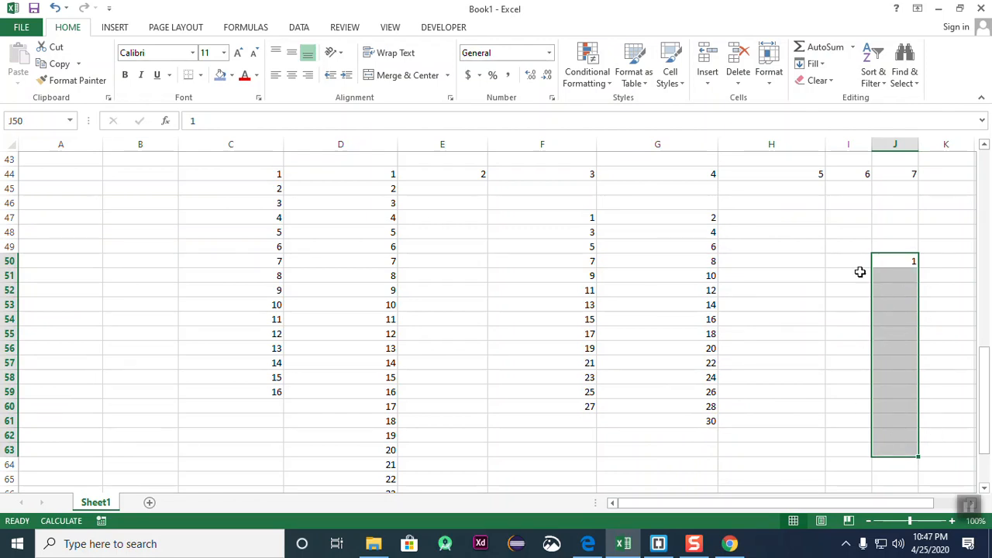
{"action": "left_click", "coordinate": [819, 66]}
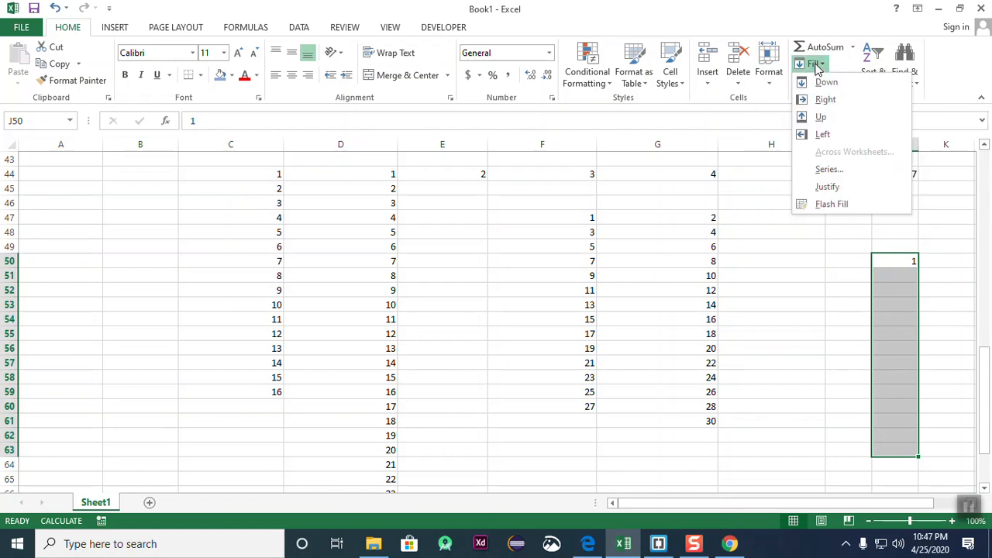
{"action": "left_click", "coordinate": [850, 87]}
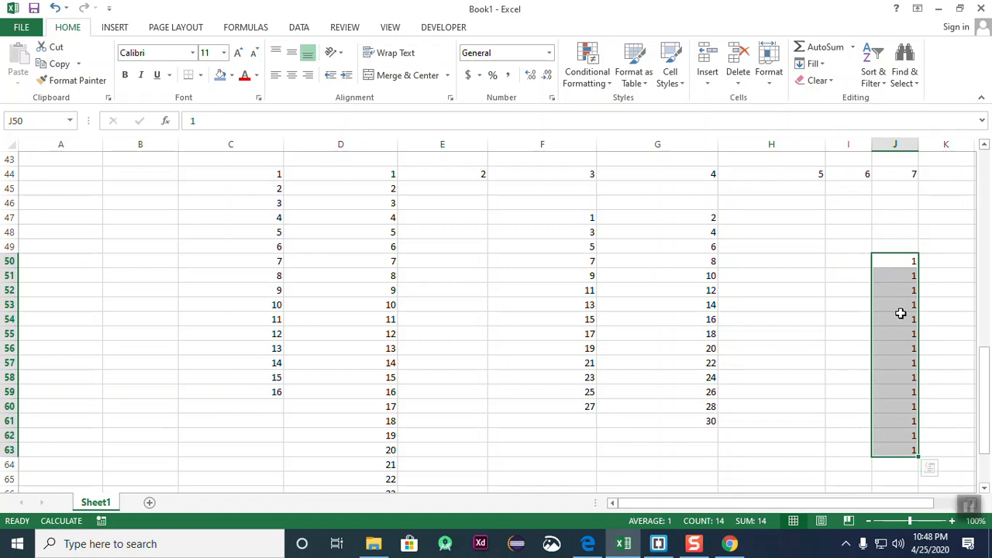
{"action": "key", "text": "ctrl+z"}
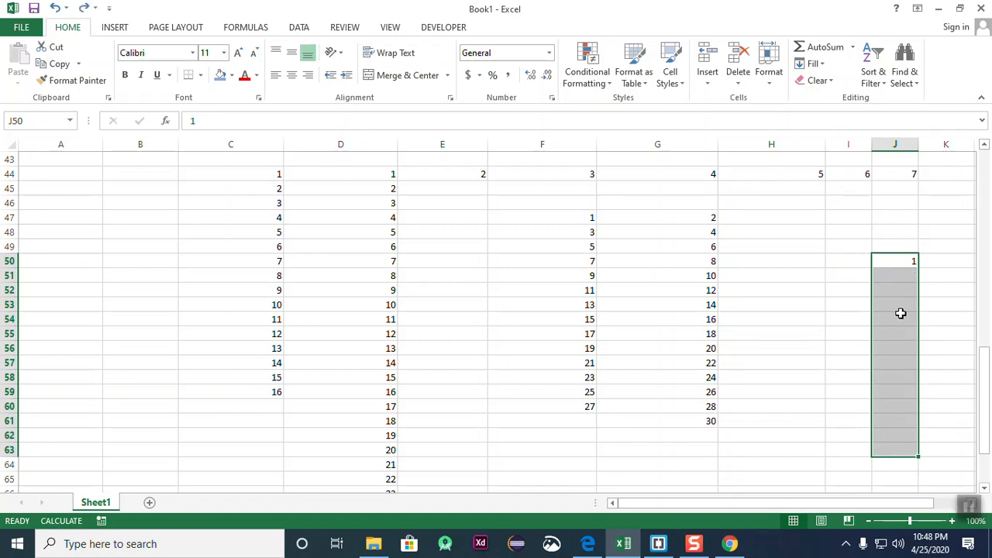
{"action": "left_click", "coordinate": [812, 64]}
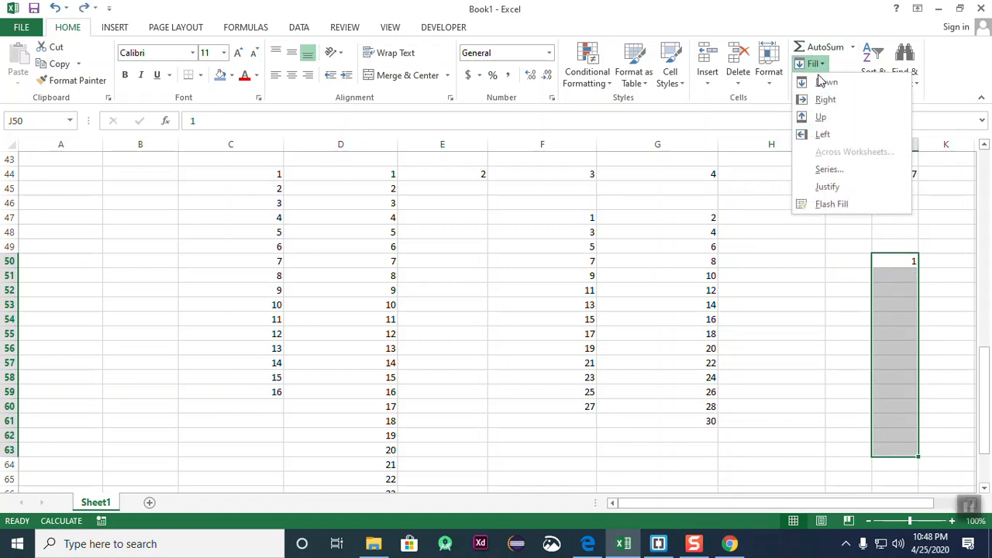
{"action": "left_click", "coordinate": [831, 170]}
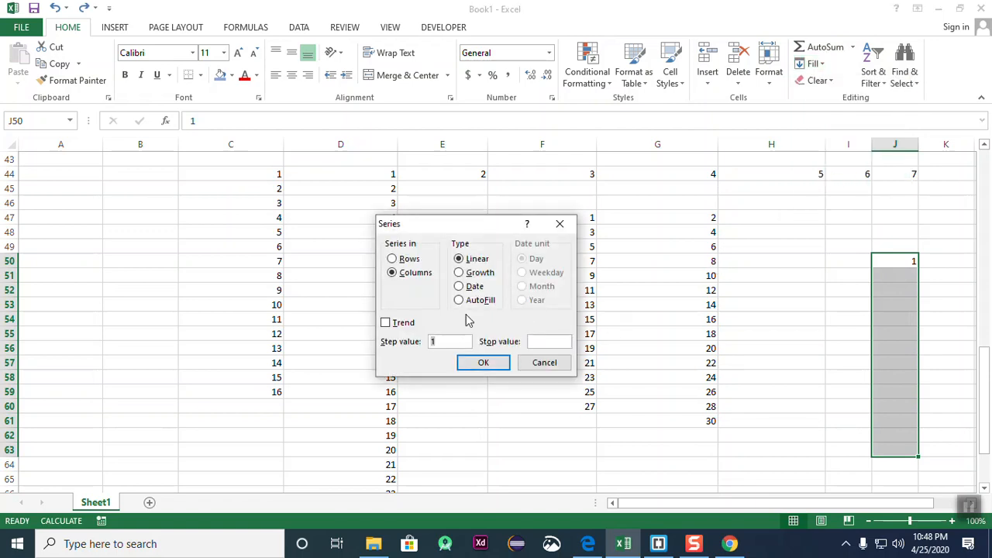
{"action": "left_click", "coordinate": [483, 362]}
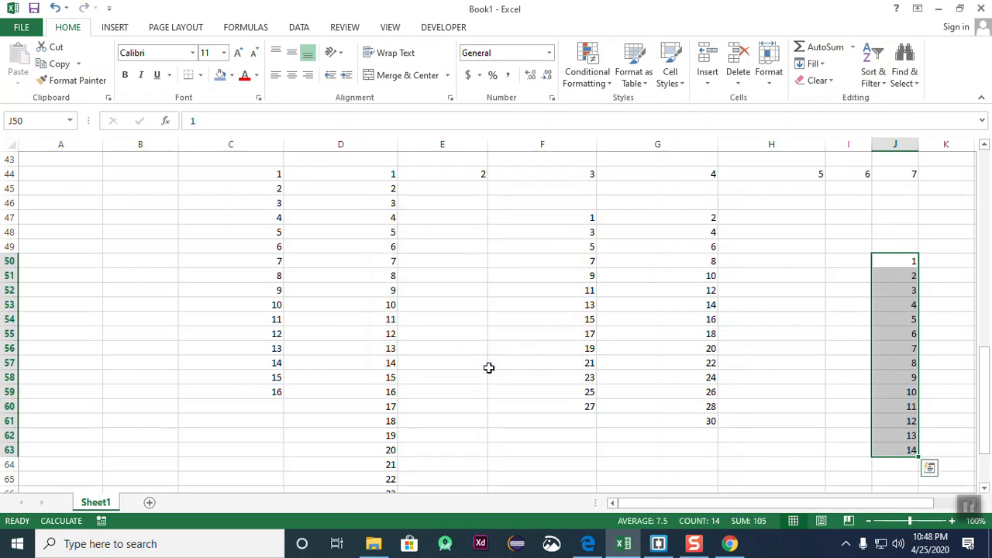
- Review the new 1–14 numbers in column J
{"action": "left_click", "coordinate": [932, 420]}
{"action": "left_click", "coordinate": [890, 252]}
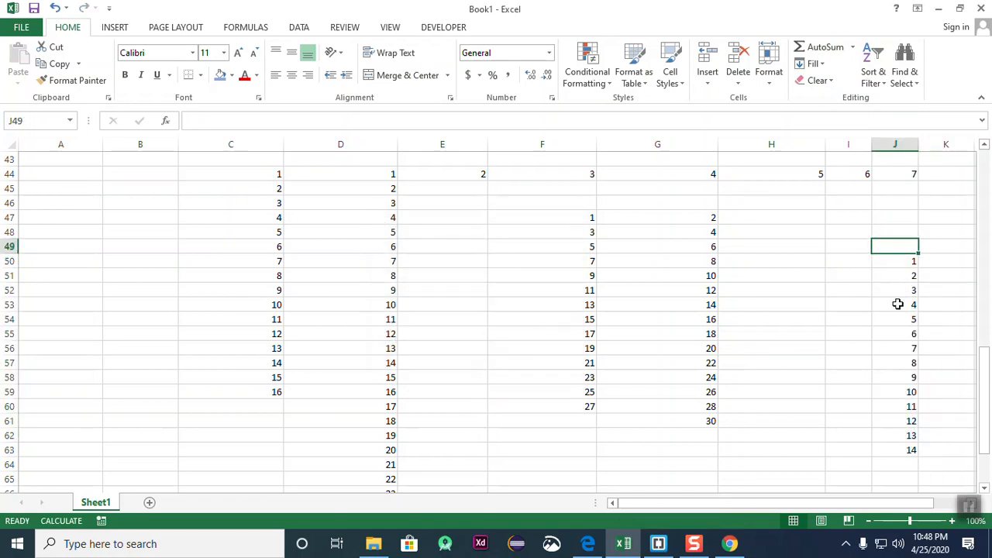
{"action": "left_click", "coordinate": [899, 462]}
{"action": "left_click", "coordinate": [893, 262]}
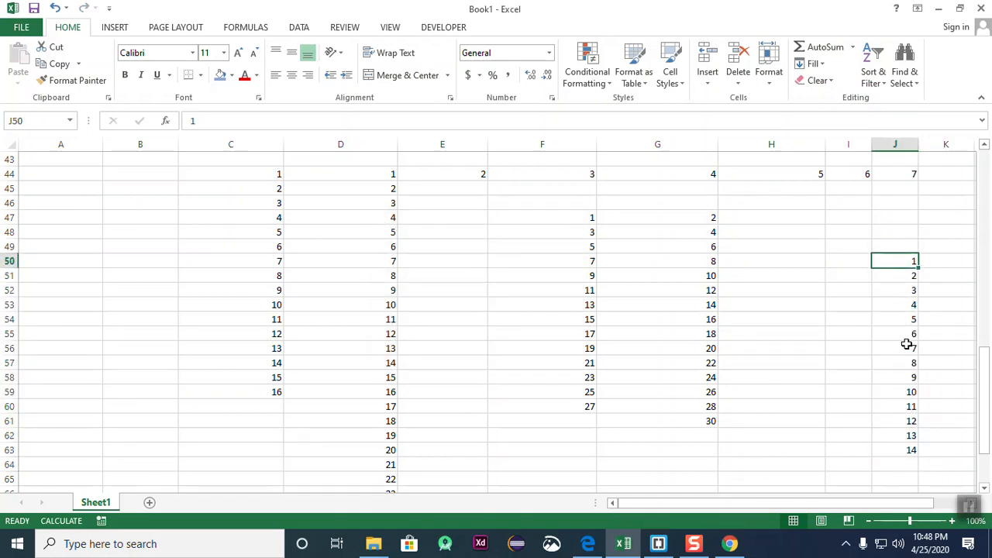
{"action": "left_click", "coordinate": [911, 449]}
{"action": "left_click", "coordinate": [940, 420]}
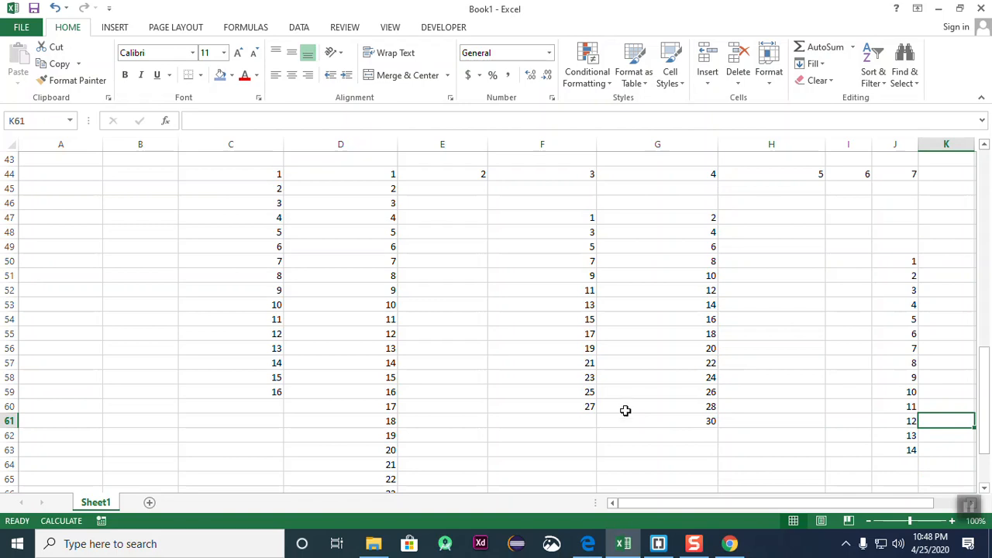
- Scroll down and choose an empty area below row 76 for a new table
{"action": "left_click", "coordinate": [566, 319]}
{"action": "scroll", "coordinate": [573, 357], "scroll_direction": "down", "scroll_amount": 11}
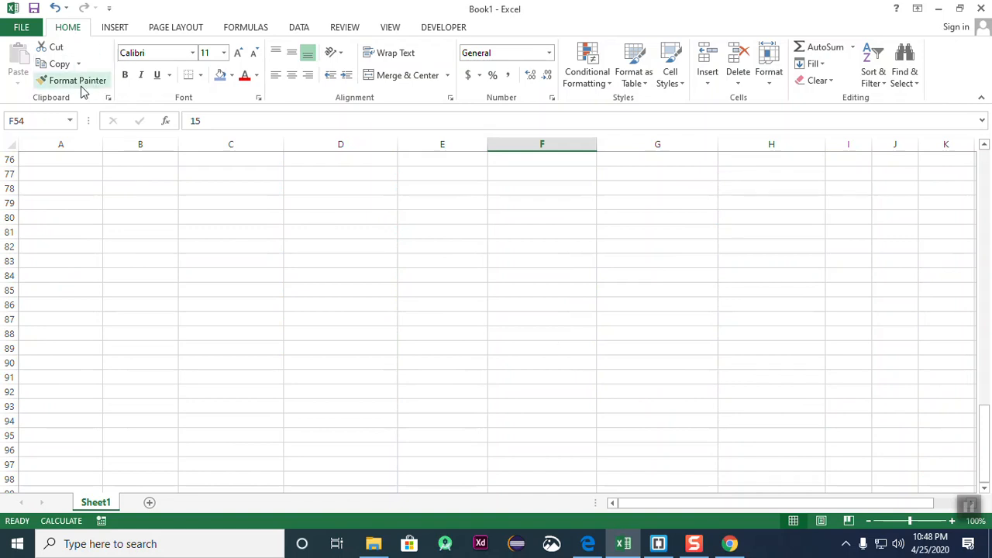
{"action": "left_click", "coordinate": [216, 231]}
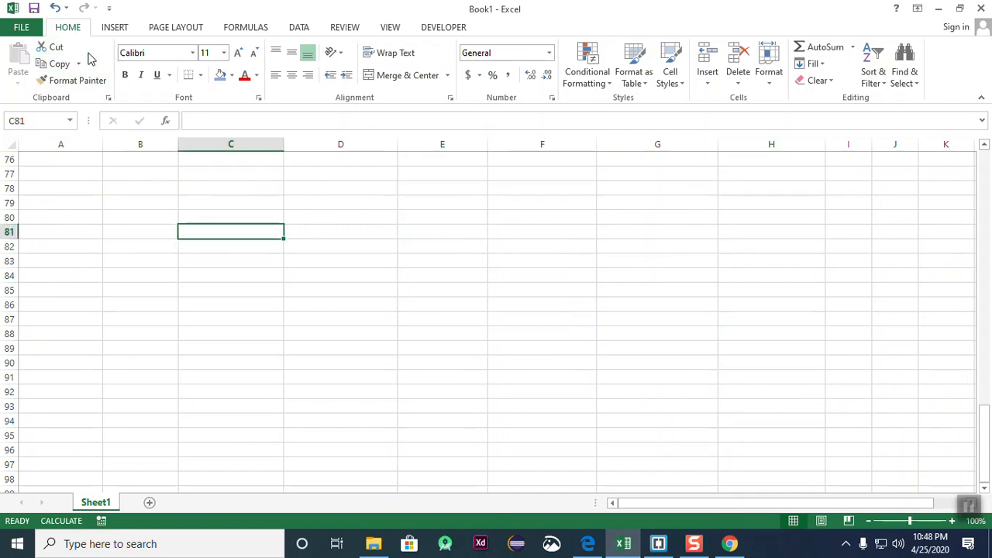
{"action": "left_click", "coordinate": [454, 295]}
{"action": "left_click", "coordinate": [199, 215]}
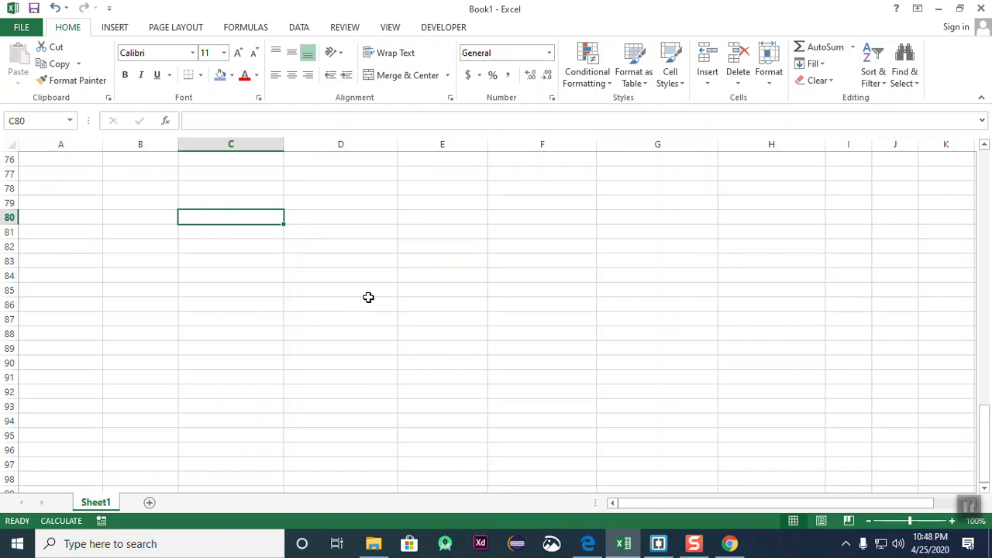
{"action": "left_click", "coordinate": [368, 297]}
{"action": "left_click_drag", "start_coordinate": [159, 172], "coordinate": [542, 319]}
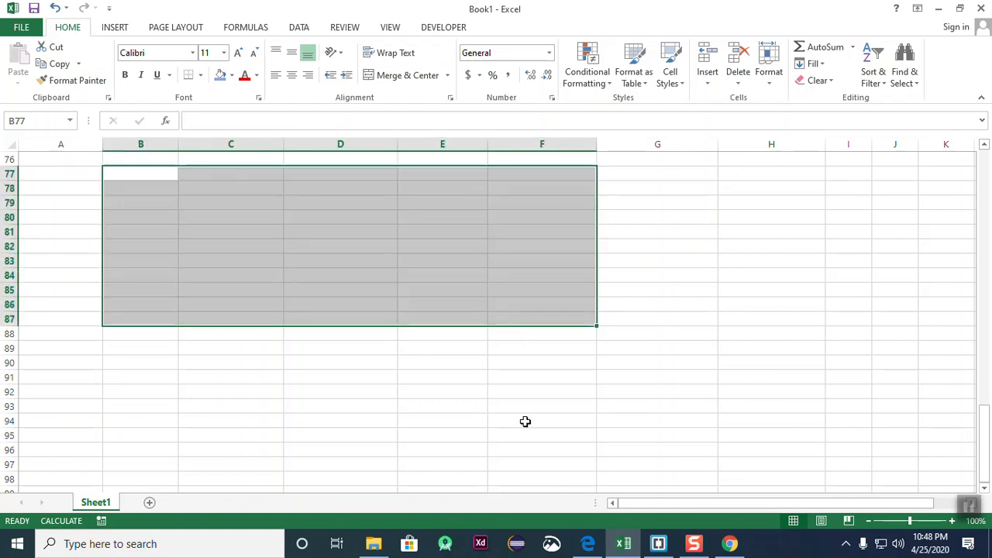
{"action": "left_click", "coordinate": [524, 413]}
- Enter January in C78 and fill the month headings across to August in J78
{"action": "left_click", "coordinate": [195, 189]}
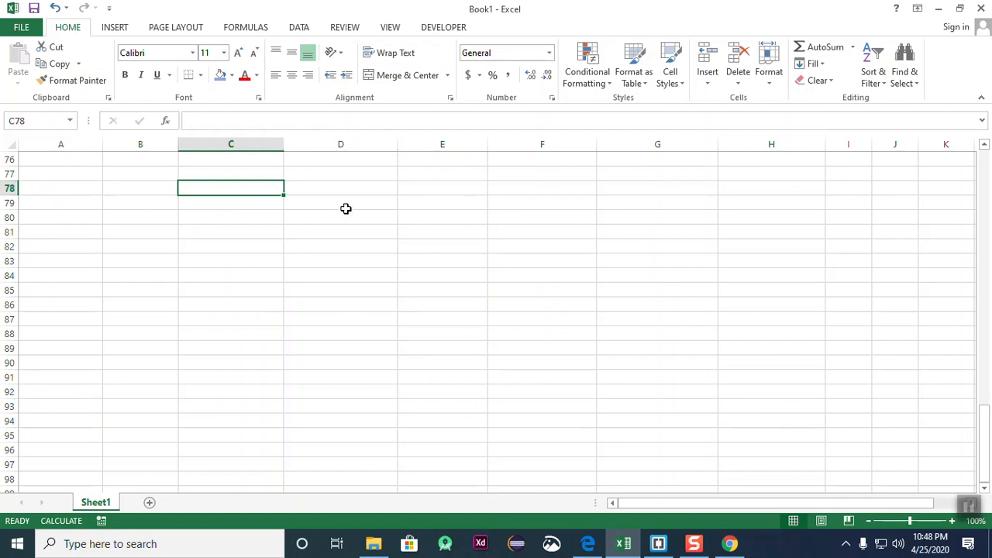
{"action": "type", "text": "January"}
{"action": "key", "text": "Tab"}
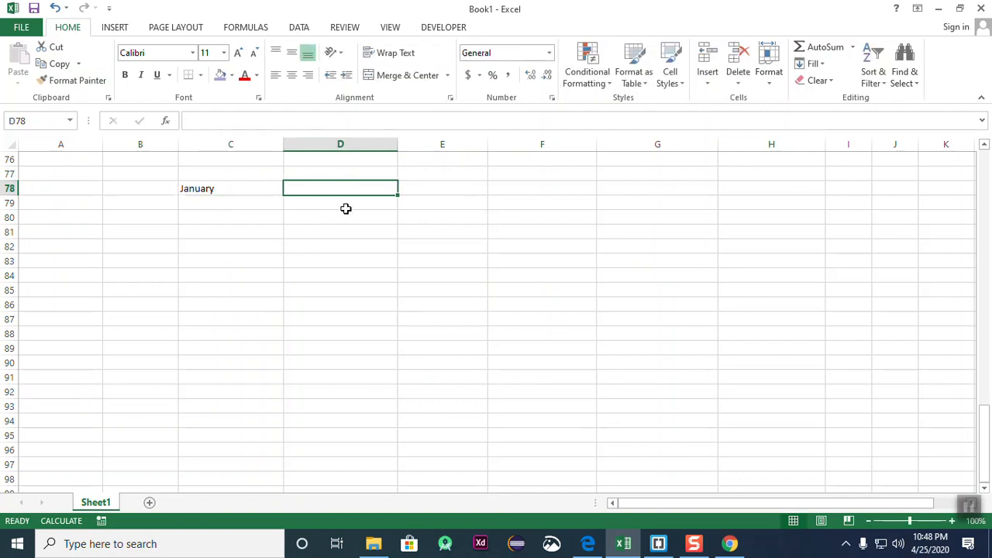
{"action": "key", "text": "Down"}
{"action": "key", "text": "Down"}
{"action": "key", "text": "Down"}
{"action": "key", "text": "Down"}
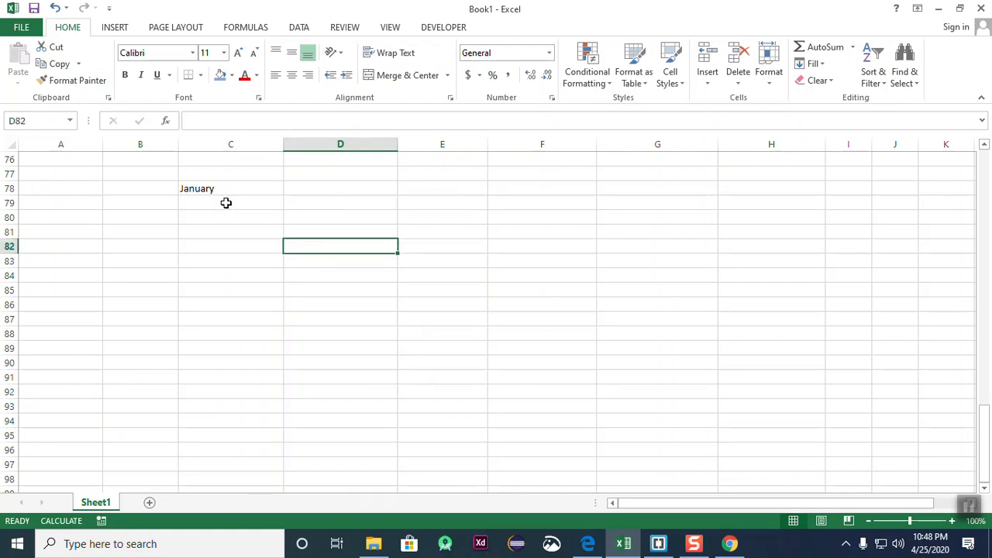
{"action": "left_click", "coordinate": [223, 188]}
{"action": "left_click_drag", "start_coordinate": [282, 198], "coordinate": [914, 203]}
{"action": "left_click", "coordinate": [666, 334]}
- Enter 20 and 30 in C79:D79 and extend the pattern through C79:J93
{"action": "left_click", "coordinate": [218, 204]}
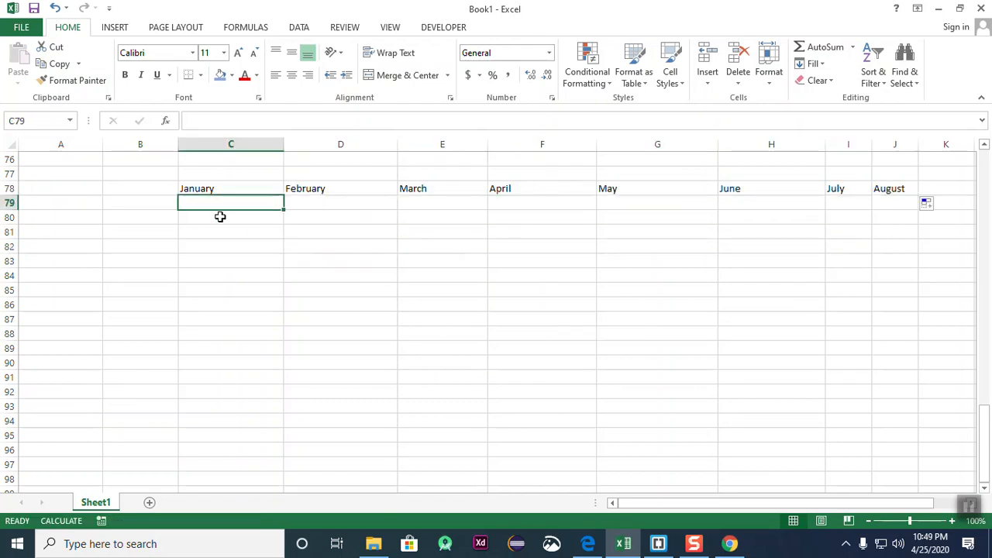
{"action": "type", "text": "2"}
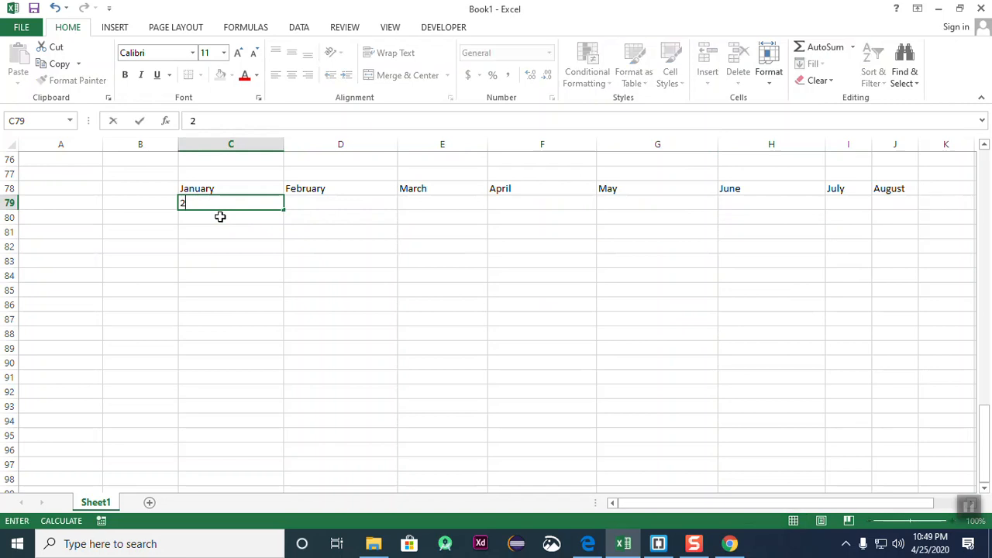
{"action": "type", "text": "0"}
{"action": "key", "text": "Tab"}
{"action": "type", "text": "30"}
{"action": "key", "text": "Return"}
{"action": "left_click", "coordinate": [354, 204]}
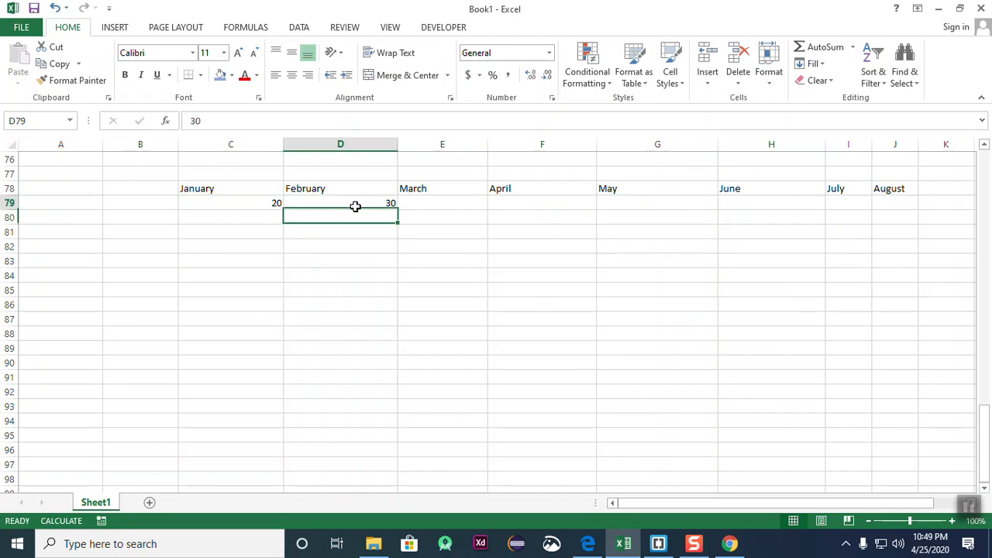
{"action": "left_click_drag", "start_coordinate": [256, 207], "coordinate": [861, 411]}
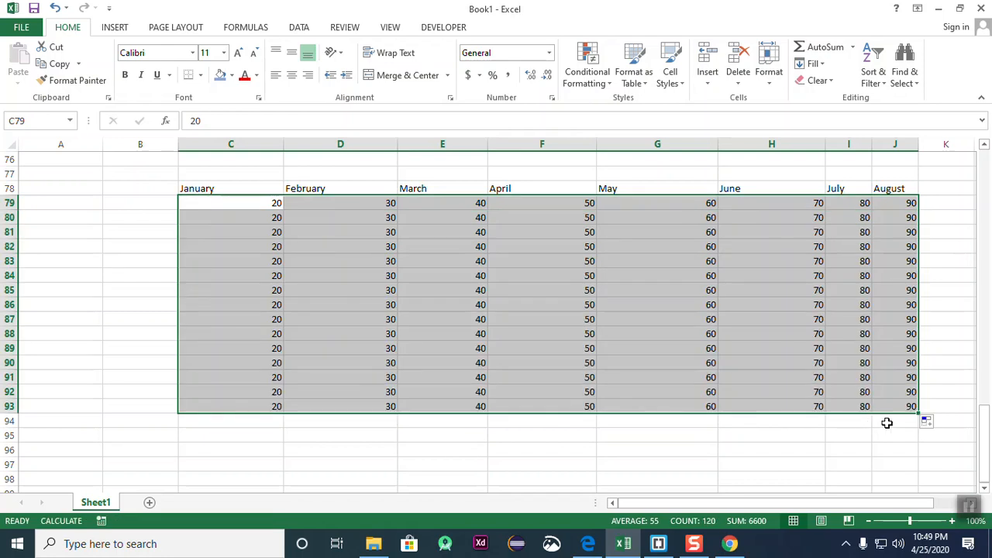
- Keep the filled values and narrow columns C through J to fit their contents
{"action": "left_click", "coordinate": [932, 423]}
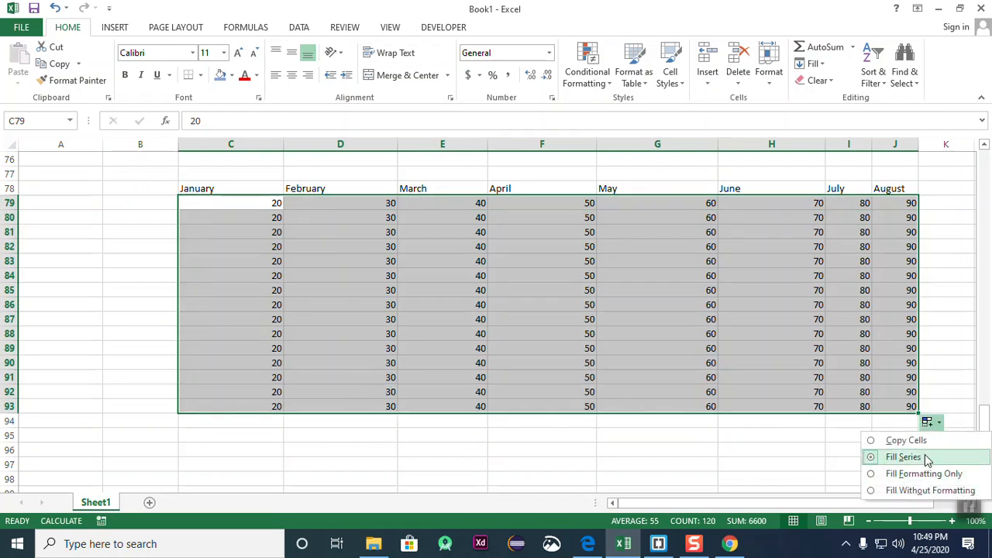
{"action": "left_click", "coordinate": [789, 456]}
{"action": "left_click", "coordinate": [647, 480]}
{"action": "left_click_drag", "start_coordinate": [823, 145], "coordinate": [236, 145]}
{"action": "left_click", "coordinate": [700, 275]}
- Apply all borders to the month table C78:J93
{"action": "left_click_drag", "start_coordinate": [203, 188], "coordinate": [568, 407]}
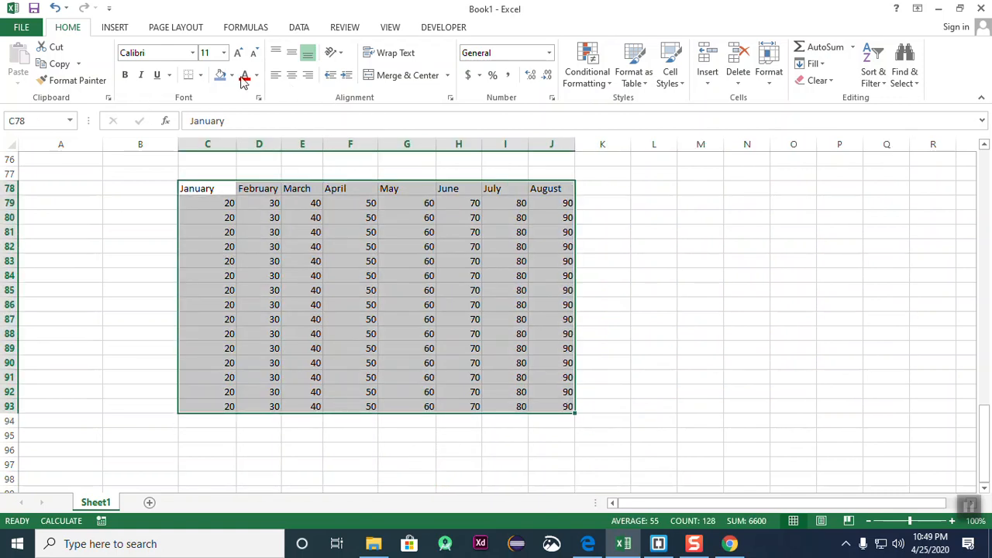
{"action": "left_click", "coordinate": [200, 75]}
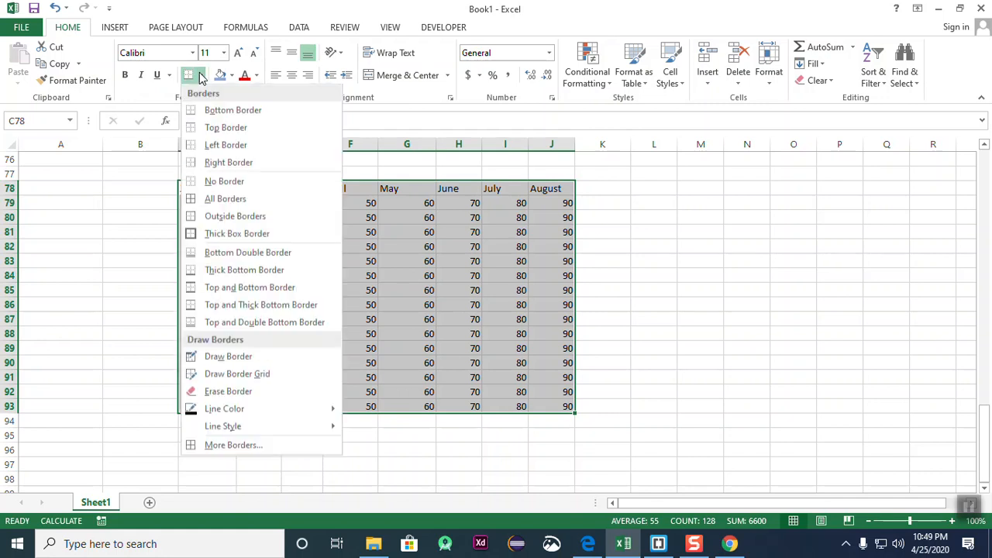
{"action": "left_click", "coordinate": [225, 230]}
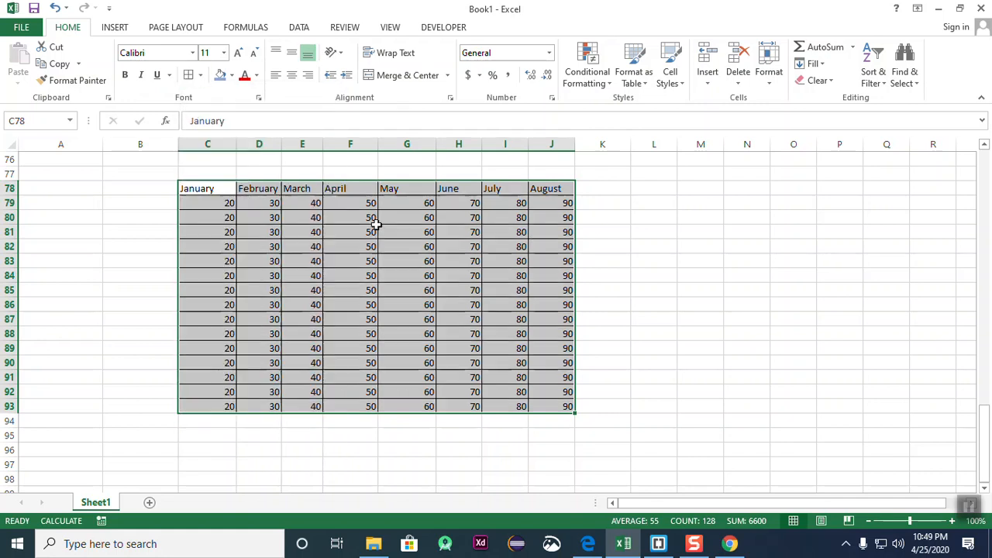
{"action": "left_click", "coordinate": [604, 290]}
{"action": "left_click_drag", "start_coordinate": [215, 188], "coordinate": [542, 406]}
{"action": "left_click", "coordinate": [729, 353]}
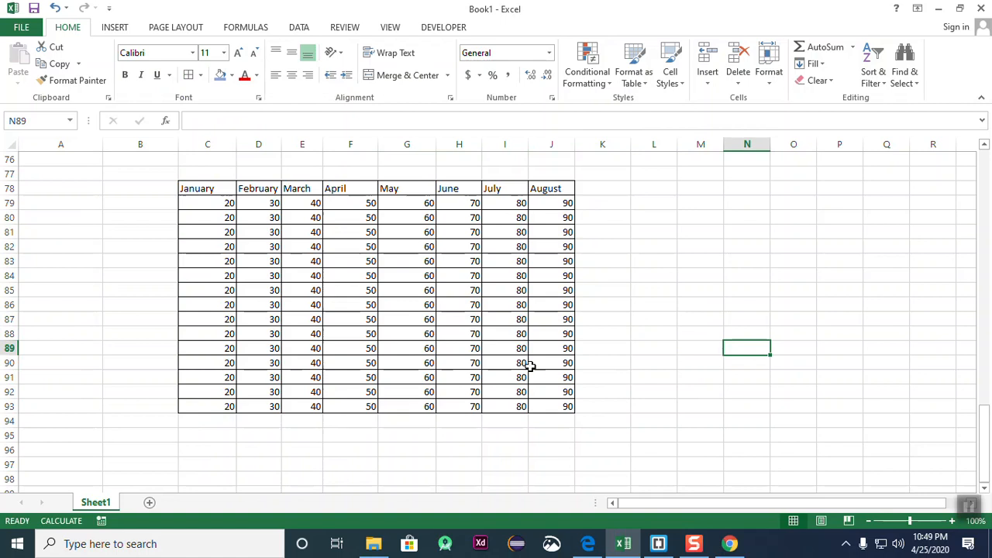
- Copy the month table C78:J93 and paste it at L78
{"action": "left_click_drag", "start_coordinate": [201, 194], "coordinate": [560, 406]}
{"action": "left_click", "coordinate": [700, 406]}
{"action": "left_click_drag", "start_coordinate": [206, 191], "coordinate": [540, 407]}
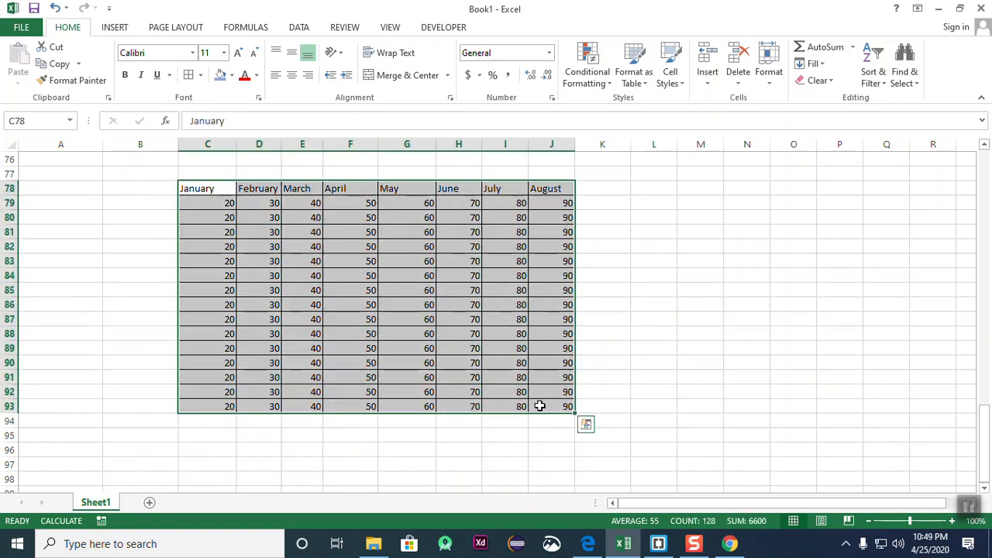
{"action": "left_click", "coordinate": [55, 66]}
{"action": "left_click", "coordinate": [634, 188]}
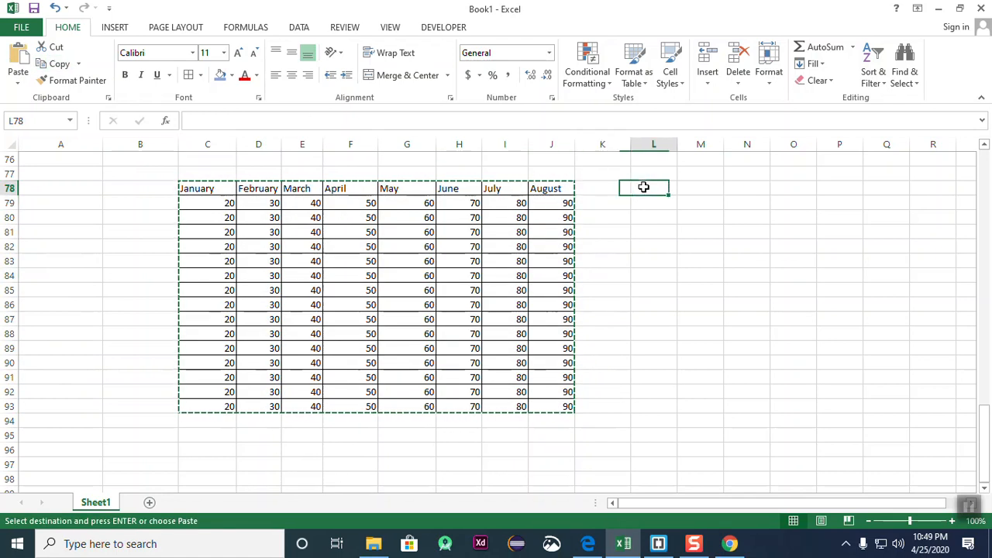
{"action": "left_click", "coordinate": [18, 63]}
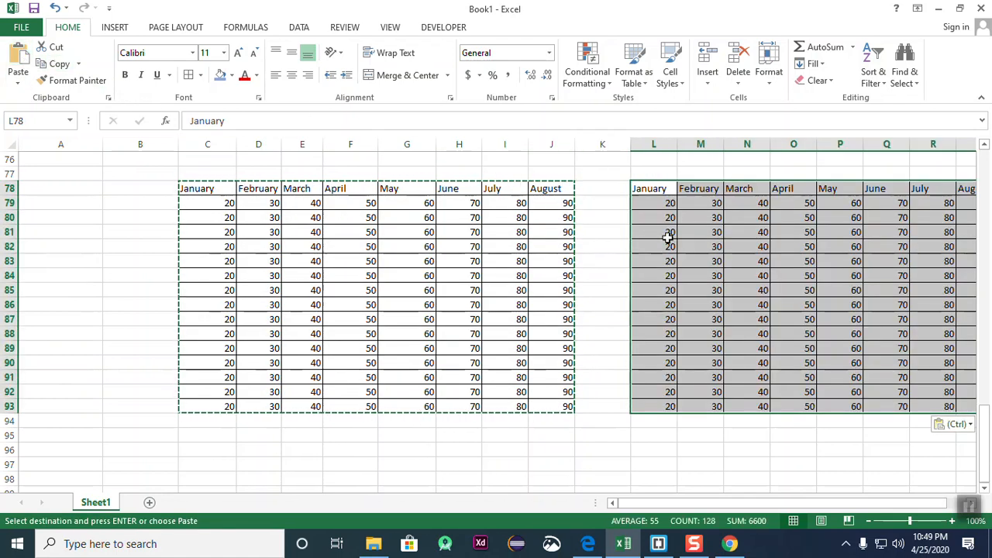
{"action": "left_click", "coordinate": [669, 447]}
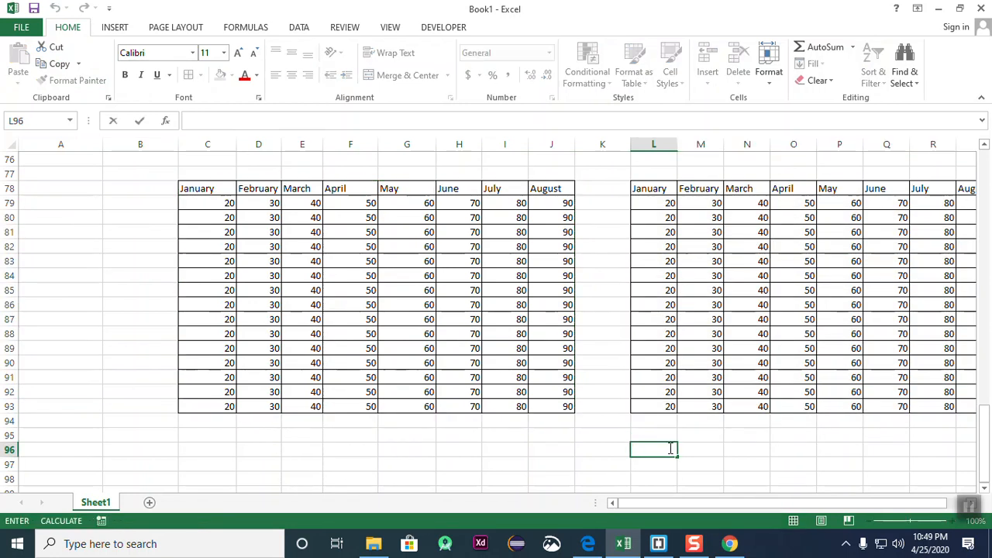
- Ctrl-drag a copy of the left month table down to start at C96
{"action": "scroll", "coordinate": [518, 396], "scroll_direction": "down", "scroll_amount": 2}
{"action": "scroll", "coordinate": [519, 396], "scroll_direction": "up", "scroll_amount": 2}
{"action": "scroll", "coordinate": [518, 396], "scroll_direction": "down", "scroll_amount": 3}
{"action": "scroll", "coordinate": [518, 396], "scroll_direction": "up", "scroll_amount": 3}
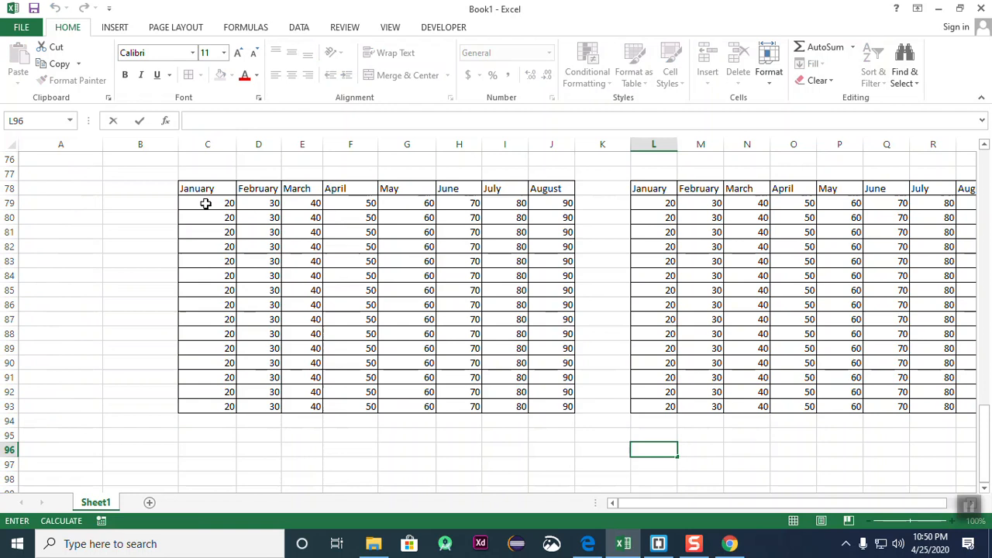
{"action": "left_click_drag", "start_coordinate": [202, 191], "coordinate": [561, 405]}
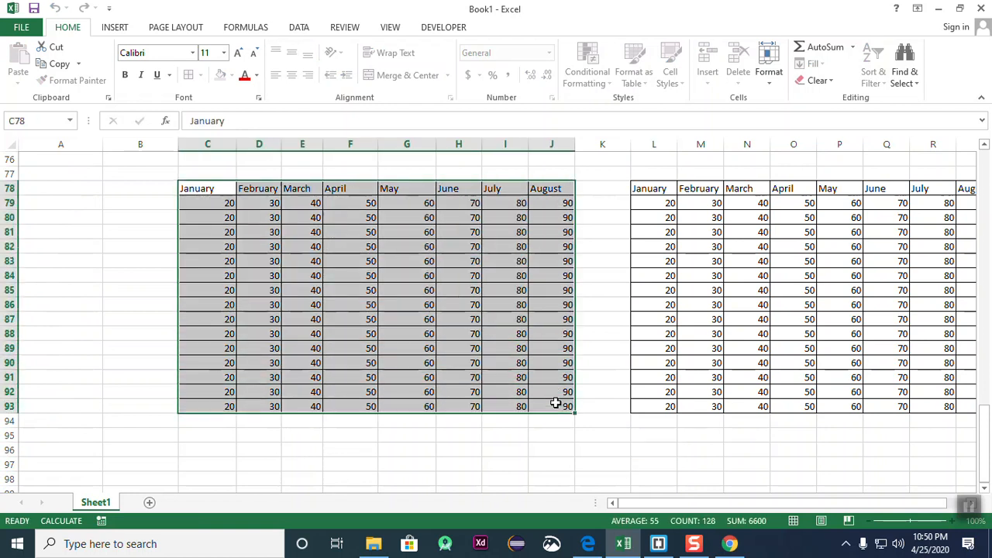
{"action": "scroll", "coordinate": [322, 454], "scroll_direction": "down", "scroll_amount": 4}
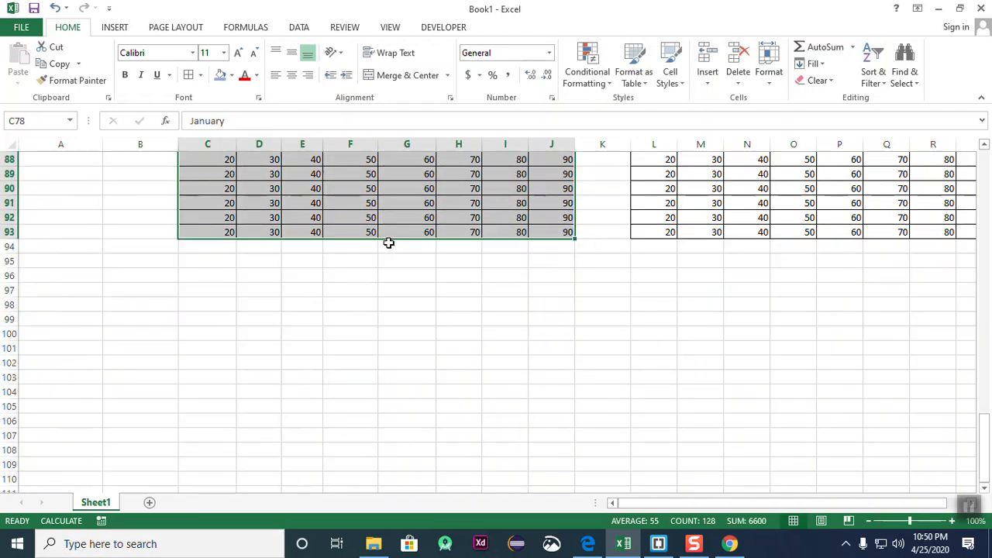
{"action": "left_click_drag", "start_coordinate": [405, 244], "coordinate": [410, 483]}
{"action": "scroll", "coordinate": [481, 325], "scroll_direction": "down", "scroll_amount": 4}
{"action": "scroll", "coordinate": [497, 276], "scroll_direction": "up", "scroll_amount": 3}
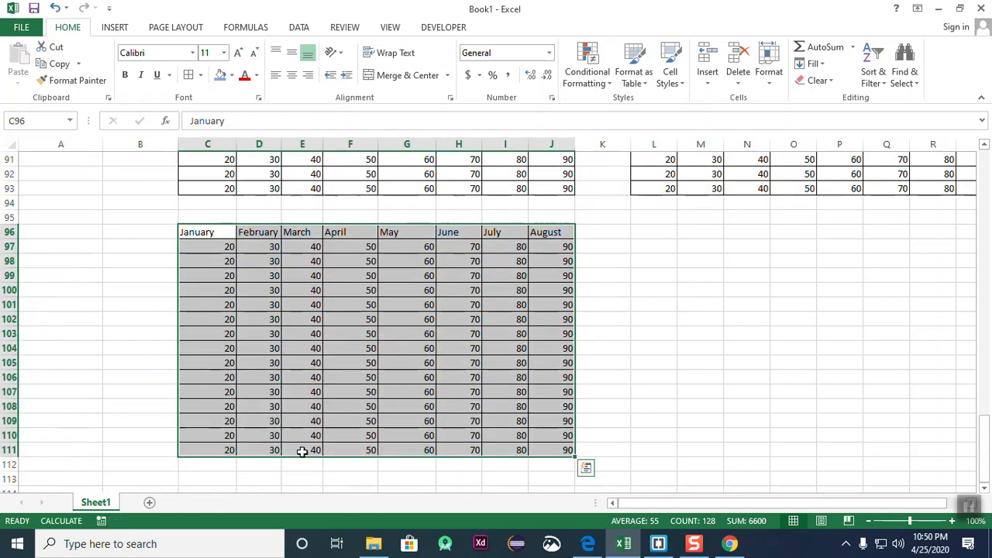
{"action": "left_click", "coordinate": [969, 505]}
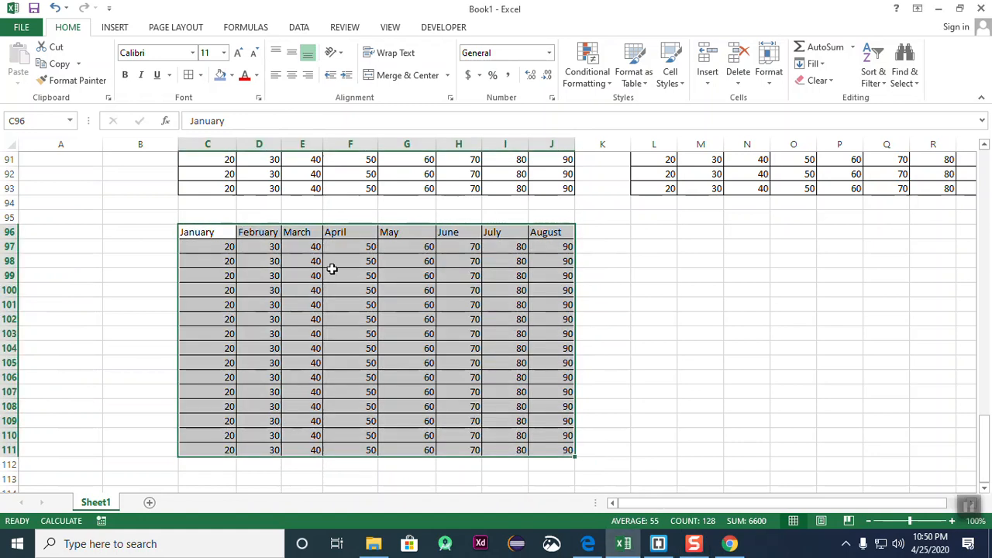
{"action": "left_click", "coordinate": [764, 334]}
{"action": "scroll", "coordinate": [348, 321], "scroll_direction": "up", "scroll_amount": 5}
{"action": "scroll", "coordinate": [348, 321], "scroll_direction": "down", "scroll_amount": 5}
{"action": "left_click", "coordinate": [598, 335]}
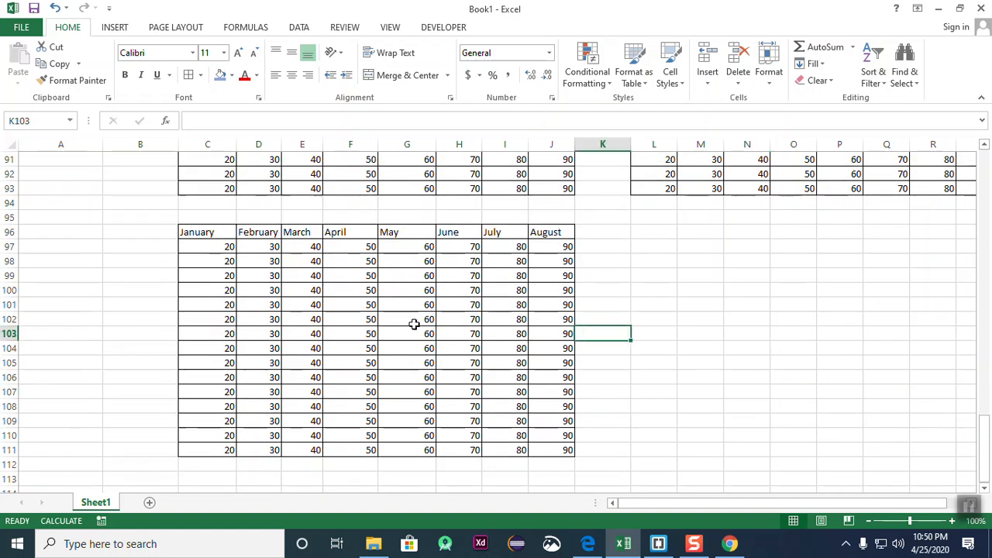
{"action": "left_click", "coordinate": [748, 329]}
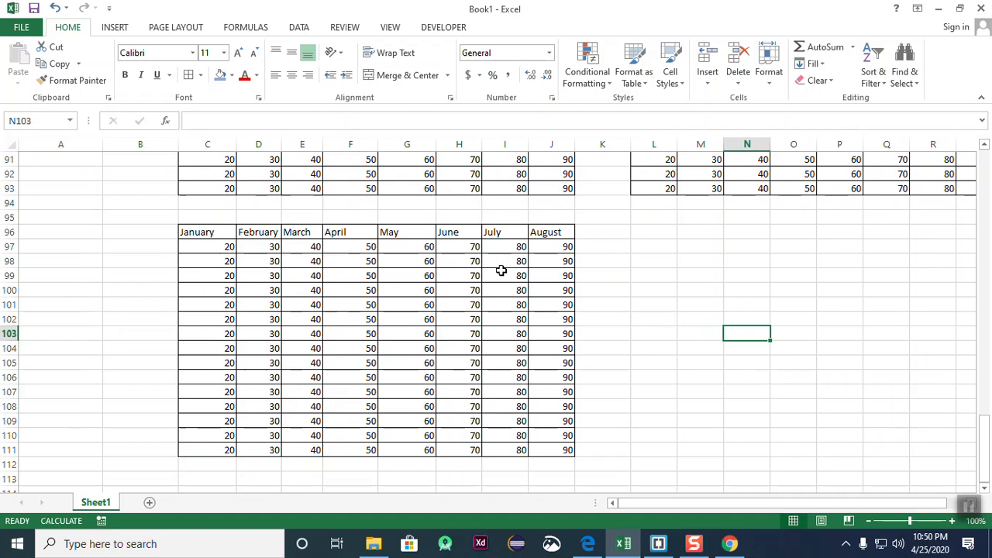
{"action": "scroll", "coordinate": [455, 315], "scroll_direction": "up", "scroll_amount": 5}
{"action": "scroll", "coordinate": [455, 315], "scroll_direction": "down", "scroll_amount": 5}
{"action": "scroll", "coordinate": [455, 314], "scroll_direction": "down", "scroll_amount": 3}
{"action": "scroll", "coordinate": [457, 314], "scroll_direction": "up", "scroll_amount": 5}
{"action": "scroll", "coordinate": [458, 315], "scroll_direction": "down", "scroll_amount": 3}
- Cut the C96:J111 copy and paste it at L96
{"action": "left_click_drag", "start_coordinate": [200, 188], "coordinate": [565, 408]}
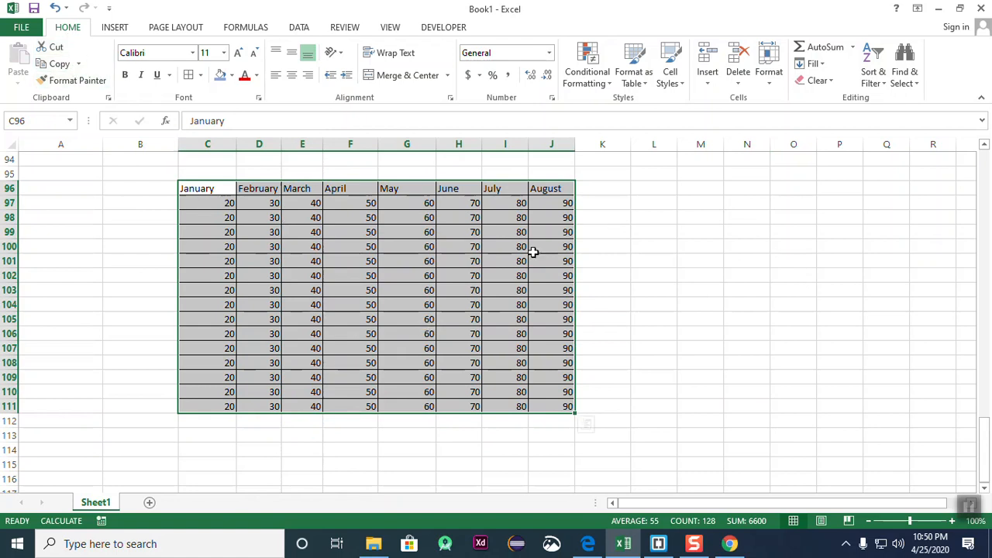
{"action": "left_click", "coordinate": [49, 62]}
{"action": "left_click", "coordinate": [740, 348]}
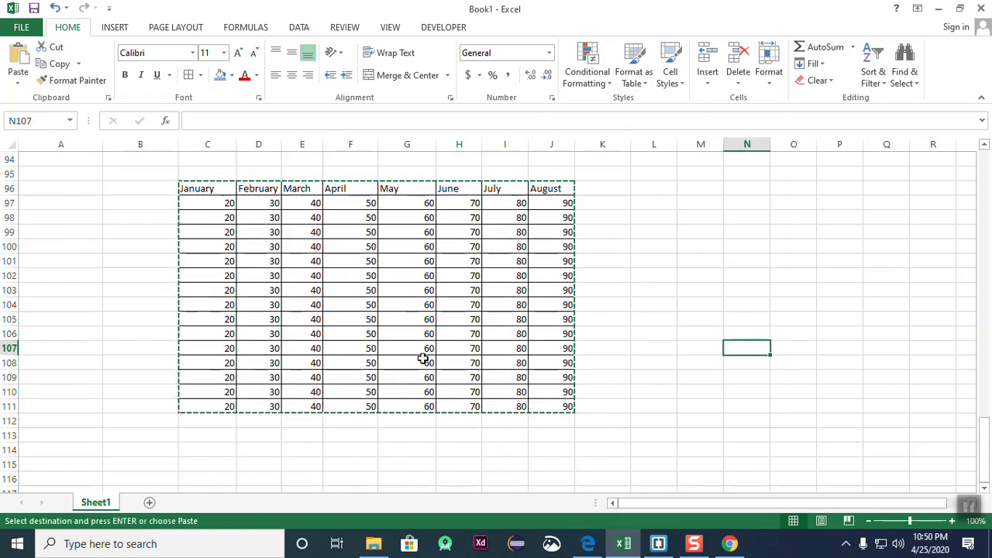
{"action": "scroll", "coordinate": [423, 357], "scroll_direction": "up", "scroll_amount": 5}
{"action": "scroll", "coordinate": [166, 287], "scroll_direction": "down", "scroll_amount": 4}
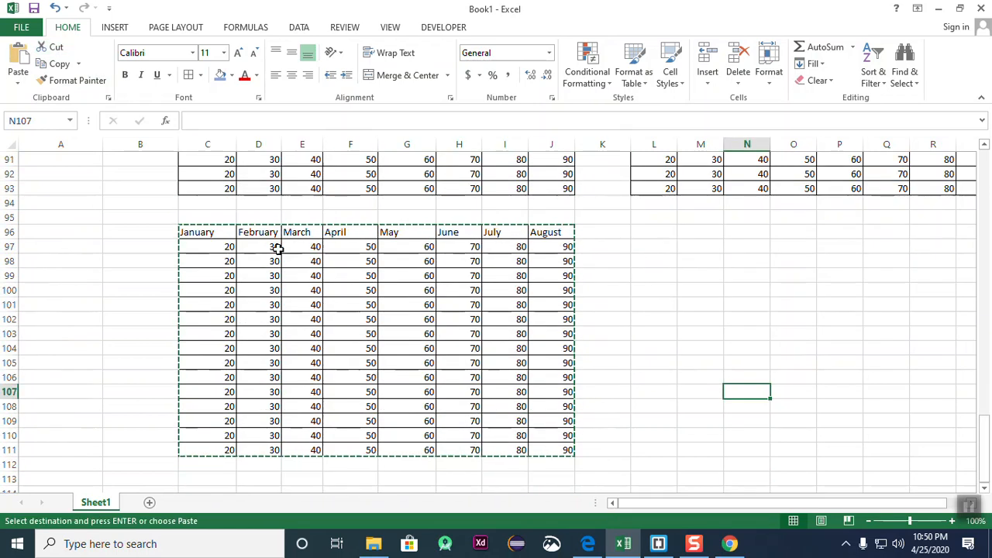
{"action": "left_click", "coordinate": [644, 239]}
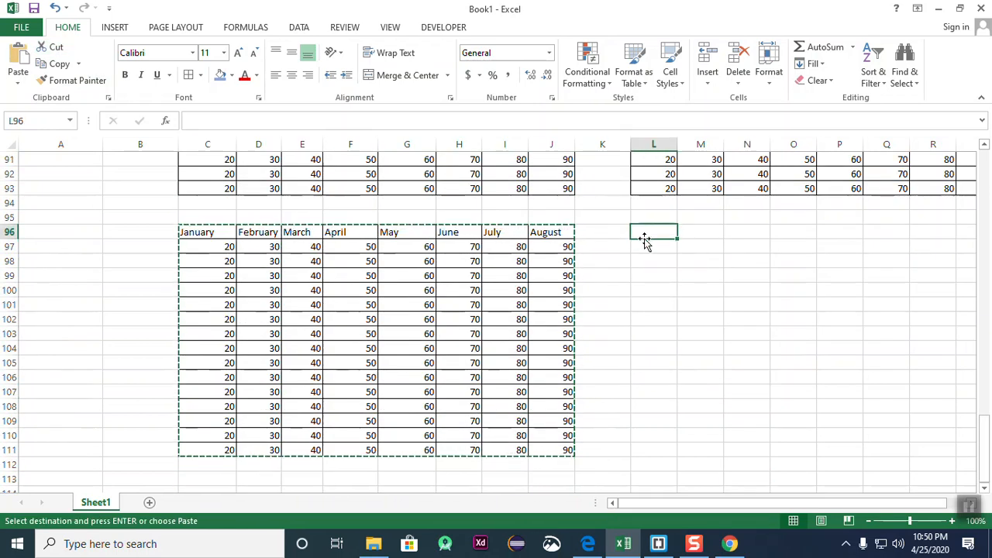
{"action": "left_click", "coordinate": [23, 58]}
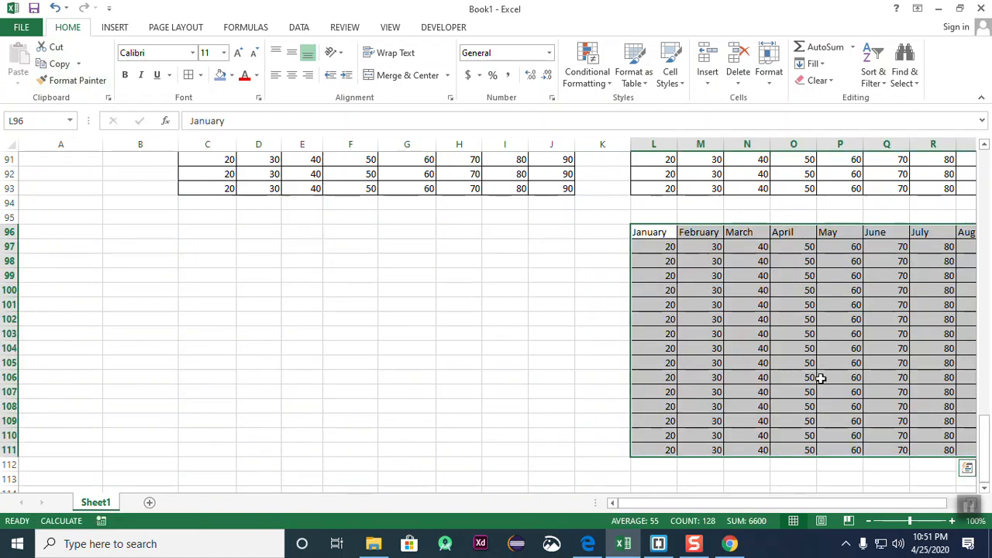
{"action": "left_click", "coordinate": [186, 233]}
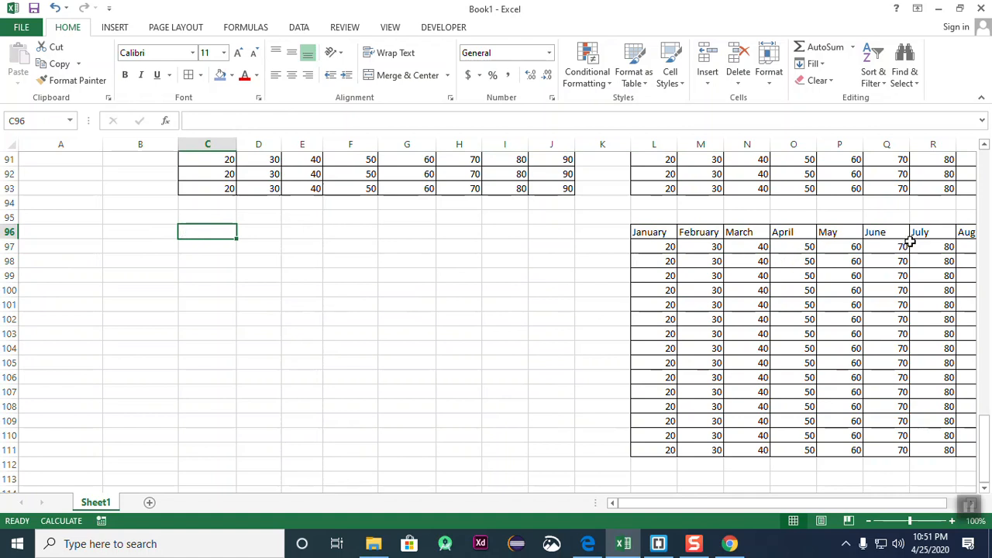
{"action": "left_click", "coordinate": [912, 246]}
{"action": "left_click_drag", "start_coordinate": [635, 237], "coordinate": [965, 452]}
{"action": "left_click", "coordinate": [679, 490]}
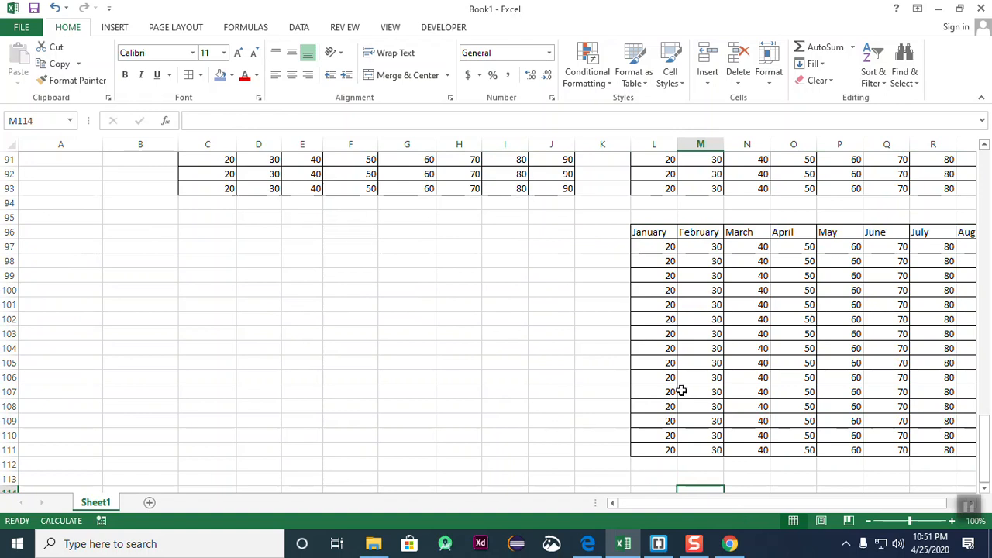
- Drag the L96:S111 table to the left so it occupies C98:J113
{"action": "scroll", "coordinate": [525, 352], "scroll_direction": "down", "scroll_amount": 3}
{"action": "scroll", "coordinate": [526, 350], "scroll_direction": "up", "scroll_amount": 3}
{"action": "left_click_drag", "start_coordinate": [648, 232], "coordinate": [879, 447]}
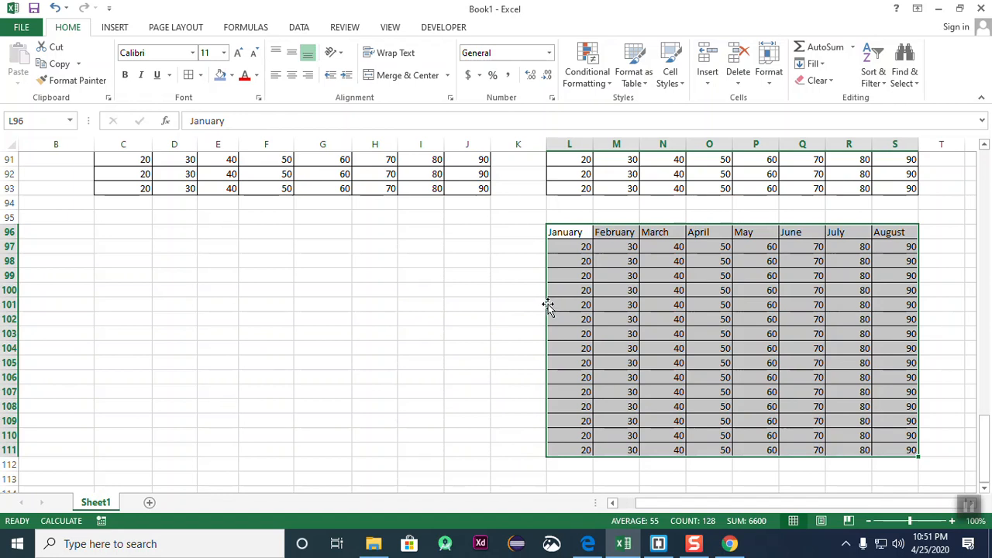
{"action": "left_click_drag", "start_coordinate": [548, 304], "coordinate": [127, 298]}
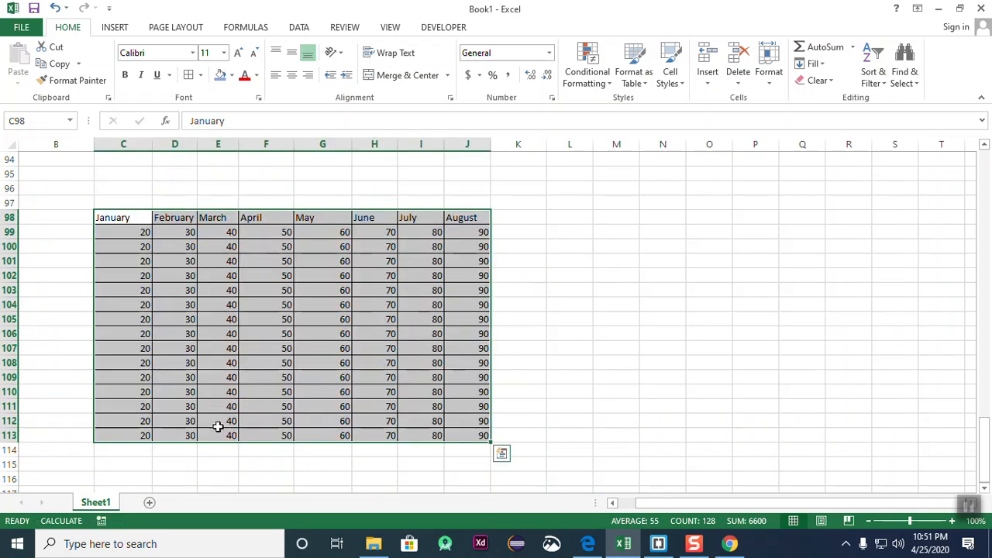
{"action": "left_click", "coordinate": [616, 363]}
{"action": "scroll", "coordinate": [549, 375], "scroll_direction": "up", "scroll_amount": 4}
{"action": "scroll", "coordinate": [550, 373], "scroll_direction": "down", "scroll_amount": 3}
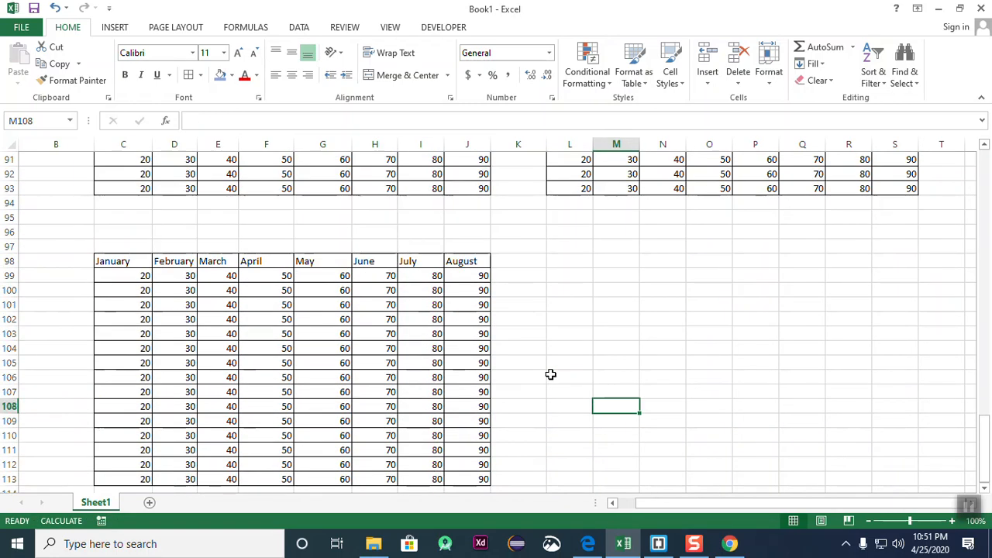
{"action": "left_click_drag", "start_coordinate": [122, 264], "coordinate": [467, 476]}
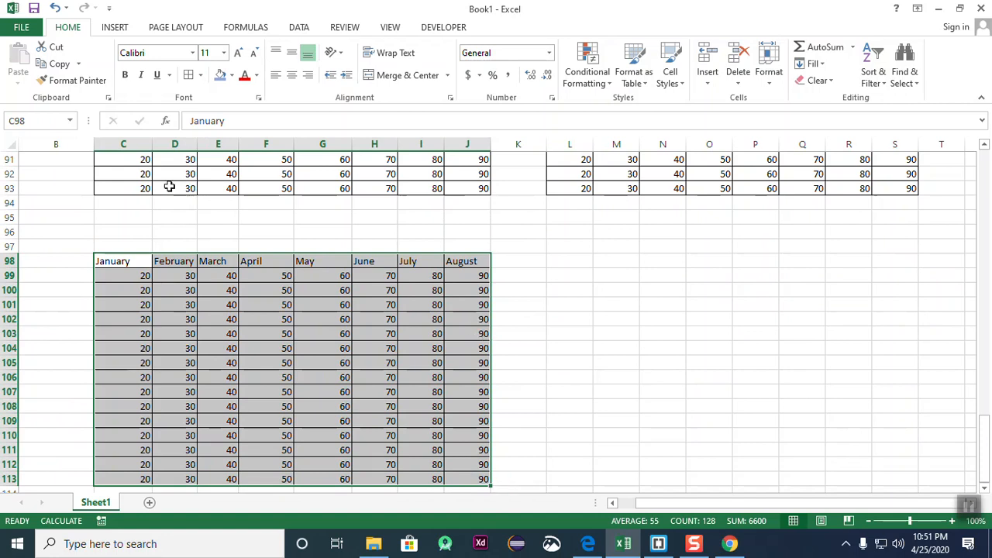
{"action": "left_click", "coordinate": [692, 349]}
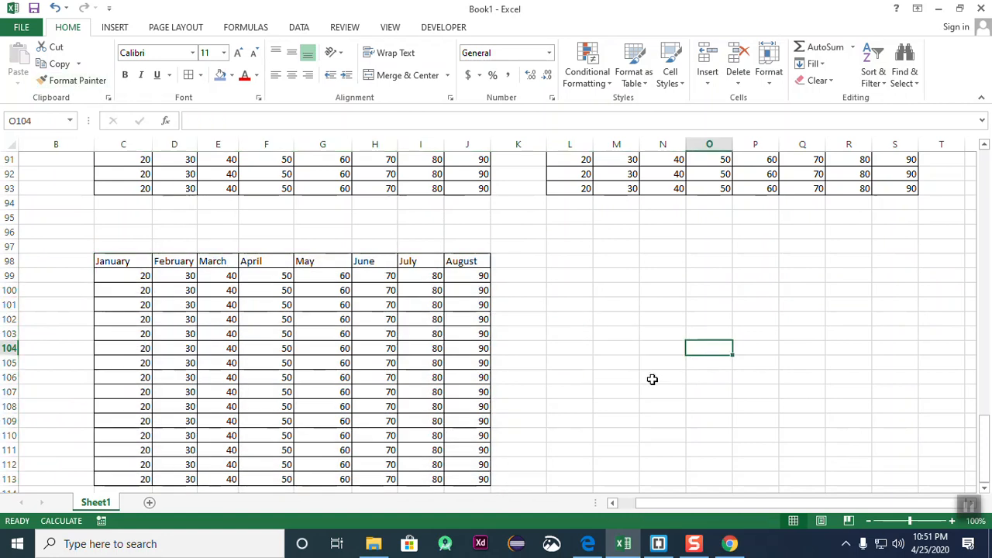
{"action": "scroll", "coordinate": [648, 376], "scroll_direction": "up", "scroll_amount": 3}
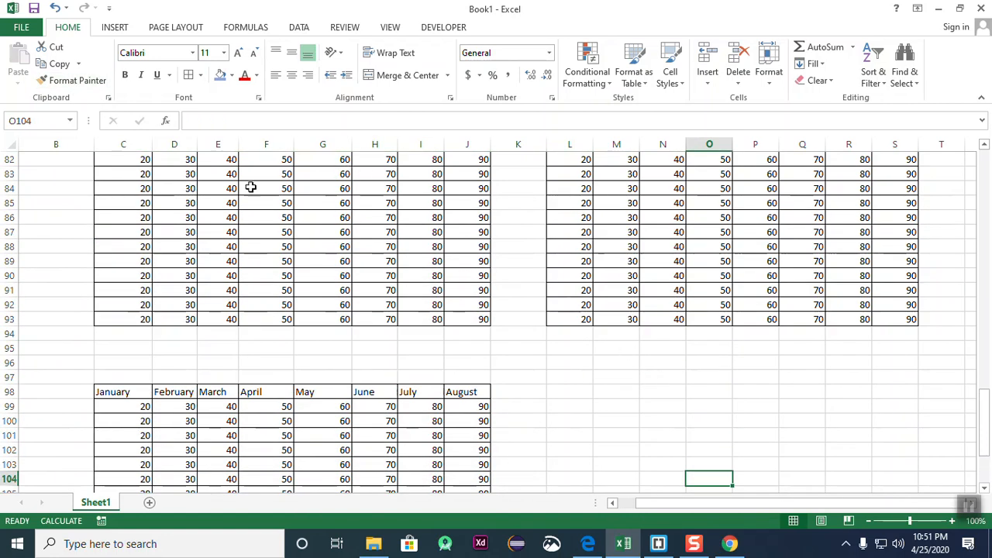
{"action": "scroll", "coordinate": [509, 335], "scroll_direction": "up", "scroll_amount": 4}
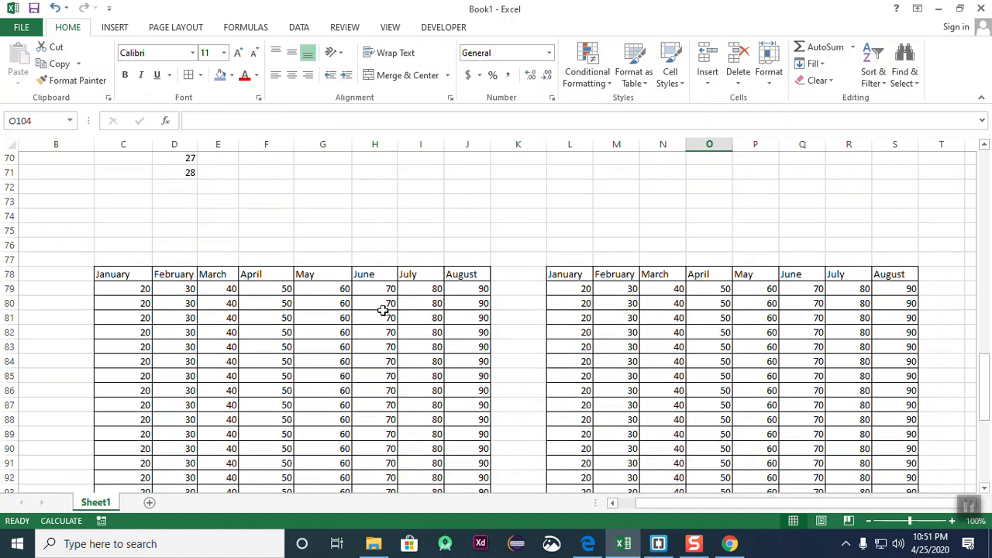
{"action": "scroll", "coordinate": [381, 310], "scroll_direction": "down", "scroll_amount": 1}
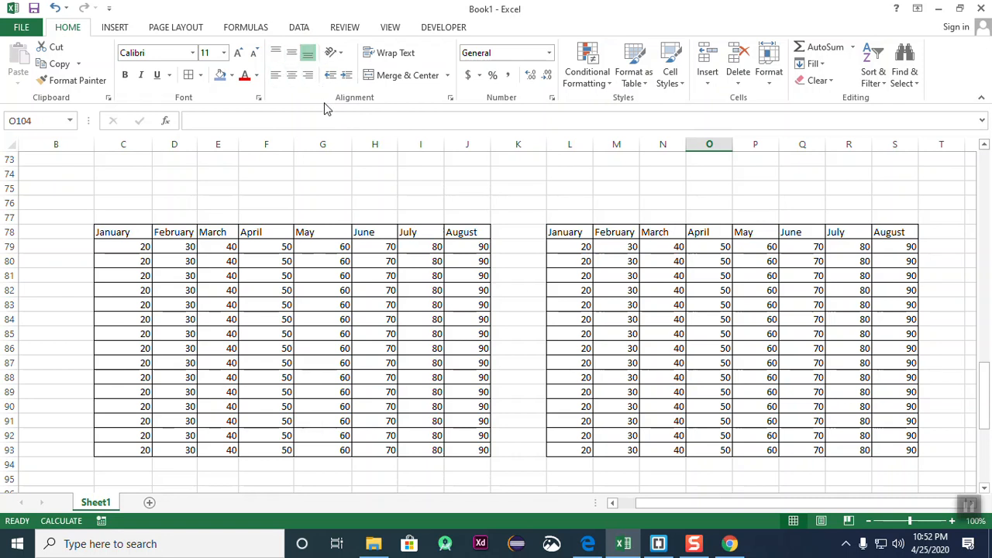
- Try left, centre and right alignment on C78:J93, ending with contents centred horizontally
{"action": "left_click", "coordinate": [539, 333]}
{"action": "left_click_drag", "start_coordinate": [119, 232], "coordinate": [468, 449]}
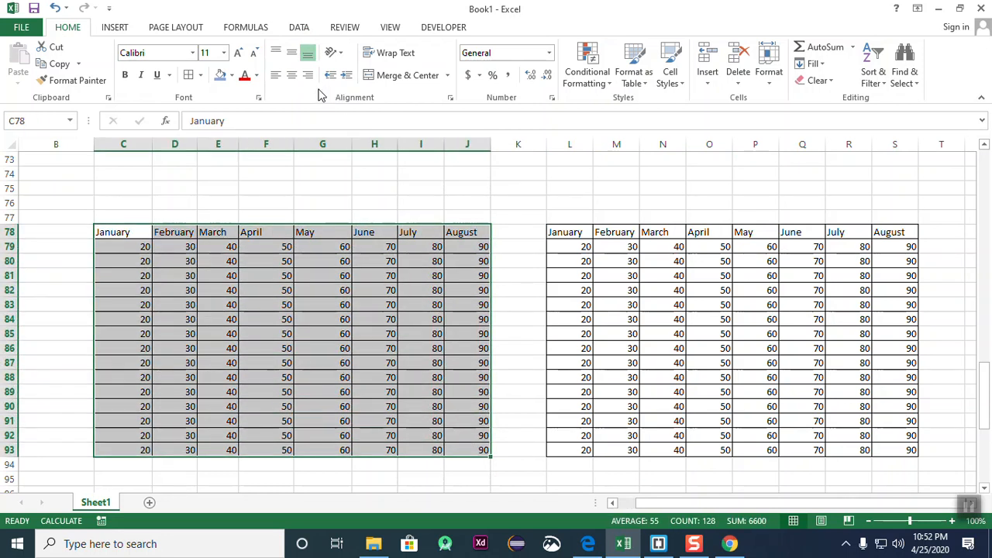
{"action": "left_click", "coordinate": [276, 76]}
{"action": "left_click", "coordinate": [291, 75]}
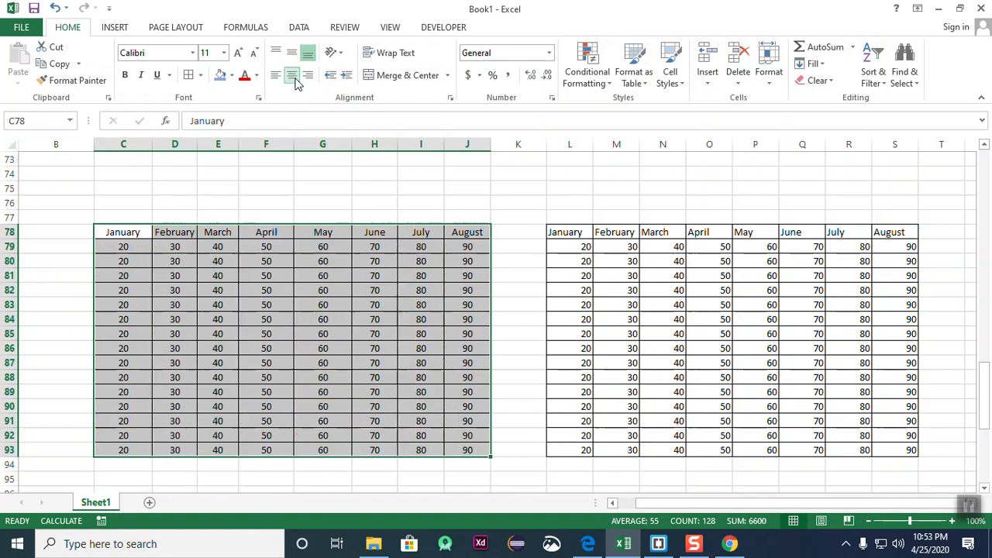
{"action": "left_click", "coordinate": [308, 75]}
{"action": "left_click", "coordinate": [292, 78]}
{"action": "left_click", "coordinate": [275, 77]}
{"action": "left_click", "coordinate": [292, 77]}
{"action": "left_click", "coordinate": [308, 79]}
{"action": "left_click", "coordinate": [292, 78]}
{"action": "left_click", "coordinate": [276, 76]}
{"action": "left_click", "coordinate": [292, 78]}
{"action": "left_click", "coordinate": [307, 77]}
{"action": "left_click", "coordinate": [292, 78]}
{"action": "left_click", "coordinate": [276, 76]}
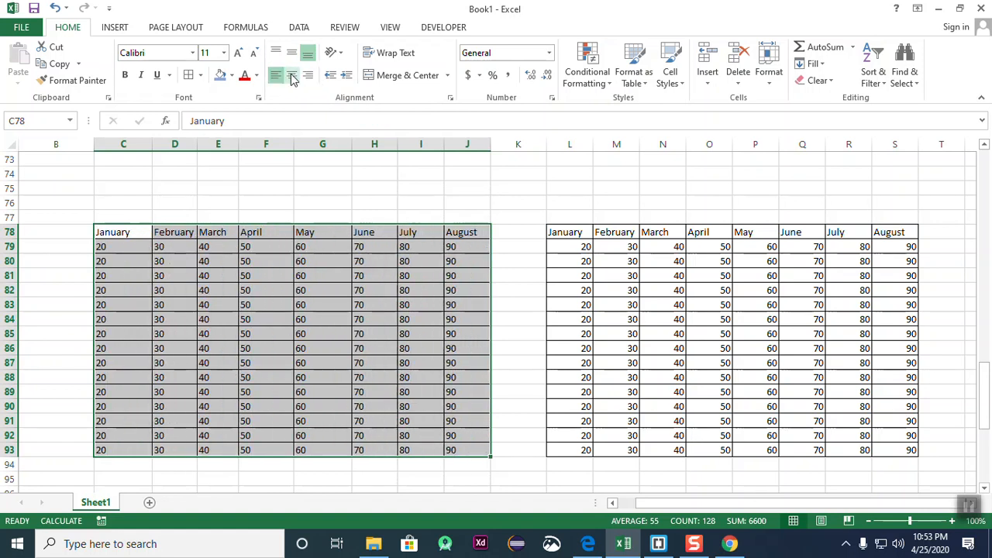
{"action": "left_click", "coordinate": [292, 78]}
{"action": "left_click", "coordinate": [308, 77]}
{"action": "left_click", "coordinate": [276, 76]}
{"action": "left_click", "coordinate": [292, 78]}
{"action": "left_click", "coordinate": [308, 78]}
{"action": "left_click", "coordinate": [292, 78]}
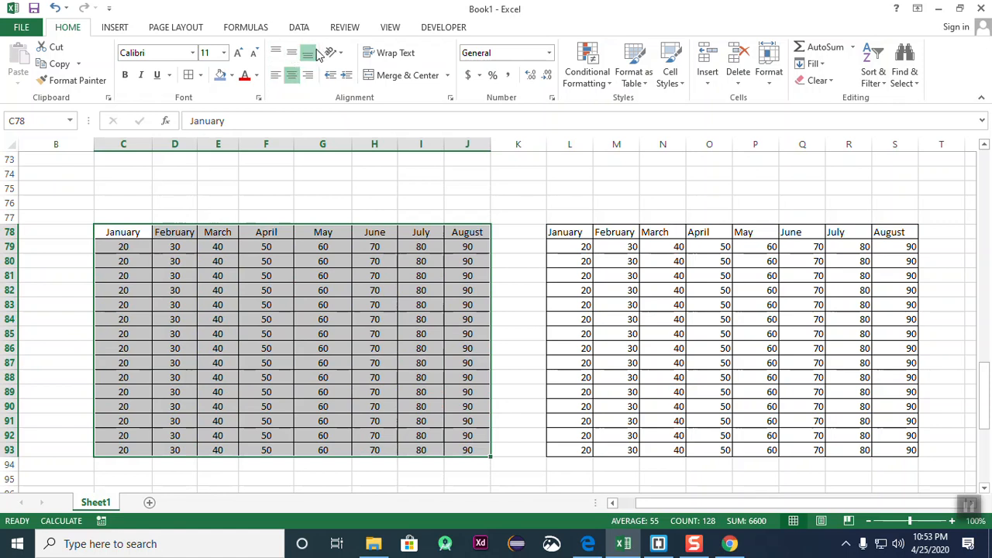
- Try top, middle and bottom vertical alignment on the table, ending on top
{"action": "left_click", "coordinate": [276, 52]}
{"action": "left_click", "coordinate": [291, 54]}
{"action": "left_click", "coordinate": [307, 56]}
{"action": "left_click", "coordinate": [292, 53]}
{"action": "left_click", "coordinate": [271, 49]}
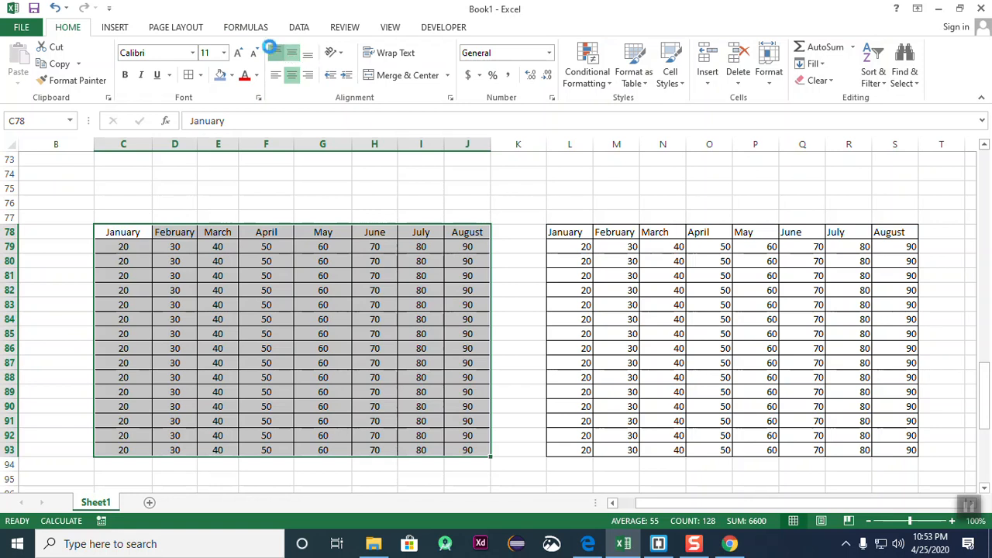
- Make row 93 much taller and select the whole row
{"action": "scroll", "coordinate": [461, 321], "scroll_direction": "down", "scroll_amount": 1}
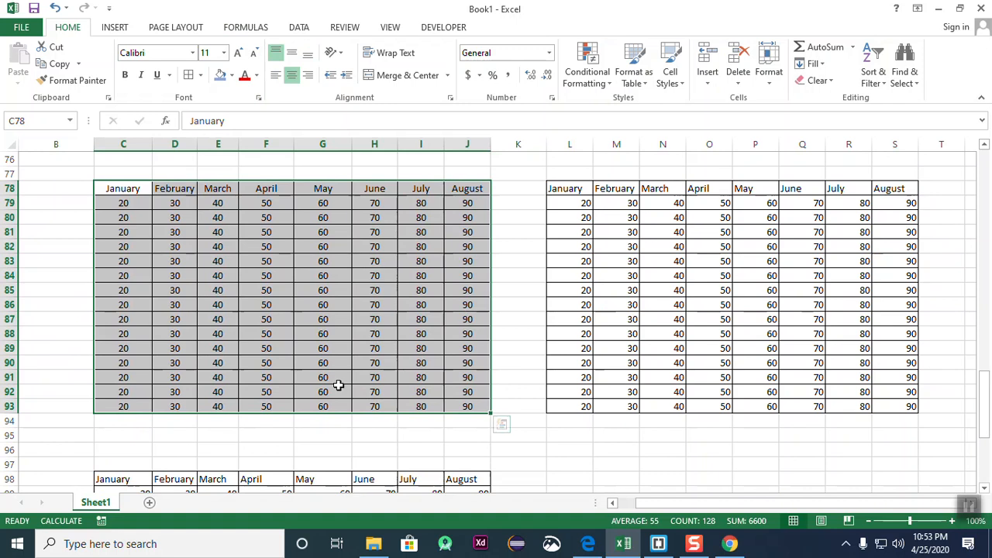
{"action": "left_click_drag", "start_coordinate": [12, 413], "coordinate": [20, 485]}
{"action": "scroll", "coordinate": [188, 337], "scroll_direction": "down", "scroll_amount": 2}
{"action": "left_click", "coordinate": [323, 361]}
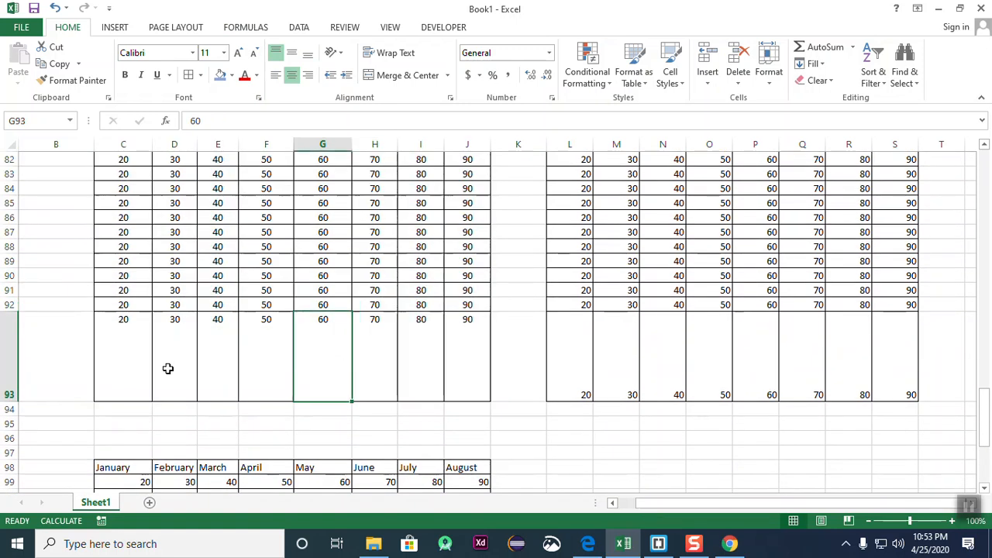
{"action": "left_click", "coordinate": [10, 358]}
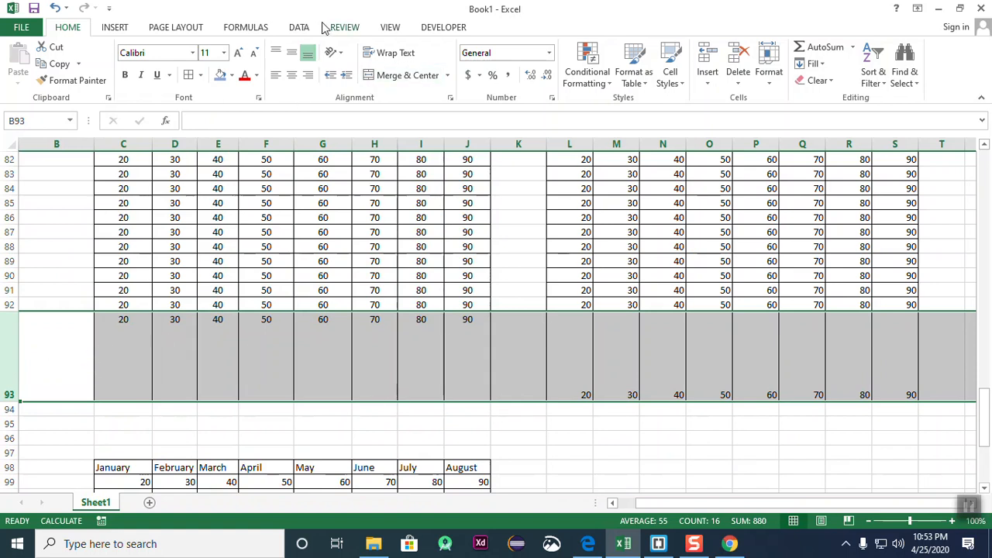
- Try Top, Middle and Bottom vertical alignment on row 93's values
{"action": "left_click", "coordinate": [277, 53]}
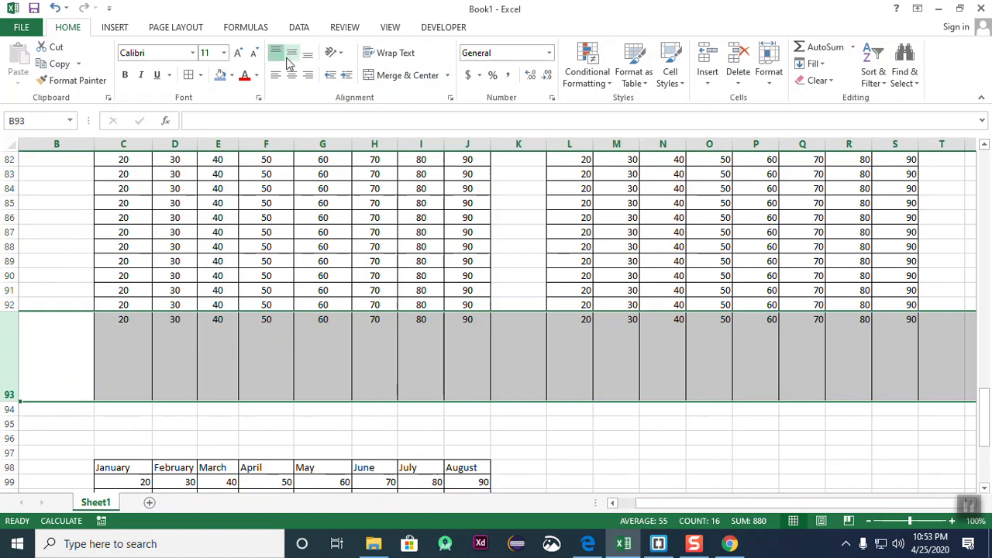
{"action": "left_click", "coordinate": [292, 54]}
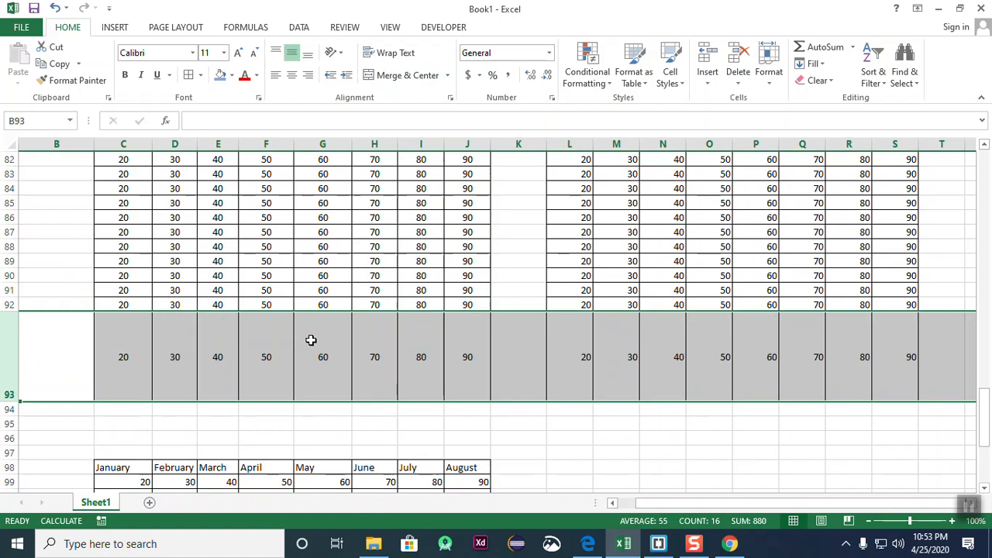
{"action": "left_click", "coordinate": [308, 54]}
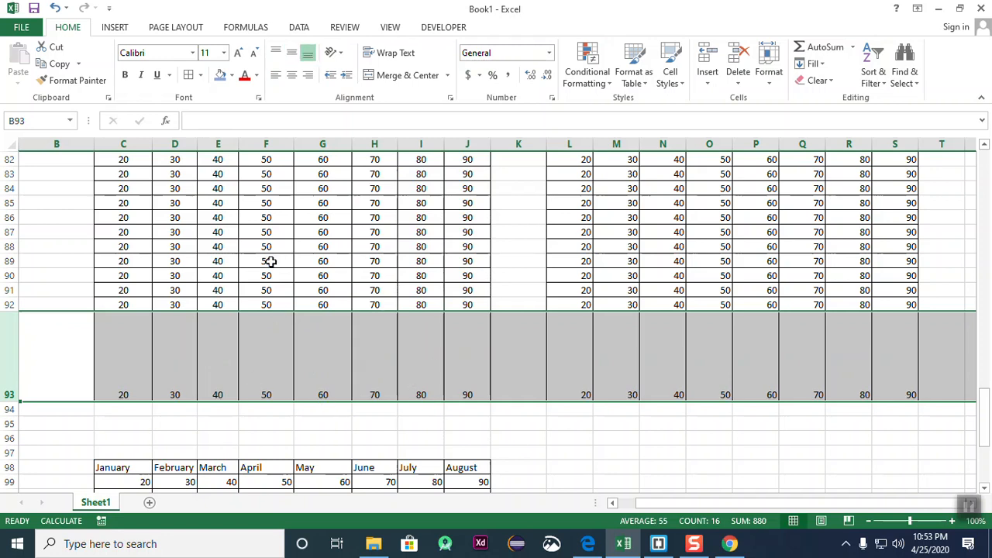
{"action": "left_click_drag", "start_coordinate": [122, 216], "coordinate": [513, 286]}
{"action": "left_click", "coordinate": [508, 318]}
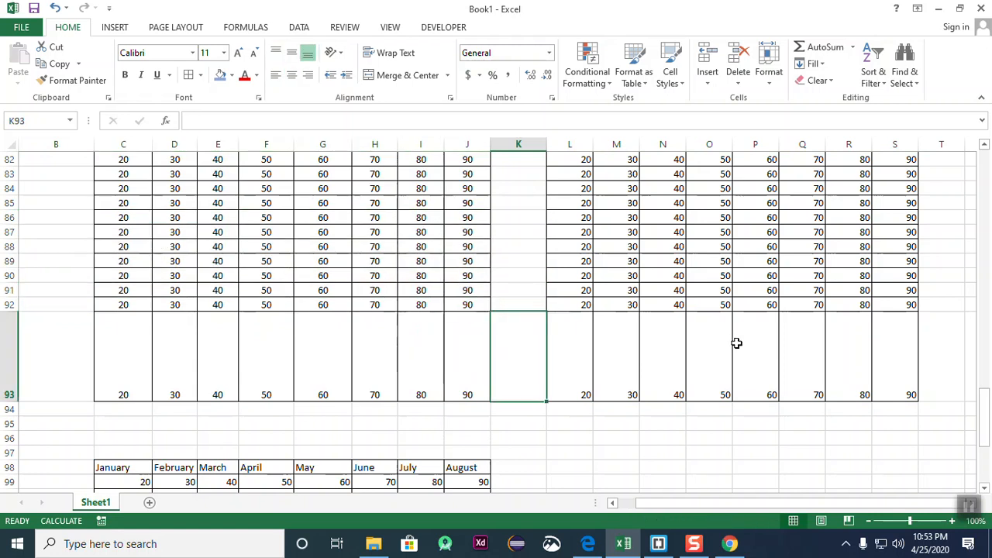
{"action": "left_click", "coordinate": [688, 422]}
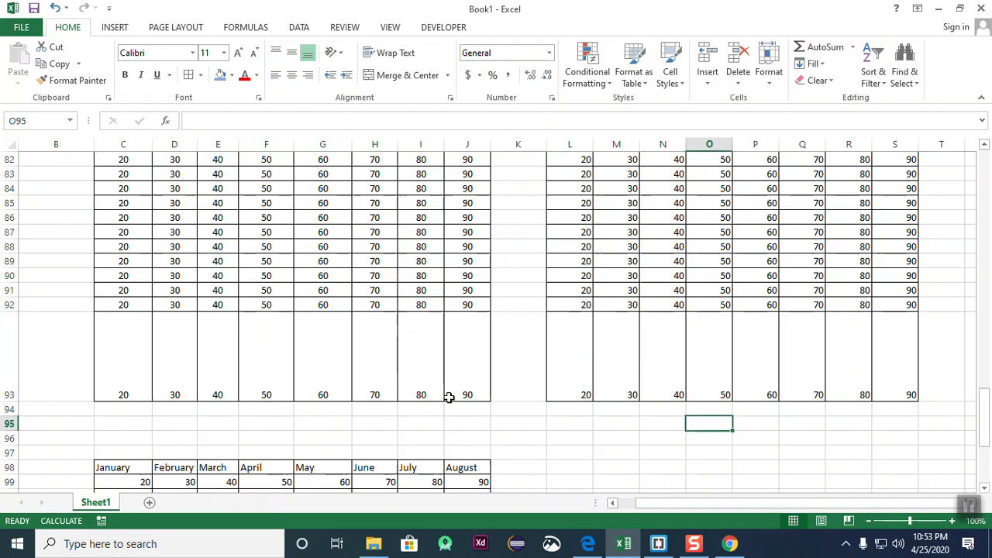
- Select C93:S93 across both tables and finish on Middle Align
{"action": "left_click_drag", "start_coordinate": [111, 342], "coordinate": [903, 367]}
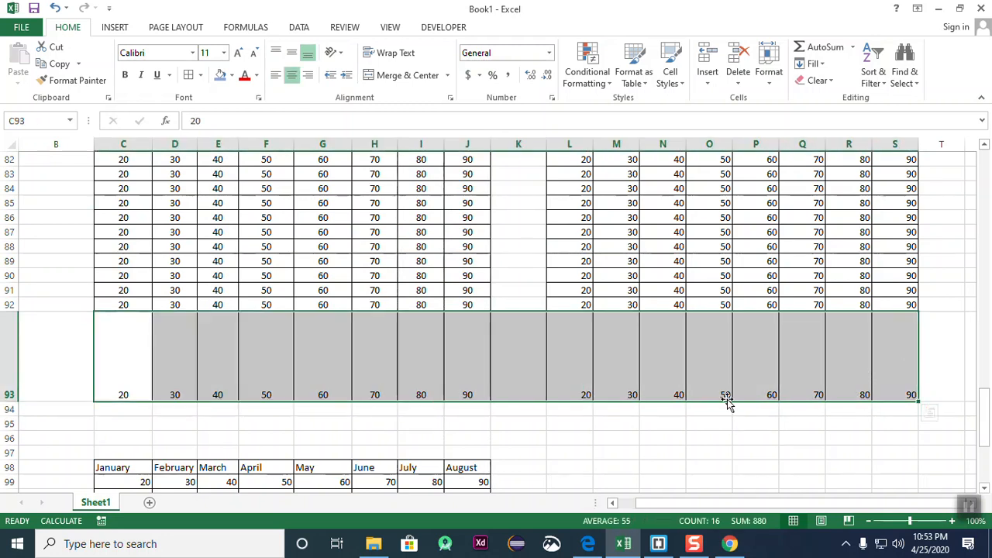
{"action": "left_click", "coordinate": [616, 452]}
{"action": "left_click_drag", "start_coordinate": [116, 339], "coordinate": [901, 348]}
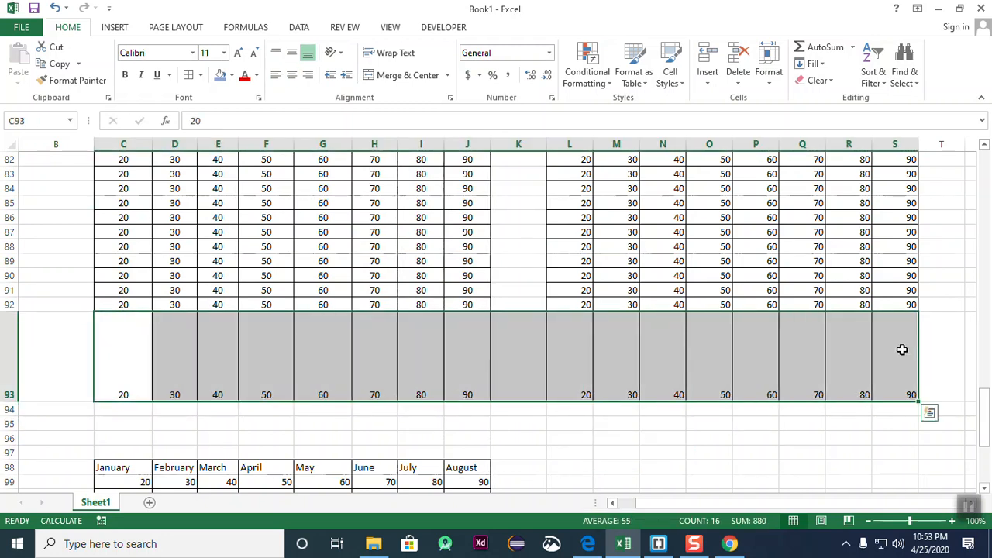
{"action": "left_click", "coordinate": [275, 52]}
{"action": "left_click", "coordinate": [292, 52]}
{"action": "left_click", "coordinate": [308, 52]}
{"action": "left_click", "coordinate": [291, 52]}
{"action": "left_click", "coordinate": [275, 52]}
{"action": "left_click", "coordinate": [292, 52]}
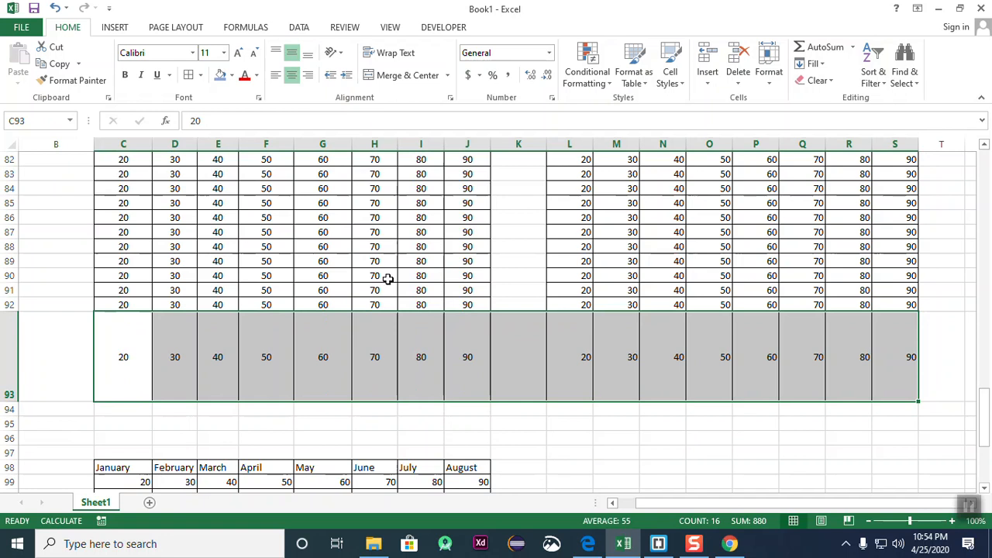
{"action": "left_click", "coordinate": [539, 329]}
{"action": "scroll", "coordinate": [434, 290], "scroll_direction": "up", "scroll_amount": 4}
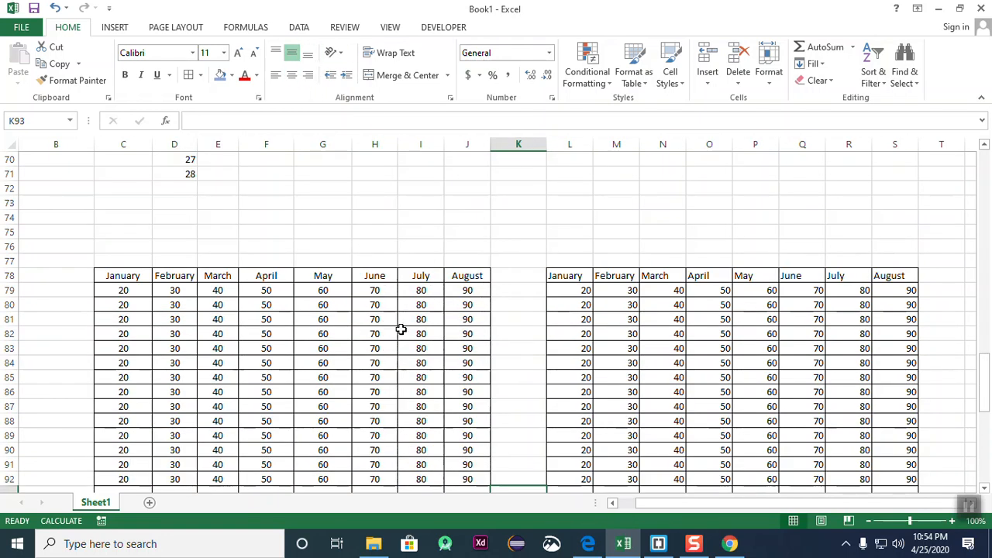
- Select the January–August month headers in row 98
{"action": "scroll", "coordinate": [401, 324], "scroll_direction": "down", "scroll_amount": 2}
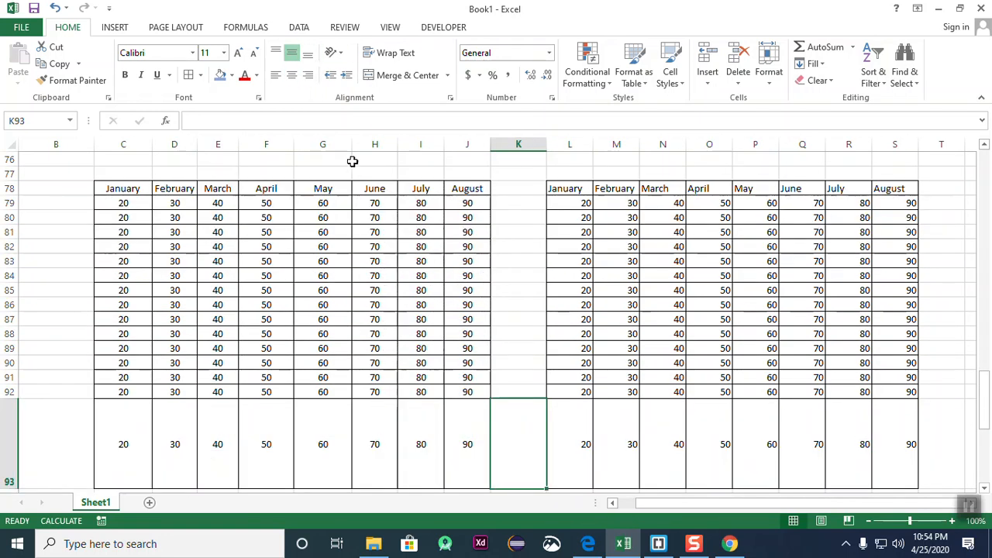
{"action": "left_click", "coordinate": [338, 54]}
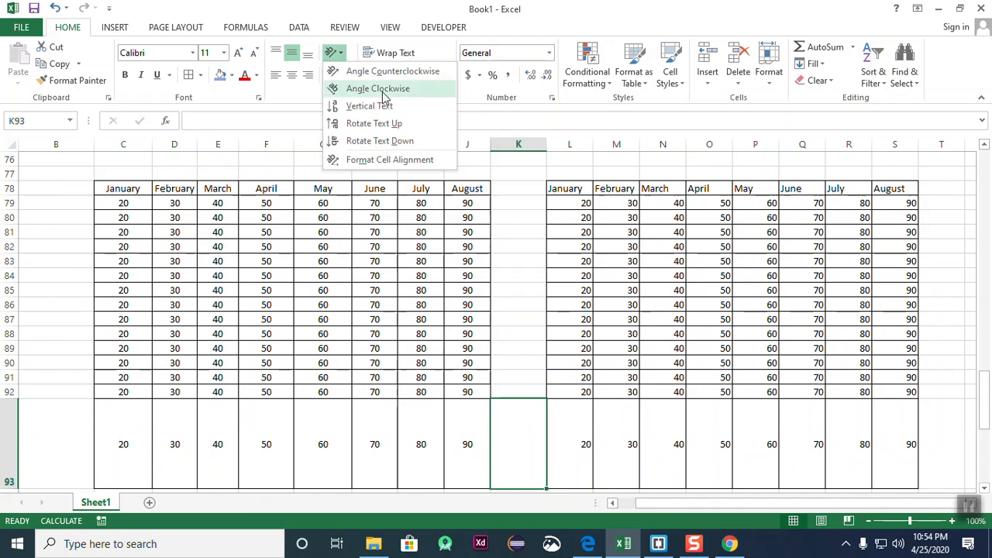
{"action": "left_click", "coordinate": [588, 308]}
{"action": "scroll", "coordinate": [387, 230], "scroll_direction": "down", "scroll_amount": 1}
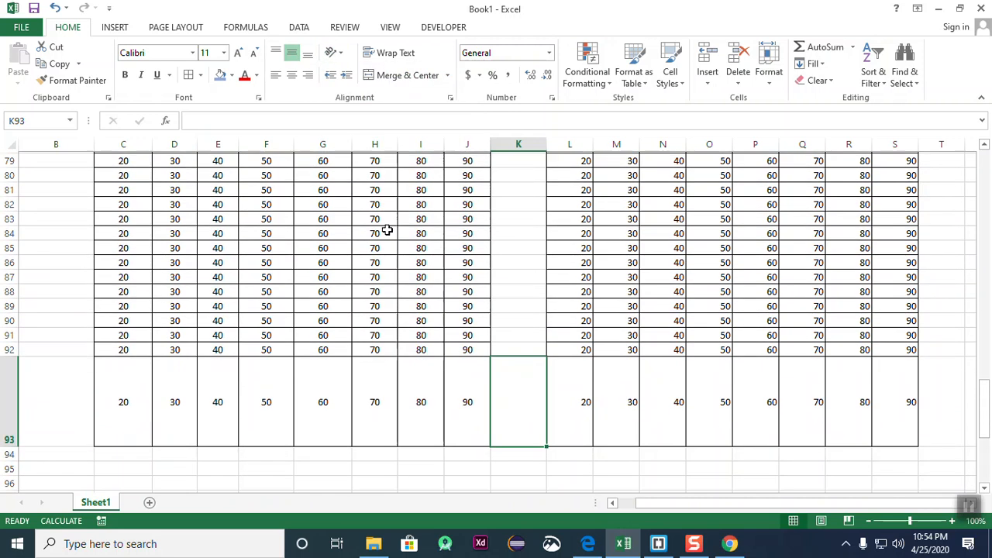
{"action": "scroll", "coordinate": [386, 231], "scroll_direction": "up", "scroll_amount": 2}
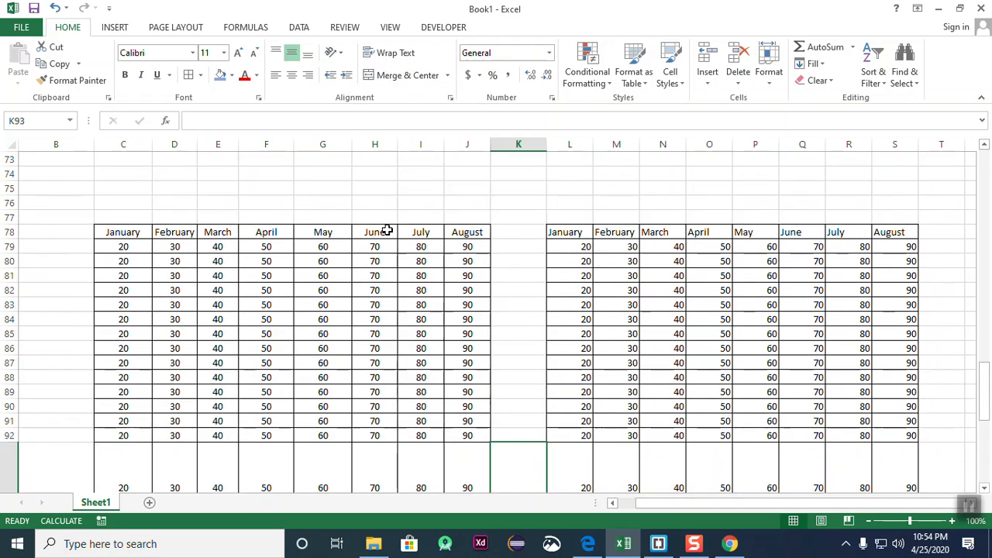
{"action": "scroll", "coordinate": [387, 230], "scroll_direction": "down", "scroll_amount": 12}
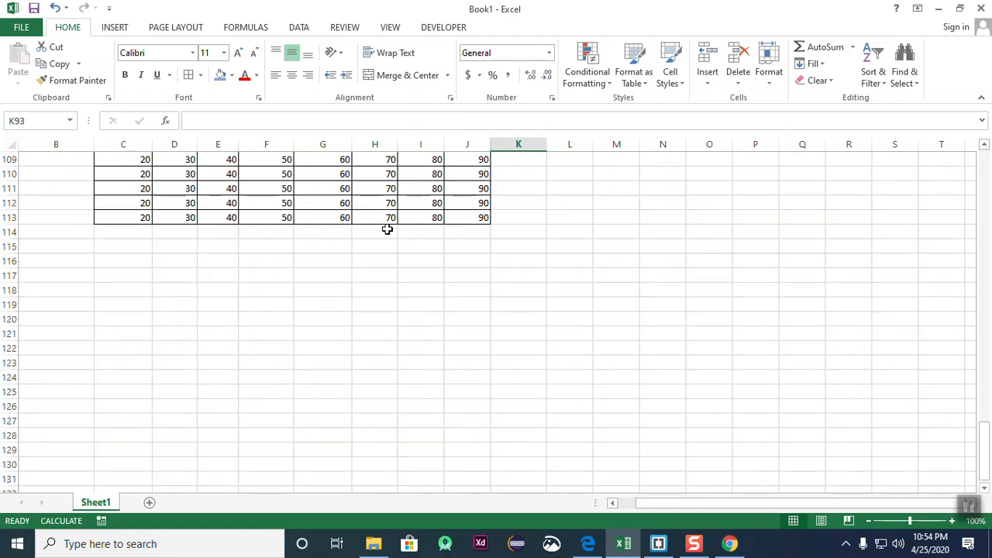
{"action": "scroll", "coordinate": [480, 241], "scroll_direction": "up", "scroll_amount": 1}
{"action": "scroll", "coordinate": [272, 299], "scroll_direction": "up", "scroll_amount": 4}
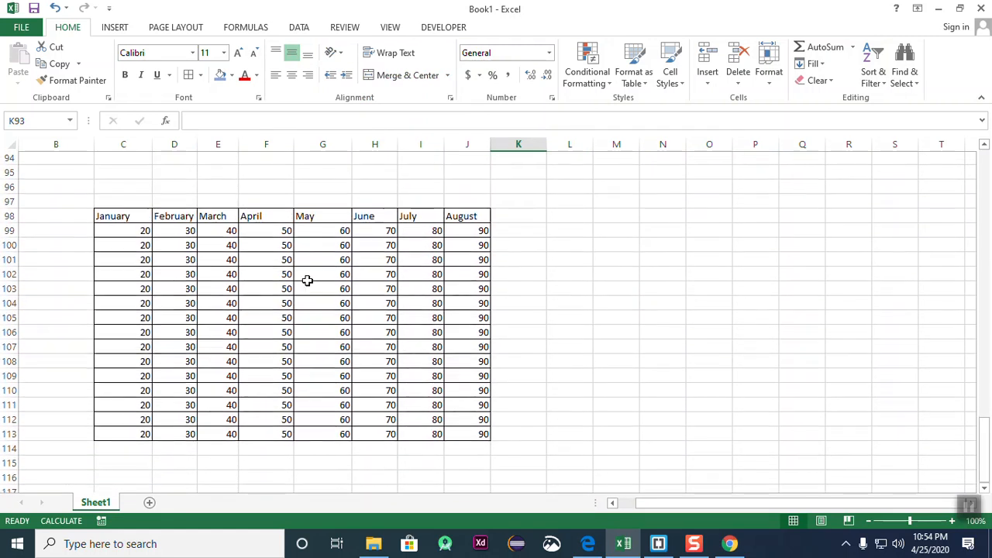
{"action": "left_click_drag", "start_coordinate": [121, 215], "coordinate": [485, 217]}
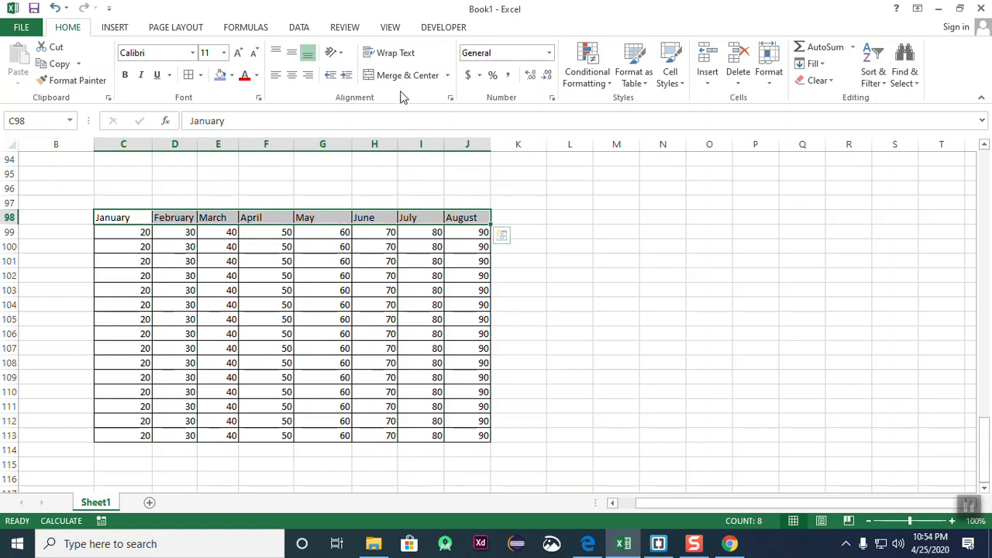
- Slant the month headers with Angle Counterclockwise and review the result
{"action": "left_click", "coordinate": [338, 56]}
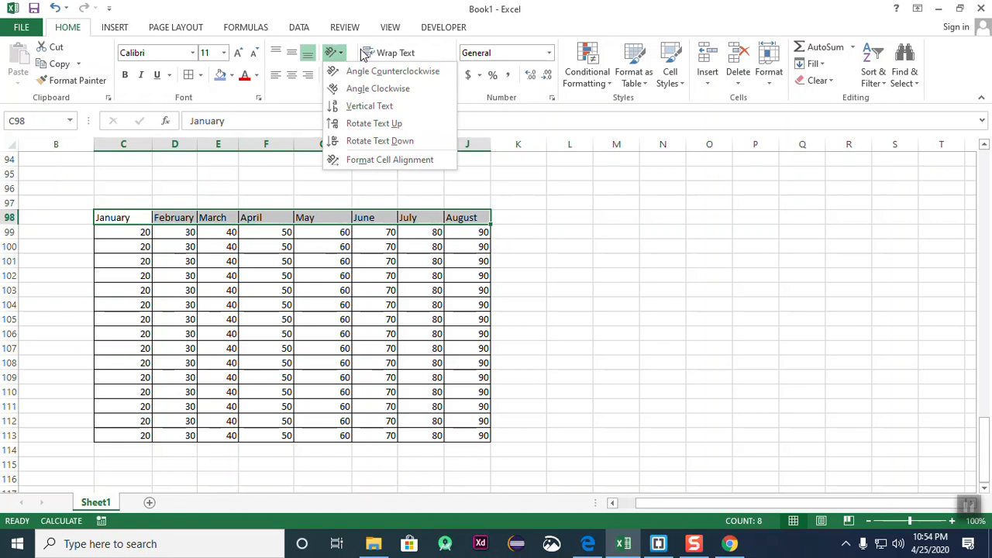
{"action": "left_click", "coordinate": [417, 72]}
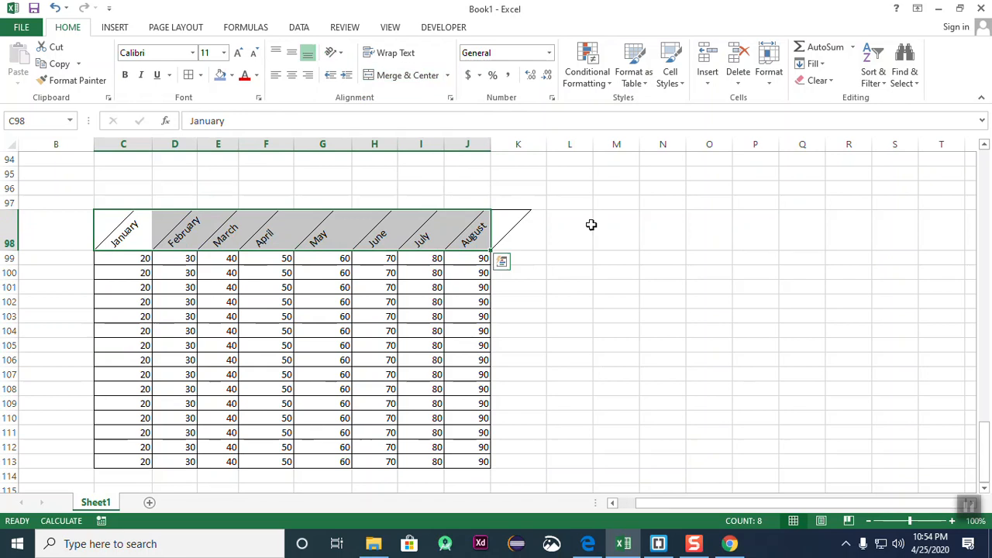
{"action": "left_click", "coordinate": [653, 259]}
{"action": "left_click_drag", "start_coordinate": [125, 239], "coordinate": [476, 237]}
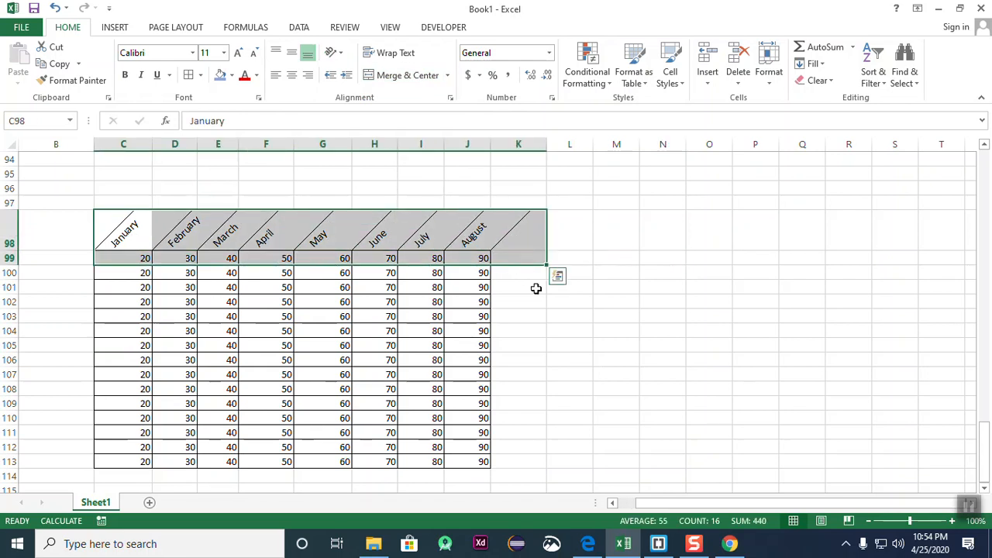
{"action": "left_click", "coordinate": [555, 321]}
{"action": "scroll", "coordinate": [265, 339], "scroll_direction": "down", "scroll_amount": 2}
{"action": "scroll", "coordinate": [264, 339], "scroll_direction": "up", "scroll_amount": 2}
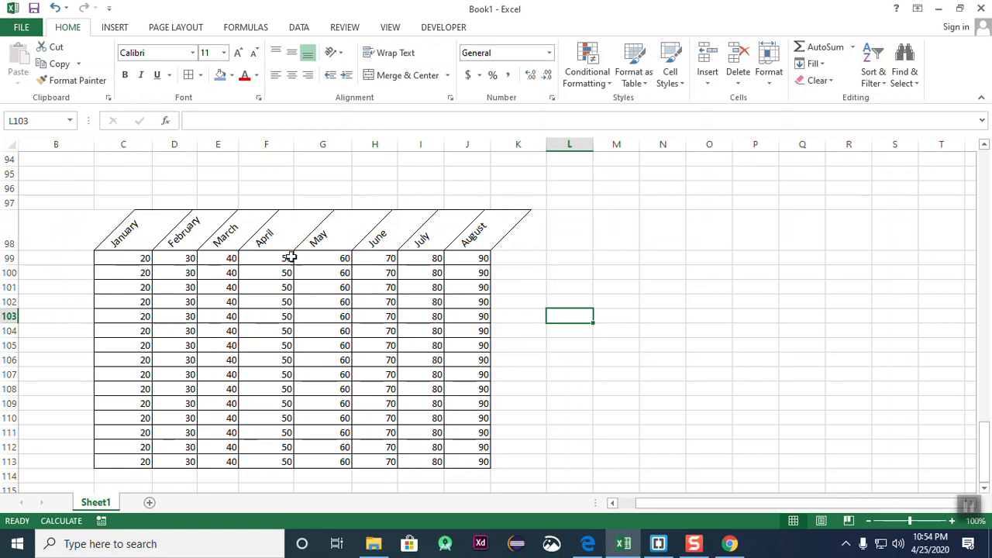
{"action": "left_click_drag", "start_coordinate": [122, 215], "coordinate": [492, 241]}
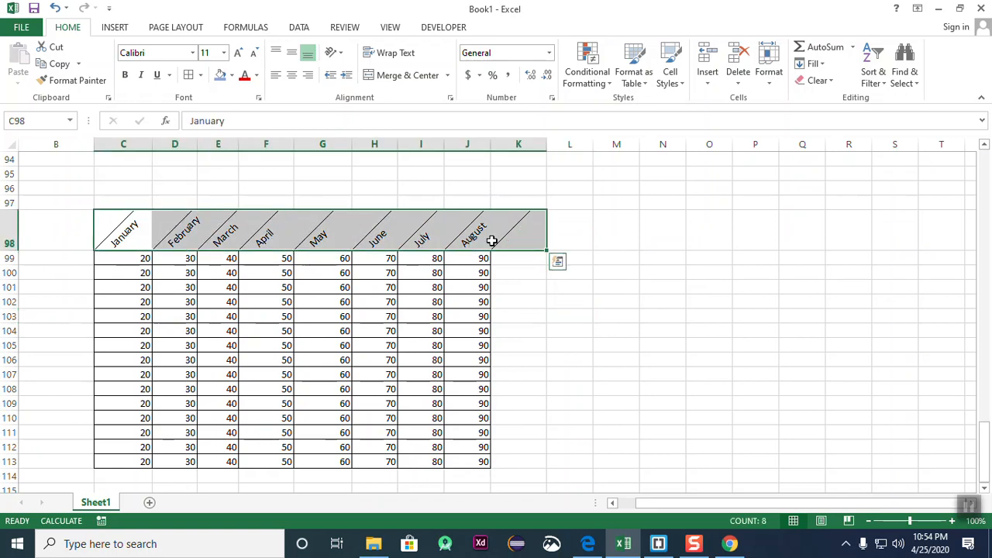
{"action": "left_click", "coordinate": [709, 302]}
- Try Vertical Text and Angle Clockwise on headers C98:J98
{"action": "left_click_drag", "start_coordinate": [137, 231], "coordinate": [473, 243]}
{"action": "left_click", "coordinate": [333, 52]}
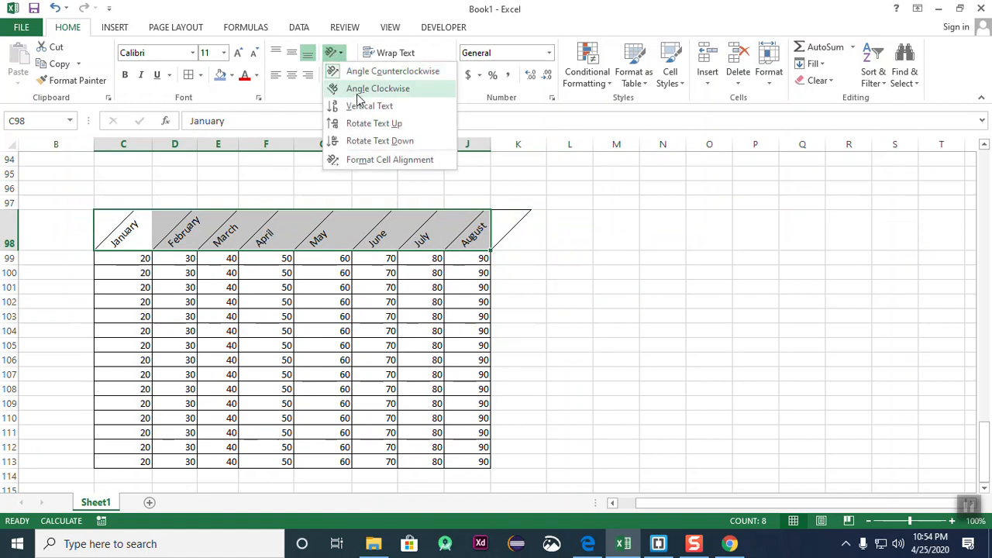
{"action": "left_click", "coordinate": [357, 104]}
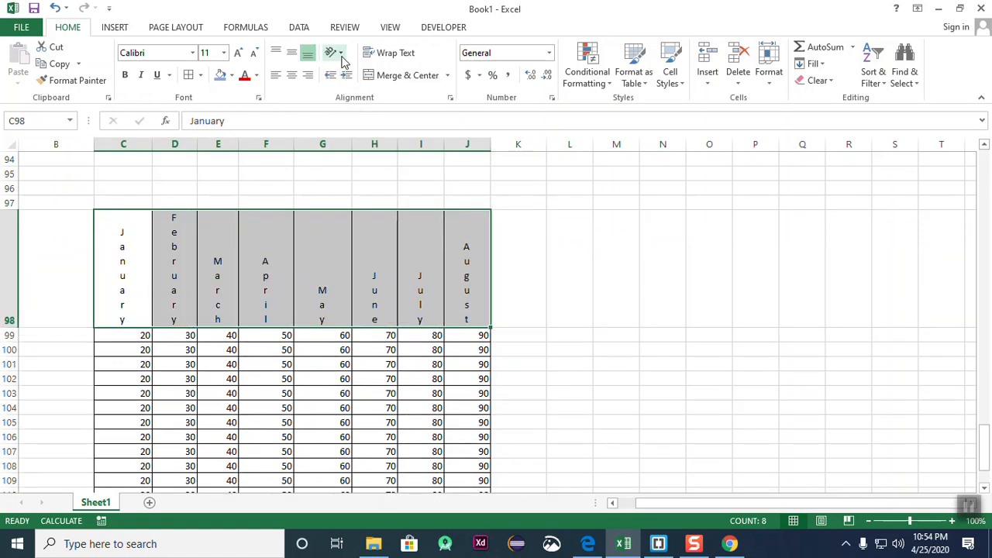
{"action": "left_click", "coordinate": [333, 52]}
{"action": "left_click", "coordinate": [368, 91]}
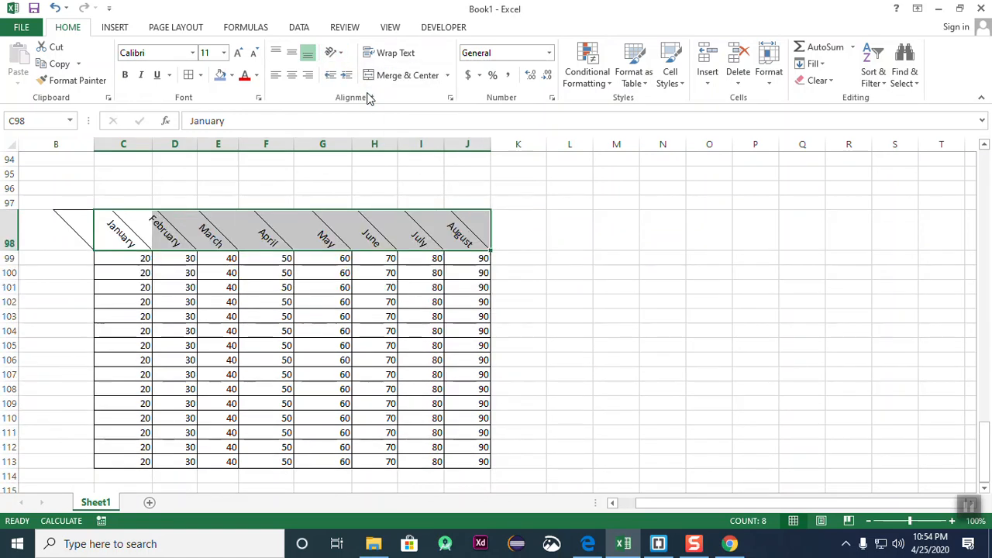
{"action": "left_click", "coordinate": [333, 52]}
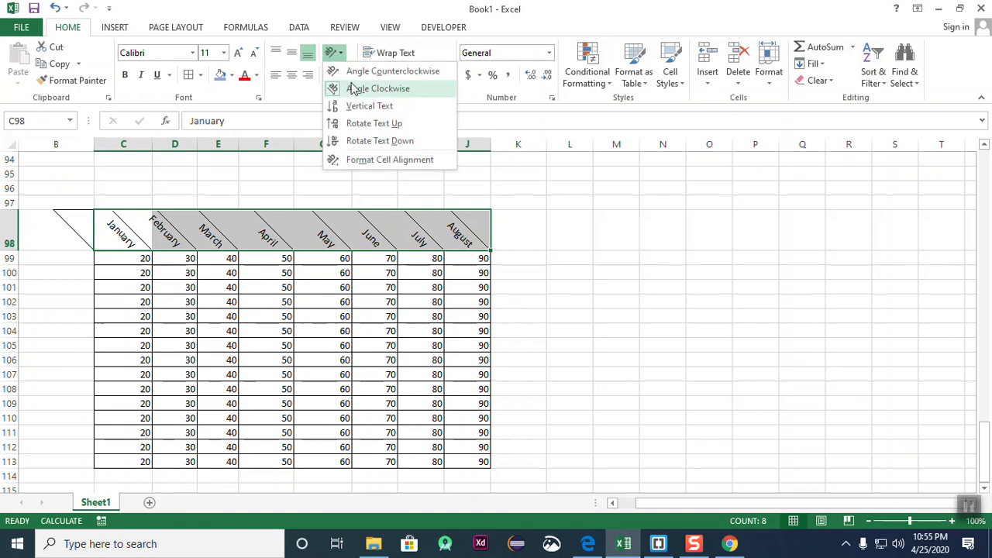
{"action": "left_click", "coordinate": [402, 108]}
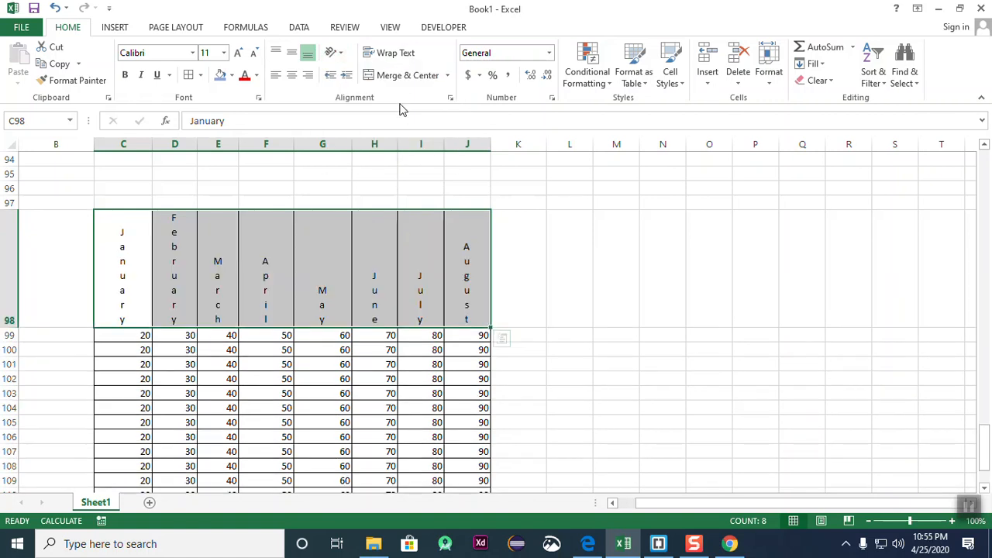
- Rotate the January–August headers to read upward with Rotate Text Up
{"action": "left_click", "coordinate": [339, 53]}
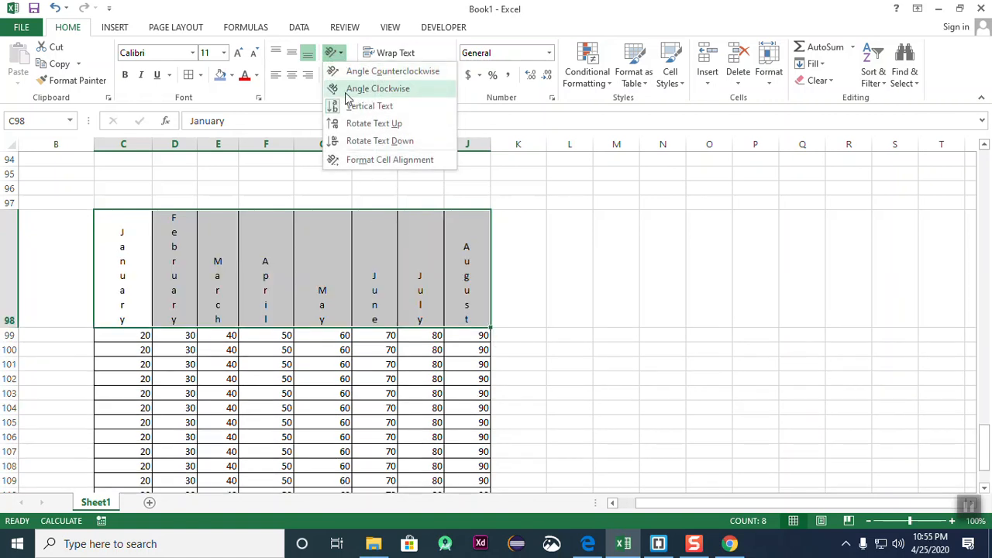
{"action": "left_click", "coordinate": [401, 125]}
{"action": "left_click", "coordinate": [581, 249]}
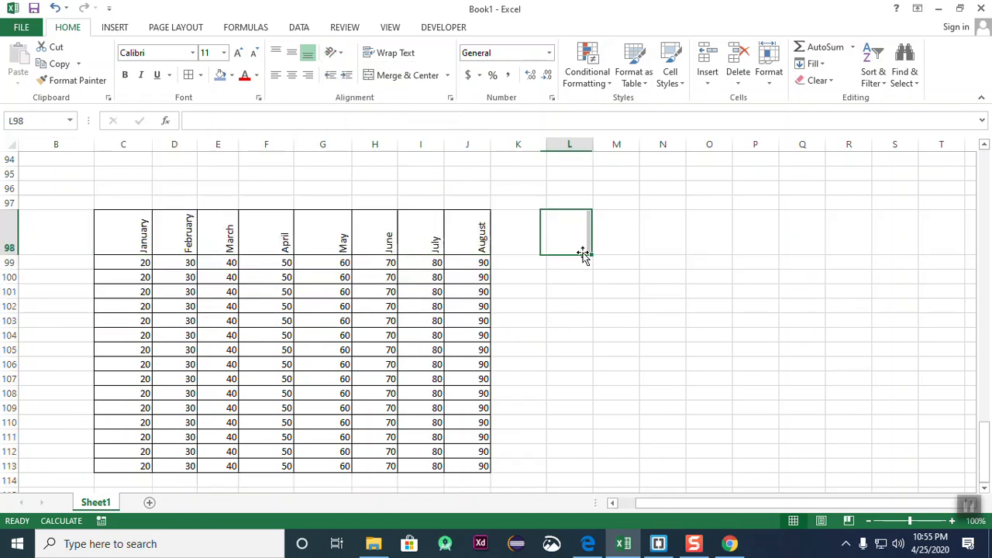
{"action": "left_click_drag", "start_coordinate": [143, 240], "coordinate": [464, 237]}
{"action": "left_click", "coordinate": [604, 262]}
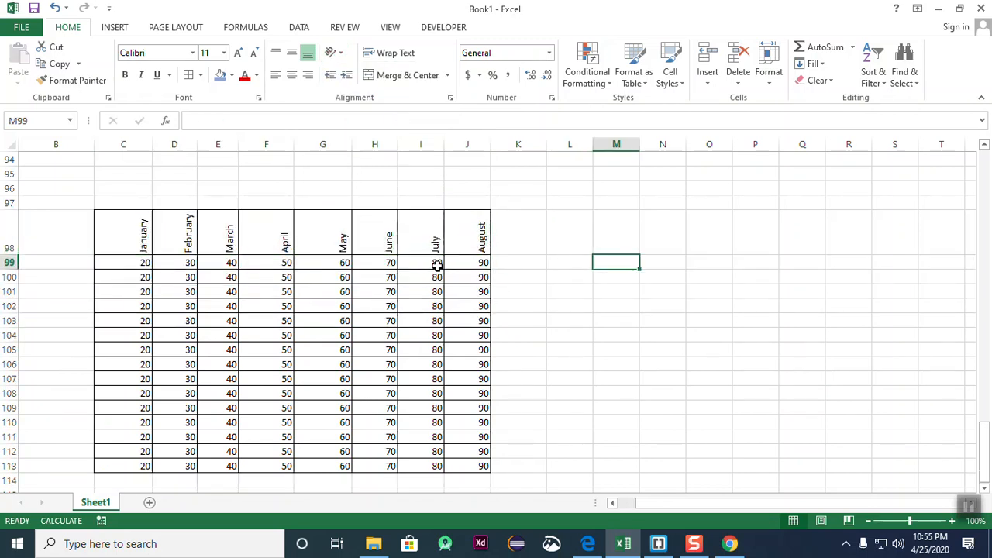
{"action": "left_click_drag", "start_coordinate": [147, 239], "coordinate": [458, 235]}
{"action": "left_click", "coordinate": [617, 263]}
- Reselect headers C98:J98 and bring up the Orientation options again
{"action": "left_click_drag", "start_coordinate": [144, 240], "coordinate": [558, 258]}
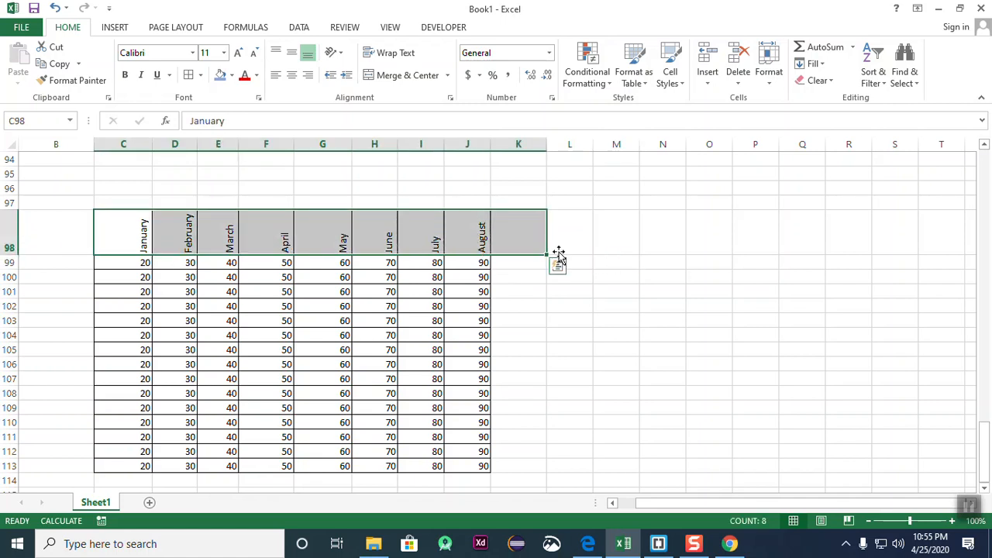
{"action": "left_click", "coordinate": [606, 278]}
{"action": "left_click_drag", "start_coordinate": [125, 241], "coordinate": [469, 237]}
{"action": "left_click", "coordinate": [660, 278]}
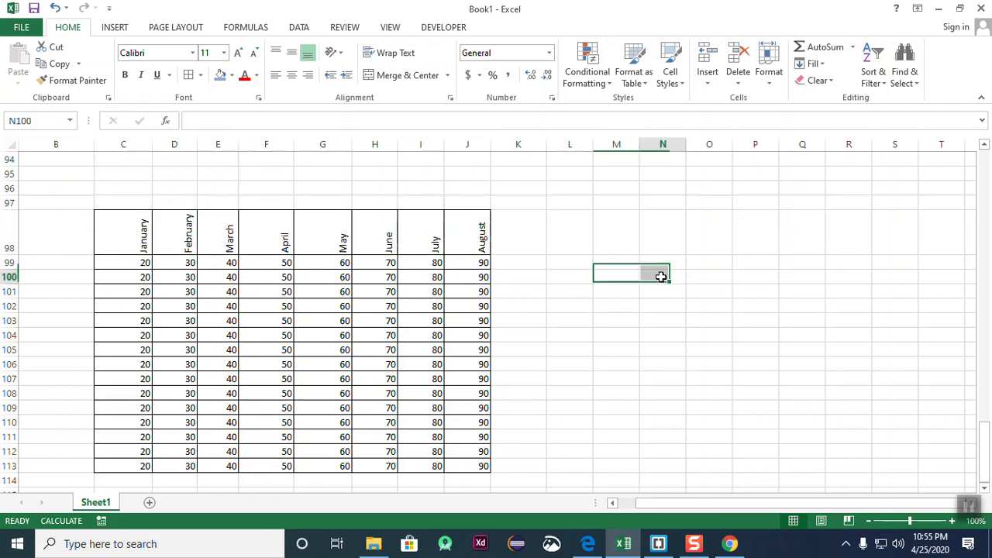
{"action": "left_click_drag", "start_coordinate": [120, 243], "coordinate": [477, 237]}
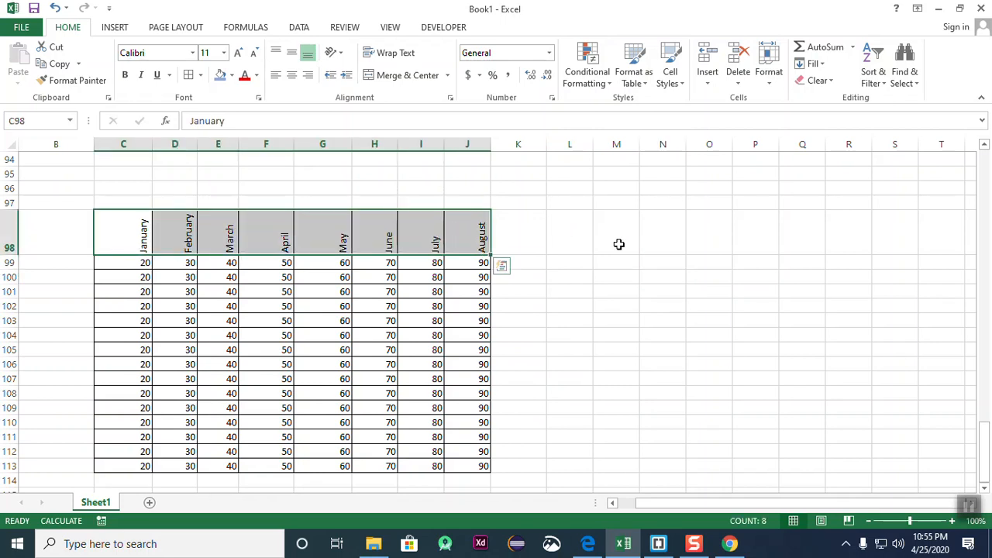
{"action": "left_click", "coordinate": [618, 245]}
{"action": "left_click_drag", "start_coordinate": [409, 238], "coordinate": [478, 240]}
{"action": "left_click", "coordinate": [667, 264]}
{"action": "left_click_drag", "start_coordinate": [129, 225], "coordinate": [476, 228]}
{"action": "left_click", "coordinate": [333, 52]}
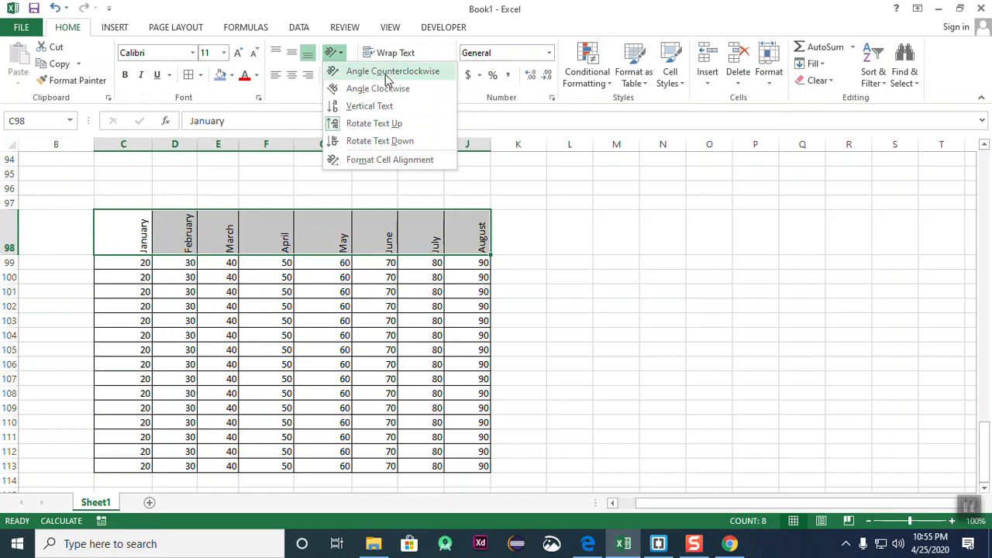
- Angle headers C98:J98 counterclockwise, then switch them to Angle Clockwise
{"action": "left_click", "coordinate": [384, 77]}
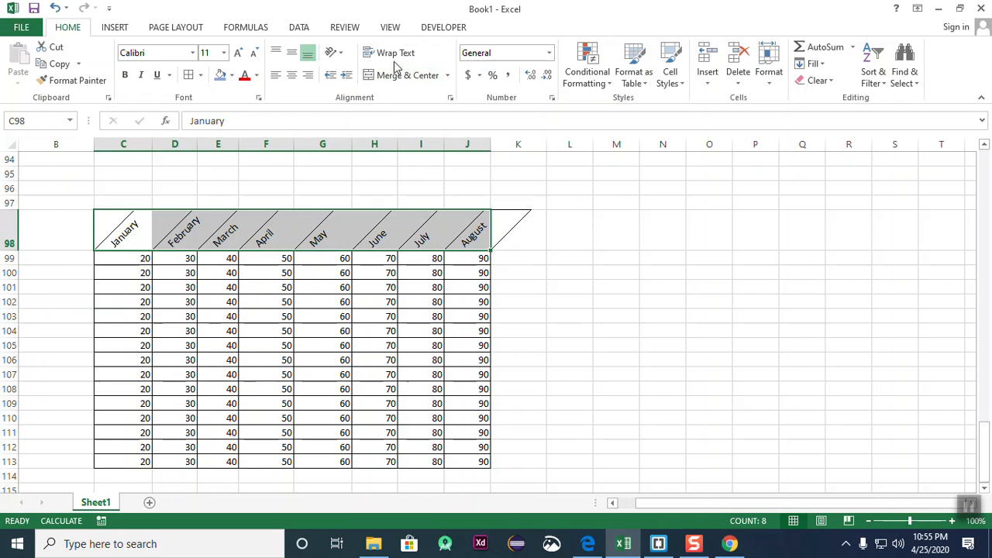
{"action": "left_click", "coordinate": [334, 53]}
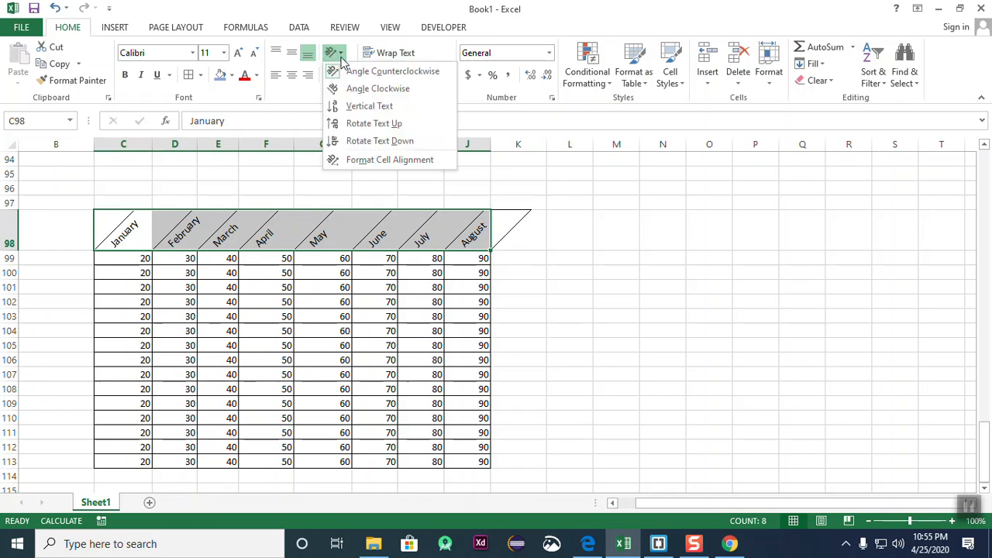
{"action": "left_click", "coordinate": [370, 91]}
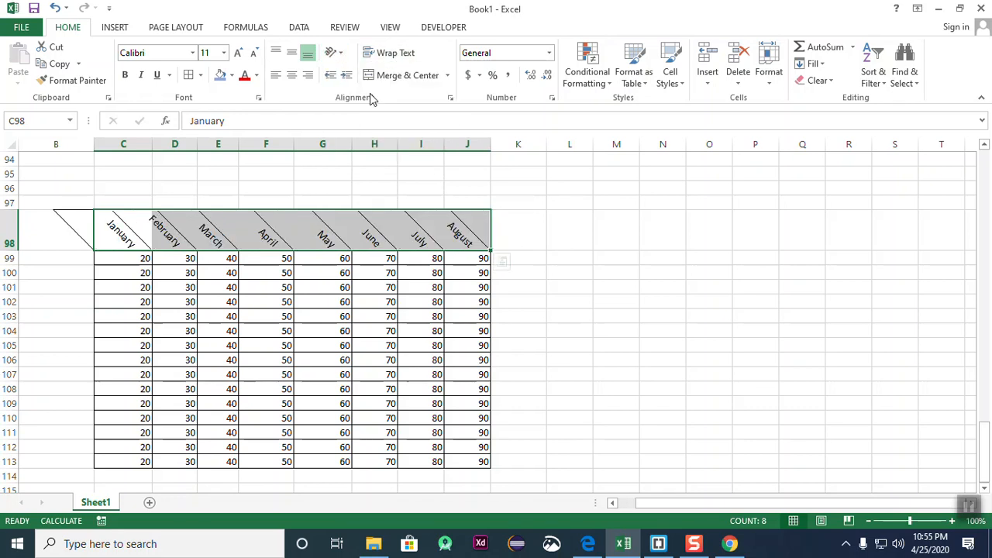
{"action": "left_click", "coordinate": [335, 53]}
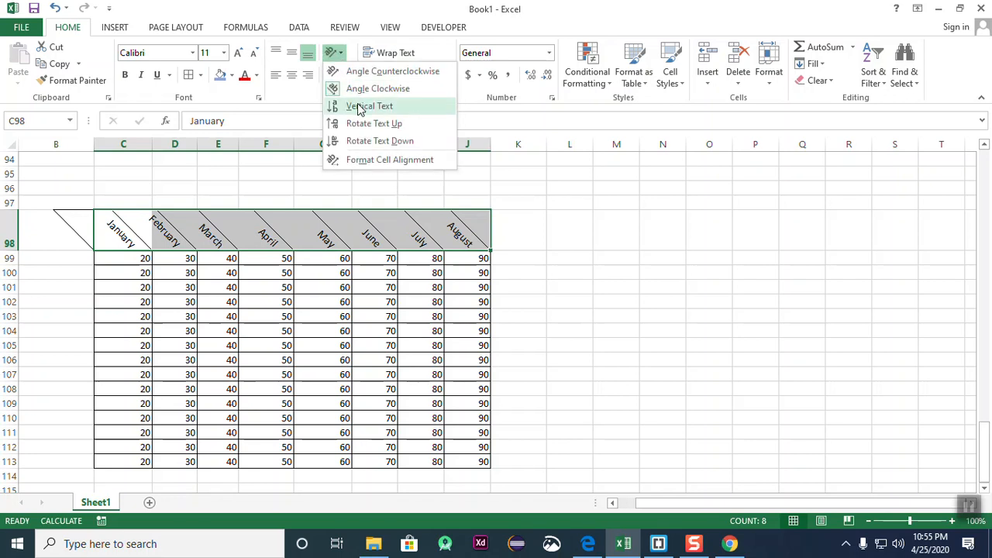
- Set the month headers' text orientation to 45 degrees in Format Cells
{"action": "left_click", "coordinate": [426, 161]}
{"action": "mouse_move", "coordinate": [623, 216]}
{"action": "left_mouse_down"}
{"action": "mouse_move", "coordinate": [630, 237]}
{"action": "mouse_move", "coordinate": [604, 221]}
{"action": "mouse_move", "coordinate": [626, 220]}
{"action": "left_mouse_up"}
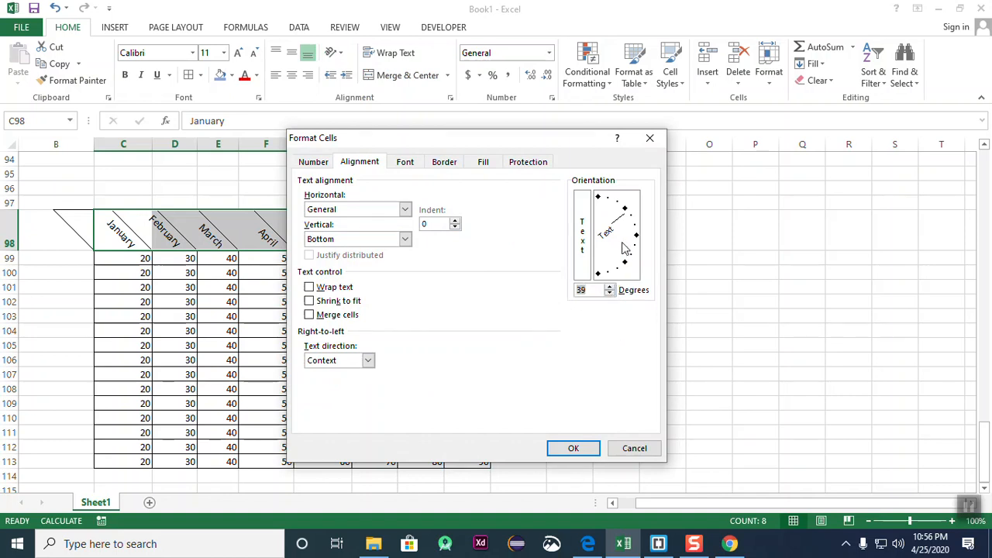
{"action": "left_click", "coordinate": [571, 450]}
{"action": "left_click", "coordinate": [583, 403]}
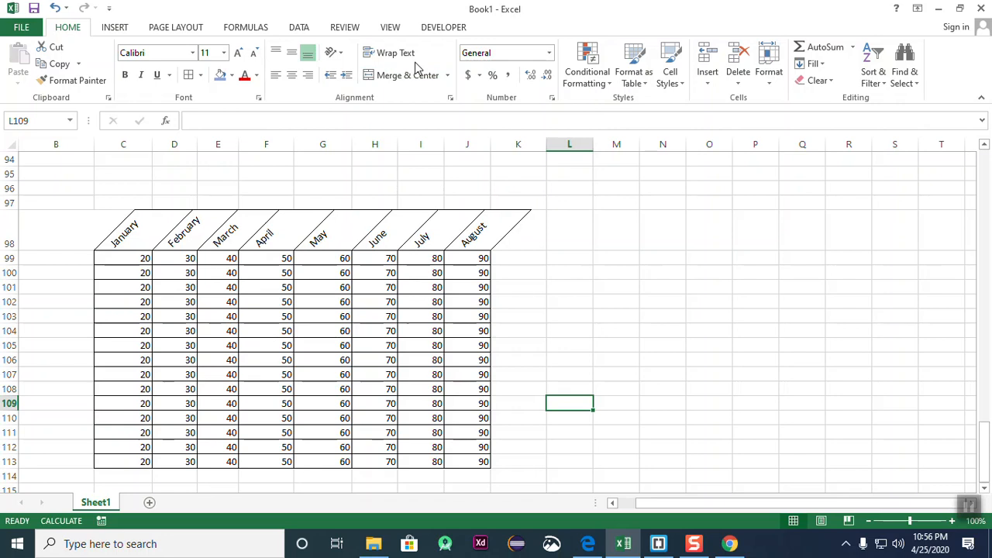
- Enter 'I am bangladeshi' into cell M100
{"action": "left_click", "coordinate": [659, 311]}
{"action": "left_click", "coordinate": [583, 292]}
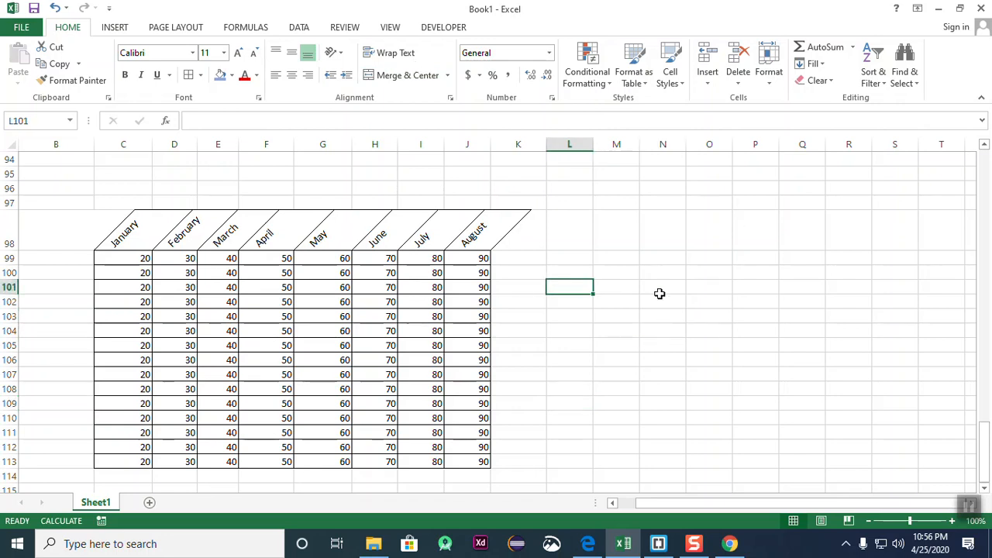
{"action": "left_click", "coordinate": [655, 302]}
{"action": "left_click", "coordinate": [619, 276]}
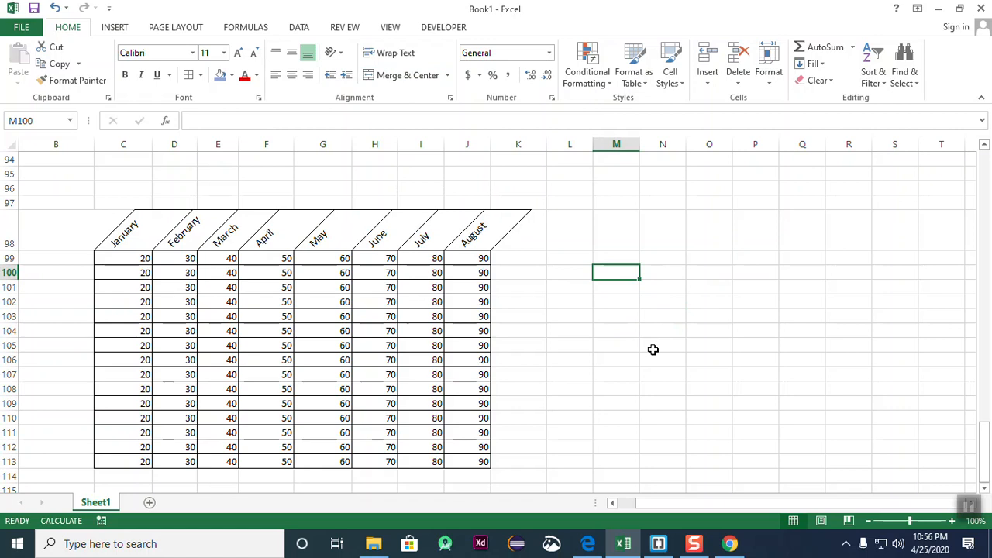
{"action": "type", "text": "="}
{"action": "key", "text": "BackSpace"}
{"action": "type", "text": "I"}
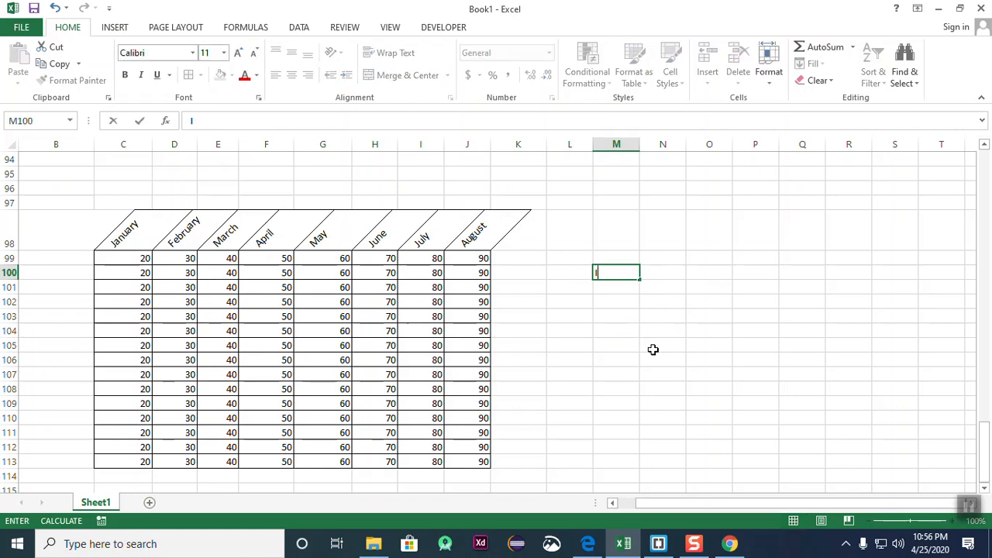
{"action": "type", "text": " am bangladesh"}
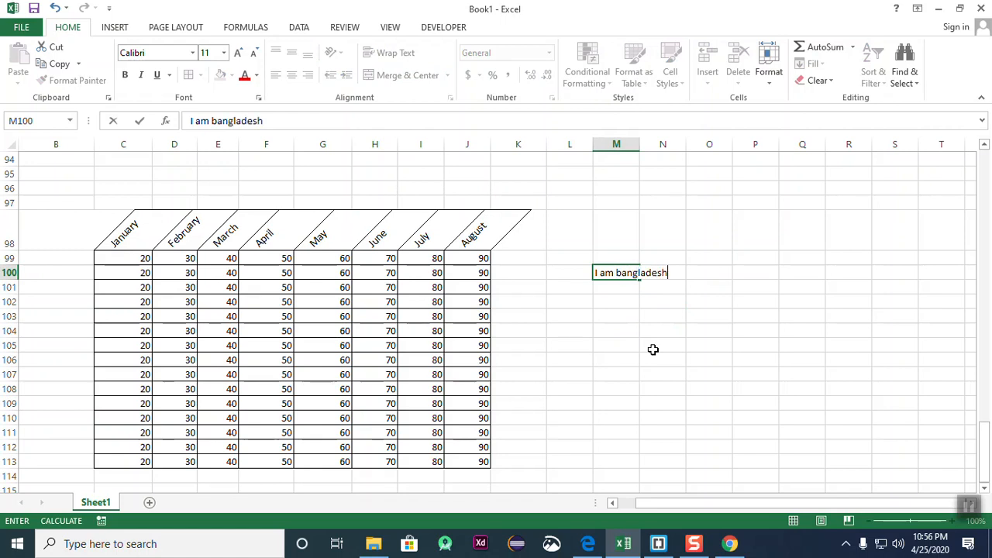
{"action": "type", "text": "i"}
{"action": "key", "text": "Return"}
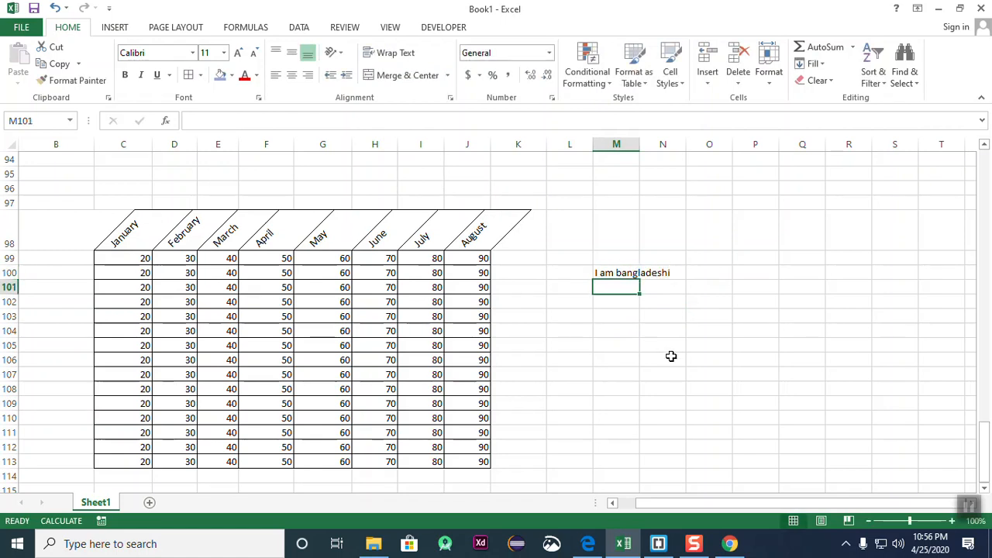
- Check the new text by clicking away from M100 and reselecting it
{"action": "left_click", "coordinate": [653, 349]}
{"action": "left_click", "coordinate": [611, 273]}
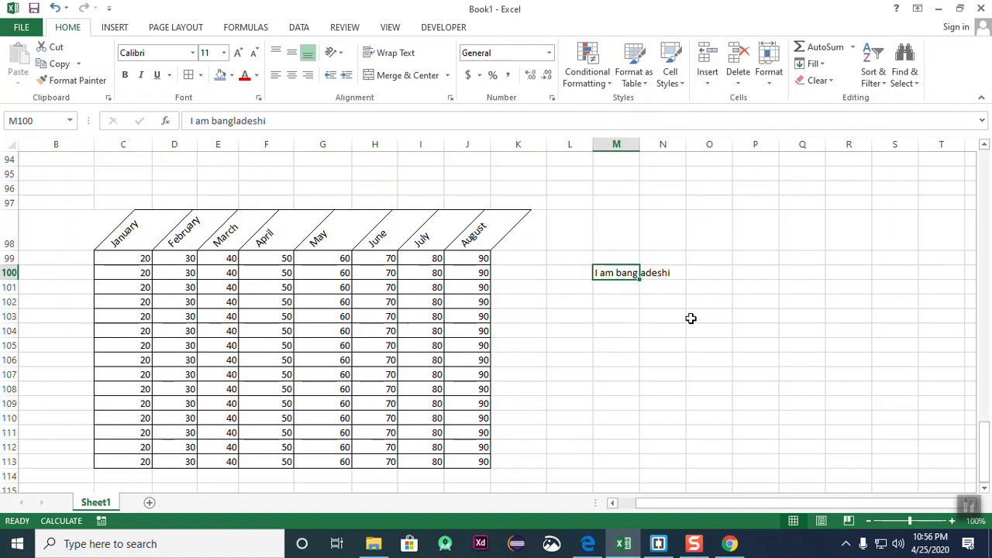
{"action": "left_click", "coordinate": [690, 318]}
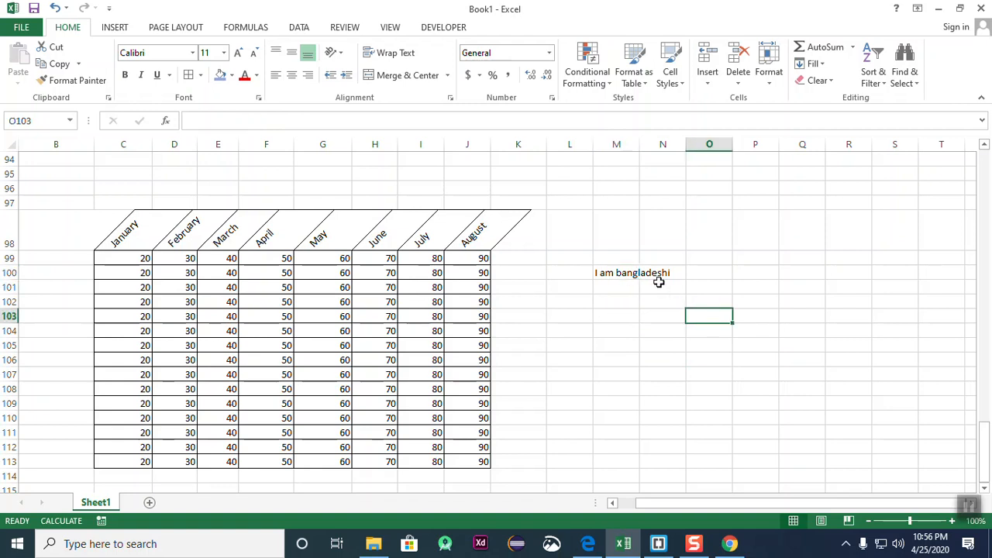
{"action": "left_click", "coordinate": [622, 272]}
{"action": "left_click", "coordinate": [664, 272]}
{"action": "left_click", "coordinate": [682, 357]}
{"action": "left_click", "coordinate": [611, 271]}
{"action": "left_click", "coordinate": [673, 356]}
{"action": "left_click", "coordinate": [637, 271]}
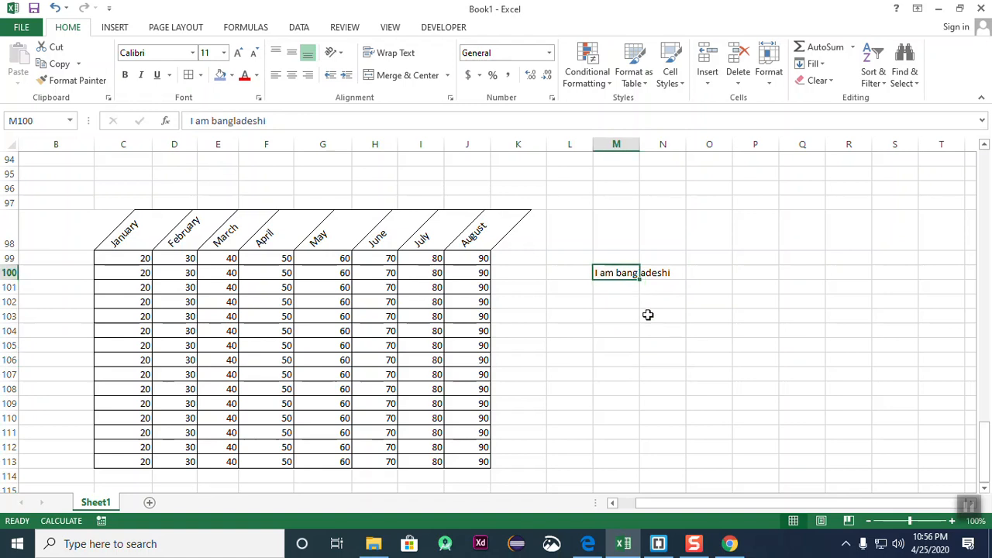
{"action": "left_click", "coordinate": [645, 329]}
{"action": "left_click", "coordinate": [625, 273]}
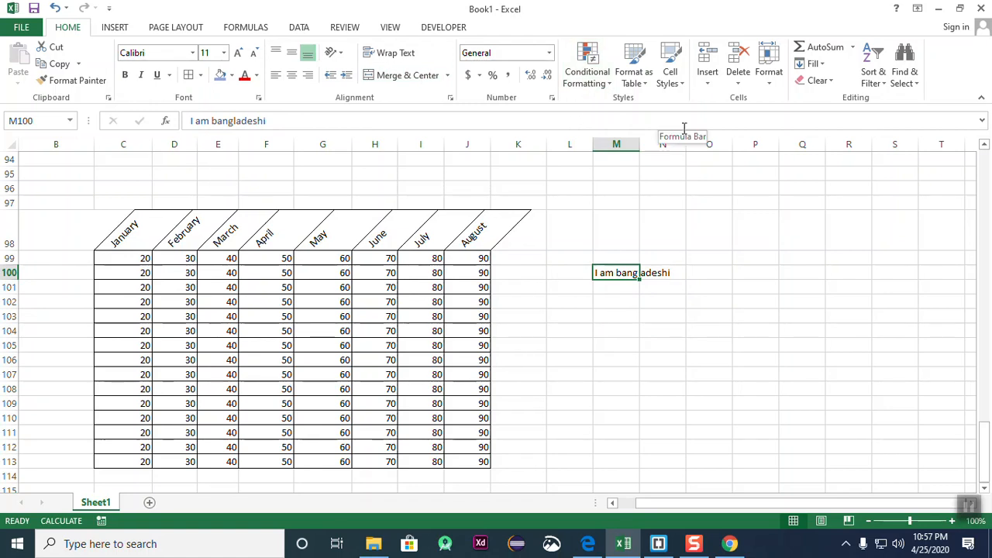
- Apply Wrap Text to M100 so the sentence spans three lines
{"action": "left_click", "coordinate": [387, 52]}
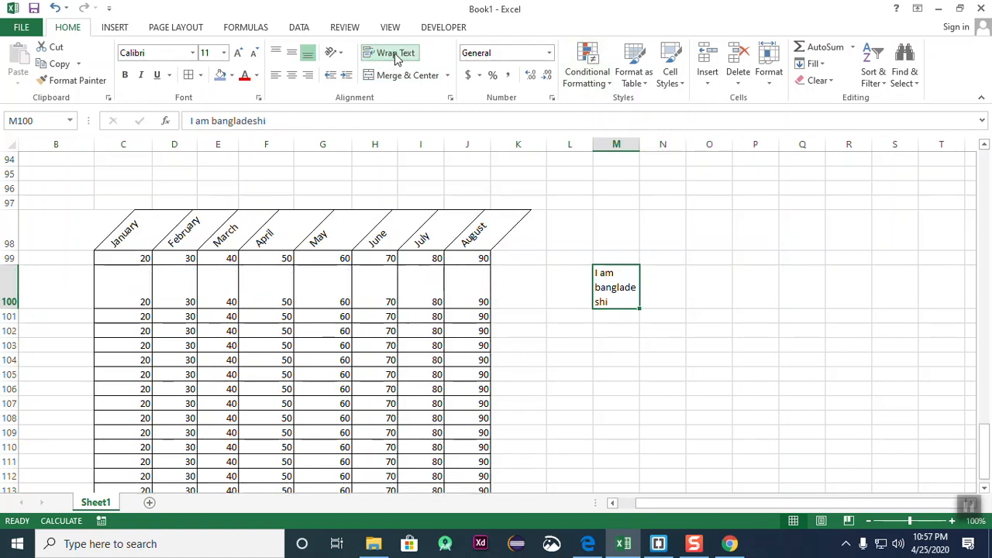
{"action": "left_click", "coordinate": [769, 325]}
{"action": "left_click", "coordinate": [624, 288]}
{"action": "left_click", "coordinate": [742, 329]}
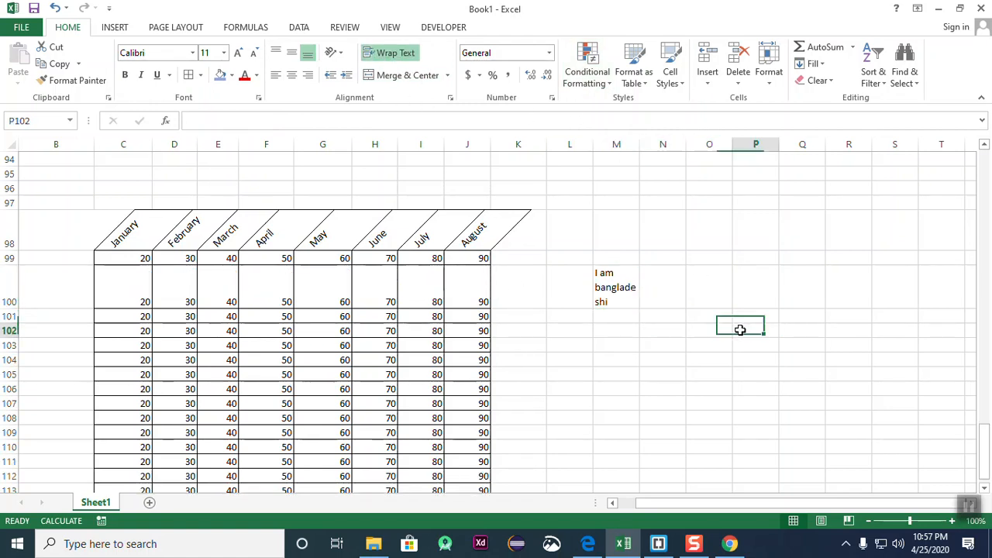
{"action": "left_click", "coordinate": [633, 293]}
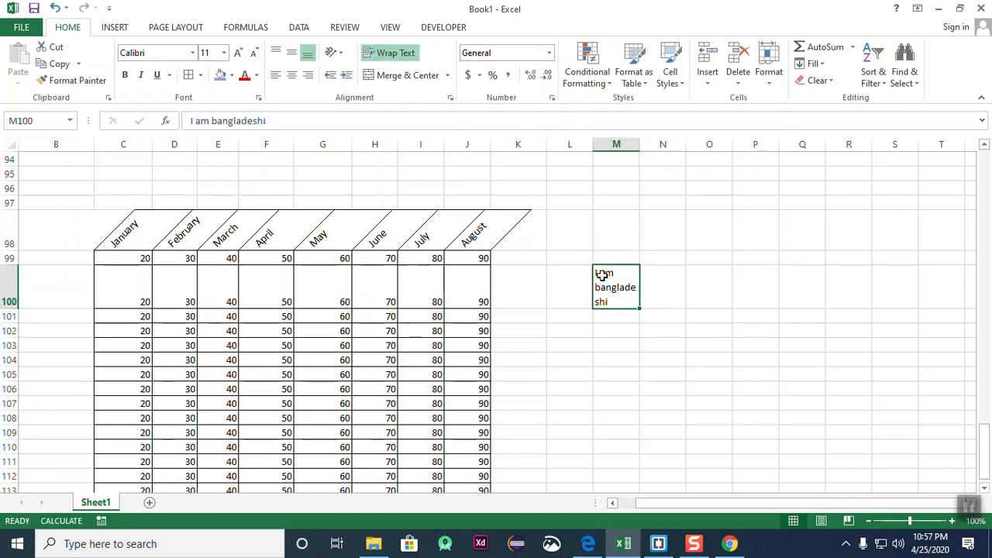
{"action": "left_click", "coordinate": [636, 372]}
{"action": "left_click", "coordinate": [626, 288]}
{"action": "left_click", "coordinate": [649, 385]}
{"action": "left_click", "coordinate": [631, 287]}
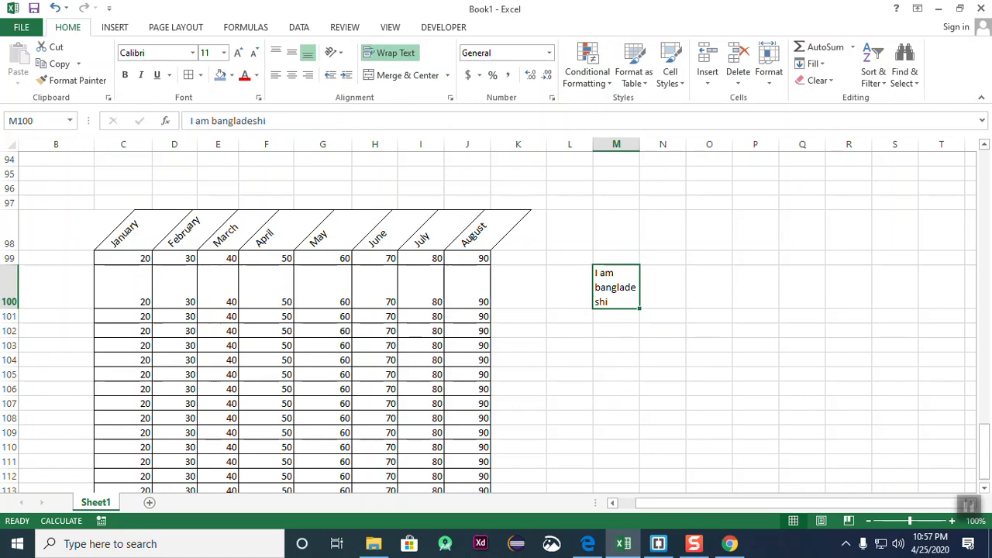
- Reselect M100 to review the wrapped text, then open the Merge & Center options
{"action": "left_click", "coordinate": [688, 385]}
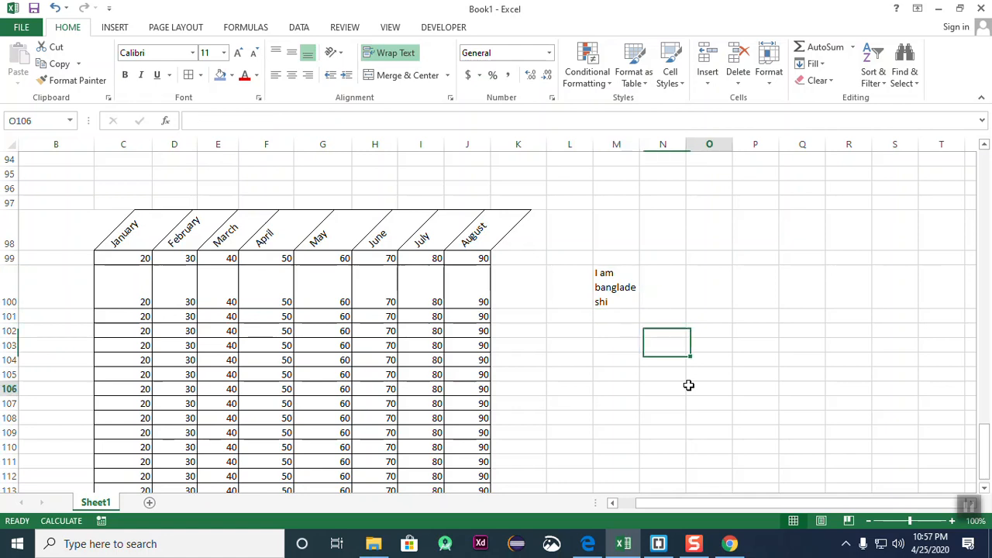
{"action": "left_click", "coordinate": [611, 286]}
{"action": "left_click", "coordinate": [699, 337]}
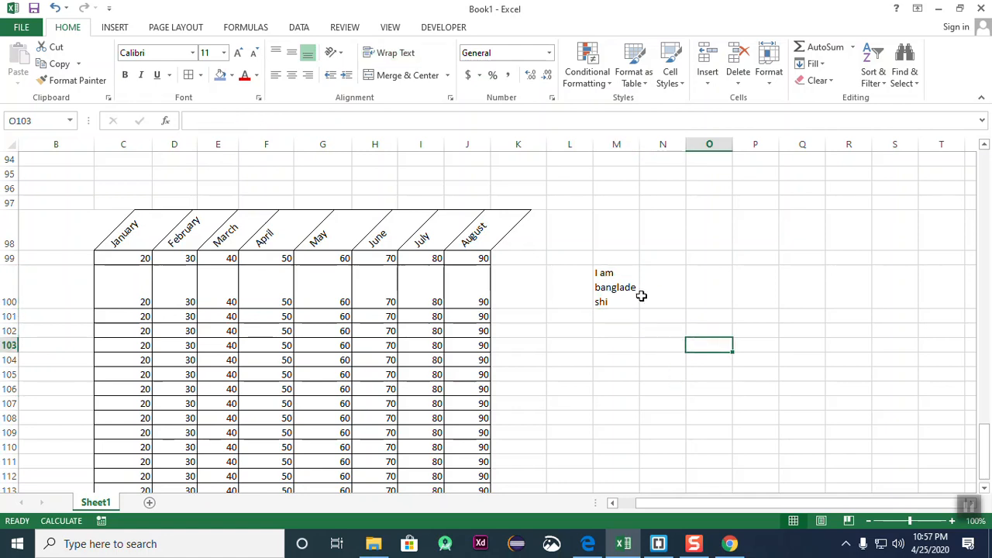
{"action": "left_click", "coordinate": [644, 309]}
{"action": "left_click", "coordinate": [659, 330]}
{"action": "left_click", "coordinate": [611, 293]}
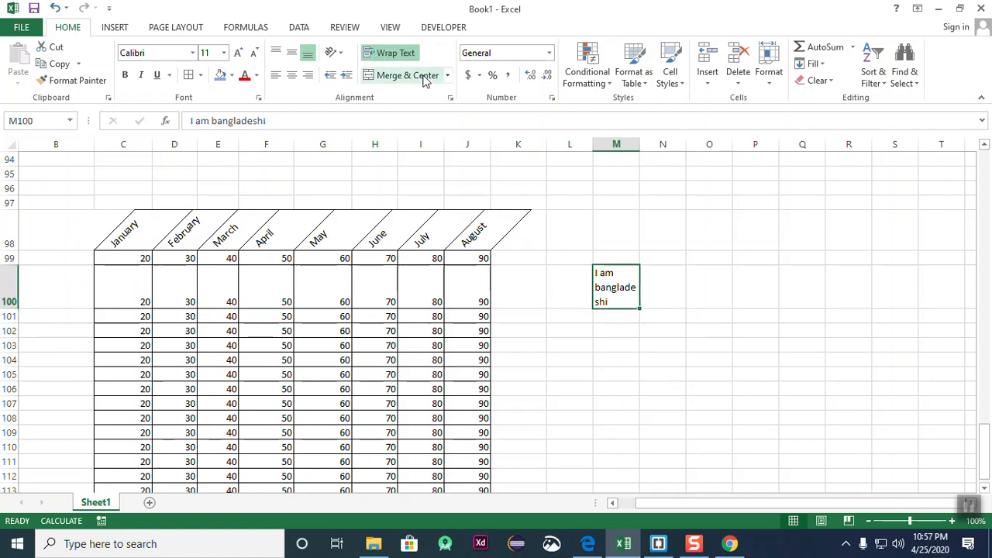
{"action": "left_click", "coordinate": [448, 75]}
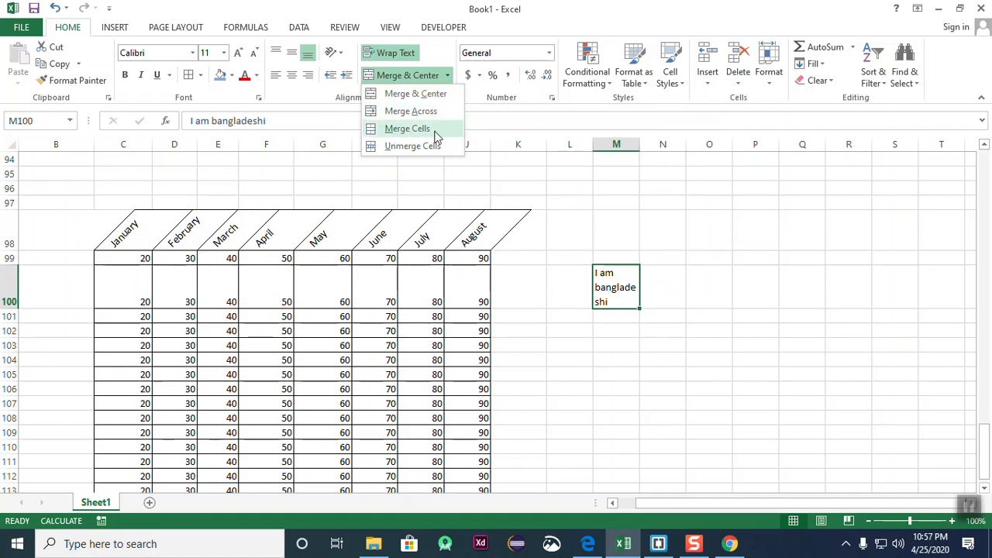
- Try selecting several empty ranges below the lower month table
{"action": "left_click", "coordinate": [631, 433]}
{"action": "scroll", "coordinate": [608, 386], "scroll_direction": "down", "scroll_amount": 3}
{"action": "left_click_drag", "start_coordinate": [346, 403], "coordinate": [766, 389]}
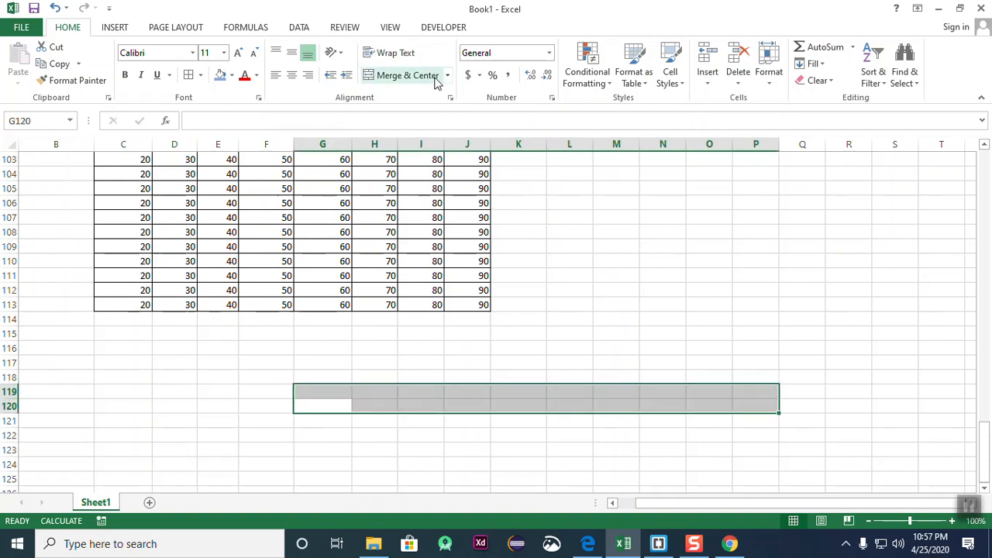
{"action": "left_click", "coordinate": [636, 343]}
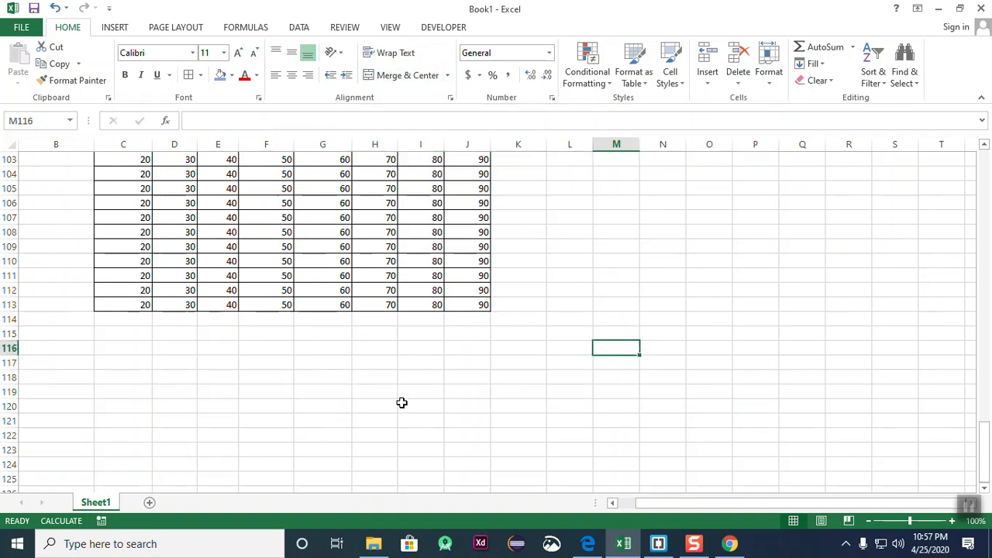
{"action": "left_click_drag", "start_coordinate": [115, 339], "coordinate": [608, 375]}
{"action": "left_click", "coordinate": [377, 436]}
{"action": "left_click_drag", "start_coordinate": [195, 348], "coordinate": [586, 365]}
{"action": "left_click", "coordinate": [517, 437]}
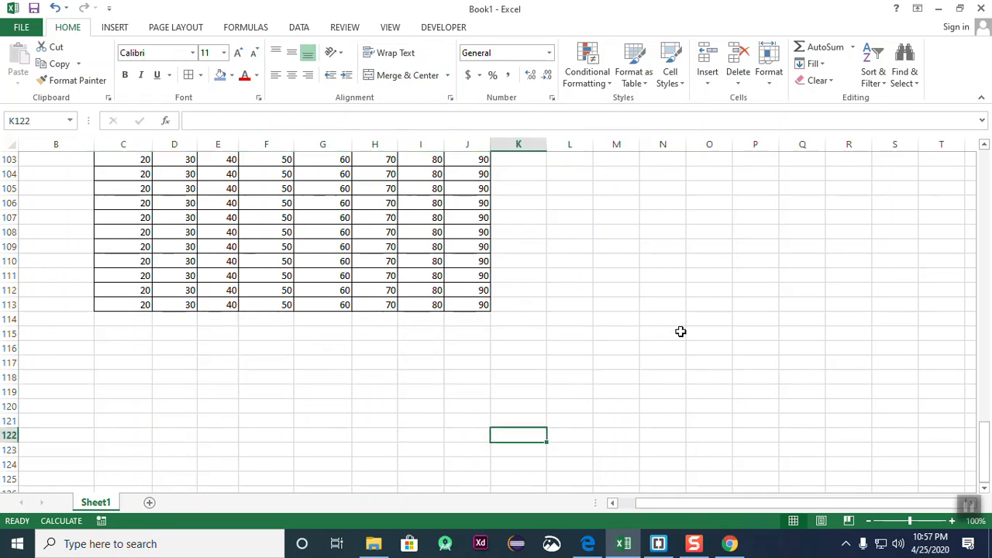
{"action": "left_click_drag", "start_coordinate": [259, 330], "coordinate": [439, 374]}
{"action": "left_click", "coordinate": [639, 374]}
- Merge the empty block G116:J118 using Merge Cells
{"action": "left_click_drag", "start_coordinate": [345, 350], "coordinate": [477, 373]}
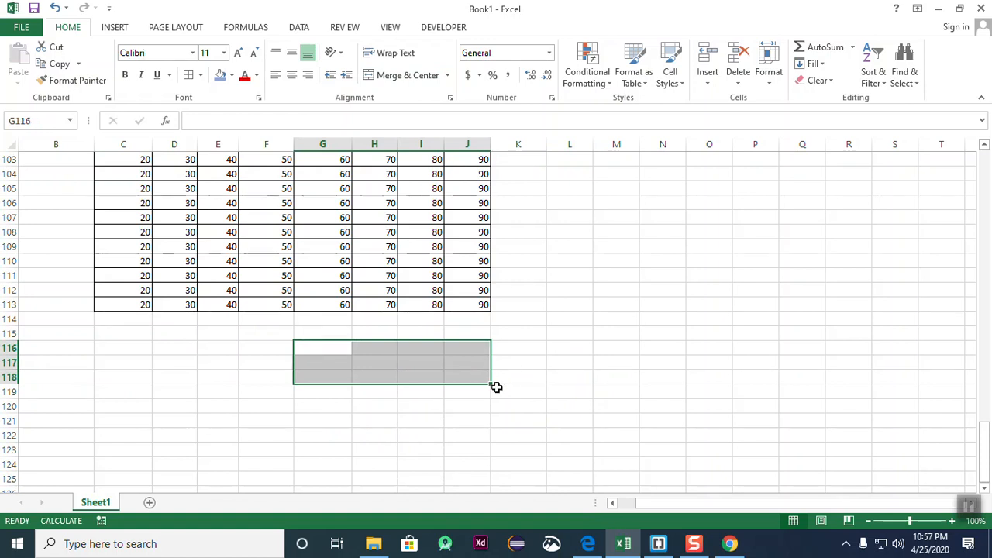
{"action": "left_click", "coordinate": [447, 76]}
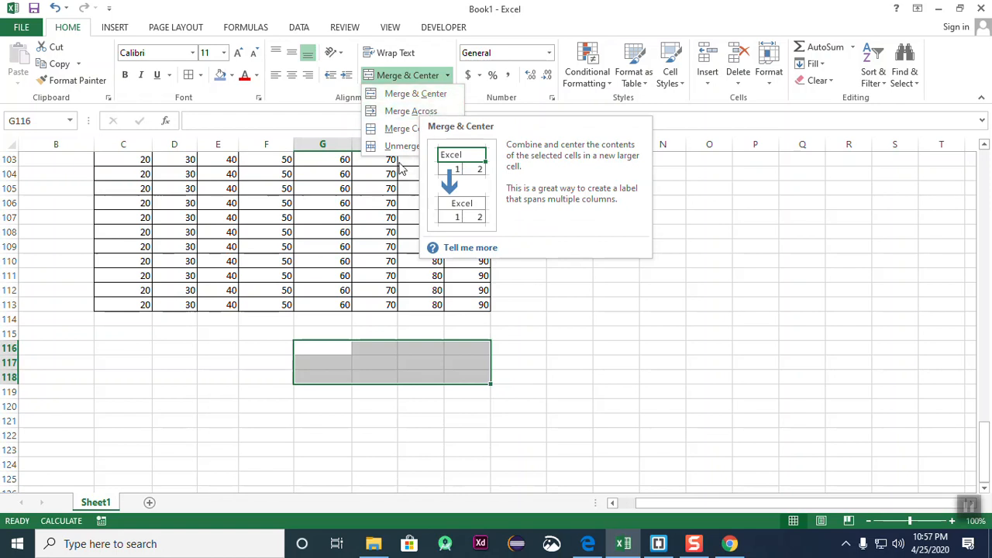
{"action": "left_click", "coordinate": [414, 129]}
{"action": "left_click", "coordinate": [625, 396]}
{"action": "left_click", "coordinate": [456, 359]}
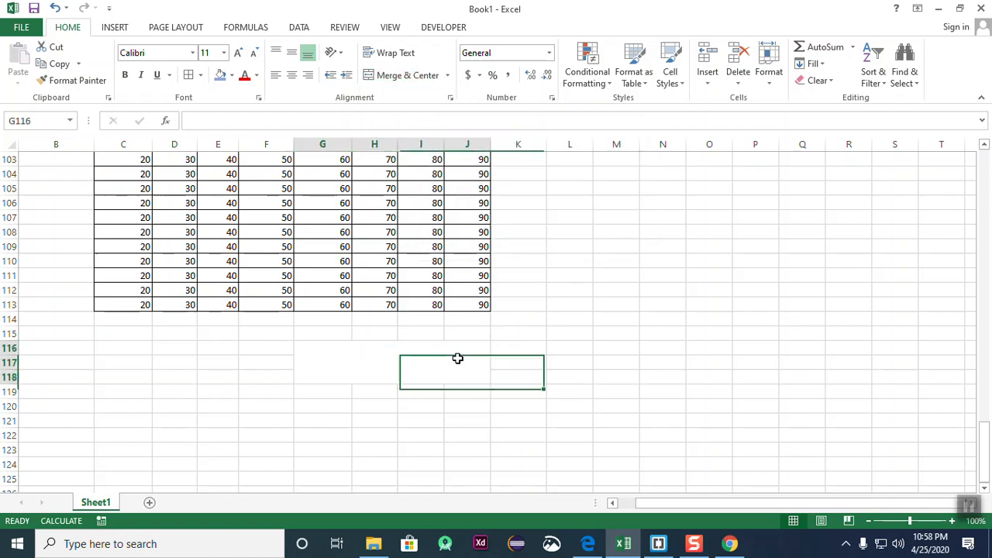
{"action": "left_click", "coordinate": [564, 464]}
- Finish typing 'Bangladesh' in the merged cell G116 and commit the entry
{"action": "left_click", "coordinate": [369, 363]}
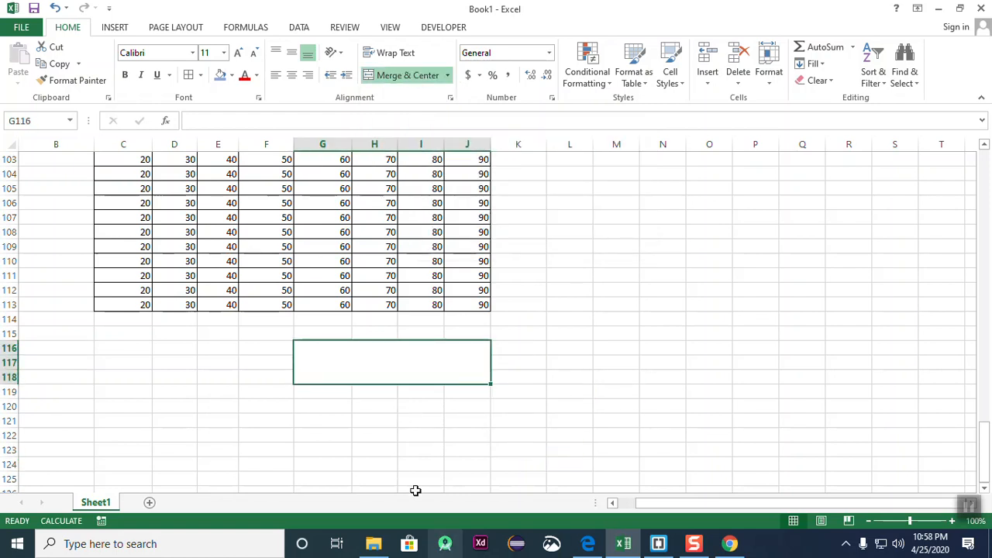
{"action": "double_click", "coordinate": [443, 364]}
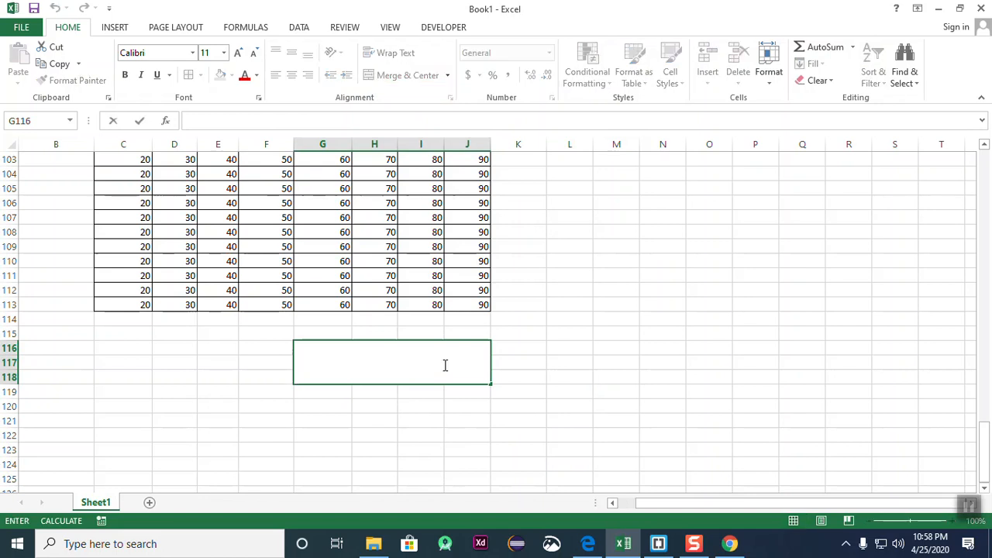
{"action": "type", "text": "Banglade"}
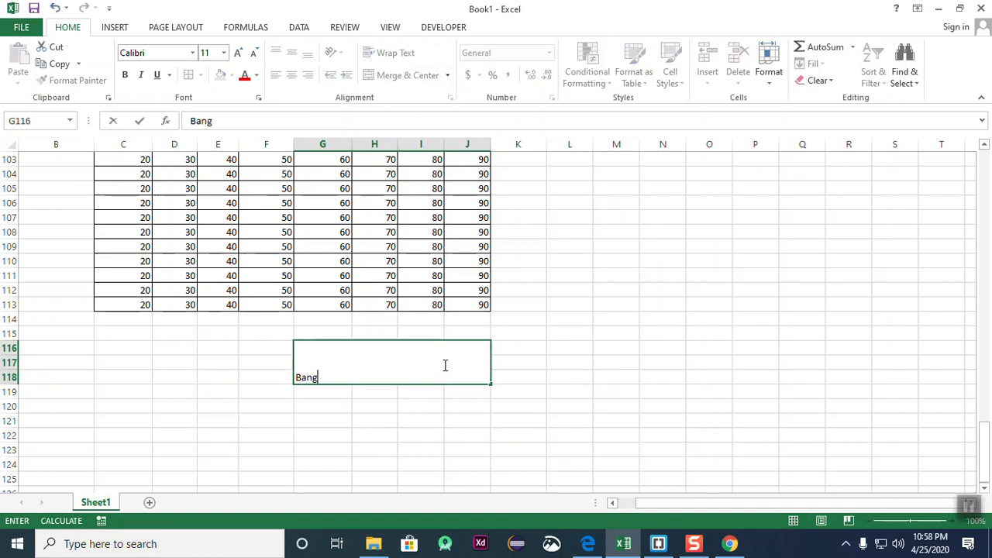
{"action": "key", "text": "BackSpace"}
{"action": "key", "text": "BackSpace"}
{"action": "key", "text": "BackSpace"}
{"action": "left_click", "coordinate": [525, 411]}
- Centre the Bangladesh label horizontally and vertically in its merged block
{"action": "left_click", "coordinate": [374, 367]}
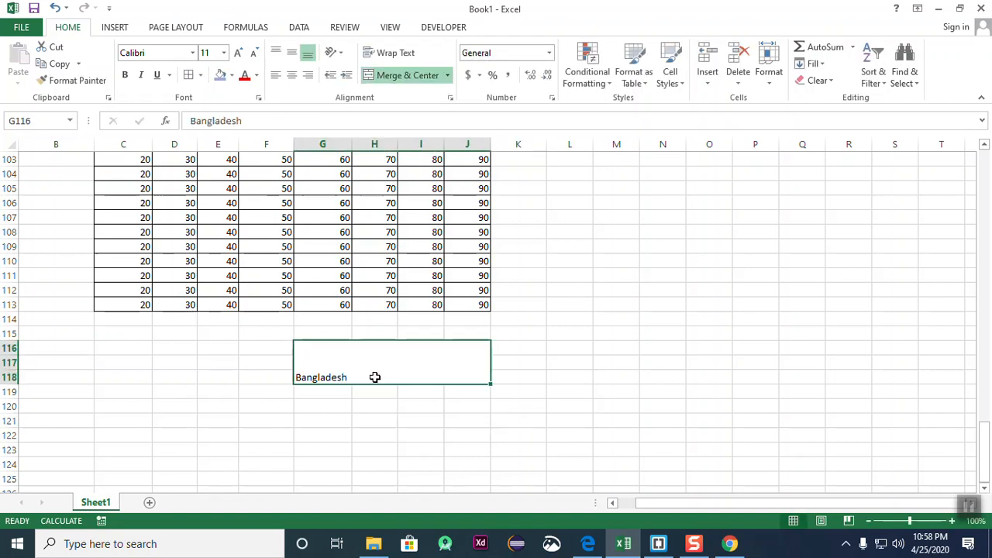
{"action": "left_click", "coordinate": [291, 52]}
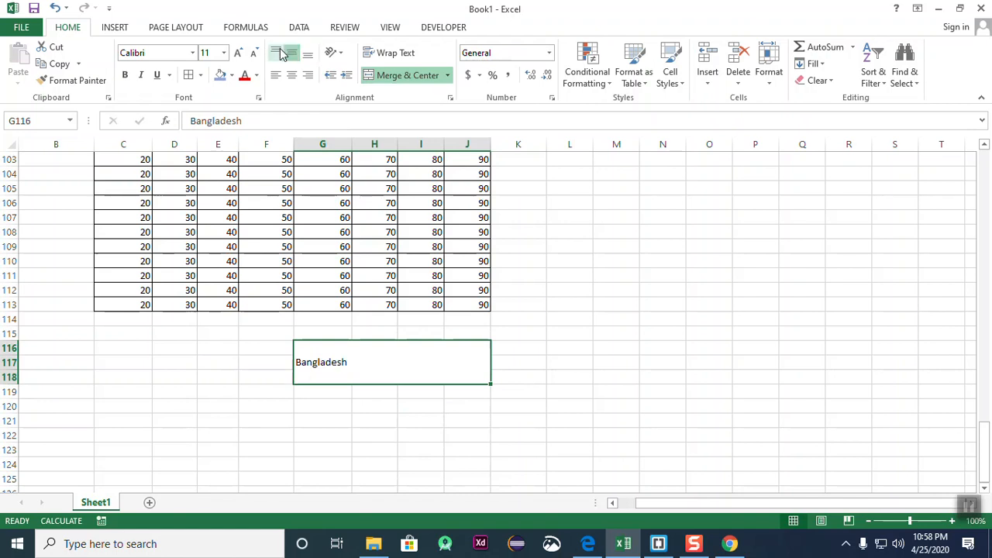
{"action": "left_click", "coordinate": [275, 52]}
{"action": "left_click", "coordinate": [292, 75]}
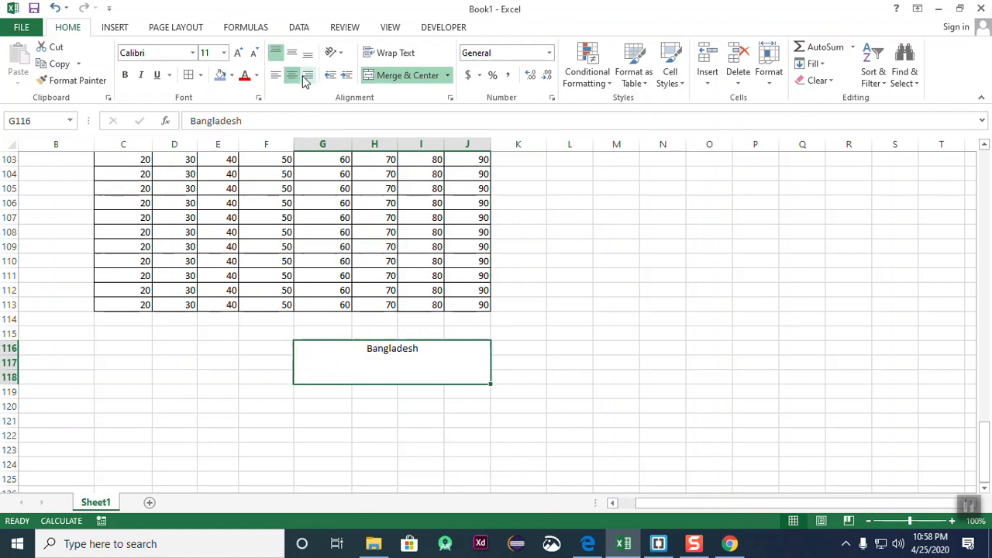
{"action": "left_click", "coordinate": [292, 53]}
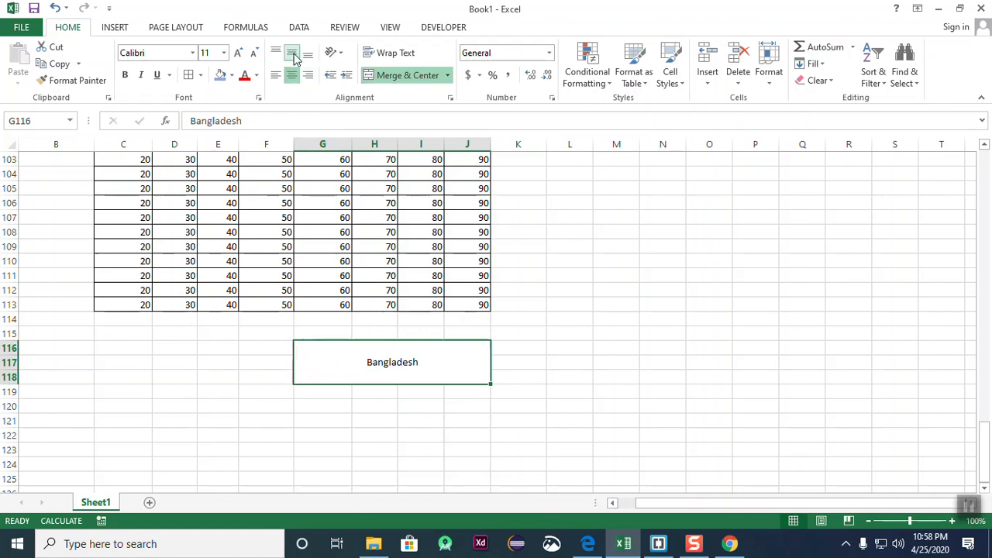
- Resize the Bangladesh text to font size 28
{"action": "left_click", "coordinate": [236, 51]}
{"action": "left_click", "coordinate": [236, 52]}
{"action": "left_click", "coordinate": [236, 52]}
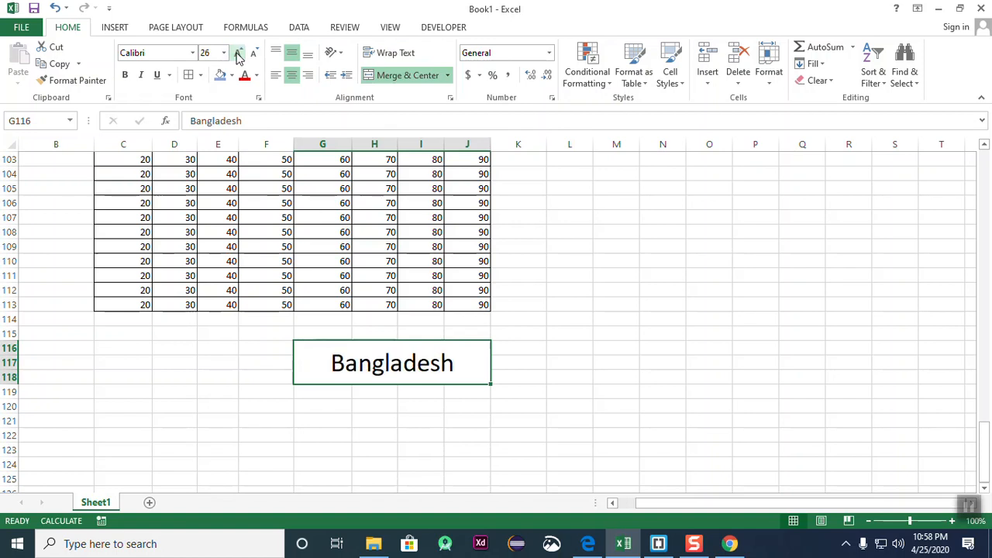
{"action": "left_click", "coordinate": [237, 52]}
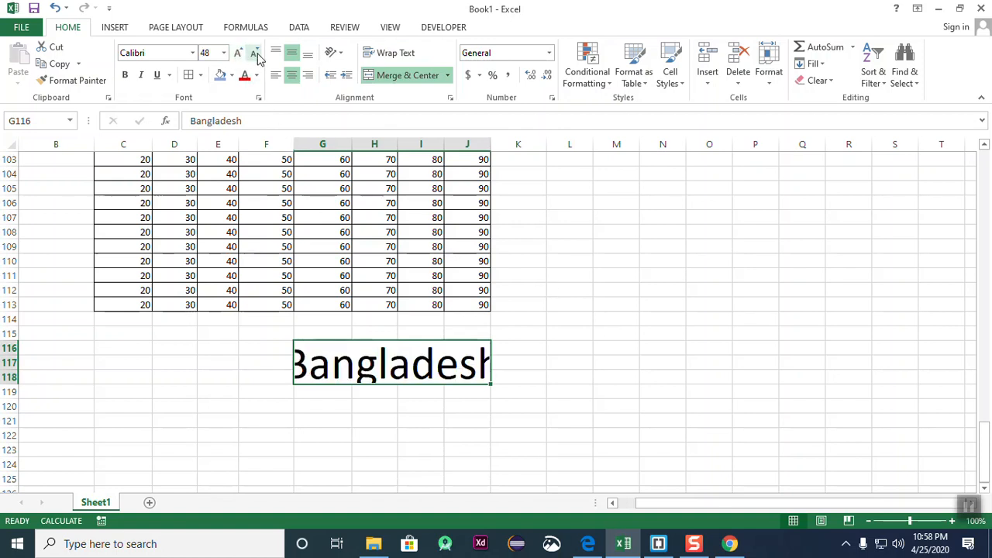
{"action": "left_click", "coordinate": [255, 53]}
- Reselect the merged Bangladesh cell and bring up the Merge & Center options
{"action": "left_click", "coordinate": [622, 388]}
{"action": "left_click", "coordinate": [480, 375]}
{"action": "left_click", "coordinate": [517, 406]}
{"action": "left_click", "coordinate": [438, 355]}
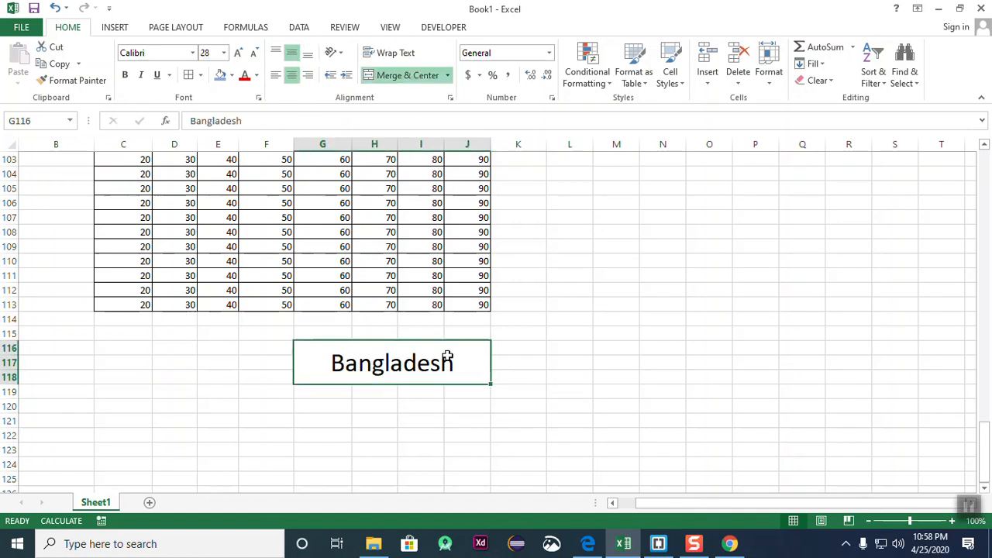
{"action": "left_click", "coordinate": [449, 76]}
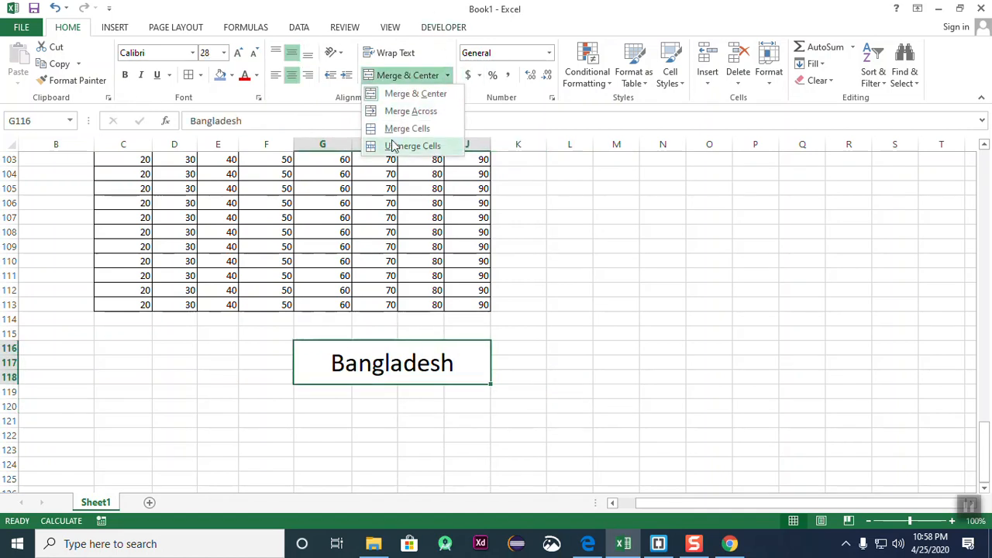
- Unmerge the Bangladesh block back into separate cells
{"action": "left_click", "coordinate": [650, 382]}
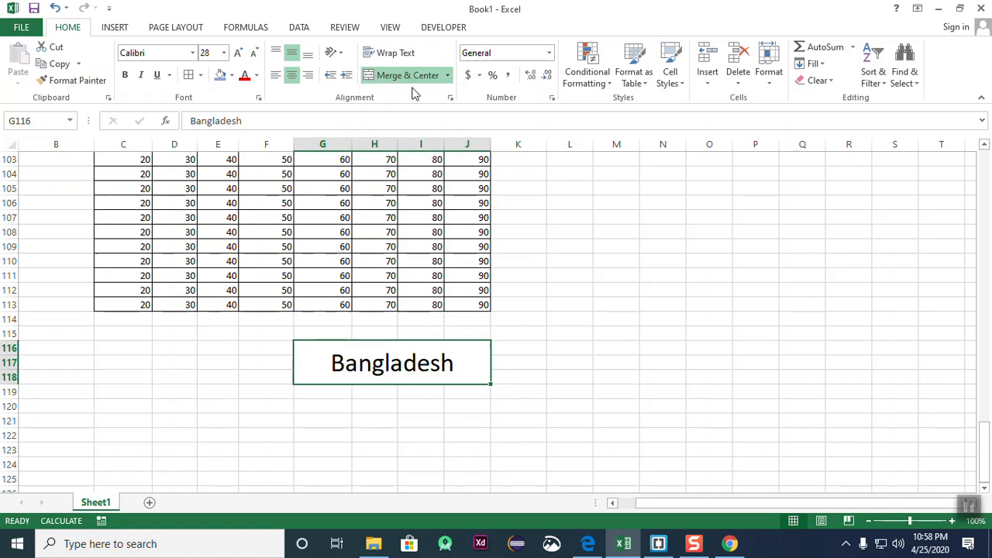
{"action": "left_click", "coordinate": [449, 76]}
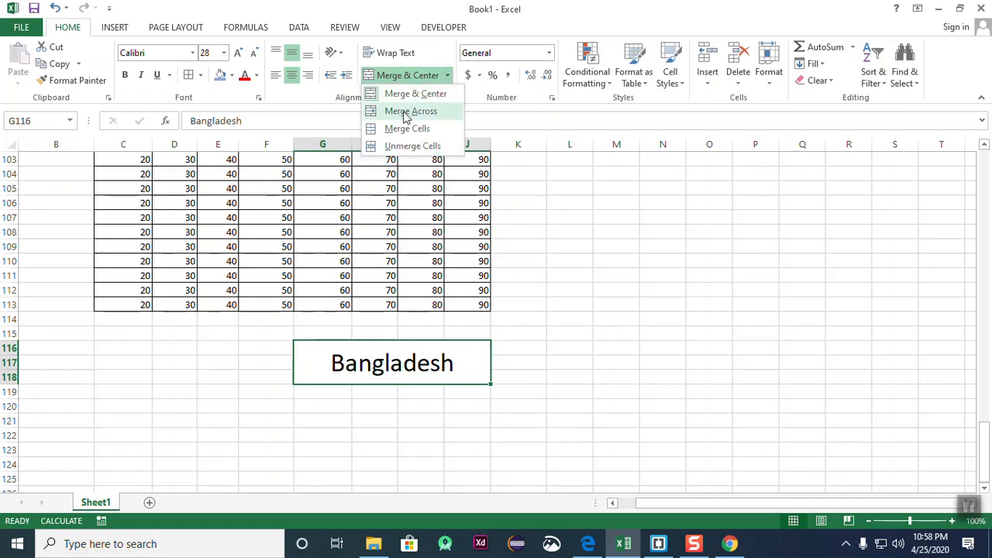
{"action": "left_click", "coordinate": [433, 148]}
{"action": "left_click", "coordinate": [604, 372]}
- Merge and centre F116:I118 around the Bangladesh label
{"action": "left_click_drag", "start_coordinate": [276, 353], "coordinate": [442, 380]}
{"action": "left_click", "coordinate": [446, 76]}
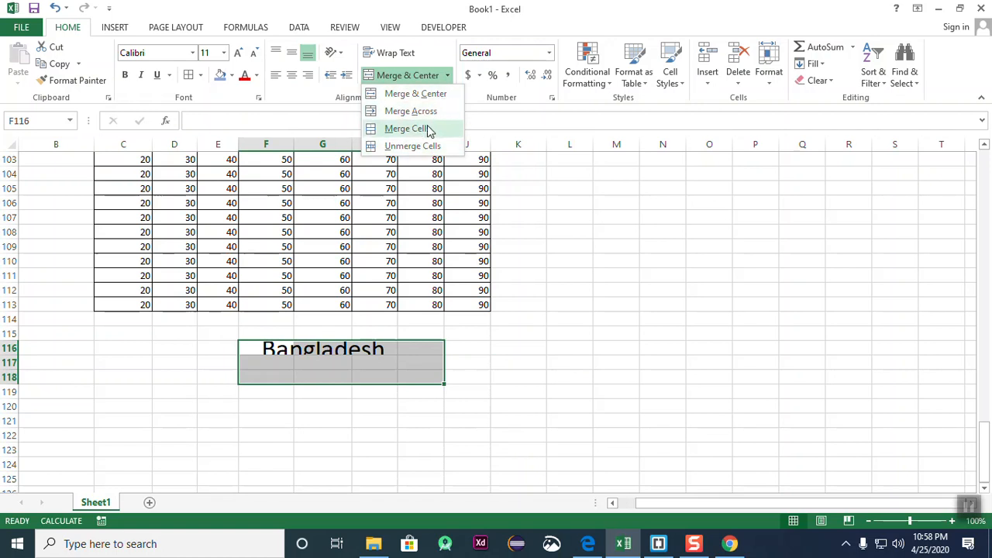
{"action": "left_click", "coordinate": [428, 93]}
- Check that Bangladesh now sits in the merged block F116:I118
{"action": "left_click", "coordinate": [616, 348]}
{"action": "left_click", "coordinate": [355, 371]}
{"action": "left_click", "coordinate": [529, 381]}
{"action": "left_click", "coordinate": [392, 362]}
{"action": "left_click", "coordinate": [585, 401]}
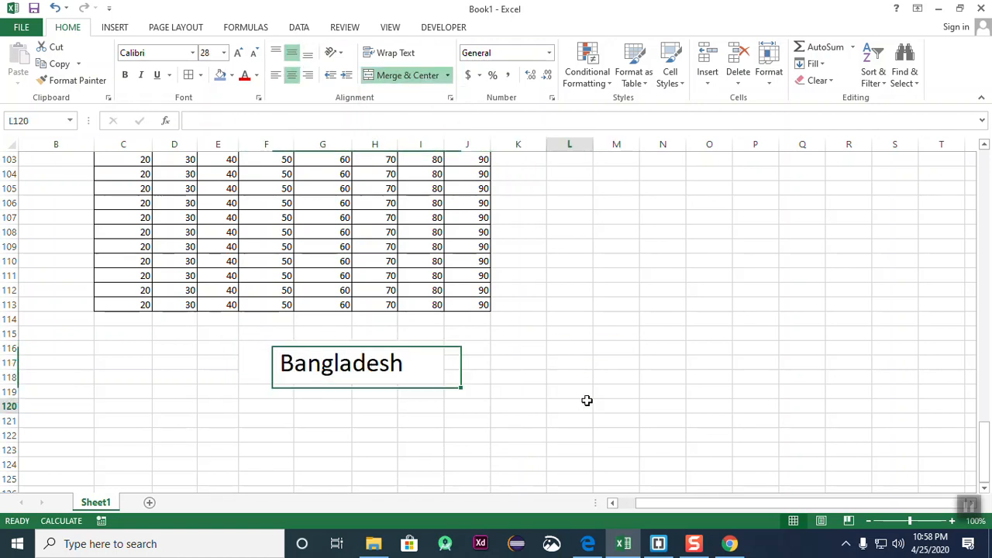
{"action": "left_click", "coordinate": [378, 370]}
{"action": "left_click", "coordinate": [530, 369]}
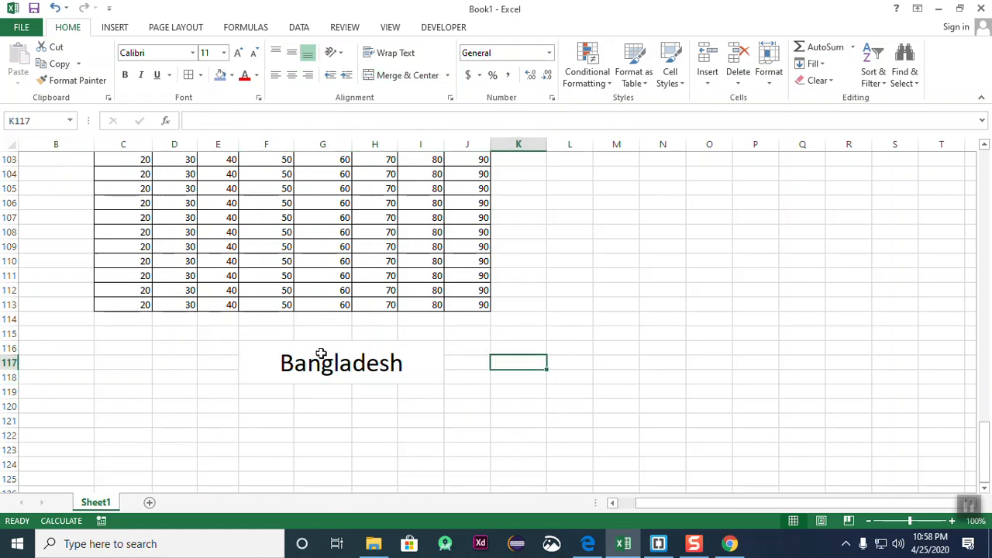
{"action": "left_click", "coordinate": [350, 353]}
{"action": "left_click", "coordinate": [593, 370]}
{"action": "left_click", "coordinate": [379, 370]}
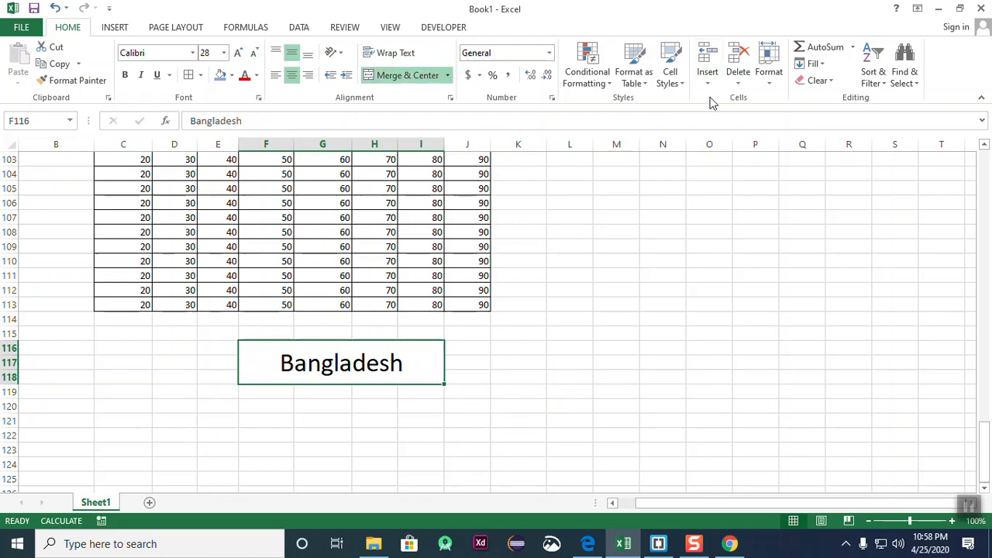
{"action": "left_click", "coordinate": [709, 289]}
{"action": "scroll", "coordinate": [680, 312], "scroll_direction": "up", "scroll_amount": 3}
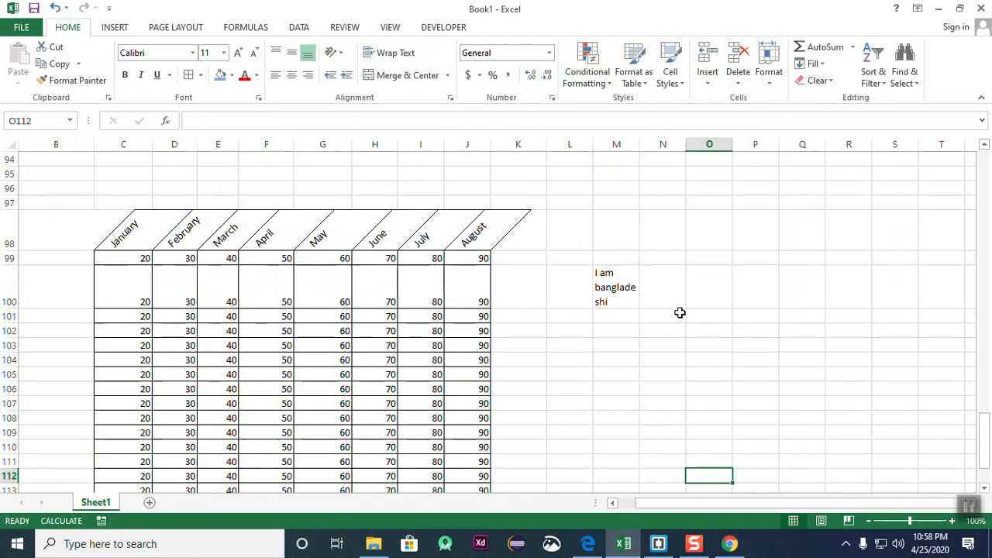
- Replace the mistyped 1000 in M103 with the eight-digit phone-style number
{"action": "scroll", "coordinate": [679, 312], "scroll_direction": "down", "scroll_amount": 2}
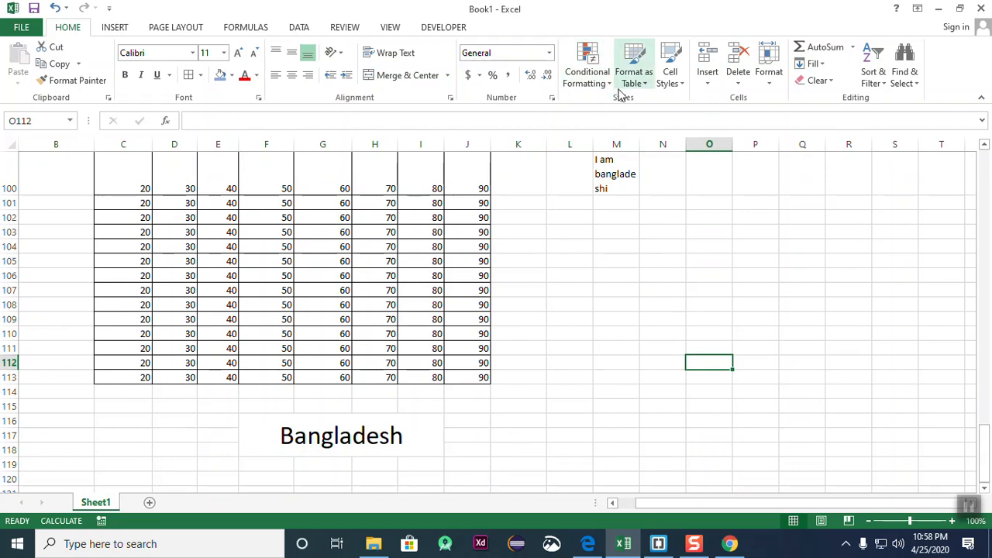
{"action": "left_click", "coordinate": [578, 329]}
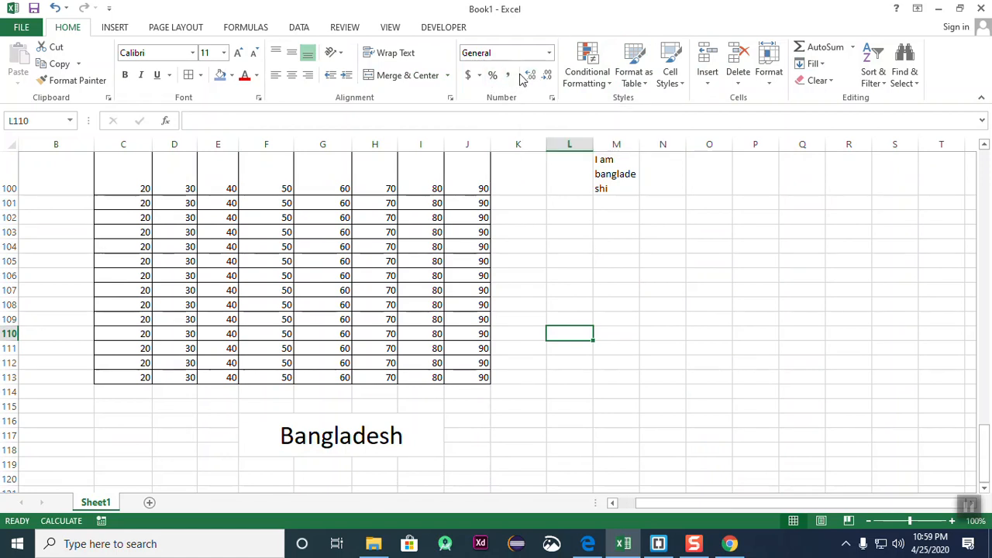
{"action": "left_click", "coordinate": [748, 304]}
{"action": "left_click", "coordinate": [603, 232]}
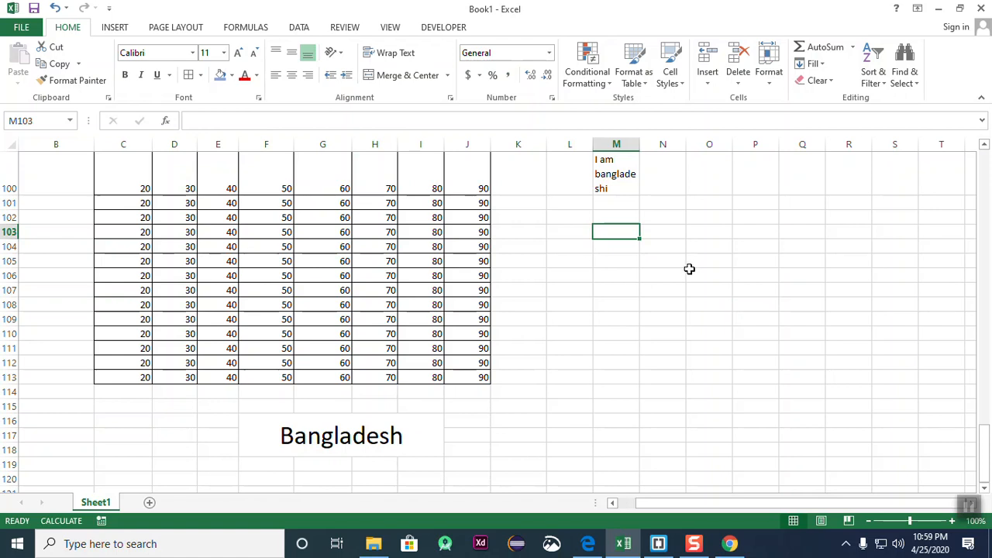
{"action": "type", "text": "100000"}
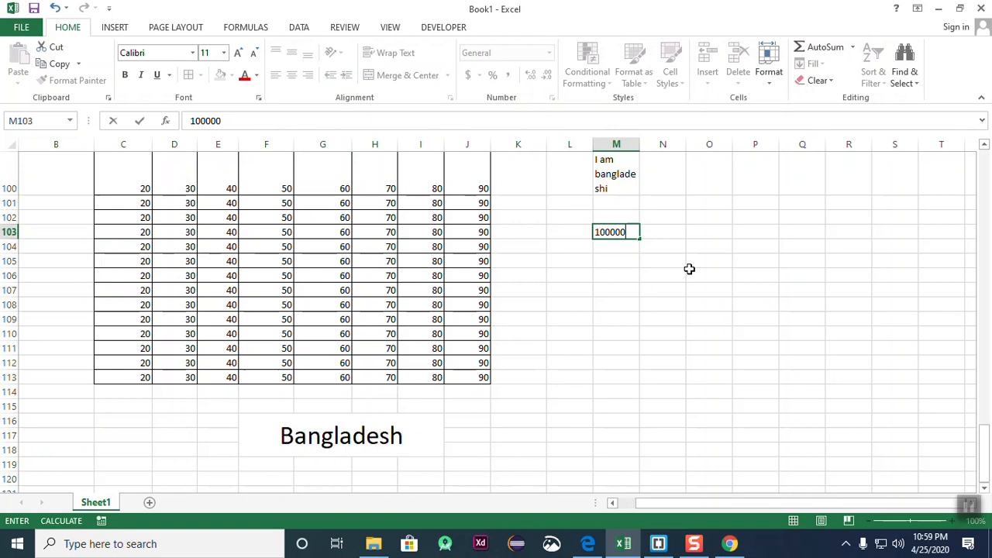
{"action": "key", "text": "BackSpace"}
{"action": "key", "text": "BackSpace"}
{"action": "key", "text": "BackSpace"}
{"action": "key", "text": "BackSpace"}
{"action": "type", "text": "19995566"}
{"action": "key", "text": "Return"}
- Verify the number stored in M103 by reselecting the cell several times
{"action": "left_click", "coordinate": [709, 346]}
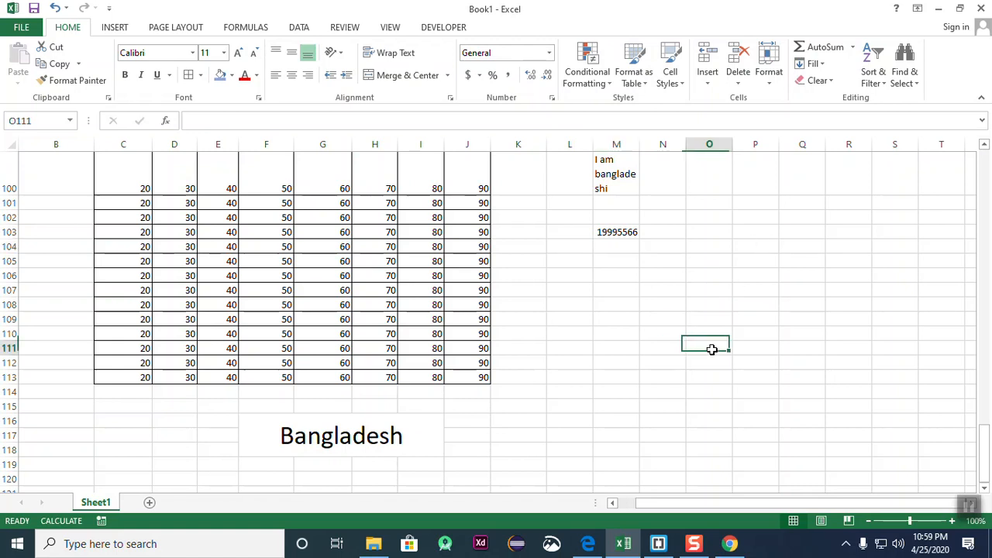
{"action": "left_click", "coordinate": [622, 232]}
{"action": "left_click", "coordinate": [627, 291]}
{"action": "left_click", "coordinate": [616, 237]}
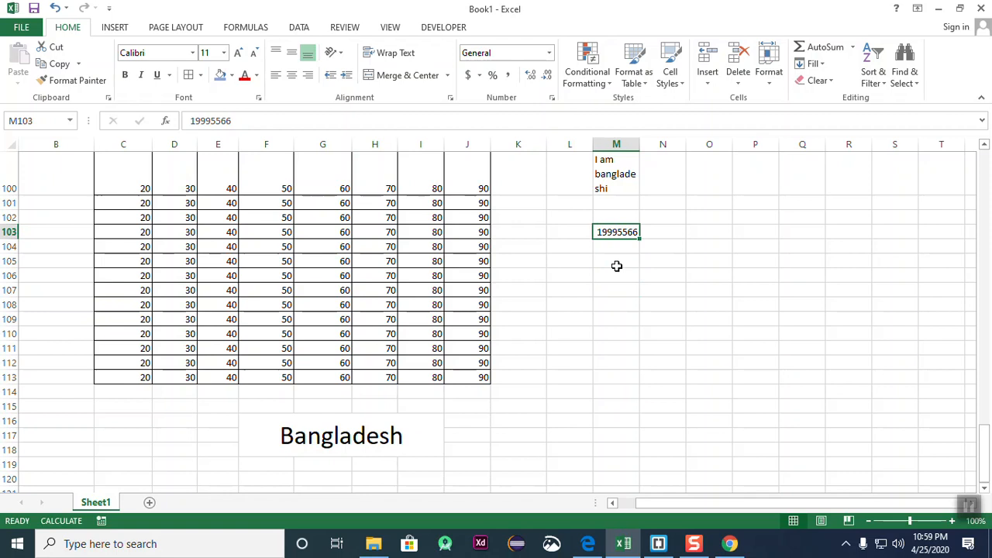
{"action": "left_click", "coordinate": [693, 261]}
{"action": "left_click", "coordinate": [627, 232]}
{"action": "left_click", "coordinate": [623, 275]}
{"action": "left_click", "coordinate": [616, 233]}
{"action": "left_click", "coordinate": [624, 248]}
{"action": "left_click", "coordinate": [623, 289]}
{"action": "left_click", "coordinate": [626, 233]}
{"action": "left_click", "coordinate": [632, 273]}
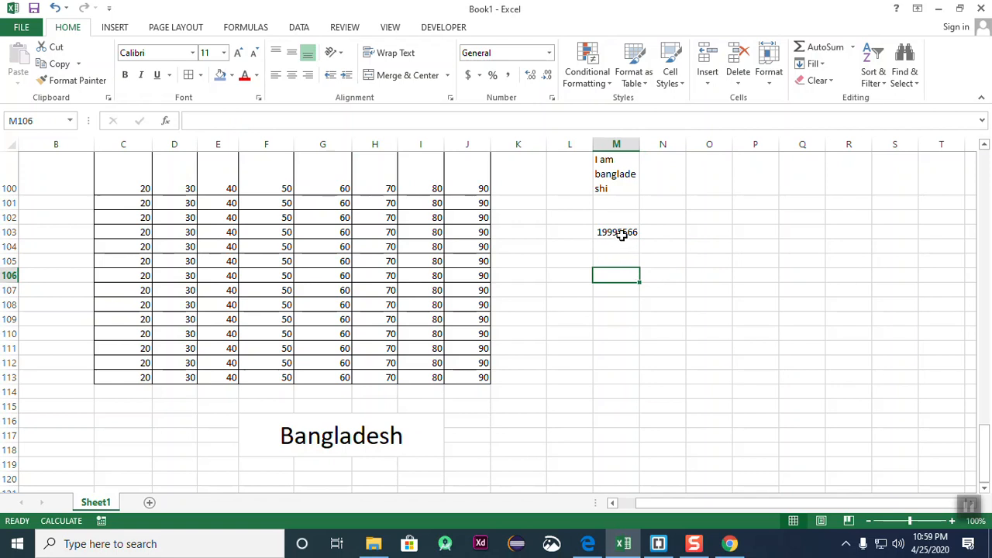
{"action": "left_click", "coordinate": [620, 234]}
{"action": "left_click", "coordinate": [642, 285]}
{"action": "left_click", "coordinate": [620, 241]}
{"action": "left_click", "coordinate": [626, 273]}
{"action": "left_click", "coordinate": [616, 232]}
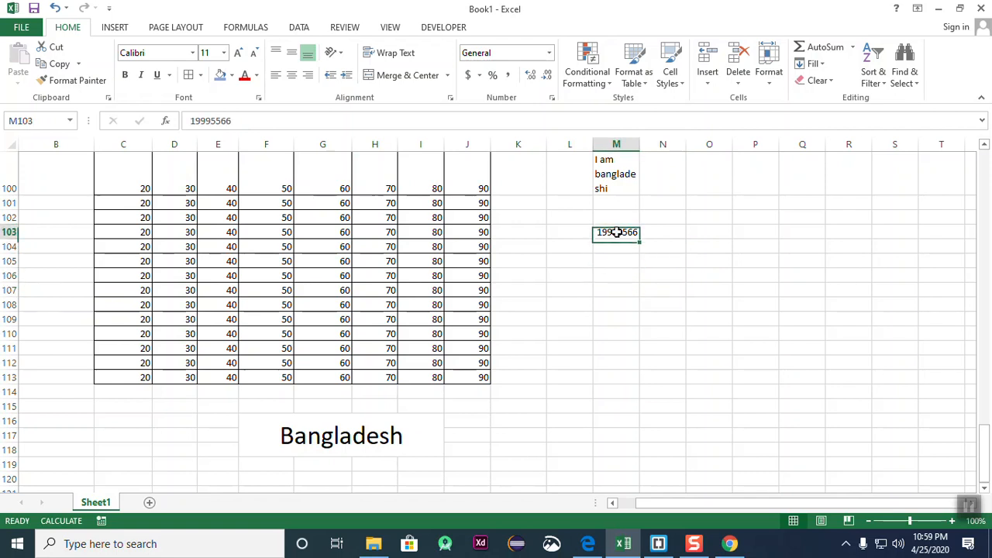
{"action": "left_click", "coordinate": [643, 358]}
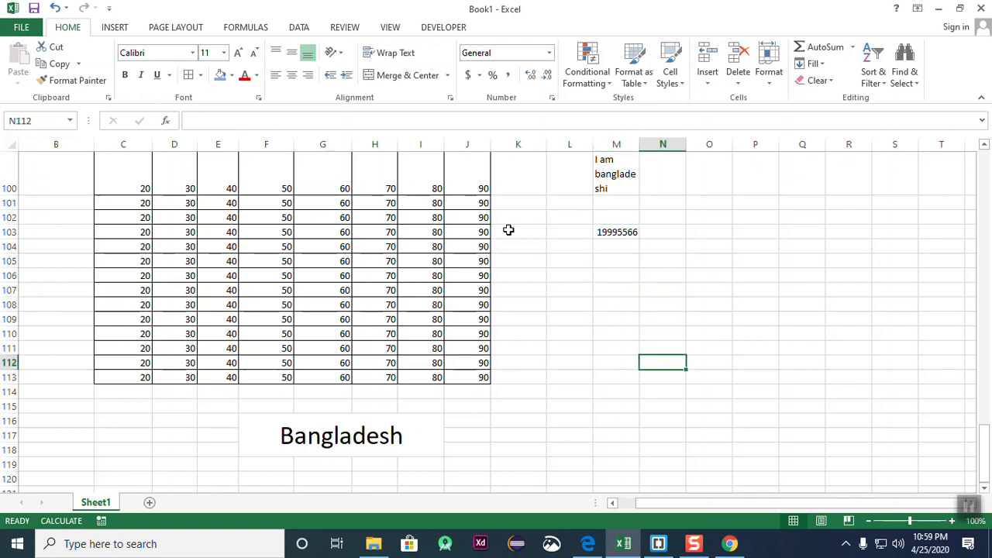
- Select the column J values J100:J113
{"action": "left_click_drag", "start_coordinate": [478, 188], "coordinate": [551, 370]}
{"action": "left_click", "coordinate": [636, 406]}
{"action": "left_click_drag", "start_coordinate": [479, 191], "coordinate": [482, 374]}
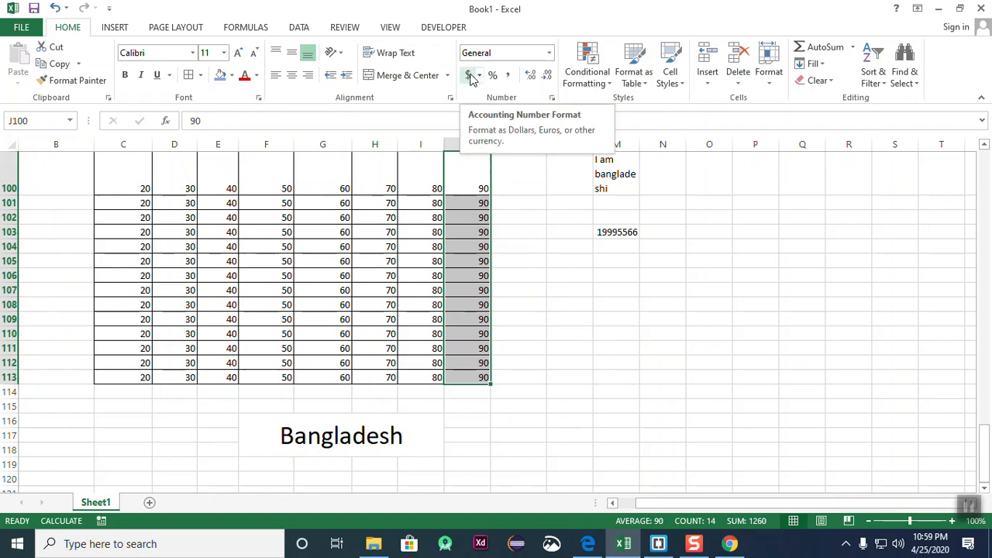
- Apply $ accounting format to J100:J113 so they read $ 90.00, then show the currency list
{"action": "left_click", "coordinate": [469, 75]}
{"action": "left_click", "coordinate": [537, 287]}
{"action": "left_click_drag", "start_coordinate": [507, 189], "coordinate": [516, 372]}
{"action": "left_click", "coordinate": [553, 376]}
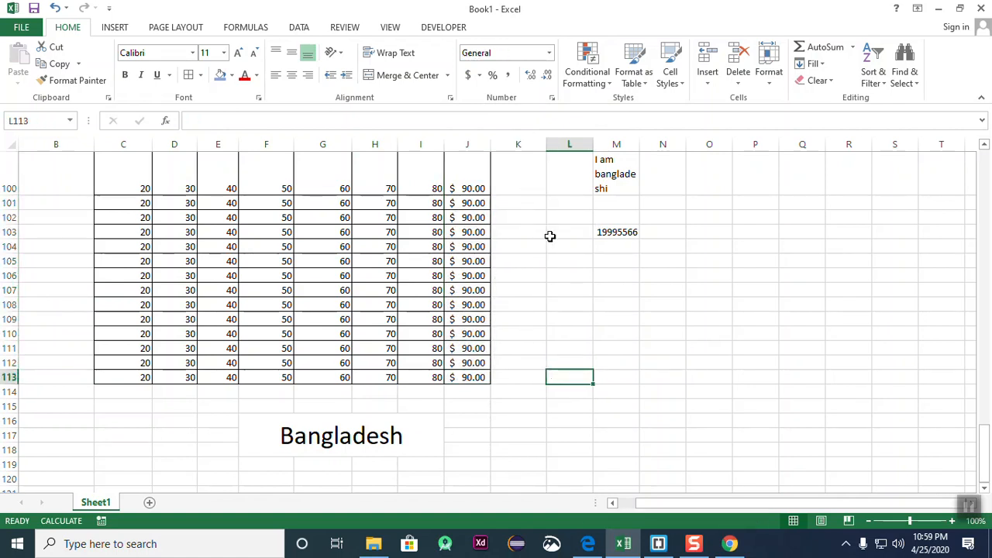
{"action": "left_click_drag", "start_coordinate": [474, 190], "coordinate": [482, 377]}
{"action": "left_click", "coordinate": [568, 304]}
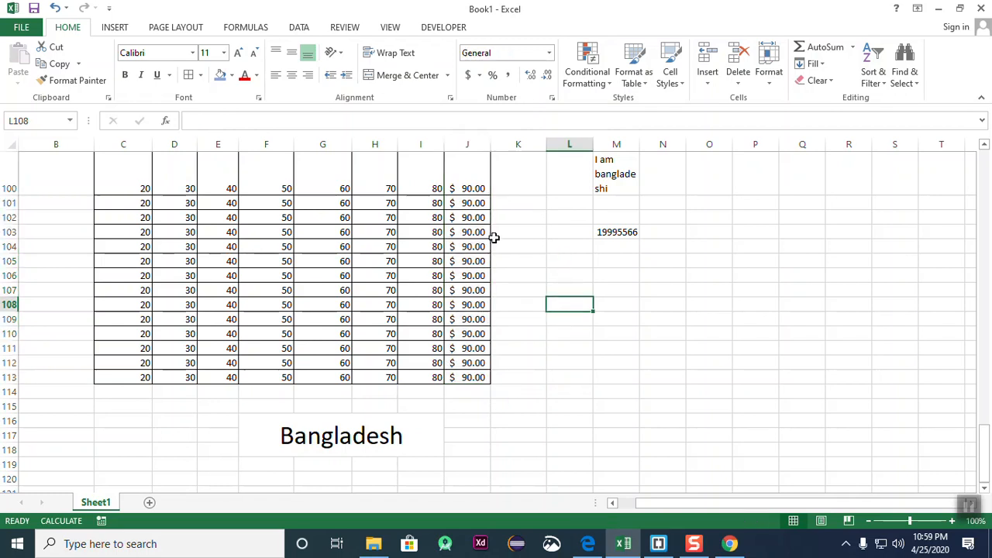
{"action": "left_click_drag", "start_coordinate": [480, 190], "coordinate": [485, 380]}
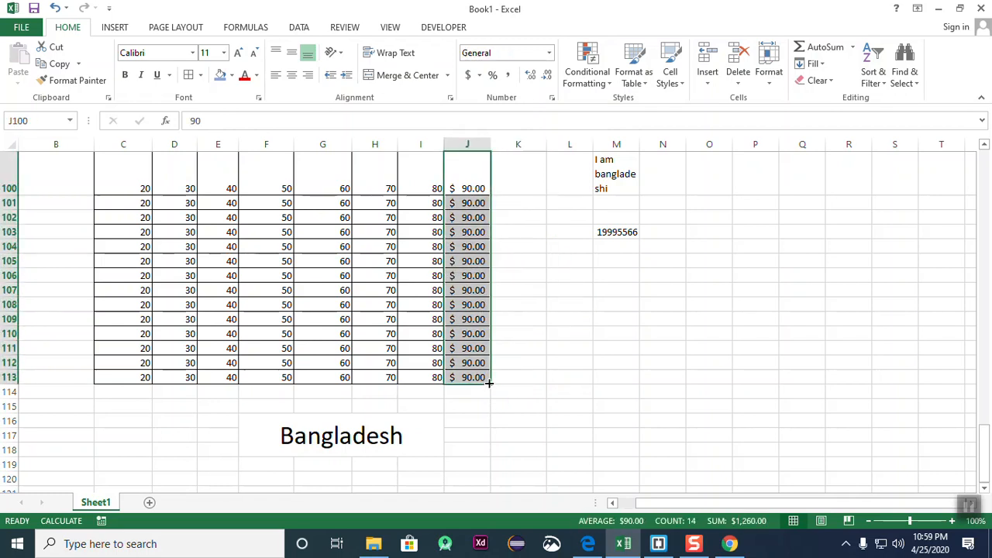
{"action": "left_click", "coordinate": [480, 76]}
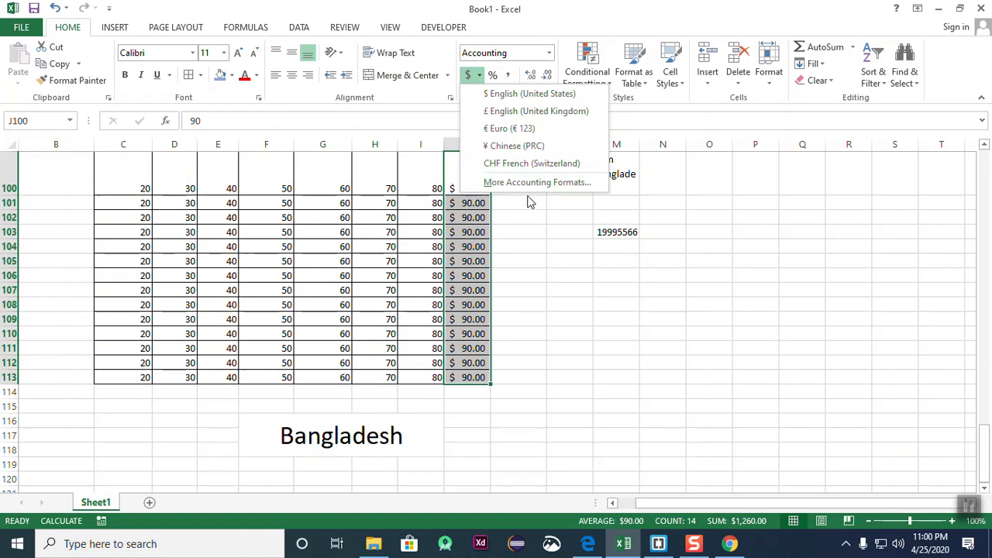
- In Format Cells Accounting for J100:J113, set decimal places to 3
{"action": "left_click", "coordinate": [555, 184]}
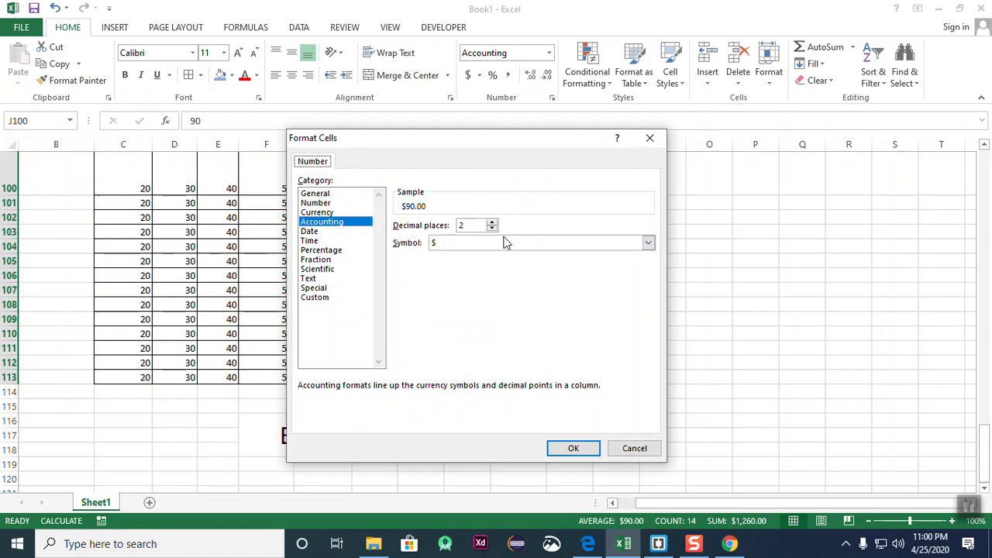
{"action": "left_click", "coordinate": [651, 245]}
{"action": "scroll", "coordinate": [527, 288], "scroll_direction": "down", "scroll_amount": 8}
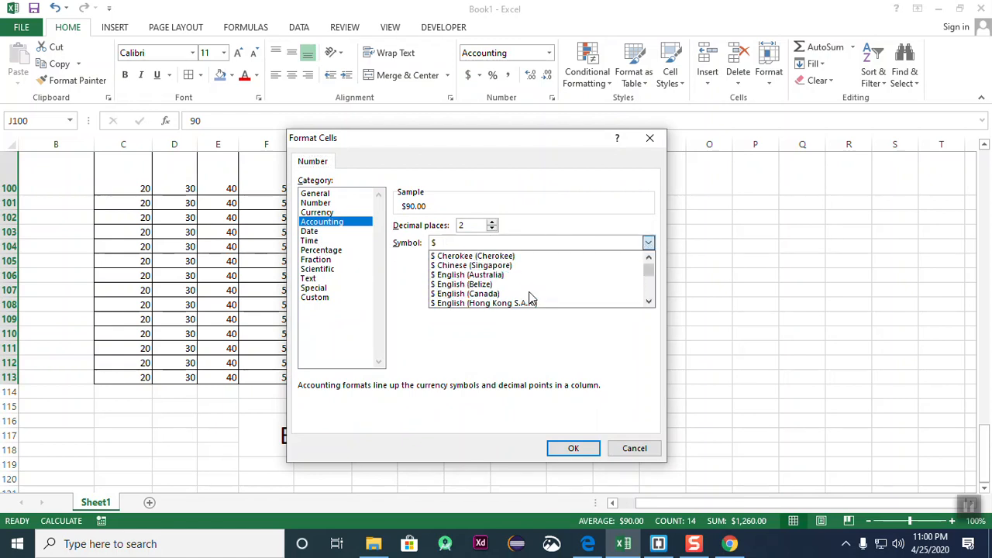
{"action": "mouse_move", "coordinate": [648, 270]}
{"action": "left_mouse_down"}
{"action": "mouse_move", "coordinate": [653, 300]}
{"action": "mouse_move", "coordinate": [649, 279]}
{"action": "left_mouse_up"}
{"action": "left_click", "coordinate": [648, 256]}
{"action": "left_click", "coordinate": [648, 257]}
{"action": "left_click", "coordinate": [648, 257]}
{"action": "left_click", "coordinate": [648, 257]}
{"action": "left_click", "coordinate": [649, 257]}
{"action": "left_click", "coordinate": [648, 257]}
{"action": "left_click", "coordinate": [648, 257]}
{"action": "left_click", "coordinate": [648, 257]}
{"action": "left_click", "coordinate": [649, 258]}
{"action": "left_click", "coordinate": [648, 257]}
{"action": "left_click", "coordinate": [648, 257]}
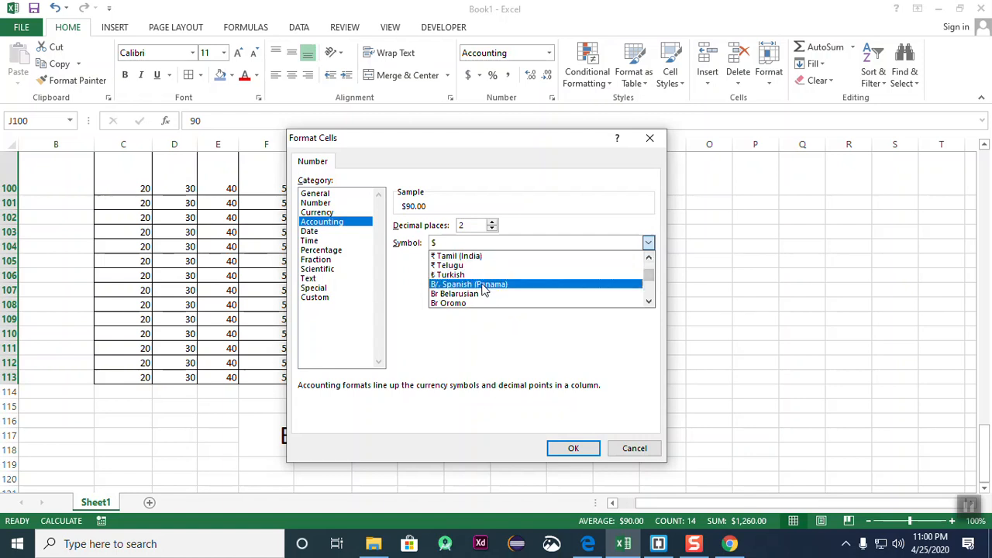
{"action": "left_click", "coordinate": [649, 258]}
{"action": "left_click", "coordinate": [649, 258]}
{"action": "left_click", "coordinate": [650, 258]}
{"action": "left_click", "coordinate": [649, 258]}
{"action": "left_click", "coordinate": [650, 258]}
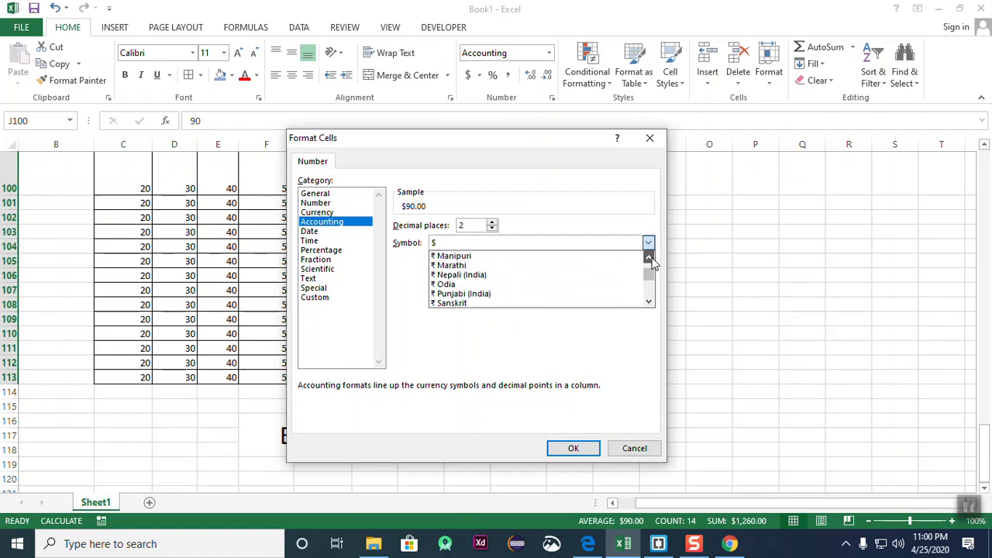
{"action": "left_click", "coordinate": [650, 302]}
{"action": "left_click", "coordinate": [650, 302]}
{"action": "left_click", "coordinate": [649, 302]}
{"action": "left_click", "coordinate": [650, 302]}
{"action": "left_click", "coordinate": [650, 302]}
{"action": "left_click", "coordinate": [649, 302]}
{"action": "left_click", "coordinate": [650, 302]}
{"action": "left_click", "coordinate": [649, 303]}
{"action": "left_click", "coordinate": [649, 302]}
{"action": "left_click_drag", "start_coordinate": [649, 302], "coordinate": [650, 302]}
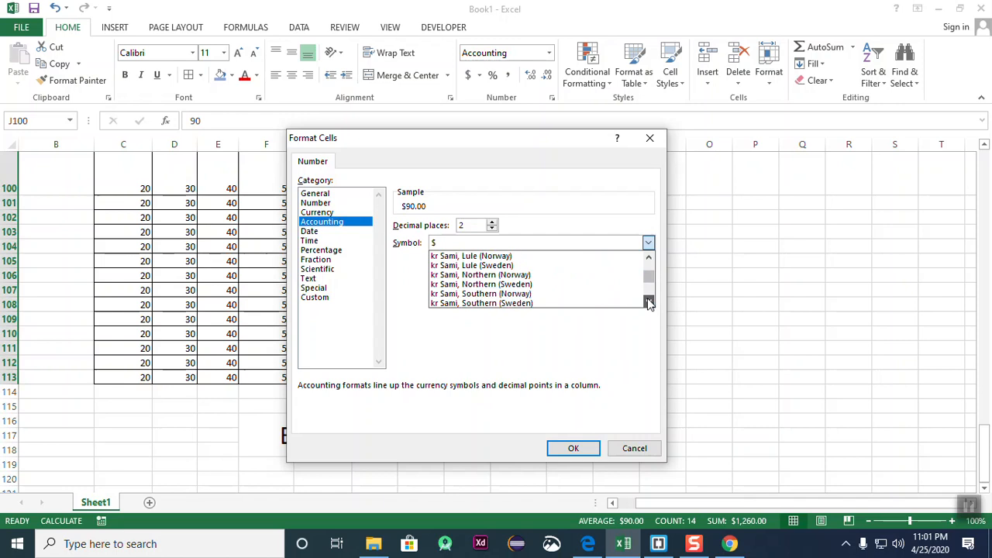
{"action": "left_click", "coordinate": [650, 303]}
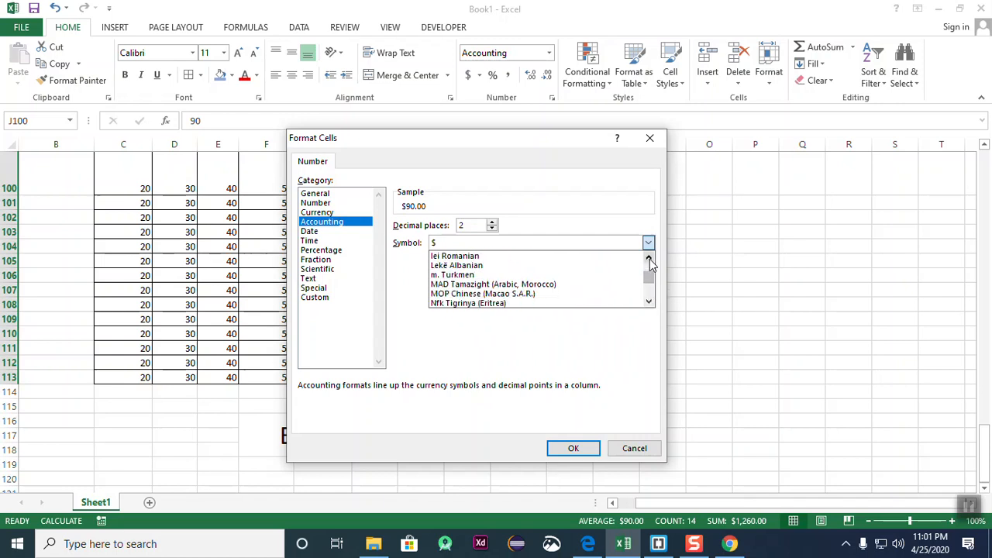
{"action": "left_click", "coordinate": [648, 258]}
{"action": "left_click", "coordinate": [649, 259]}
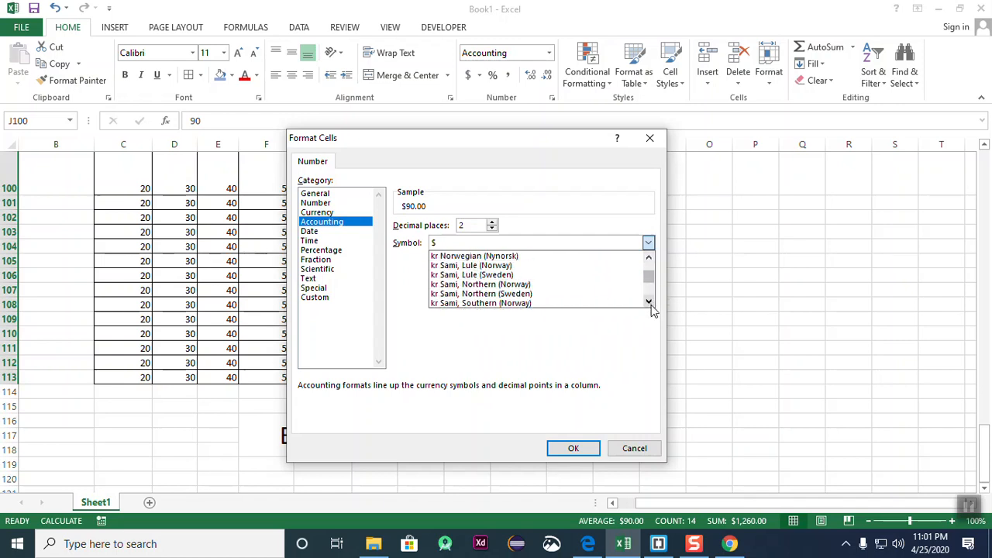
{"action": "left_click_drag", "start_coordinate": [649, 258], "coordinate": [648, 258]}
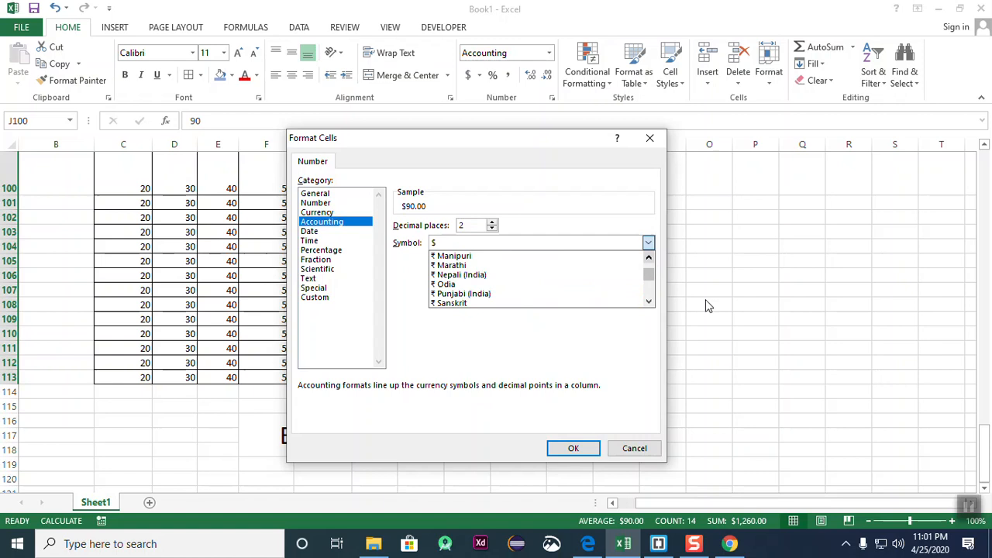
{"action": "left_click", "coordinate": [964, 507]}
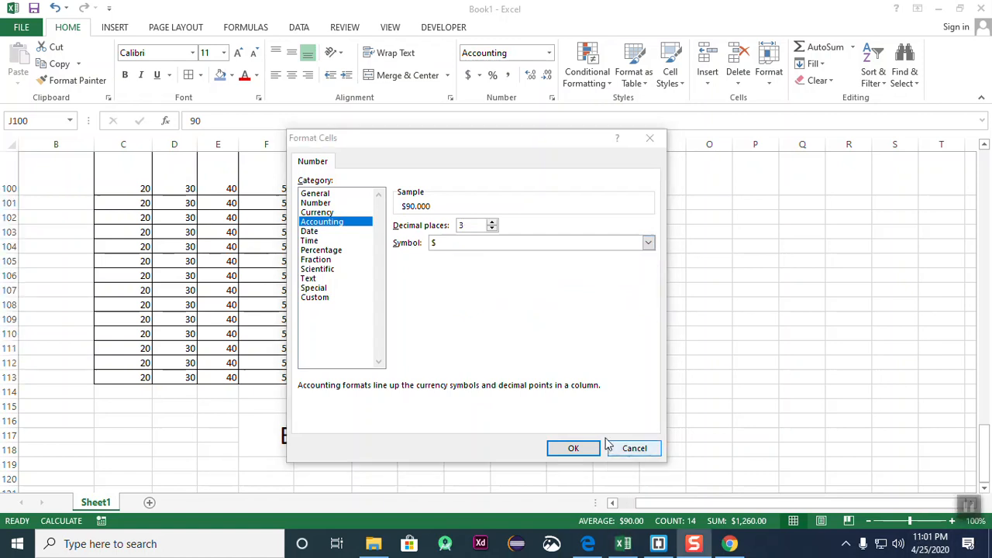
- Pick the ৳ Bangla (Bangladesh) currency symbol from the Symbol list
{"action": "left_click", "coordinate": [656, 244]}
{"action": "left_click", "coordinate": [647, 243]}
{"action": "scroll", "coordinate": [542, 283], "scroll_direction": "down", "scroll_amount": 3}
{"action": "scroll", "coordinate": [485, 290], "scroll_direction": "down", "scroll_amount": 4}
{"action": "scroll", "coordinate": [486, 290], "scroll_direction": "up", "scroll_amount": 2}
{"action": "scroll", "coordinate": [486, 290], "scroll_direction": "up", "scroll_amount": 3}
{"action": "scroll", "coordinate": [486, 291], "scroll_direction": "down", "scroll_amount": 6}
{"action": "scroll", "coordinate": [486, 291], "scroll_direction": "down", "scroll_amount": 10}
{"action": "scroll", "coordinate": [485, 291], "scroll_direction": "down", "scroll_amount": 10}
{"action": "scroll", "coordinate": [486, 291], "scroll_direction": "down", "scroll_amount": 10}
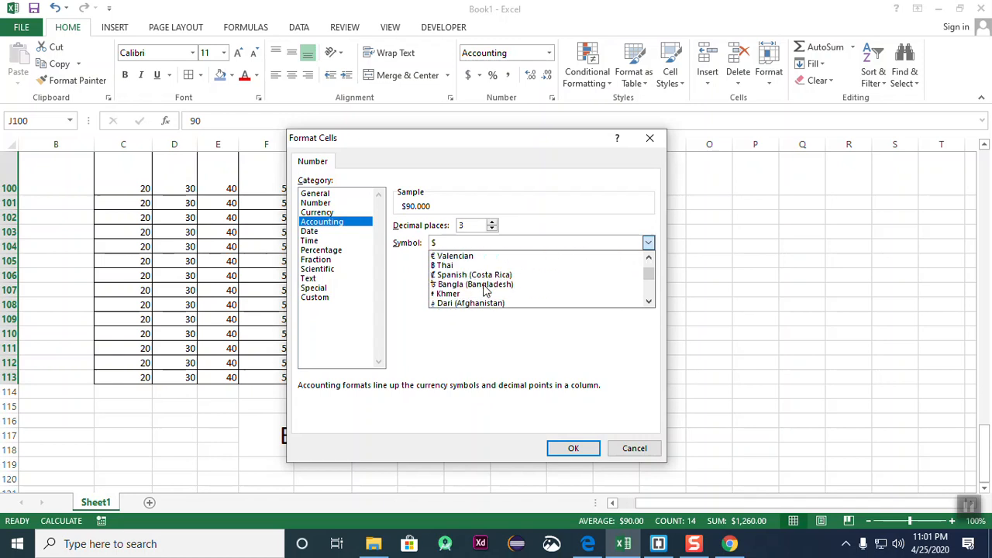
{"action": "scroll", "coordinate": [486, 291], "scroll_direction": "down", "scroll_amount": 1}
{"action": "left_click", "coordinate": [465, 276]}
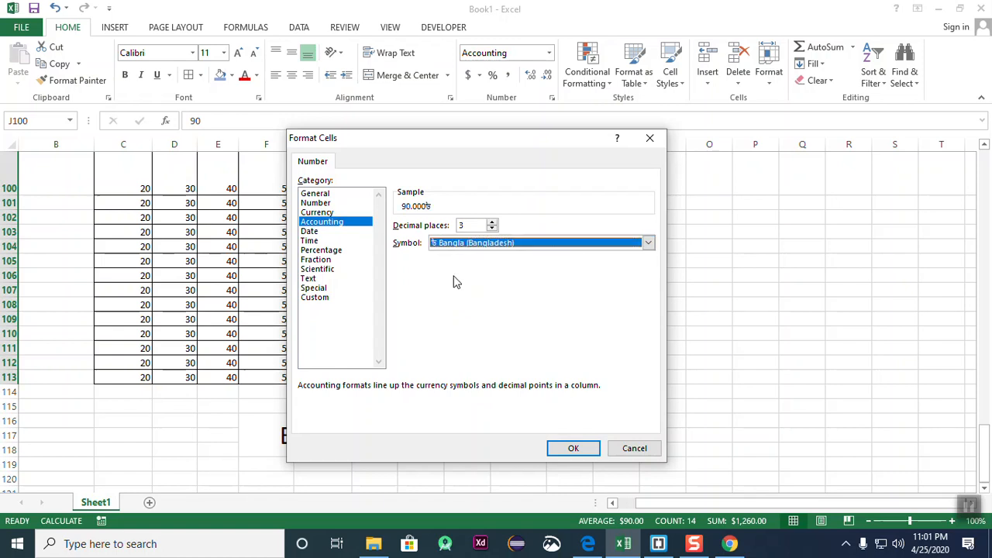
- Confirm the dialog so J100:J113 display 90.000৳, then deselect and review the column
{"action": "left_click", "coordinate": [572, 445]}
{"action": "left_click", "coordinate": [570, 391]}
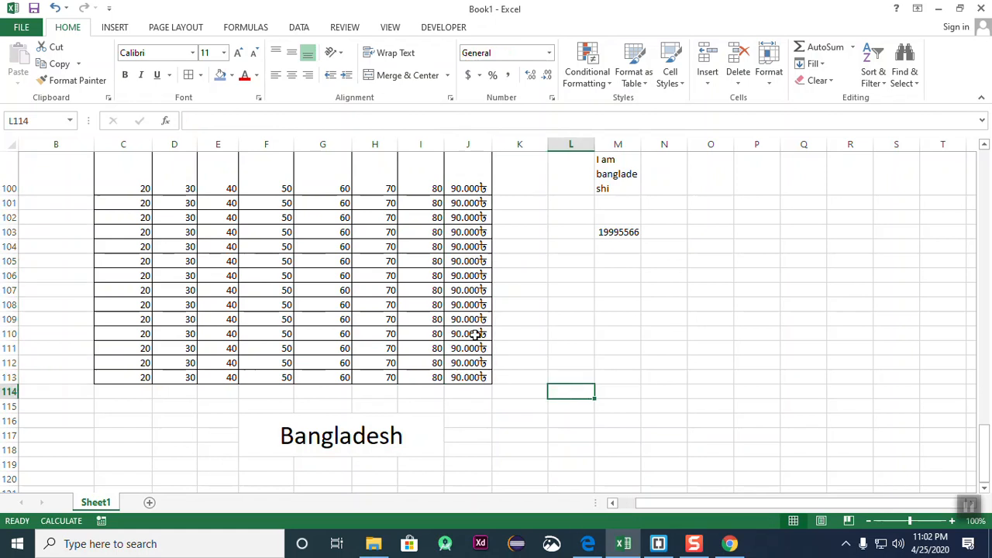
{"action": "left_click_drag", "start_coordinate": [495, 188], "coordinate": [457, 383]}
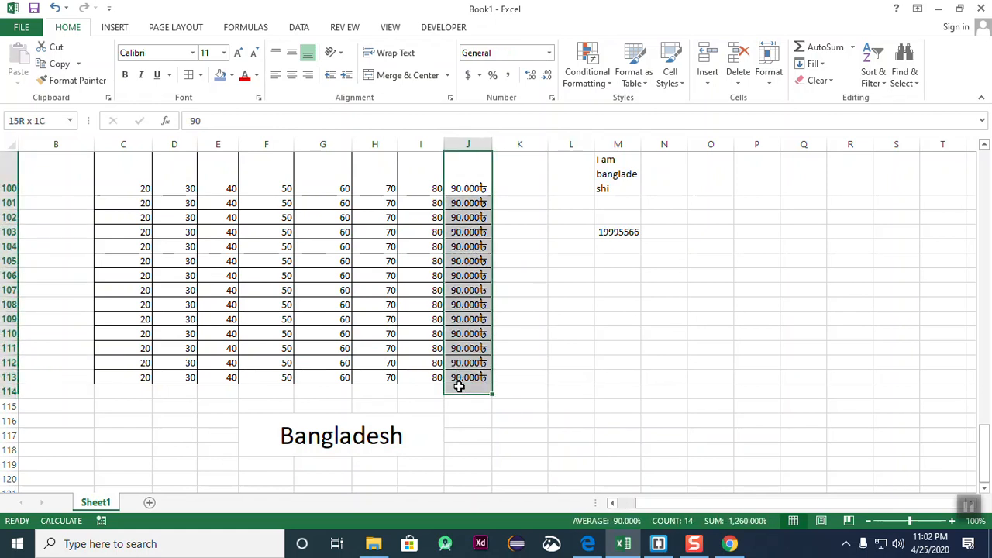
{"action": "left_click", "coordinate": [544, 378]}
{"action": "left_click_drag", "start_coordinate": [465, 188], "coordinate": [462, 358]}
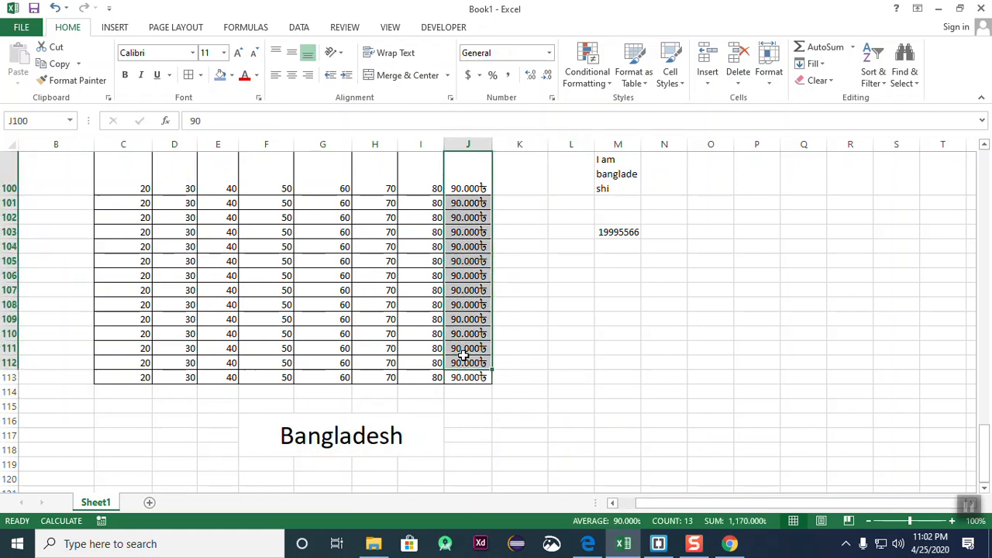
{"action": "left_click", "coordinate": [670, 428]}
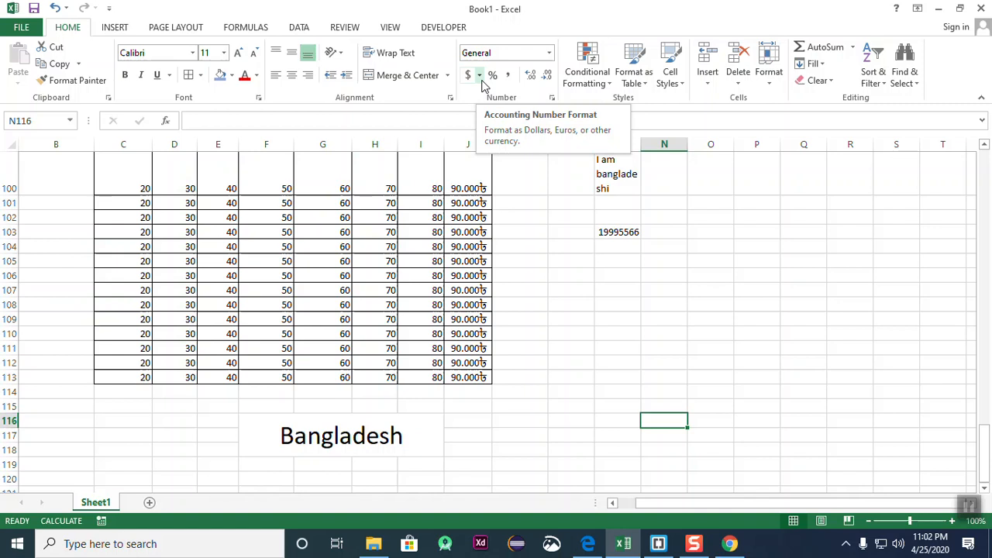
- Apply Comma Style to the M103 number to add thousands separators
{"action": "left_click", "coordinate": [512, 272]}
{"action": "left_click_drag", "start_coordinate": [480, 188], "coordinate": [490, 348]}
{"action": "left_click", "coordinate": [789, 378]}
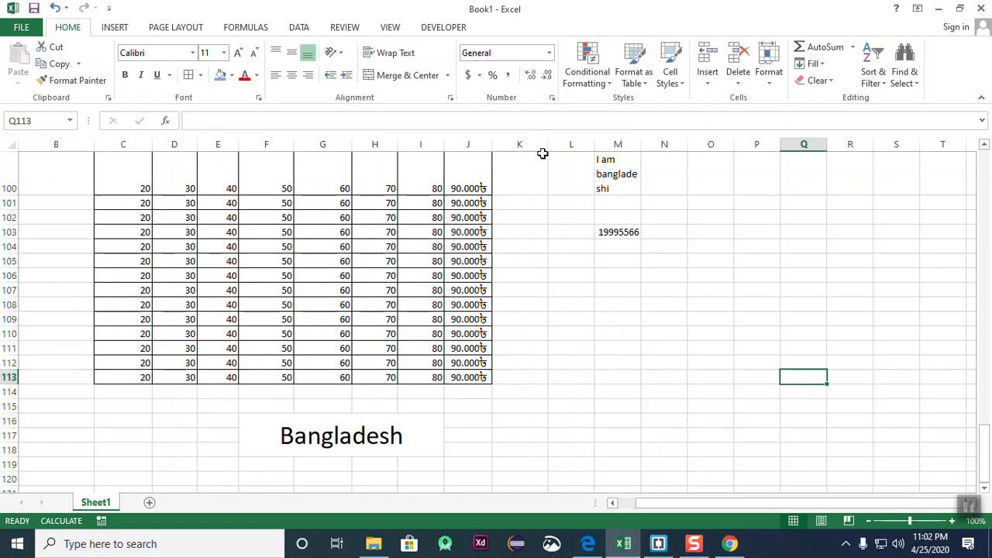
{"action": "left_click", "coordinate": [620, 236]}
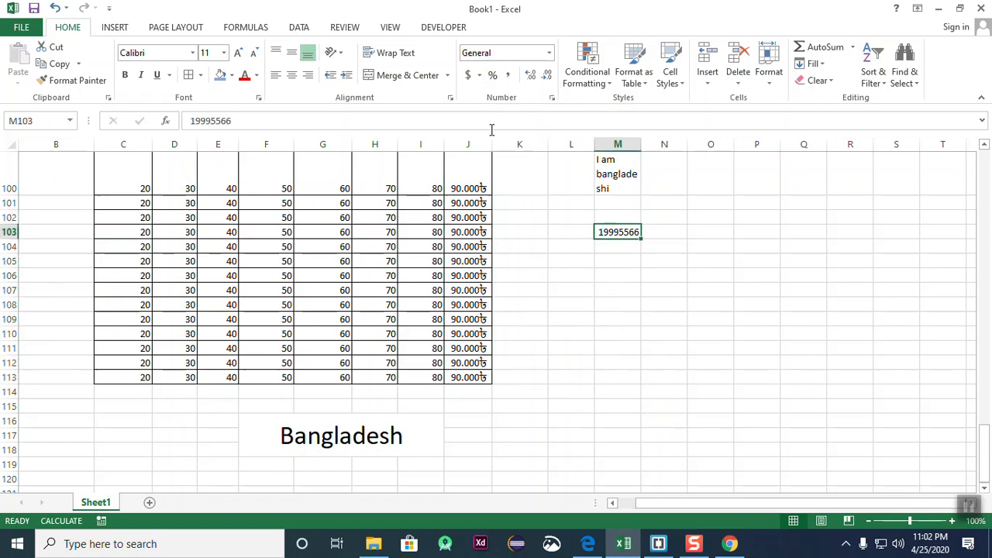
{"action": "left_click", "coordinate": [512, 75]}
{"action": "left_click", "coordinate": [783, 358]}
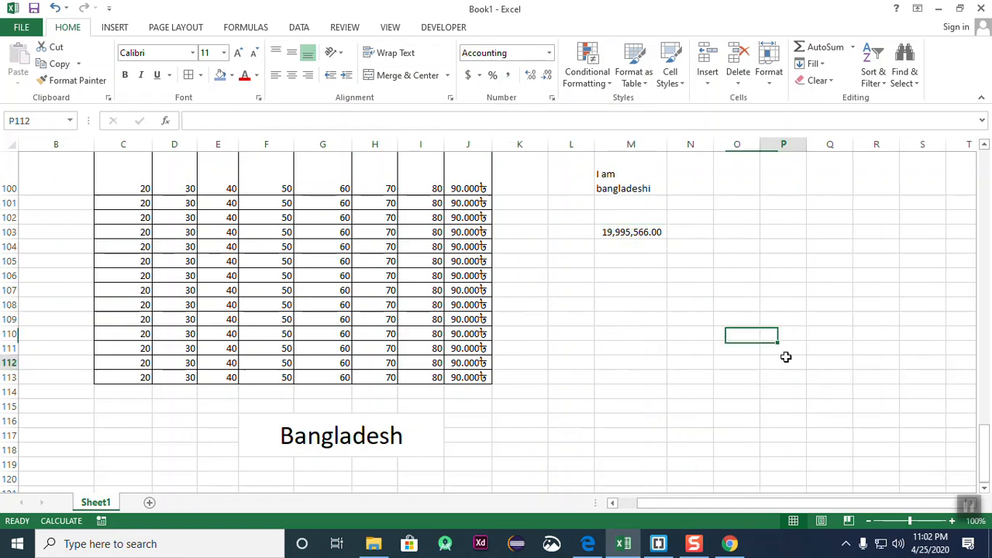
- Settle the M103 number at two decimal places using Increase and Decrease Decimal
{"action": "left_click", "coordinate": [666, 305]}
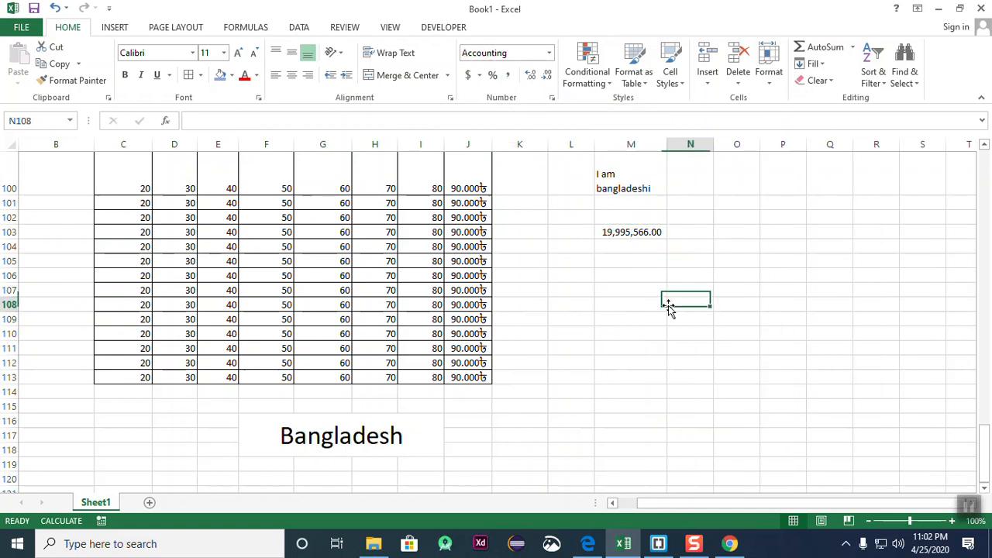
{"action": "left_click", "coordinate": [696, 234]}
{"action": "left_click", "coordinate": [647, 232]}
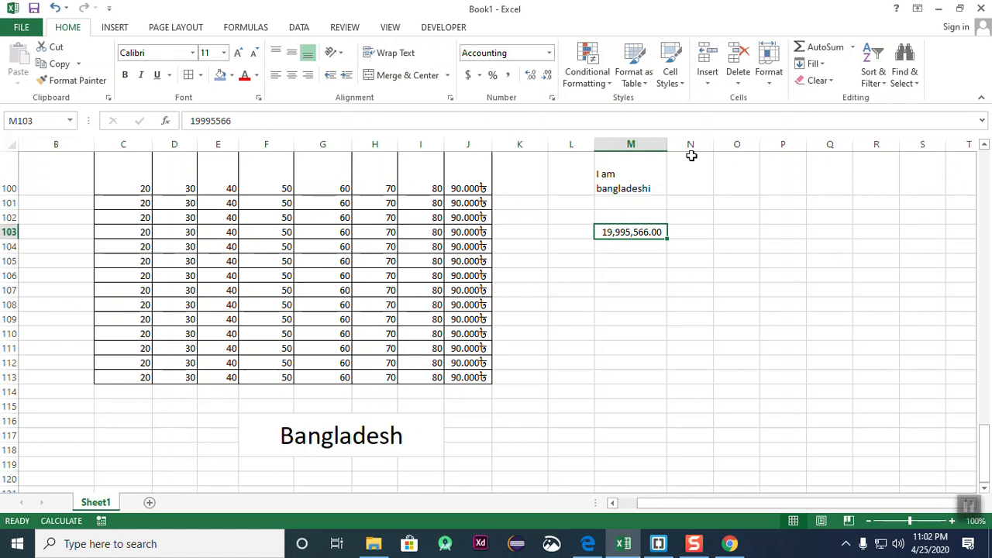
{"action": "left_click", "coordinate": [531, 78]}
{"action": "left_click", "coordinate": [531, 78]}
{"action": "left_click", "coordinate": [531, 77]}
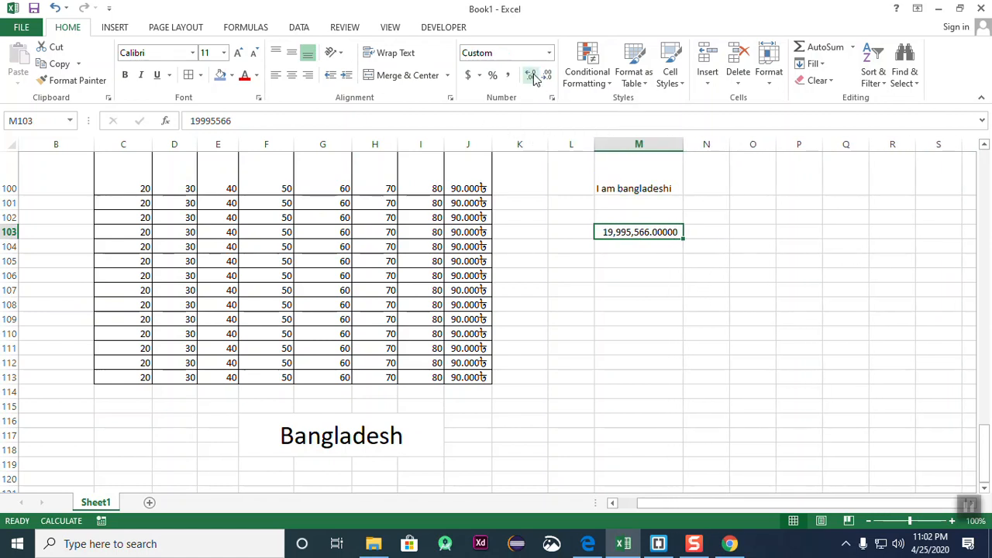
{"action": "left_click", "coordinate": [545, 76]}
{"action": "left_click", "coordinate": [546, 76]}
{"action": "left_click", "coordinate": [545, 76]}
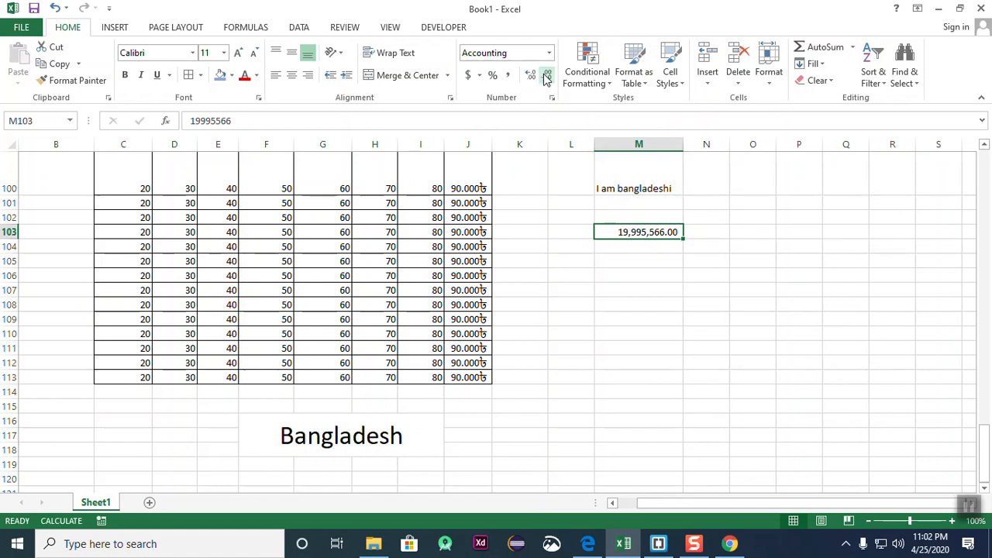
{"action": "left_click", "coordinate": [661, 344]}
{"action": "left_click", "coordinate": [630, 235]}
{"action": "left_click", "coordinate": [759, 347]}
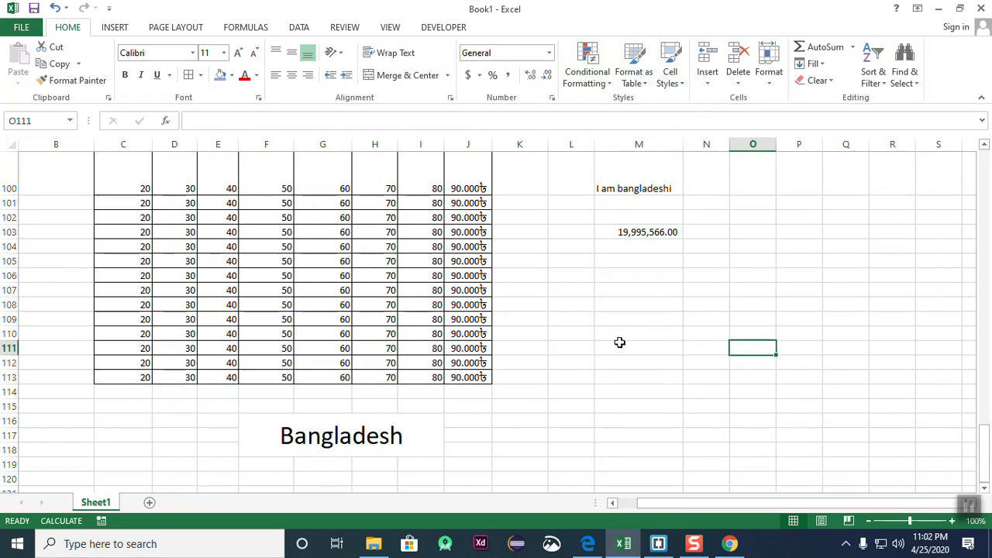
- Open the Number Format list and close it without changing anything
{"action": "left_click", "coordinate": [549, 52]}
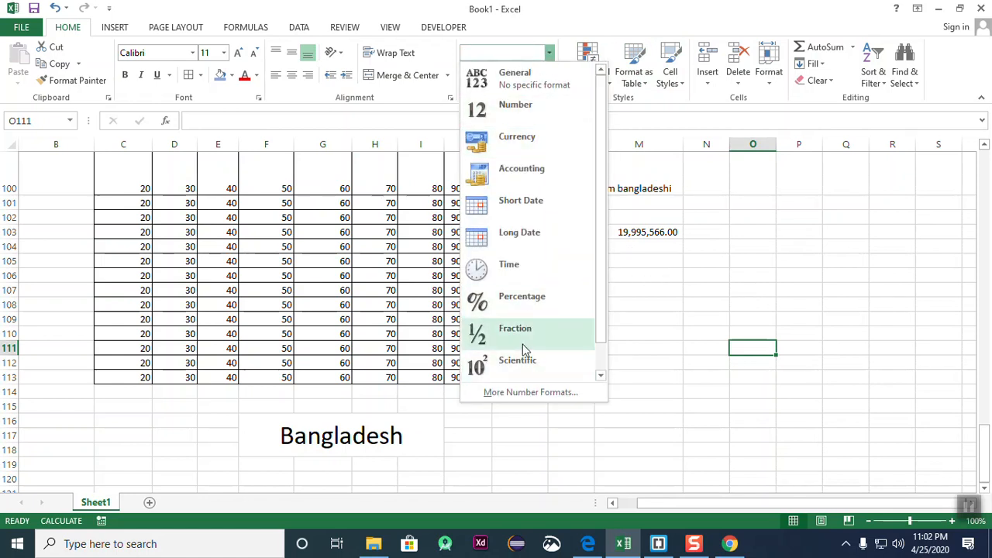
{"action": "scroll", "coordinate": [525, 349], "scroll_direction": "down", "scroll_amount": 1}
{"action": "scroll", "coordinate": [524, 349], "scroll_direction": "up", "scroll_amount": 1}
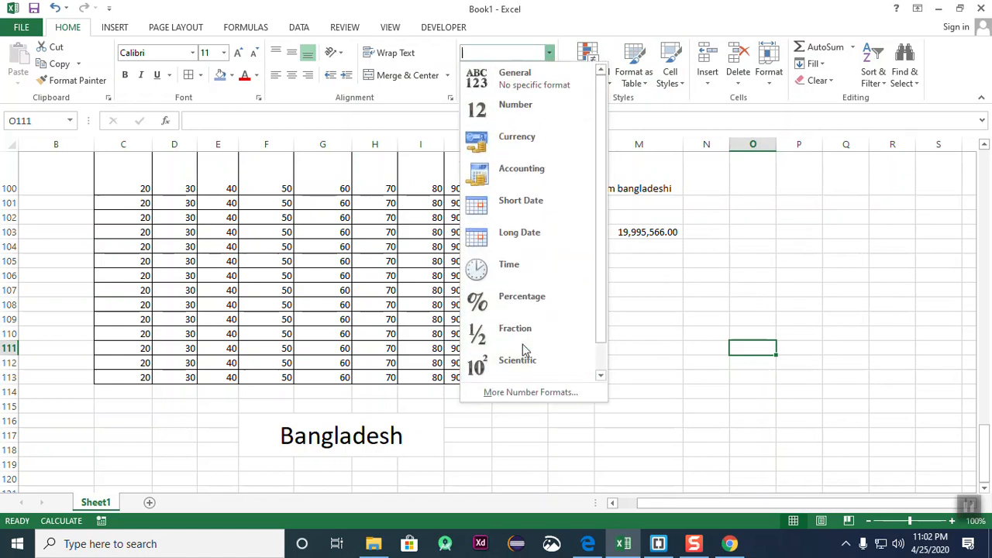
{"action": "left_click", "coordinate": [660, 354]}
- Enter 3564 in L104 and 254 in L105
{"action": "left_click", "coordinate": [581, 247]}
{"action": "left_click", "coordinate": [605, 334]}
{"action": "left_click", "coordinate": [553, 224]}
{"action": "left_click_drag", "start_coordinate": [574, 320], "coordinate": [579, 338]}
{"action": "left_click", "coordinate": [559, 244]}
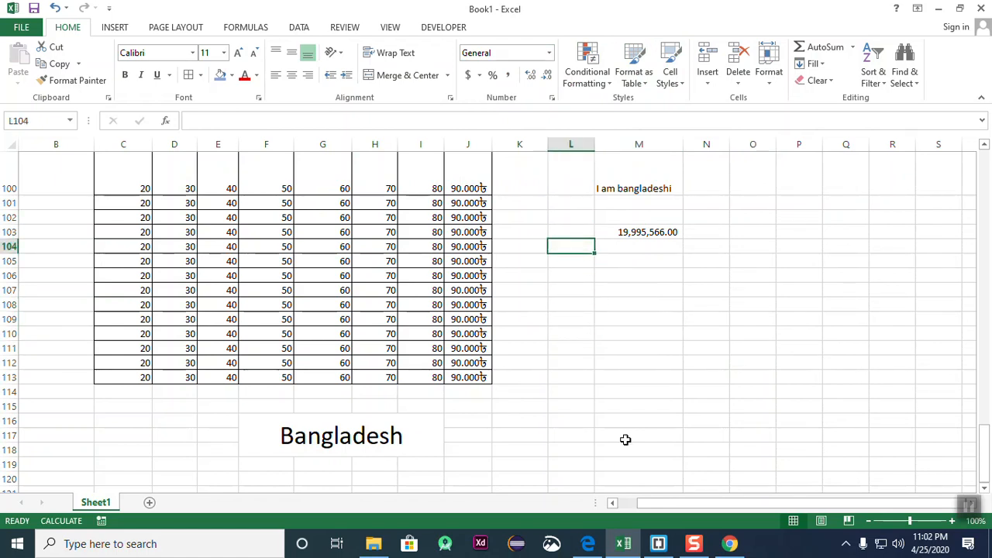
{"action": "type", "text": "3564"}
{"action": "key", "text": "Return"}
{"action": "type", "text": "254"}
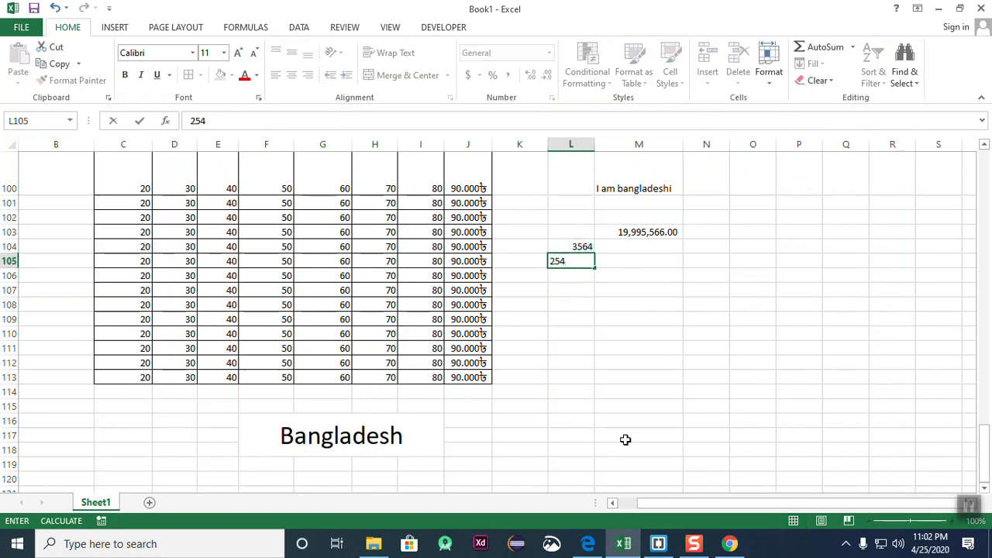
{"action": "key", "text": "Return"}
- Add the heading 'phone' in L101
{"action": "left_click", "coordinate": [575, 205]}
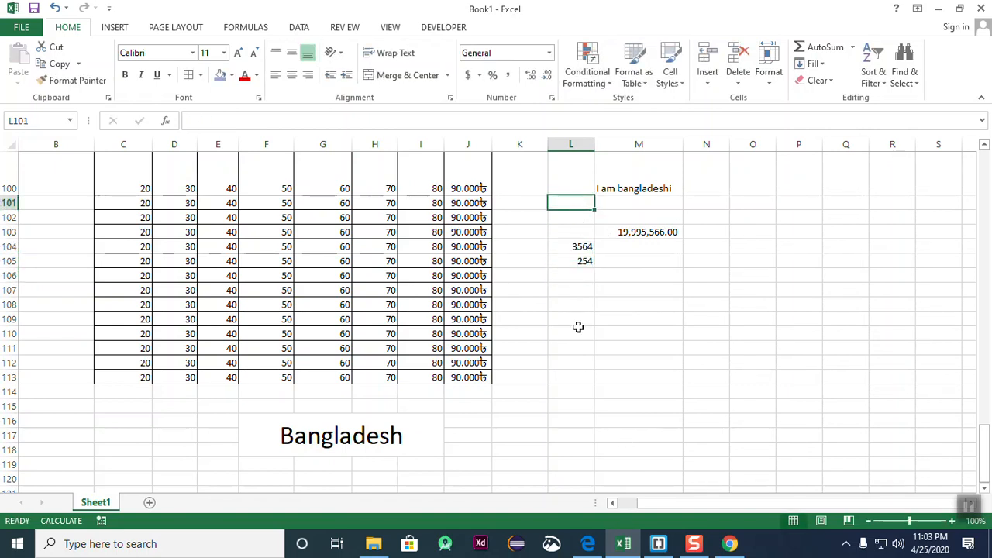
{"action": "type", "text": "phione"}
{"action": "key", "text": "BackSpace"}
{"action": "key", "text": "BackSpace"}
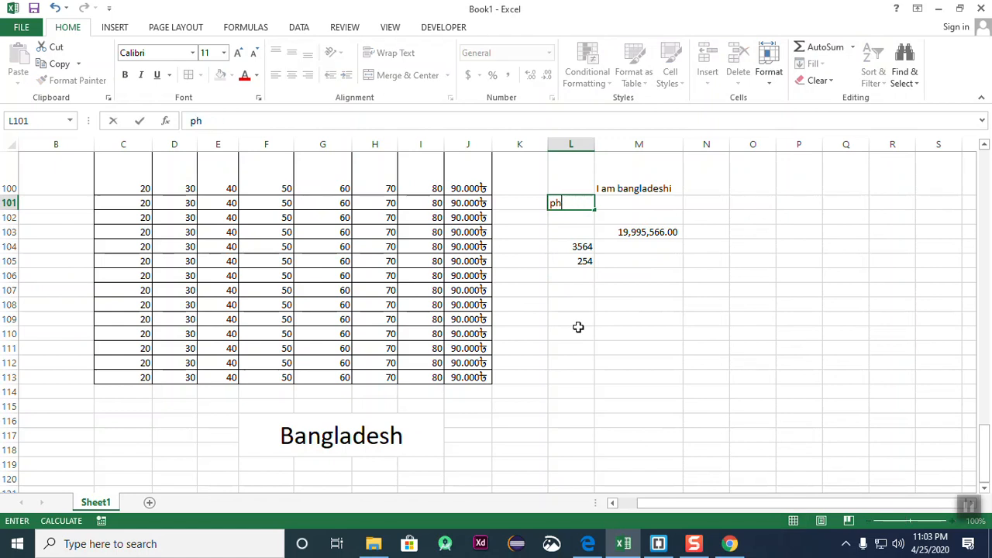
{"action": "type", "text": "one"}
{"action": "key", "text": "Return"}
- Clear L102:L109 and type the phone number into L102, inserting the missing digit 2
{"action": "left_click", "coordinate": [577, 327]}
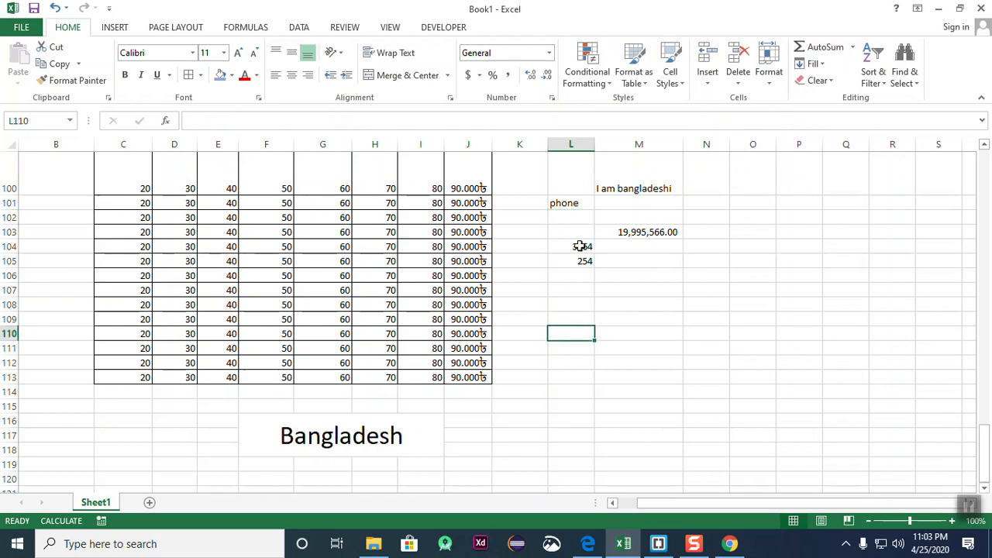
{"action": "left_click_drag", "start_coordinate": [576, 223], "coordinate": [573, 319]}
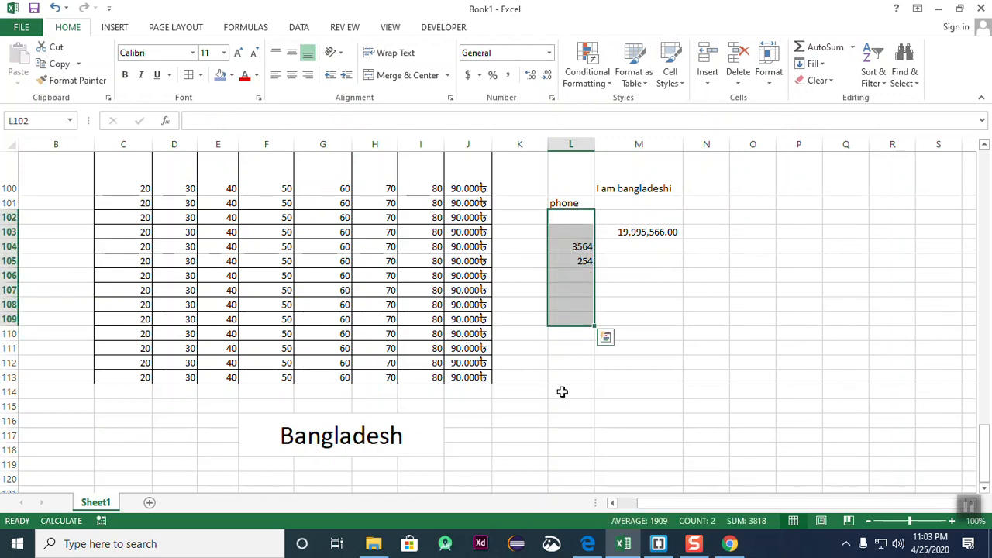
{"action": "key", "text": "Delete"}
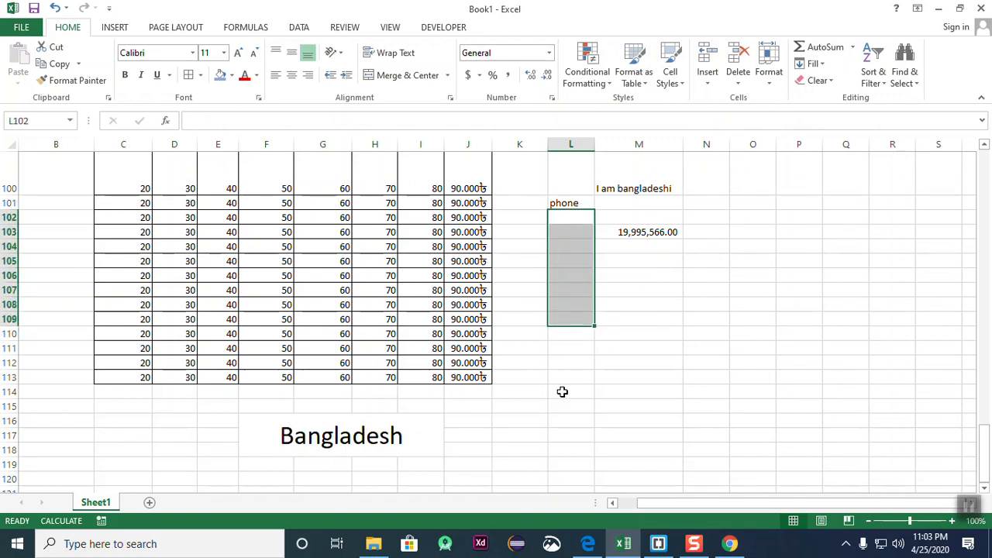
{"action": "type", "text": "0"}
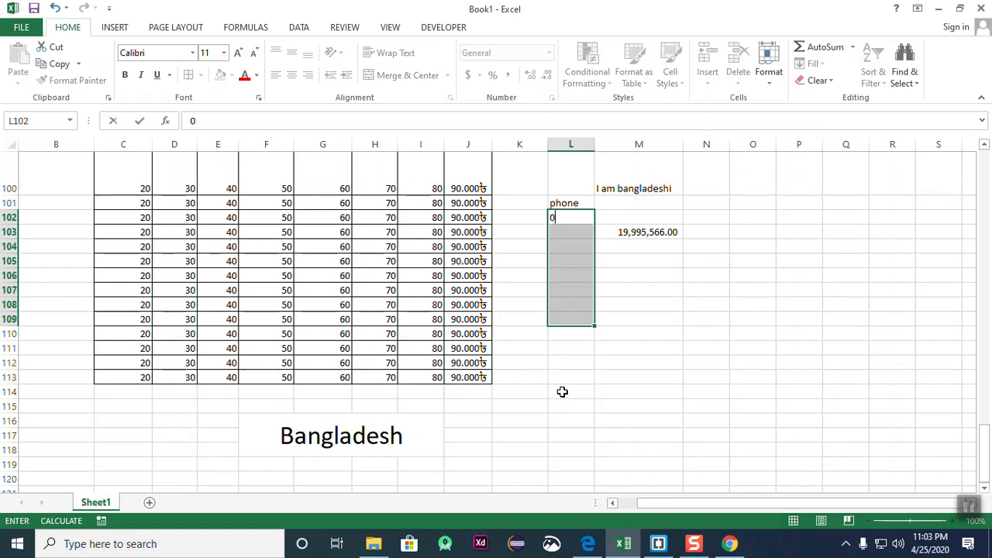
{"action": "type", "text": "144"}
{"action": "key", "text": "BackSpace"}
{"action": "key", "text": "BackSpace"}
{"action": "key", "text": "BackSpace"}
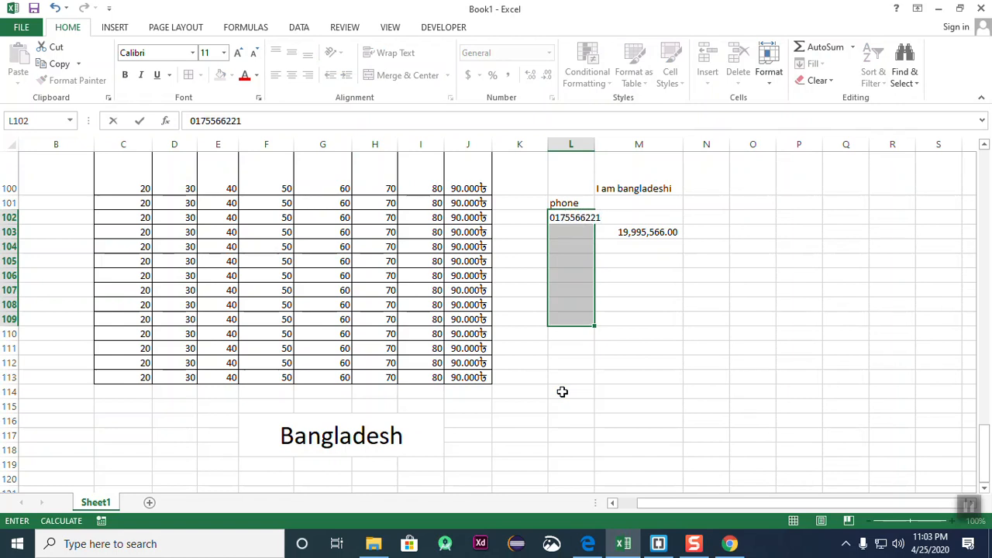
{"action": "left_click", "coordinate": [574, 217]}
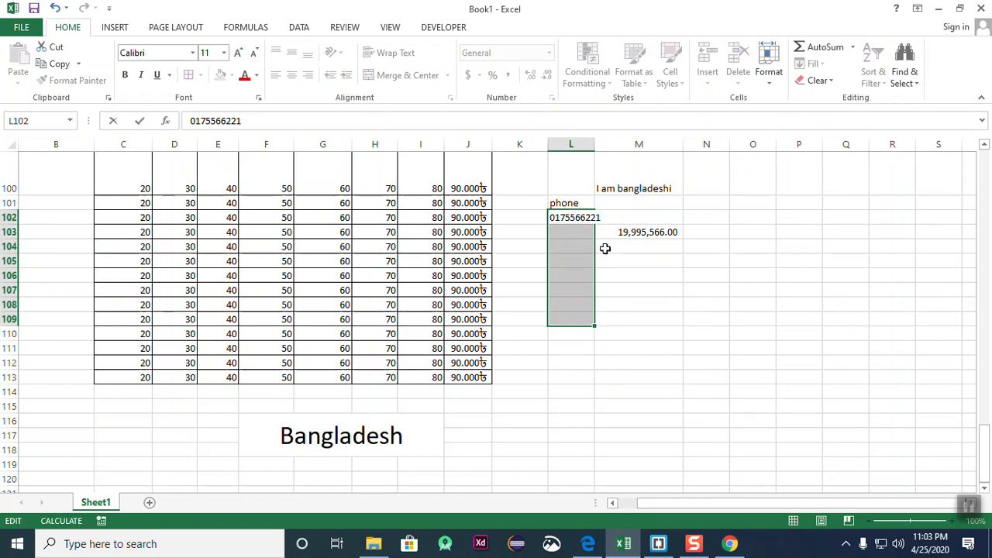
{"action": "type", "text": "2"}
{"action": "left_click_drag", "start_coordinate": [642, 305], "coordinate": [638, 313]}
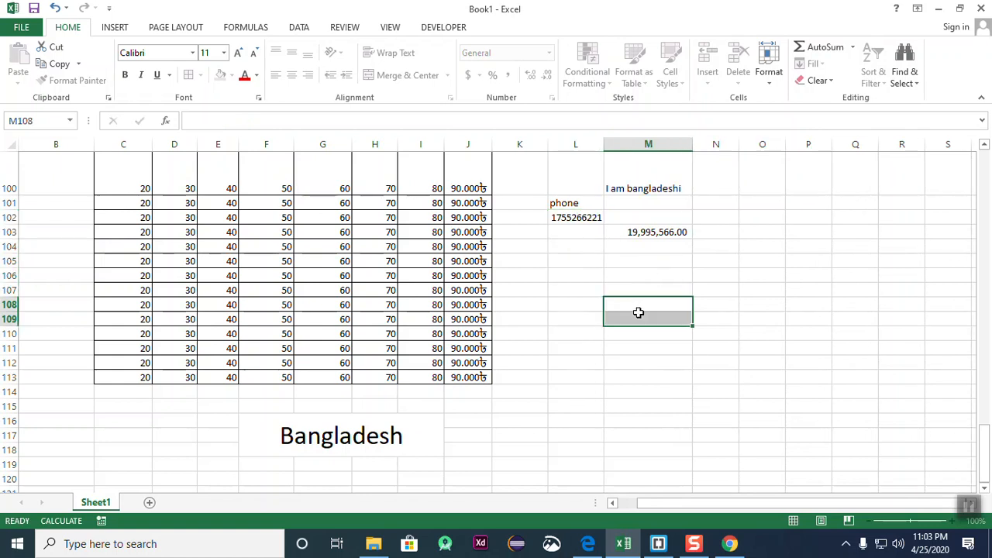
- Check the value stored in L102 several times
{"action": "left_click", "coordinate": [585, 219]}
{"action": "left_click", "coordinate": [622, 305]}
{"action": "left_click", "coordinate": [585, 220]}
{"action": "left_click", "coordinate": [587, 272]}
{"action": "left_click", "coordinate": [581, 217]}
{"action": "left_click", "coordinate": [576, 261]}
{"action": "left_click", "coordinate": [576, 302]}
{"action": "left_click", "coordinate": [586, 217]}
{"action": "left_click", "coordinate": [576, 317]}
{"action": "left_click", "coordinate": [574, 216]}
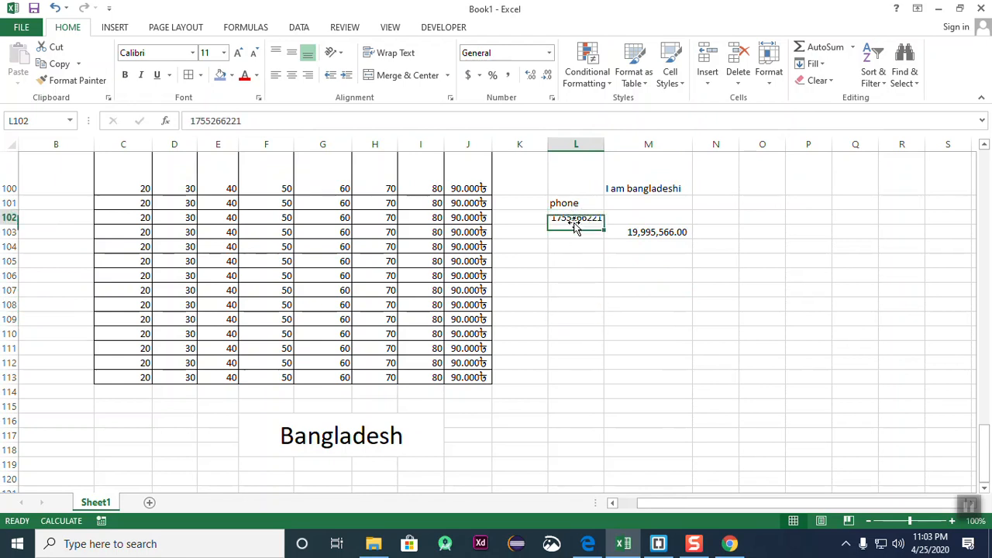
{"action": "left_click", "coordinate": [625, 361]}
- Select the phone column range L101:L113
{"action": "left_click_drag", "start_coordinate": [578, 218], "coordinate": [582, 380]}
{"action": "left_click", "coordinate": [759, 378]}
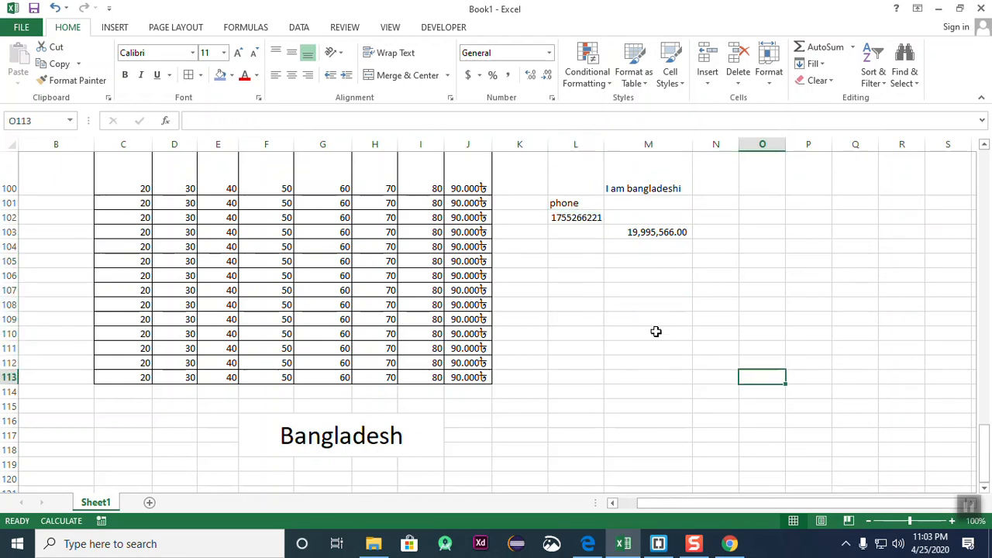
{"action": "left_click", "coordinate": [564, 203]}
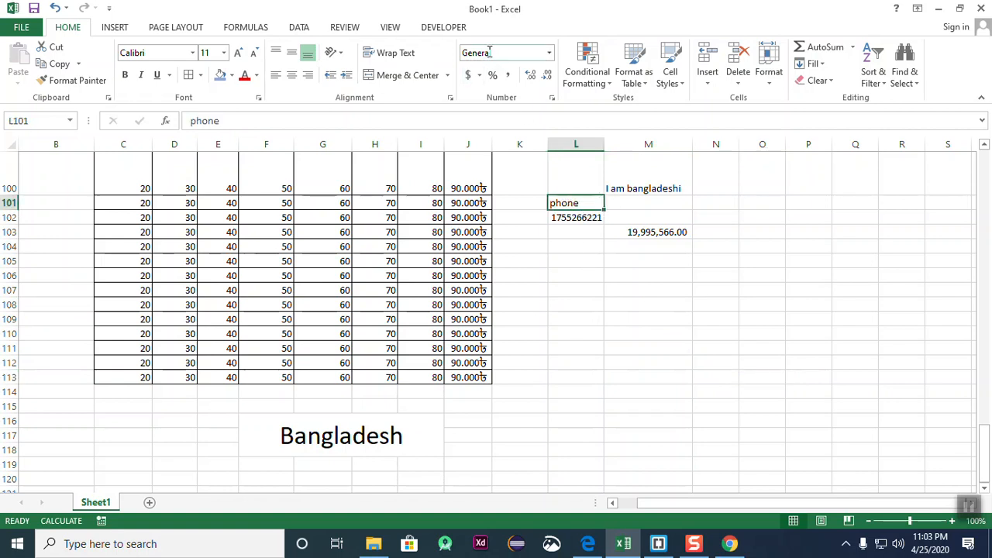
{"action": "left_click_drag", "start_coordinate": [577, 203], "coordinate": [581, 445]}
{"action": "left_click", "coordinate": [715, 392]}
{"action": "left_click_drag", "start_coordinate": [576, 203], "coordinate": [584, 375]}
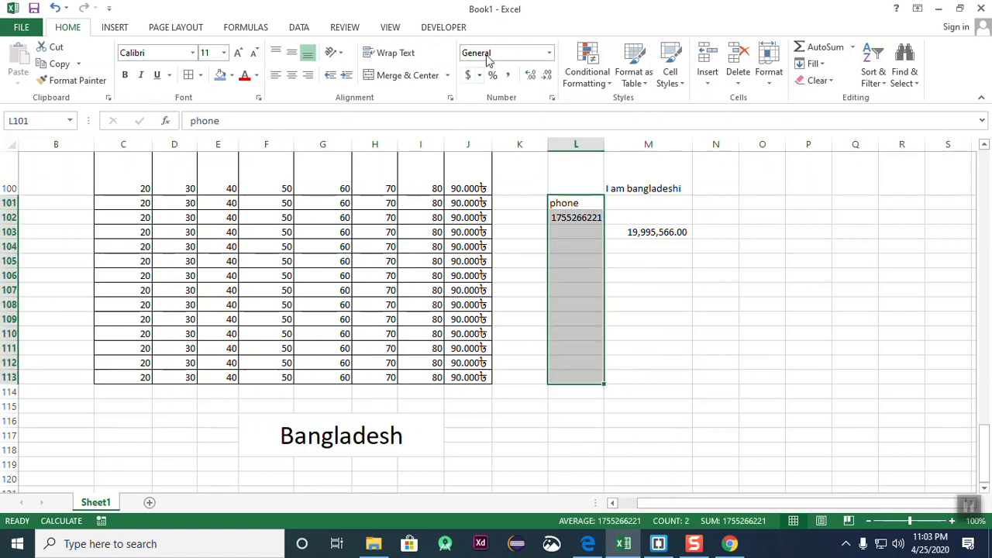
- Format L101:L113 as Text
{"action": "left_click", "coordinate": [549, 53]}
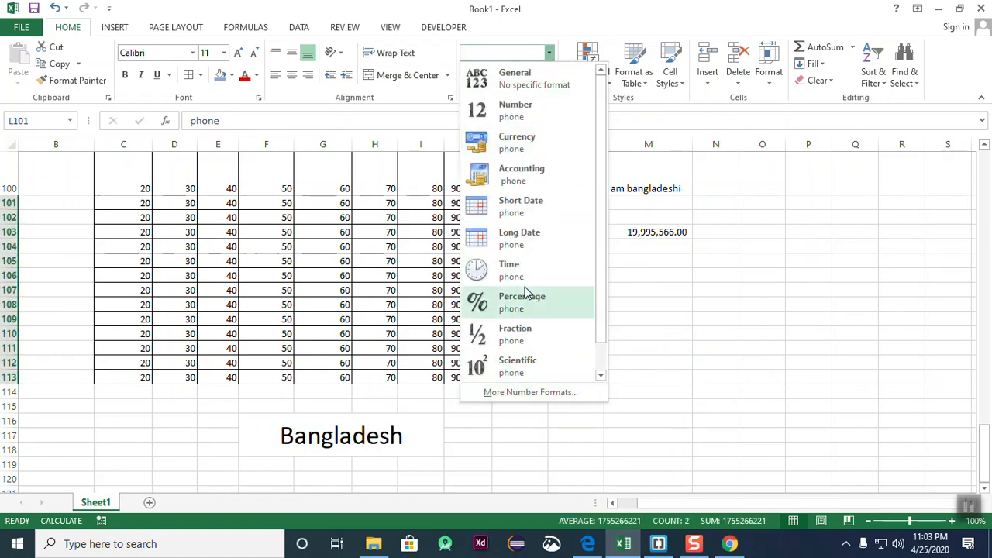
{"action": "scroll", "coordinate": [525, 279], "scroll_direction": "down", "scroll_amount": 1}
{"action": "left_click", "coordinate": [510, 364]}
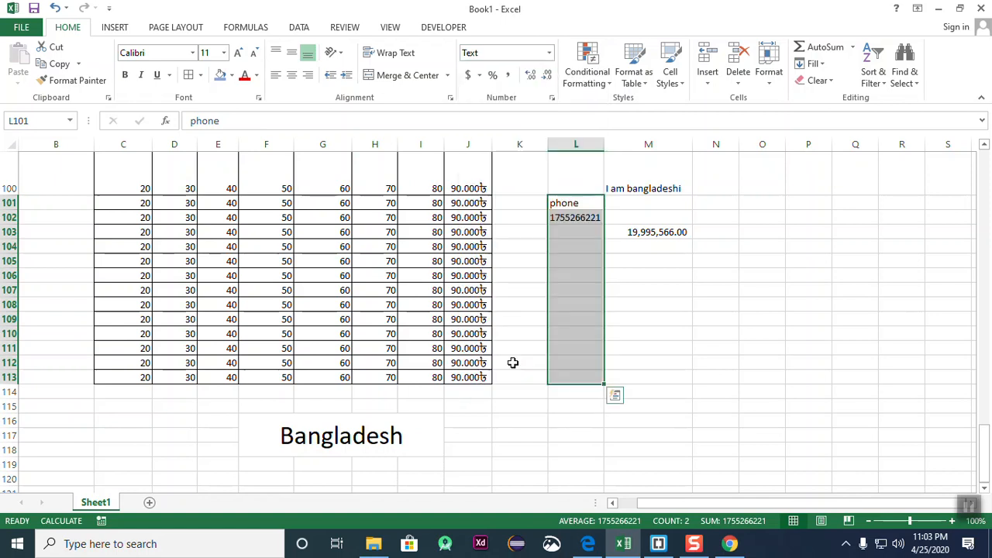
{"action": "left_click", "coordinate": [829, 410]}
{"action": "left_click", "coordinate": [571, 218]}
{"action": "double_click", "coordinate": [551, 217]}
{"action": "type", "text": "0"}
{"action": "key", "text": "Return"}
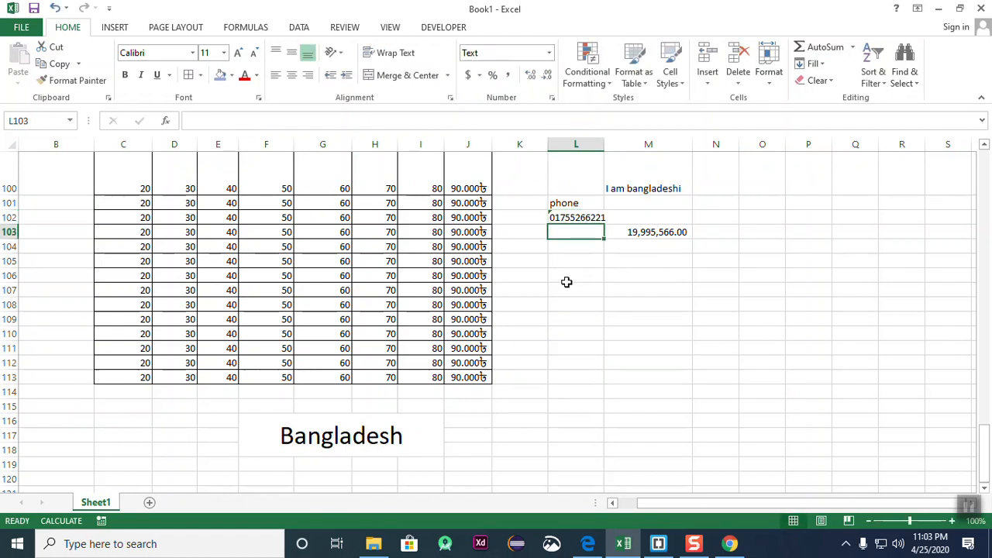
{"action": "left_click", "coordinate": [566, 283]}
{"action": "left_click", "coordinate": [584, 217]}
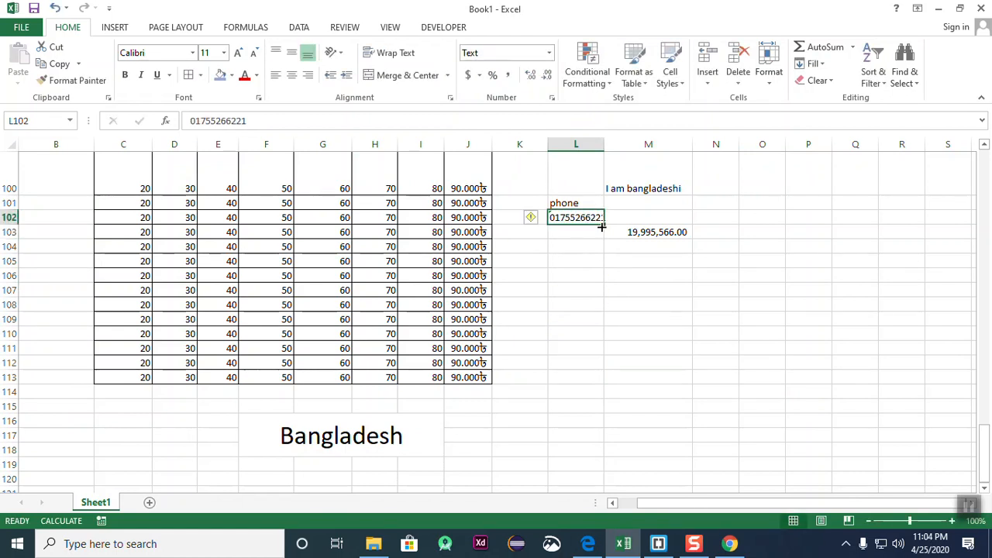
{"action": "left_click_drag", "start_coordinate": [601, 226], "coordinate": [603, 374]}
{"action": "left_click", "coordinate": [693, 367]}
{"action": "double_click", "coordinate": [603, 144]}
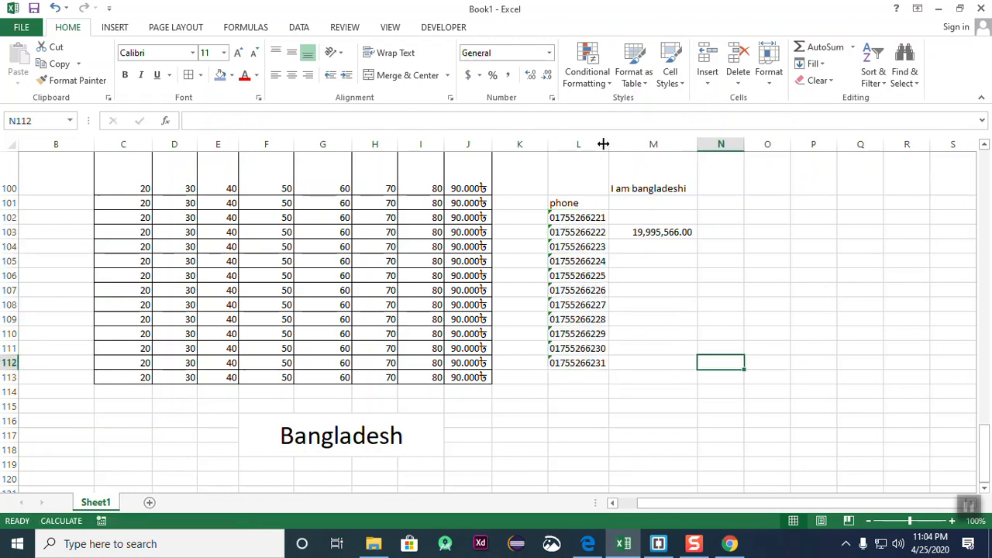
{"action": "left_click", "coordinate": [689, 359]}
{"action": "left_click_drag", "start_coordinate": [569, 218], "coordinate": [570, 369]}
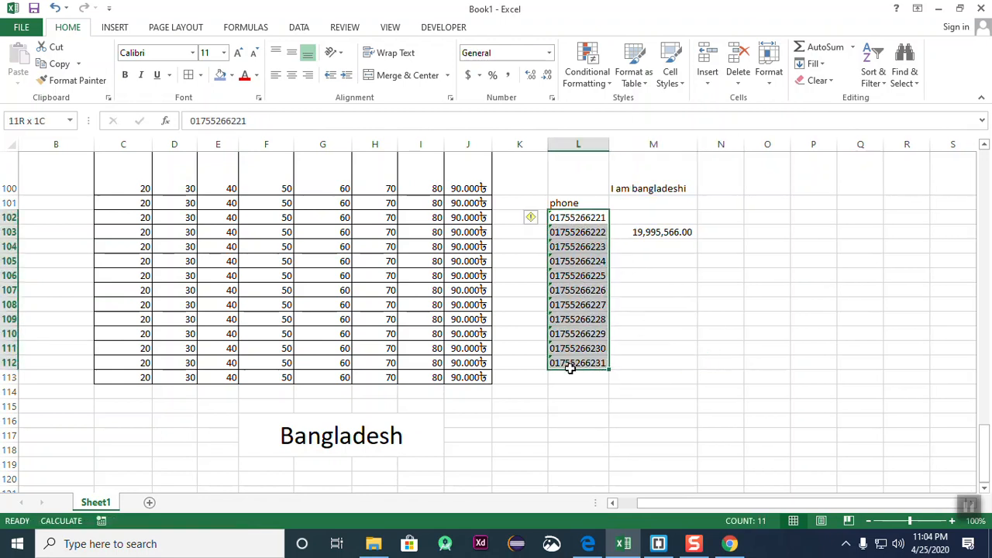
{"action": "left_click", "coordinate": [783, 412]}
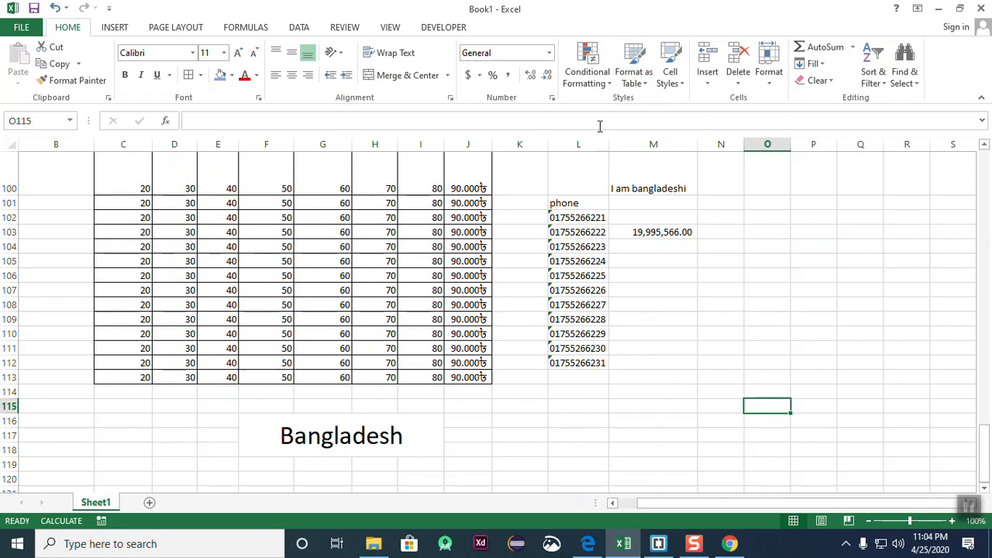
{"action": "left_click", "coordinate": [612, 85]}
{"action": "left_click", "coordinate": [612, 85]}
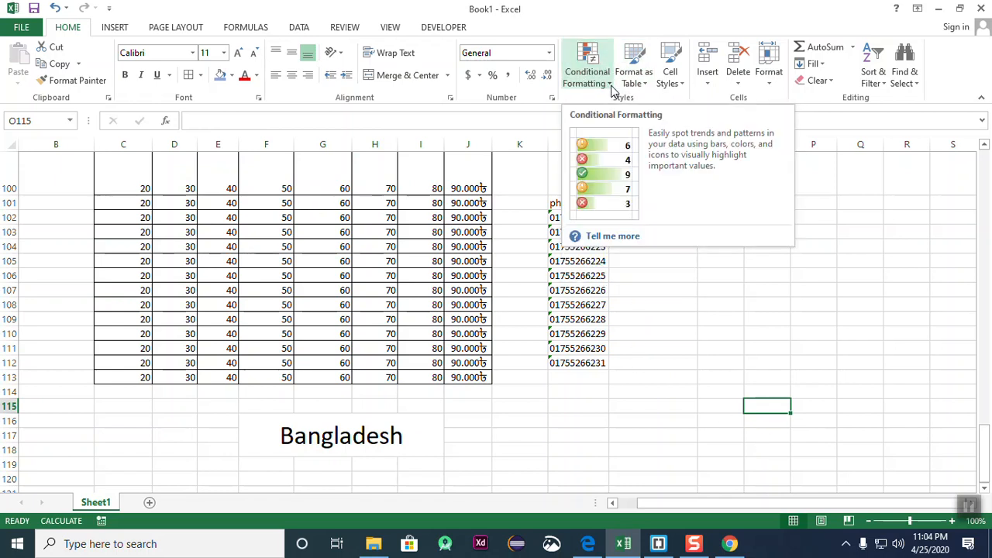
{"action": "left_click", "coordinate": [611, 85]}
{"action": "left_click", "coordinate": [860, 248]}
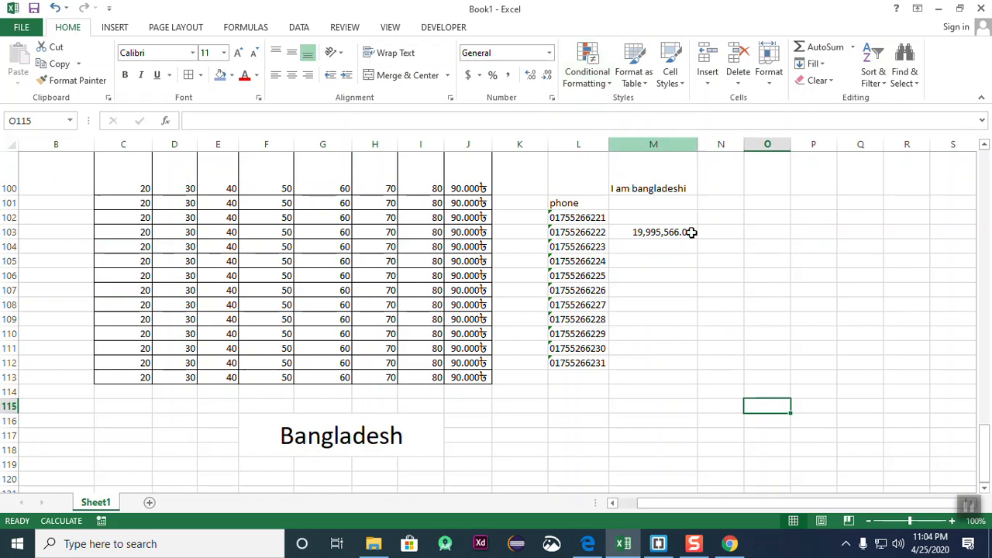
{"action": "left_click", "coordinate": [780, 324]}
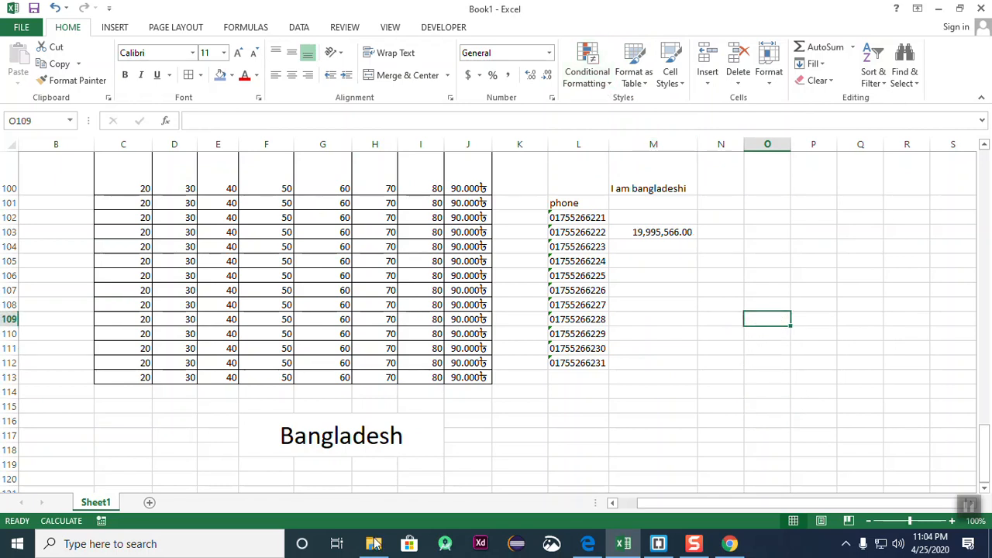
{"action": "mouse_move", "coordinate": [121, 186]}
{"action": "left_mouse_down"}
{"action": "mouse_move", "coordinate": [225, 318]}
{"action": "mouse_move", "coordinate": [239, 375]}
{"action": "mouse_move", "coordinate": [230, 375]}
{"action": "left_mouse_up"}
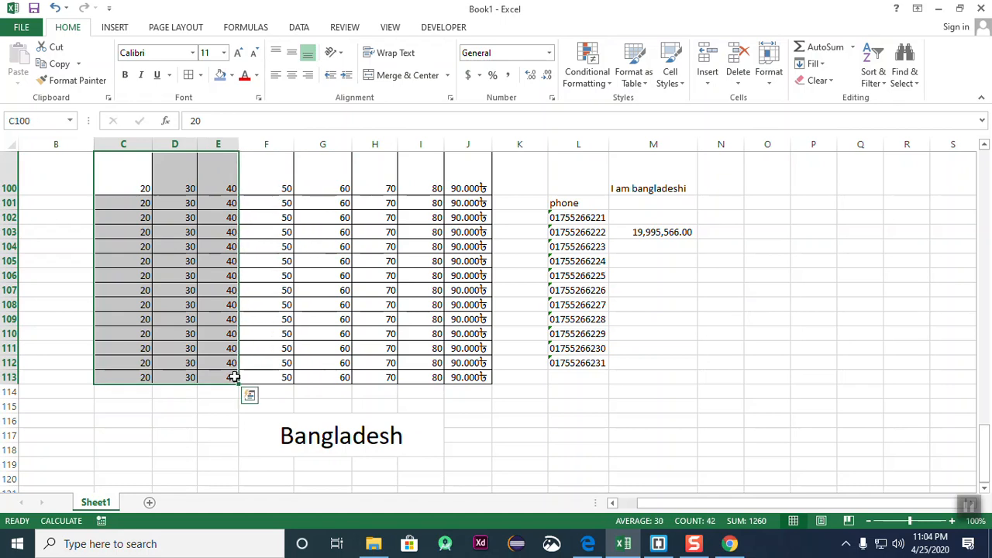
{"action": "left_click", "coordinate": [608, 87]}
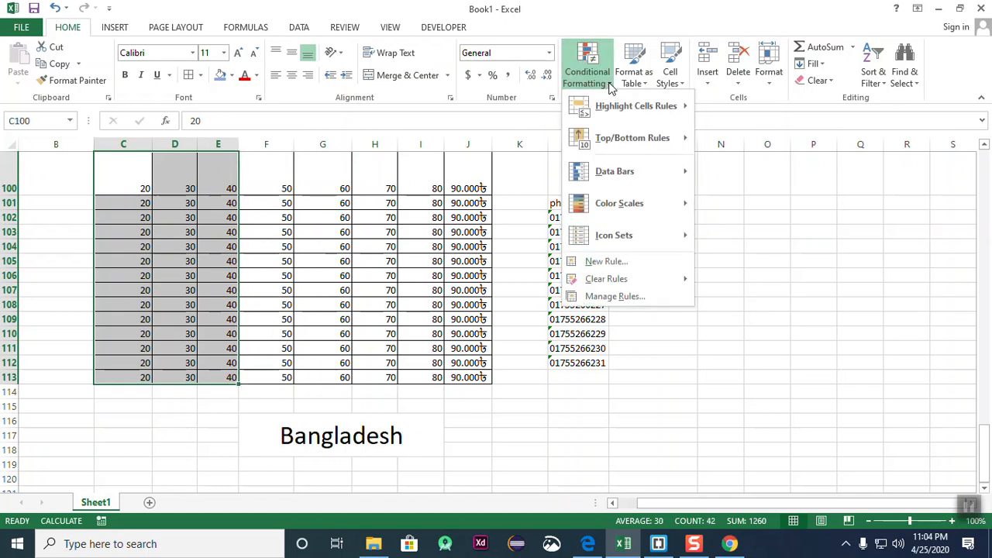
{"action": "mouse_move", "coordinate": [627, 106]}
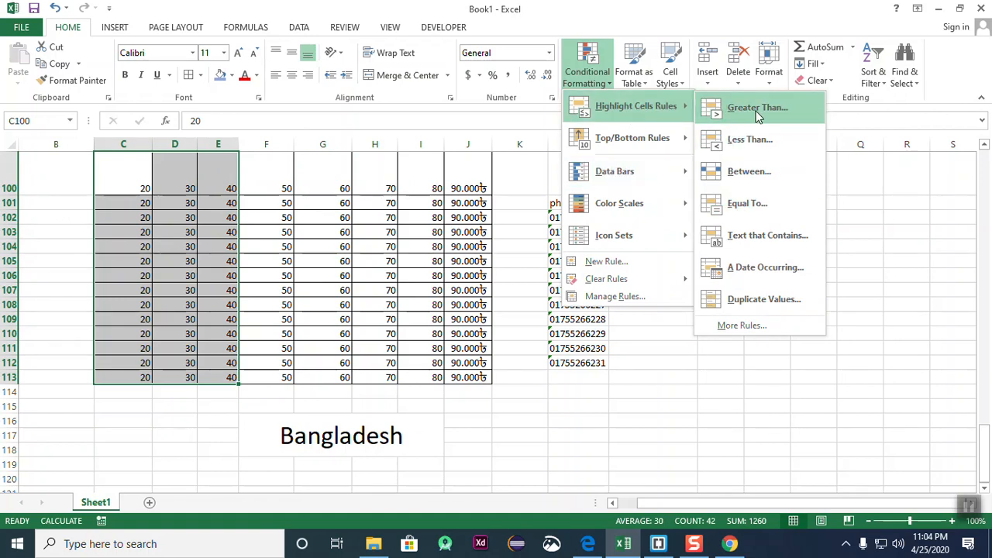
{"action": "left_click", "coordinate": [757, 107]}
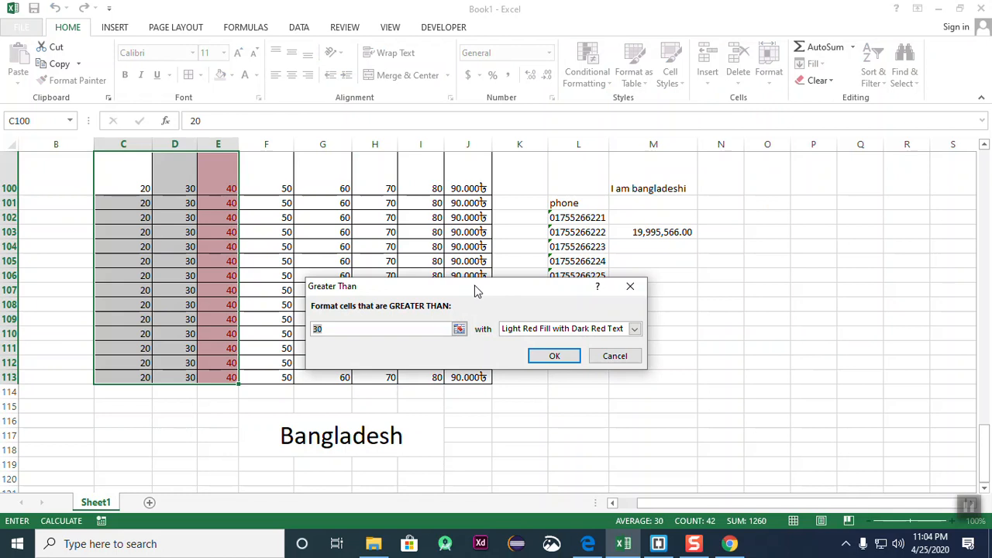
{"action": "left_click_drag", "start_coordinate": [473, 285], "coordinate": [555, 155]}
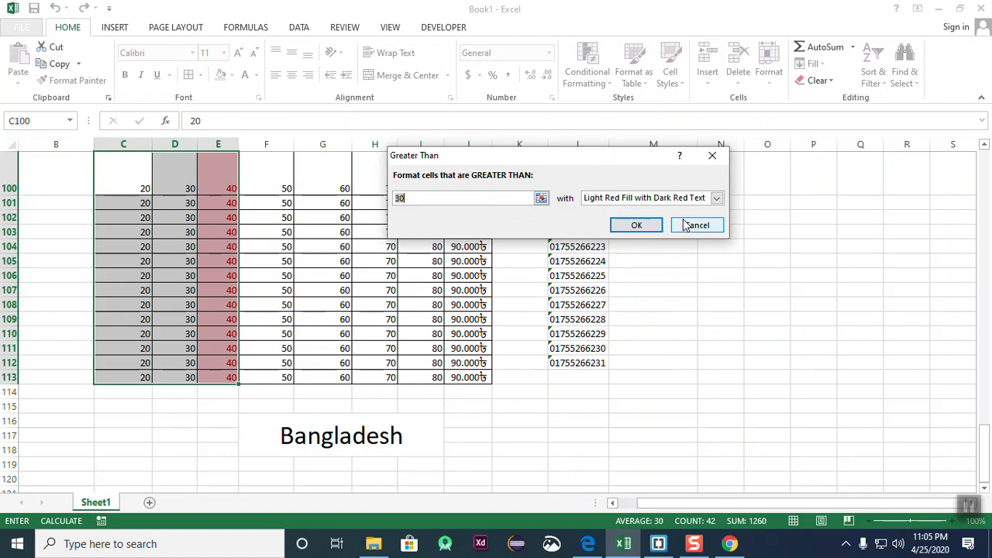
{"action": "left_click", "coordinate": [713, 225]}
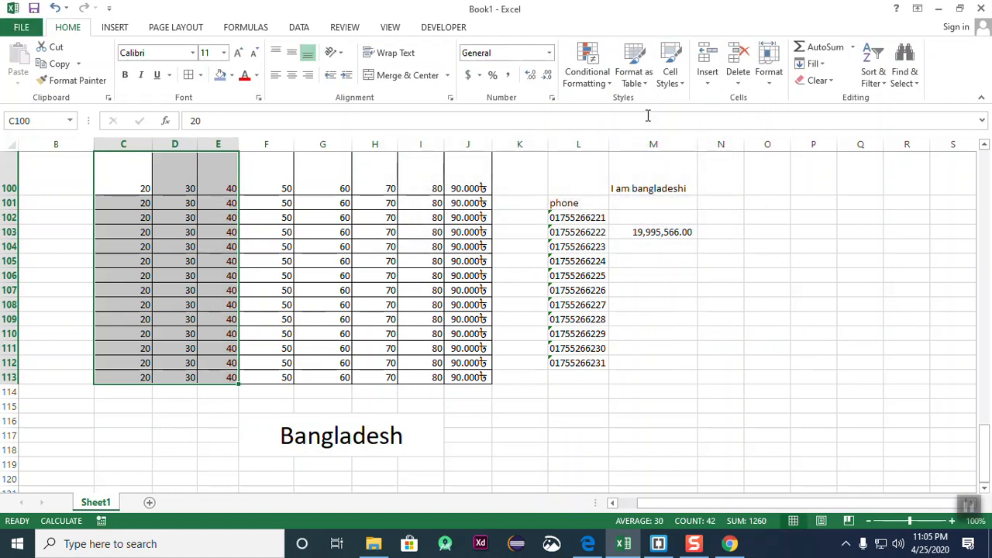
{"action": "left_click", "coordinate": [721, 348]}
{"action": "left_click_drag", "start_coordinate": [128, 170], "coordinate": [443, 395]}
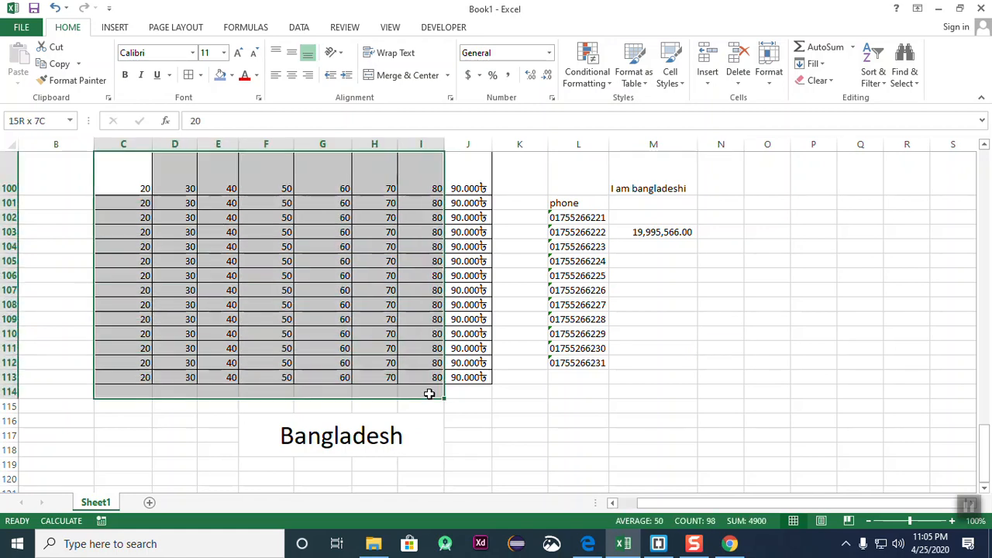
- Select C100:I113, start a Greater Than highlight rule at 40, then cancel it
{"action": "left_click", "coordinate": [563, 414]}
{"action": "left_click_drag", "start_coordinate": [116, 170], "coordinate": [415, 376]}
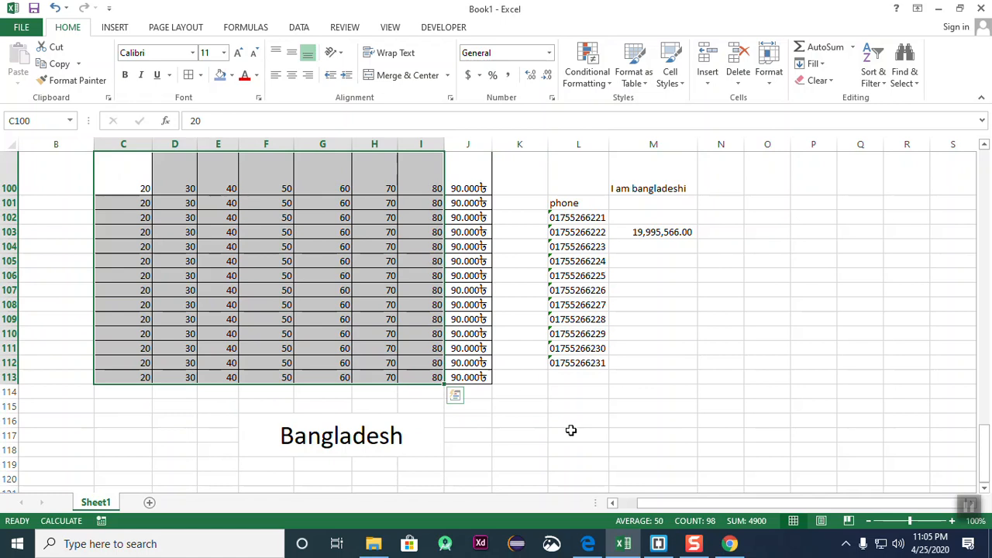
{"action": "left_click", "coordinate": [611, 83]}
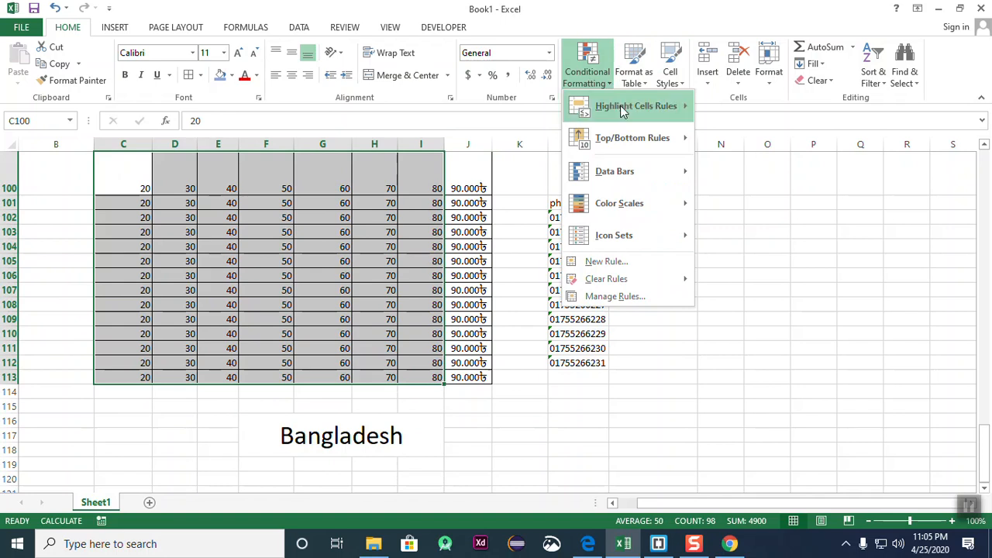
{"action": "mouse_move", "coordinate": [624, 105]}
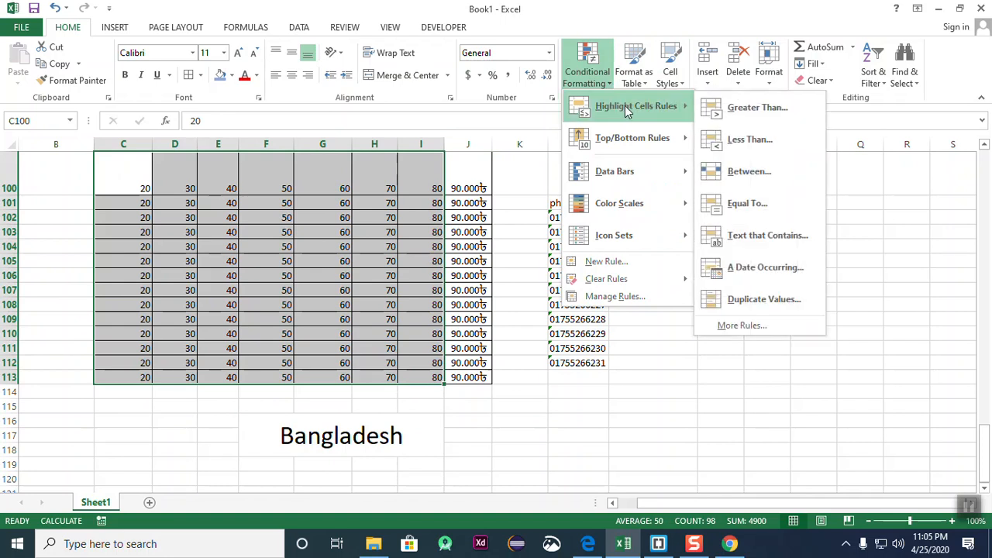
{"action": "left_click", "coordinate": [758, 109]}
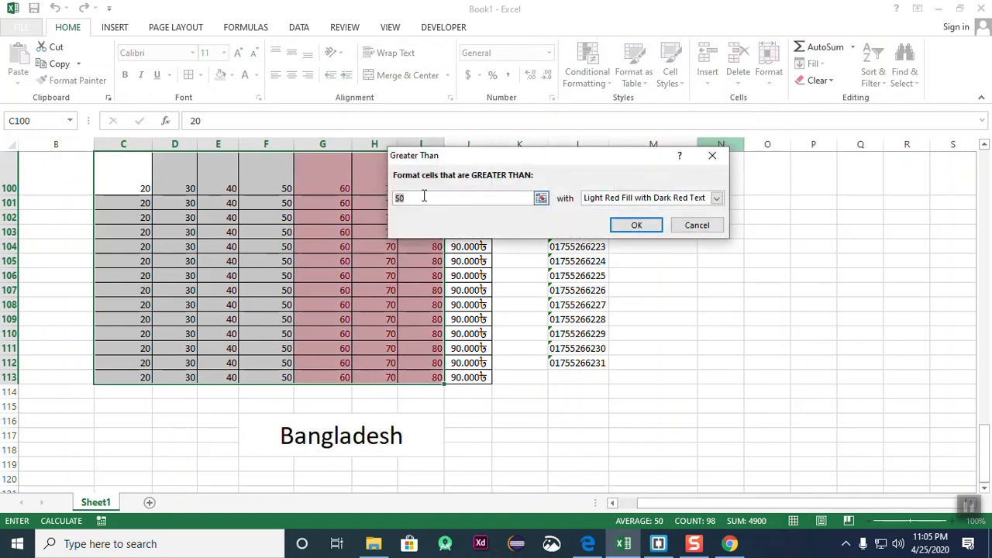
{"action": "key", "text": "BackSpace"}
{"action": "type", "text": "40"}
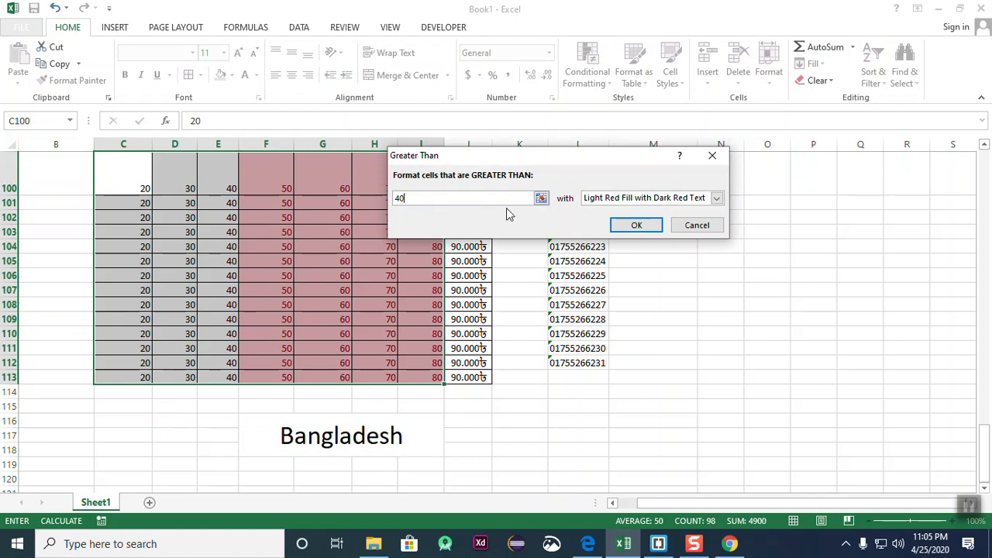
{"action": "left_click", "coordinate": [676, 225]}
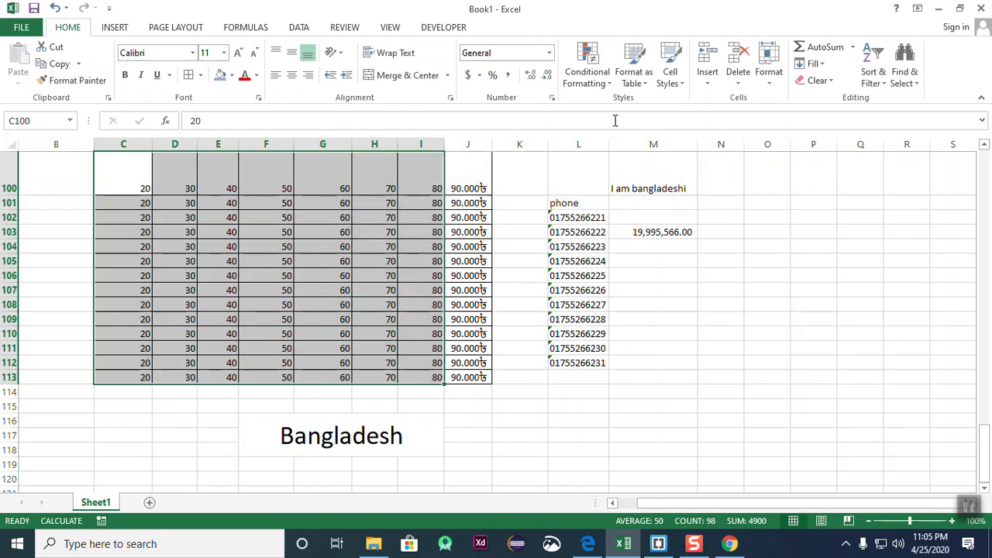
- Try a Less Than highlight rule, cancel it, and leave the block unformatted
{"action": "left_click", "coordinate": [609, 87]}
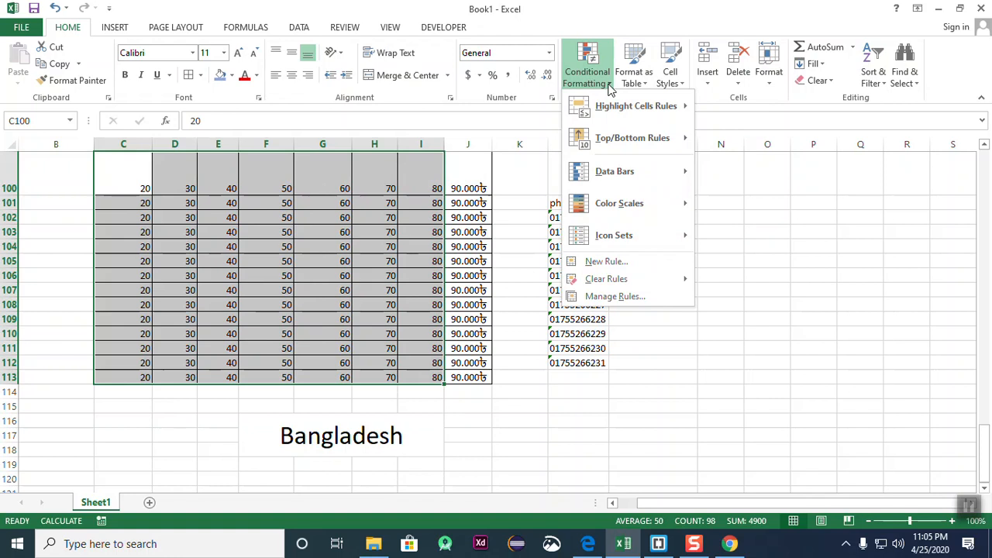
{"action": "mouse_move", "coordinate": [609, 106]}
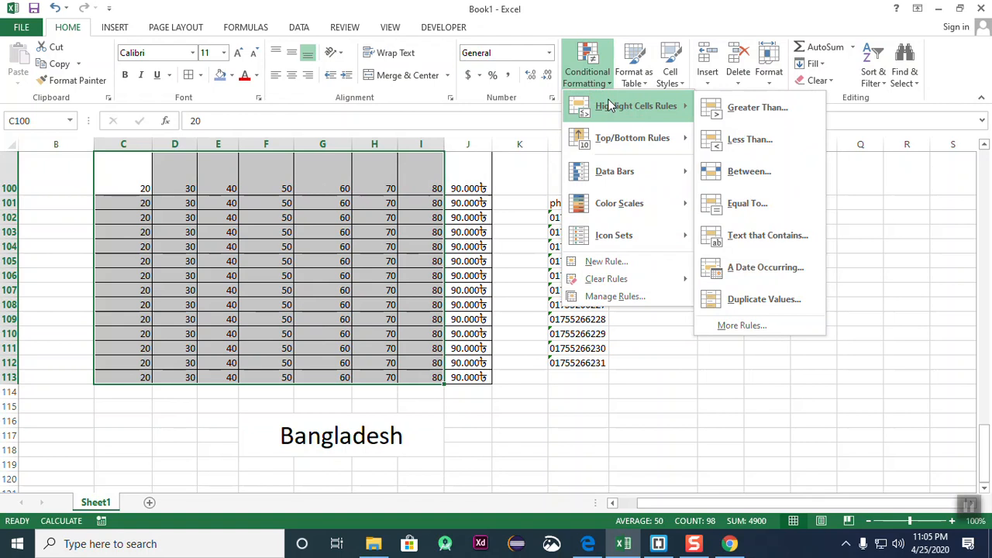
{"action": "left_click", "coordinate": [765, 149]}
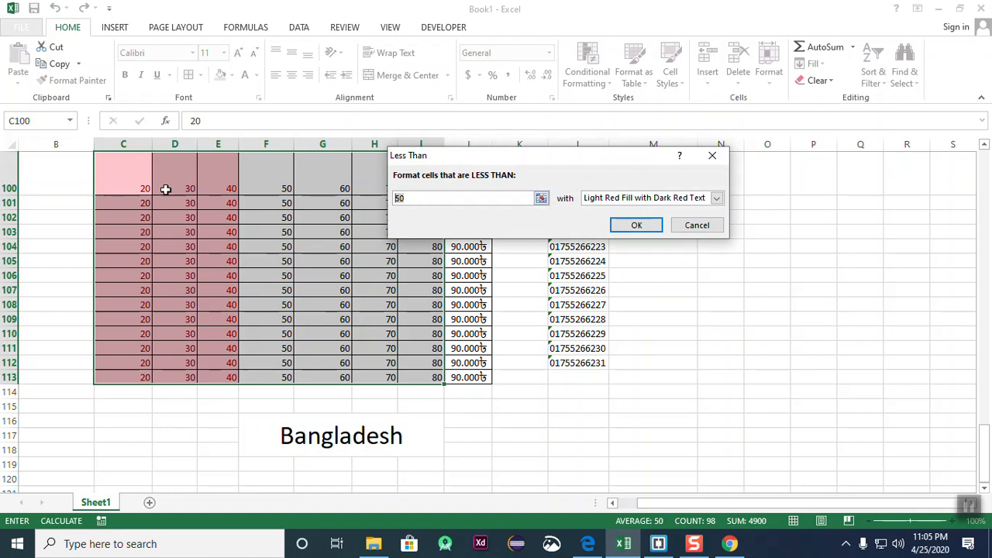
{"action": "left_click", "coordinate": [697, 225]}
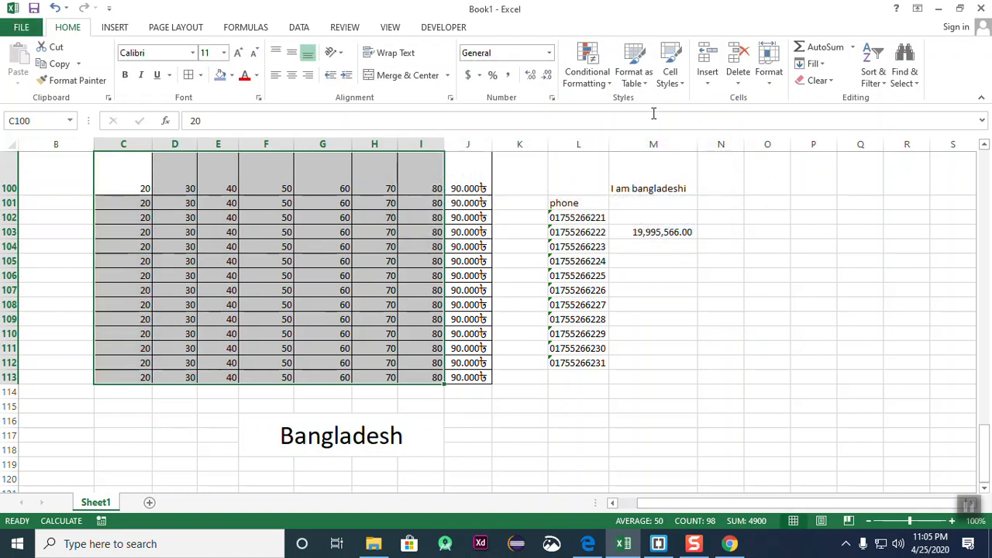
{"action": "left_click", "coordinate": [602, 80]}
{"action": "mouse_move", "coordinate": [658, 113]}
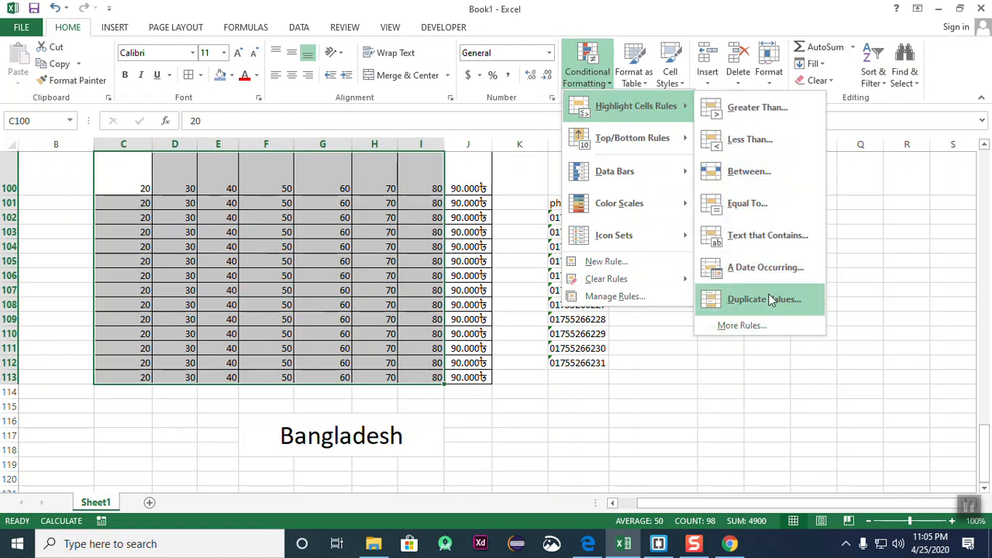
{"action": "left_click", "coordinate": [798, 378]}
{"action": "left_click", "coordinate": [733, 405]}
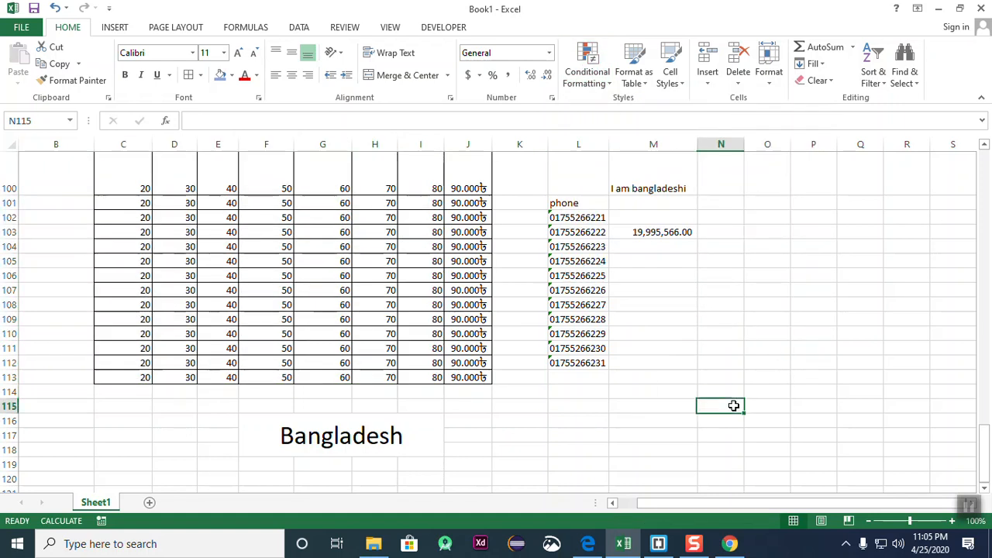
{"action": "left_click_drag", "start_coordinate": [119, 182], "coordinate": [228, 377]}
{"action": "left_click", "coordinate": [814, 304]}
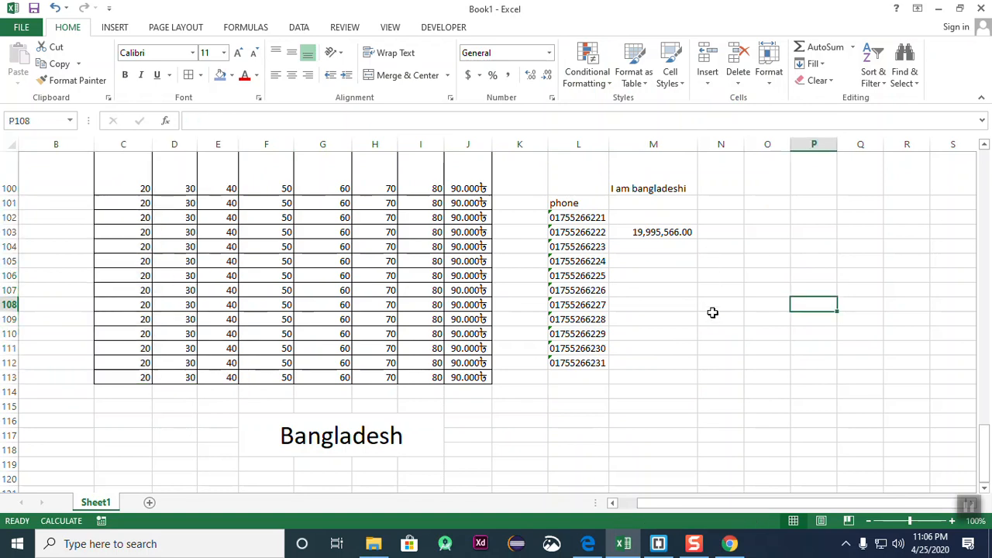
{"action": "left_click", "coordinate": [713, 310]}
{"action": "left_click", "coordinate": [896, 283]}
{"action": "left_click", "coordinate": [777, 283]}
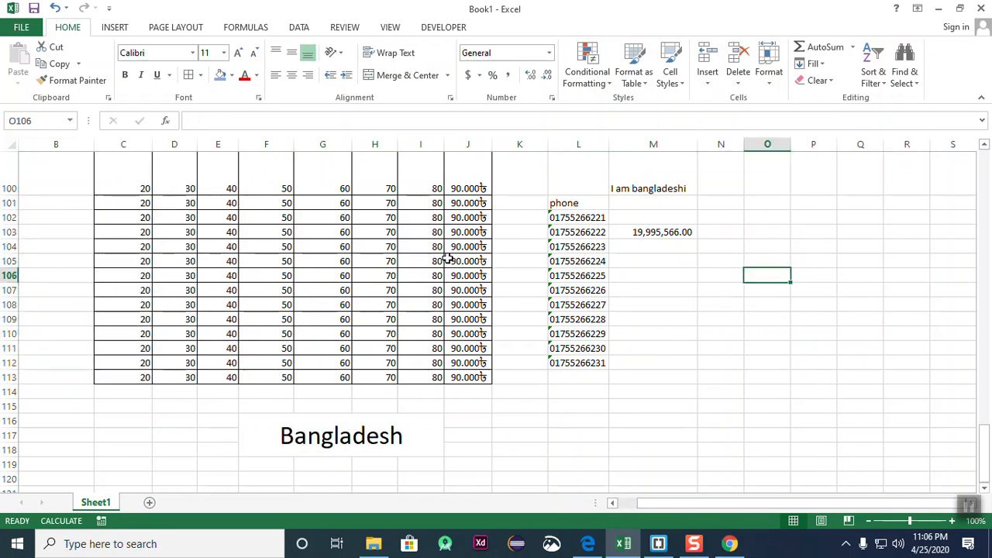
{"action": "left_click_drag", "start_coordinate": [147, 180], "coordinate": [299, 377]}
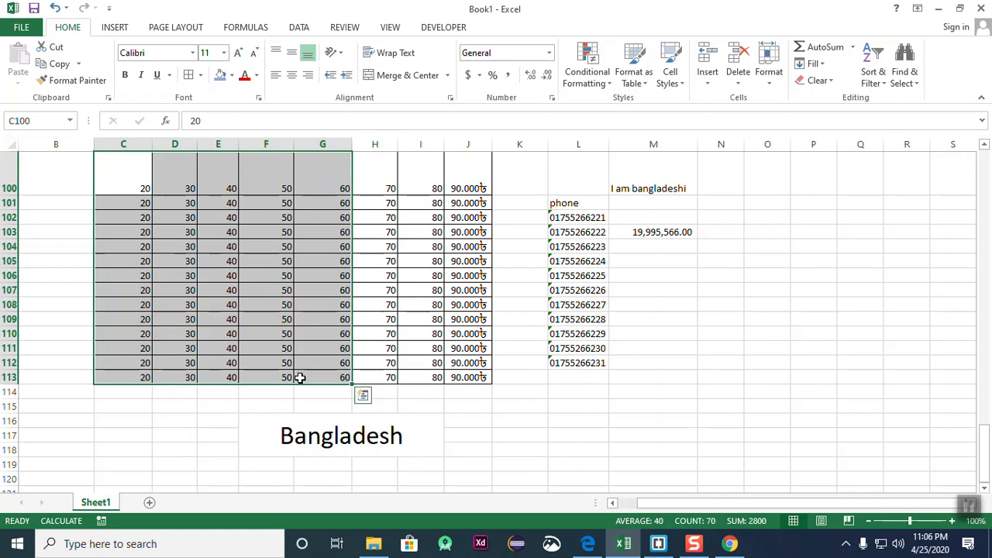
{"action": "left_click", "coordinate": [607, 82]}
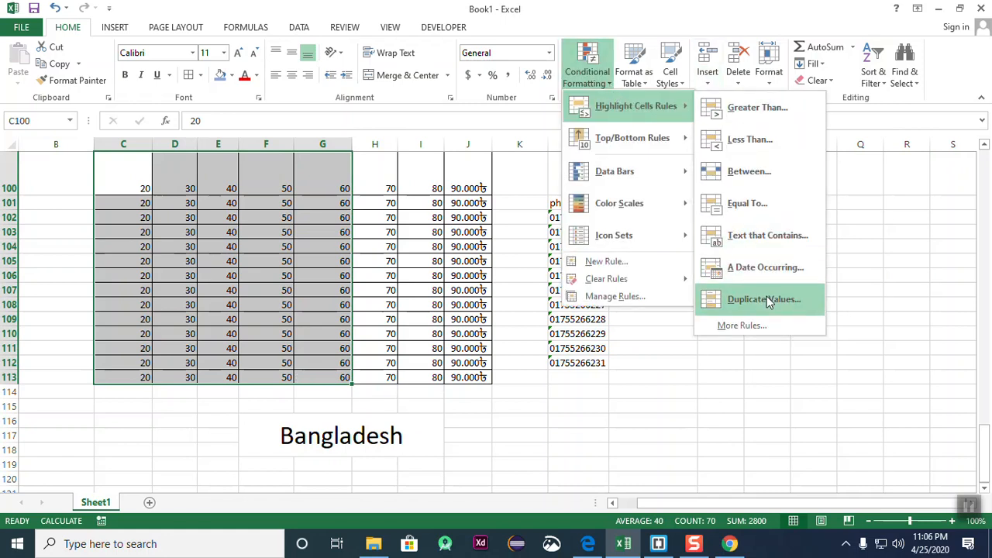
{"action": "left_click", "coordinate": [766, 299]}
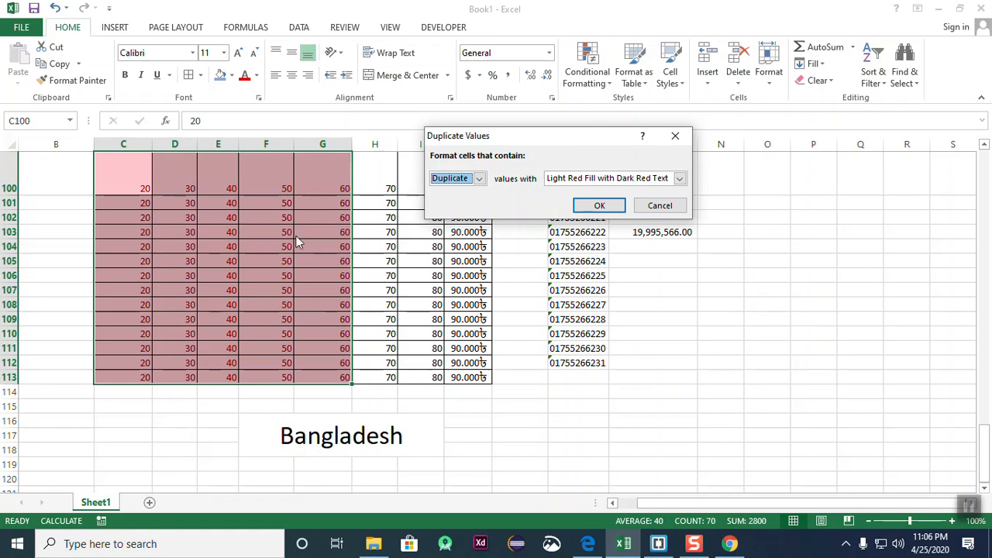
{"action": "left_click", "coordinate": [480, 180]}
{"action": "left_click", "coordinate": [465, 203]}
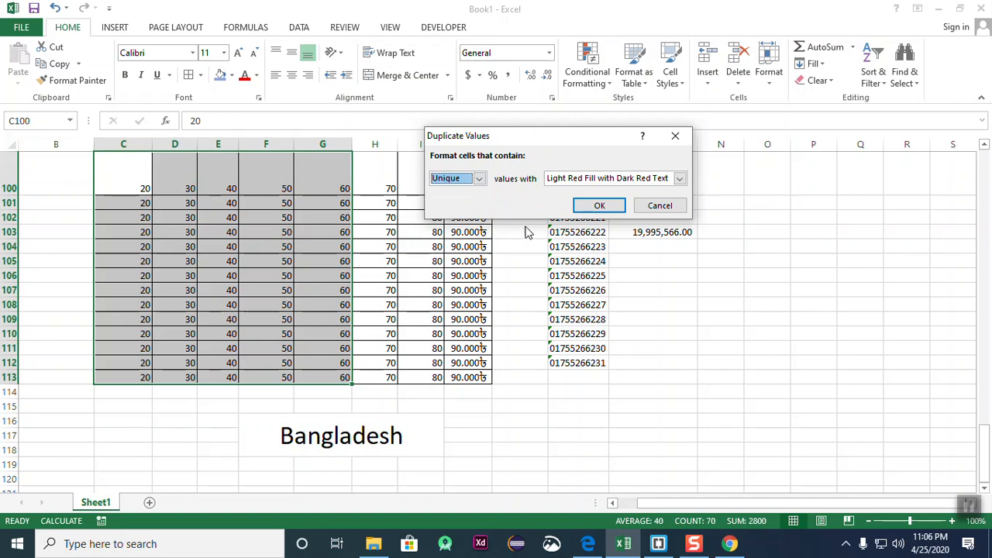
{"action": "left_click", "coordinate": [671, 207]}
{"action": "left_click", "coordinate": [766, 232]}
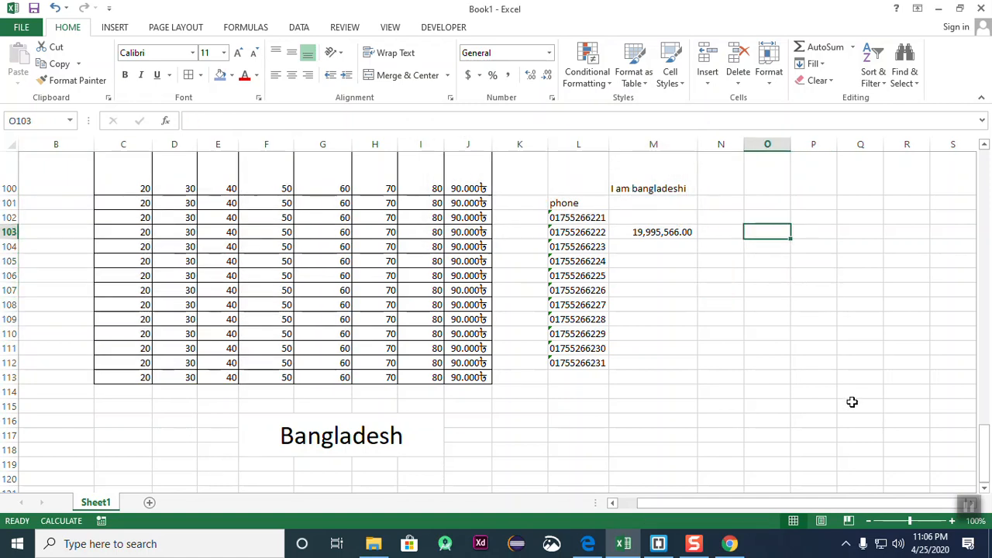
- Enter 52 and 23 in row 103, 62 and 54 in row 104, and 23 in P105
{"action": "type", "text": "52"}
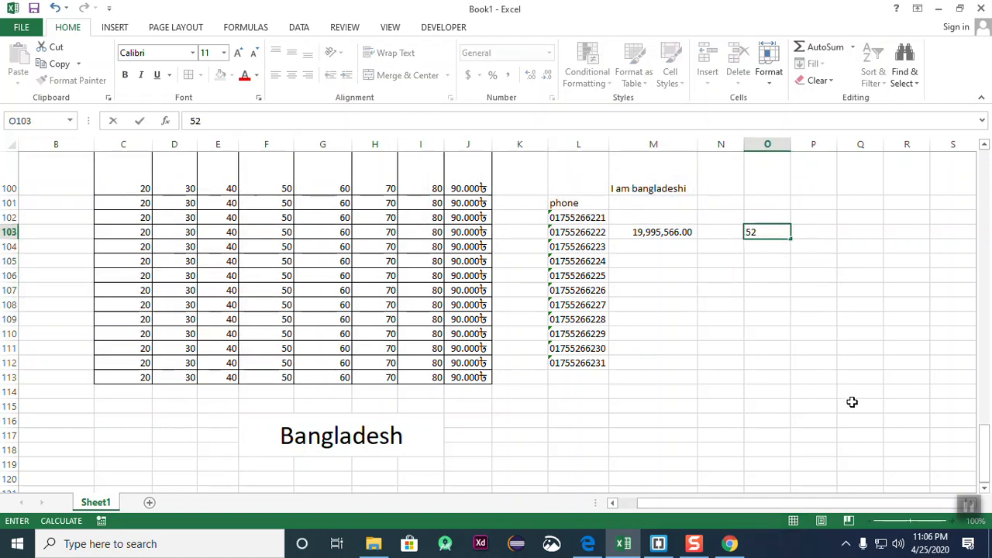
{"action": "key", "text": "Tab"}
{"action": "type", "text": "23"}
{"action": "key", "text": "Return"}
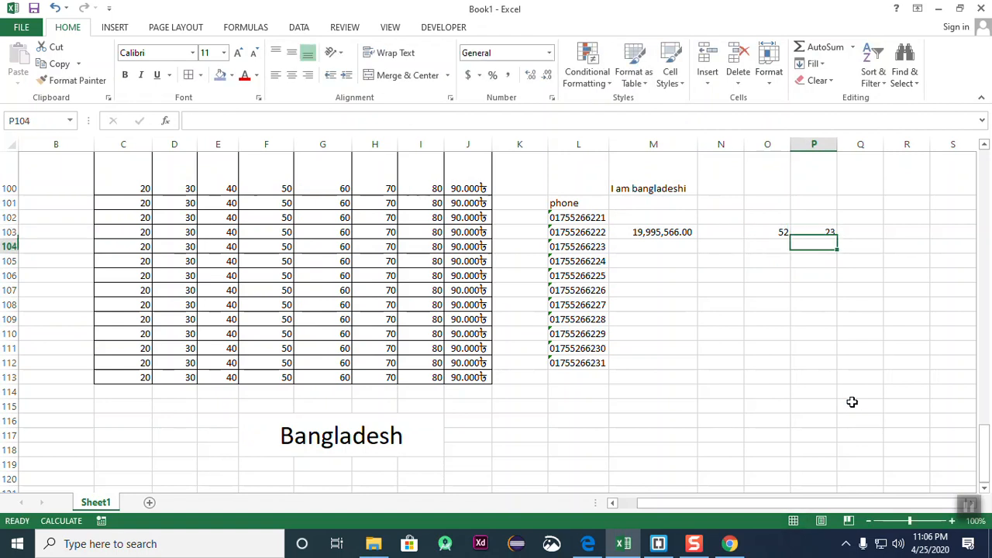
{"action": "type", "text": "54"}
{"action": "key", "text": "Return"}
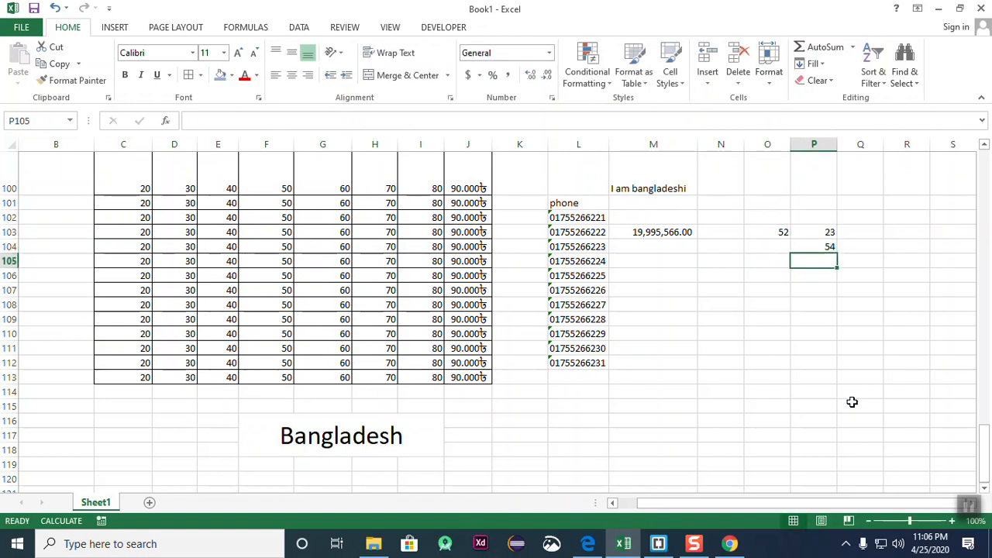
{"action": "key", "text": "Left"}
{"action": "key", "text": "Up"}
{"action": "type", "text": "62"}
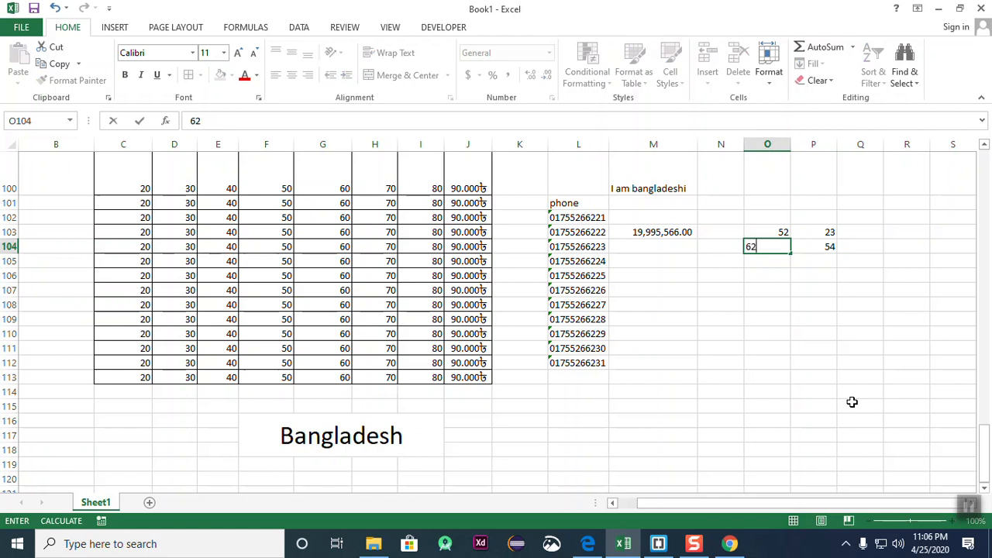
{"action": "key", "text": "Return"}
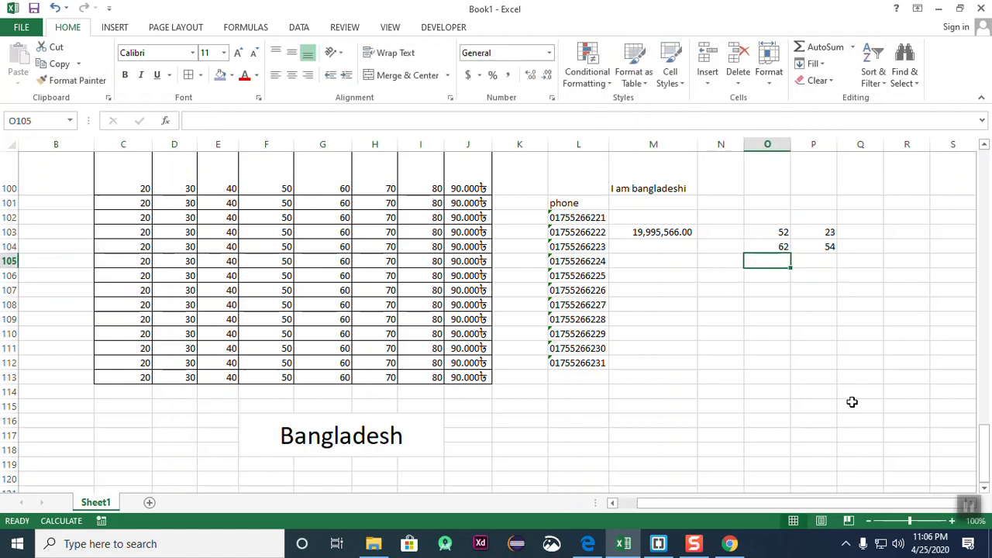
{"action": "key", "text": "Right"}
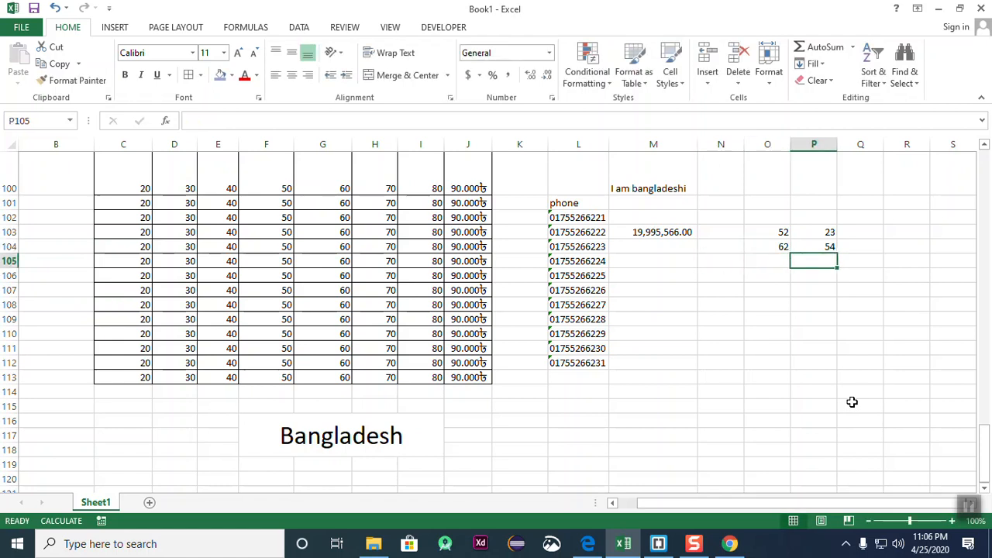
{"action": "type", "text": "23"}
{"action": "left_click", "coordinate": [928, 431]}
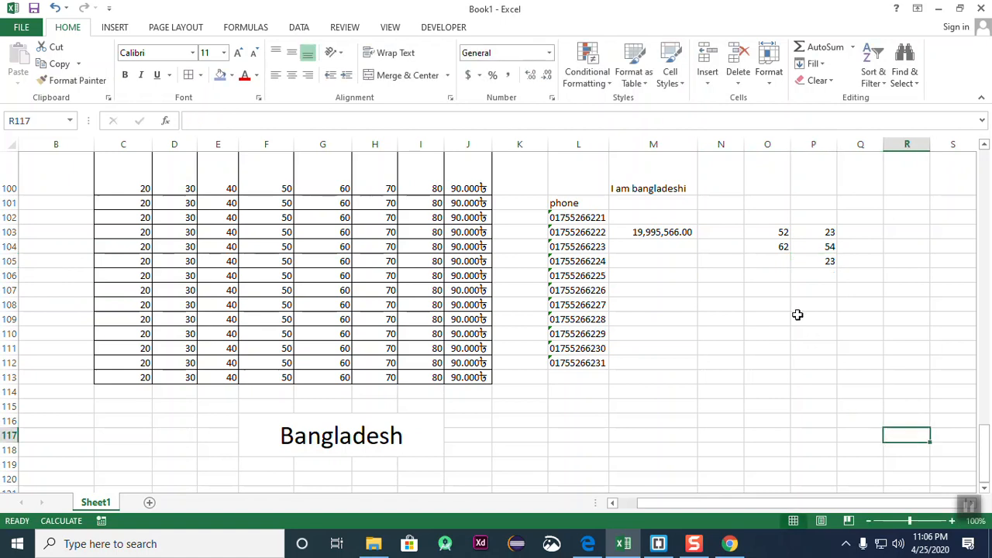
- Add 65 in O105 and select the O103:P105 block
{"action": "left_click_drag", "start_coordinate": [779, 231], "coordinate": [818, 256]}
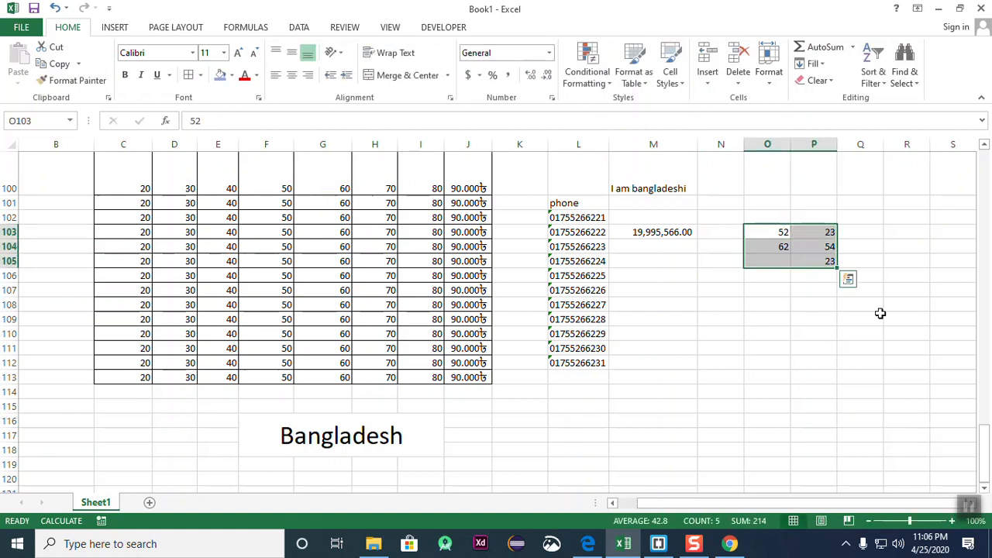
{"action": "left_click", "coordinate": [891, 318]}
{"action": "left_click", "coordinate": [769, 261]}
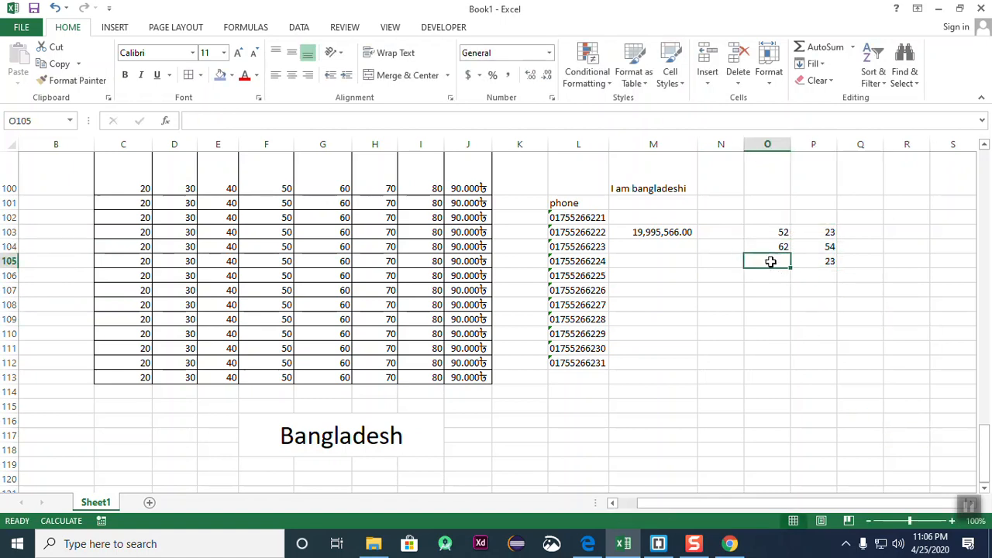
{"action": "type", "text": "65"}
{"action": "left_click", "coordinate": [803, 316]}
{"action": "left_click_drag", "start_coordinate": [773, 231], "coordinate": [809, 260]}
{"action": "left_click", "coordinate": [853, 302]}
{"action": "left_click", "coordinate": [859, 309]}
{"action": "left_click_drag", "start_coordinate": [768, 232], "coordinate": [812, 260]}
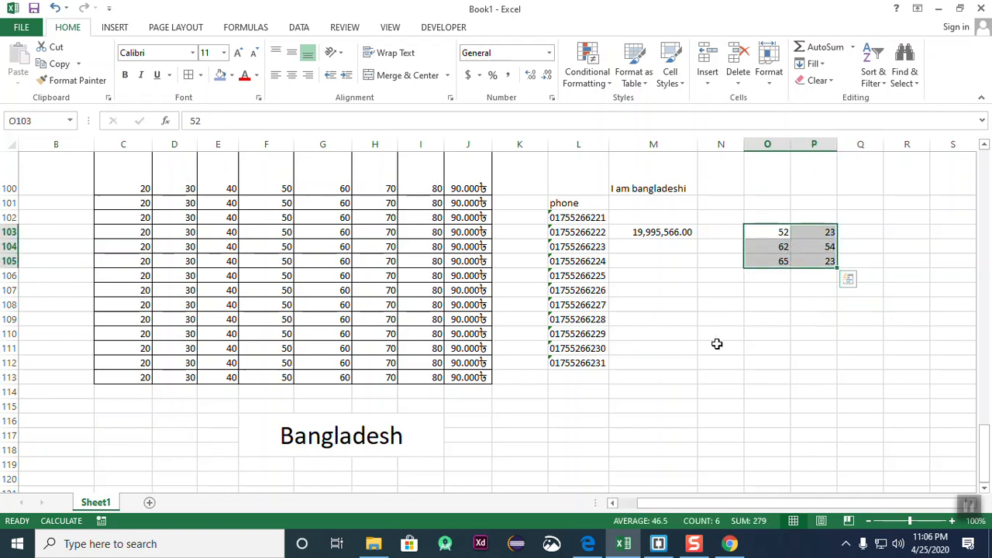
{"action": "left_click", "coordinate": [587, 66]}
- Apply a Duplicate Values rule with light red fill so the 23s in P103 and P105 turn red
{"action": "mouse_move", "coordinate": [611, 106]}
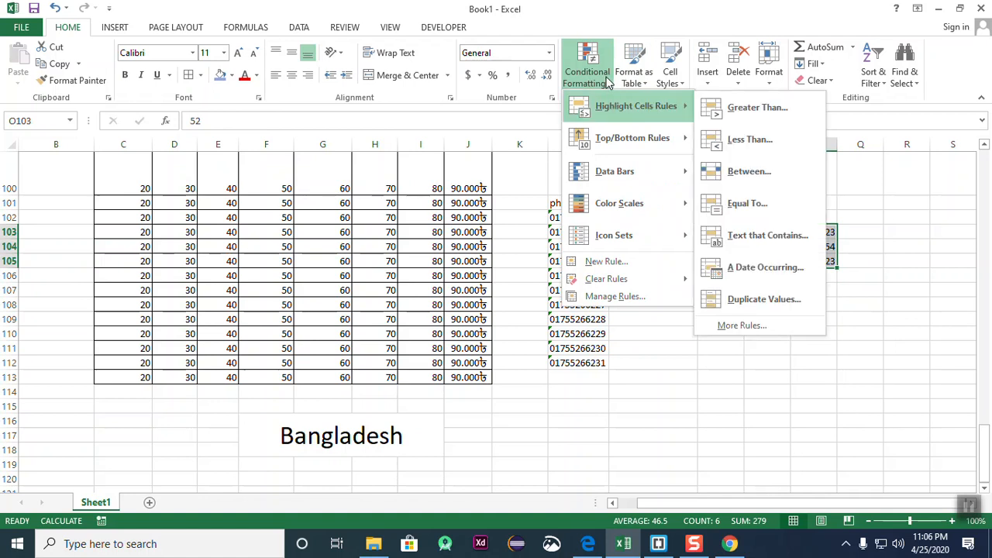
{"action": "left_click", "coordinate": [780, 301]}
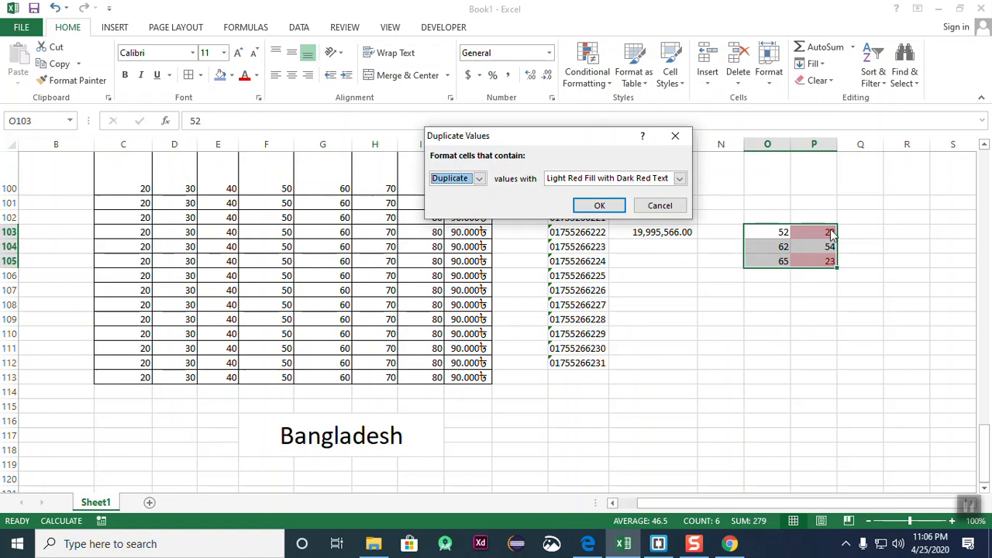
{"action": "left_click", "coordinate": [599, 205]}
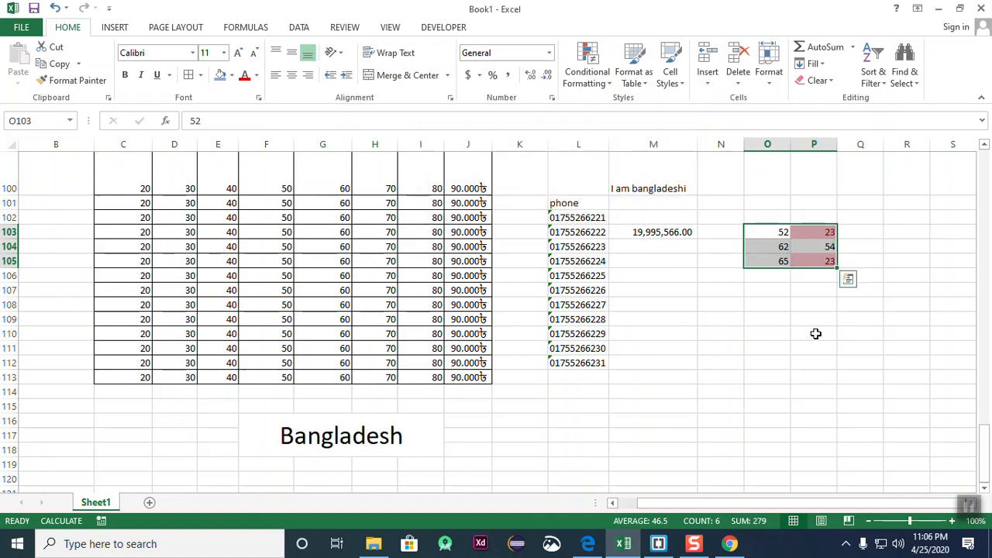
{"action": "left_click", "coordinate": [813, 333]}
{"action": "left_click", "coordinate": [888, 418]}
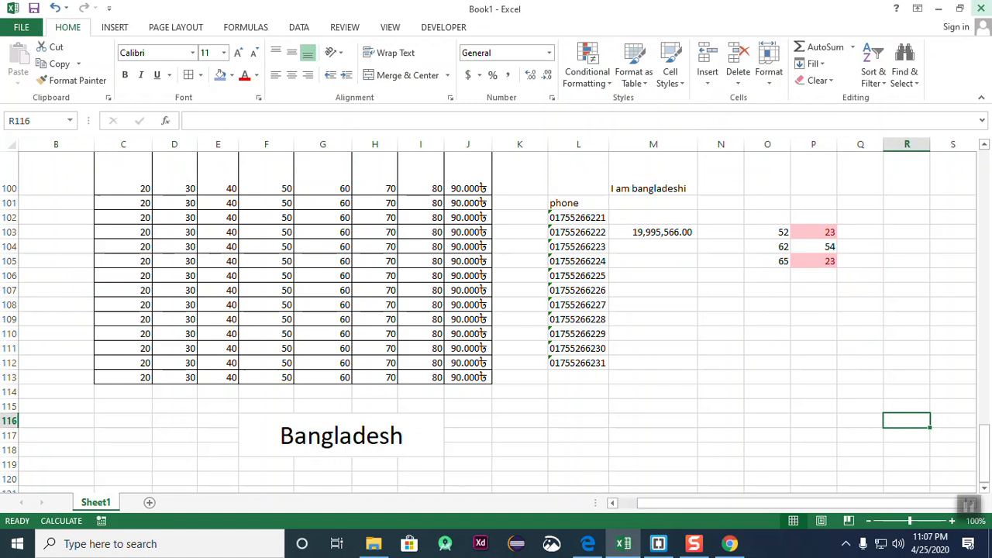
{"action": "left_click", "coordinate": [609, 84]}
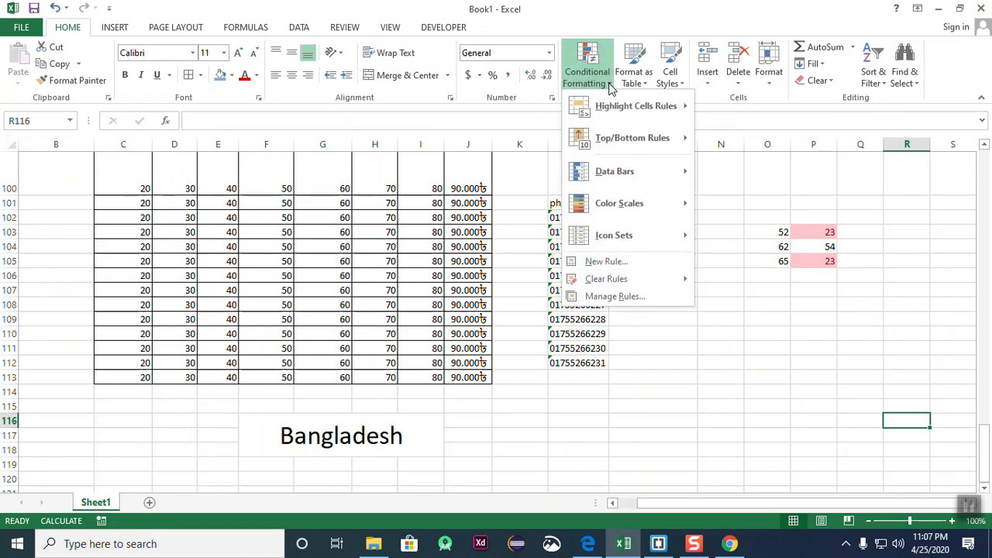
{"action": "mouse_move", "coordinate": [630, 139]}
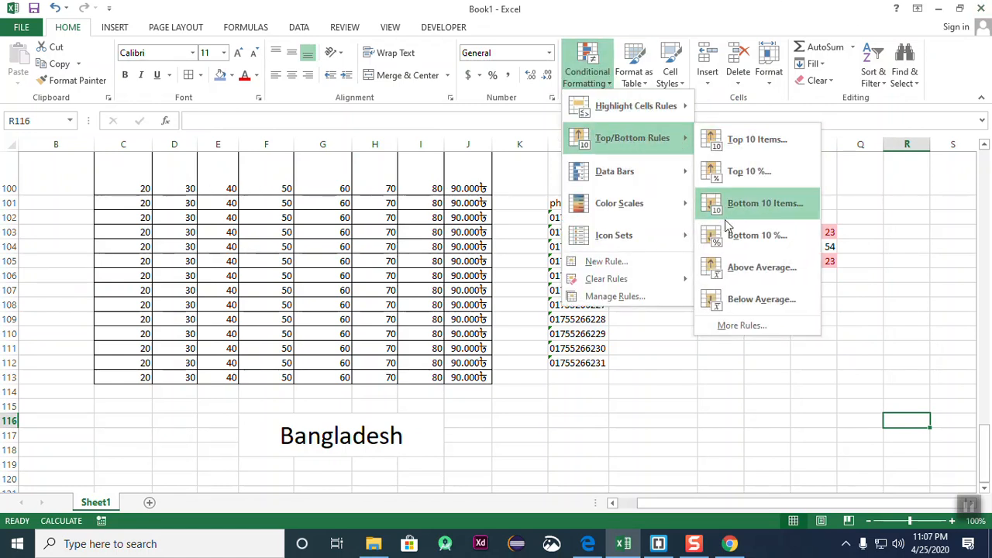
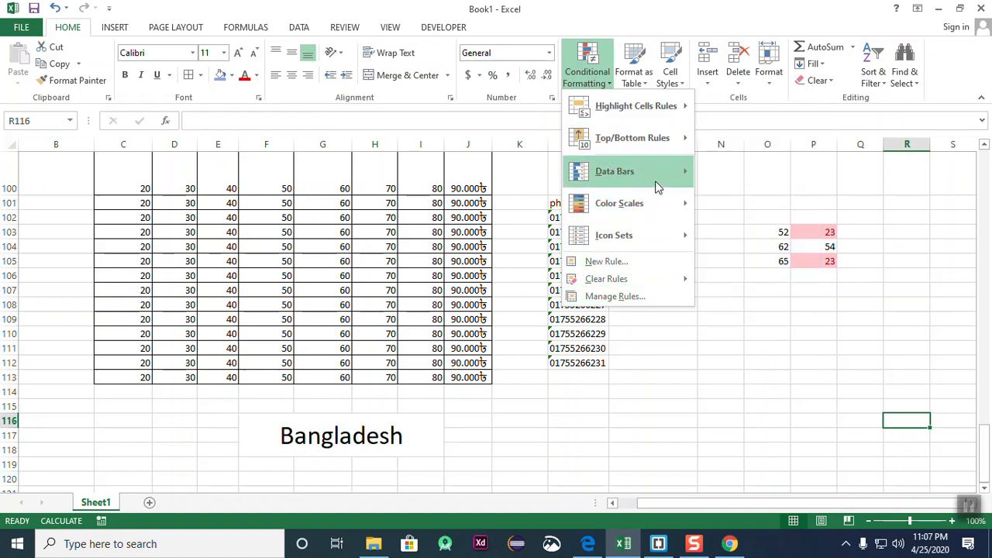
- Add light blue gradient data bars to C100:H113, then select the O103:P105 block
{"action": "mouse_move", "coordinate": [656, 184]}
{"action": "left_click", "coordinate": [852, 388]}
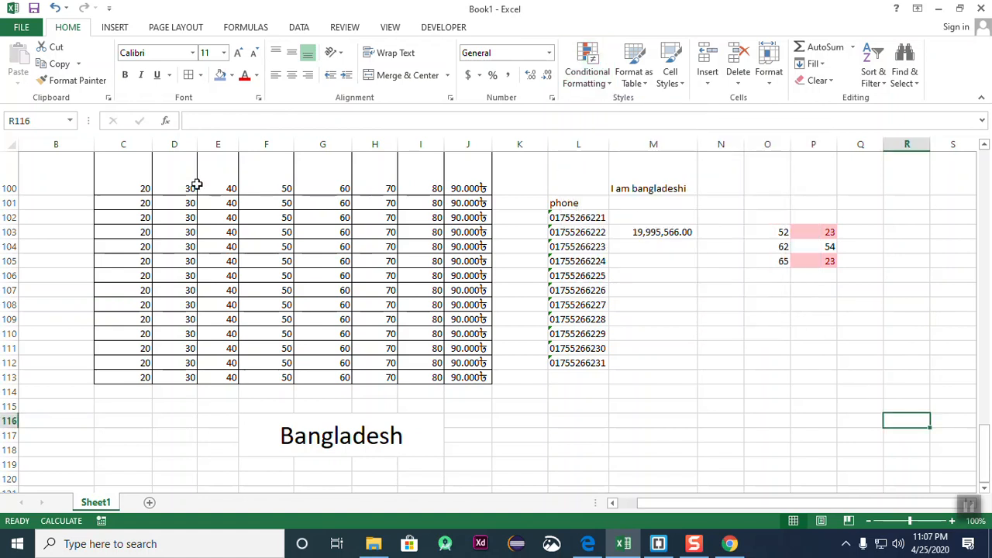
{"action": "left_click_drag", "start_coordinate": [139, 189], "coordinate": [364, 378]}
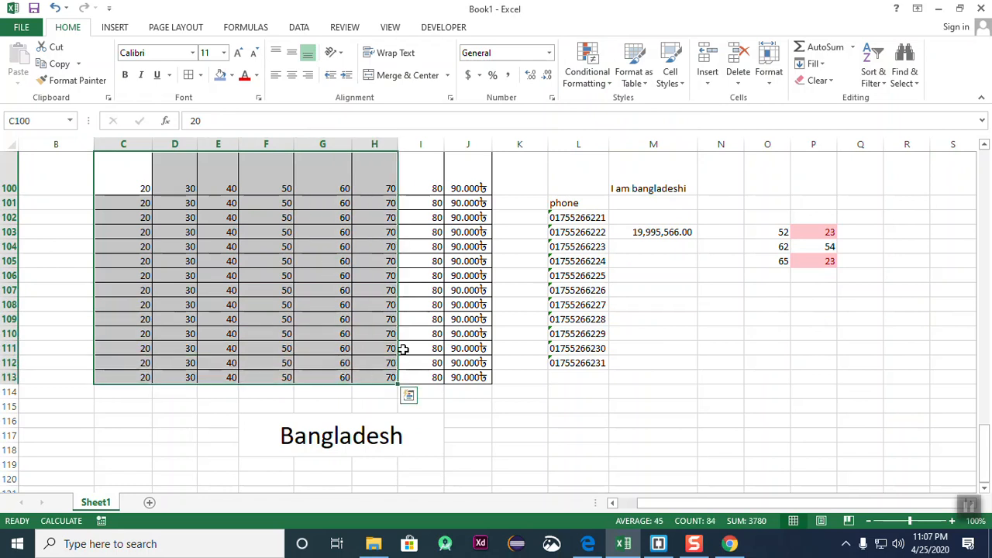
{"action": "left_click", "coordinate": [607, 91]}
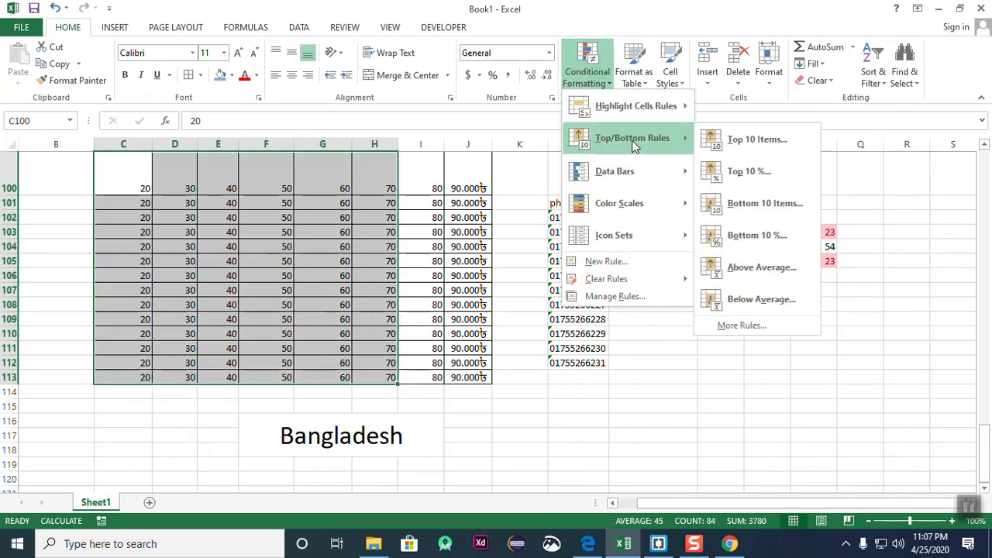
{"action": "mouse_move", "coordinate": [631, 192]}
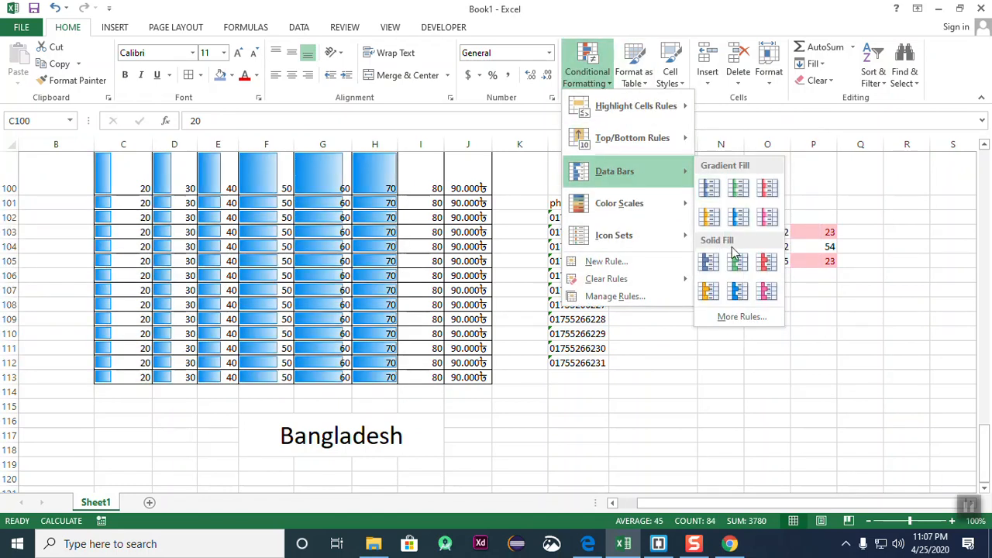
{"action": "left_click", "coordinate": [750, 221]}
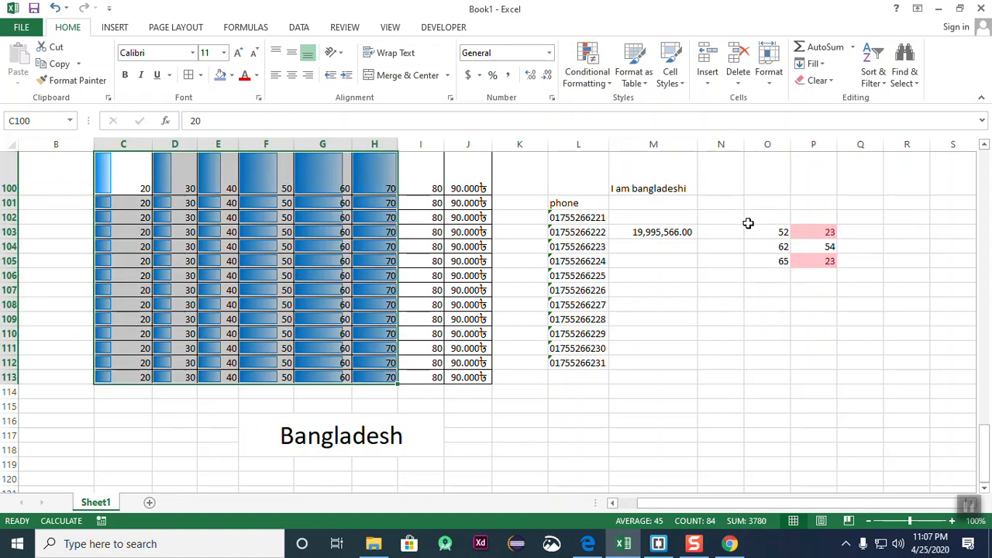
{"action": "left_click", "coordinate": [771, 320]}
{"action": "left_click_drag", "start_coordinate": [767, 233], "coordinate": [805, 262]}
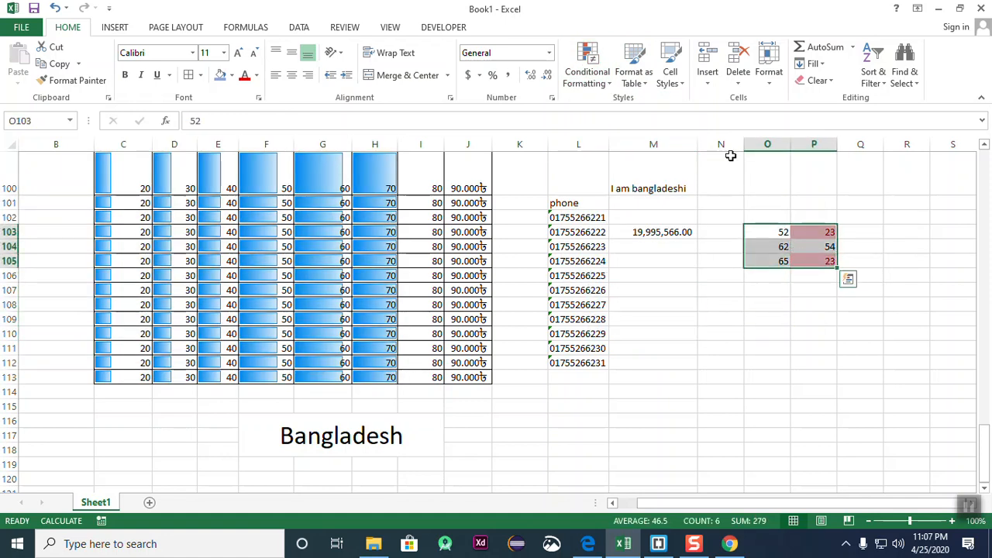
- Clear the red highlight formatting from O103:P105 and reselect the block
{"action": "left_click", "coordinate": [818, 81]}
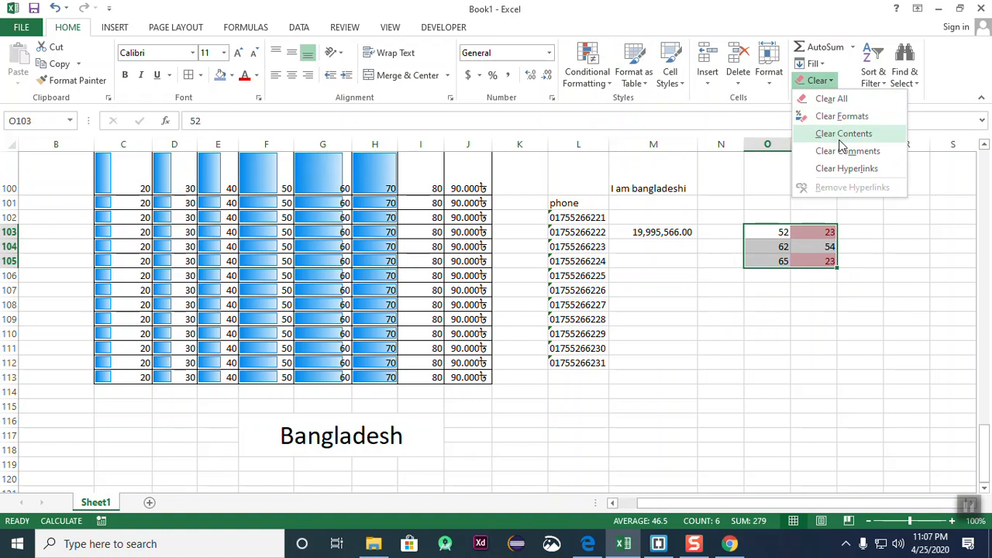
{"action": "left_click", "coordinate": [843, 117]}
{"action": "left_click", "coordinate": [903, 262]}
{"action": "left_click_drag", "start_coordinate": [778, 233], "coordinate": [819, 263]}
{"action": "left_click", "coordinate": [866, 316]}
{"action": "left_click_drag", "start_coordinate": [780, 231], "coordinate": [820, 262]}
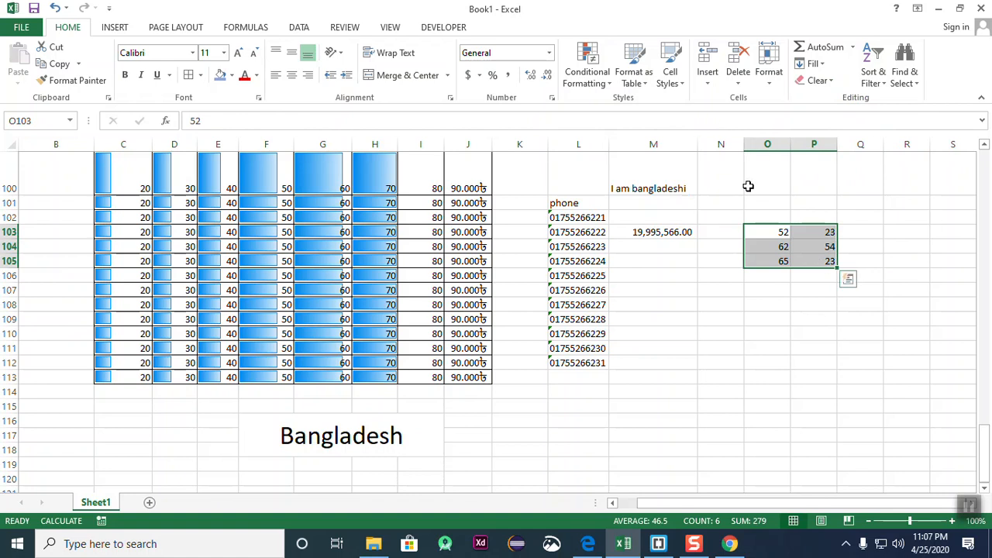
- Apply green gradient data bars to O103:P105
{"action": "left_click", "coordinate": [588, 74]}
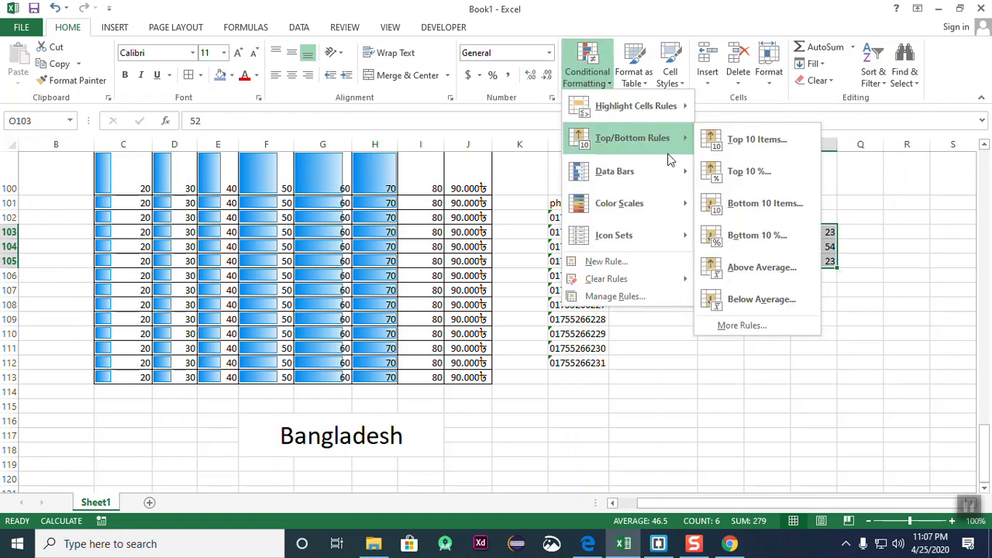
{"action": "mouse_move", "coordinate": [654, 180]}
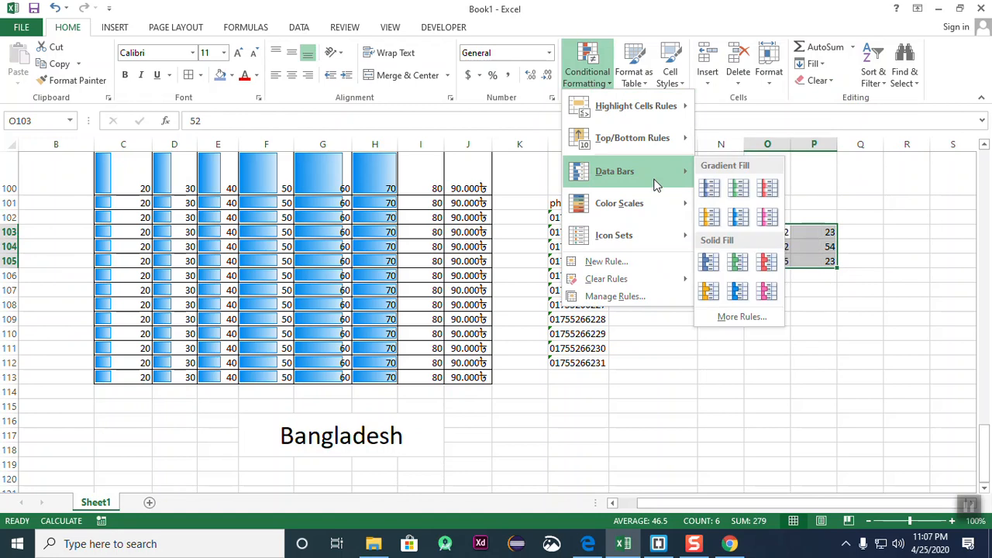
{"action": "left_click", "coordinate": [739, 192]}
{"action": "left_click", "coordinate": [892, 315]}
- Check the 52/62/65 and 23/54/23 cells to compare their green data bars
{"action": "left_click", "coordinate": [763, 247]}
{"action": "left_click", "coordinate": [808, 248]}
{"action": "left_click", "coordinate": [775, 246]}
{"action": "left_click", "coordinate": [828, 248]}
{"action": "left_click", "coordinate": [764, 247]}
{"action": "left_click", "coordinate": [819, 246]}
{"action": "left_click", "coordinate": [802, 287]}
{"action": "left_click", "coordinate": [770, 264]}
{"action": "left_click", "coordinate": [846, 275]}
{"action": "left_click", "coordinate": [783, 262]}
{"action": "left_click", "coordinate": [806, 248]}
{"action": "left_click", "coordinate": [813, 278]}
{"action": "left_click", "coordinate": [758, 248]}
{"action": "left_click", "coordinate": [794, 247]}
{"action": "left_click", "coordinate": [761, 245]}
{"action": "left_click", "coordinate": [802, 235]}
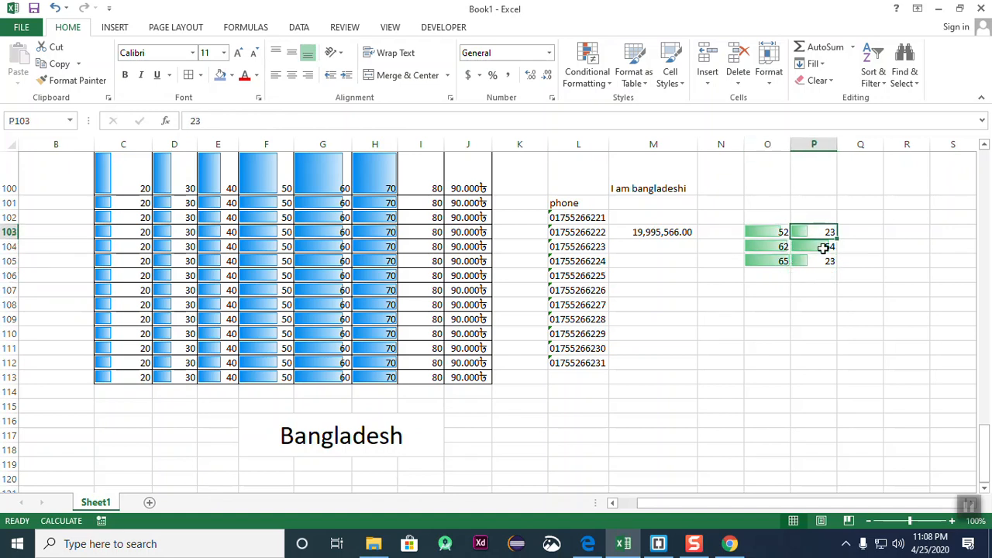
{"action": "left_click", "coordinate": [801, 261]}
{"action": "left_click", "coordinate": [759, 261]}
{"action": "left_click", "coordinate": [764, 246]}
{"action": "left_click", "coordinate": [775, 233]}
{"action": "left_click", "coordinate": [779, 258]}
{"action": "left_click", "coordinate": [767, 245]}
{"action": "left_click", "coordinate": [762, 234]}
{"action": "left_click_drag", "start_coordinate": [804, 235], "coordinate": [822, 249]}
{"action": "left_click", "coordinate": [808, 272]}
{"action": "left_click", "coordinate": [768, 261]}
{"action": "left_click", "coordinate": [769, 245]}
{"action": "left_click", "coordinate": [778, 232]}
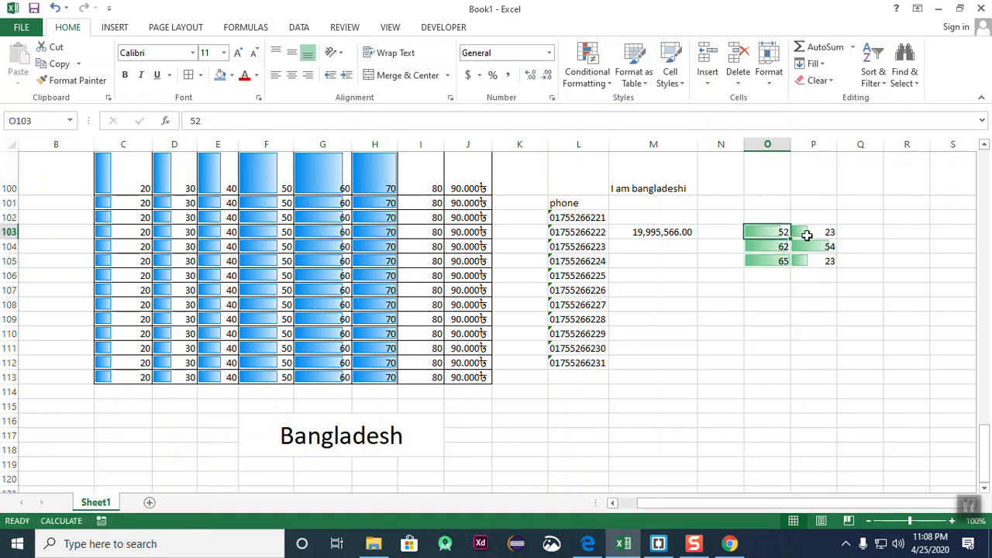
{"action": "left_click", "coordinate": [807, 233]}
{"action": "left_click", "coordinate": [808, 258]}
{"action": "left_click", "coordinate": [760, 264]}
{"action": "left_click", "coordinate": [760, 248]}
{"action": "left_click", "coordinate": [757, 231]}
{"action": "left_click", "coordinate": [803, 308]}
{"action": "left_click", "coordinate": [746, 322]}
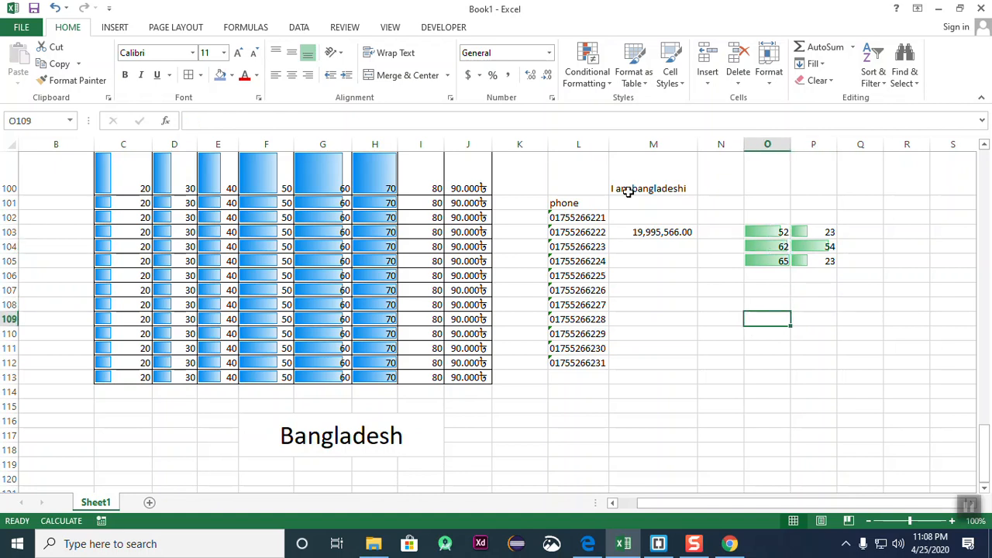
- Browse the Conditional Formatting menu and close it without applying anything
{"action": "left_click", "coordinate": [586, 68]}
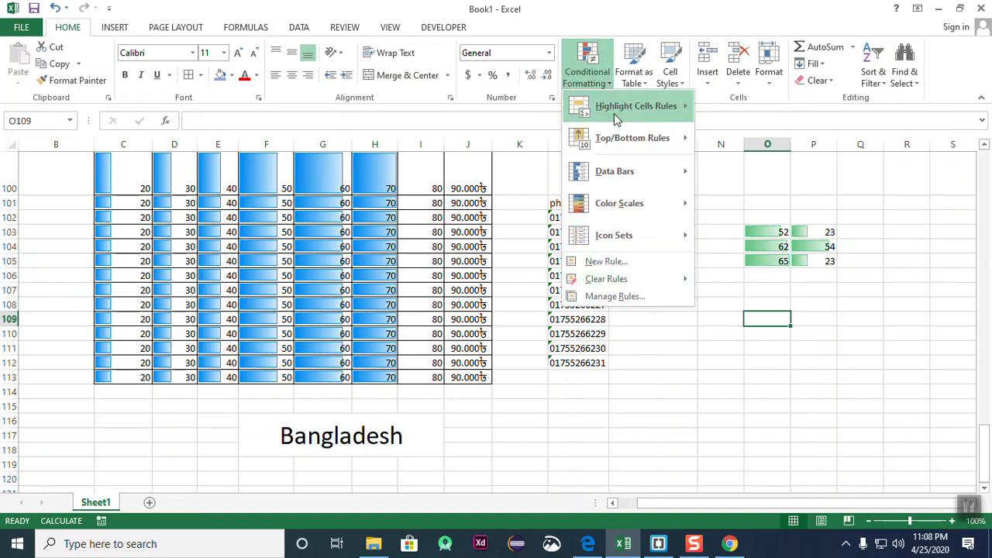
{"action": "mouse_move", "coordinate": [680, 176]}
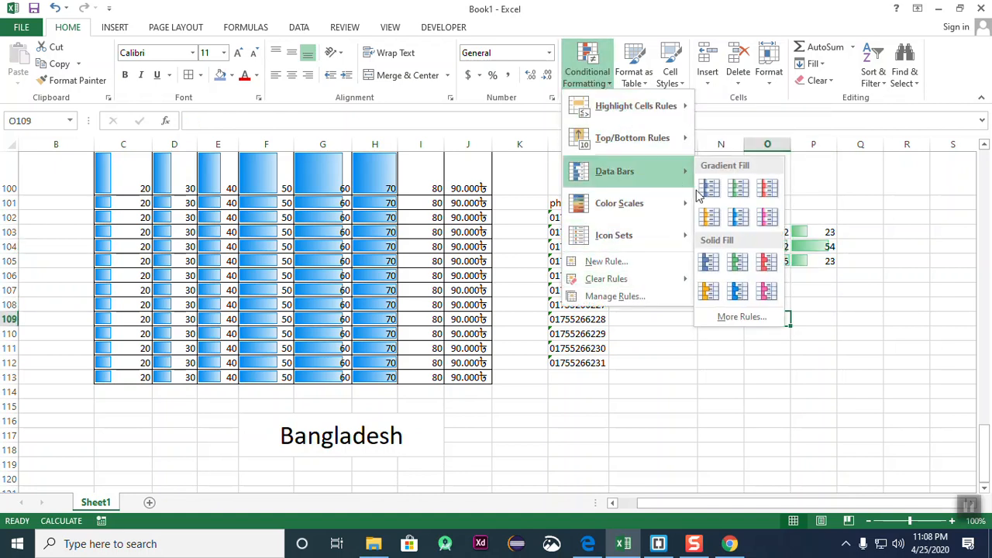
{"action": "left_click", "coordinate": [737, 262]}
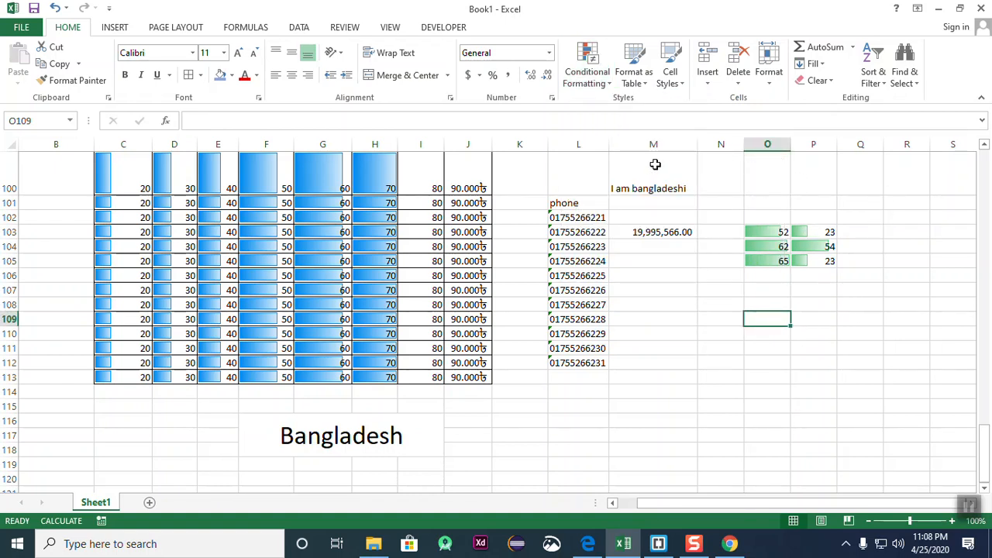
{"action": "left_click", "coordinate": [820, 300]}
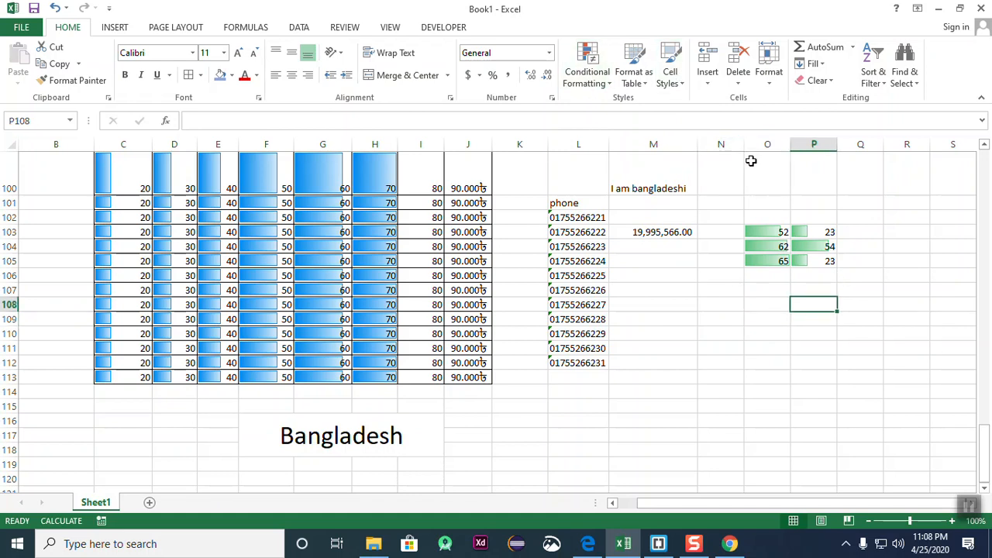
{"action": "scroll", "coordinate": [498, 257], "scroll_direction": "down", "scroll_amount": 6}
{"action": "scroll", "coordinate": [498, 253], "scroll_direction": "up", "scroll_amount": 11}
{"action": "scroll", "coordinate": [640, 303], "scroll_direction": "down", "scroll_amount": 9}
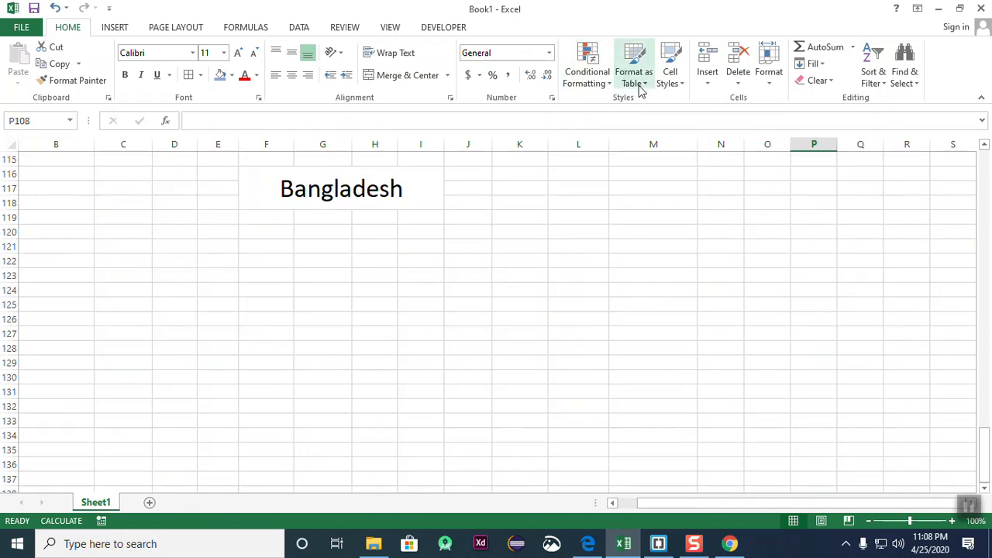
- Enter 21 in J122 and 25 in K122 to start a new series
{"action": "left_click", "coordinate": [675, 260]}
{"action": "left_click_drag", "start_coordinate": [422, 275], "coordinate": [749, 295]}
{"action": "left_click", "coordinate": [568, 335]}
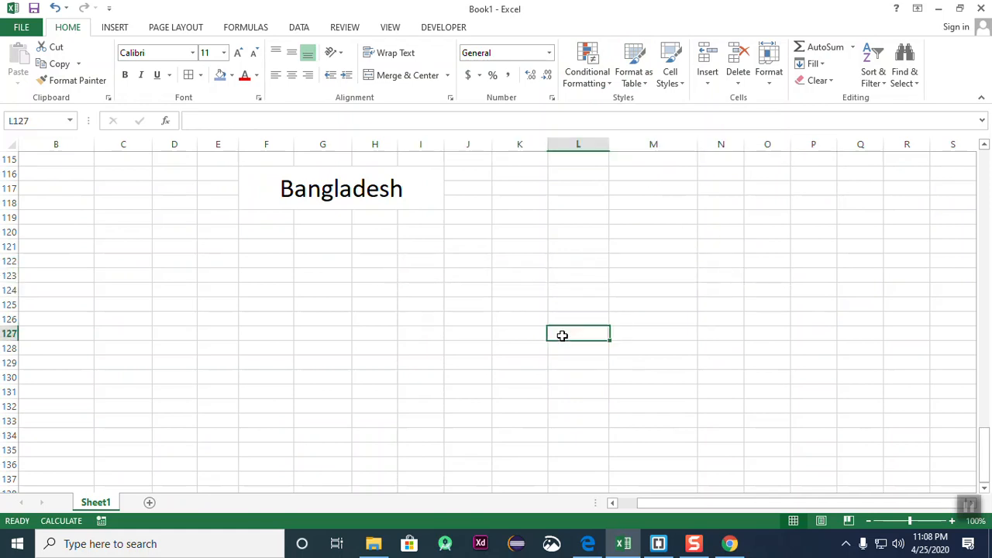
{"action": "left_click", "coordinate": [467, 259]}
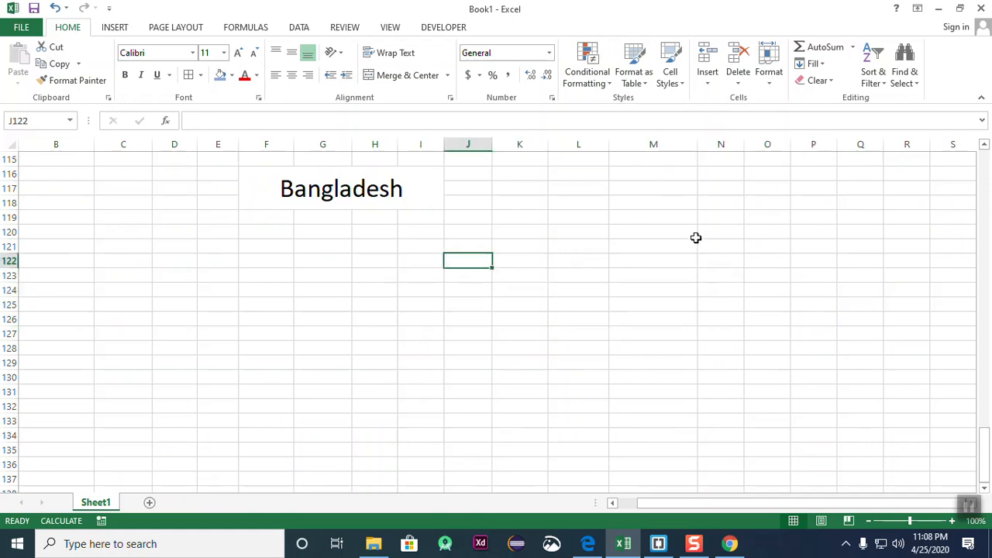
{"action": "type", "text": "21"}
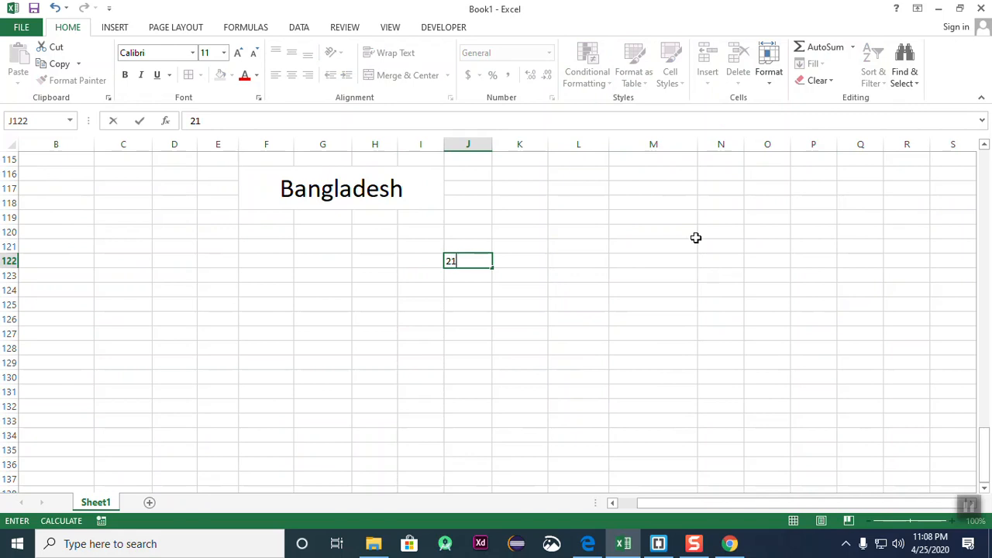
{"action": "key", "text": "Tab"}
{"action": "type", "text": "2"}
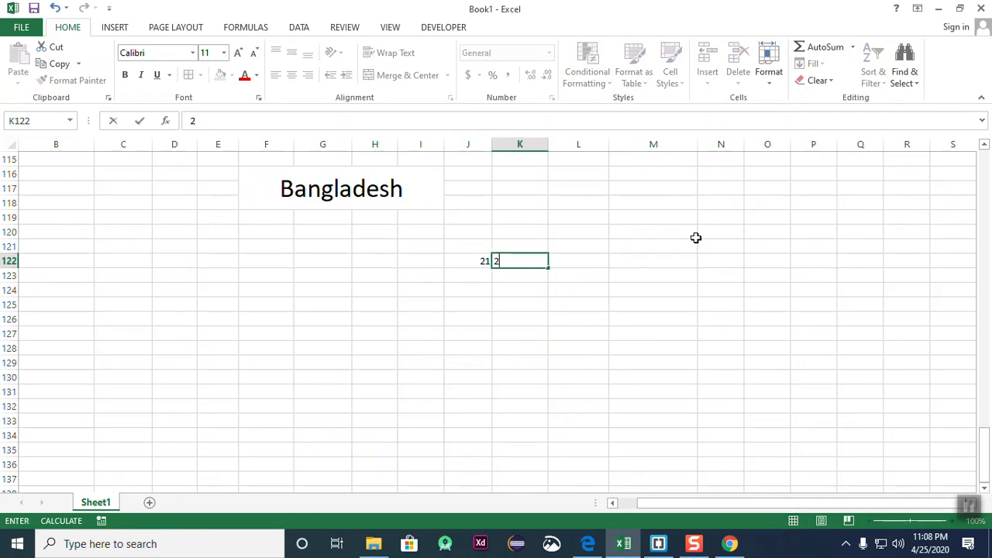
{"action": "key", "text": "Return"}
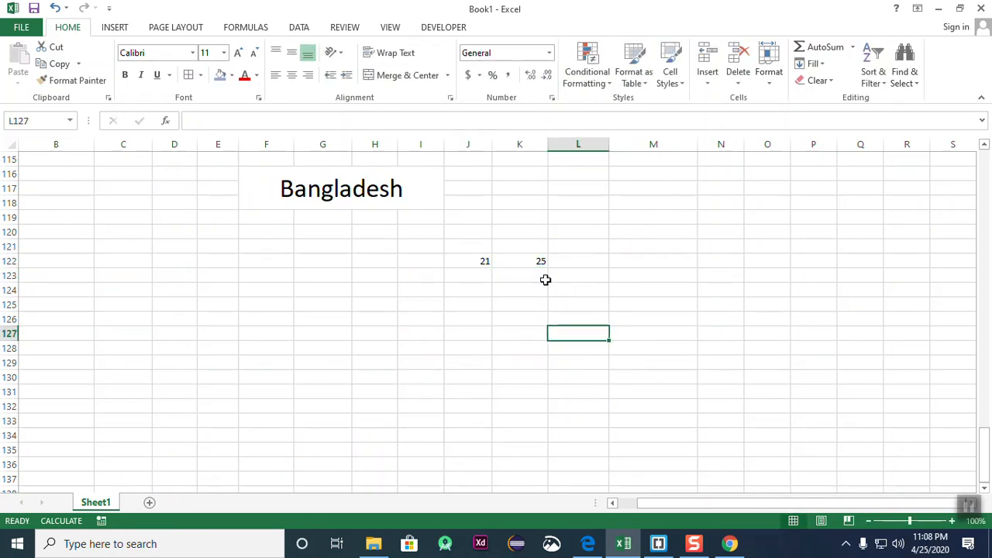
- Extend the 21, 25 series to column R, copy it down to row 134, and select J122:R134
{"action": "left_click", "coordinate": [481, 266]}
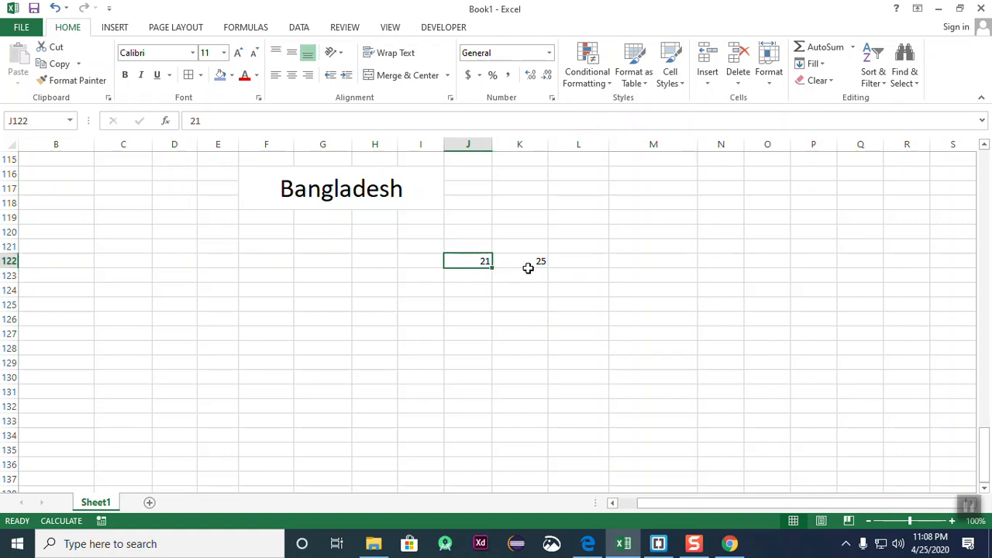
{"action": "left_click_drag", "start_coordinate": [483, 261], "coordinate": [914, 328]}
{"action": "left_click_drag", "start_coordinate": [928, 265], "coordinate": [895, 430]}
{"action": "left_click", "coordinate": [712, 205]}
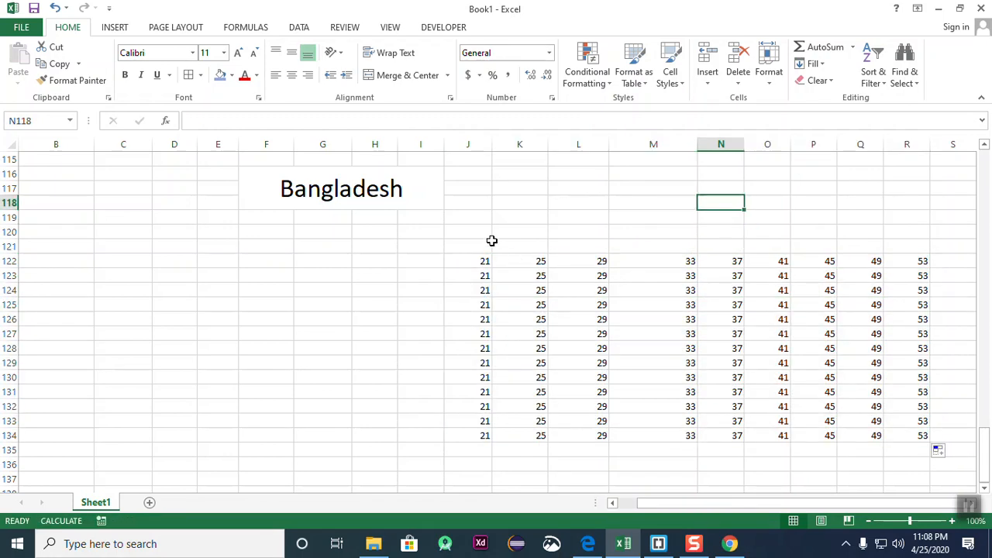
{"action": "left_click_drag", "start_coordinate": [481, 259], "coordinate": [915, 435]}
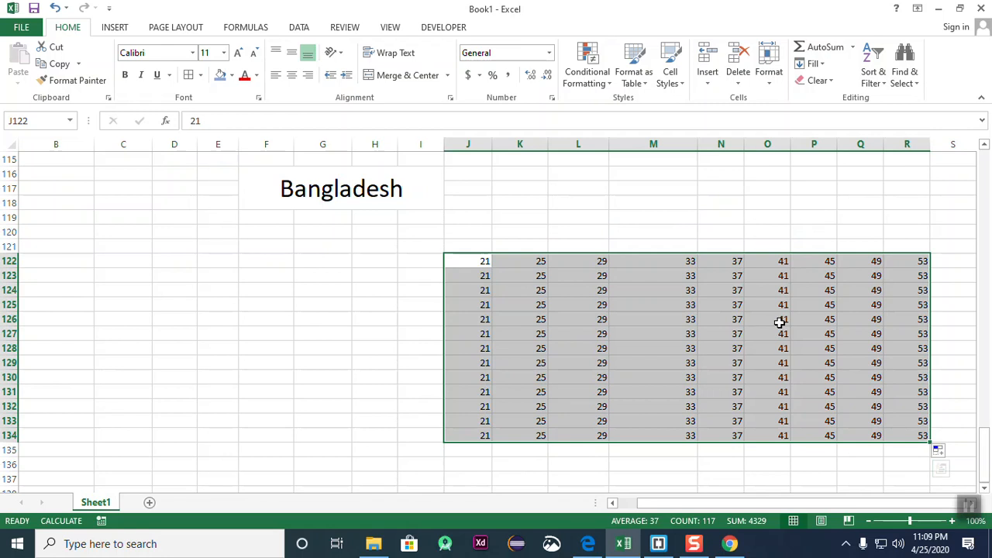
- Format J122:R134 as a table with a light orange banded style
{"action": "left_click", "coordinate": [633, 74]}
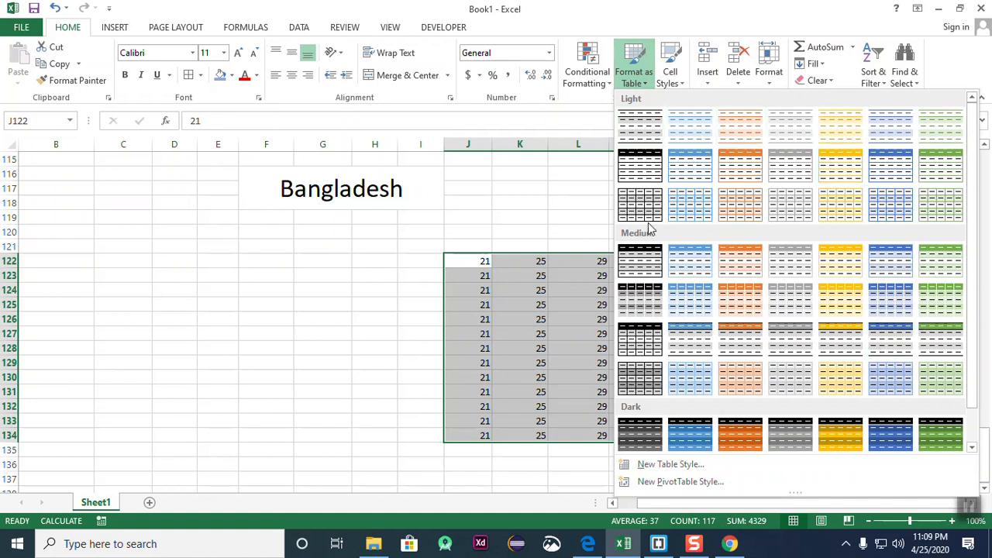
{"action": "left_click", "coordinate": [742, 168]}
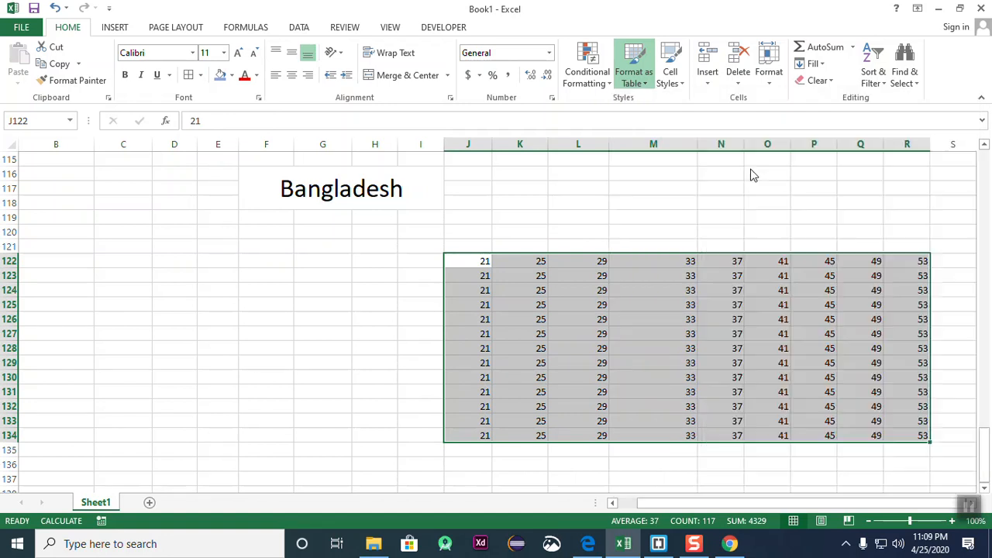
{"action": "left_click", "coordinate": [560, 207]}
{"action": "left_click", "coordinate": [654, 217]}
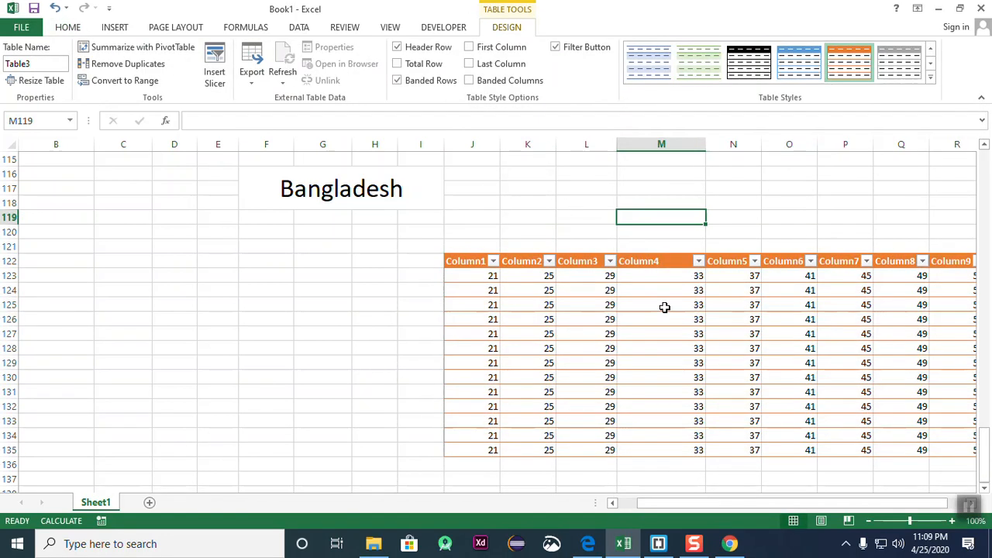
{"action": "left_click", "coordinate": [706, 420]}
- Check the Column1 and Column2 headers and start editing the Column1 header text
{"action": "left_click", "coordinate": [470, 263]}
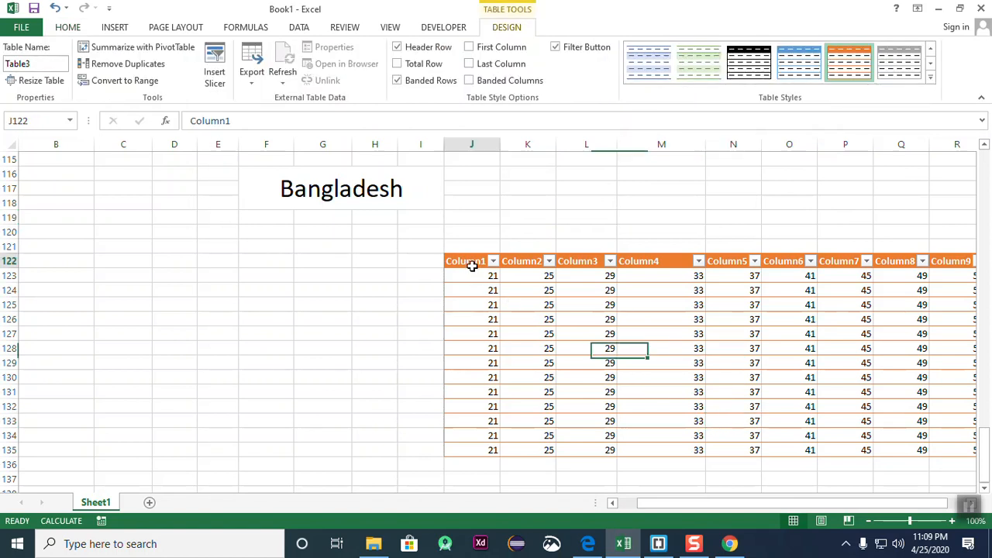
{"action": "left_click", "coordinate": [522, 260]}
{"action": "double_click", "coordinate": [471, 254]}
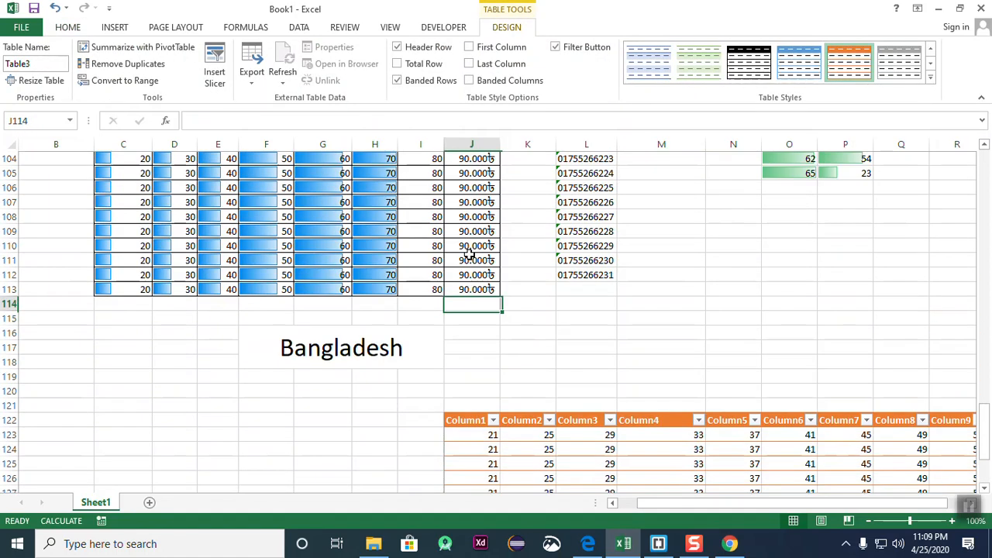
{"action": "scroll", "coordinate": [564, 322], "scroll_direction": "down", "scroll_amount": 3}
{"action": "left_click", "coordinate": [516, 319]}
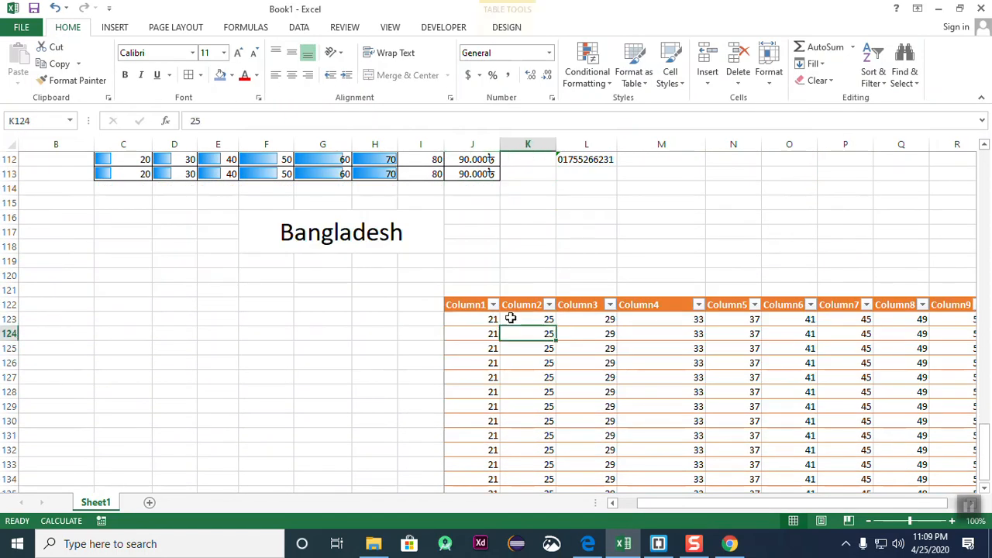
{"action": "left_click", "coordinate": [469, 301]}
{"action": "left_click", "coordinate": [470, 307]}
{"action": "double_click", "coordinate": [482, 306]}
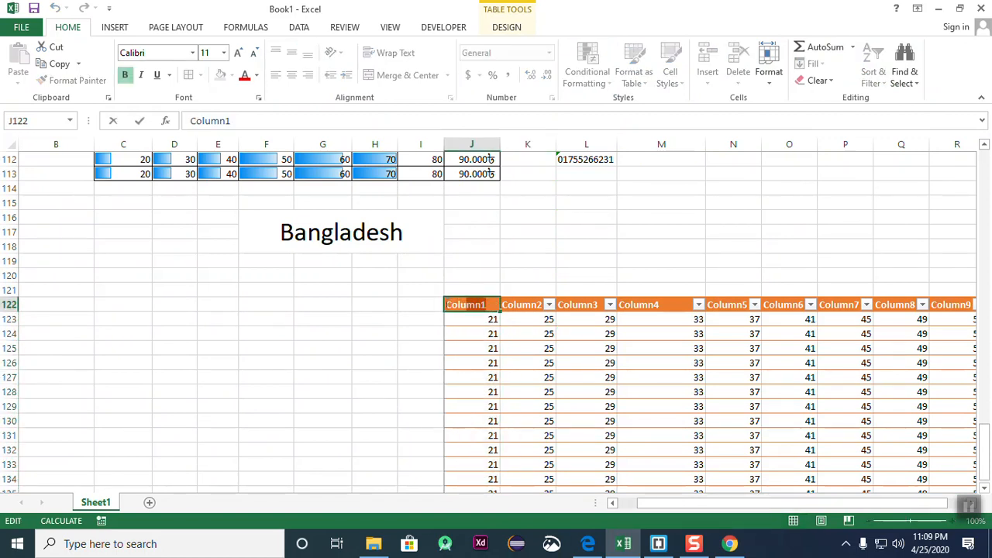
{"action": "double_click", "coordinate": [484, 305]}
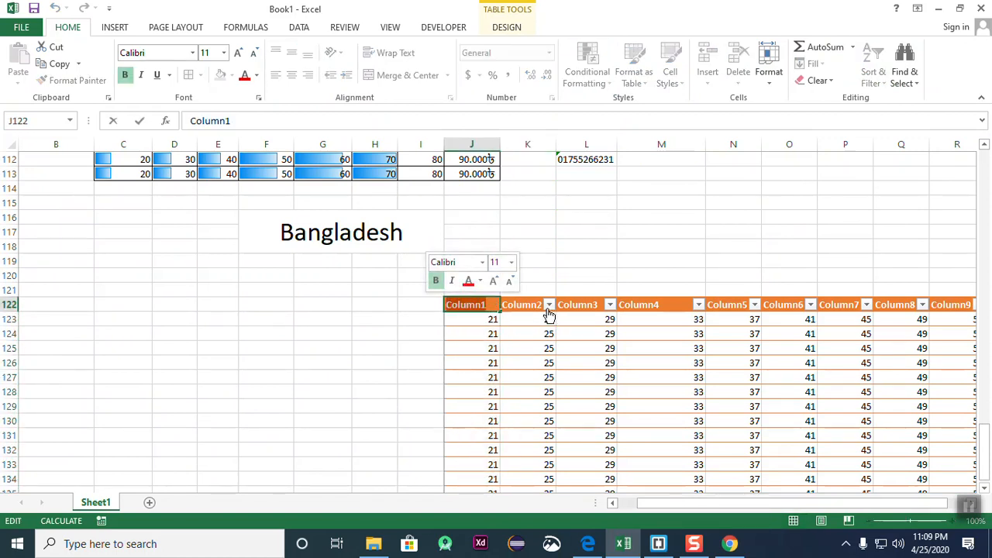
- Step across the Column2 through Column9 headers and a few table data cells
{"action": "left_click", "coordinate": [515, 306]}
{"action": "left_click", "coordinate": [560, 305]}
{"action": "left_click", "coordinate": [637, 306]}
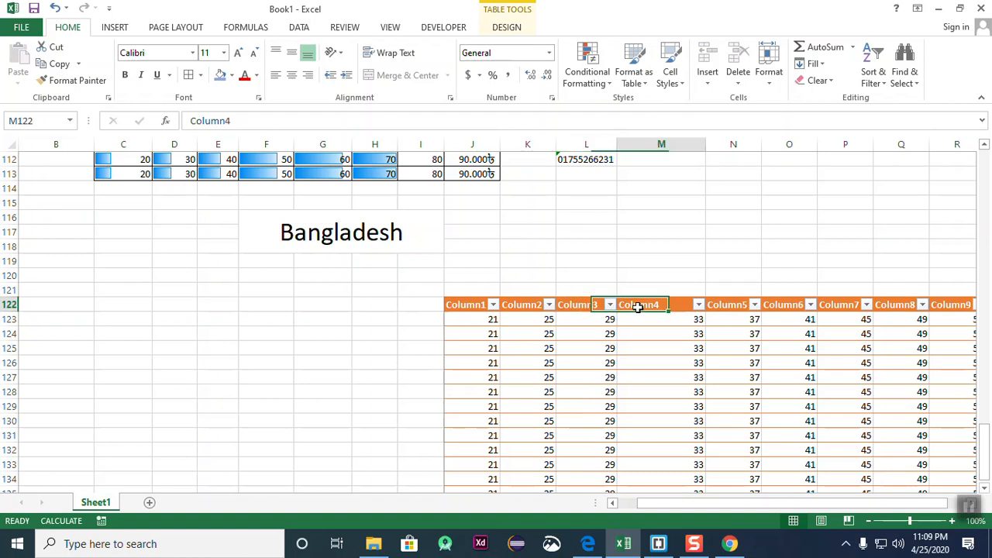
{"action": "left_click", "coordinate": [731, 305]}
{"action": "left_click", "coordinate": [784, 306]}
{"action": "left_click", "coordinate": [846, 307]}
{"action": "left_click", "coordinate": [903, 307]}
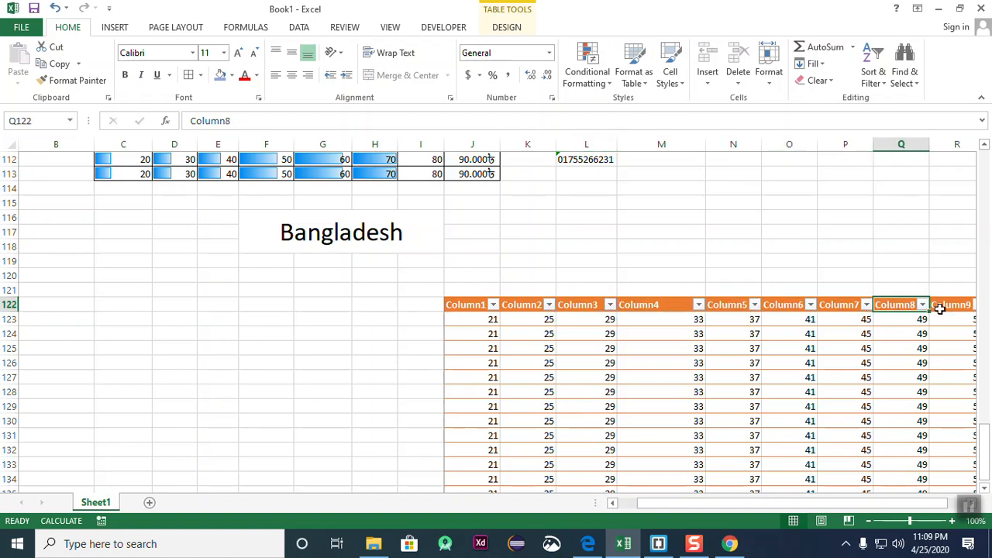
{"action": "left_click", "coordinate": [948, 307]}
{"action": "scroll", "coordinate": [588, 348], "scroll_direction": "down", "scroll_amount": 6}
{"action": "scroll", "coordinate": [542, 347], "scroll_direction": "up", "scroll_amount": 5}
{"action": "left_click", "coordinate": [380, 333]}
{"action": "left_click", "coordinate": [507, 332]}
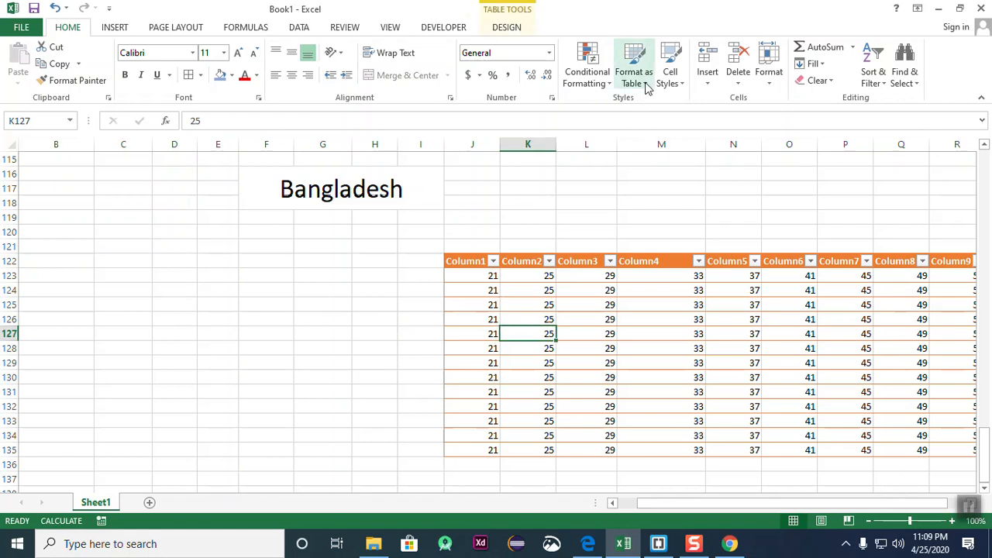
- Browse the Cell Styles gallery, starting and cancelling a new cell style
{"action": "left_click", "coordinate": [668, 61]}
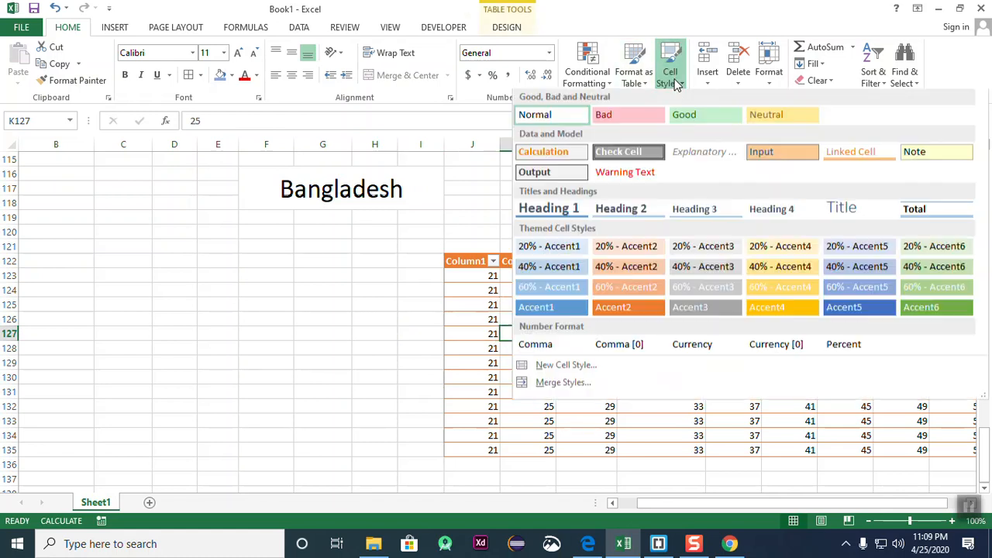
{"action": "left_click", "coordinate": [320, 292]}
{"action": "scroll", "coordinate": [413, 324], "scroll_direction": "up", "scroll_amount": 5}
{"action": "scroll", "coordinate": [413, 323], "scroll_direction": "up", "scroll_amount": 1}
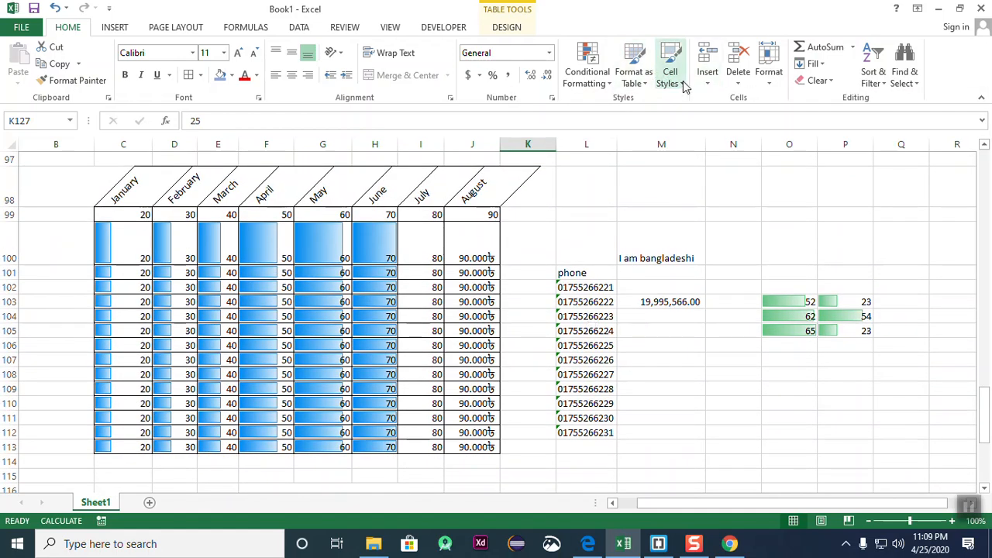
{"action": "left_click", "coordinate": [669, 62]}
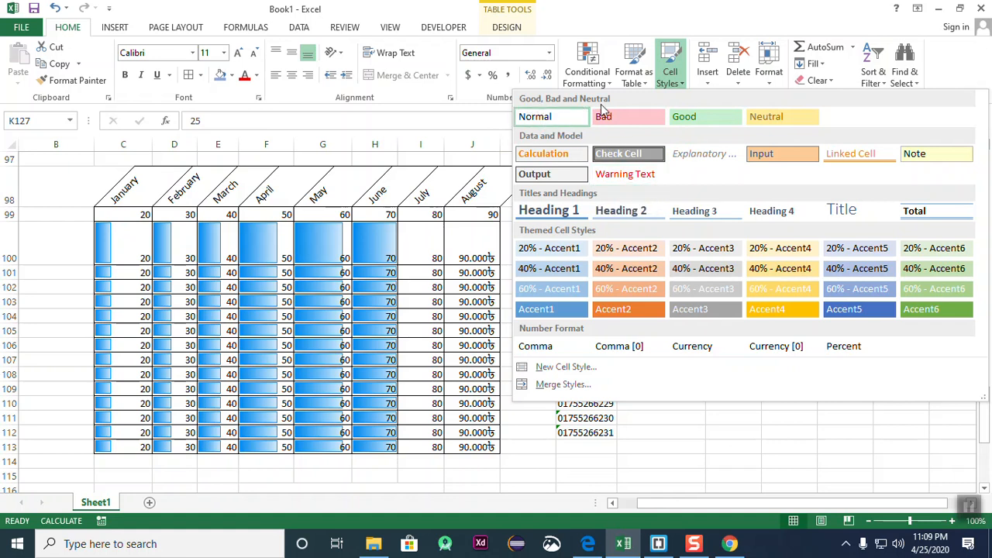
{"action": "left_click", "coordinate": [686, 364]}
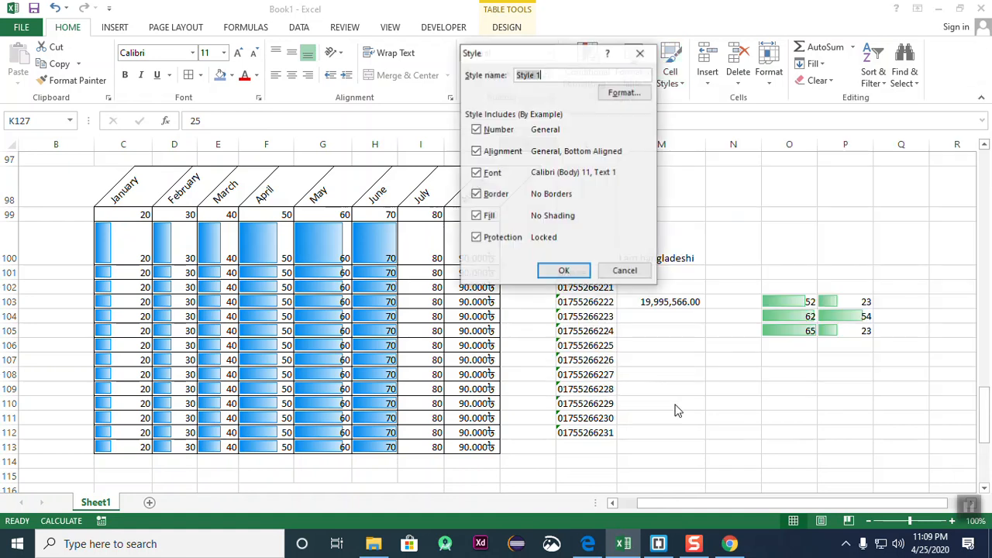
{"action": "left_click", "coordinate": [624, 271]}
- Give the 19,995,566.00 cell M103 the Good cell style
{"action": "left_click", "coordinate": [689, 415]}
{"action": "left_click", "coordinate": [659, 345]}
{"action": "left_click", "coordinate": [542, 358]}
{"action": "left_click", "coordinate": [649, 303]}
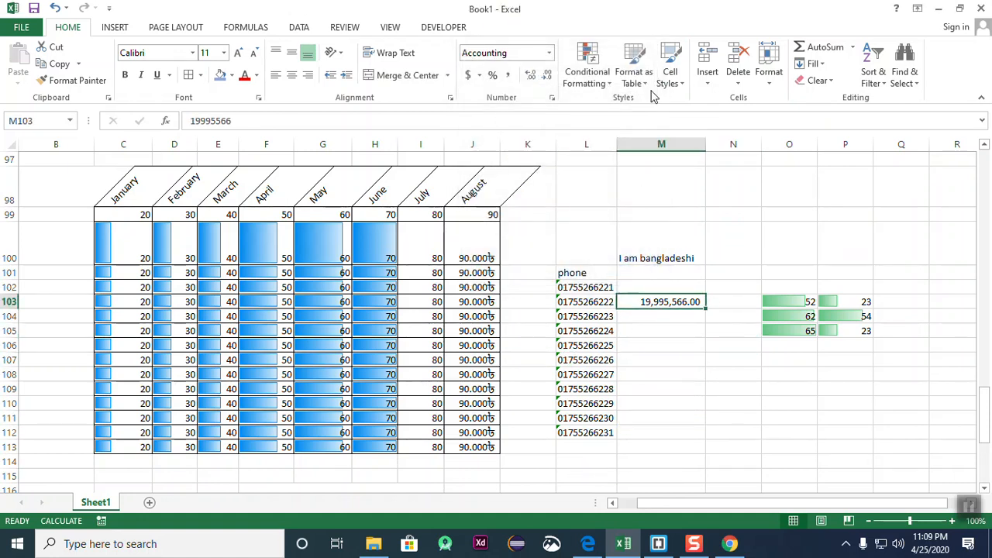
{"action": "left_click", "coordinate": [670, 74]}
{"action": "left_click", "coordinate": [674, 114]}
{"action": "left_click", "coordinate": [701, 418]}
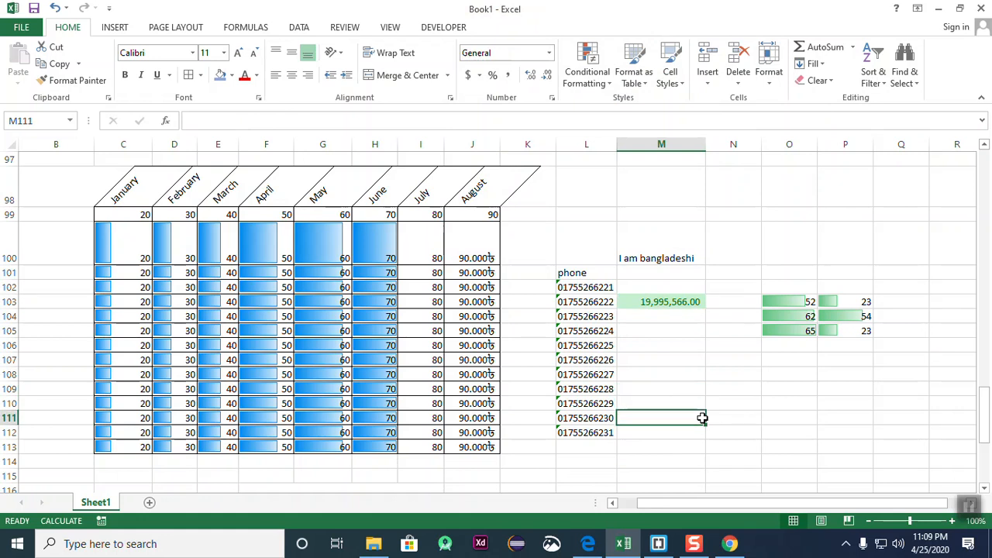
- Apply the Neutral cell style to the June value in H87
{"action": "left_click", "coordinate": [551, 373]}
{"action": "left_click", "coordinate": [439, 317]}
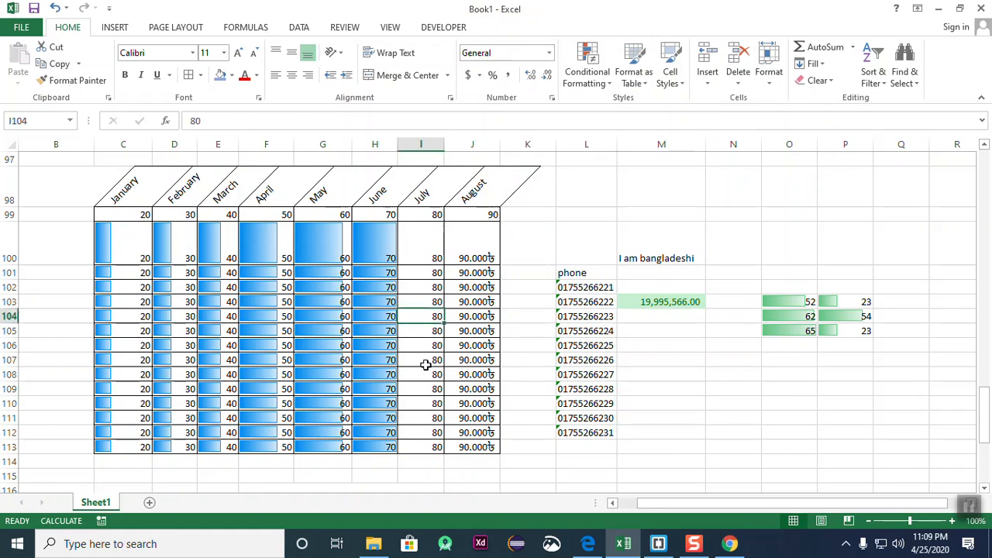
{"action": "scroll", "coordinate": [426, 365], "scroll_direction": "up", "scroll_amount": 10}
{"action": "left_click", "coordinate": [357, 448]}
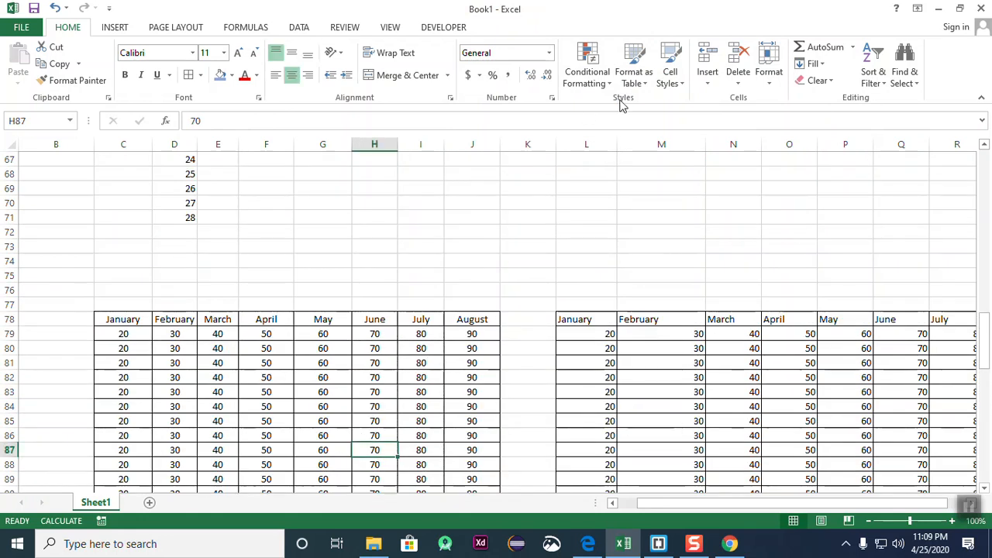
{"action": "left_click", "coordinate": [670, 73]}
{"action": "left_click", "coordinate": [765, 119]}
- Look through cells in the month grid, including J83 and H80
{"action": "left_click", "coordinate": [611, 336]}
{"action": "left_click", "coordinate": [224, 408]}
{"action": "left_click", "coordinate": [376, 418]}
{"action": "left_click", "coordinate": [493, 388]}
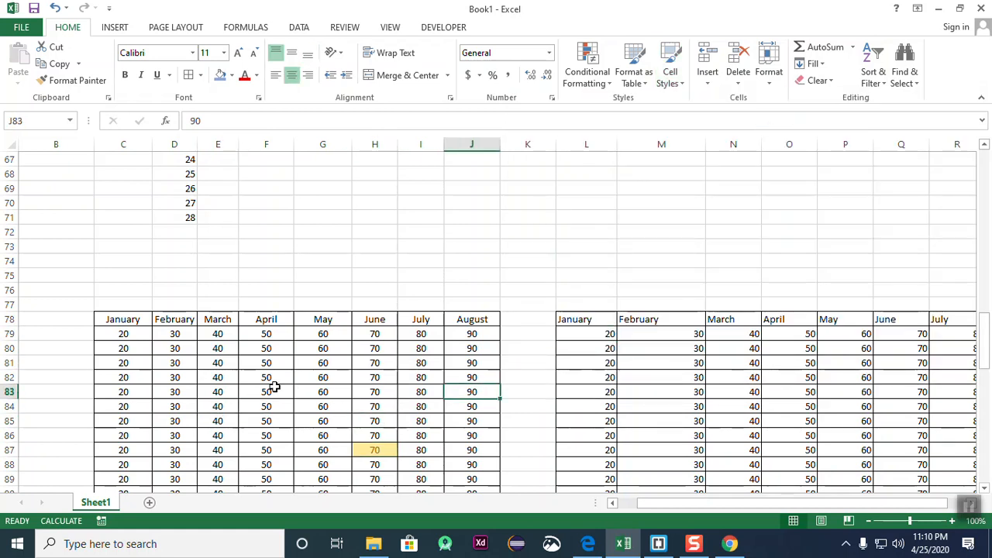
{"action": "left_click", "coordinate": [273, 388]}
{"action": "left_click", "coordinate": [146, 403]}
{"action": "left_click", "coordinate": [230, 367]}
{"action": "left_click", "coordinate": [288, 368]}
{"action": "left_click", "coordinate": [381, 351]}
{"action": "left_click", "coordinate": [525, 348]}
{"action": "left_click", "coordinate": [321, 434]}
- Apply the Calculation cell style to the January value in C84
{"action": "left_click", "coordinate": [137, 407]}
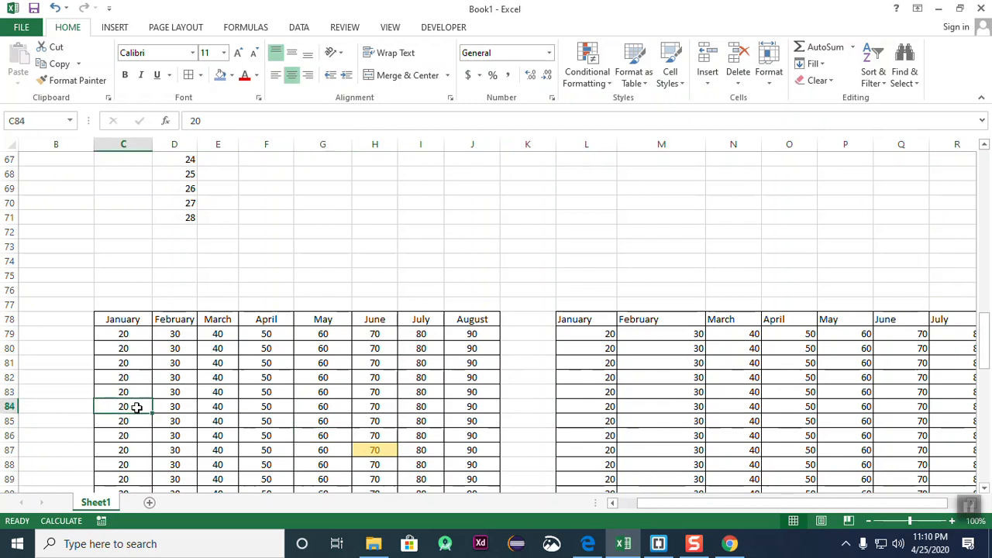
{"action": "left_click", "coordinate": [670, 75]}
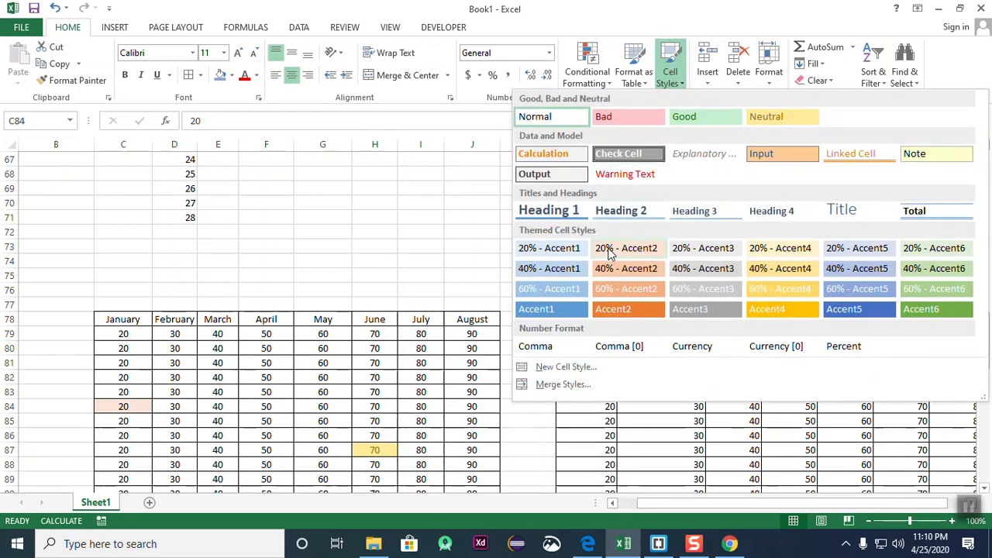
{"action": "left_click", "coordinate": [559, 156]}
{"action": "left_click", "coordinate": [304, 214]}
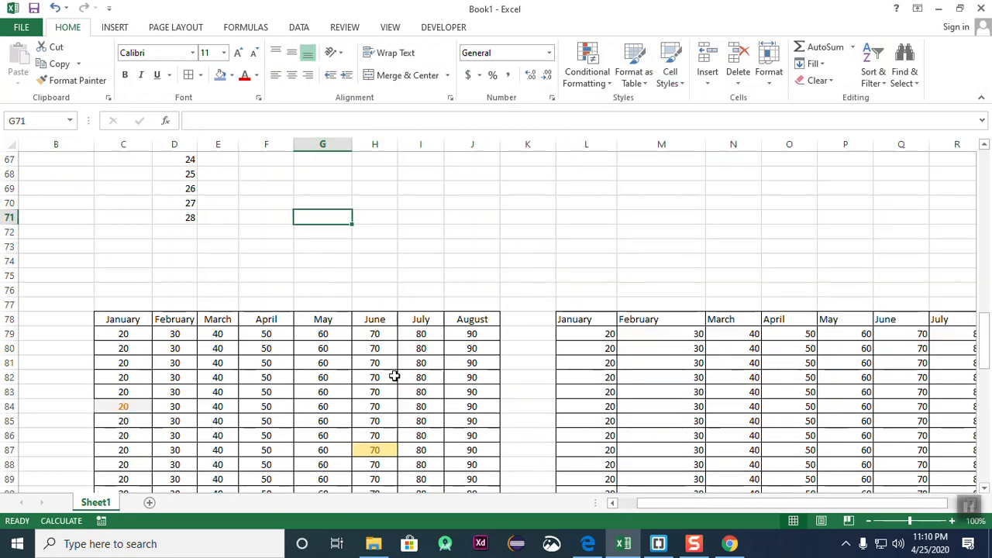
{"action": "scroll", "coordinate": [405, 380], "scroll_direction": "down", "scroll_amount": 4}
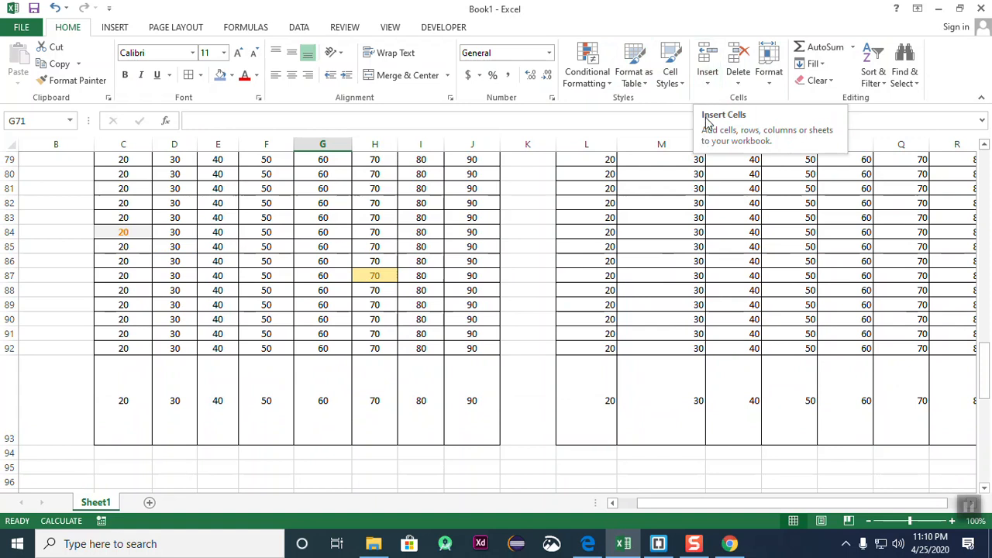
- Select the entire Sheet1 and delete all its contents, leaving the worksheet blank
{"action": "scroll", "coordinate": [408, 331], "scroll_direction": "up", "scroll_amount": 4}
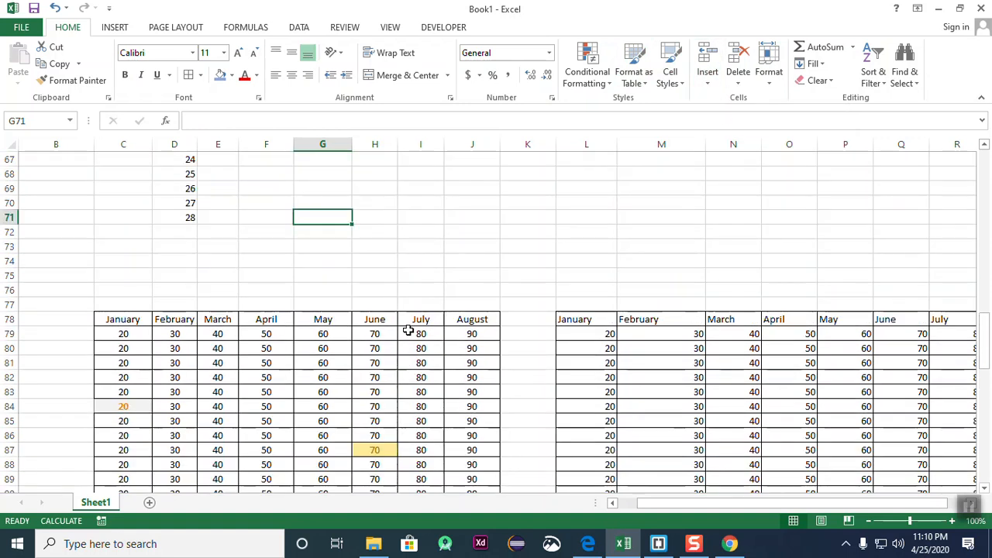
{"action": "scroll", "coordinate": [408, 330], "scroll_direction": "up", "scroll_amount": 5}
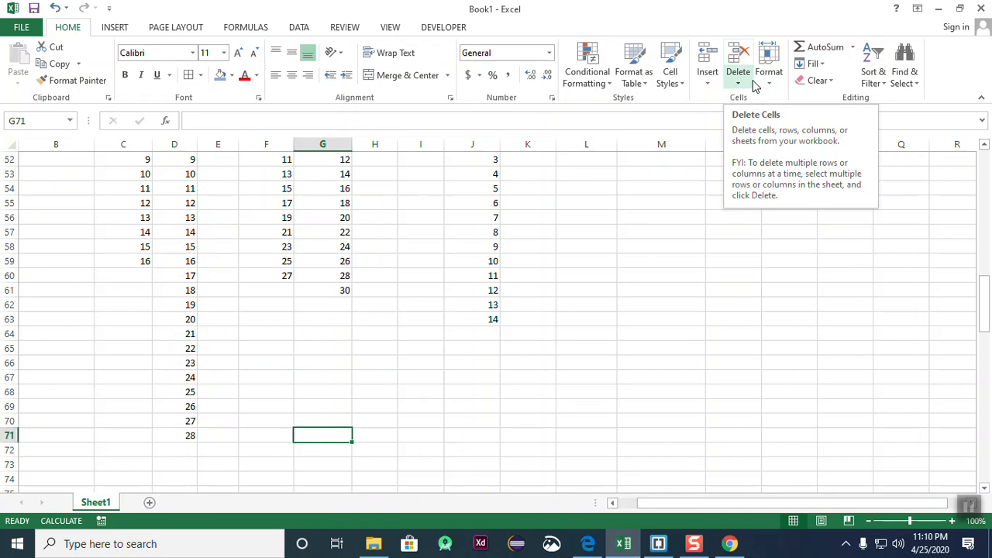
{"action": "scroll", "coordinate": [476, 201], "scroll_direction": "up", "scroll_amount": 17}
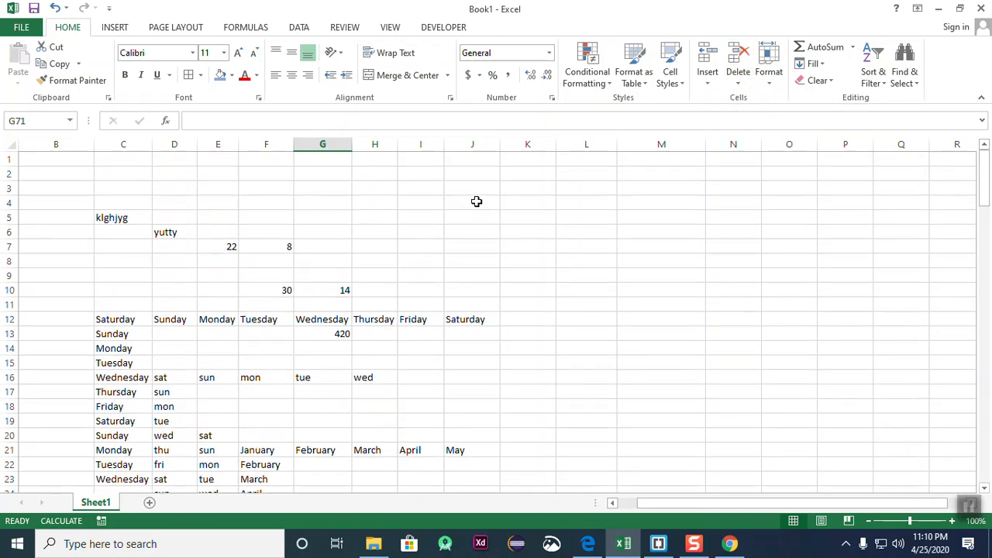
{"action": "scroll", "coordinate": [237, 341], "scroll_direction": "down", "scroll_amount": 2}
{"action": "scroll", "coordinate": [231, 250], "scroll_direction": "up", "scroll_amount": 2}
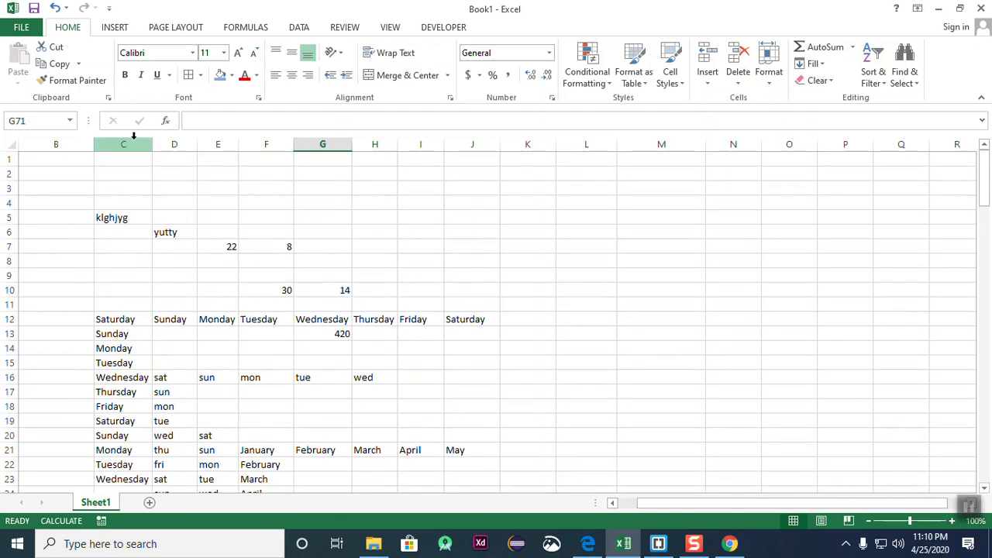
{"action": "scroll", "coordinate": [524, 254], "scroll_direction": "down", "scroll_amount": 5}
{"action": "scroll", "coordinate": [524, 253], "scroll_direction": "up", "scroll_amount": 5}
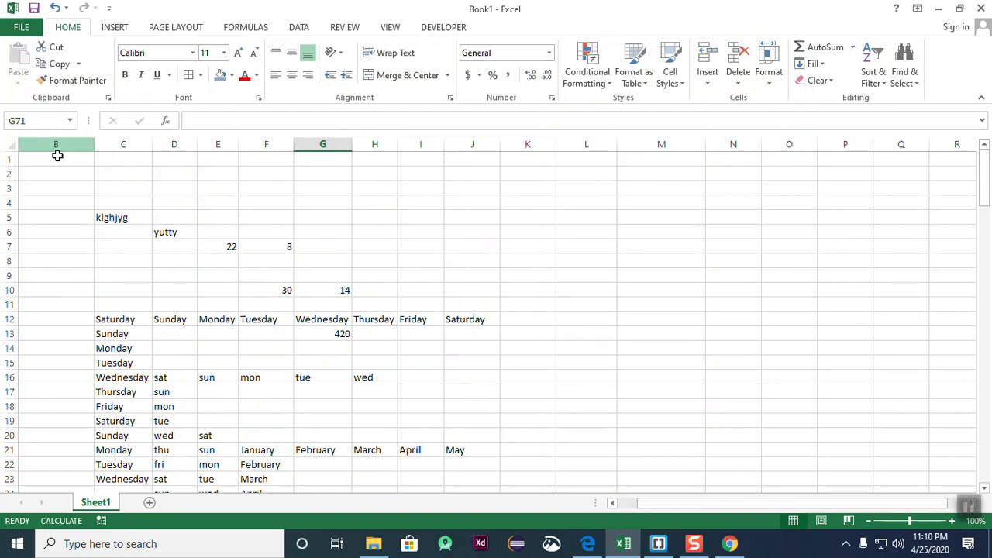
{"action": "left_click", "coordinate": [11, 145]}
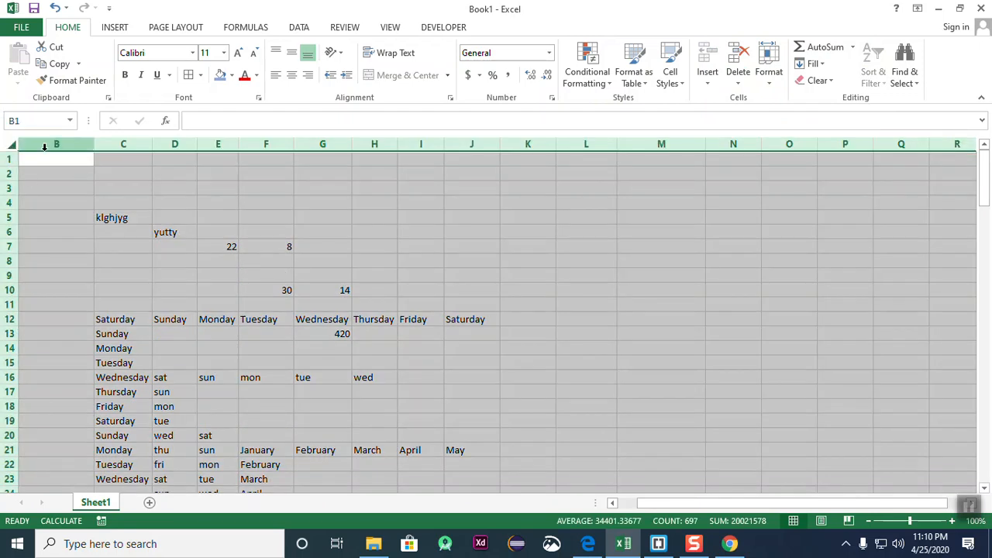
{"action": "left_click", "coordinate": [227, 303]}
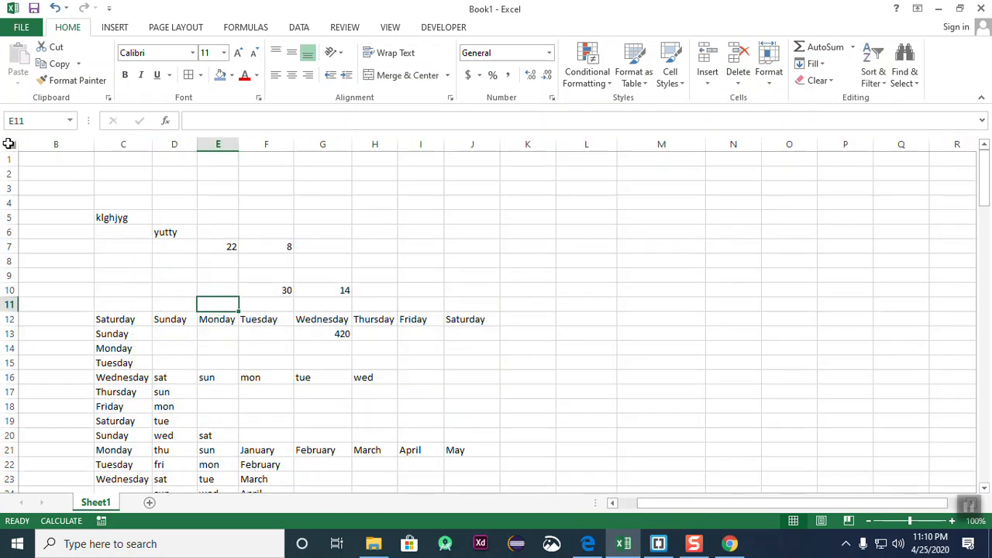
{"action": "left_click", "coordinate": [9, 145]}
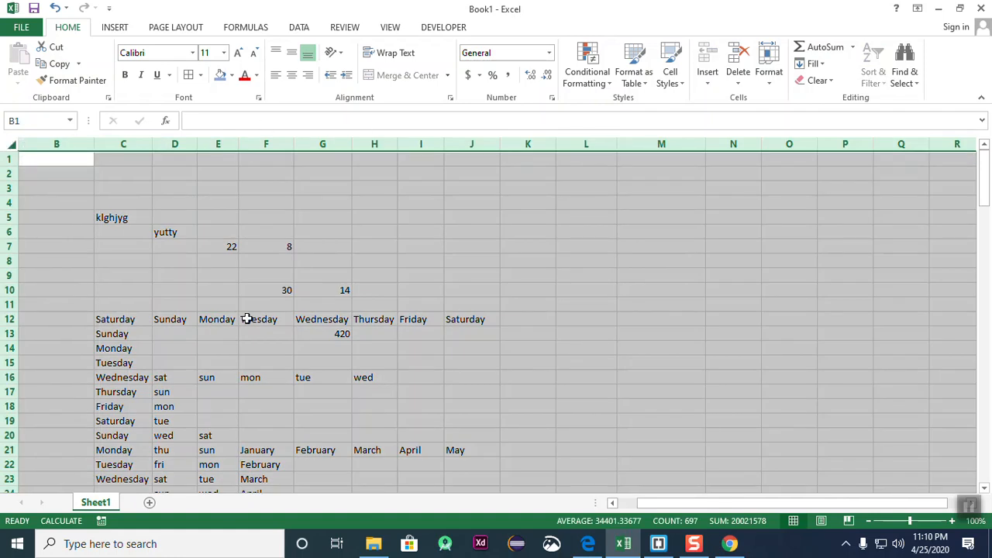
{"action": "key", "text": "Delete"}
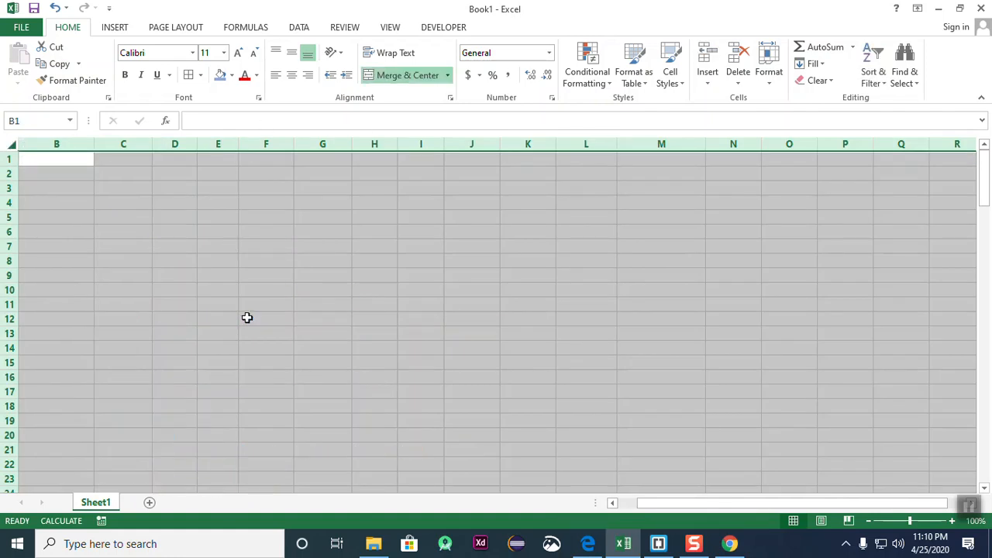
{"action": "left_click", "coordinate": [330, 349]}
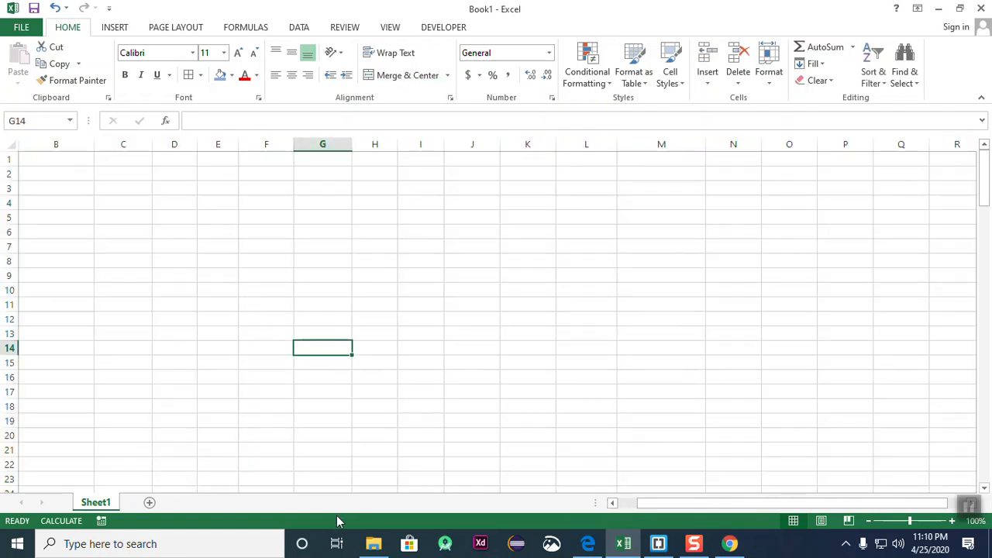
- Enter January in A1 and fill month names across to O1 and down to A21
{"action": "left_click_drag", "start_coordinate": [671, 506], "coordinate": [652, 506]}
{"action": "left_click", "coordinate": [56, 157]}
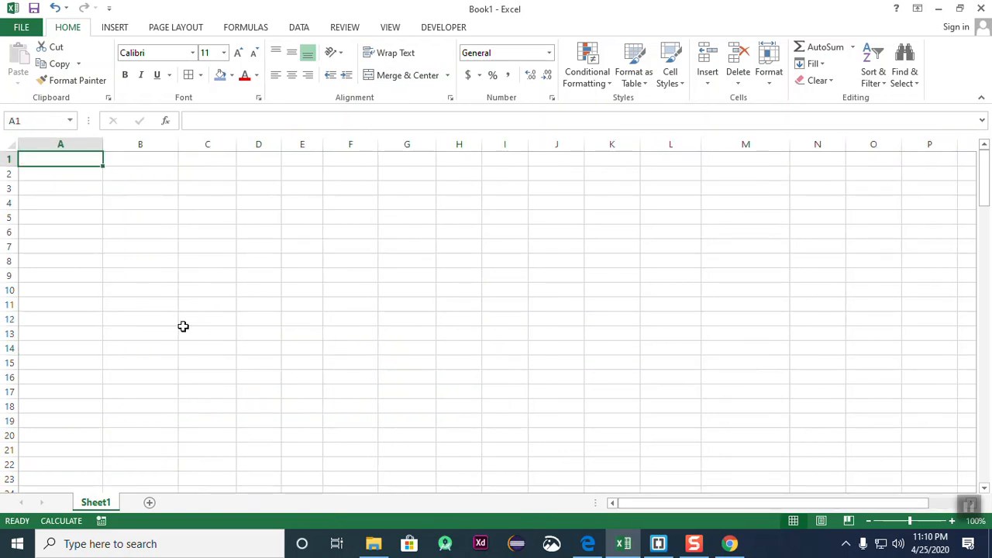
{"action": "type", "text": "Jan"}
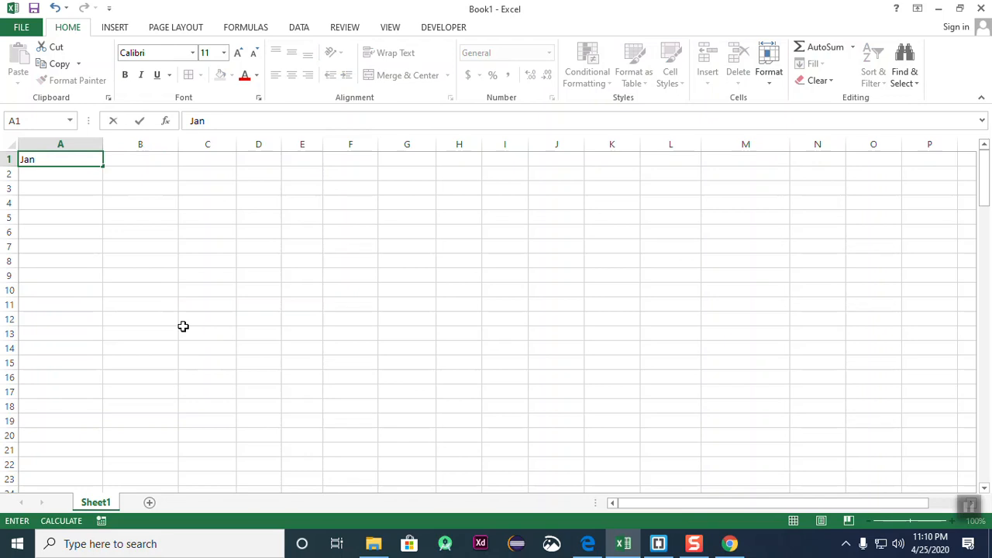
{"action": "type", "text": "uary"}
{"action": "left_click", "coordinate": [181, 271]}
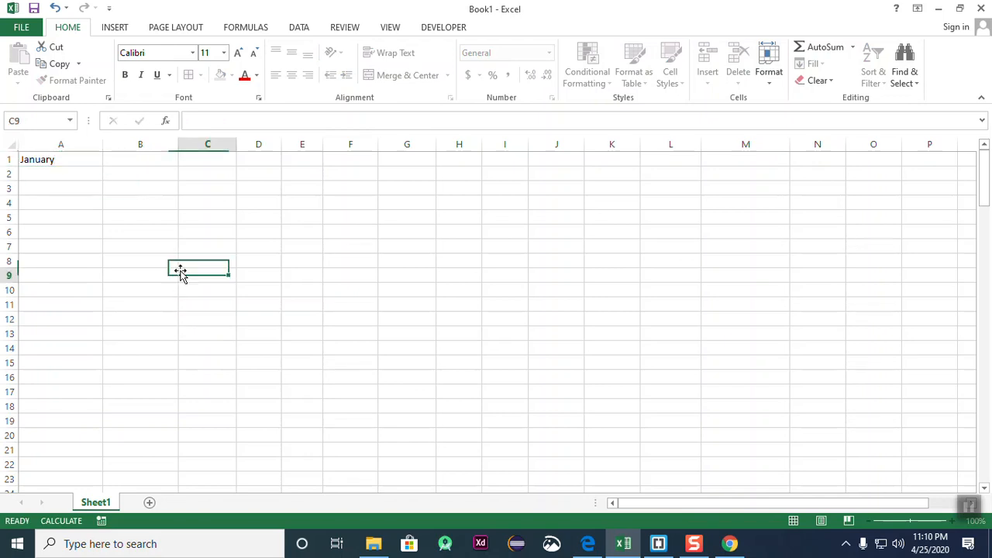
{"action": "left_click", "coordinate": [59, 161]}
{"action": "left_click_drag", "start_coordinate": [102, 167], "coordinate": [880, 159]}
{"action": "left_click", "coordinate": [612, 319]}
{"action": "left_click", "coordinate": [72, 178]}
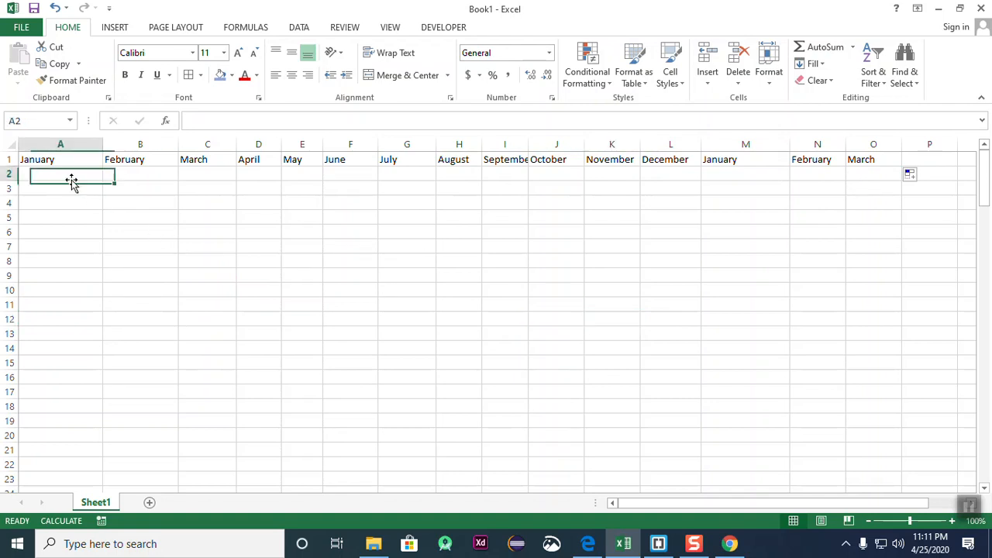
{"action": "key", "text": "Up"}
{"action": "left_click_drag", "start_coordinate": [103, 169], "coordinate": [150, 454]}
{"action": "left_click", "coordinate": [217, 315]}
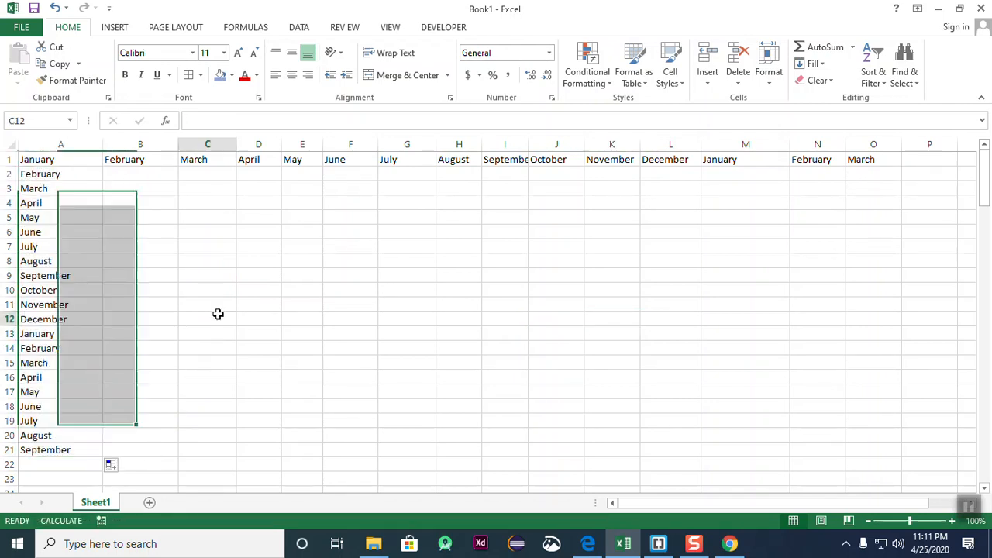
- Enter 25 in B2, fill it as a series to 38 across to O2, then down to row 21
{"action": "left_click", "coordinate": [148, 171]}
{"action": "type", "text": "25"}
{"action": "left_click", "coordinate": [171, 226]}
{"action": "left_click", "coordinate": [136, 174]}
{"action": "left_click_drag", "start_coordinate": [179, 179], "coordinate": [885, 193]}
{"action": "left_click", "coordinate": [918, 194]}
{"action": "left_click", "coordinate": [938, 226]}
{"action": "left_click_drag", "start_coordinate": [902, 181], "coordinate": [823, 433]}
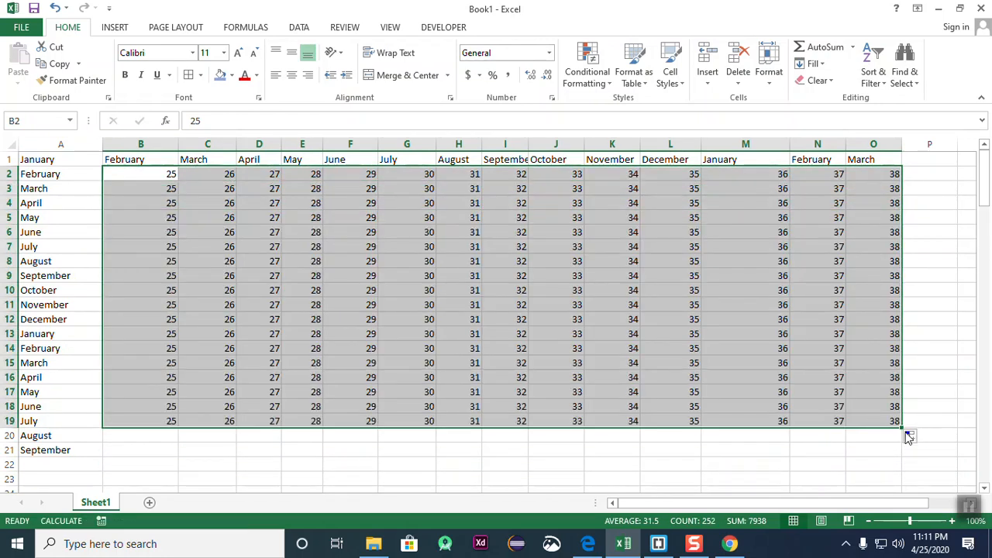
{"action": "left_click_drag", "start_coordinate": [904, 431], "coordinate": [905, 458]}
{"action": "left_click", "coordinate": [965, 335]}
- Review the A1:O21 grid and select the June column F
{"action": "left_click", "coordinate": [216, 344]}
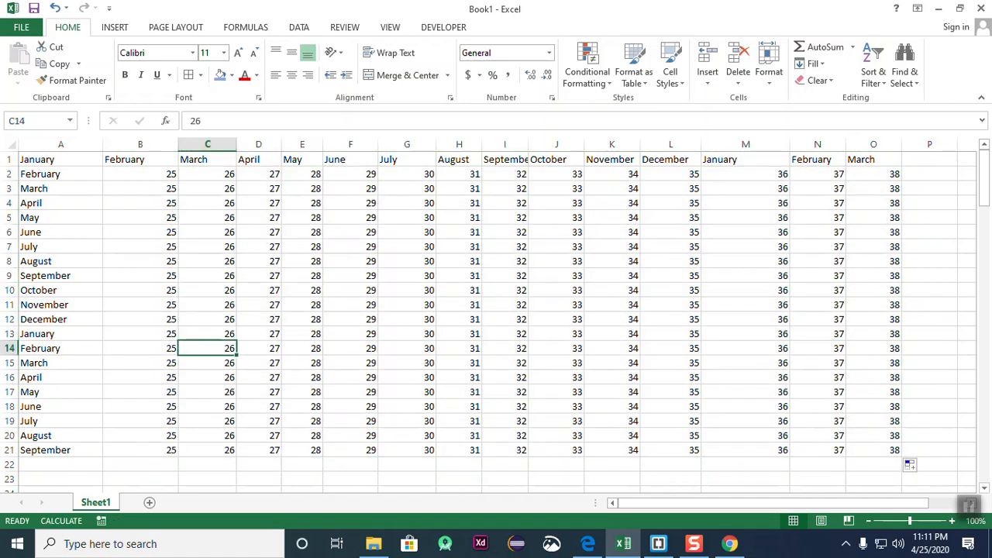
{"action": "left_click_drag", "start_coordinate": [63, 162], "coordinate": [878, 457]}
{"action": "left_click", "coordinate": [458, 276]}
{"action": "left_click", "coordinate": [349, 145]}
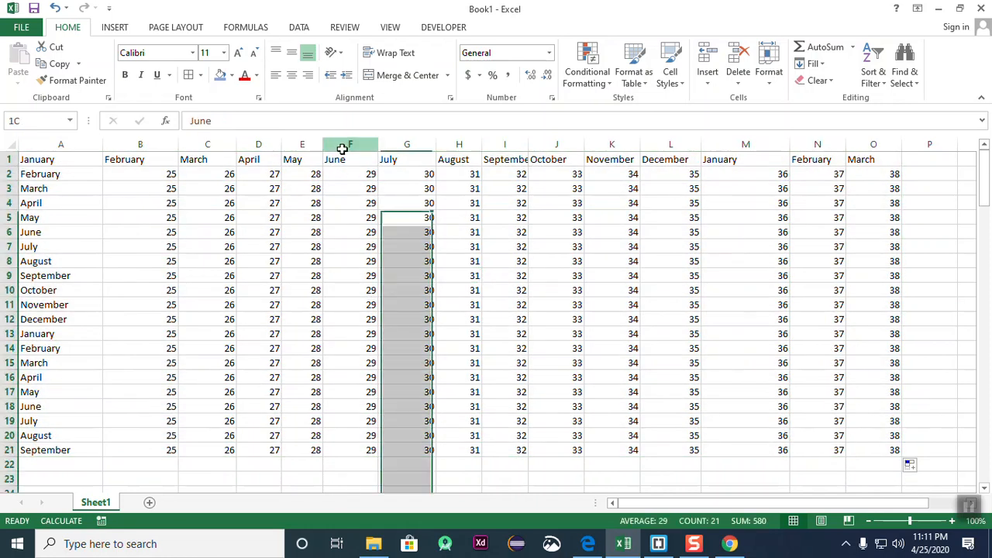
{"action": "left_click", "coordinate": [420, 287]}
{"action": "left_click", "coordinate": [334, 155]}
{"action": "left_click", "coordinate": [442, 203]}
{"action": "left_click", "coordinate": [344, 145]}
{"action": "left_click", "coordinate": [621, 346]}
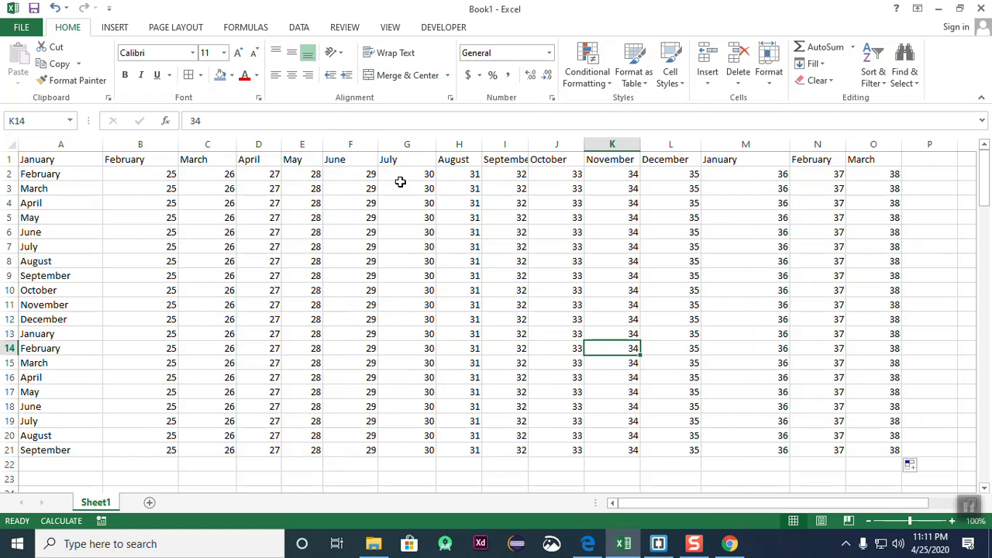
{"action": "left_click", "coordinate": [345, 144]}
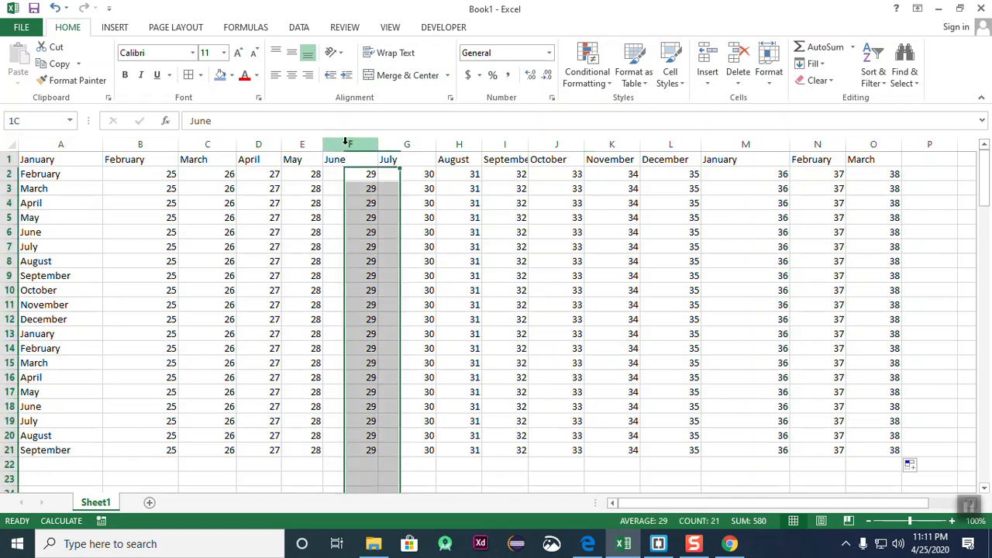
- Insert a blank sheet column before June using Home > Insert
{"action": "left_click", "coordinate": [707, 87]}
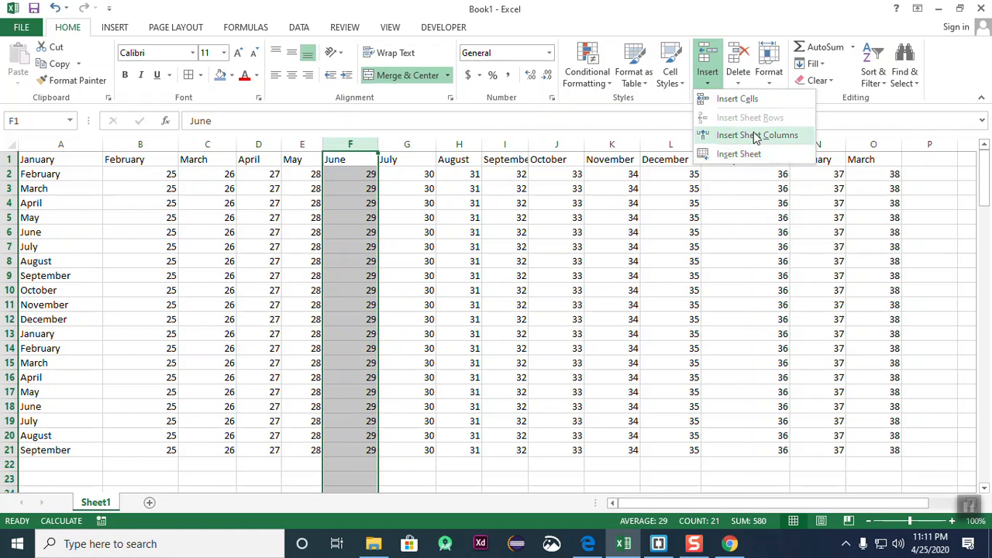
{"action": "left_click", "coordinate": [777, 143]}
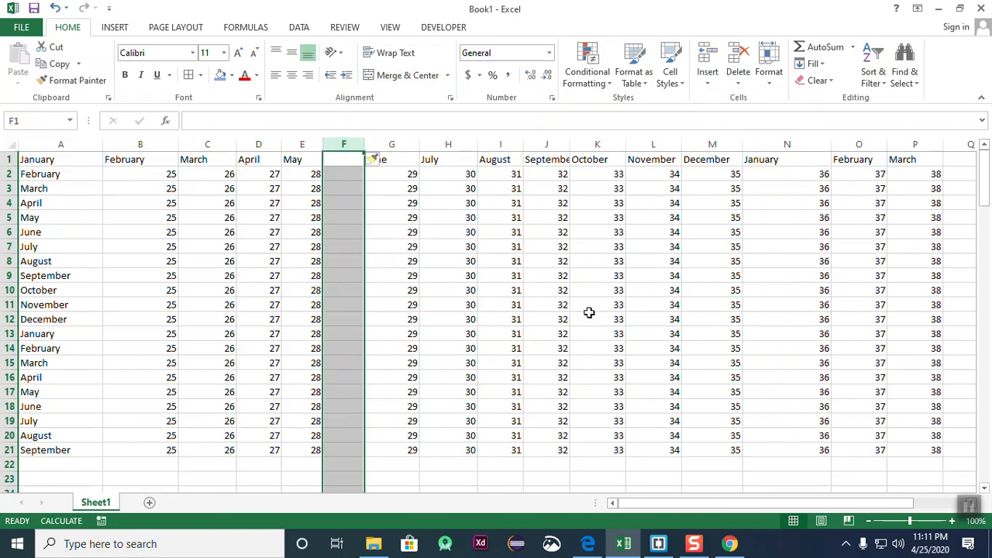
{"action": "left_click", "coordinate": [411, 318]}
- Check the cells of the new empty column F to confirm it is blank
{"action": "left_click_drag", "start_coordinate": [342, 175], "coordinate": [353, 451]}
{"action": "left_click", "coordinate": [574, 415]}
{"action": "left_click", "coordinate": [342, 160]}
{"action": "left_click", "coordinate": [346, 219]}
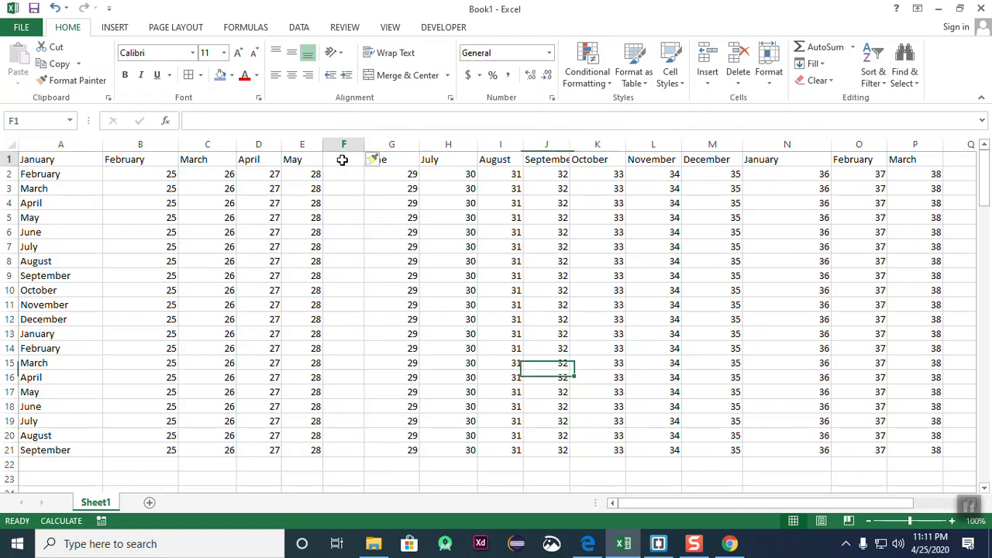
{"action": "left_click", "coordinate": [350, 175]}
{"action": "left_click", "coordinate": [357, 276]}
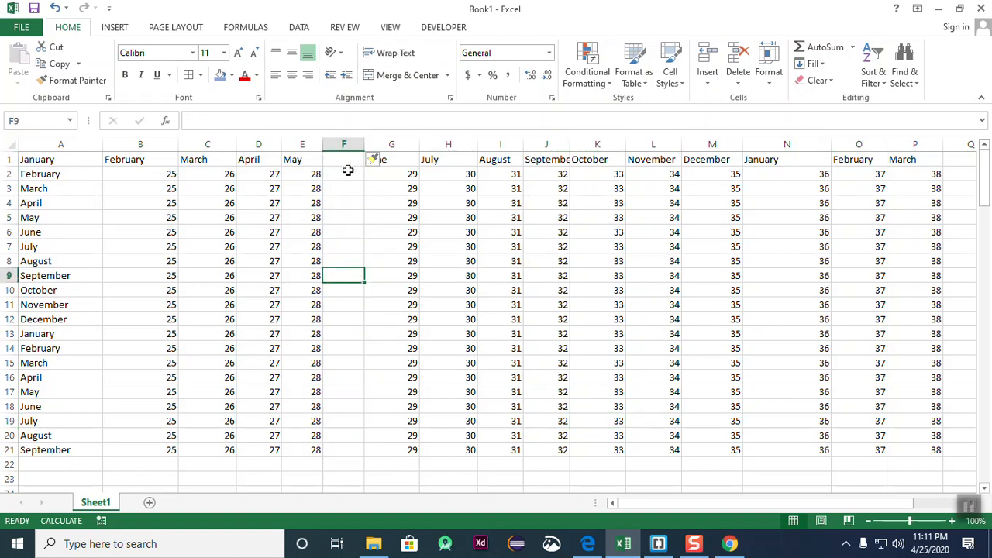
{"action": "left_click", "coordinate": [349, 203]}
{"action": "left_click", "coordinate": [348, 174]}
{"action": "left_click", "coordinate": [380, 288]}
{"action": "left_click", "coordinate": [354, 200]}
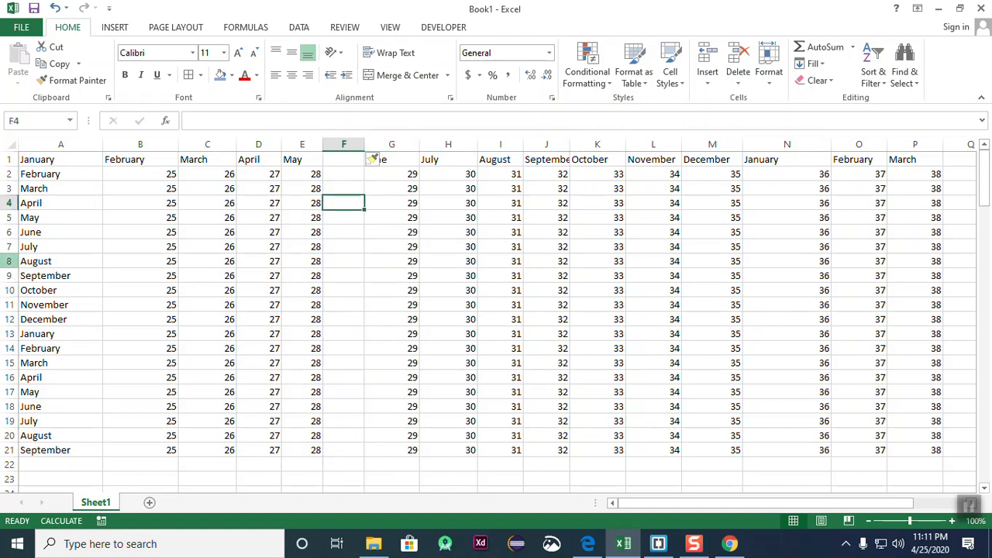
- Insert a blank row above June at row 6 and a blank column before November at L
{"action": "left_click", "coordinate": [9, 232]}
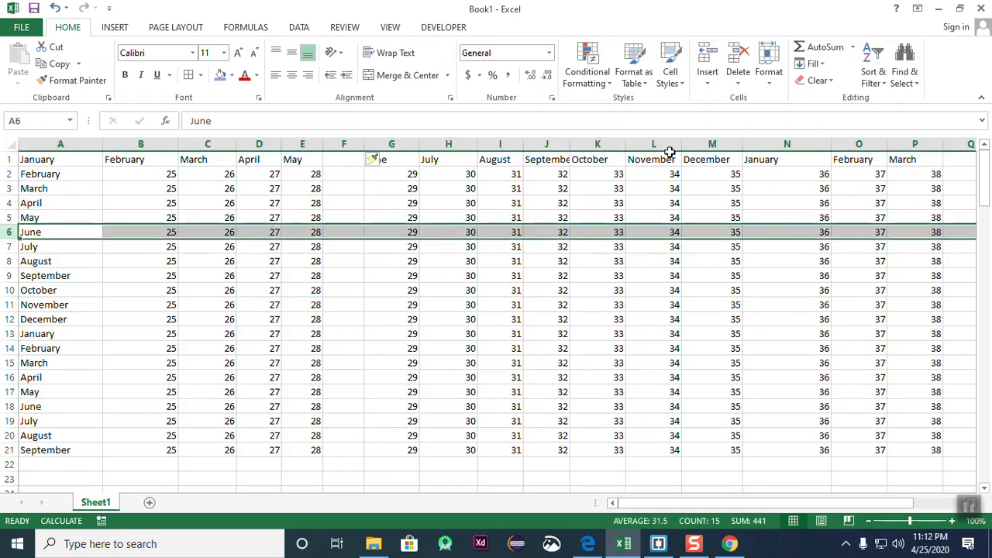
{"action": "left_click", "coordinate": [707, 78]}
{"action": "left_click", "coordinate": [750, 118]}
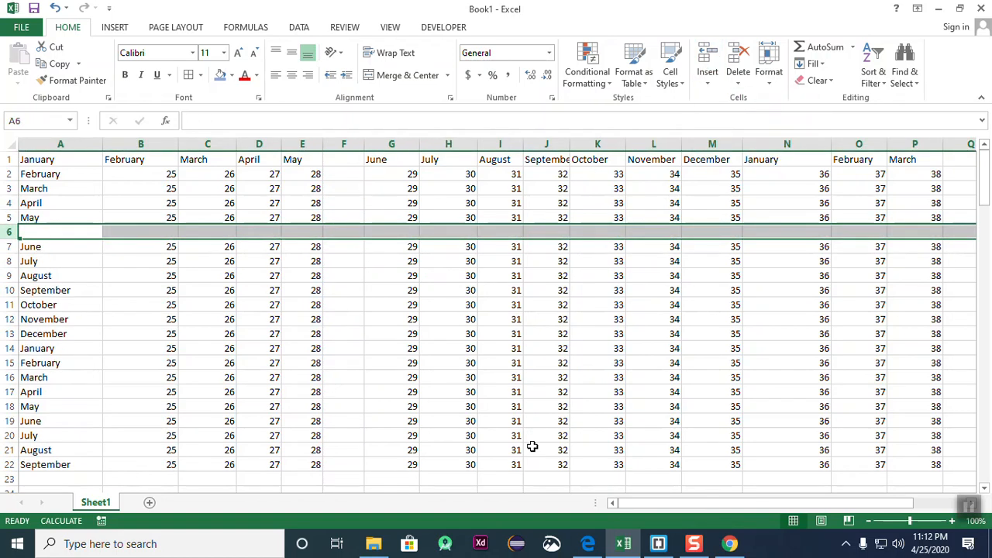
{"action": "left_click", "coordinate": [571, 391]}
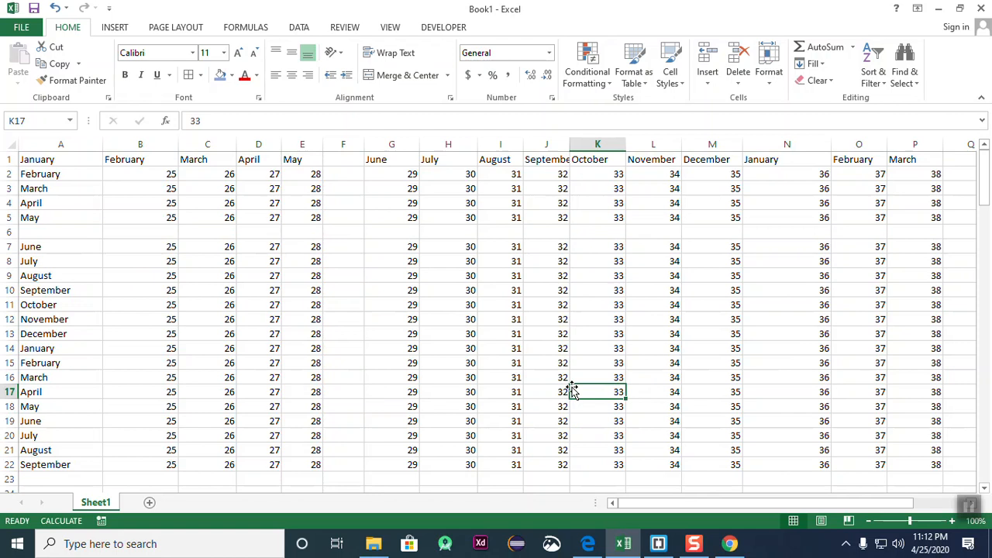
{"action": "left_click", "coordinate": [671, 146]}
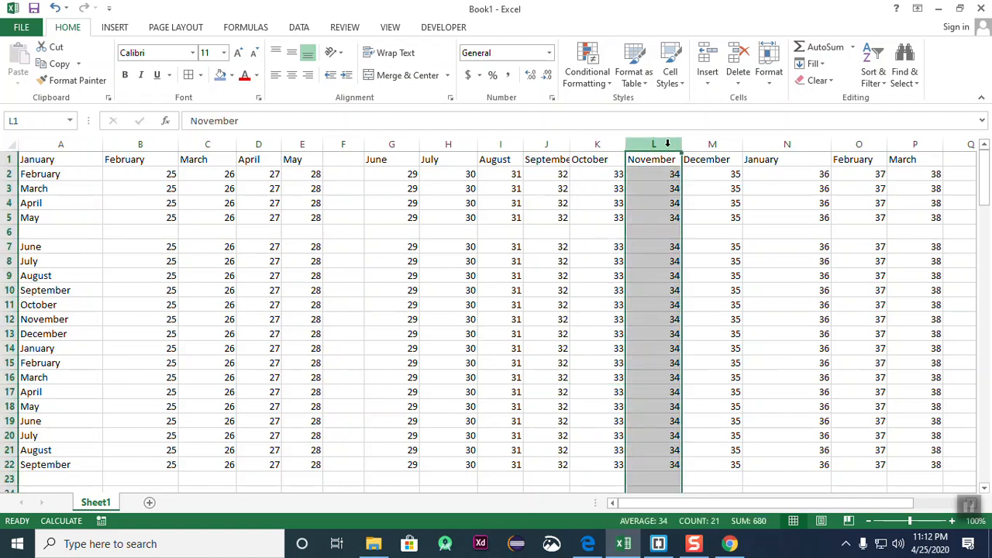
{"action": "right_click", "coordinate": [664, 151]}
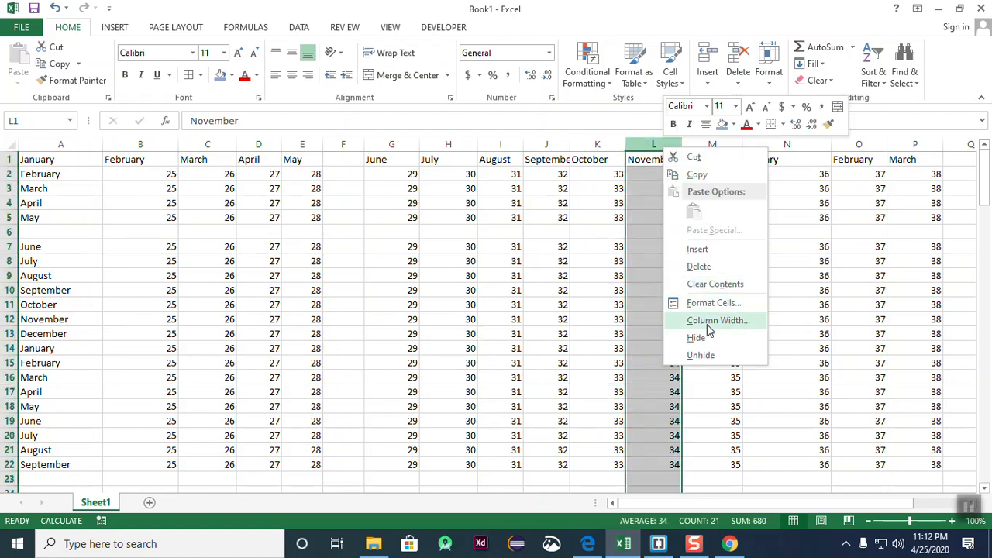
{"action": "left_click", "coordinate": [714, 253]}
{"action": "left_click", "coordinate": [914, 303]}
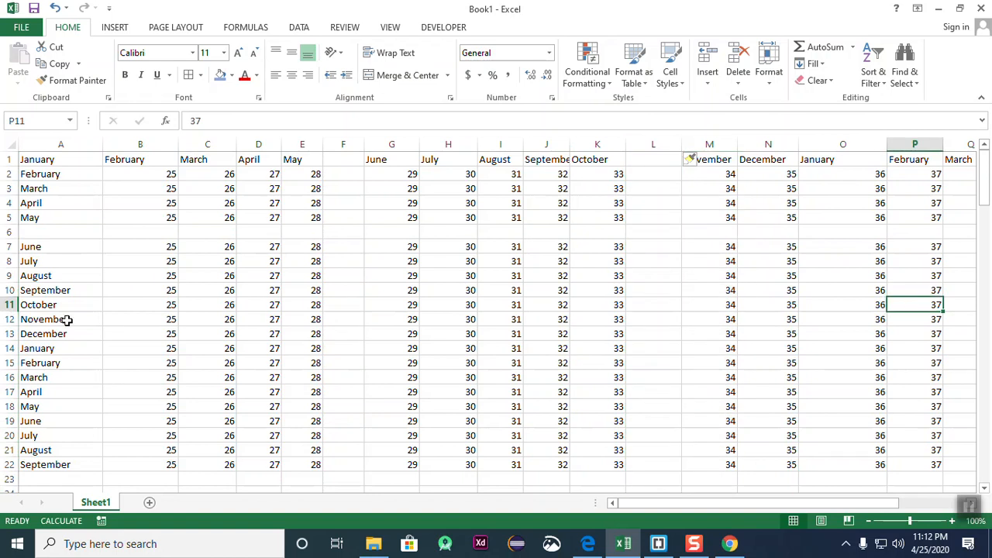
- Insert a blank row above the second January at row 14, then review the empty rows and columns
{"action": "left_click", "coordinate": [9, 349]}
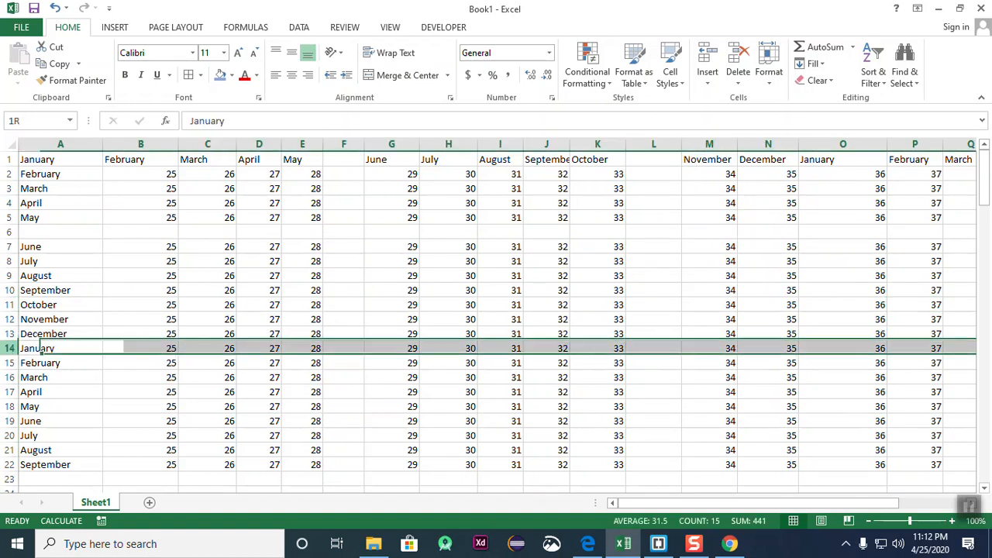
{"action": "right_click", "coordinate": [146, 353]}
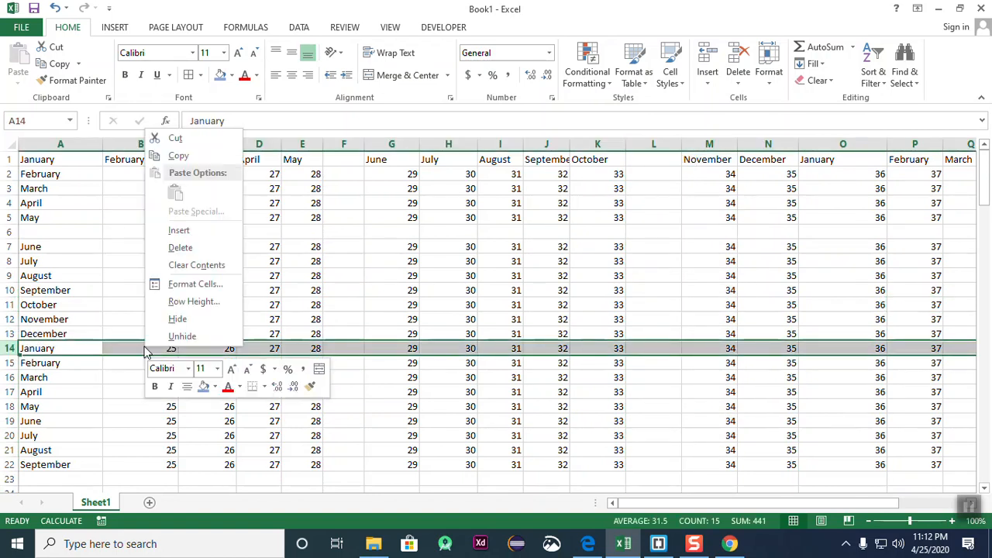
{"action": "left_click", "coordinate": [203, 230]}
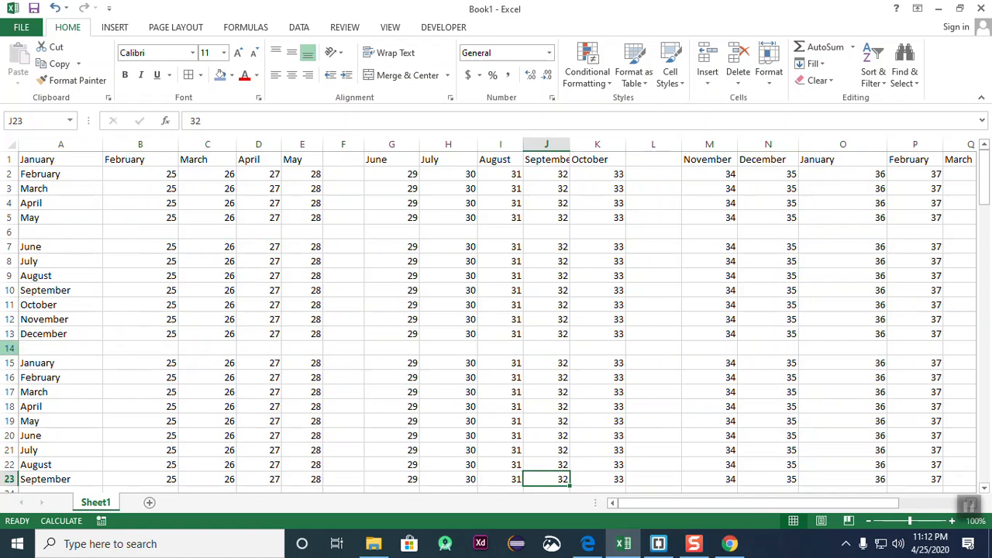
{"action": "left_click", "coordinate": [13, 350]}
{"action": "left_click", "coordinate": [660, 144]}
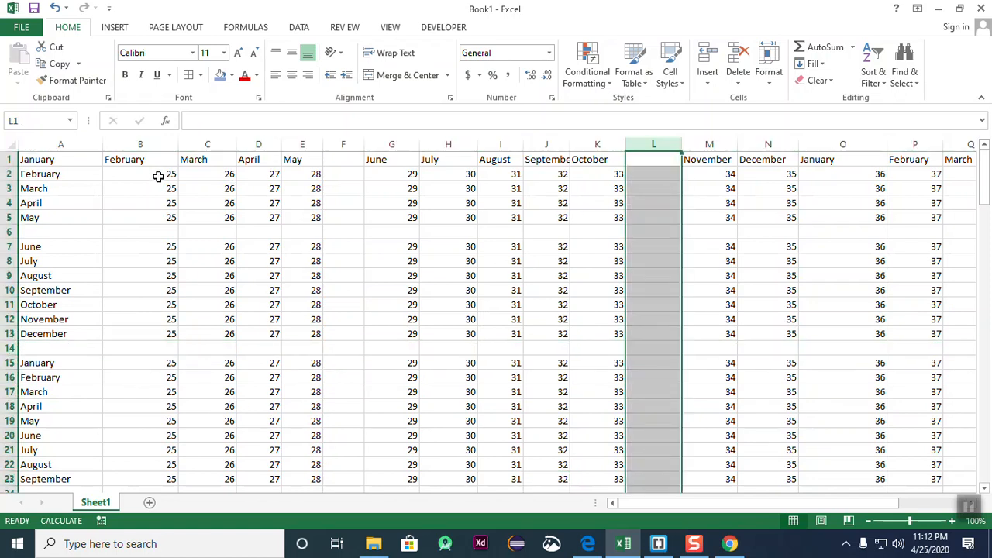
{"action": "left_click", "coordinate": [247, 334]}
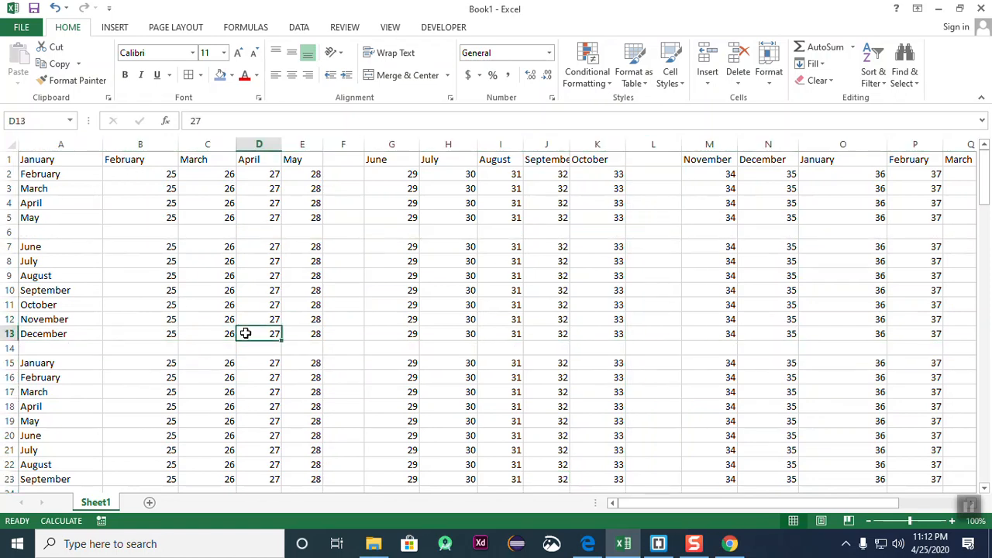
{"action": "left_click", "coordinate": [337, 144]}
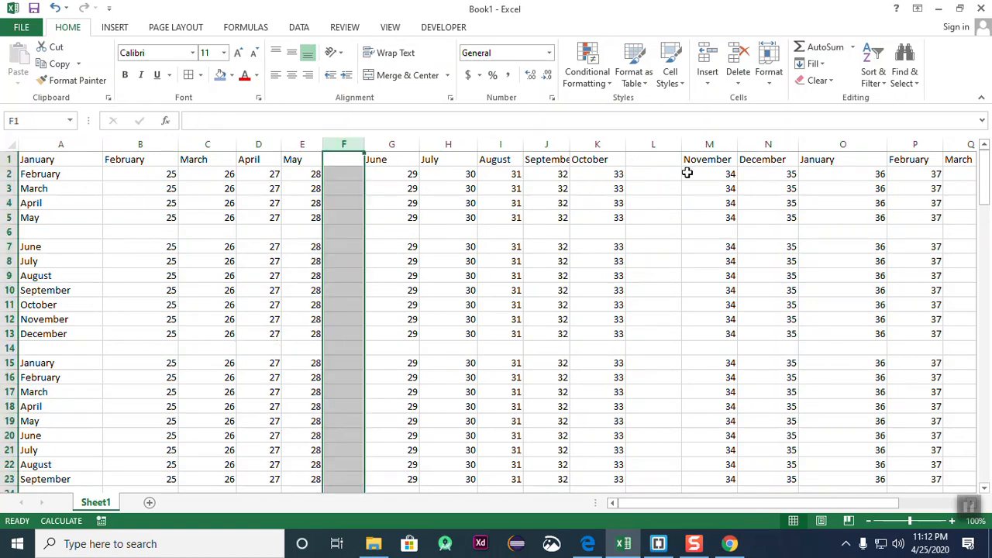
{"action": "left_click", "coordinate": [653, 144]}
{"action": "left_click", "coordinate": [10, 232]}
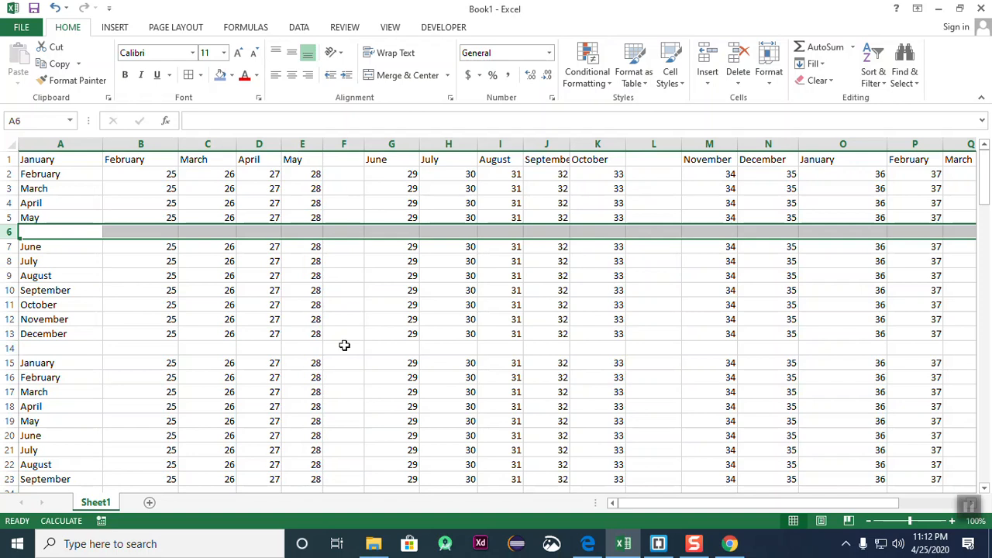
{"action": "left_click", "coordinate": [612, 319]}
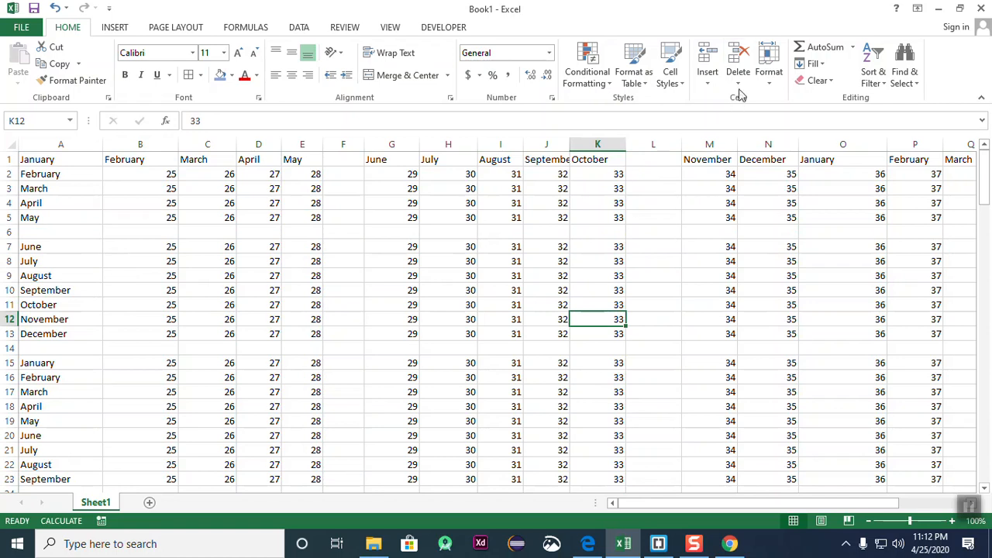
- Delete the empty column L using Home > Delete
{"action": "left_click", "coordinate": [653, 142]}
{"action": "left_click", "coordinate": [704, 332]}
{"action": "left_click", "coordinate": [655, 158]}
{"action": "left_click", "coordinate": [674, 142]}
{"action": "left_click", "coordinate": [745, 246]}
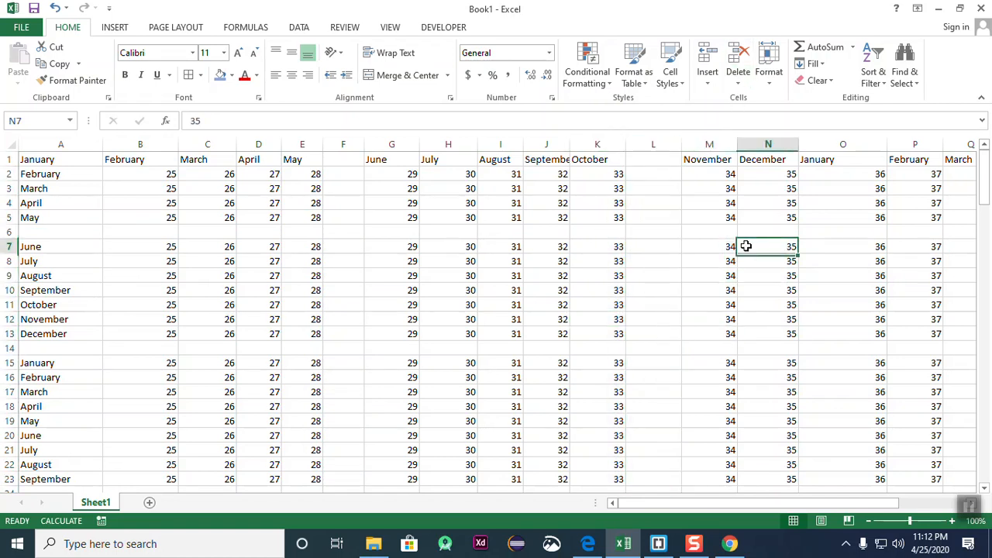
{"action": "left_click", "coordinate": [672, 143]}
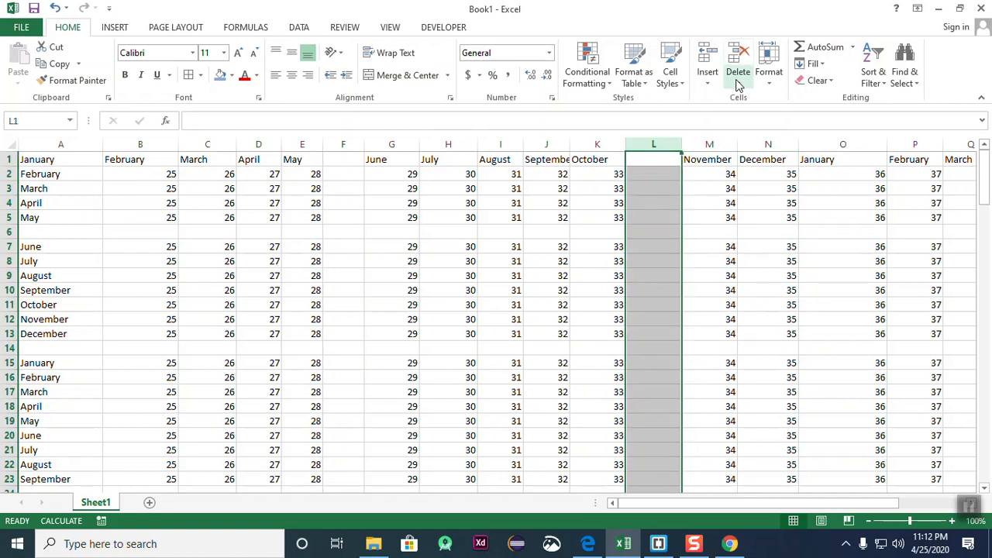
{"action": "left_click", "coordinate": [738, 56]}
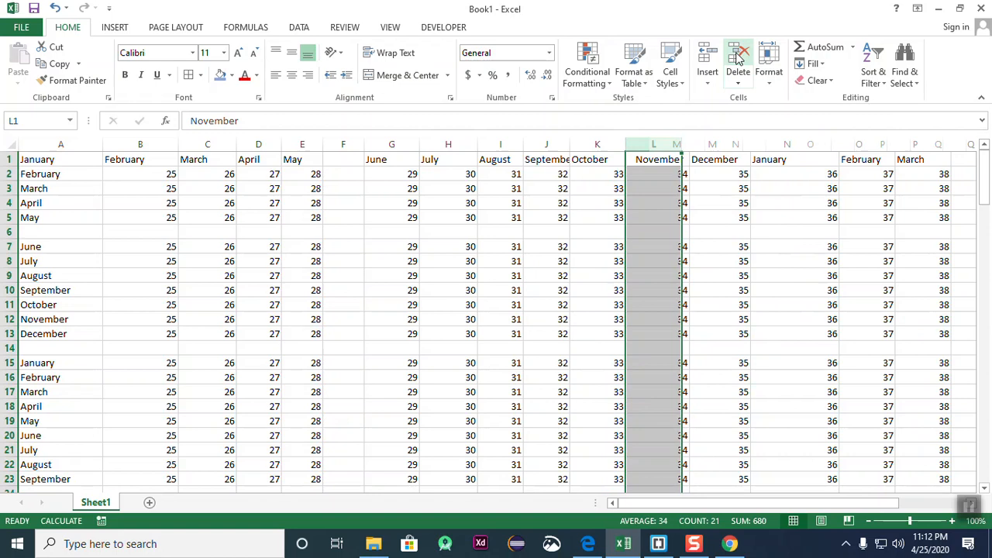
- Delete the empty row 6 using Home > Delete
{"action": "left_click", "coordinate": [784, 261]}
{"action": "left_click", "coordinate": [9, 232]}
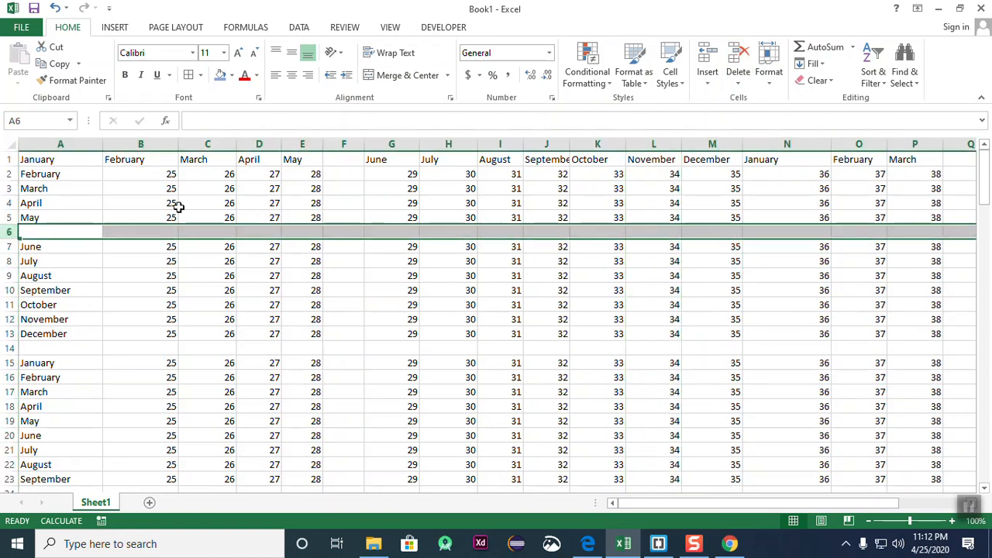
{"action": "left_click", "coordinate": [737, 56]}
{"action": "left_click", "coordinate": [544, 404]}
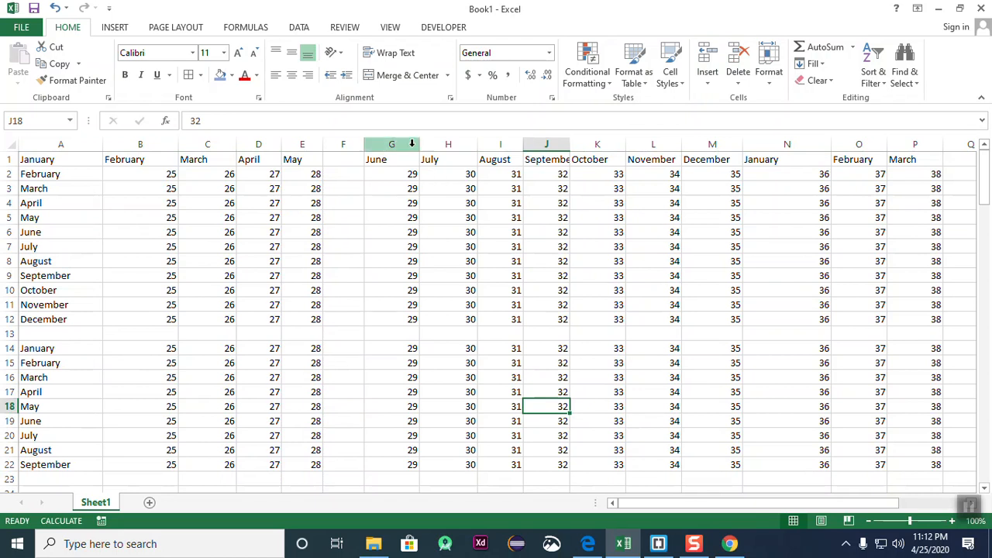
- Delete the empty column F from its right-click menu
{"action": "left_click", "coordinate": [338, 144]}
{"action": "right_click", "coordinate": [338, 144]}
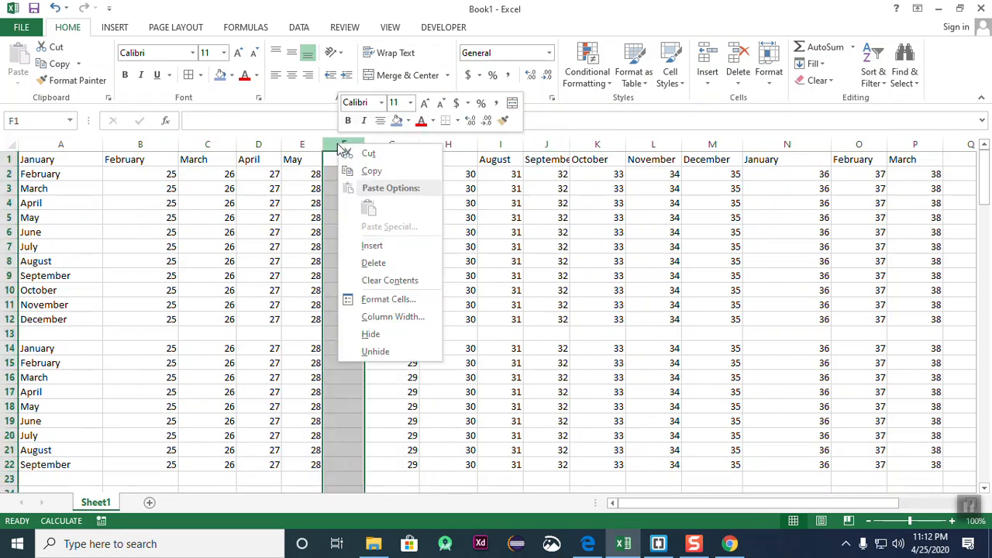
{"action": "left_click", "coordinate": [381, 262]}
{"action": "left_click", "coordinate": [783, 349]}
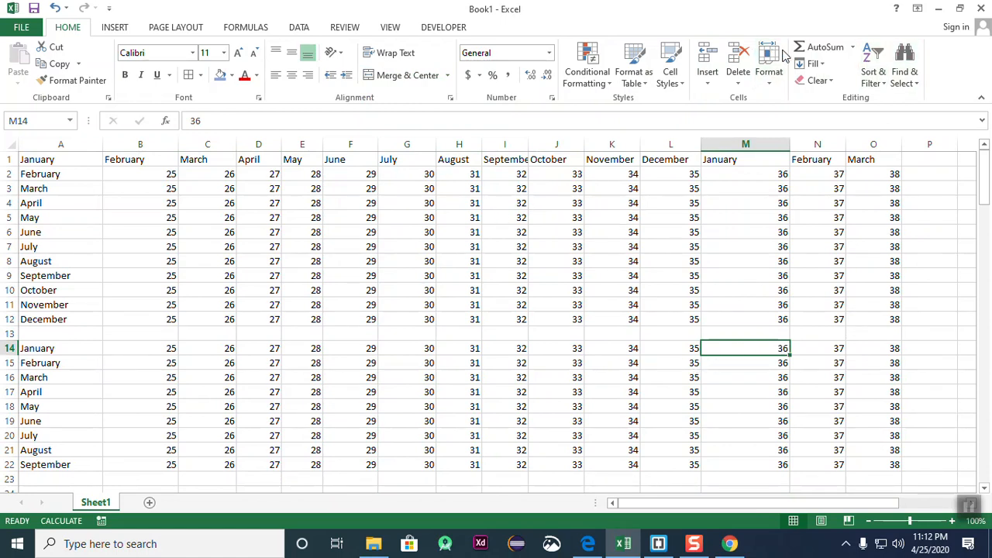
{"action": "left_click", "coordinate": [776, 83]}
{"action": "left_click", "coordinate": [774, 84]}
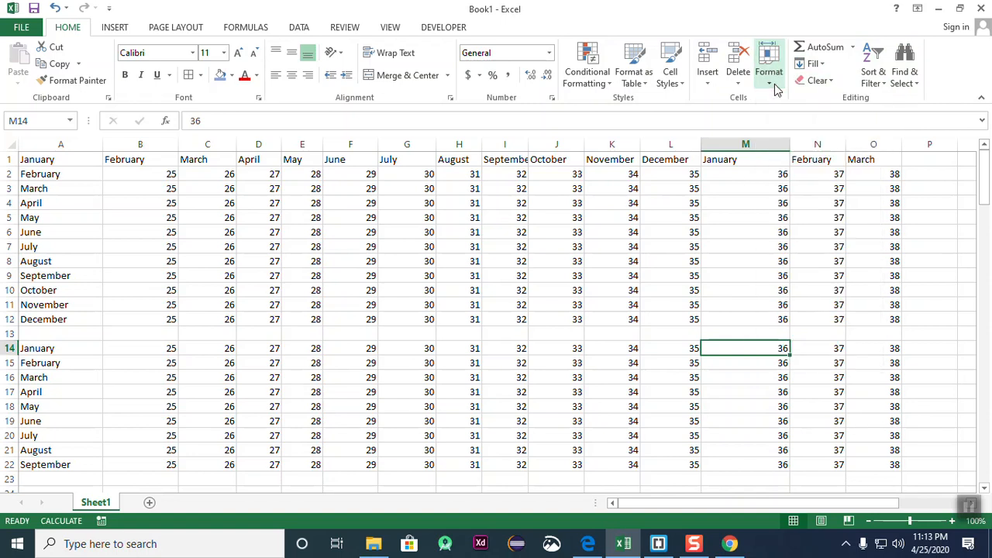
{"action": "left_click", "coordinate": [774, 84]}
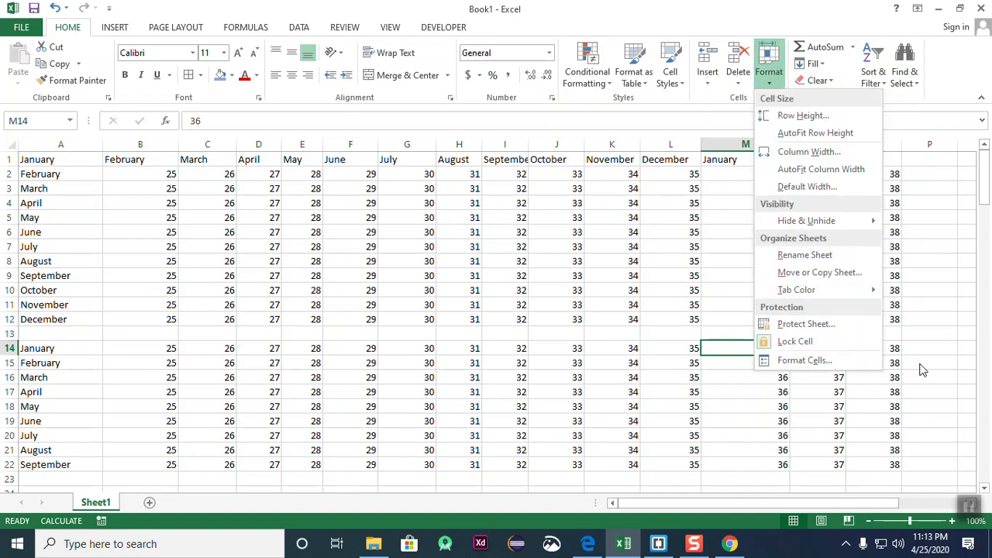
{"action": "left_click", "coordinate": [585, 351]}
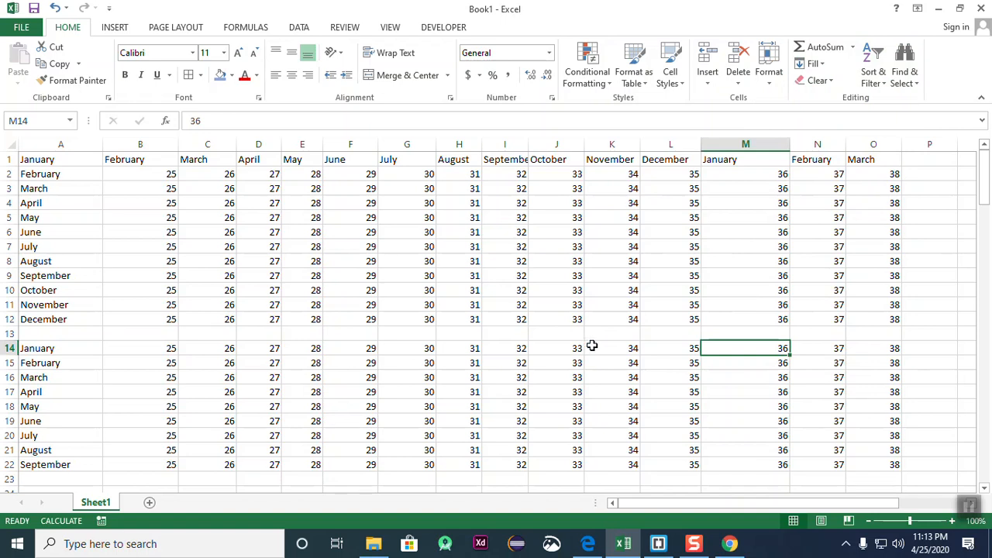
{"action": "left_click", "coordinate": [775, 87]}
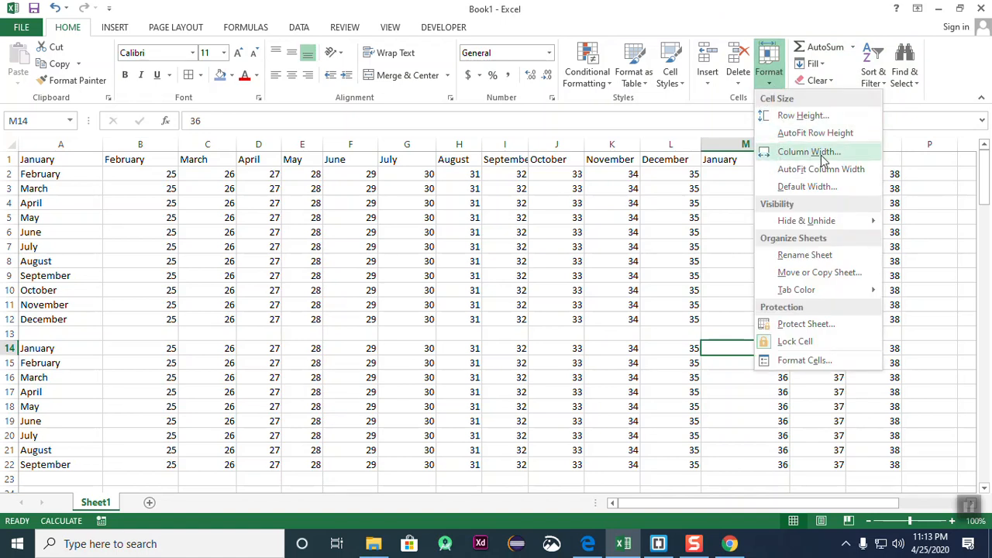
{"action": "mouse_move", "coordinate": [803, 222]}
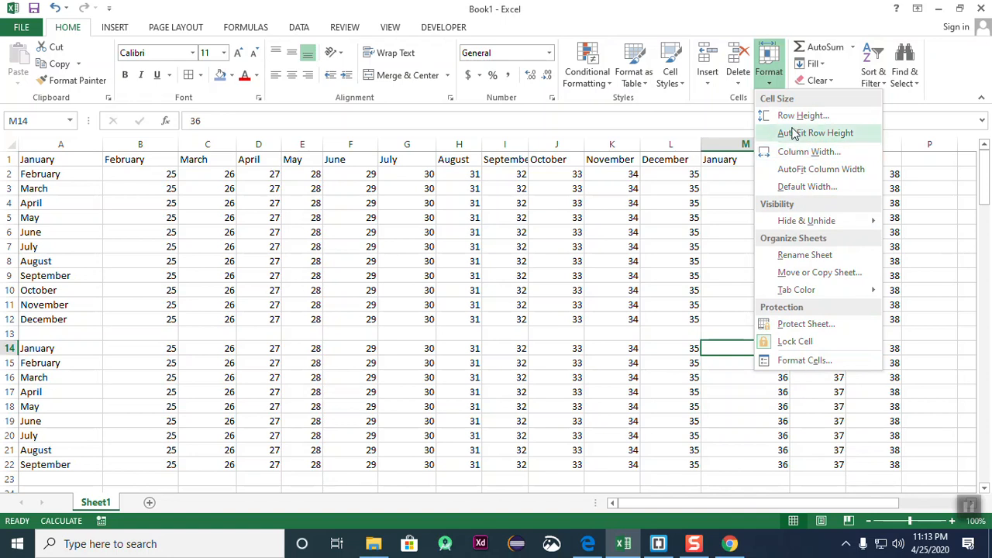
{"action": "left_click", "coordinate": [731, 490]}
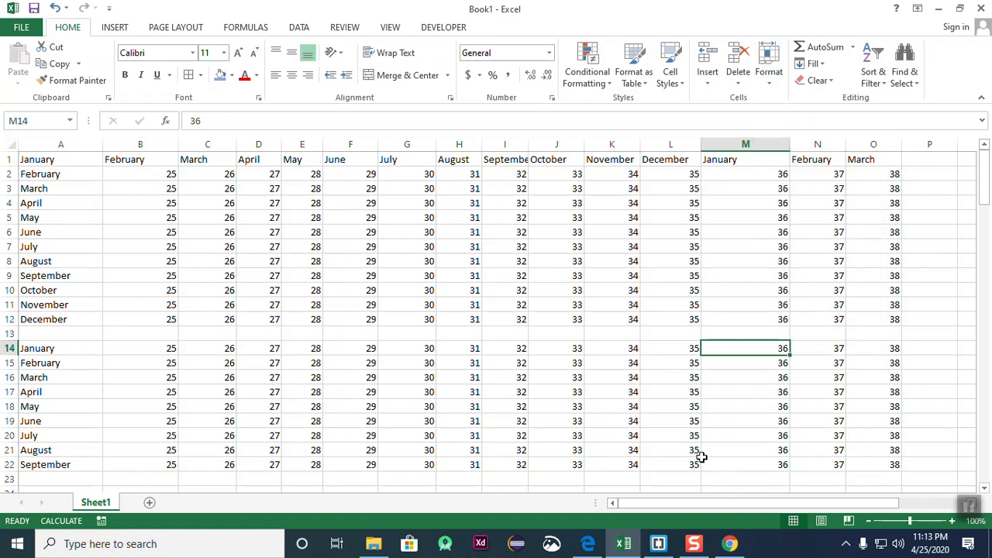
{"action": "scroll", "coordinate": [381, 385], "scroll_direction": "down", "scroll_amount": 5}
{"action": "scroll", "coordinate": [382, 385], "scroll_direction": "up", "scroll_amount": 1}
{"action": "left_click", "coordinate": [438, 418]}
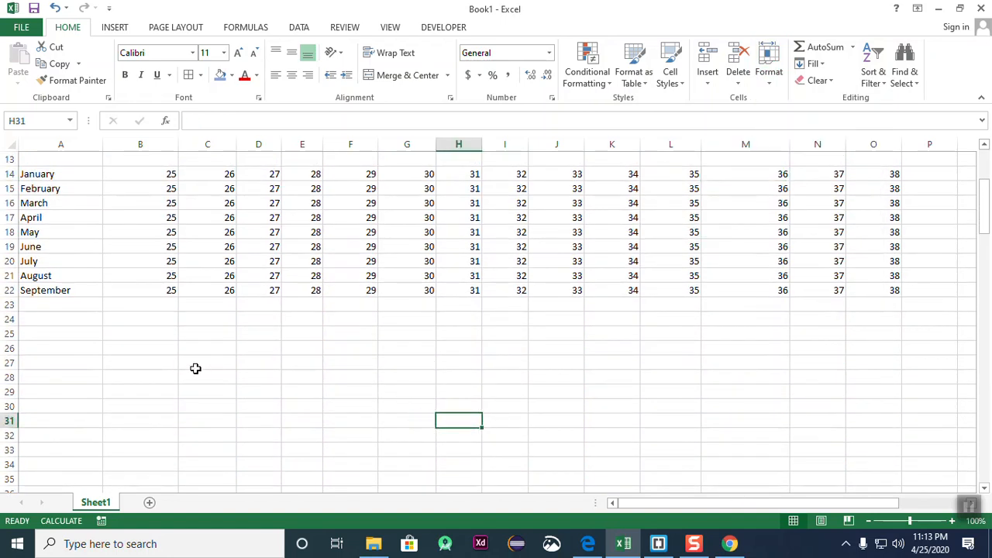
{"action": "left_click", "coordinate": [195, 375]}
{"action": "left_click", "coordinate": [546, 380]}
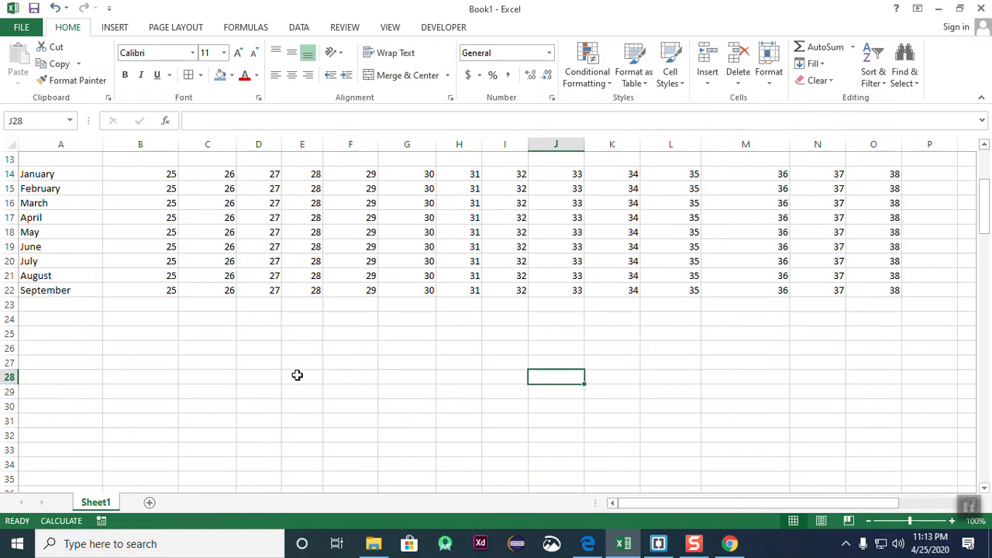
{"action": "left_click", "coordinate": [968, 508]}
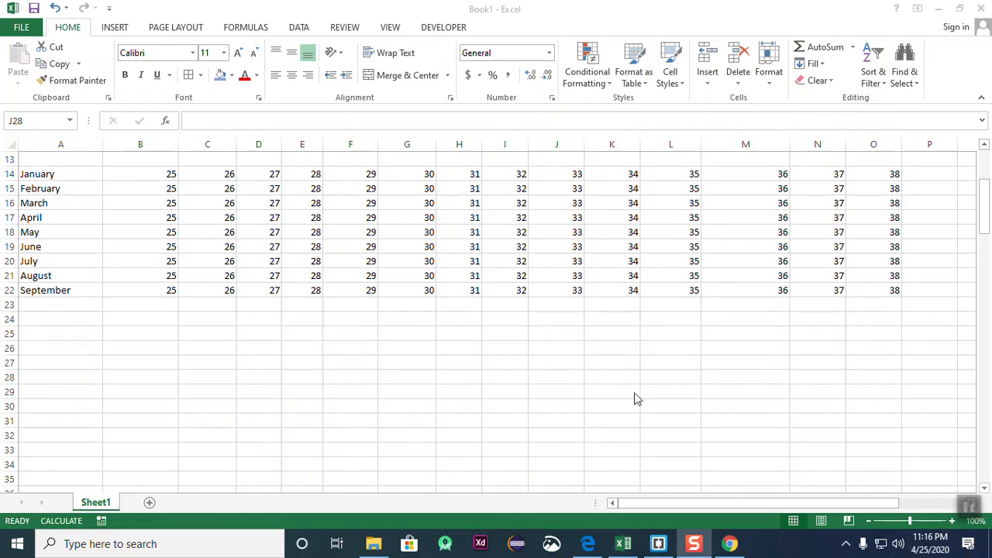
{"action": "left_click", "coordinate": [775, 85]}
{"action": "left_click", "coordinate": [770, 87]}
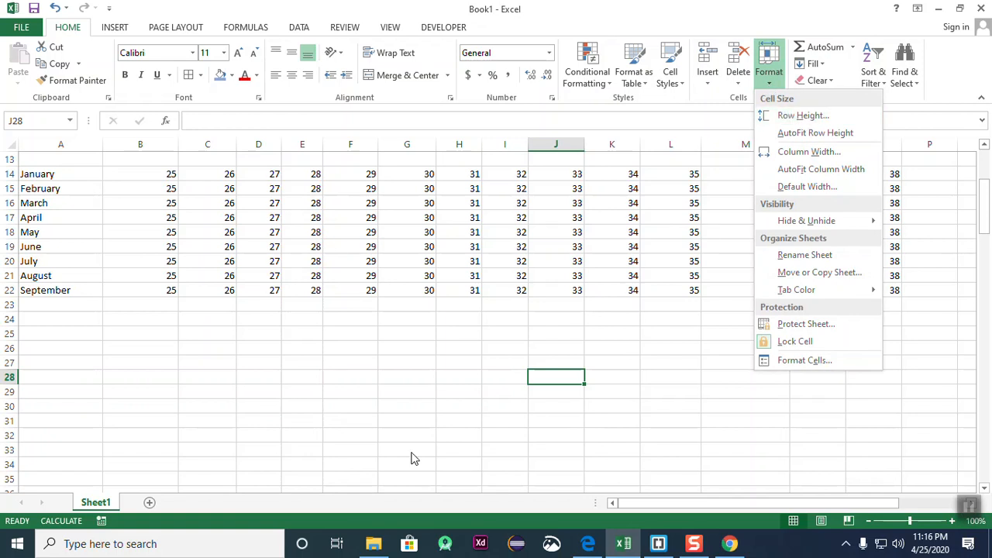
{"action": "left_click", "coordinate": [391, 379]}
{"action": "scroll", "coordinate": [400, 328], "scroll_direction": "up", "scroll_amount": 4}
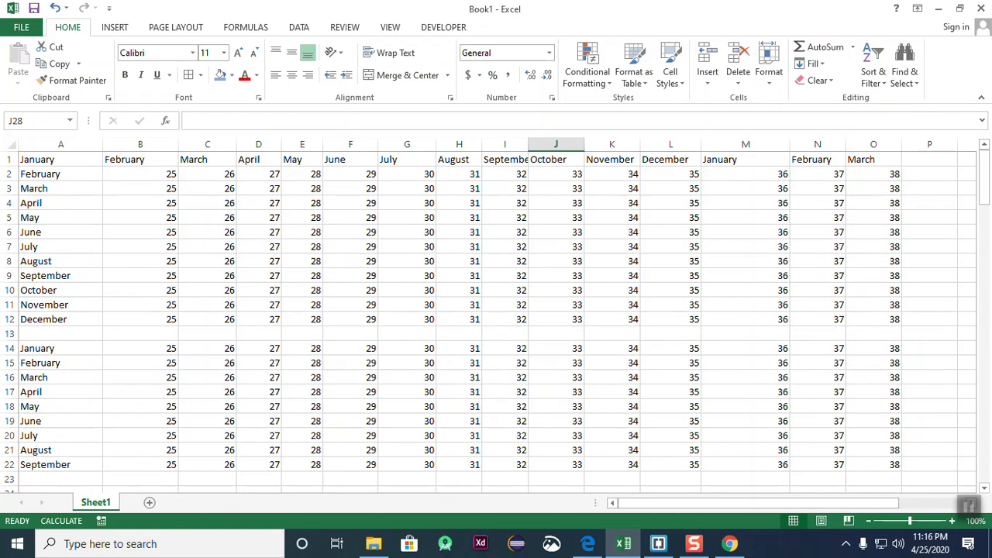
{"action": "left_click", "coordinate": [9, 159]}
{"action": "left_click", "coordinate": [210, 246]}
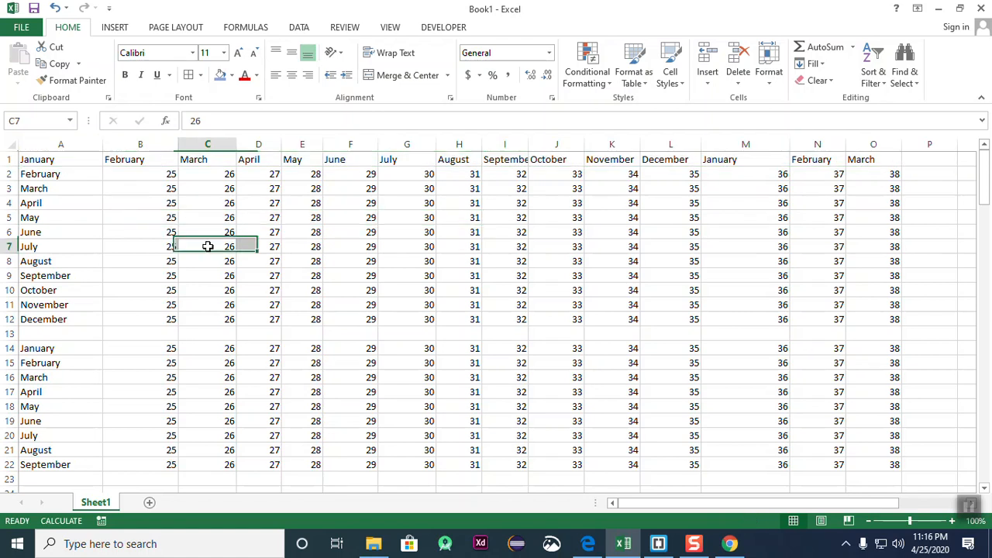
{"action": "left_click", "coordinate": [10, 159]}
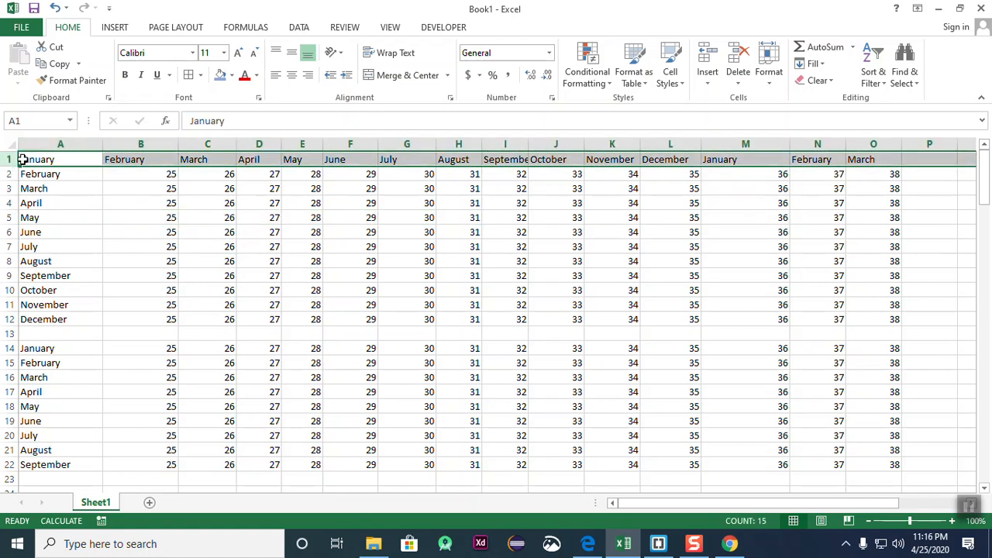
{"action": "left_click", "coordinate": [108, 234]}
{"action": "left_click", "coordinate": [9, 159]}
{"action": "left_click", "coordinate": [767, 70]}
{"action": "left_click", "coordinate": [794, 118]}
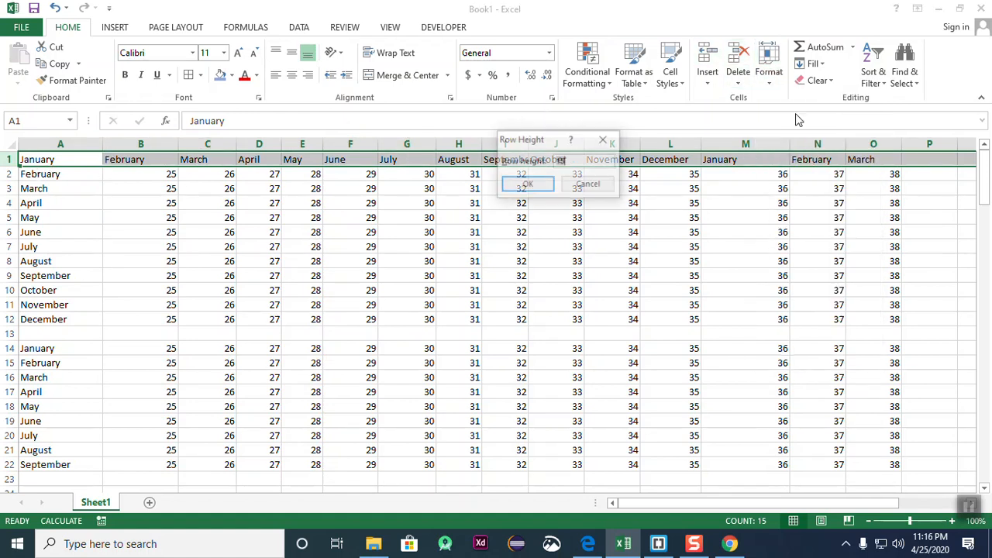
{"action": "left_click_drag", "start_coordinate": [555, 142], "coordinate": [442, 208]}
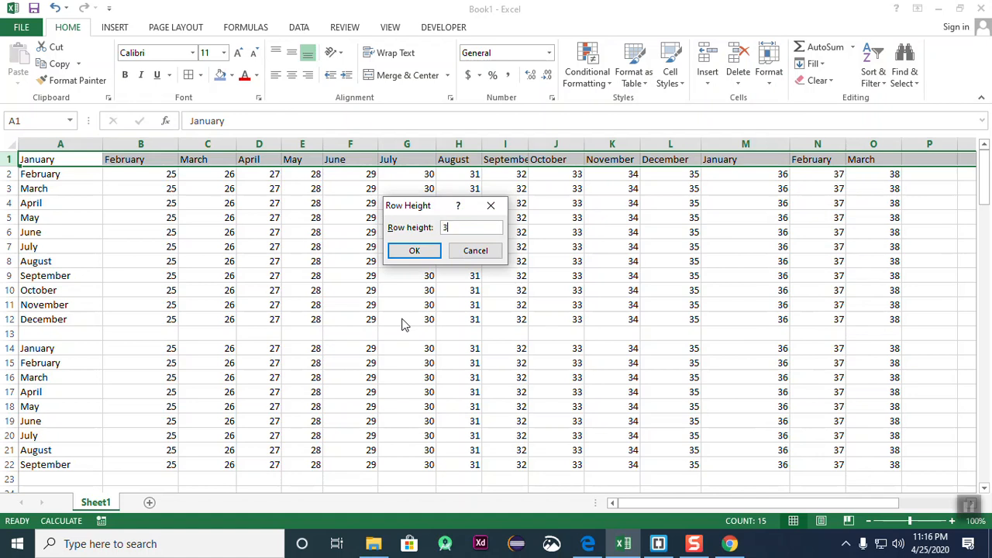
{"action": "key", "text": "Return"}
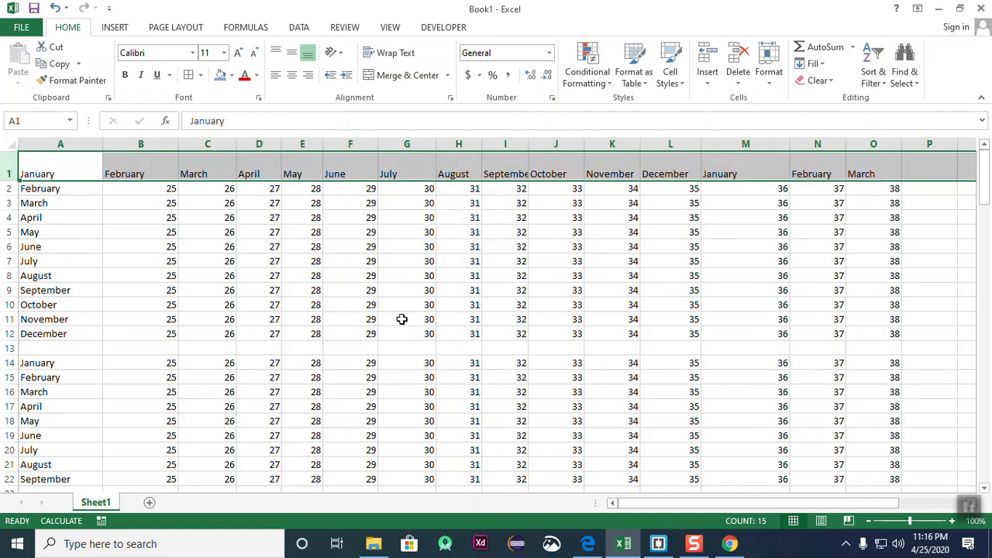
{"action": "left_click", "coordinate": [275, 247]}
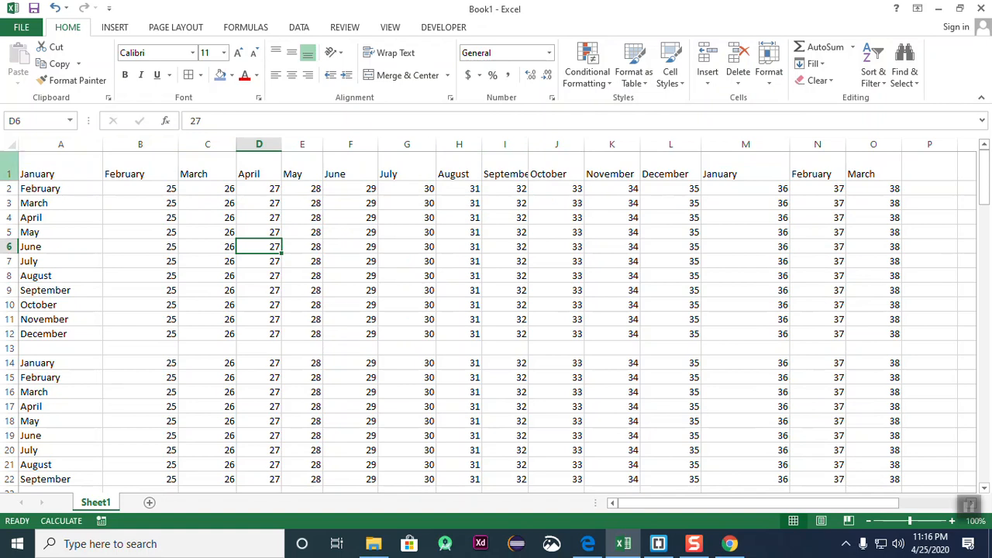
{"action": "left_click", "coordinate": [10, 166]}
{"action": "left_click", "coordinate": [255, 231]}
{"action": "left_click", "coordinate": [10, 165]}
{"action": "left_click", "coordinate": [159, 220]}
{"action": "left_click", "coordinate": [9, 166]}
{"action": "left_click", "coordinate": [104, 234]}
{"action": "left_click", "coordinate": [9, 166]}
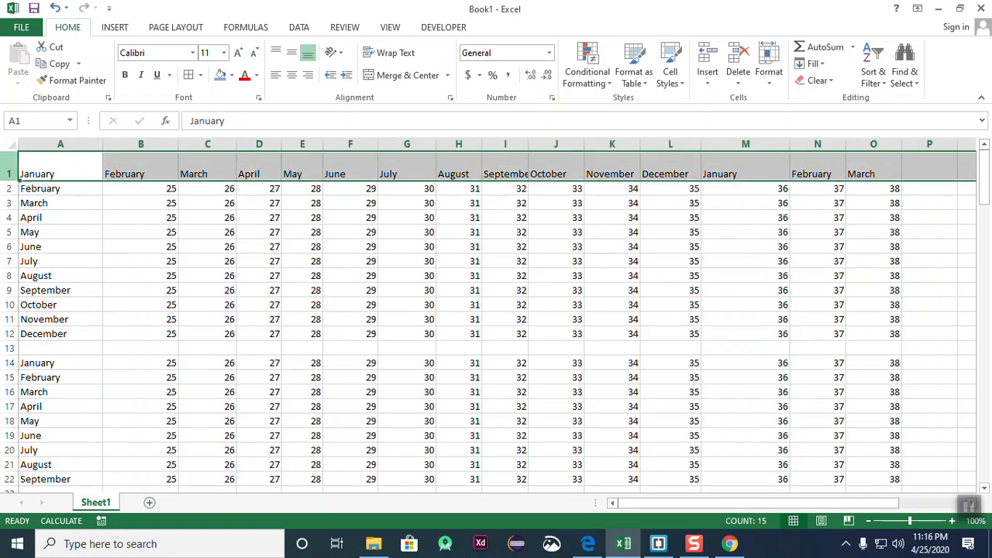
{"action": "left_click", "coordinate": [145, 215]}
{"action": "left_click", "coordinate": [10, 172]}
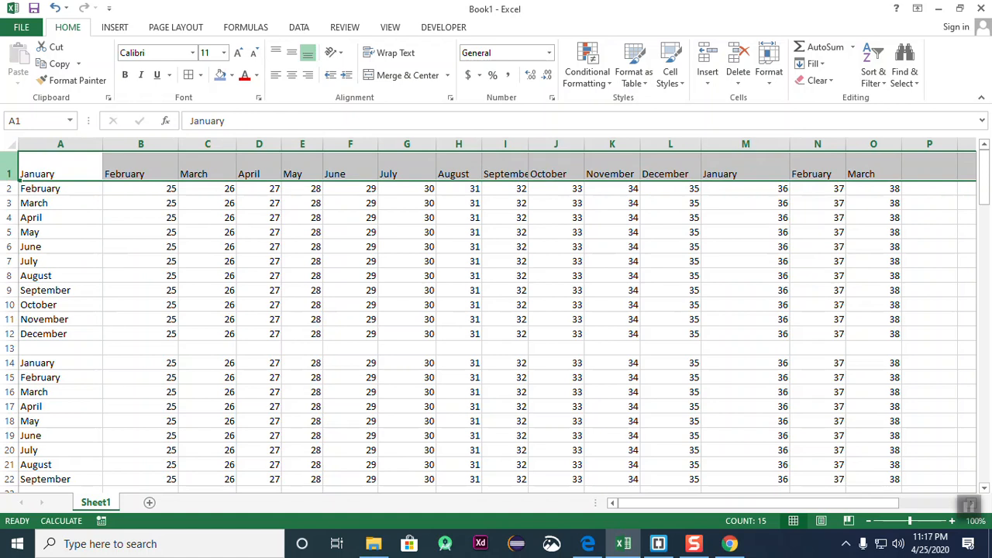
{"action": "left_click", "coordinate": [81, 208]}
{"action": "left_click", "coordinate": [9, 166]}
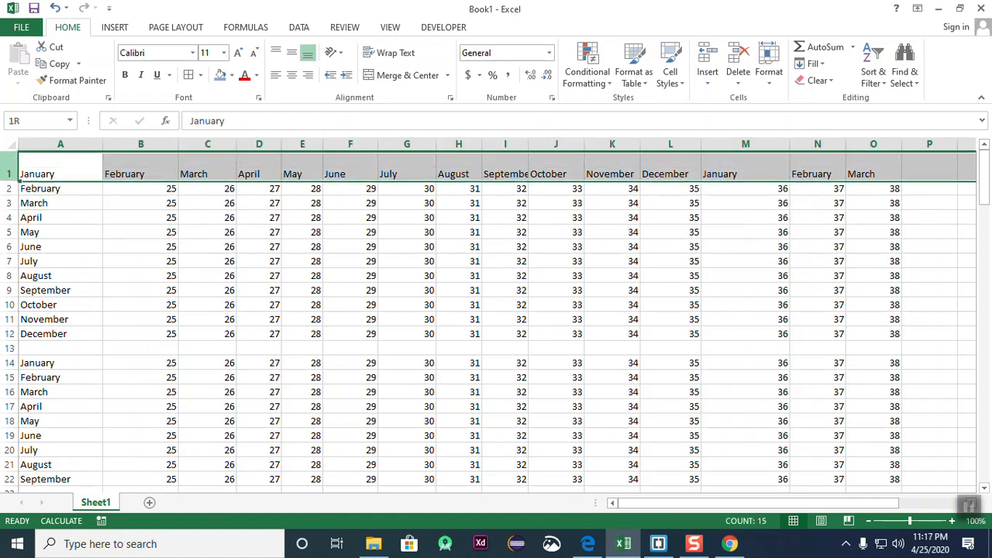
{"action": "left_click", "coordinate": [40, 220]}
{"action": "left_click", "coordinate": [9, 173]}
{"action": "left_click", "coordinate": [104, 275]}
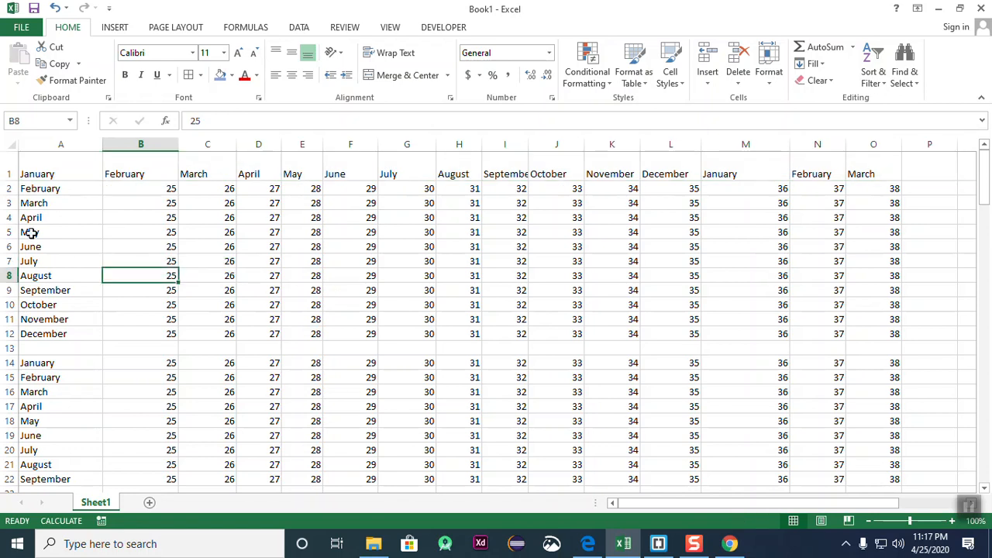
{"action": "left_click", "coordinate": [10, 174]}
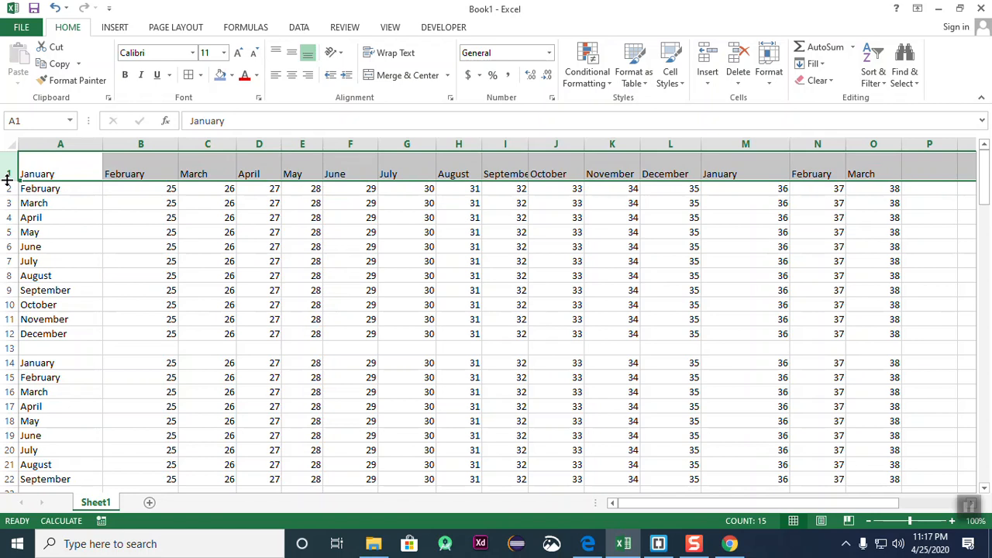
- Drag row 1's bottom border down until the header row is 39.75 points tall
{"action": "mouse_move", "coordinate": [6, 180]}
{"action": "left_mouse_down"}
{"action": "mouse_move", "coordinate": [10, 292]}
{"action": "mouse_move", "coordinate": [9, 168]}
{"action": "left_mouse_up"}
{"action": "left_click", "coordinate": [38, 211]}
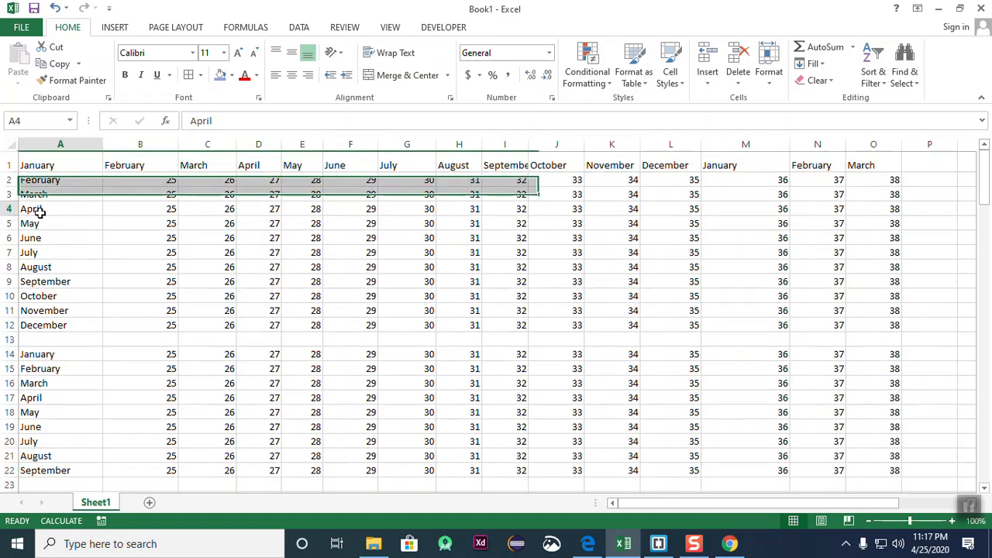
{"action": "left_click_drag", "start_coordinate": [11, 170], "coordinate": [89, 221]}
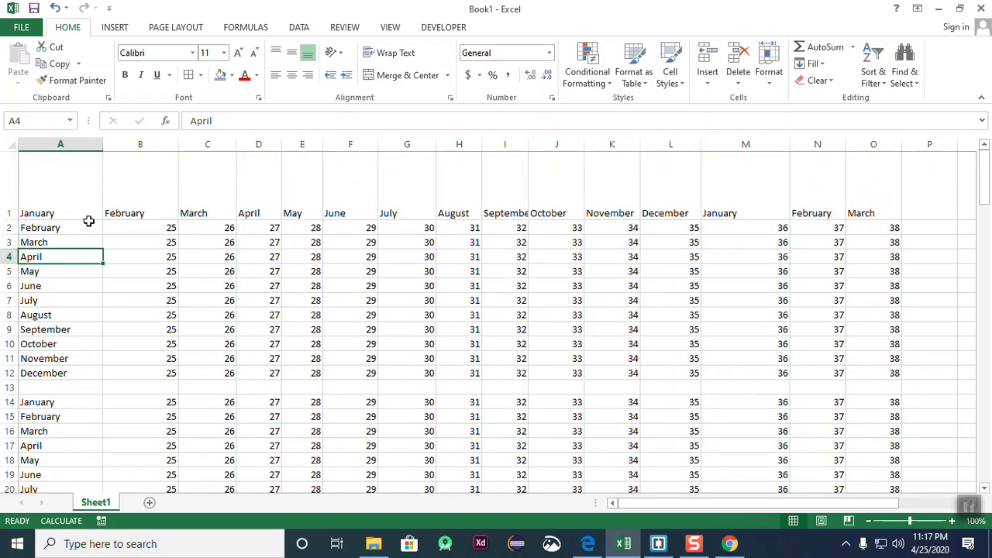
{"action": "left_click", "coordinate": [259, 344]}
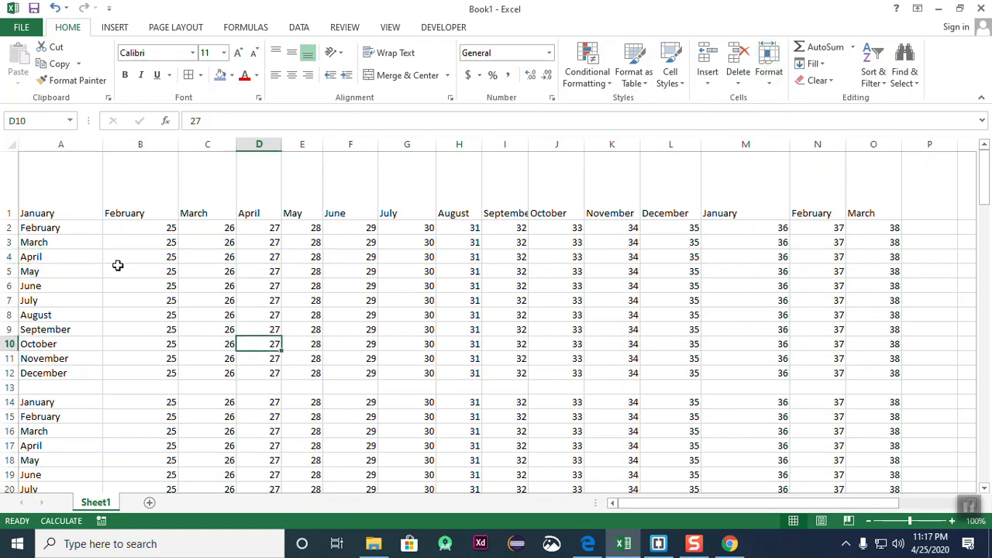
- Inspect the month headings and find the September heading in I1 cut off
{"action": "left_click", "coordinate": [9, 186]}
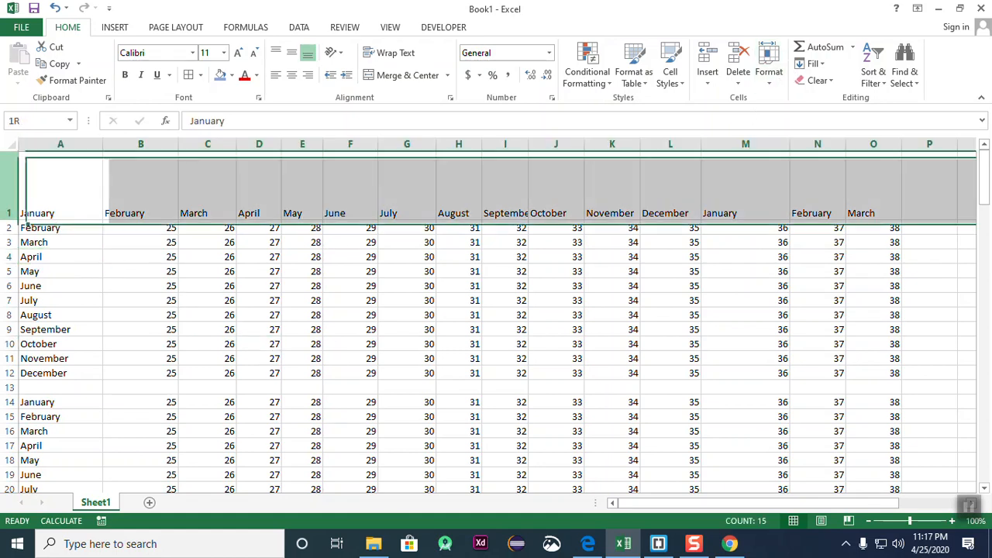
{"action": "left_click", "coordinate": [160, 144]}
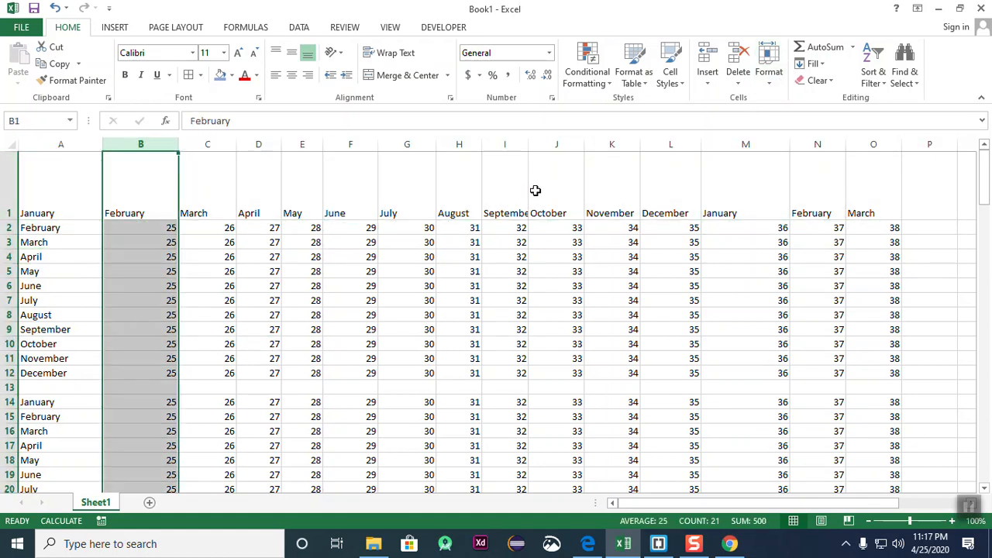
{"action": "left_click", "coordinate": [505, 144]}
{"action": "left_click", "coordinate": [534, 240]}
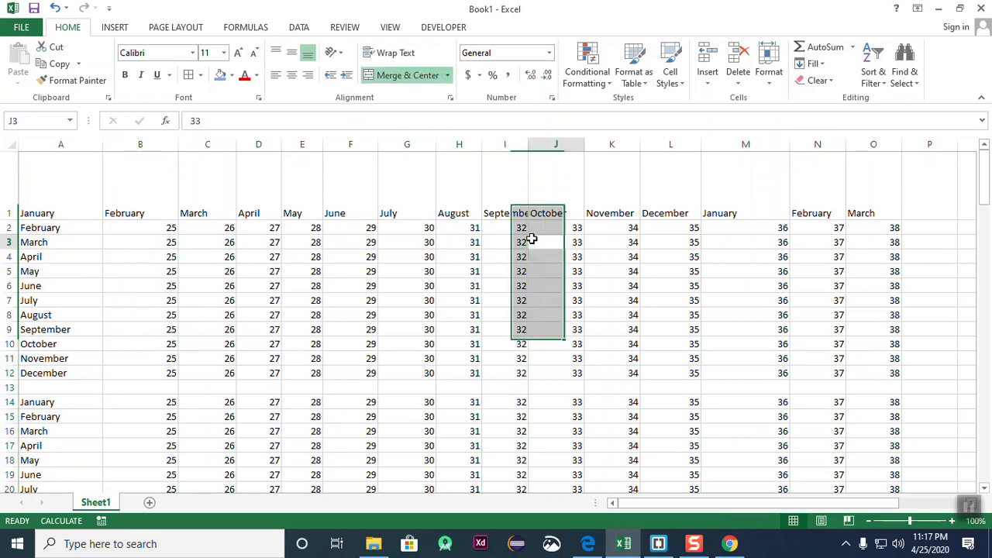
{"action": "left_click", "coordinate": [505, 142]}
{"action": "left_click", "coordinate": [545, 232]}
{"action": "left_click", "coordinate": [500, 210]}
{"action": "left_click", "coordinate": [567, 247]}
{"action": "left_click", "coordinate": [508, 214]}
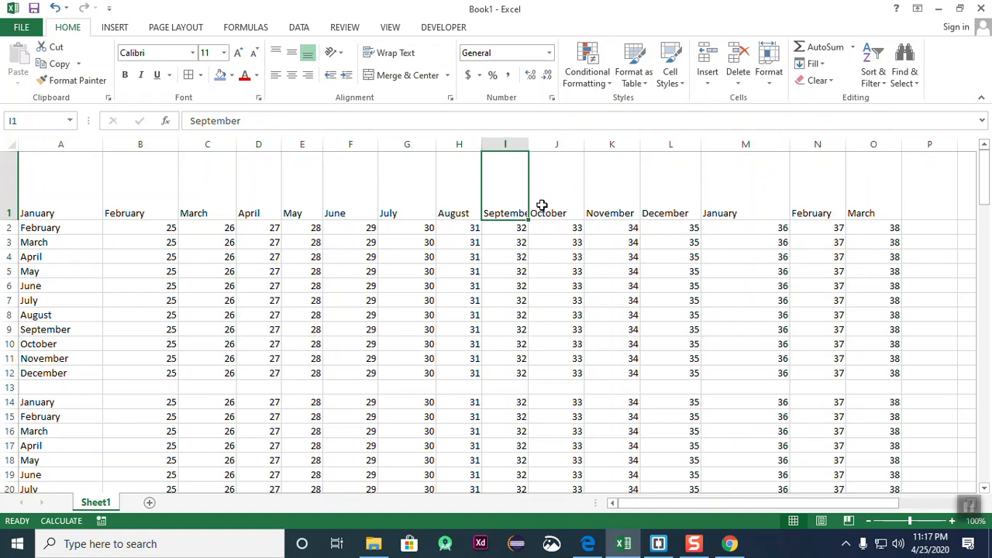
- Drag column I's right border wider so the September heading has more room
{"action": "left_click", "coordinate": [543, 255]}
{"action": "left_click", "coordinate": [517, 140]}
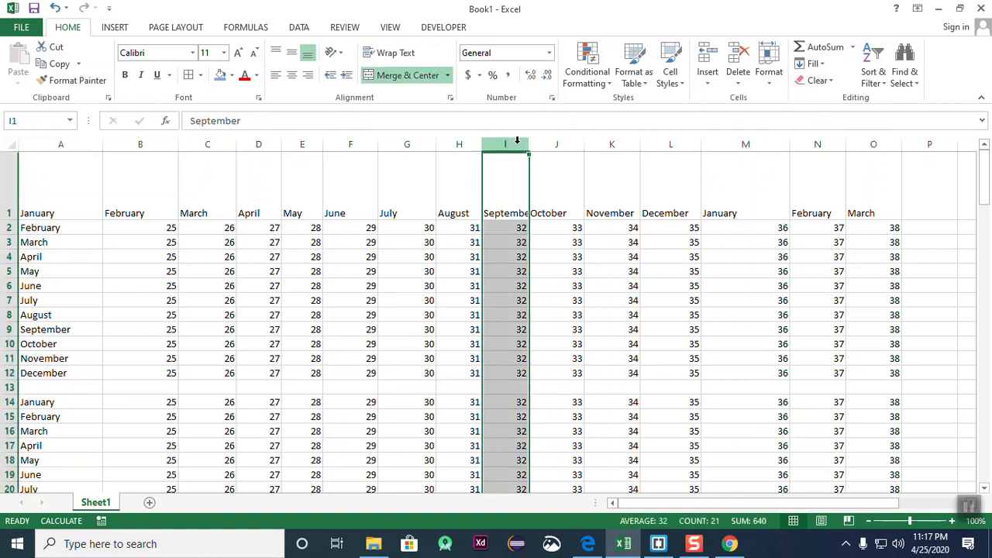
{"action": "left_click_drag", "start_coordinate": [528, 144], "coordinate": [552, 144]}
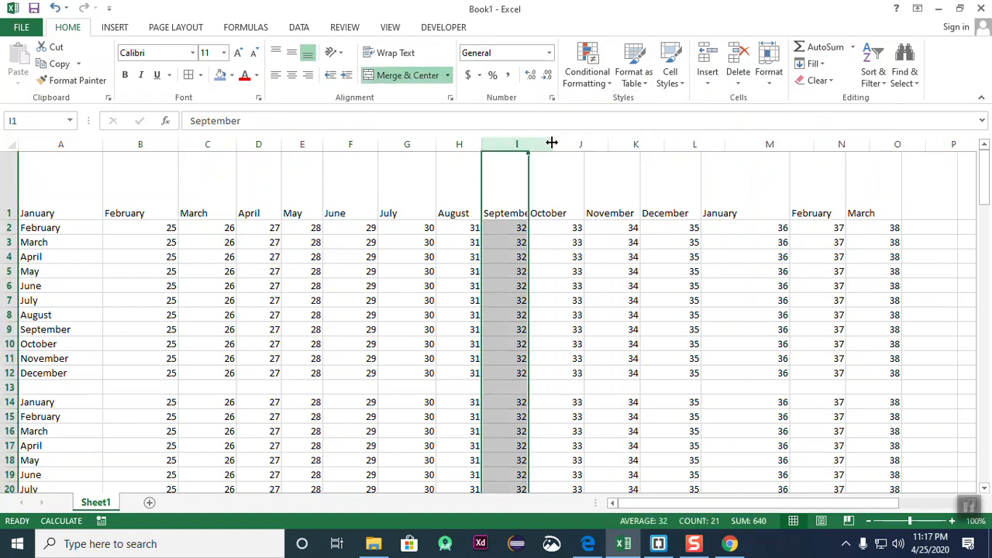
{"action": "left_click", "coordinate": [583, 215]}
{"action": "left_click", "coordinate": [520, 206]}
{"action": "left_click", "coordinate": [537, 257]}
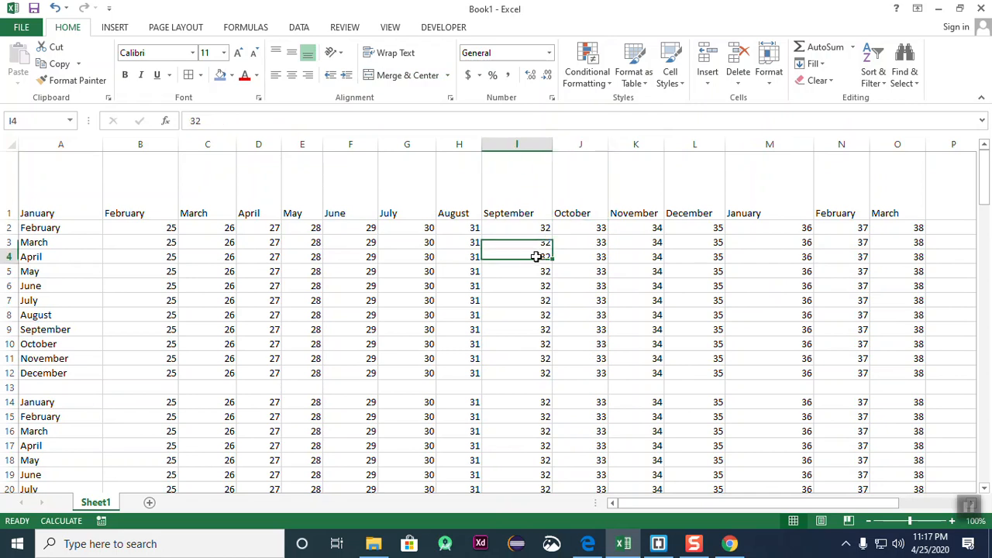
{"action": "left_click", "coordinate": [515, 146]}
{"action": "left_click", "coordinate": [563, 157]}
{"action": "left_click", "coordinate": [516, 145]}
- Narrow column I, then double-click its border to auto-fit it to September
{"action": "left_click_drag", "start_coordinate": [552, 144], "coordinate": [502, 149]}
{"action": "left_click", "coordinate": [588, 218]}
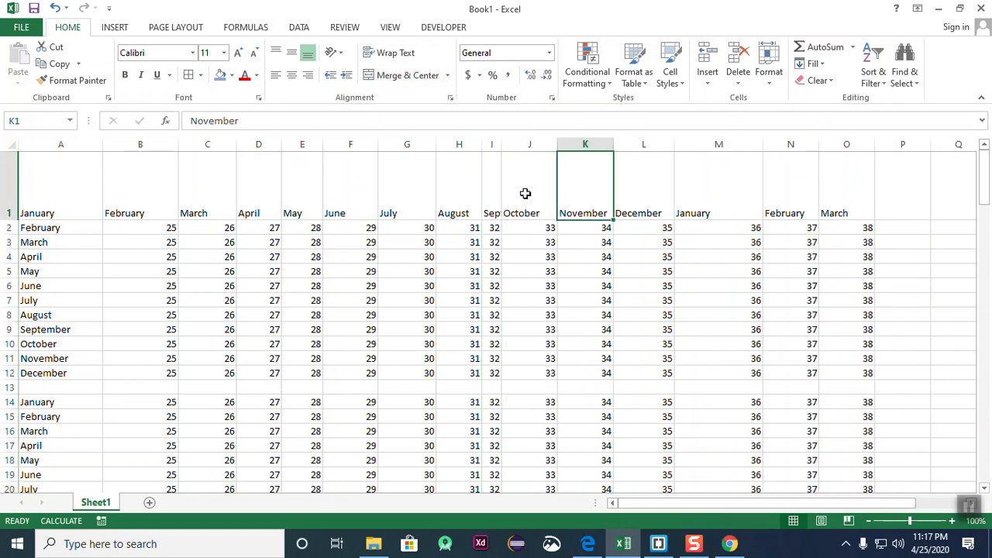
{"action": "double_click", "coordinate": [501, 145]}
{"action": "left_click", "coordinate": [571, 227]}
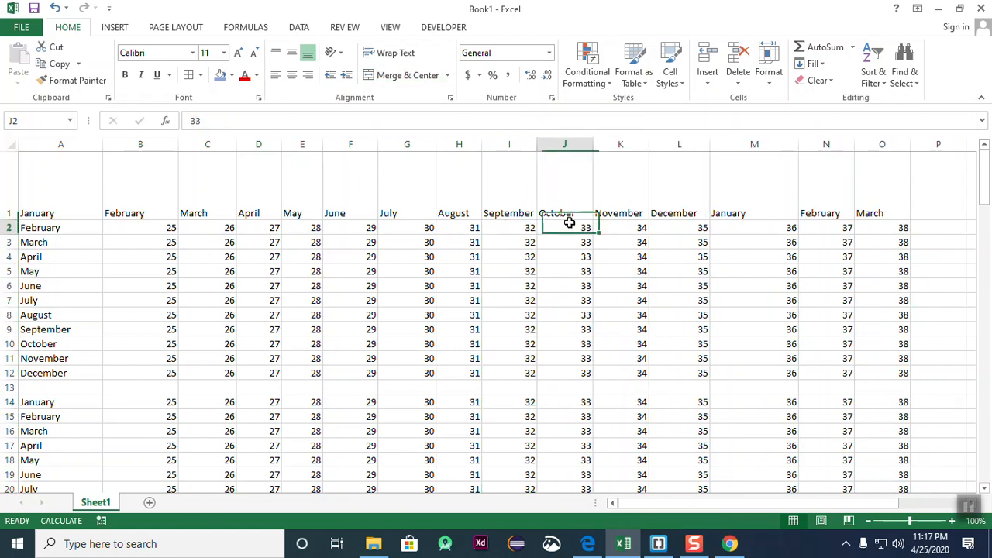
{"action": "left_click", "coordinate": [508, 145]}
{"action": "left_click", "coordinate": [579, 193]}
{"action": "left_click", "coordinate": [516, 145]}
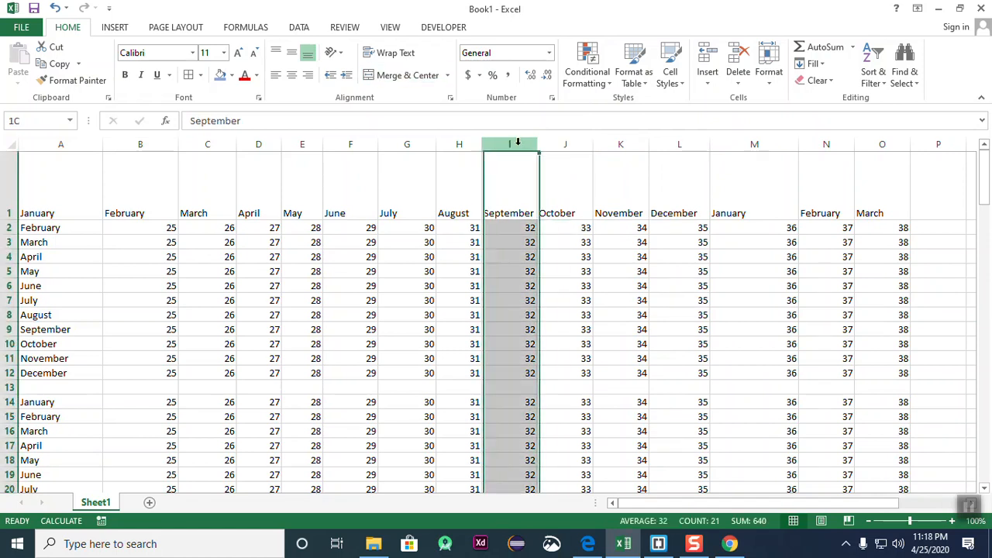
{"action": "left_click", "coordinate": [596, 198]}
{"action": "left_click", "coordinate": [516, 145]}
{"action": "left_click", "coordinate": [620, 241]}
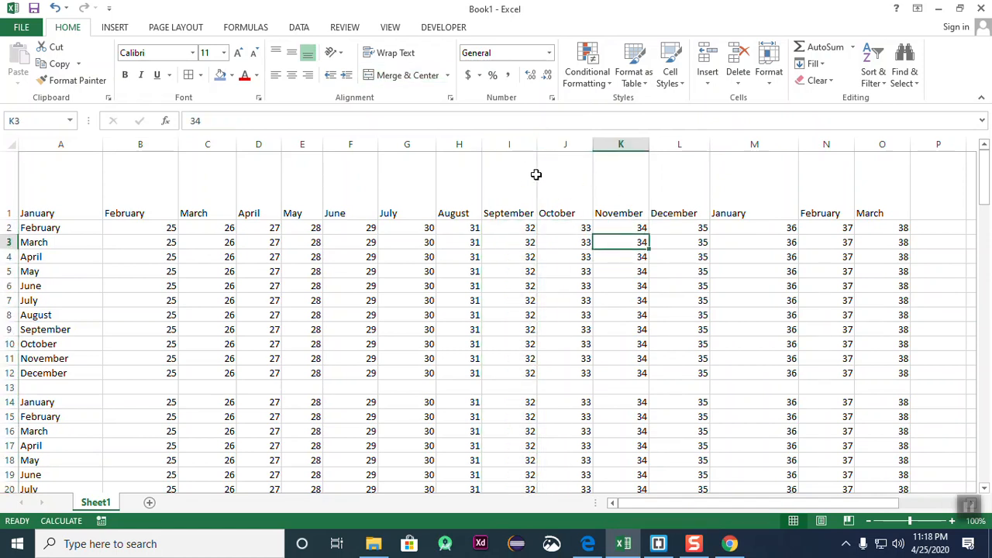
{"action": "left_click", "coordinate": [515, 145]}
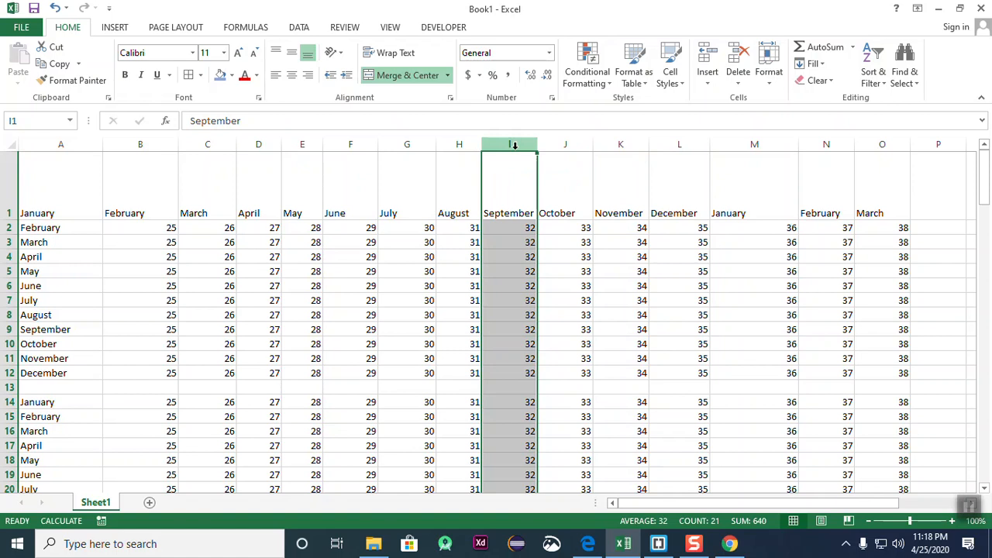
{"action": "left_click", "coordinate": [630, 255]}
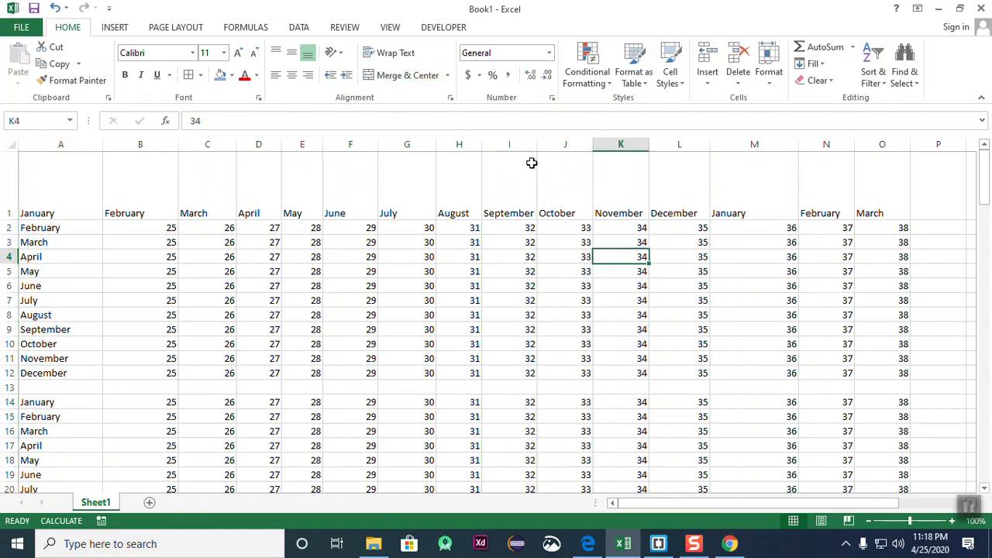
{"action": "left_click", "coordinate": [516, 143]}
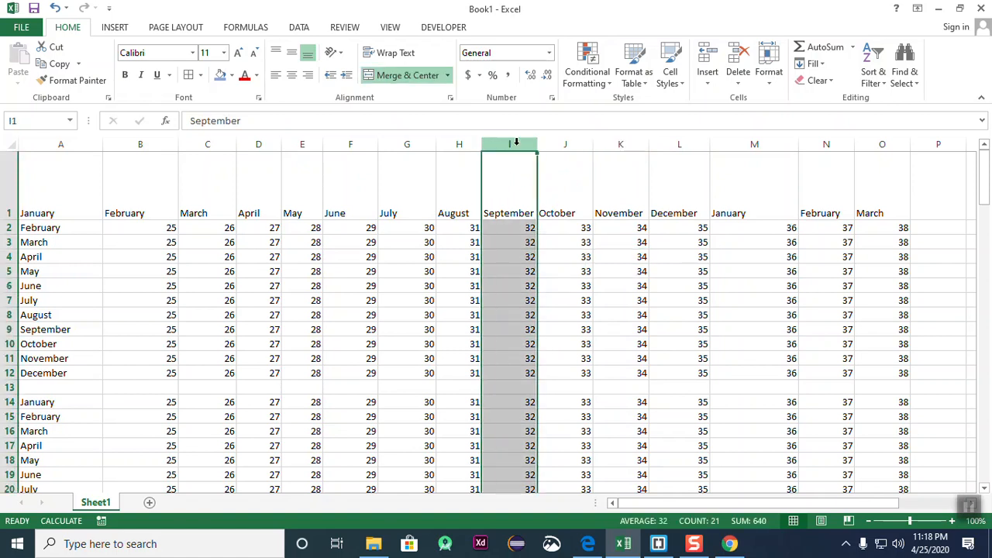
- Open Format > Column Width for column I, cancel it, and readjust the width to fit September
{"action": "left_click", "coordinate": [769, 70]}
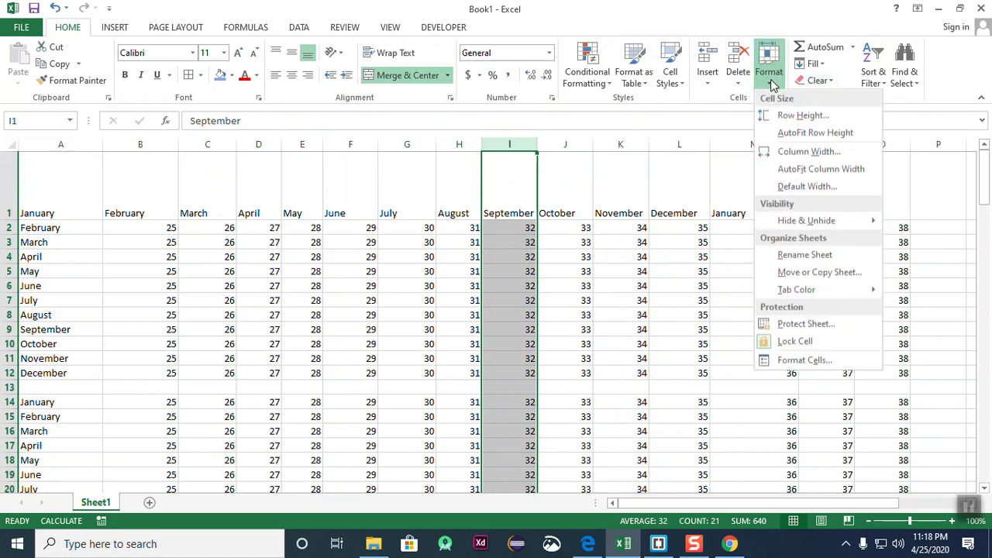
{"action": "left_click", "coordinate": [808, 152]}
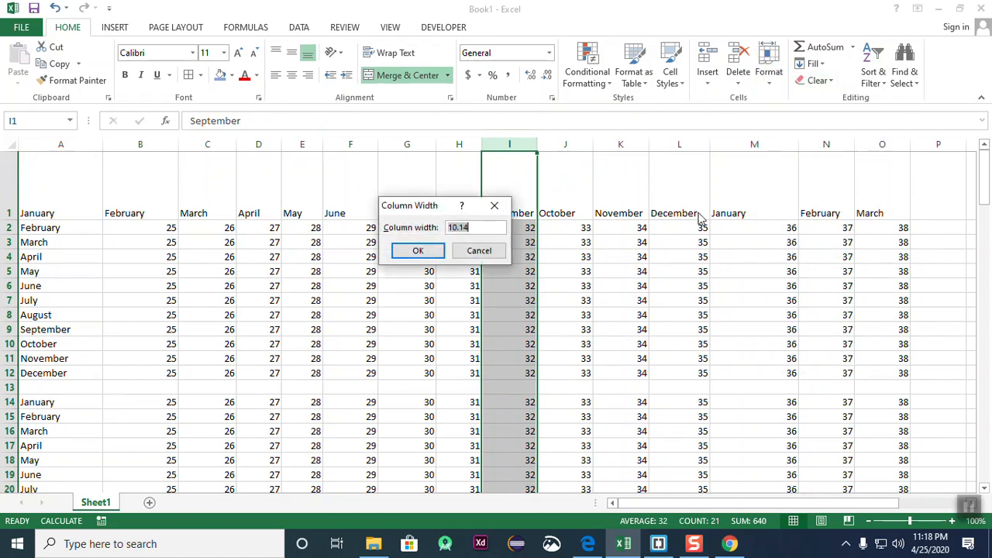
{"action": "left_click", "coordinate": [479, 251]}
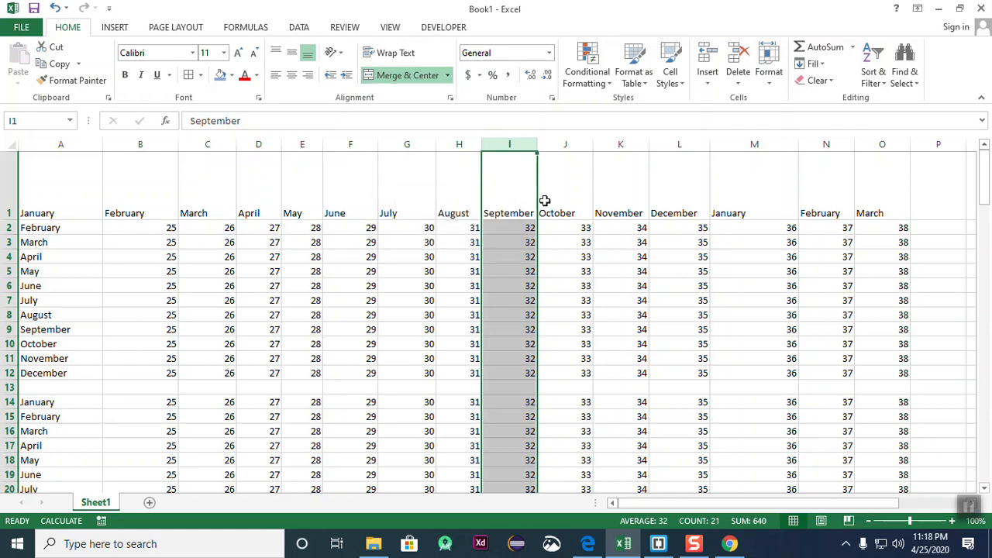
{"action": "mouse_move", "coordinate": [537, 145]}
{"action": "left_mouse_down"}
{"action": "mouse_move", "coordinate": [667, 144]}
{"action": "mouse_move", "coordinate": [533, 145]}
{"action": "mouse_move", "coordinate": [549, 145]}
{"action": "left_mouse_up"}
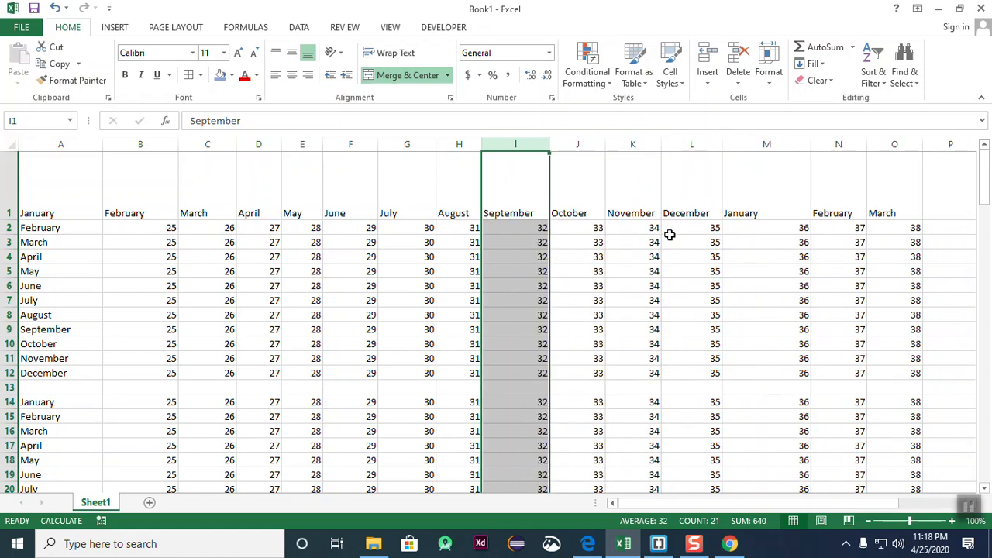
{"action": "left_click", "coordinate": [668, 240]}
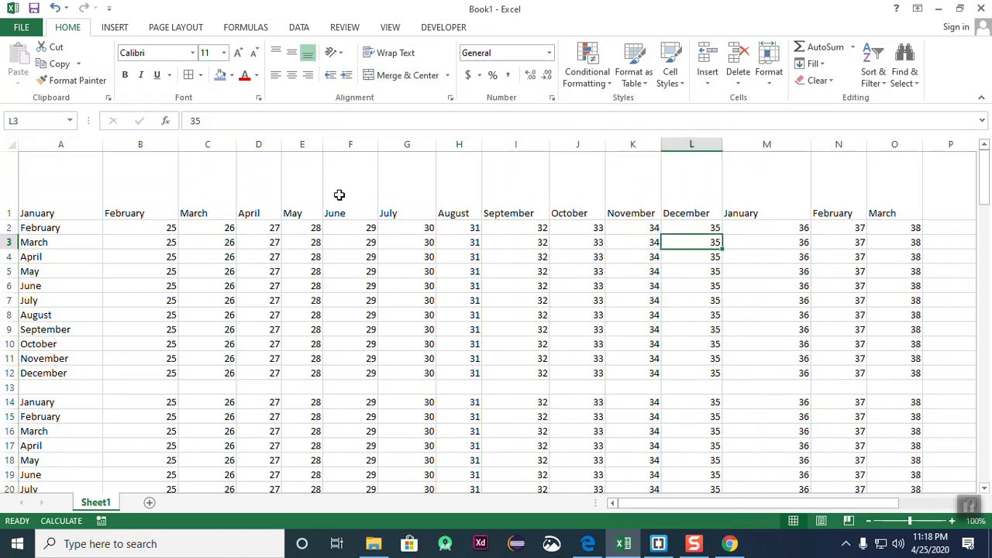
- Look through the cell styles and Format options, closing them without changes
{"action": "left_click", "coordinate": [685, 87]}
{"action": "left_click", "coordinate": [767, 77]}
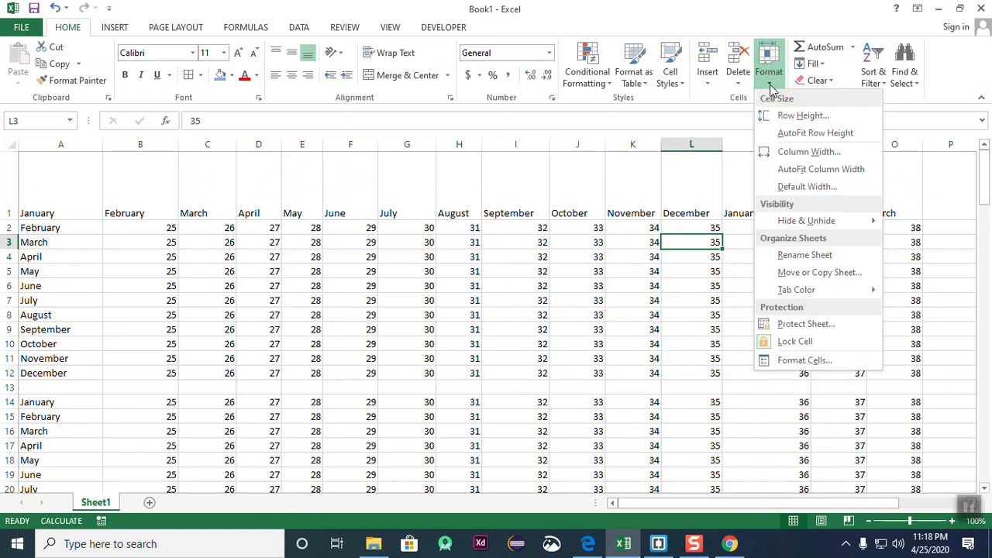
{"action": "mouse_move", "coordinate": [831, 222]}
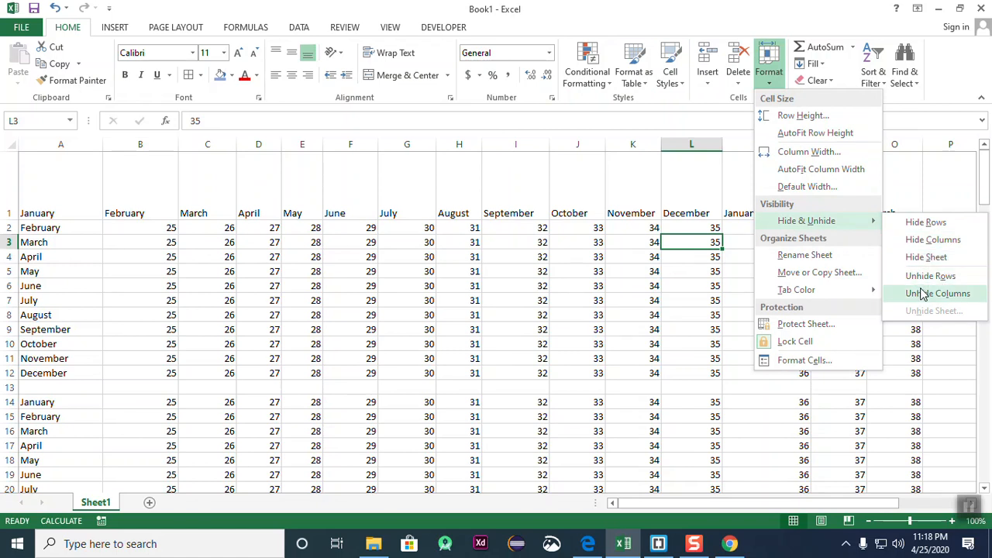
{"action": "left_click", "coordinate": [764, 394]}
- Select the March-to-July columns C through G of the month grid
{"action": "left_click", "coordinate": [147, 315]}
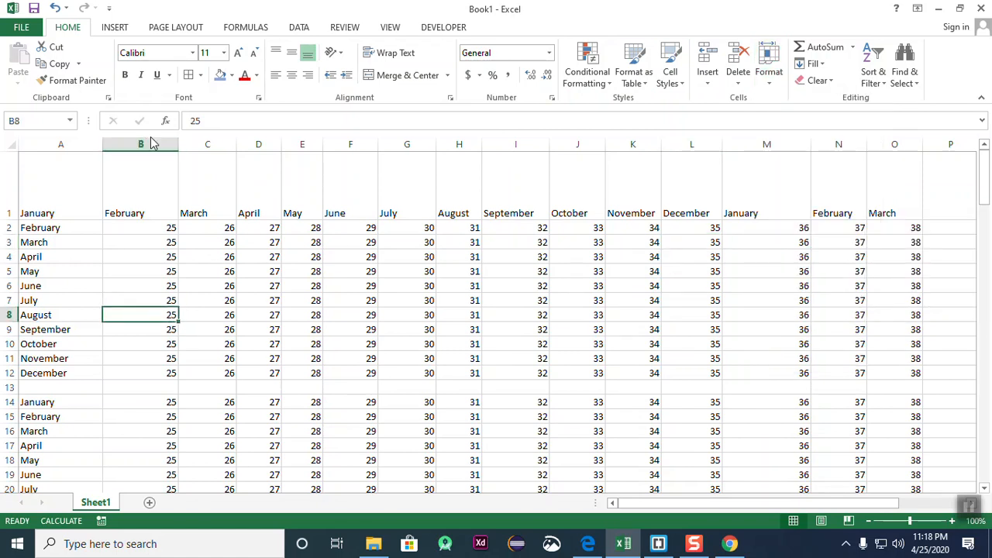
{"action": "left_click_drag", "start_coordinate": [146, 144], "coordinate": [445, 185]}
{"action": "left_click", "coordinate": [554, 298]}
{"action": "left_click_drag", "start_coordinate": [208, 144], "coordinate": [514, 242]}
{"action": "left_click", "coordinate": [632, 271]}
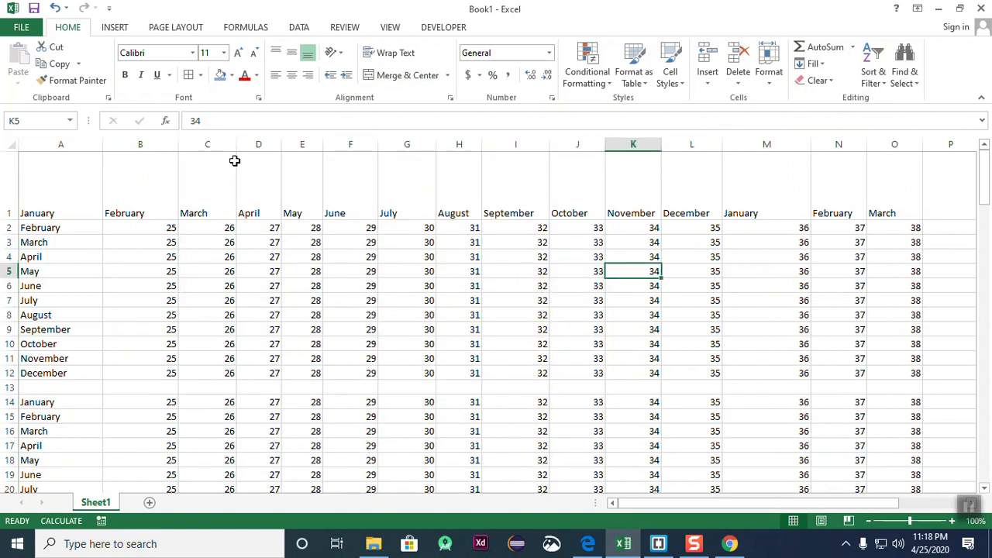
{"action": "left_click_drag", "start_coordinate": [217, 146], "coordinate": [498, 272]}
{"action": "left_click", "coordinate": [632, 314]}
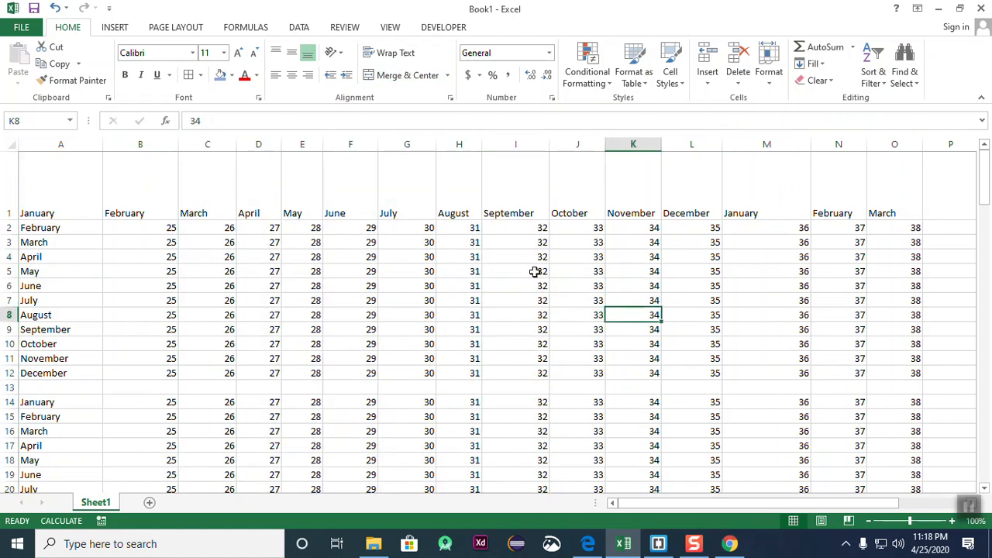
{"action": "left_click_drag", "start_coordinate": [208, 144], "coordinate": [471, 258]}
{"action": "left_click", "coordinate": [632, 285]}
{"action": "left_click_drag", "start_coordinate": [199, 148], "coordinate": [494, 259]}
{"action": "left_click", "coordinate": [613, 316]}
{"action": "left_click_drag", "start_coordinate": [228, 143], "coordinate": [454, 245]}
{"action": "left_click", "coordinate": [577, 271]}
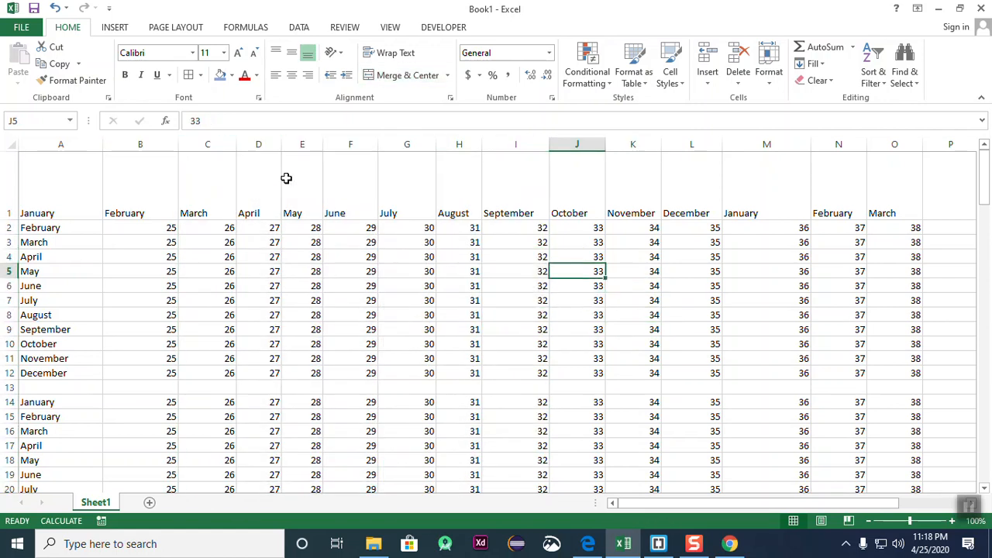
{"action": "left_click_drag", "start_coordinate": [206, 144], "coordinate": [436, 261]}
{"action": "left_click", "coordinate": [594, 287]}
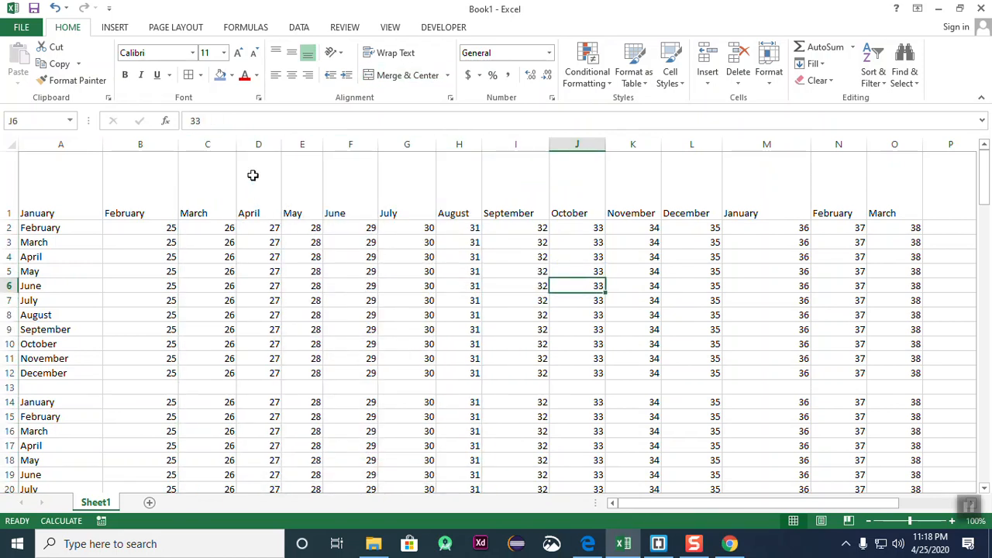
{"action": "left_click", "coordinate": [287, 268]}
{"action": "left_click_drag", "start_coordinate": [206, 143], "coordinate": [394, 257]}
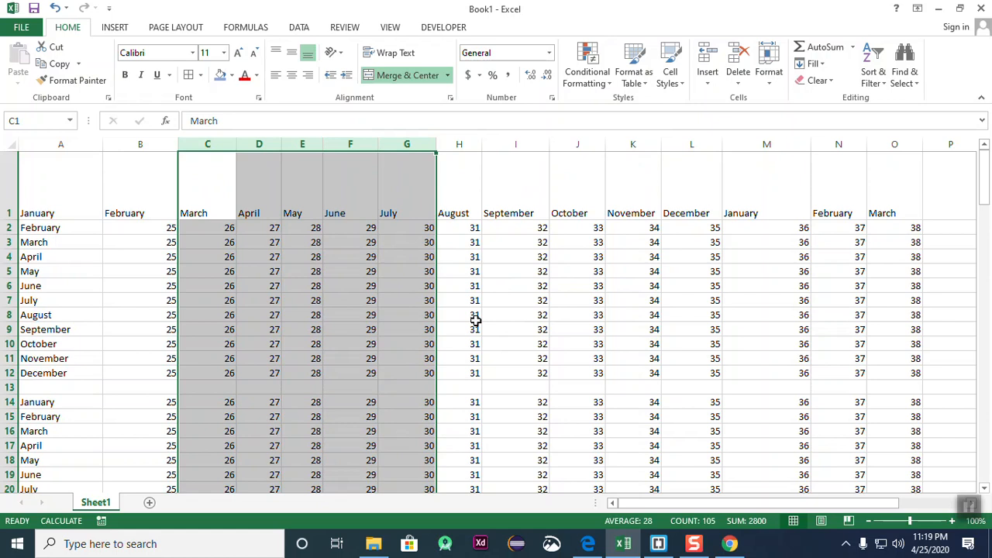
- Hide the selected columns C through G, March to July
{"action": "left_click", "coordinate": [770, 85]}
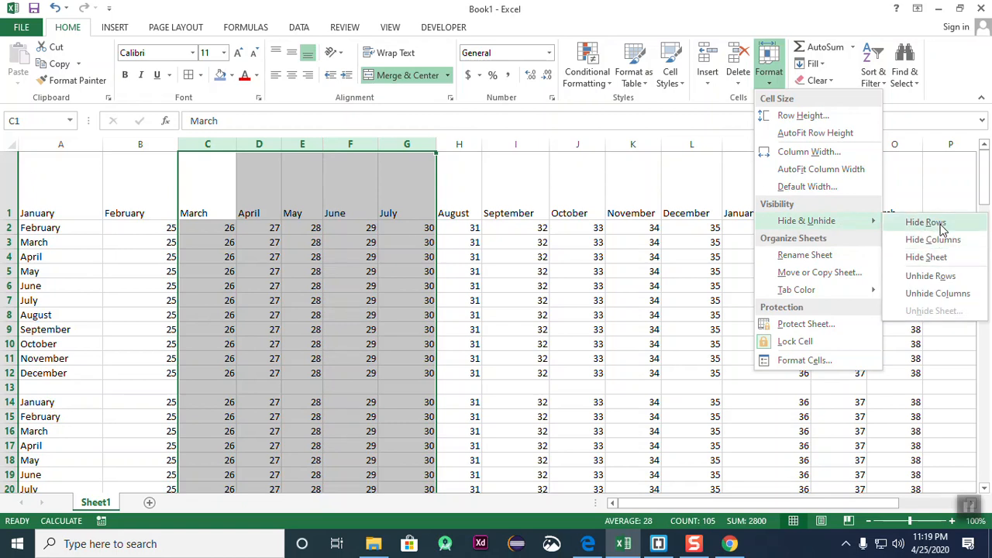
{"action": "left_click", "coordinate": [934, 240]}
{"action": "left_click", "coordinate": [577, 285]}
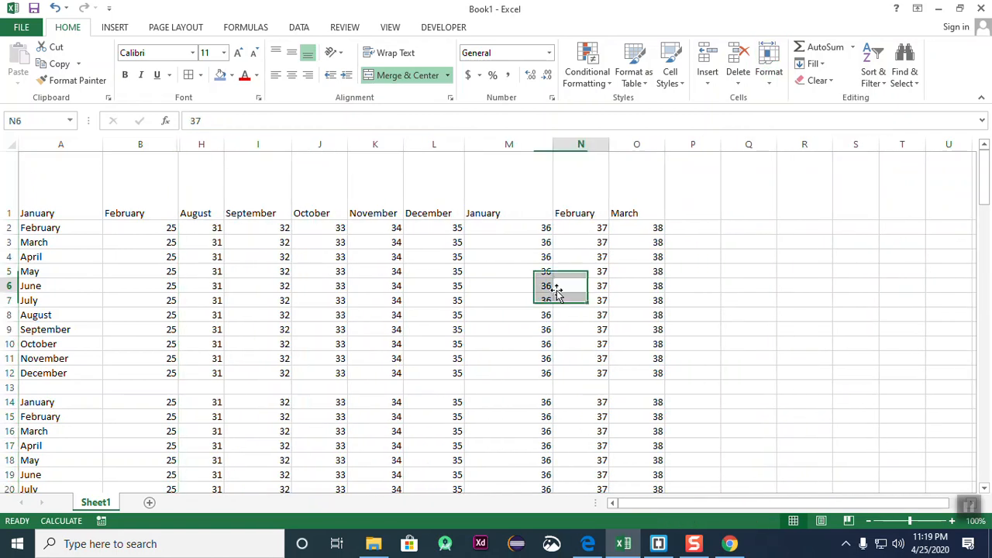
- Select B1 through H1, spanning the hidden March–July columns
{"action": "left_click", "coordinate": [123, 190]}
{"action": "left_click", "coordinate": [202, 199]}
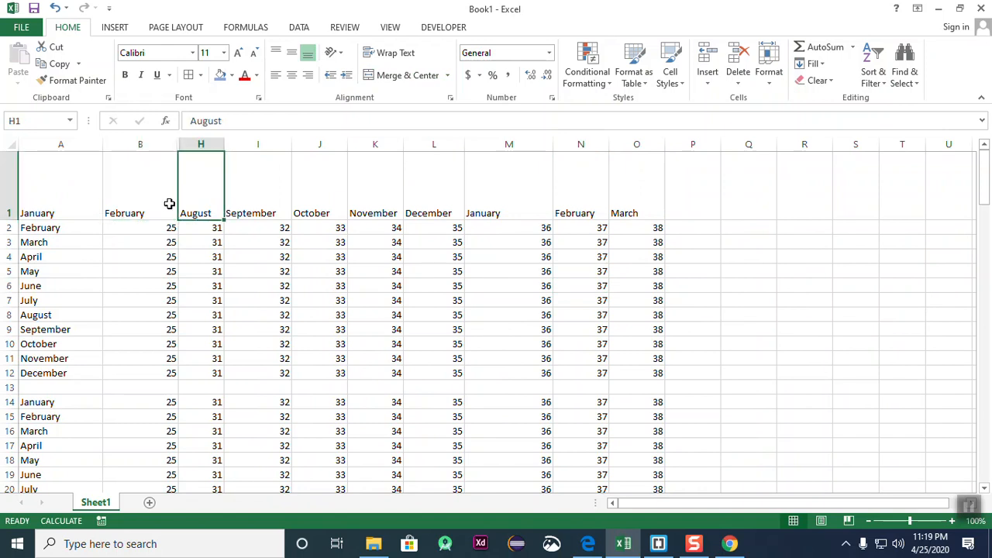
{"action": "left_click", "coordinate": [129, 198]}
{"action": "left_click", "coordinate": [199, 203]}
{"action": "left_click", "coordinate": [137, 201]}
{"action": "left_click", "coordinate": [199, 203]}
{"action": "left_click", "coordinate": [155, 199]}
{"action": "left_click", "coordinate": [186, 194]}
{"action": "left_click", "coordinate": [160, 199]}
{"action": "left_click", "coordinate": [214, 213]}
{"action": "left_click", "coordinate": [125, 184]}
{"action": "left_click", "coordinate": [232, 212]}
{"action": "left_click_drag", "start_coordinate": [141, 193], "coordinate": [203, 184]}
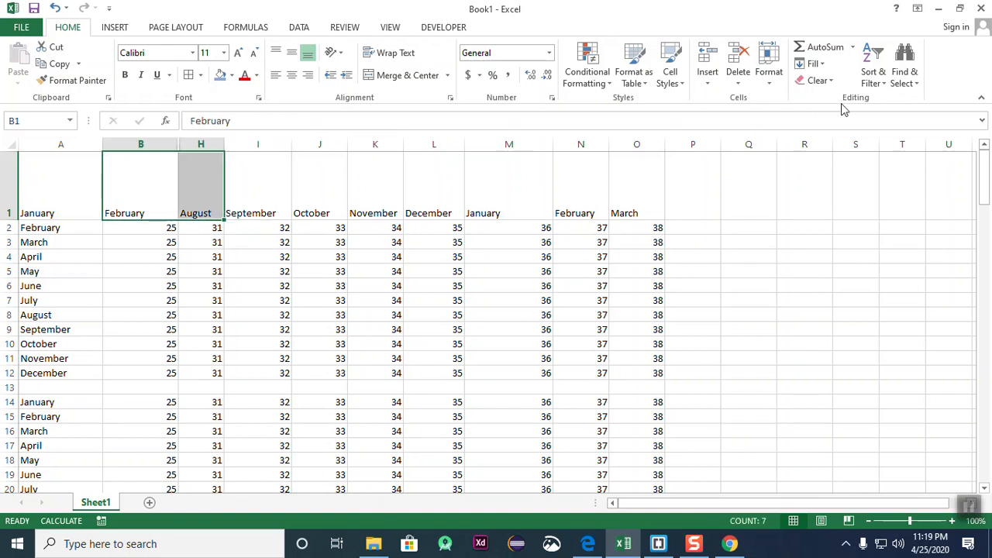
- Unhide columns C through G so March to July show again
{"action": "left_click", "coordinate": [768, 72]}
{"action": "mouse_move", "coordinate": [822, 224]}
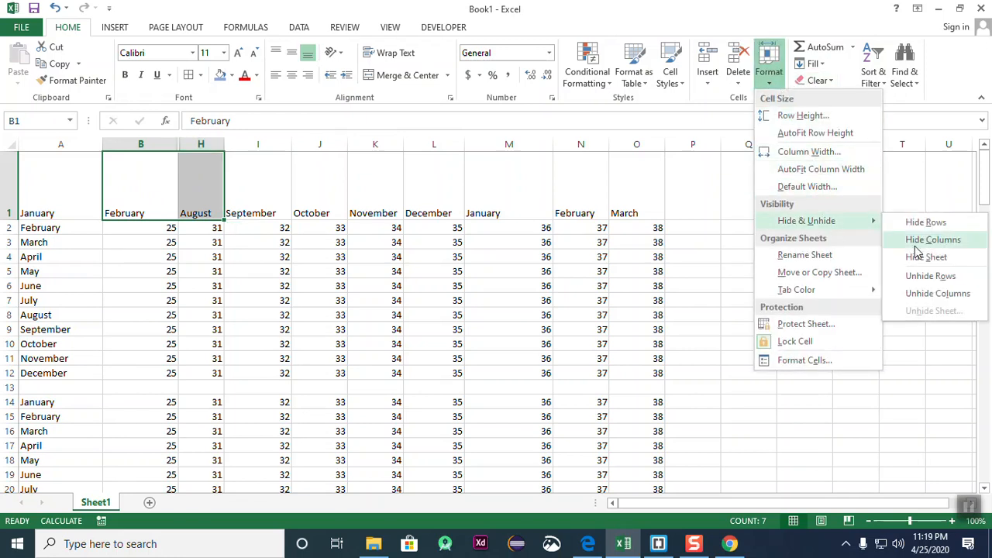
{"action": "left_click", "coordinate": [961, 294]}
{"action": "left_click", "coordinate": [667, 245]}
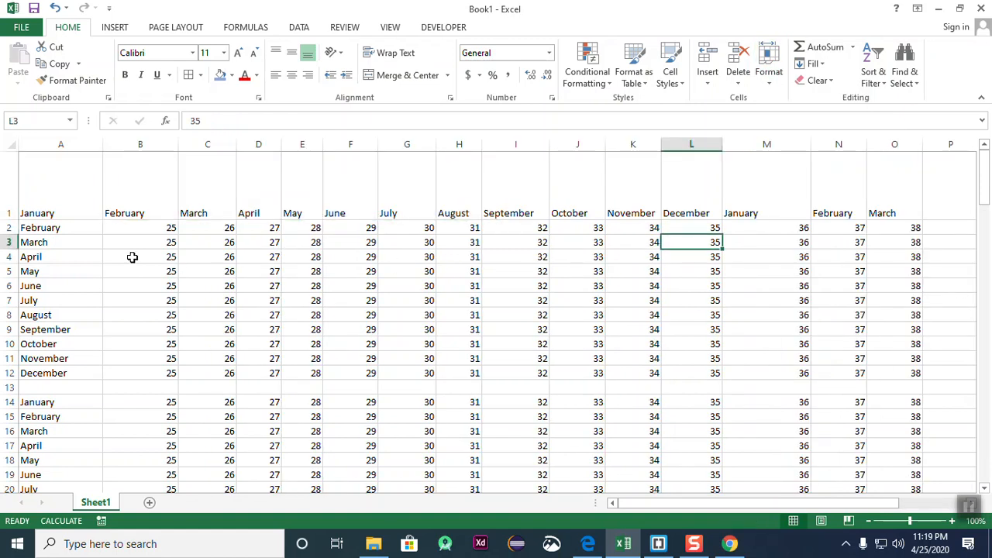
- Select the restored March-to-July headers C1:G1
{"action": "left_click", "coordinate": [195, 200]}
{"action": "left_click", "coordinate": [288, 192]}
{"action": "left_click", "coordinate": [212, 193]}
{"action": "left_click", "coordinate": [252, 192]}
{"action": "left_click", "coordinate": [306, 193]}
{"action": "left_click", "coordinate": [352, 192]}
{"action": "left_click", "coordinate": [409, 189]}
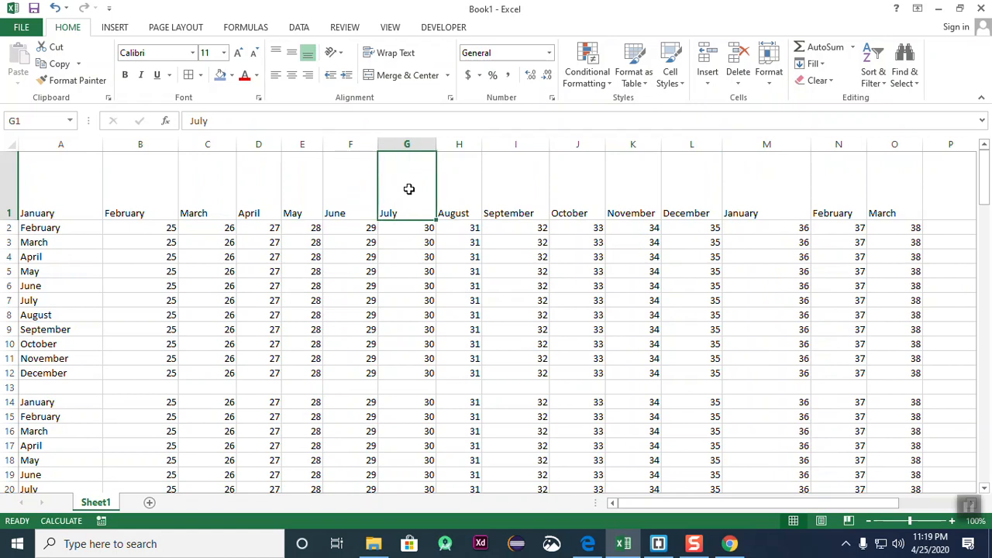
{"action": "left_click_drag", "start_coordinate": [190, 194], "coordinate": [406, 170]}
- Select rows 2 through 13 of the month grid
{"action": "left_click", "coordinate": [418, 240]}
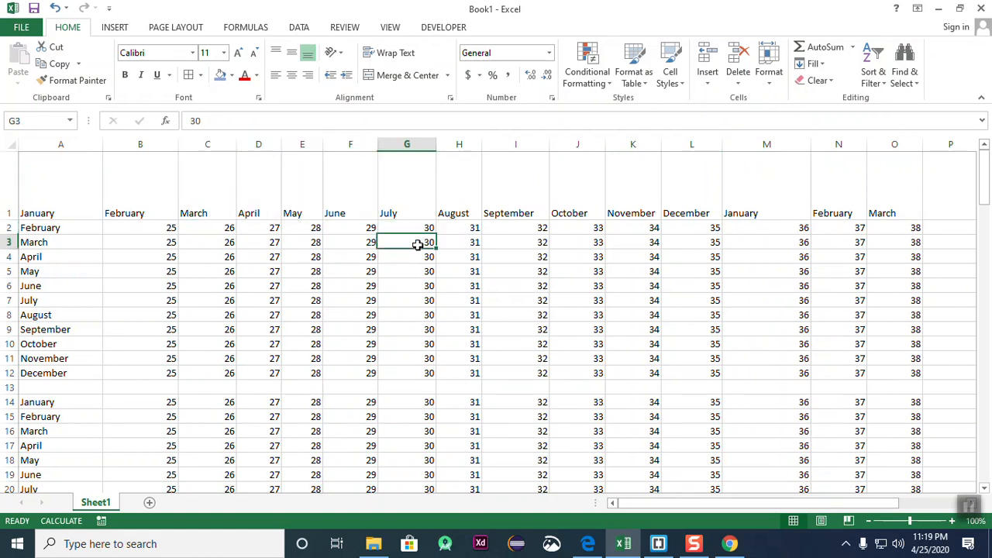
{"action": "left_click", "coordinate": [354, 349]}
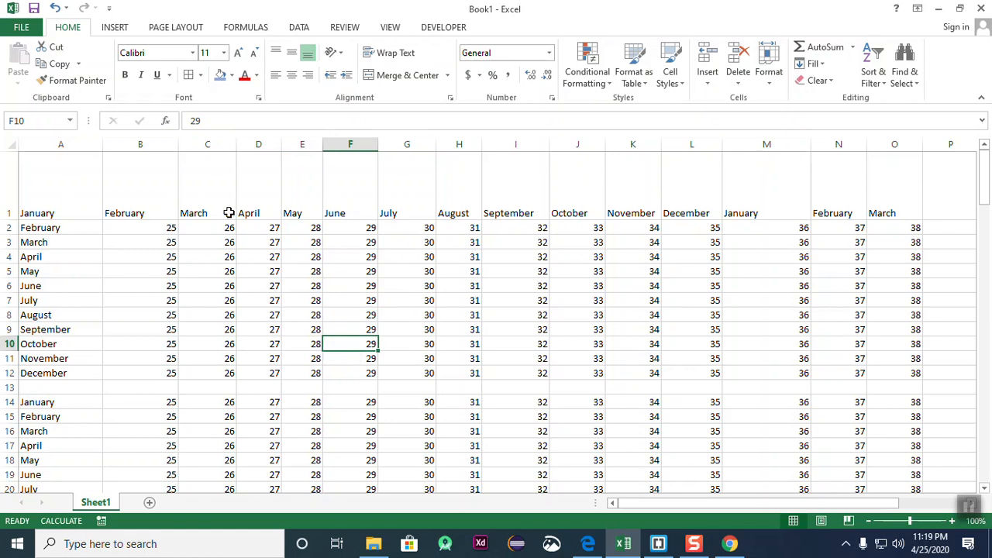
{"action": "left_click", "coordinate": [498, 256]}
{"action": "left_click_drag", "start_coordinate": [194, 184], "coordinate": [363, 301]}
{"action": "left_click", "coordinate": [500, 344]}
{"action": "left_click_drag", "start_coordinate": [54, 227], "coordinate": [49, 376]}
{"action": "left_click", "coordinate": [258, 358]}
{"action": "left_click_drag", "start_coordinate": [10, 227], "coordinate": [9, 388]}
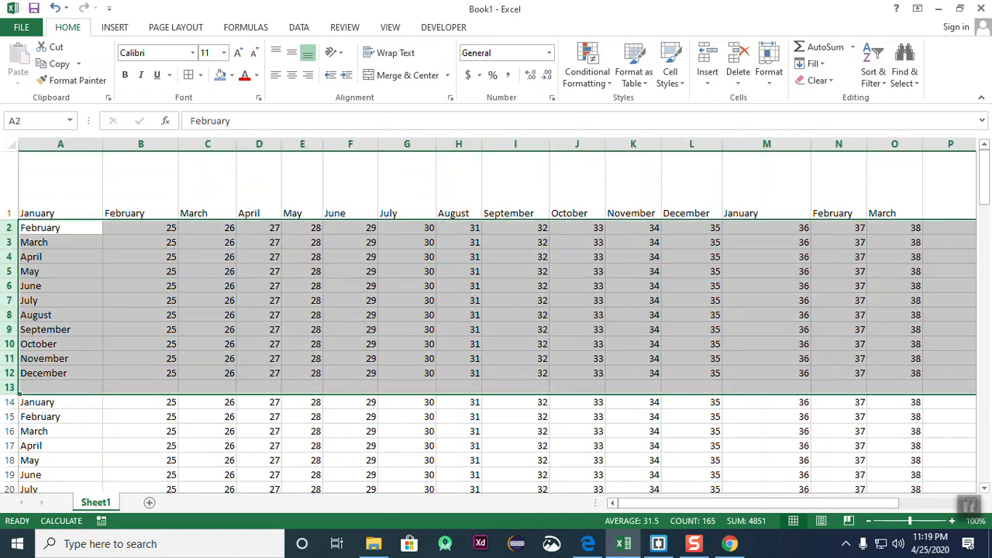
- Hide rows 2 through 13 of the month grid
{"action": "left_click", "coordinate": [769, 73]}
{"action": "mouse_move", "coordinate": [817, 223]}
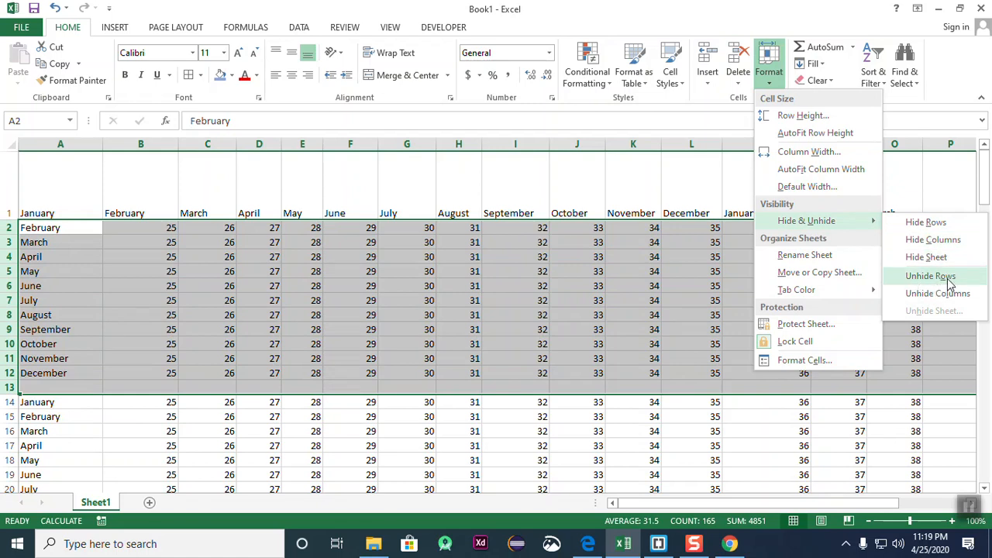
{"action": "left_click", "coordinate": [949, 224]}
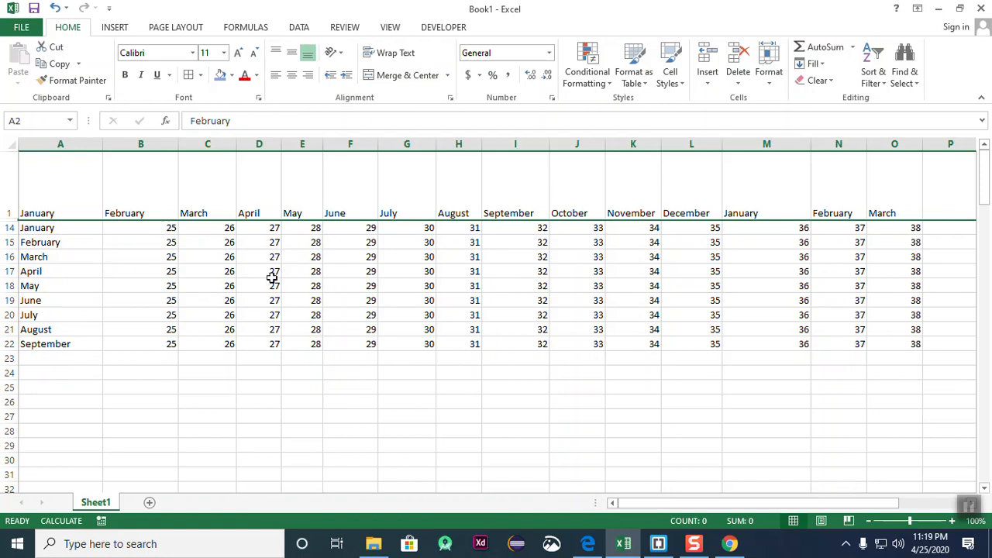
- Select A1:A14 across the hidden rows and unhide rows 2 through 13
{"action": "left_click", "coordinate": [272, 284]}
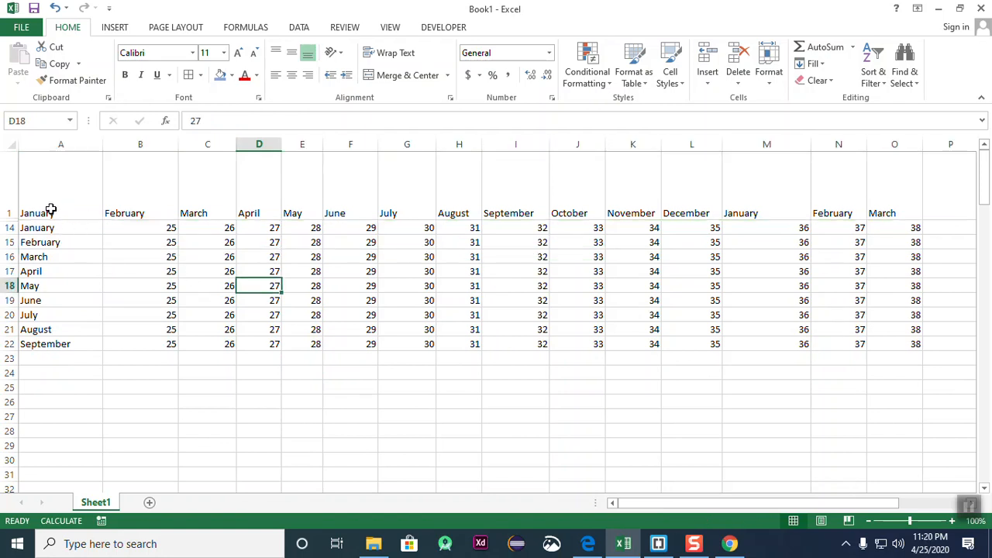
{"action": "left_click_drag", "start_coordinate": [52, 204], "coordinate": [59, 232]}
{"action": "left_click", "coordinate": [117, 299]}
{"action": "left_click", "coordinate": [66, 228]}
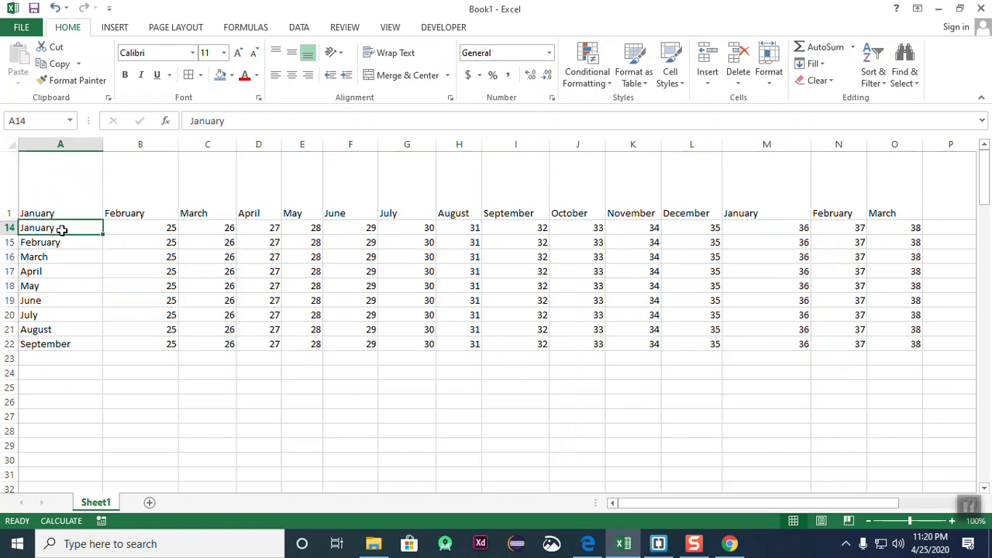
{"action": "left_click", "coordinate": [60, 209]}
{"action": "left_click", "coordinate": [59, 232]}
{"action": "left_click", "coordinate": [73, 271]}
{"action": "left_click_drag", "start_coordinate": [58, 210], "coordinate": [59, 227]}
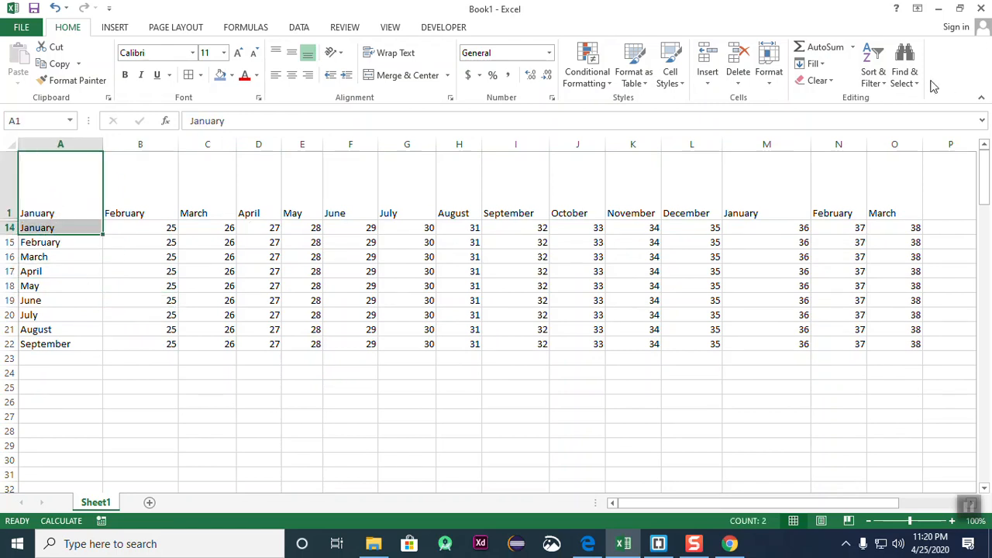
{"action": "left_click", "coordinate": [768, 77]}
{"action": "mouse_move", "coordinate": [836, 221]}
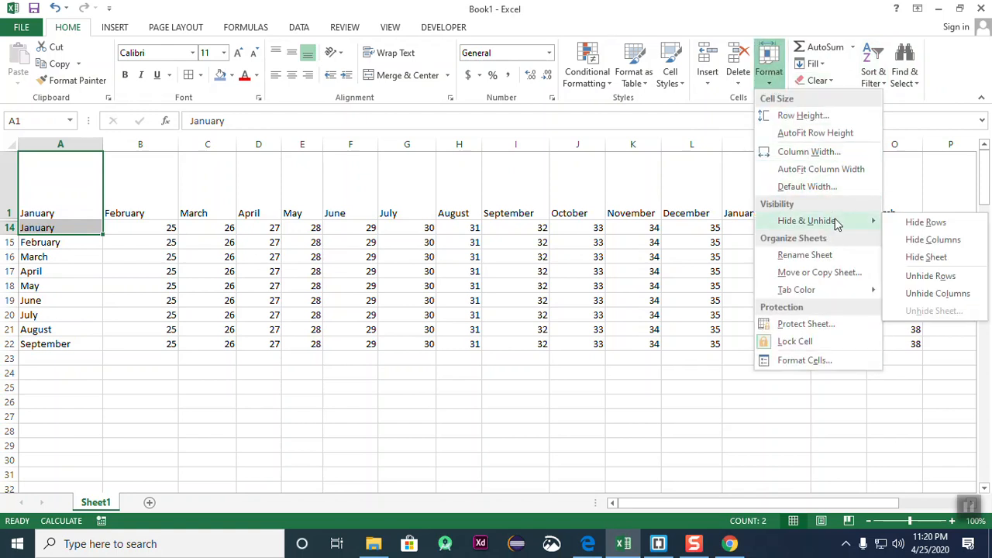
{"action": "left_click", "coordinate": [930, 277]}
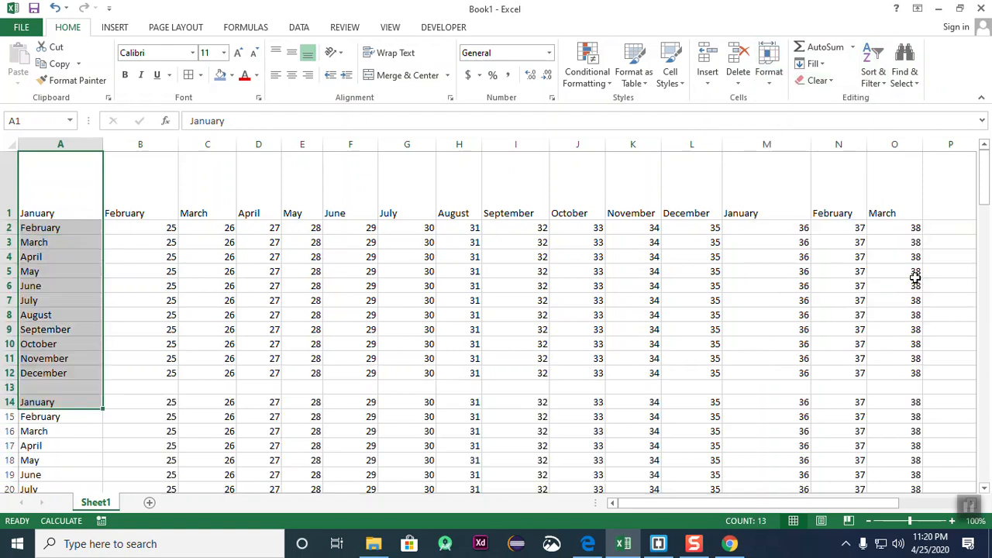
{"action": "left_click", "coordinate": [353, 342]}
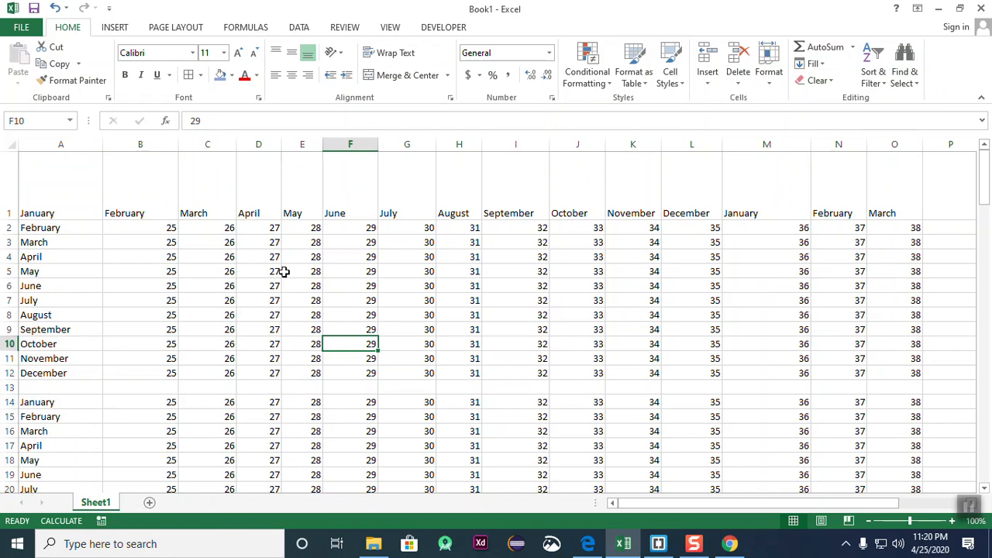
- Add a blank Sheet2 to the workbook and return to Sheet1
{"action": "left_click", "coordinate": [148, 504]}
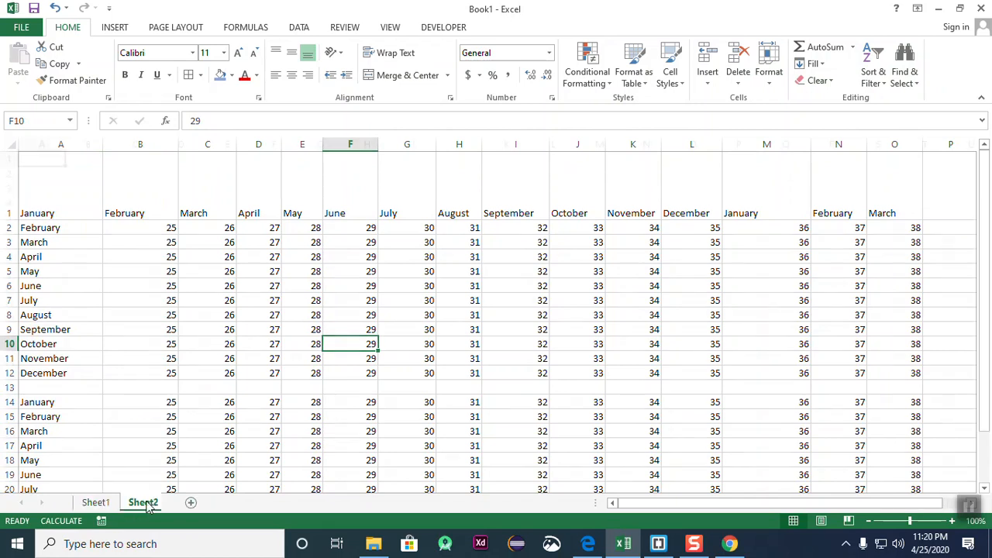
{"action": "left_click", "coordinate": [89, 505]}
{"action": "left_click", "coordinate": [138, 505]}
{"action": "left_click", "coordinate": [99, 508]}
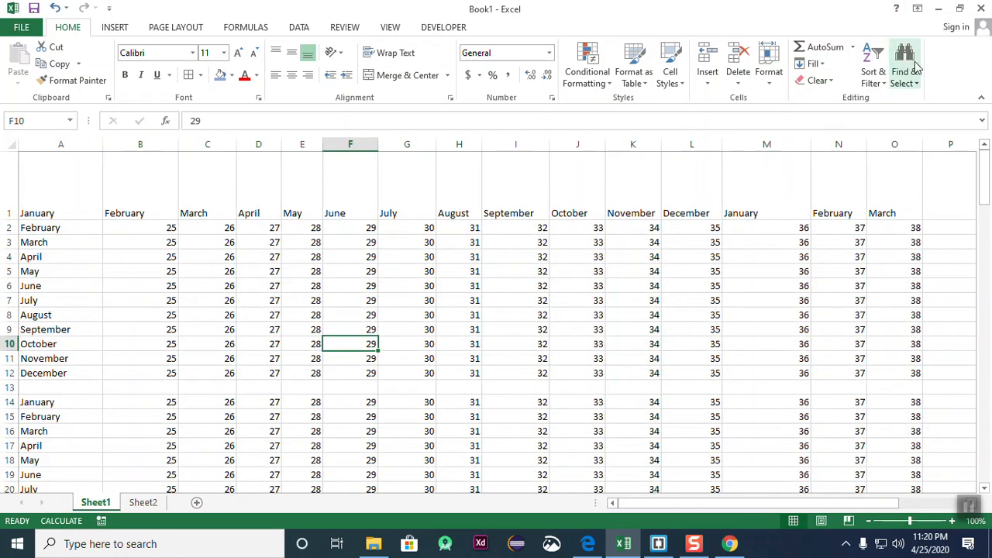
- Hide Sheet1 so only Sheet2 remains visible
{"action": "left_click", "coordinate": [770, 82]}
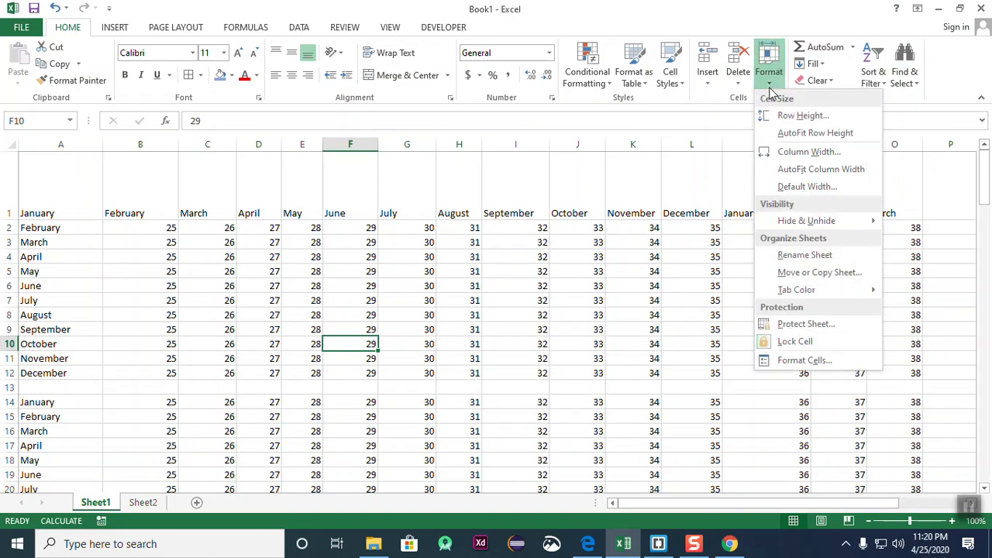
{"action": "mouse_move", "coordinate": [834, 222]}
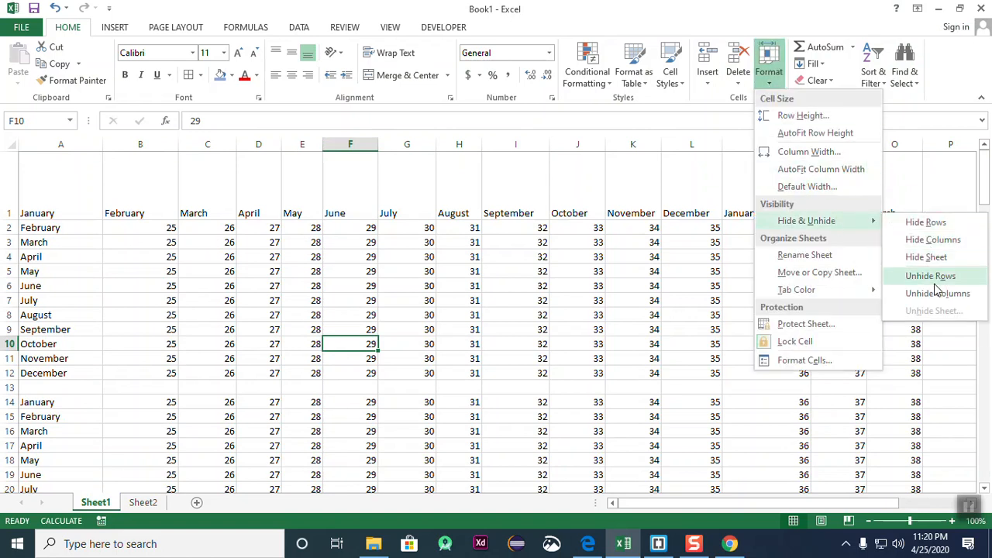
{"action": "left_click", "coordinate": [933, 257]}
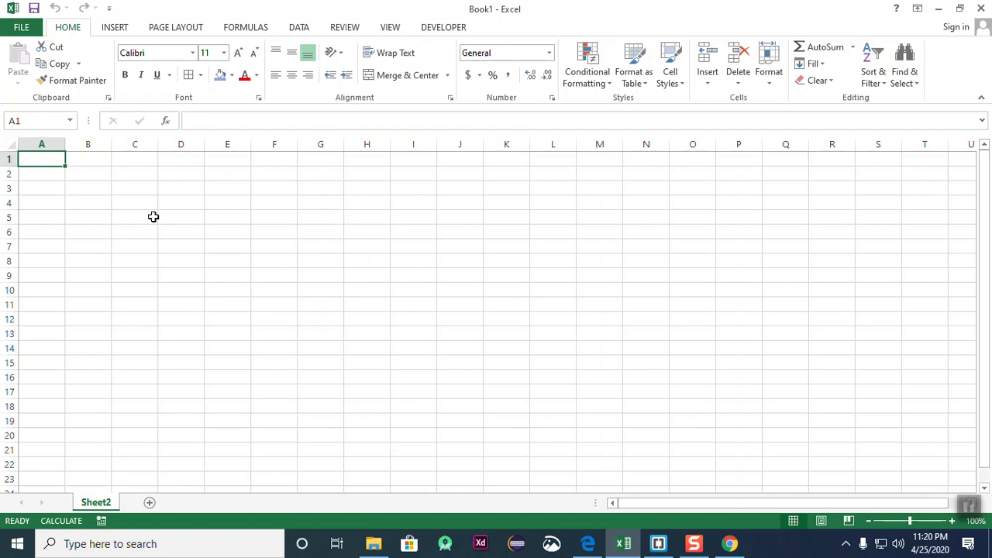
- Unhide Sheet1 so its month grid shows again beside Sheet2
{"action": "left_click", "coordinate": [767, 78]}
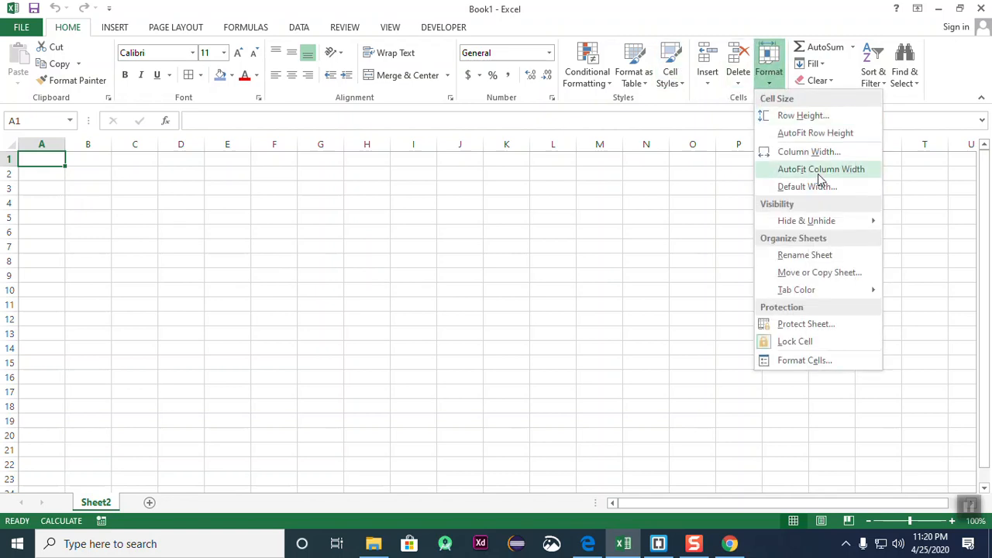
{"action": "mouse_move", "coordinate": [841, 222]}
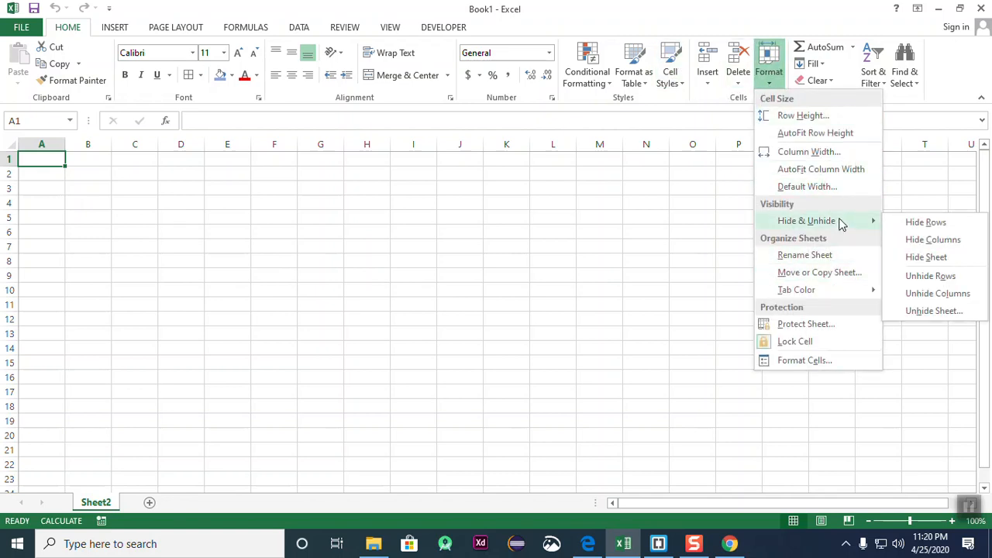
{"action": "left_click", "coordinate": [949, 313]}
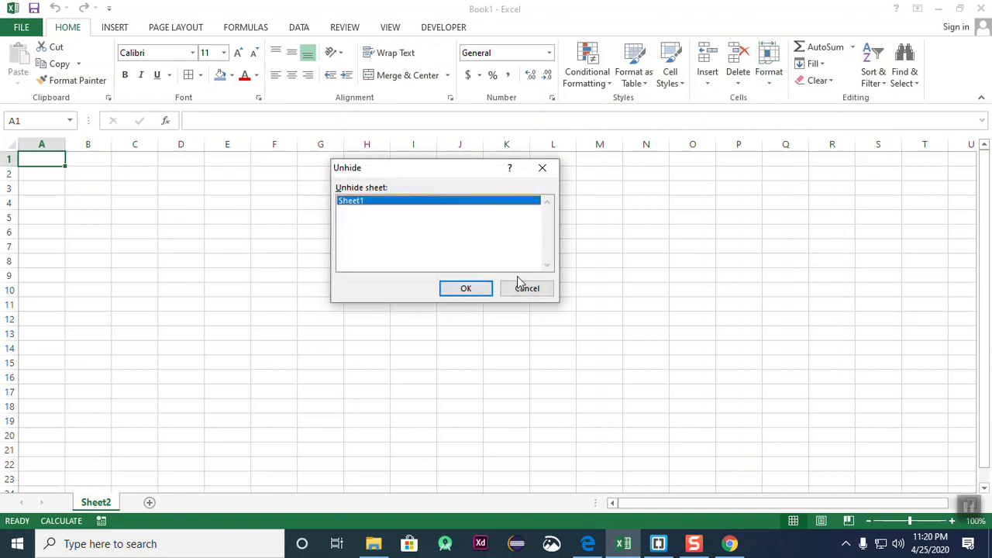
{"action": "left_click", "coordinate": [466, 288]}
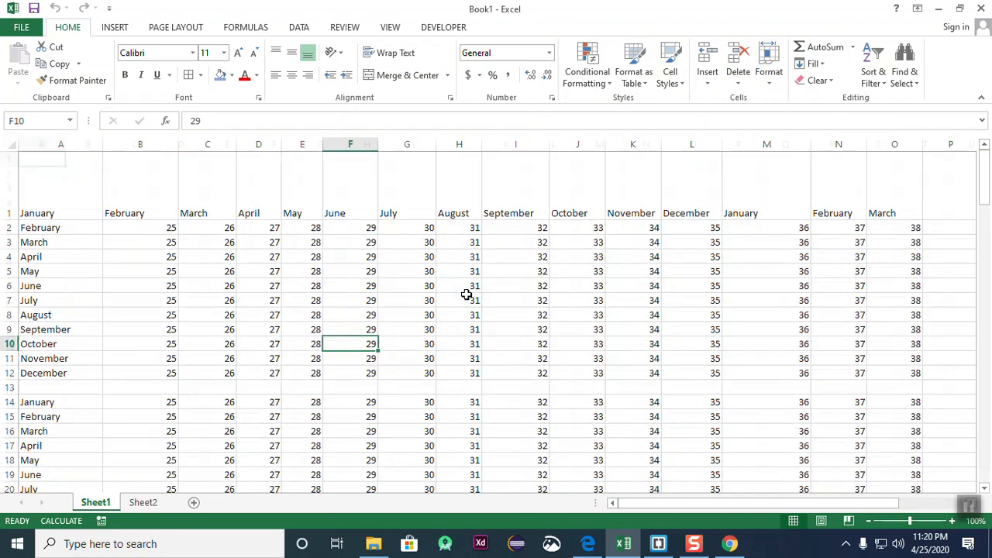
{"action": "left_click", "coordinate": [494, 338]}
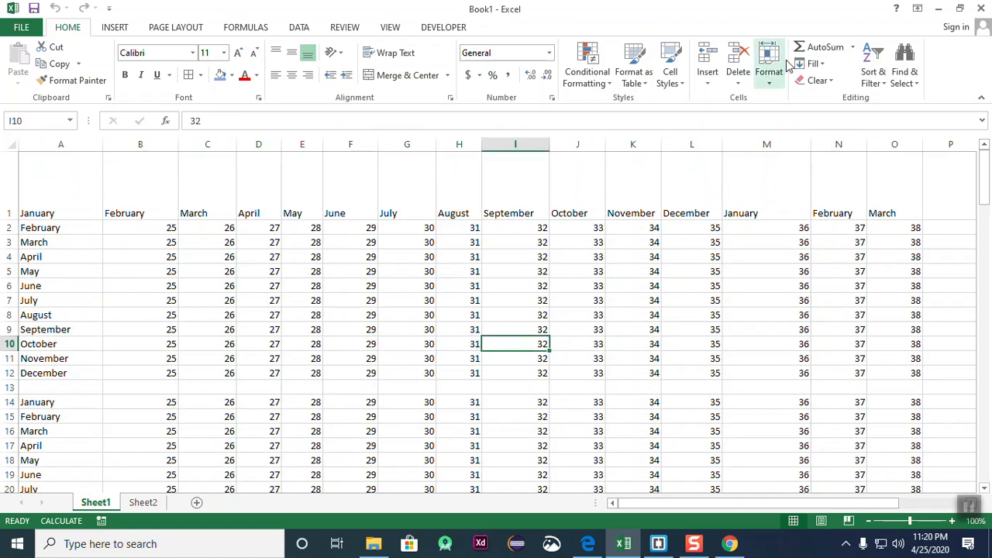
- Open Move or Copy for Sheet1 and confirm it without creating a copy
{"action": "left_click", "coordinate": [768, 78]}
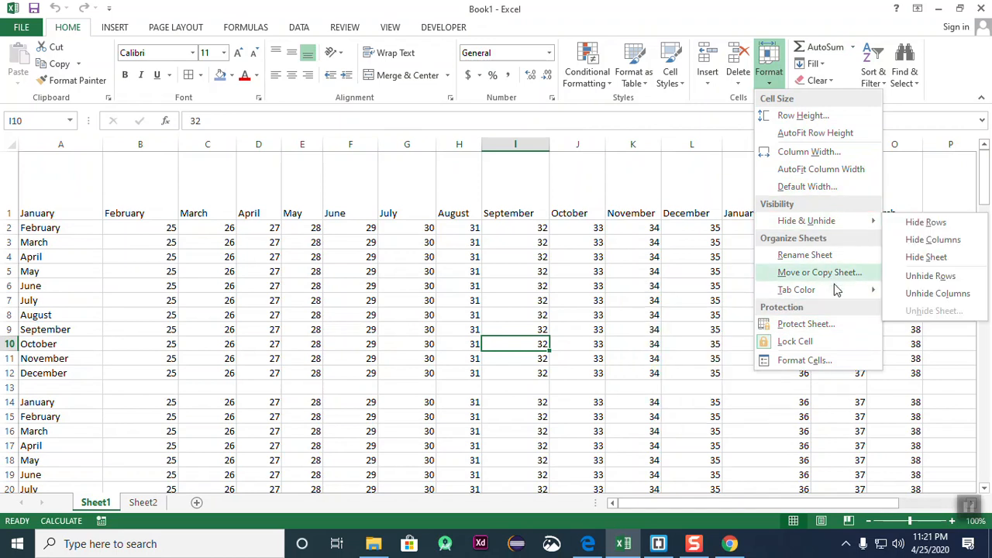
{"action": "mouse_move", "coordinate": [844, 293]}
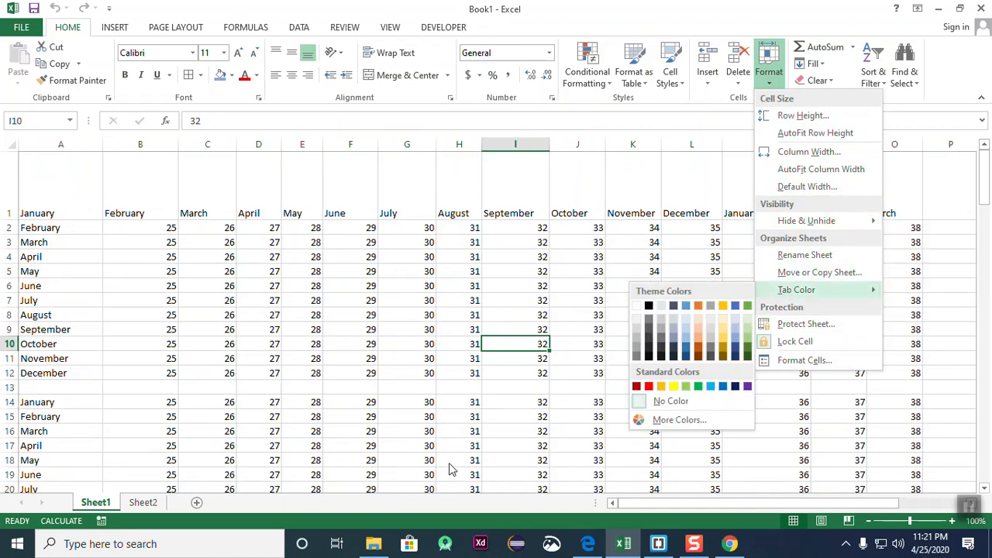
{"action": "left_click", "coordinate": [94, 505]}
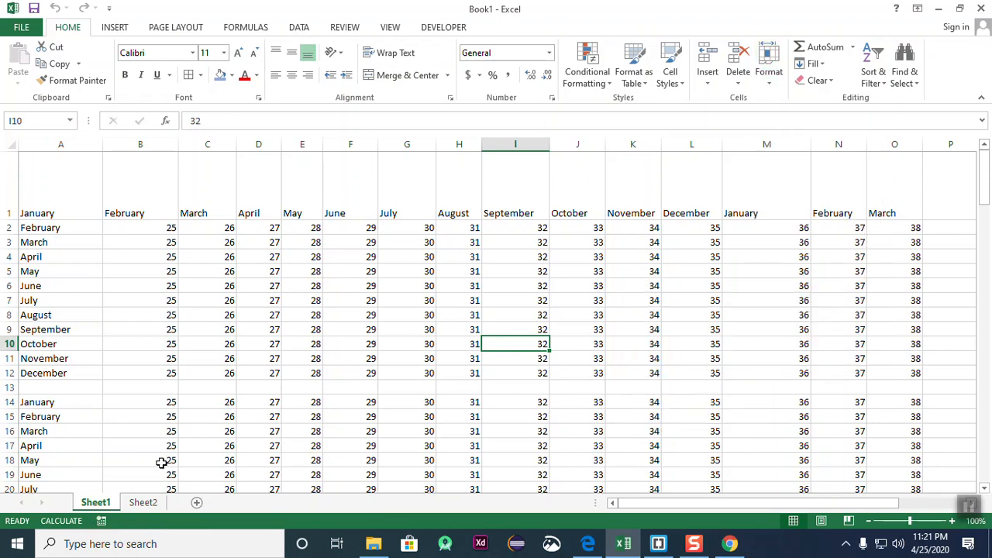
{"action": "right_click", "coordinate": [96, 504]}
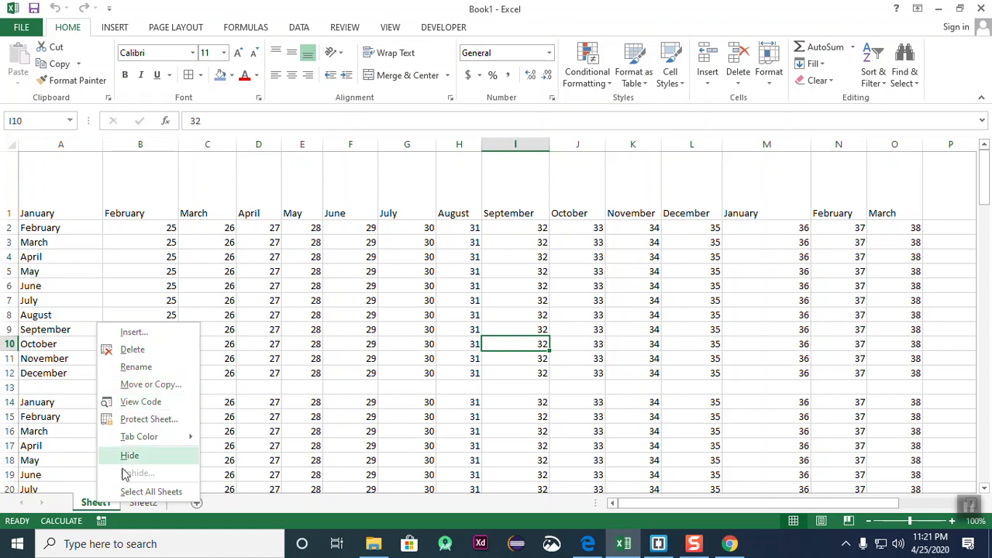
{"action": "left_click", "coordinate": [155, 384]}
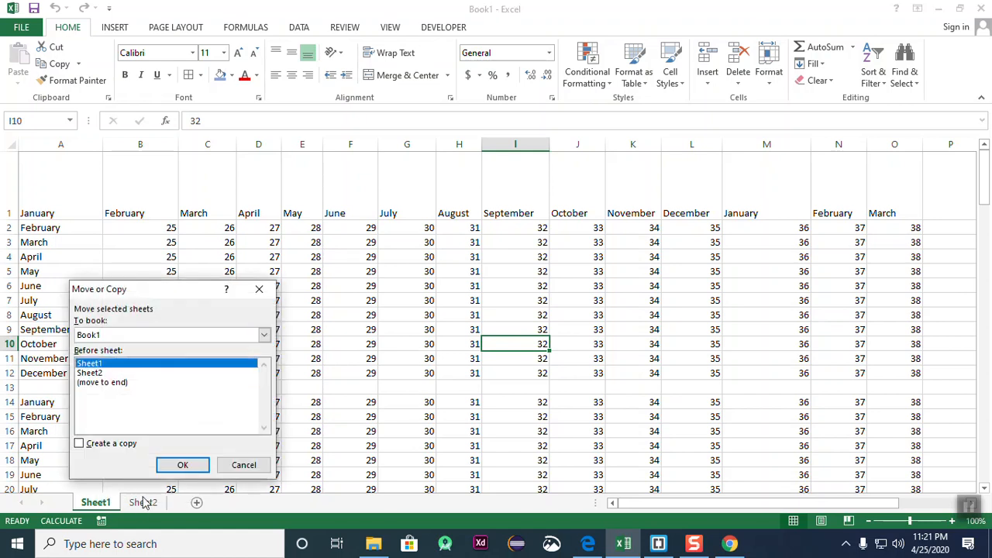
{"action": "left_click", "coordinate": [179, 465]}
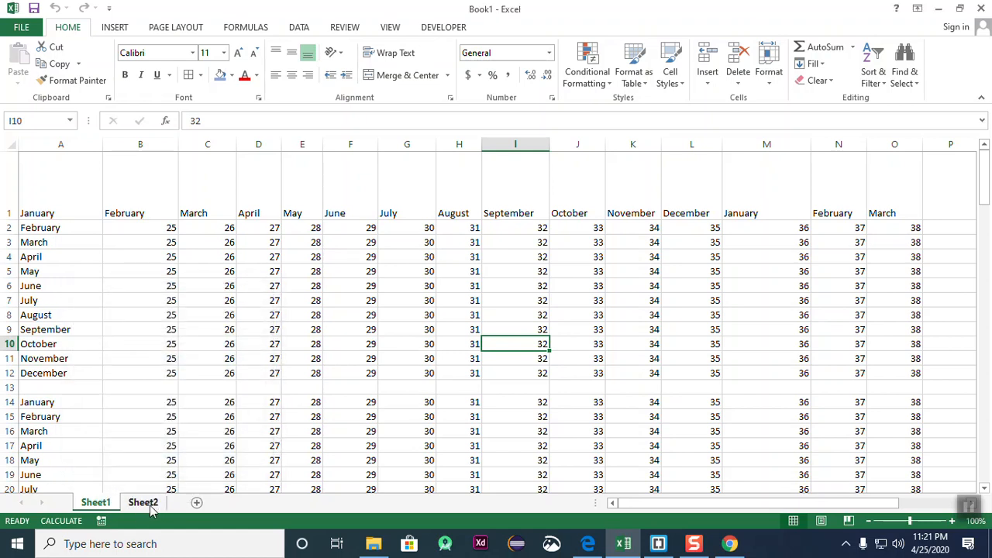
- Copy Sheet1 with 'Create a copy' ticked, producing Sheet1 (2)
{"action": "left_click", "coordinate": [148, 504]}
{"action": "left_click", "coordinate": [106, 504]}
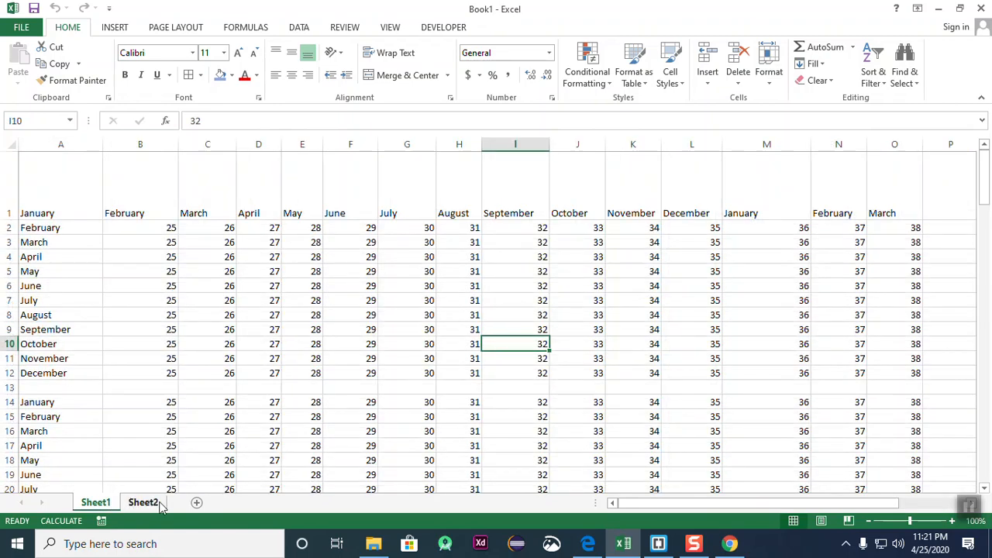
{"action": "right_click", "coordinate": [101, 505]}
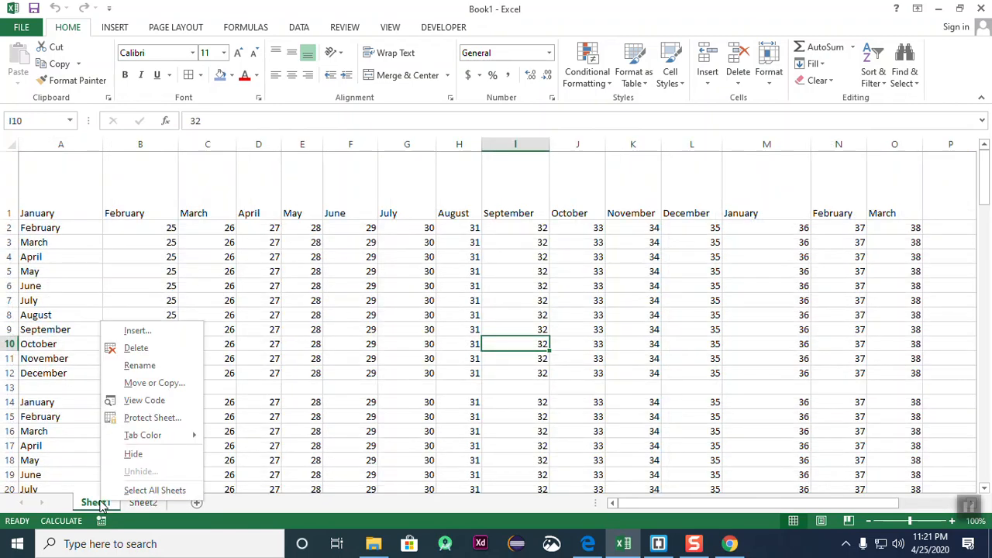
{"action": "left_click", "coordinate": [152, 383]}
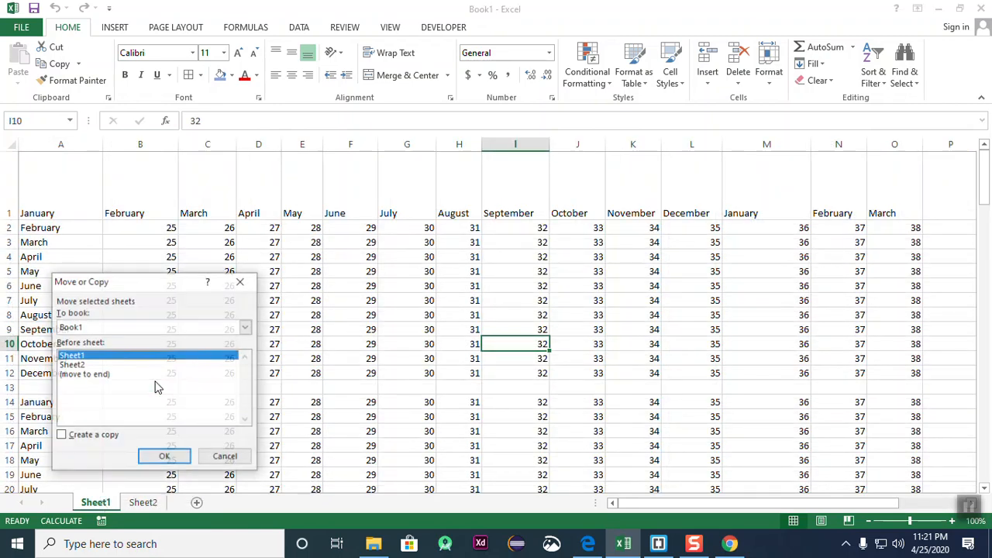
{"action": "left_click", "coordinate": [62, 437]}
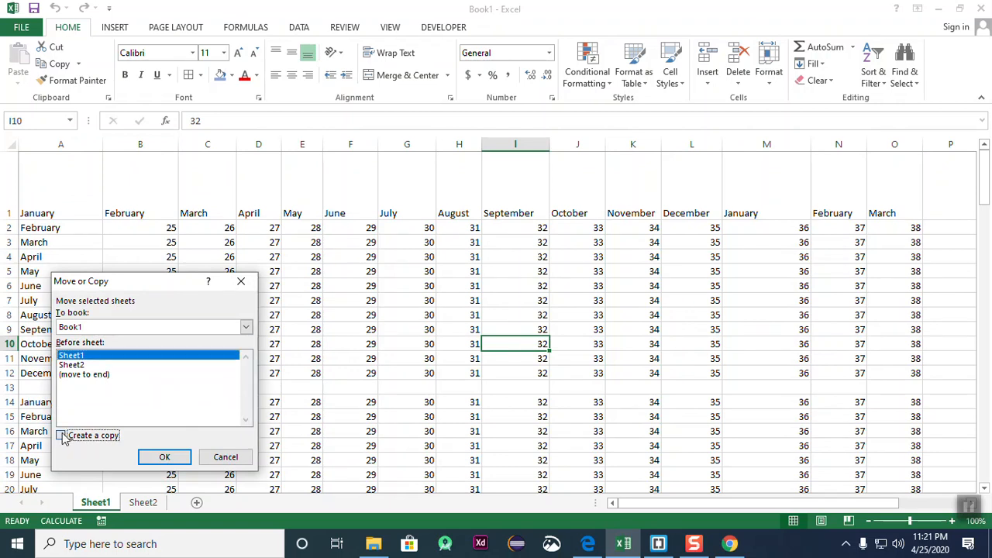
{"action": "left_click", "coordinate": [161, 457]}
- Compare the Sheet1 (2) copy with Sheet1 by switching between their tabs
{"action": "left_click", "coordinate": [198, 502]}
{"action": "left_click", "coordinate": [153, 504]}
{"action": "left_click", "coordinate": [116, 506]}
{"action": "left_click", "coordinate": [153, 506]}
{"action": "left_click", "coordinate": [115, 506]}
{"action": "left_click", "coordinate": [147, 506]}
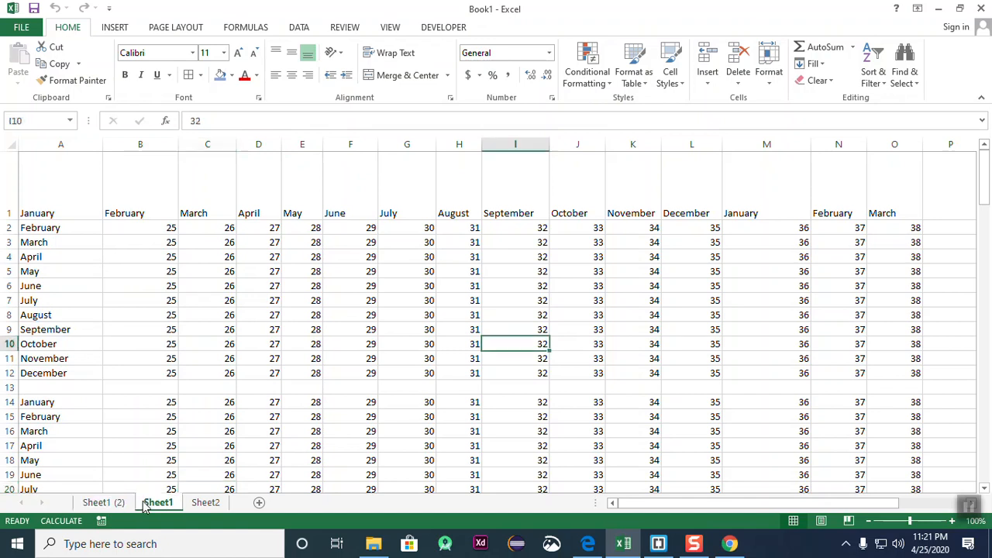
{"action": "left_click", "coordinate": [108, 505]}
{"action": "left_click", "coordinate": [151, 505]}
{"action": "left_click", "coordinate": [112, 505]}
{"action": "left_click", "coordinate": [146, 505]}
{"action": "left_click", "coordinate": [112, 505]}
{"action": "left_click", "coordinate": [152, 505]}
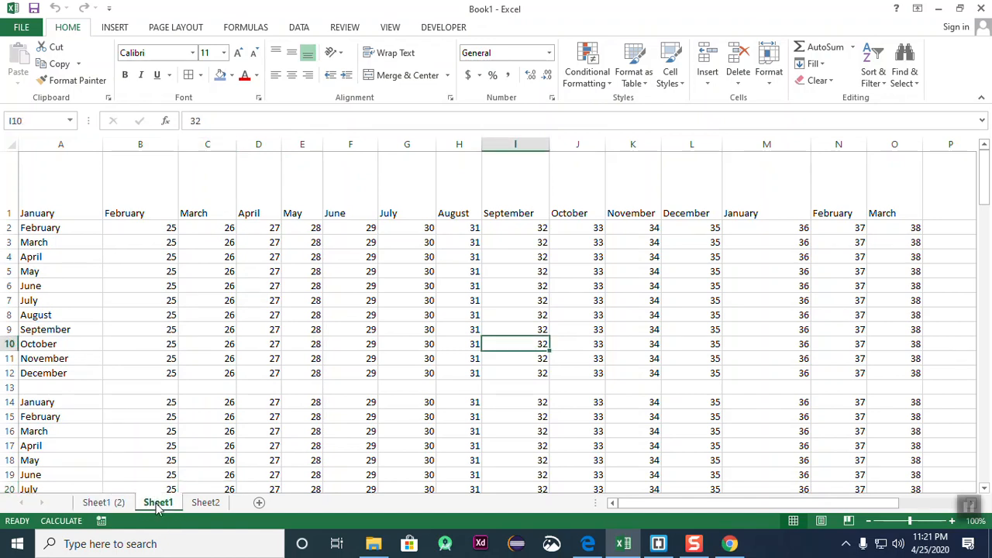
{"action": "left_click", "coordinate": [113, 505]}
{"action": "left_click", "coordinate": [155, 504]}
{"action": "left_click", "coordinate": [122, 504]}
{"action": "left_click", "coordinate": [152, 503]}
{"action": "left_click", "coordinate": [116, 504]}
{"action": "left_click", "coordinate": [152, 504]}
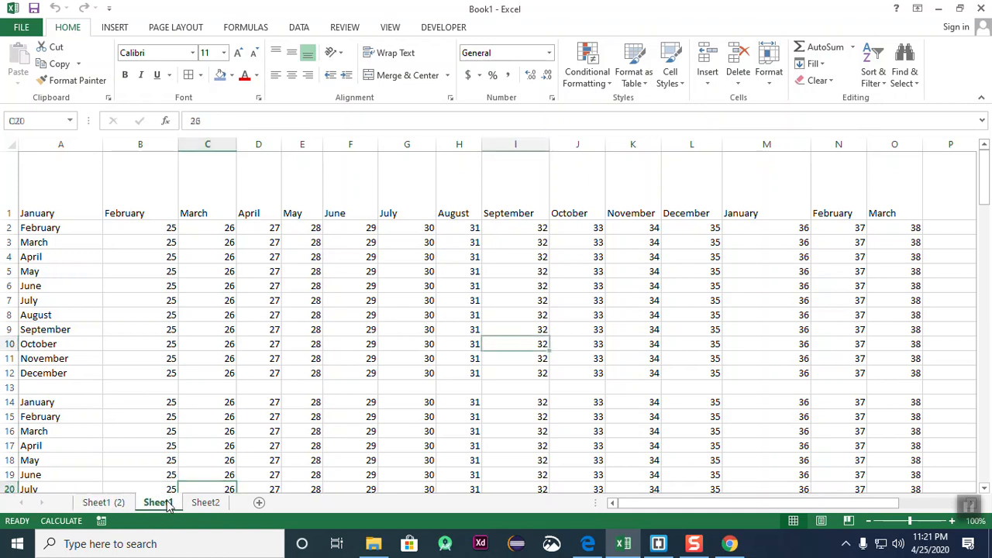
{"action": "left_click", "coordinate": [120, 506]}
{"action": "left_click", "coordinate": [159, 503]}
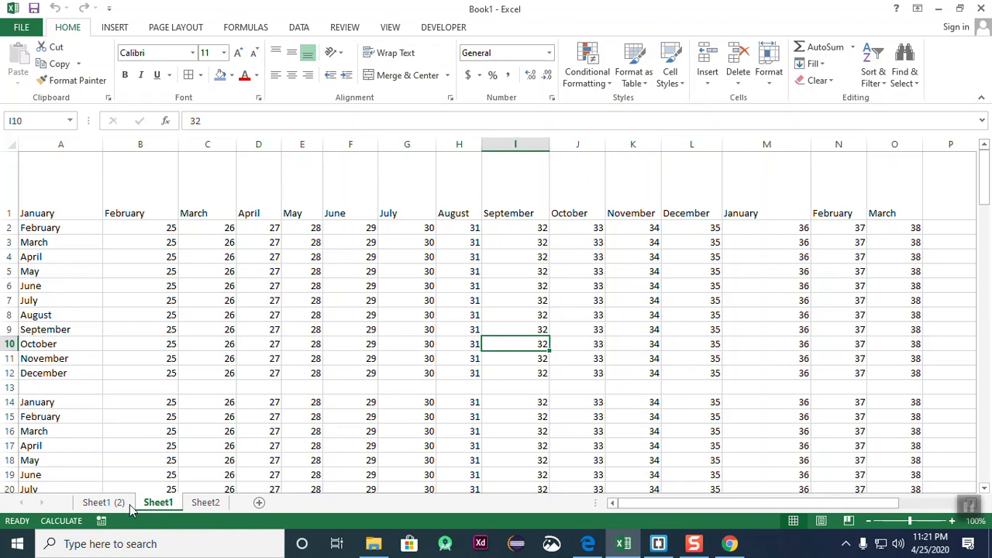
{"action": "left_click", "coordinate": [152, 503]}
{"action": "left_click", "coordinate": [106, 507]}
{"action": "left_click", "coordinate": [167, 508]}
{"action": "right_click", "coordinate": [116, 502]}
- Rename the Sheet1 (2) tab to 'monthly report', correcting a typo
{"action": "left_click", "coordinate": [168, 372]}
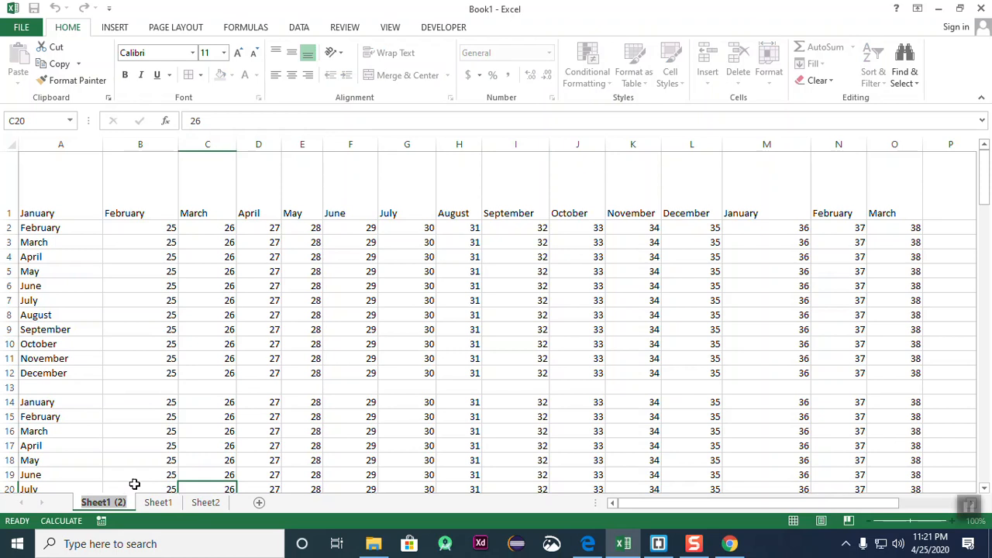
{"action": "type", "text": "mon"}
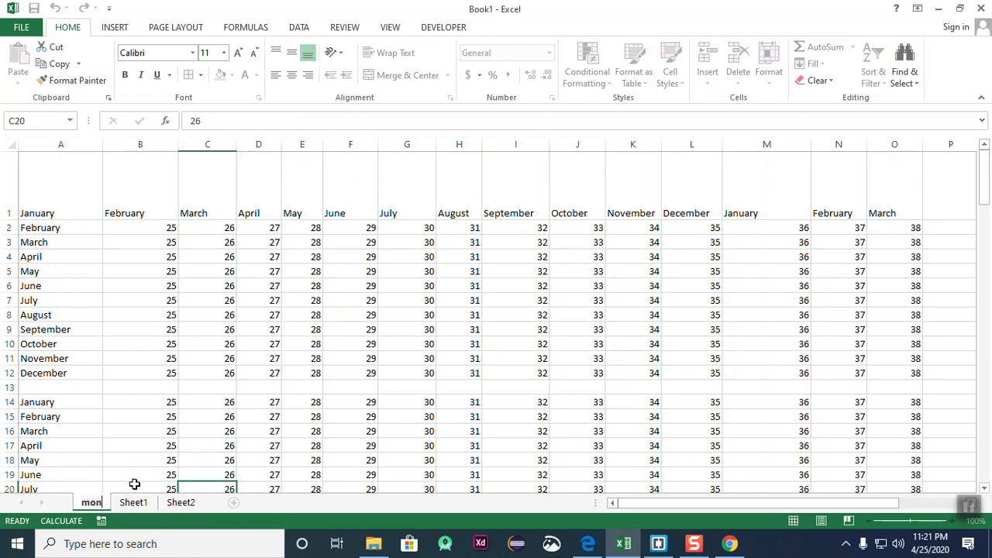
{"action": "type", "text": "thly"}
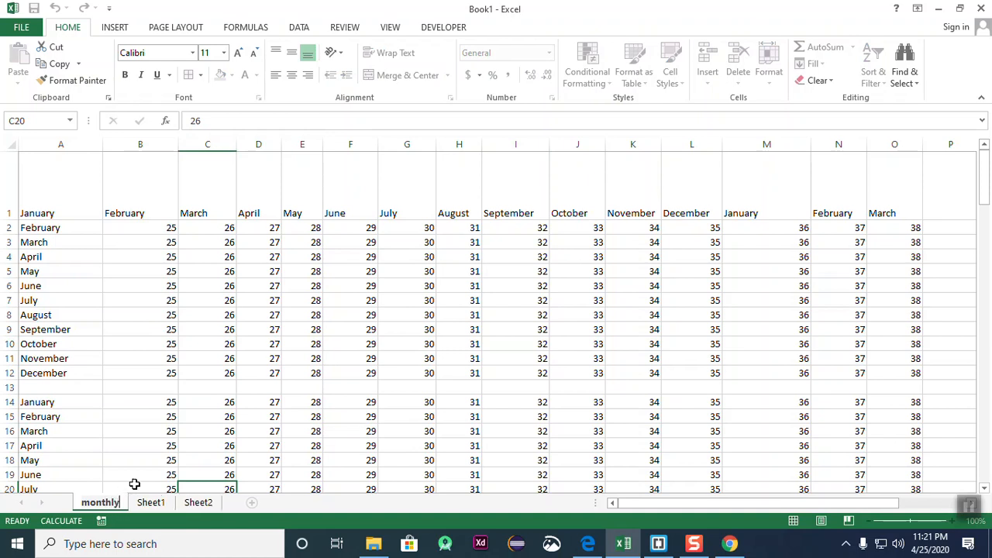
{"action": "type", "text": " rep"}
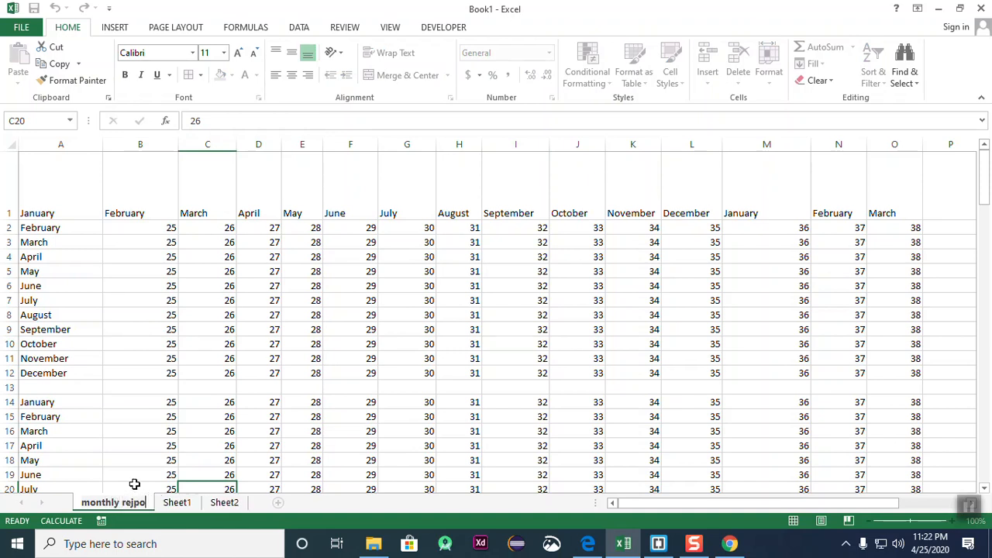
{"action": "type", "text": "0"}
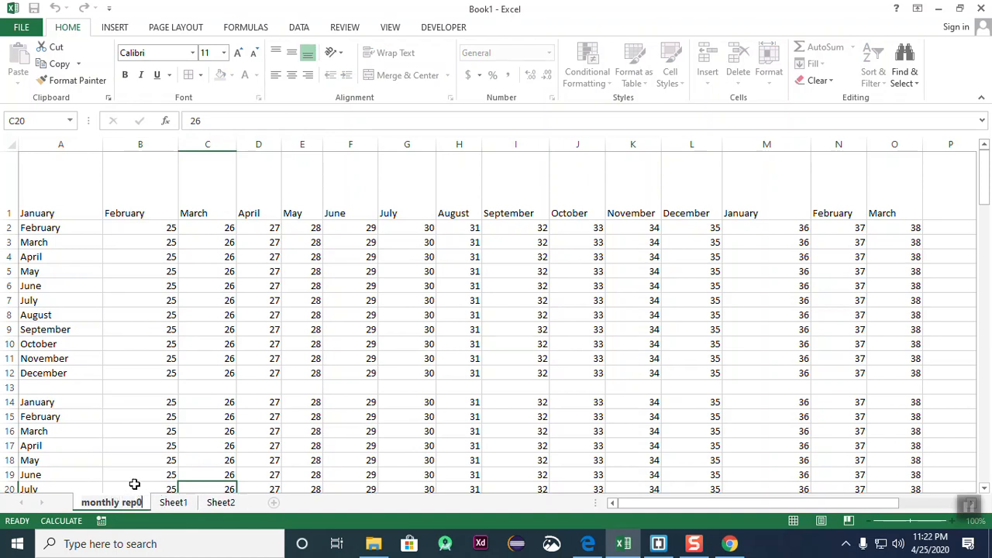
{"action": "key", "text": "BackSpace"}
{"action": "type", "text": "ort"}
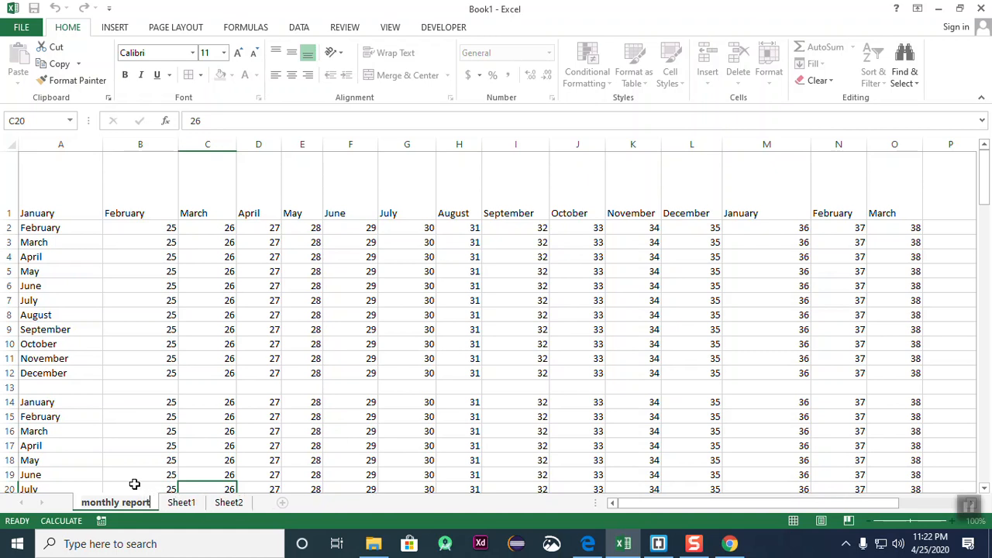
{"action": "left_click", "coordinate": [228, 502]}
{"action": "left_click", "coordinate": [139, 504]}
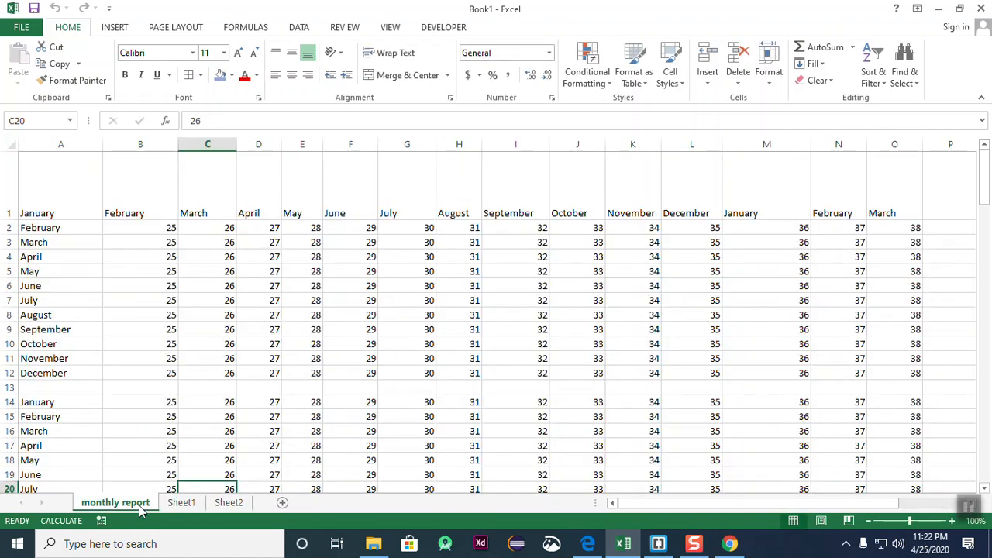
{"action": "right_click", "coordinate": [139, 504]}
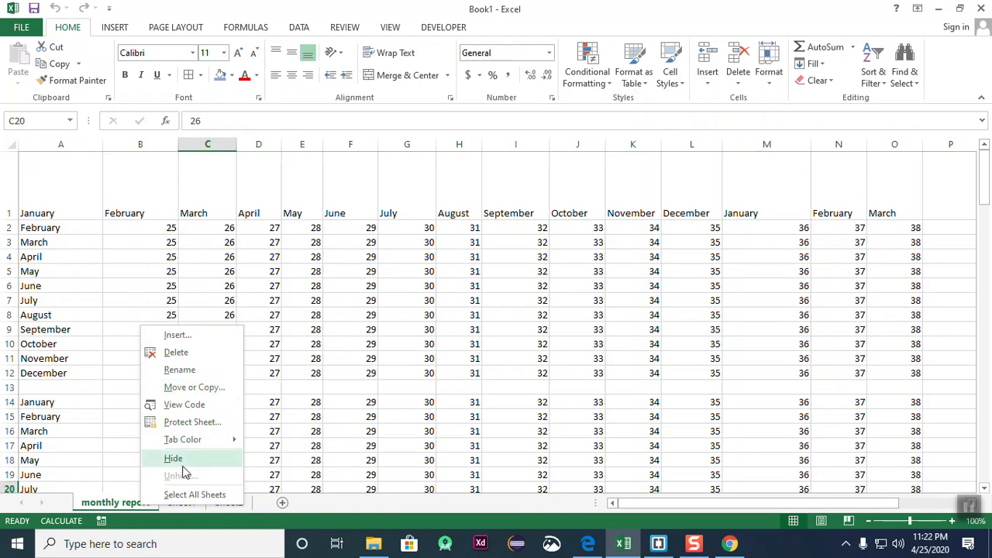
- Give the monthly report tab the standard red tab colour and compare it with Sheet1
{"action": "mouse_move", "coordinate": [224, 440]}
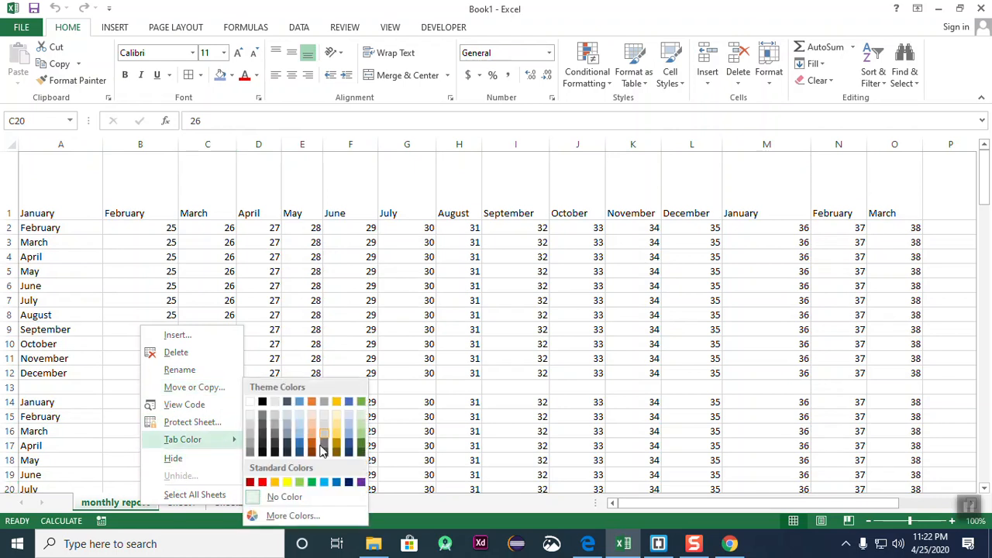
{"action": "left_click", "coordinate": [263, 481]}
{"action": "left_click", "coordinate": [175, 506]}
{"action": "left_click", "coordinate": [113, 505]}
{"action": "left_click", "coordinate": [182, 504]}
{"action": "left_click", "coordinate": [141, 505]}
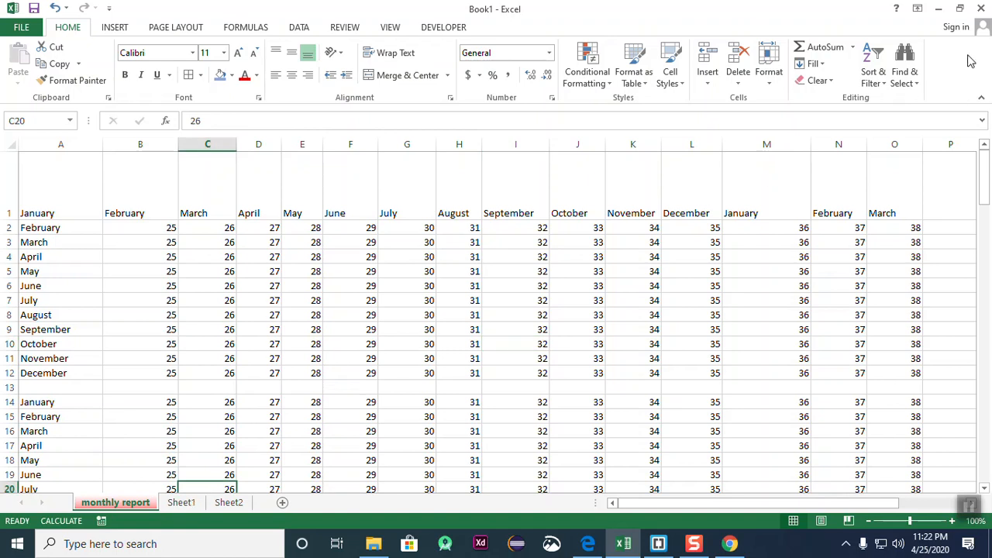
{"action": "left_click", "coordinate": [773, 85]}
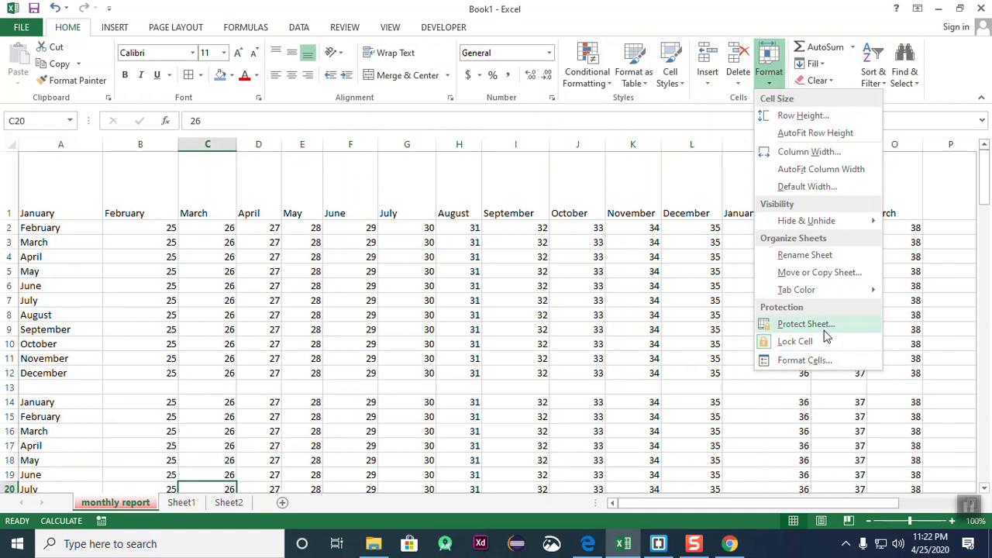
- Close the Format menu unchanged, switch back to the monthly report sheet and click cells D12, C15 and F8
{"action": "left_click", "coordinate": [423, 467]}
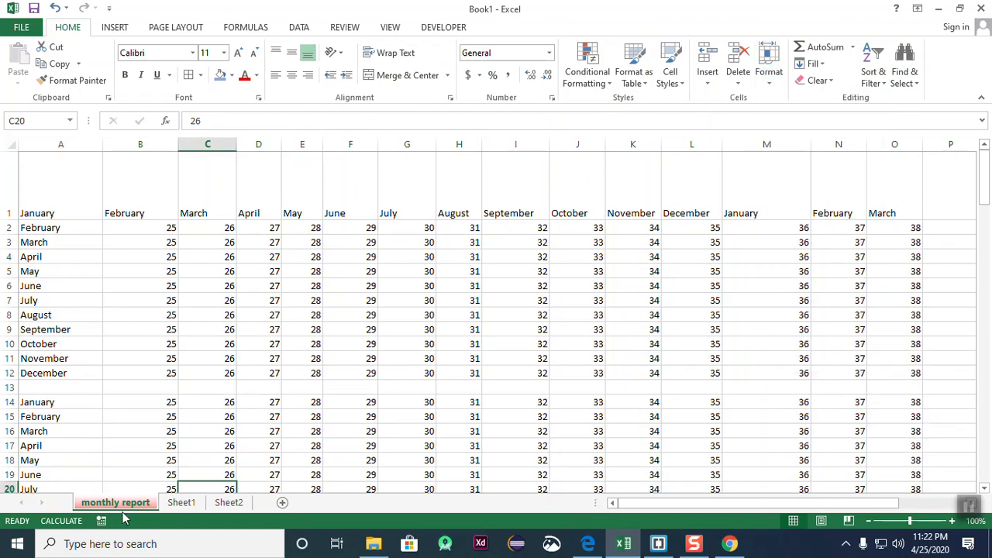
{"action": "left_click", "coordinate": [181, 502]}
{"action": "left_click", "coordinate": [115, 502]}
{"action": "left_click", "coordinate": [276, 374]}
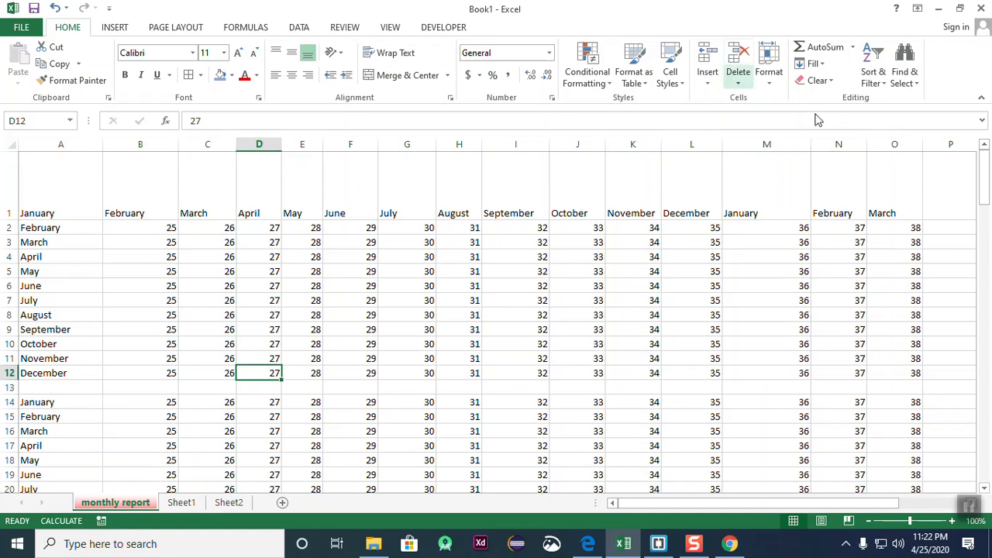
{"action": "left_click", "coordinate": [770, 78]}
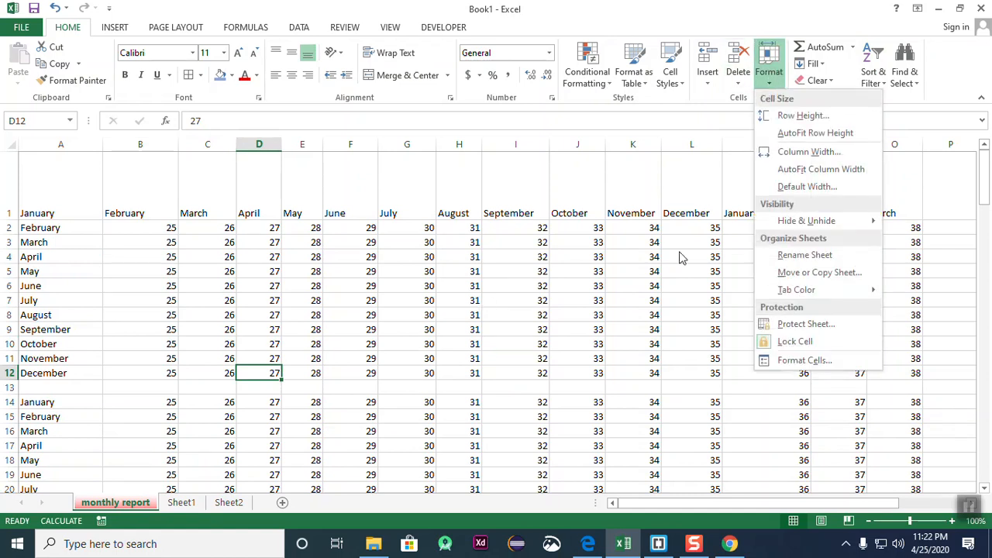
{"action": "left_click", "coordinate": [456, 392]}
{"action": "left_click", "coordinate": [208, 416]}
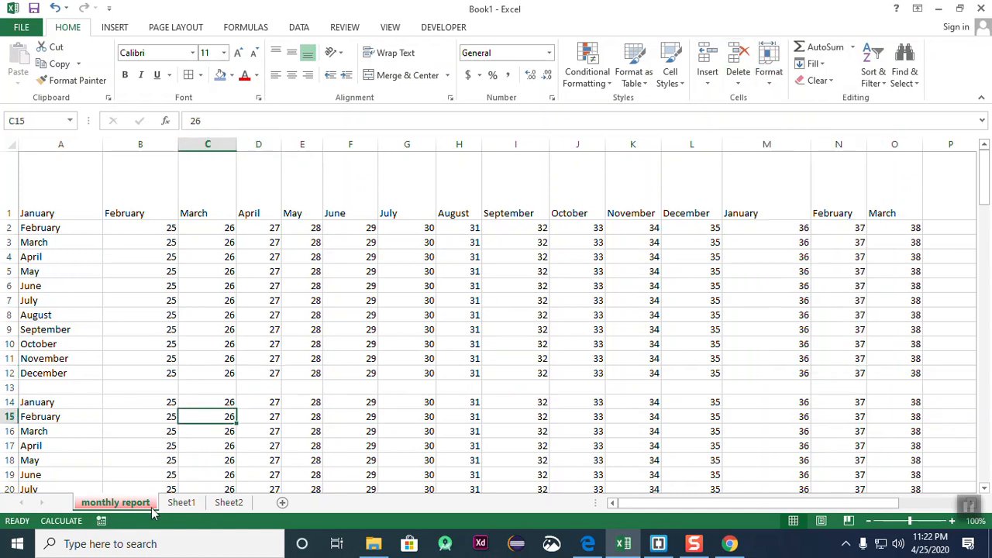
{"action": "left_click", "coordinate": [361, 311]}
- Try selecting the month grid's data ranges, from B3:K14 up to A1:L16
{"action": "left_click_drag", "start_coordinate": [116, 246], "coordinate": [651, 404]}
{"action": "left_click", "coordinate": [701, 460]}
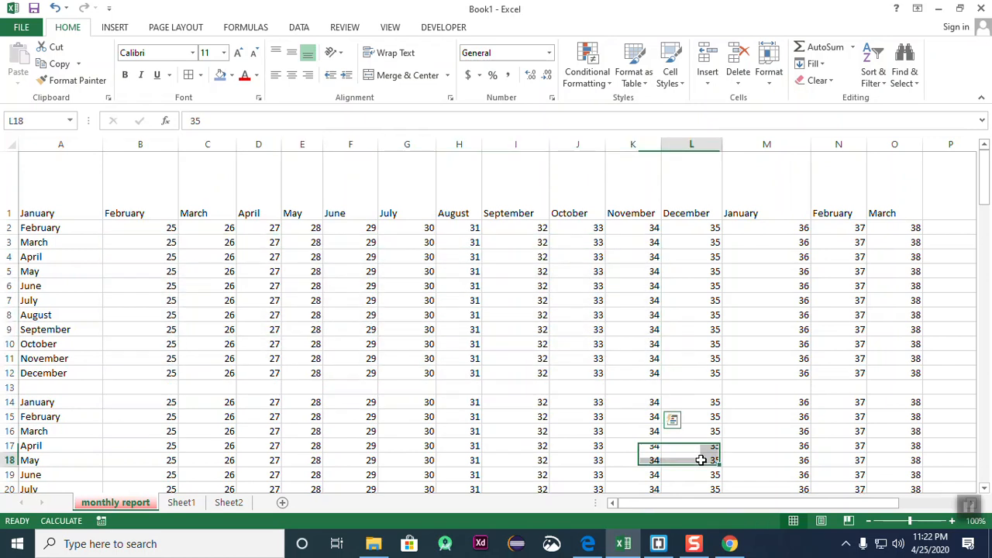
{"action": "left_click_drag", "start_coordinate": [117, 231], "coordinate": [631, 421]}
{"action": "left_click", "coordinate": [783, 419]}
{"action": "left_click_drag", "start_coordinate": [68, 204], "coordinate": [813, 450]}
{"action": "left_click", "coordinate": [813, 446]}
{"action": "left_click_drag", "start_coordinate": [55, 186], "coordinate": [793, 429]}
{"action": "left_click", "coordinate": [837, 393]}
{"action": "scroll", "coordinate": [343, 401], "scroll_direction": "up", "scroll_amount": 2}
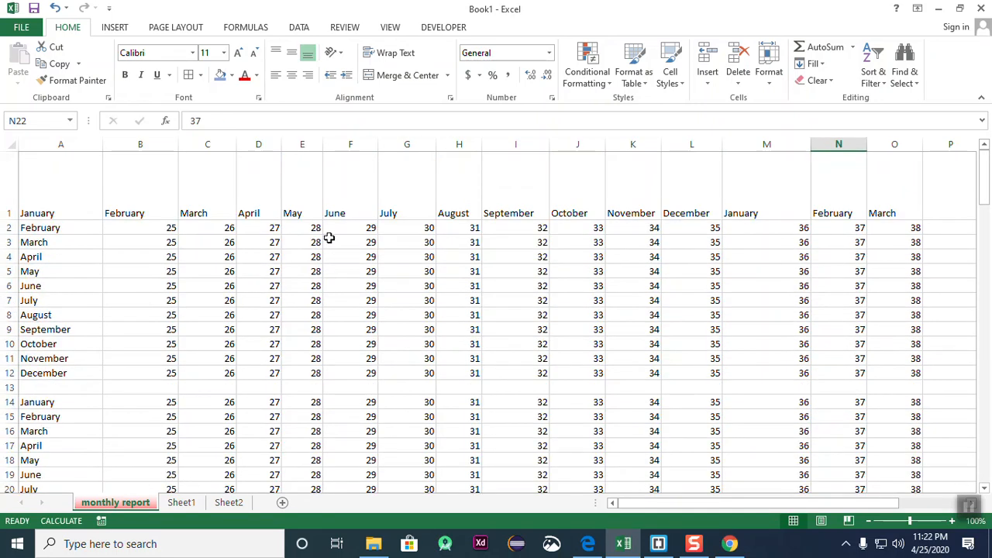
- Protect the monthly report sheet with a password, confirming it a second time
{"action": "left_click", "coordinate": [769, 70]}
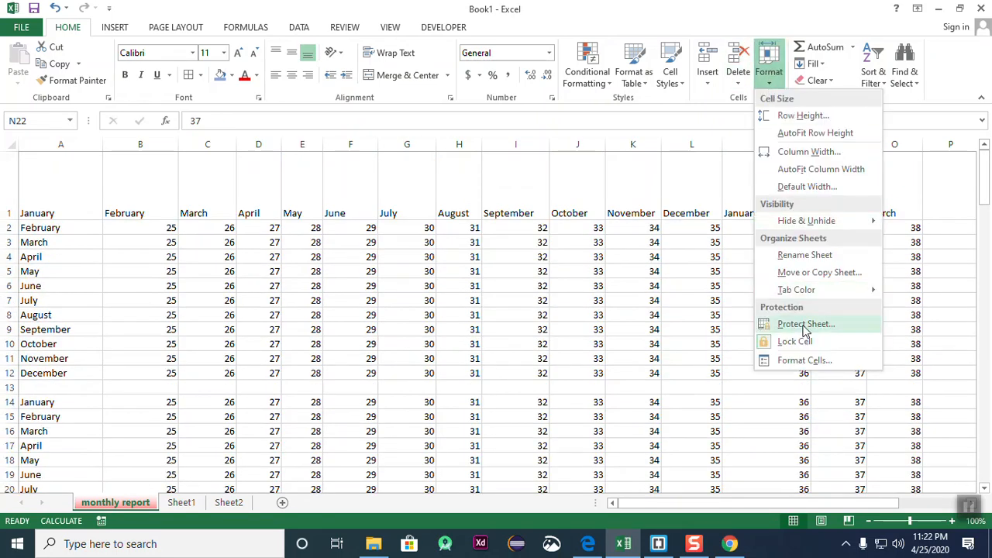
{"action": "left_click", "coordinate": [806, 326]}
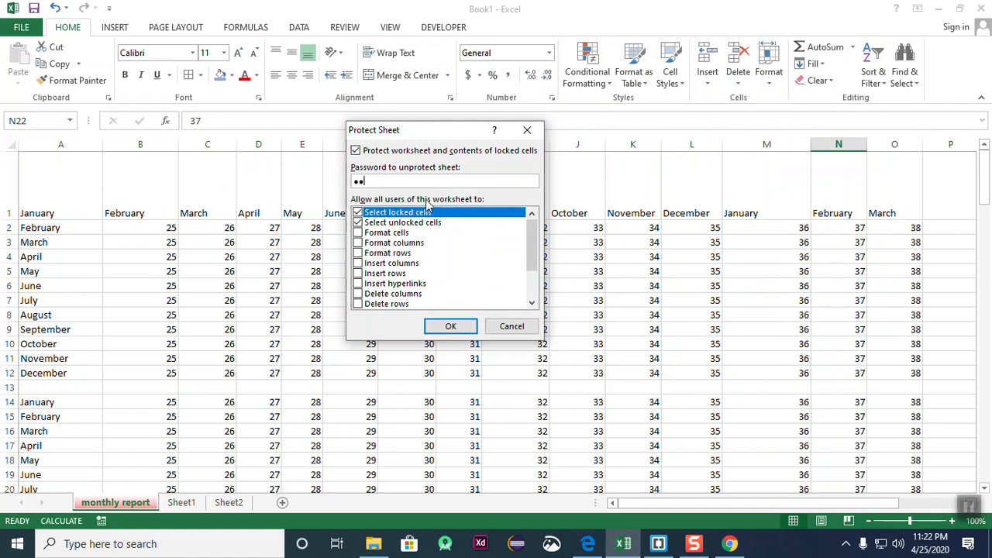
{"action": "left_click", "coordinate": [460, 330]}
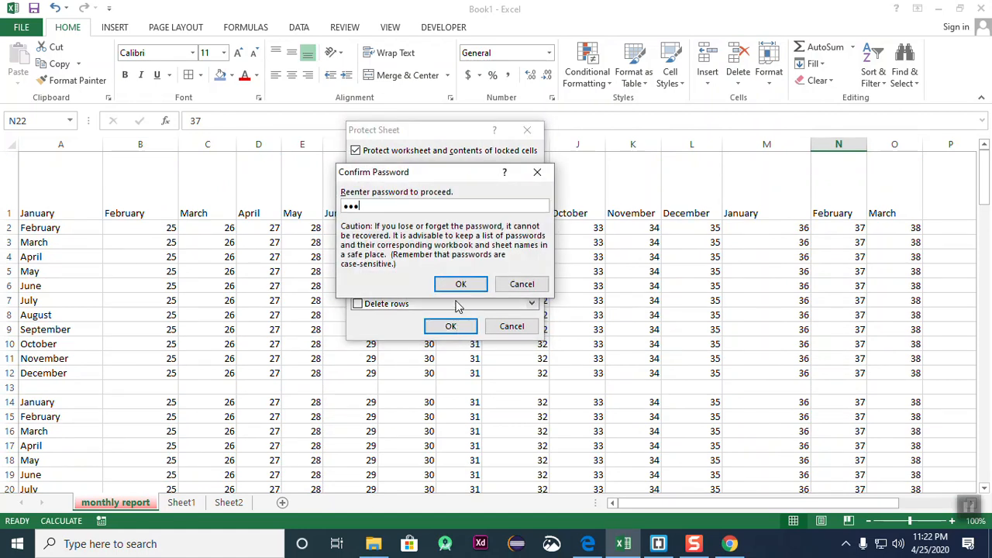
{"action": "left_click", "coordinate": [461, 283]}
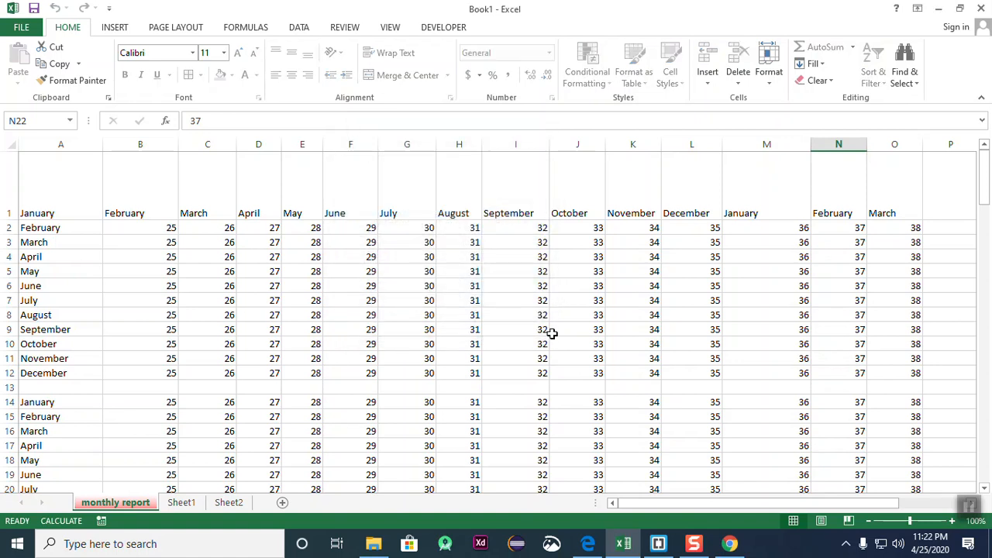
{"action": "left_click", "coordinate": [560, 346]}
{"action": "left_click", "coordinate": [211, 386]}
{"action": "left_click", "coordinate": [218, 245]}
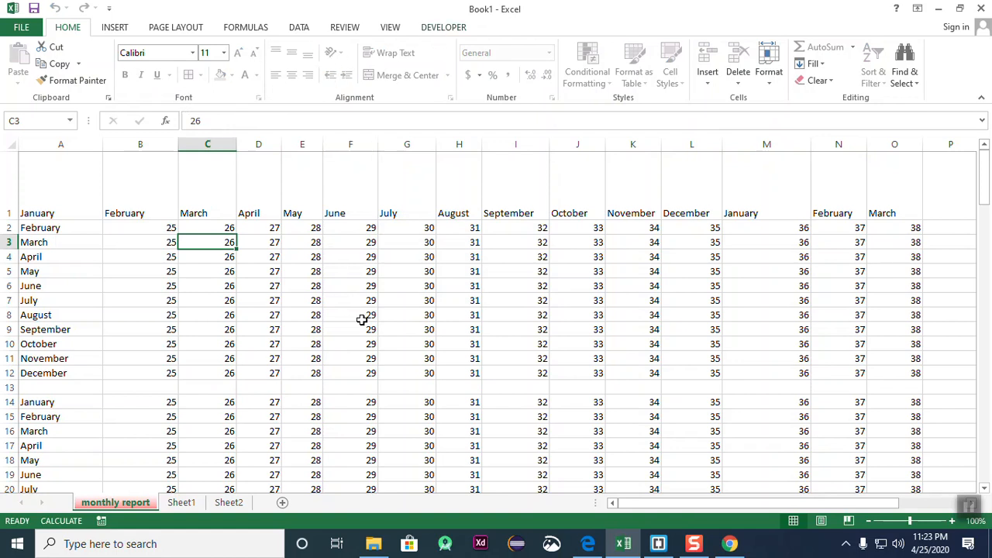
{"action": "left_click", "coordinate": [351, 357]}
{"action": "left_click", "coordinate": [295, 273]}
{"action": "double_click", "coordinate": [293, 277]}
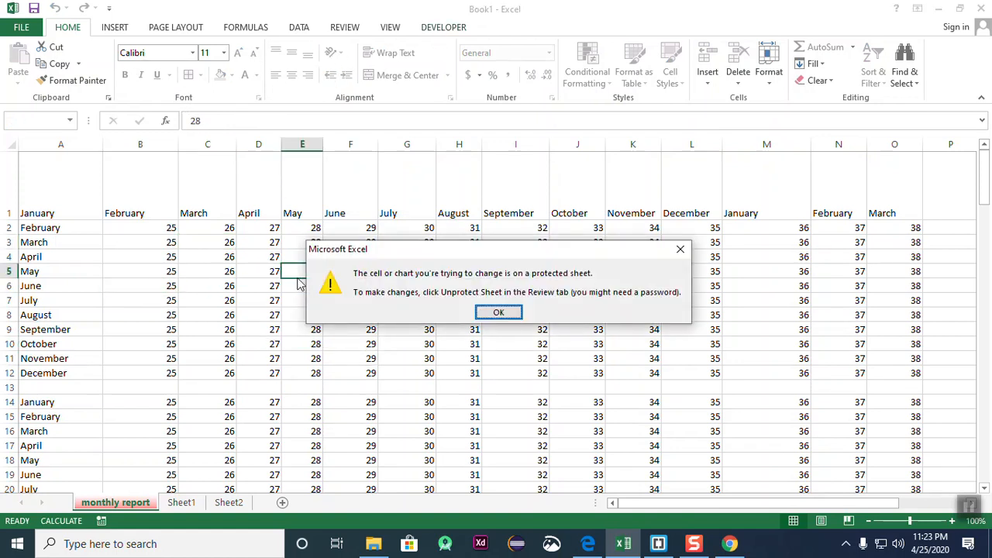
{"action": "left_click", "coordinate": [499, 314]}
{"action": "left_click", "coordinate": [244, 272]}
{"action": "left_click", "coordinate": [361, 261]}
{"action": "left_click", "coordinate": [265, 261]}
{"action": "left_click", "coordinate": [404, 259]}
{"action": "left_click", "coordinate": [230, 271]}
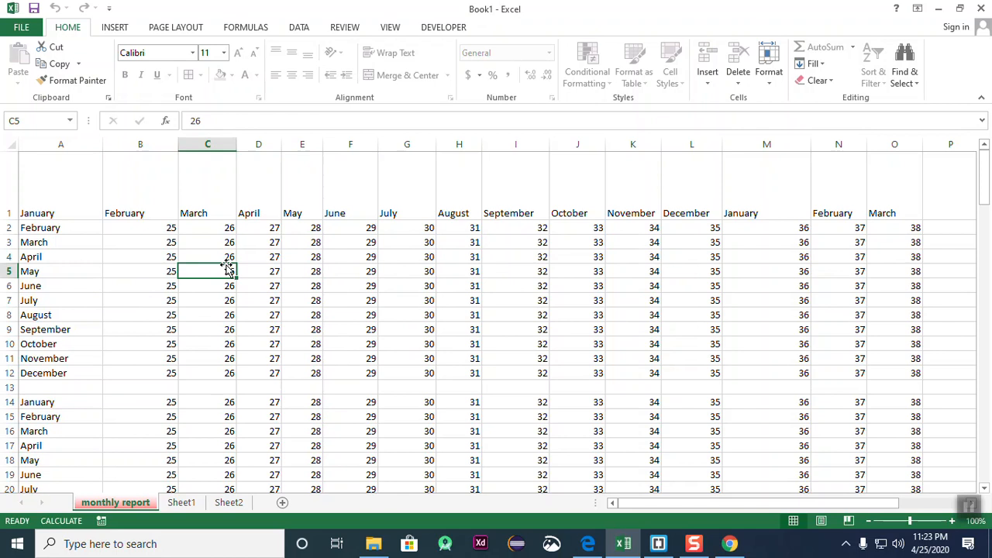
- Unprotect the monthly report sheet by entering its password
{"action": "left_click", "coordinate": [774, 84]}
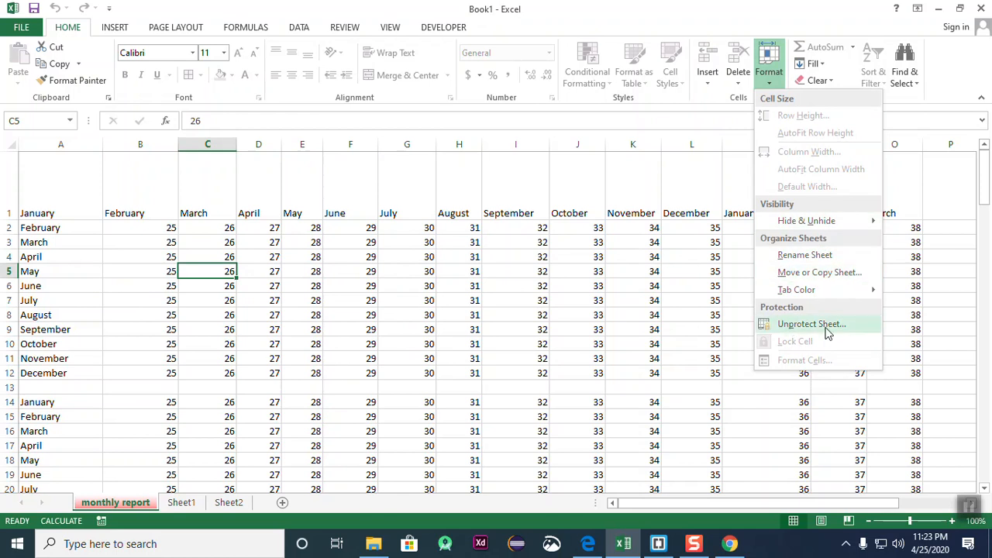
{"action": "left_click", "coordinate": [779, 325]}
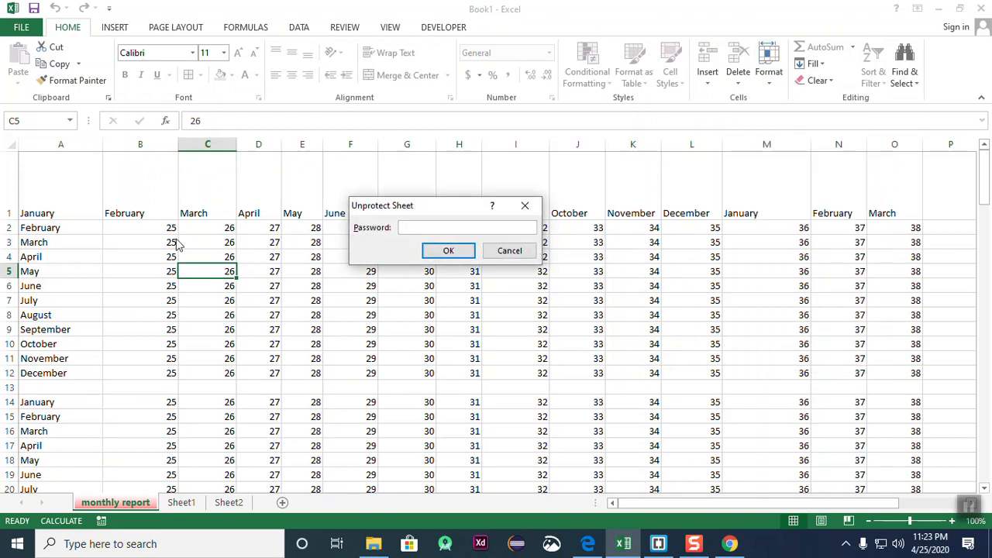
{"action": "key", "text": "Return"}
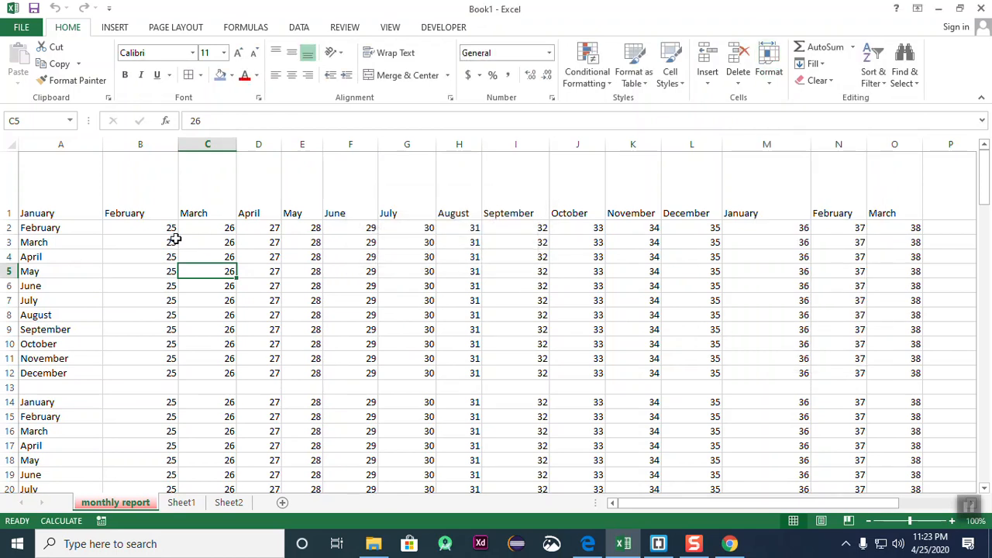
- Click through grid cells such as F6, F11, D15, C9 and N2
{"action": "left_click", "coordinate": [349, 285]}
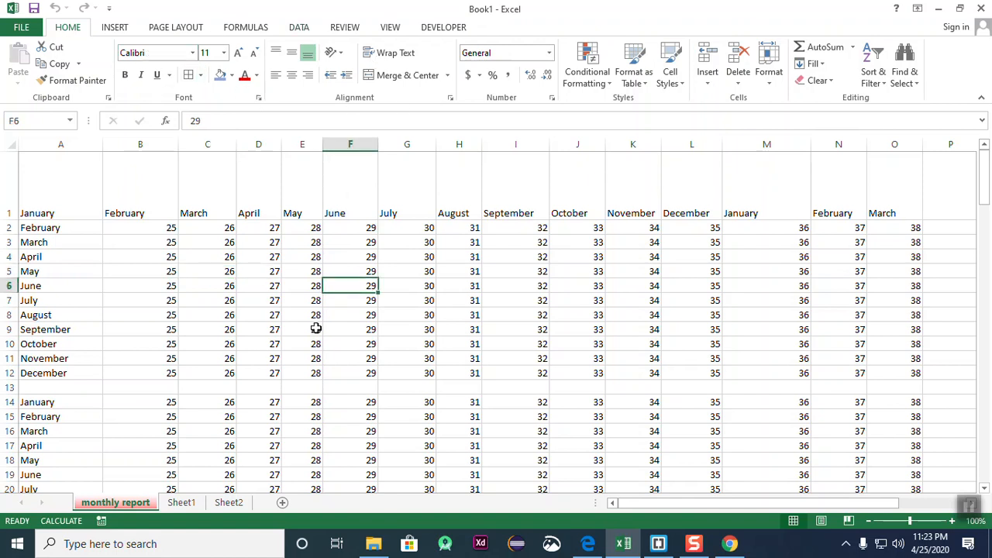
{"action": "left_click_drag", "start_coordinate": [47, 256], "coordinate": [67, 251]}
{"action": "left_click", "coordinate": [350, 358]}
{"action": "left_click", "coordinate": [271, 417]}
{"action": "left_click", "coordinate": [210, 286]}
{"action": "left_click", "coordinate": [345, 327]}
{"action": "left_click", "coordinate": [319, 429]}
{"action": "left_click", "coordinate": [234, 330]}
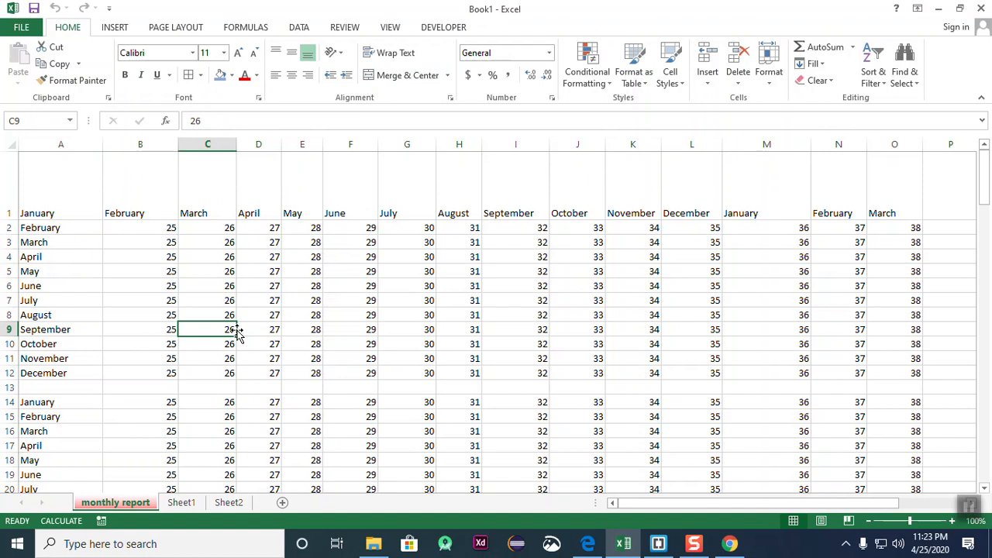
{"action": "left_click", "coordinate": [824, 229]}
- Select the June column values starting at F2, after stray selections of empty cells below the data
{"action": "scroll", "coordinate": [672, 416], "scroll_direction": "down", "scroll_amount": 9}
{"action": "left_click", "coordinate": [391, 320]}
{"action": "left_click_drag", "start_coordinate": [228, 224], "coordinate": [325, 387]}
{"action": "left_click", "coordinate": [543, 341]}
{"action": "left_click_drag", "start_coordinate": [348, 217], "coordinate": [360, 364]}
{"action": "left_click", "coordinate": [558, 377]}
{"action": "left_click_drag", "start_coordinate": [348, 203], "coordinate": [365, 375]}
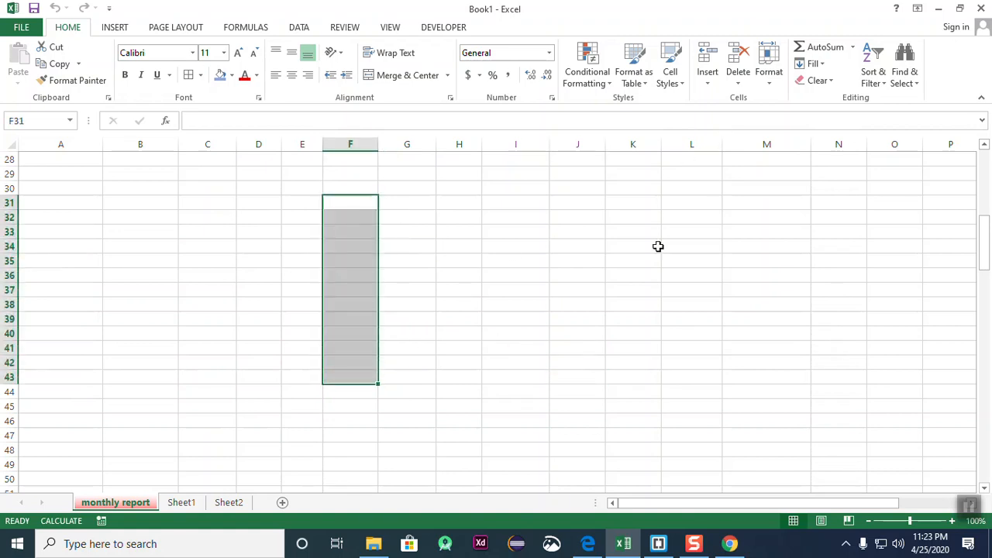
{"action": "left_click", "coordinate": [633, 260]}
{"action": "left_click_drag", "start_coordinate": [349, 203], "coordinate": [348, 390]}
{"action": "left_click", "coordinate": [577, 333]}
{"action": "left_click_drag", "start_coordinate": [362, 175], "coordinate": [359, 374]}
{"action": "scroll", "coordinate": [458, 389], "scroll_direction": "up", "scroll_amount": 9}
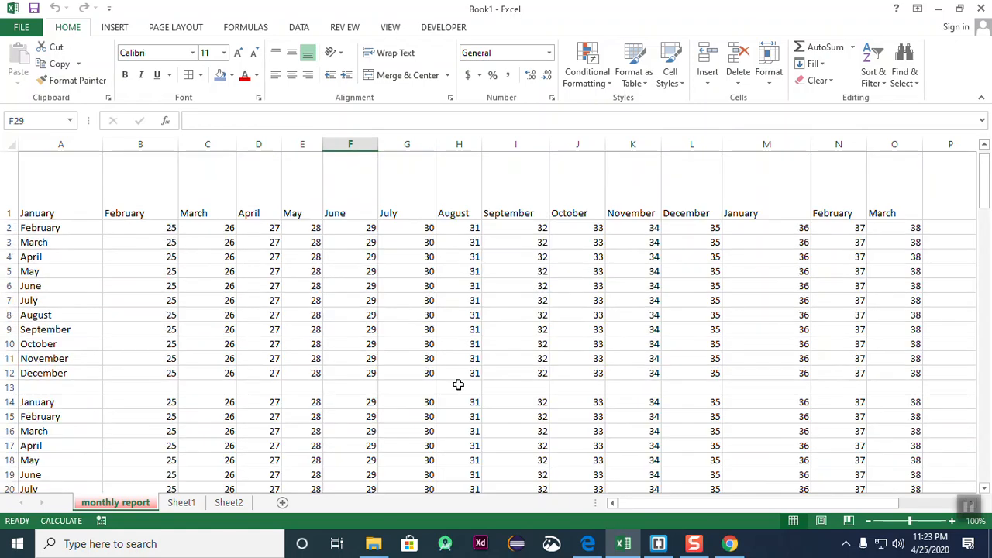
{"action": "left_click_drag", "start_coordinate": [365, 227], "coordinate": [368, 381]}
{"action": "left_click", "coordinate": [760, 78]}
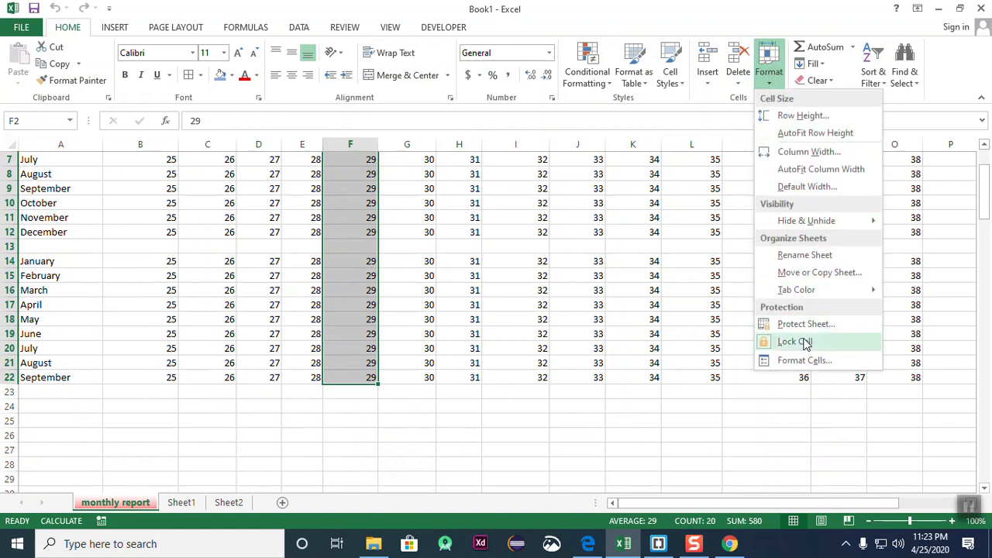
- Toggle the lock on the June column cells and type 'yug' into cell F5
{"action": "left_click", "coordinate": [794, 342]}
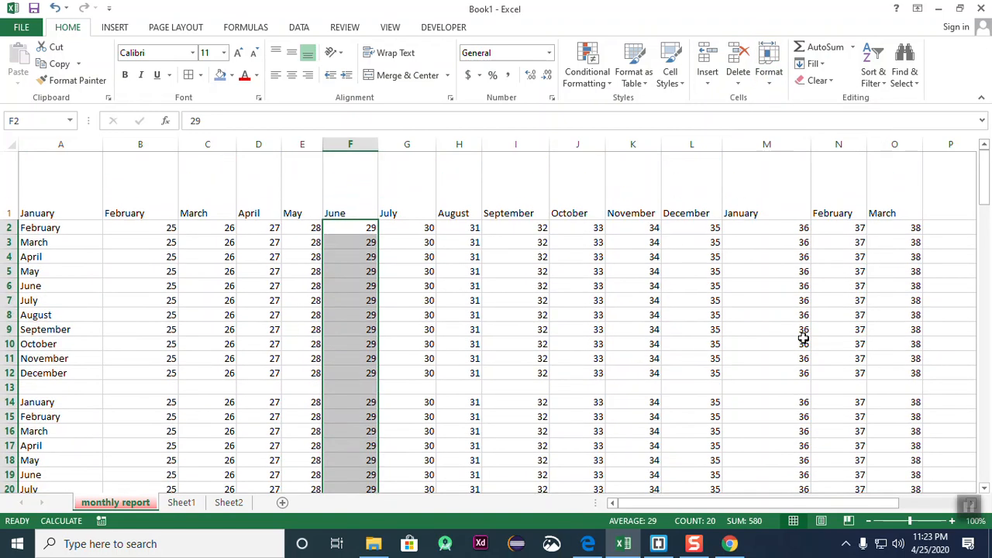
{"action": "left_click", "coordinate": [616, 312]}
{"action": "left_click", "coordinate": [360, 278]}
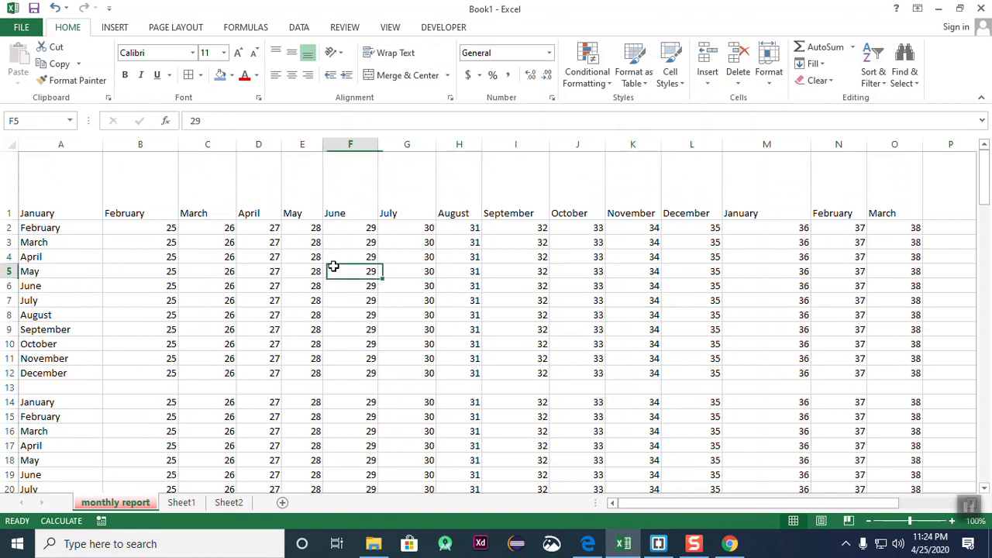
{"action": "type", "text": "yug"}
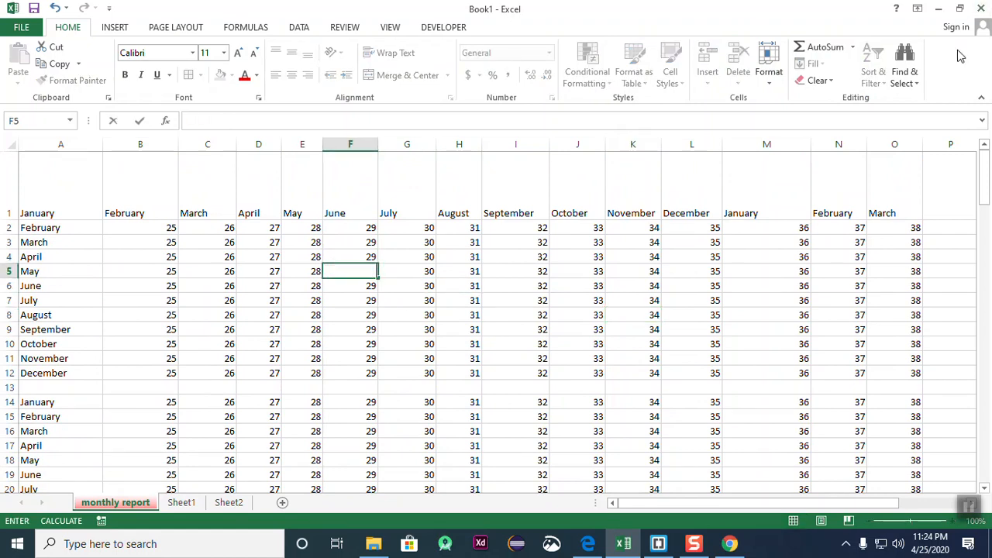
{"action": "left_click", "coordinate": [392, 402]}
- Edit cell F5 to enter 3324, confirming it accepts a new value
{"action": "left_click", "coordinate": [361, 286]}
{"action": "left_click", "coordinate": [353, 245]}
{"action": "mouse_move", "coordinate": [359, 273]}
{"action": "left_mouse_down"}
{"action": "mouse_move", "coordinate": [363, 284]}
{"action": "mouse_move", "coordinate": [359, 272]}
{"action": "left_mouse_up"}
{"action": "double_click", "coordinate": [360, 273]}
{"action": "type", "text": "3324"}
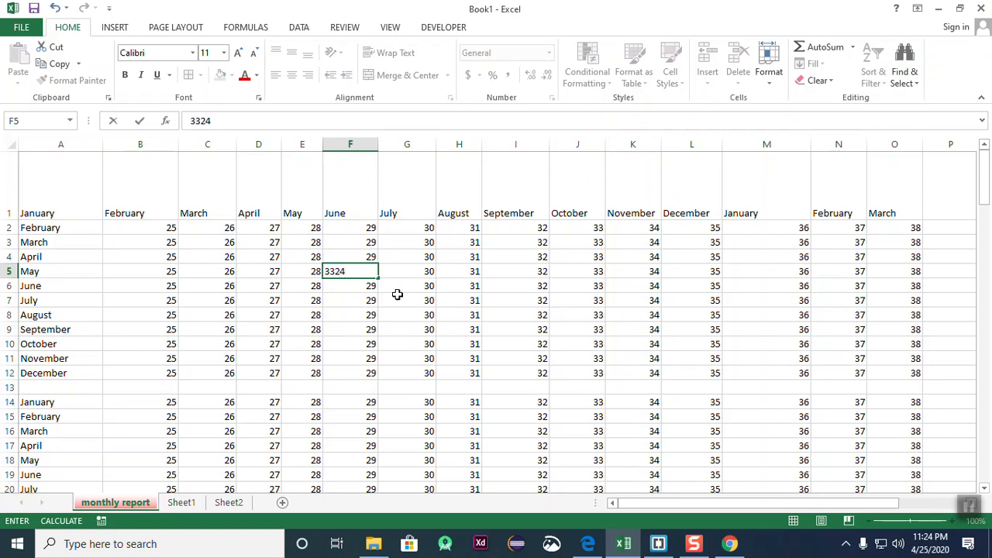
{"action": "left_click", "coordinate": [460, 387]}
- Click through cells F5, G9, F6 and G10, ending with K10 selected
{"action": "left_click", "coordinate": [354, 270]}
{"action": "left_click", "coordinate": [396, 327]}
{"action": "left_click", "coordinate": [339, 284]}
{"action": "left_click", "coordinate": [380, 340]}
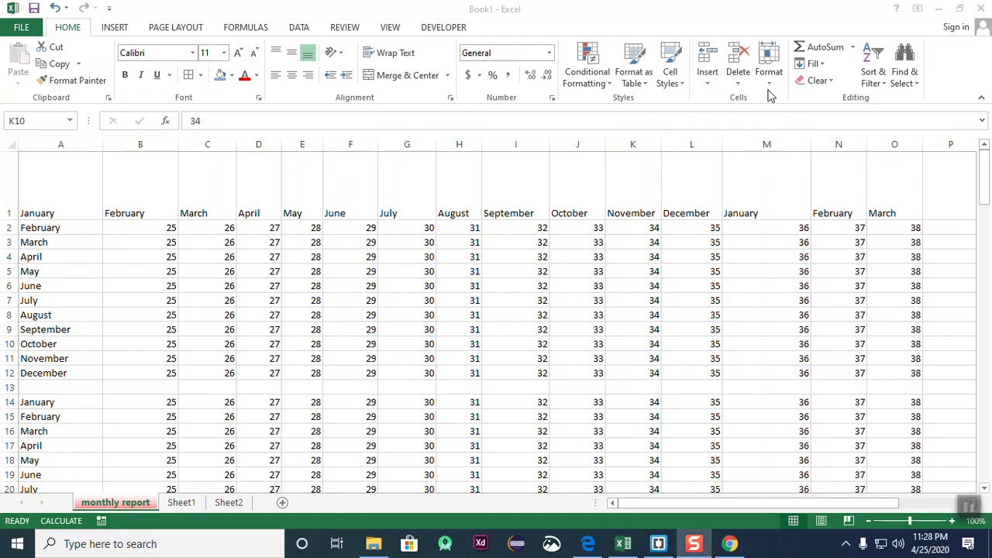
{"action": "left_click", "coordinate": [770, 89]}
{"action": "left_click", "coordinate": [769, 81]}
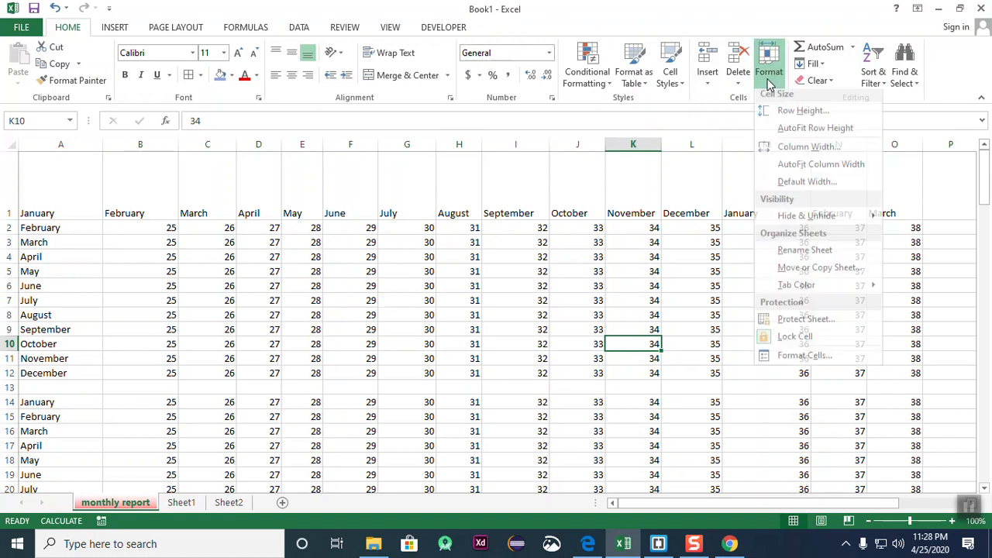
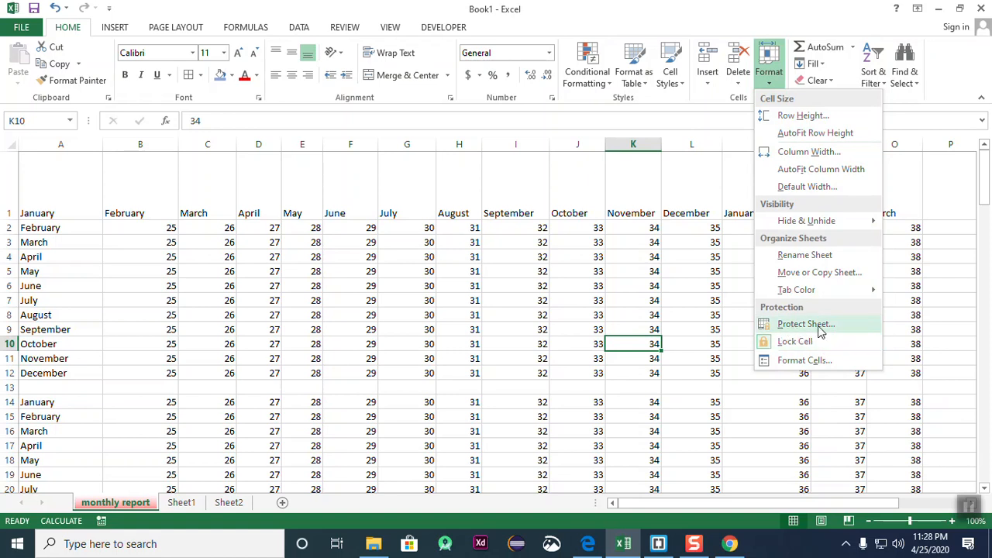
- Toggle the lock setting on cell K10 from the Format options
{"action": "left_click", "coordinate": [775, 341]}
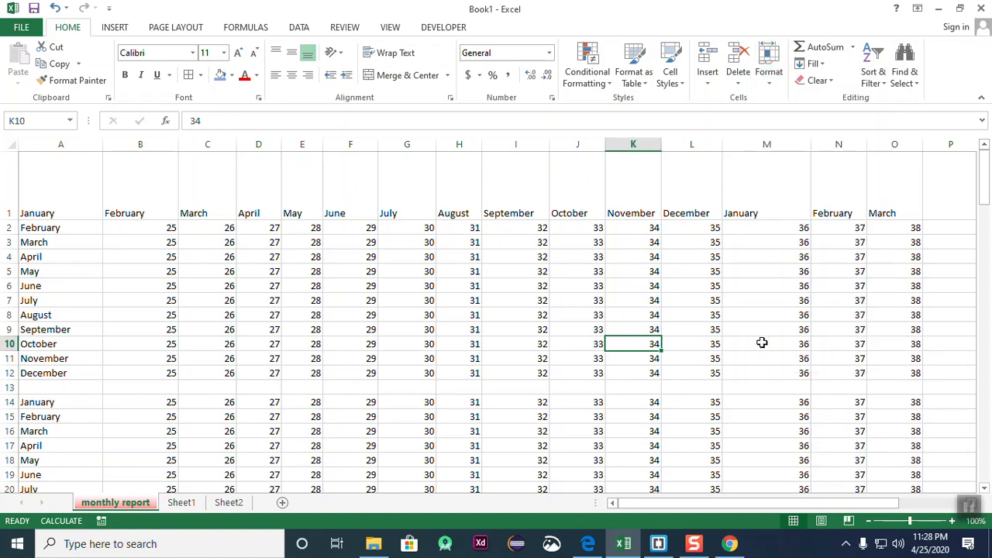
{"action": "left_click", "coordinate": [768, 76]}
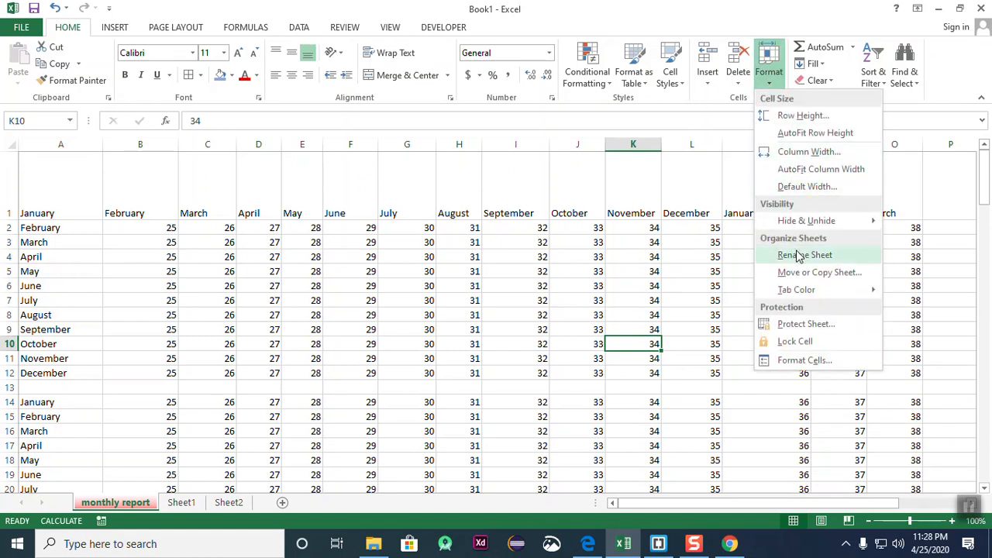
{"action": "left_click", "coordinate": [771, 342]}
{"action": "left_click", "coordinate": [768, 78]}
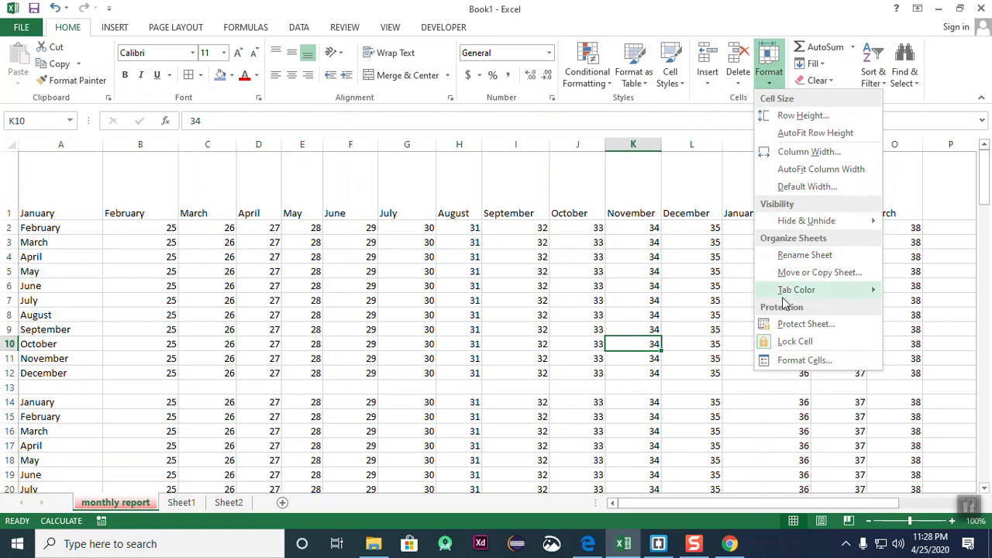
{"action": "left_click", "coordinate": [676, 361]}
- Enter 3415 in cell J6
{"action": "left_click", "coordinate": [691, 302]}
{"action": "left_click", "coordinate": [657, 332]}
{"action": "left_click", "coordinate": [597, 287]}
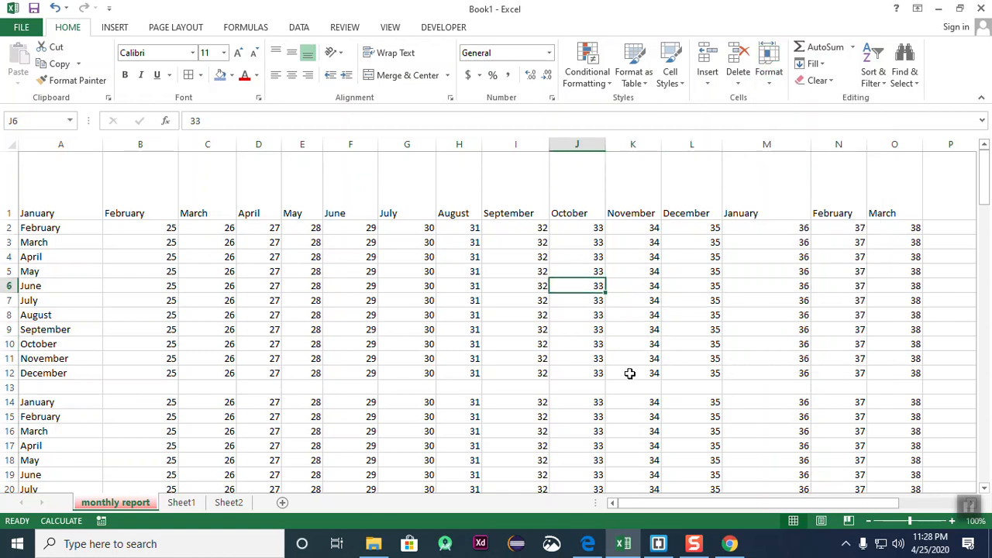
{"action": "type", "text": "3415"}
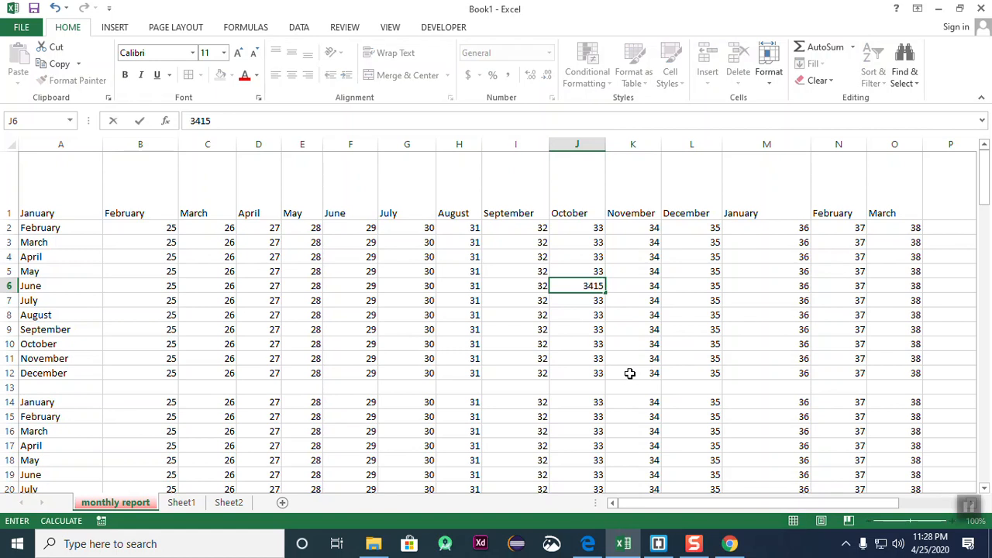
{"action": "left_click", "coordinate": [634, 431]}
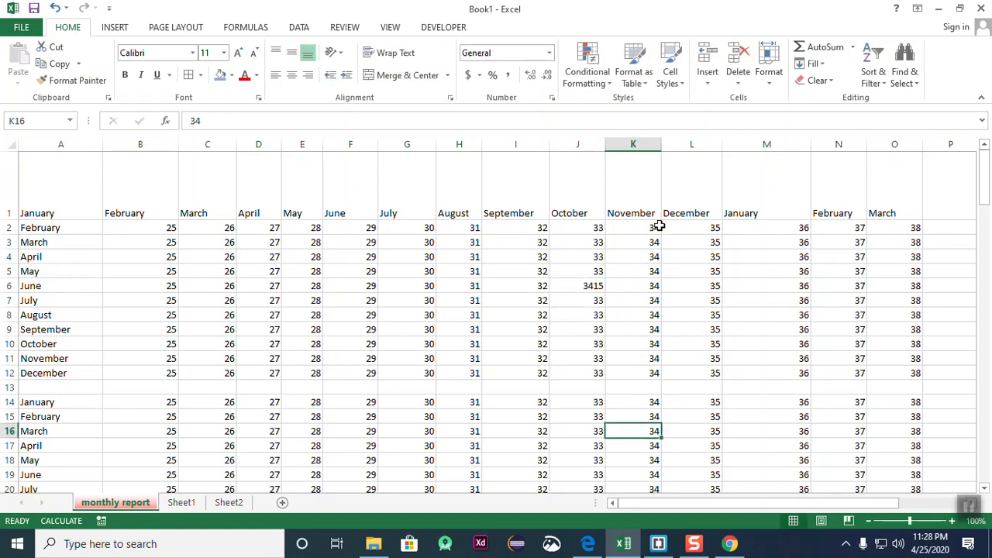
- Protect the sheet without a password
{"action": "left_click", "coordinate": [768, 70]}
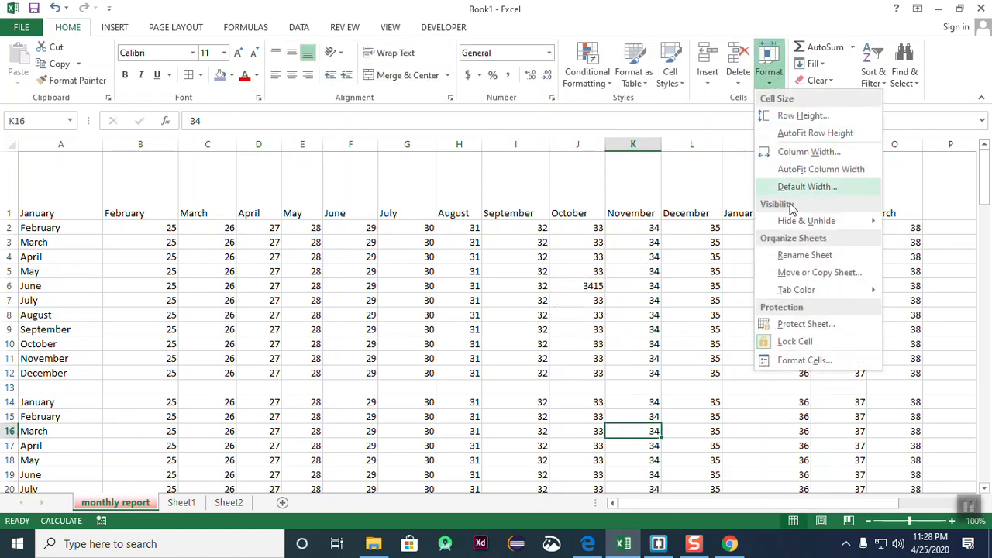
{"action": "left_click", "coordinate": [817, 326]}
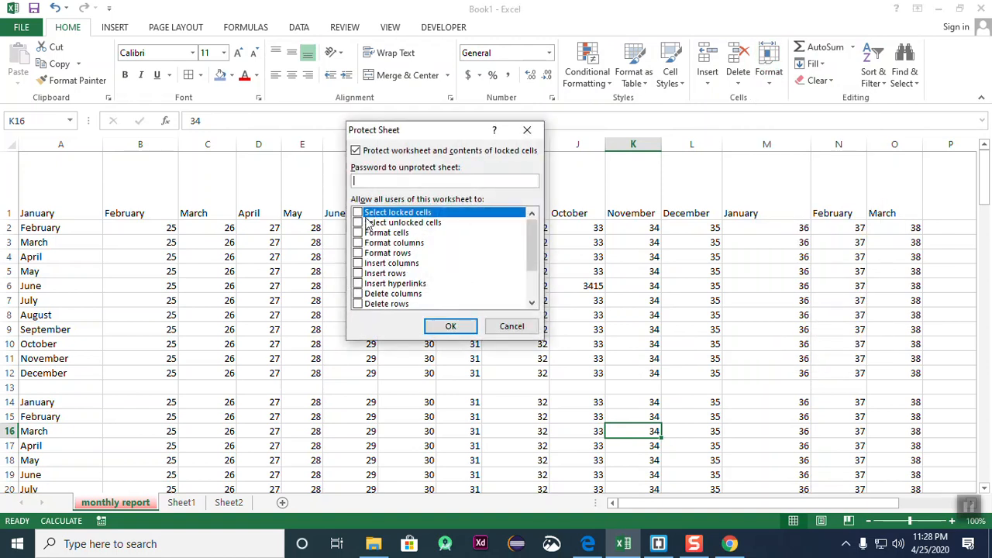
{"action": "left_click", "coordinate": [449, 326]}
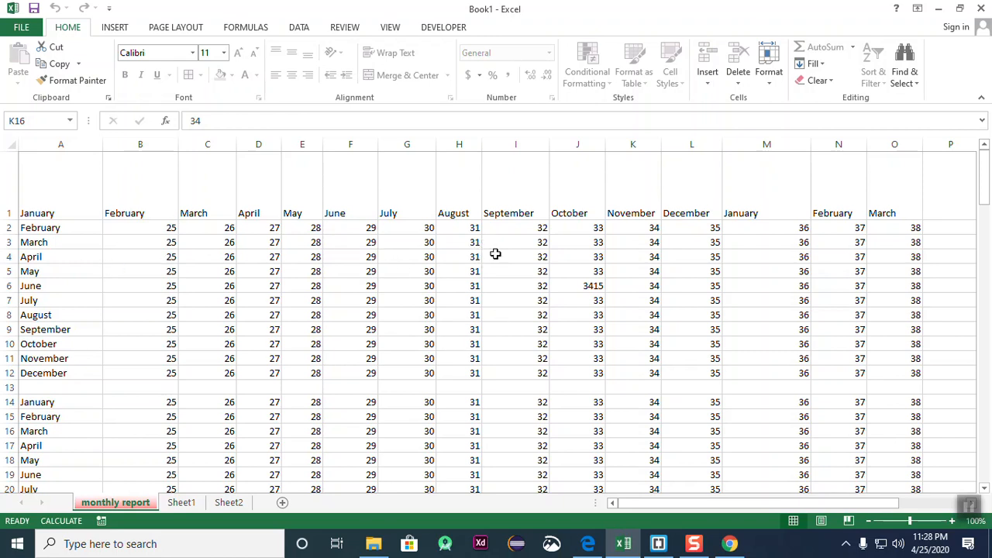
- Unprotect the sheet and select cell D4
{"action": "left_click", "coordinate": [778, 84]}
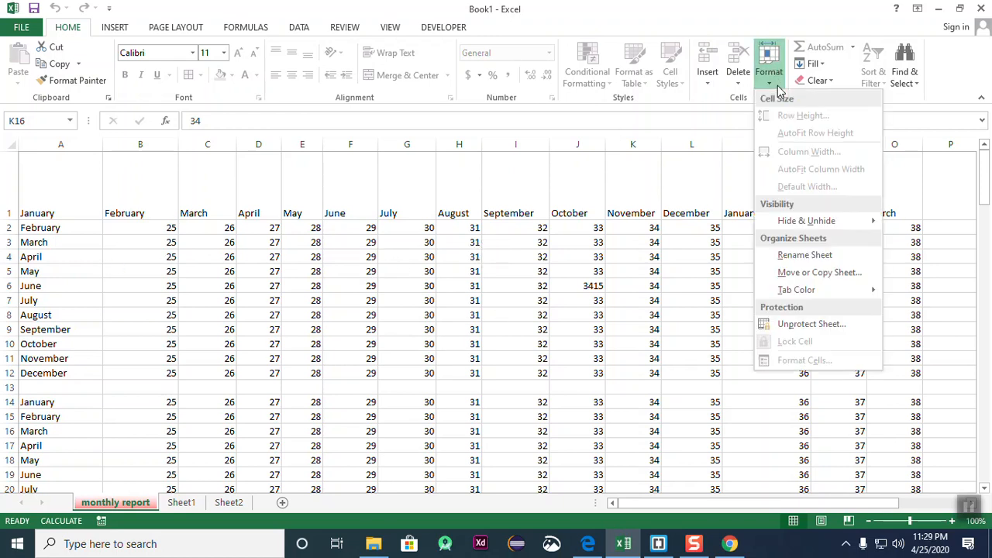
{"action": "left_click", "coordinate": [805, 324]}
{"action": "left_click", "coordinate": [364, 224]}
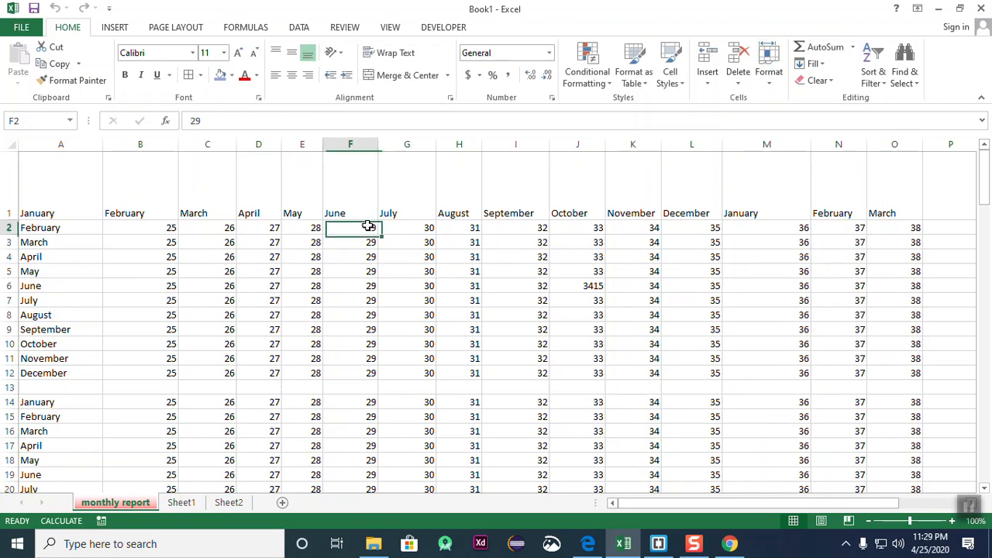
{"action": "left_click", "coordinate": [284, 258]}
{"action": "left_click", "coordinate": [258, 256]}
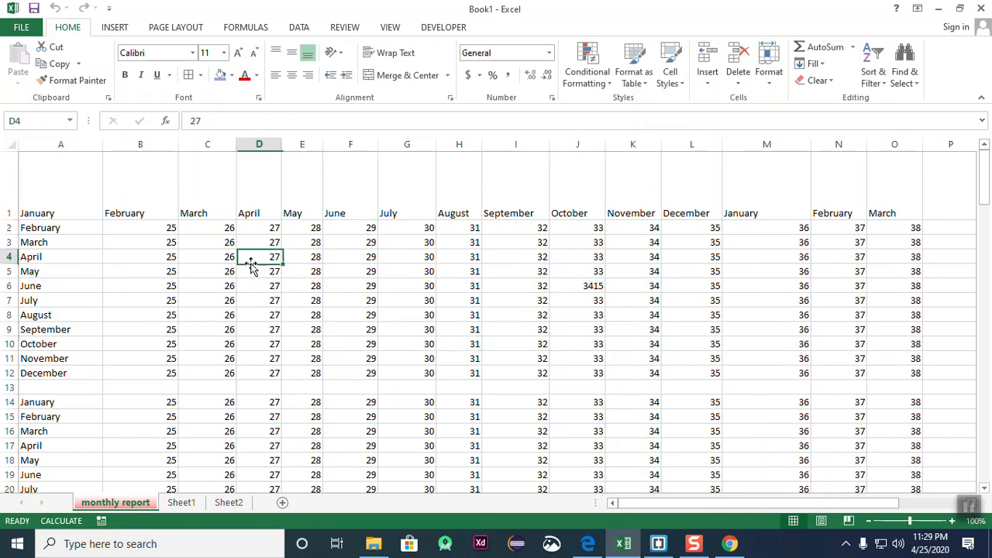
{"action": "scroll", "coordinate": [504, 264], "scroll_direction": "down", "scroll_amount": 7}
- Select the empty block D26:G34 below the table, ending on K34
{"action": "left_click", "coordinate": [317, 264]}
{"action": "left_click", "coordinate": [663, 303]}
{"action": "left_click_drag", "start_coordinate": [206, 197], "coordinate": [602, 394]}
{"action": "left_click", "coordinate": [662, 332]}
{"action": "left_click", "coordinate": [237, 225]}
{"action": "left_click_drag", "start_coordinate": [237, 225], "coordinate": [612, 335]}
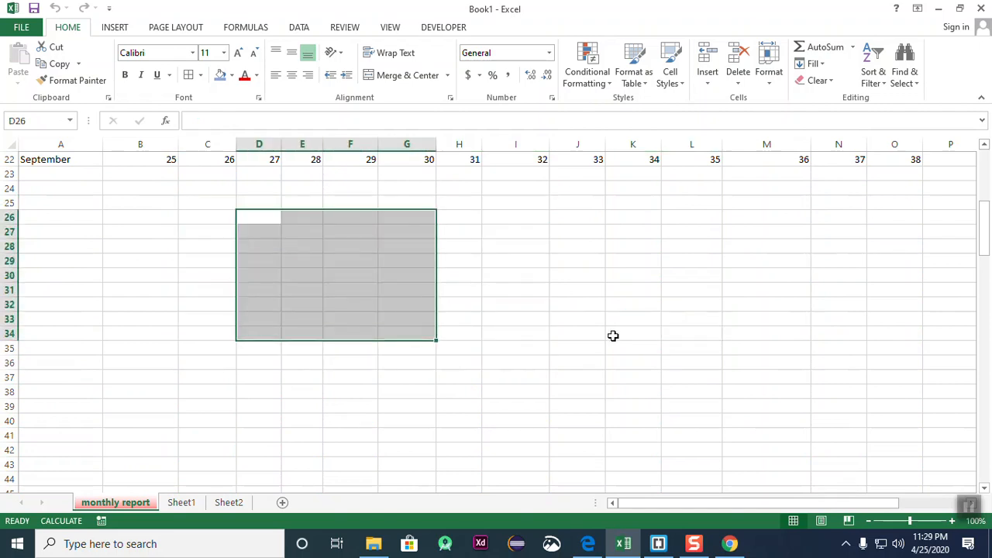
{"action": "left_click", "coordinate": [617, 333]}
- Protect the sheet again and confirm that editing a cell shows the protection warning
{"action": "left_click", "coordinate": [769, 76]}
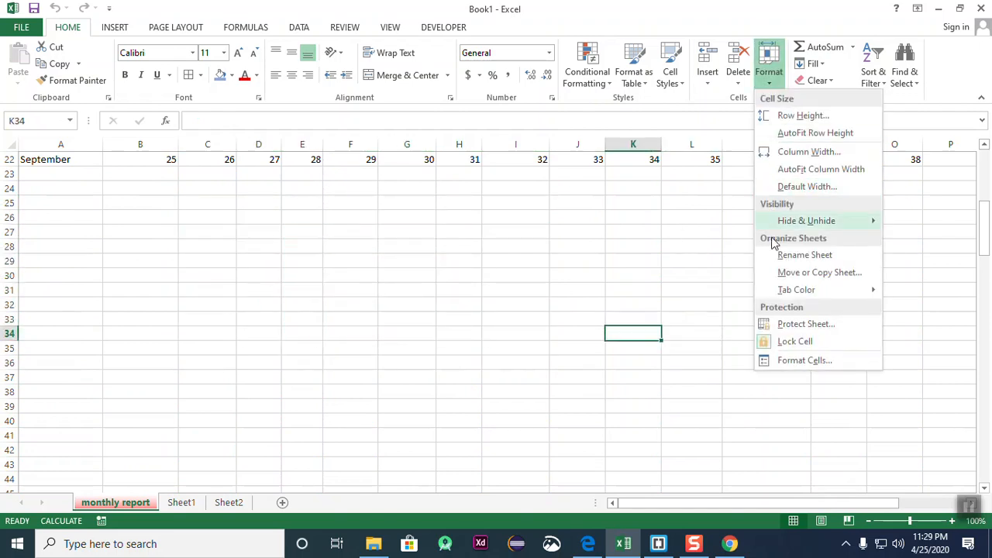
{"action": "left_click", "coordinate": [788, 331]}
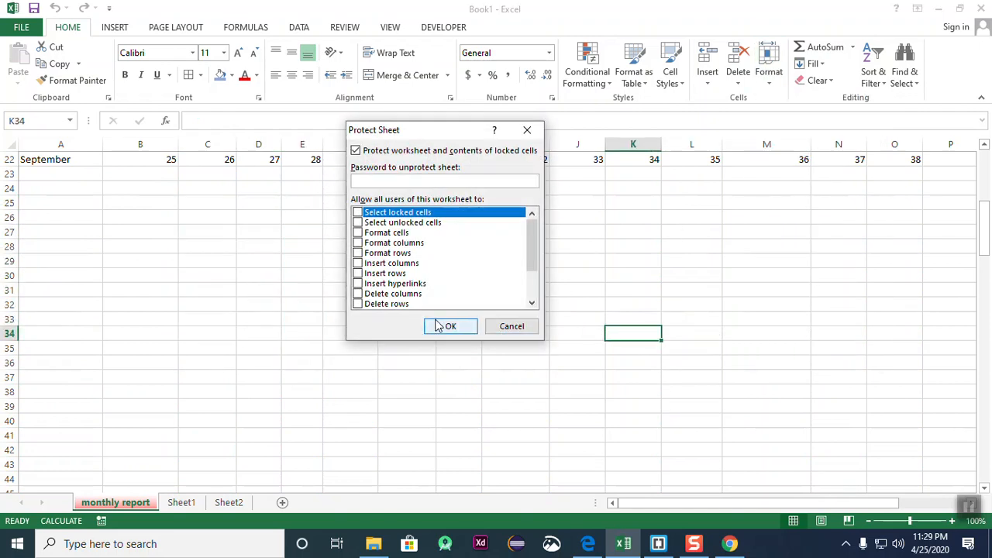
{"action": "left_click", "coordinate": [450, 326]}
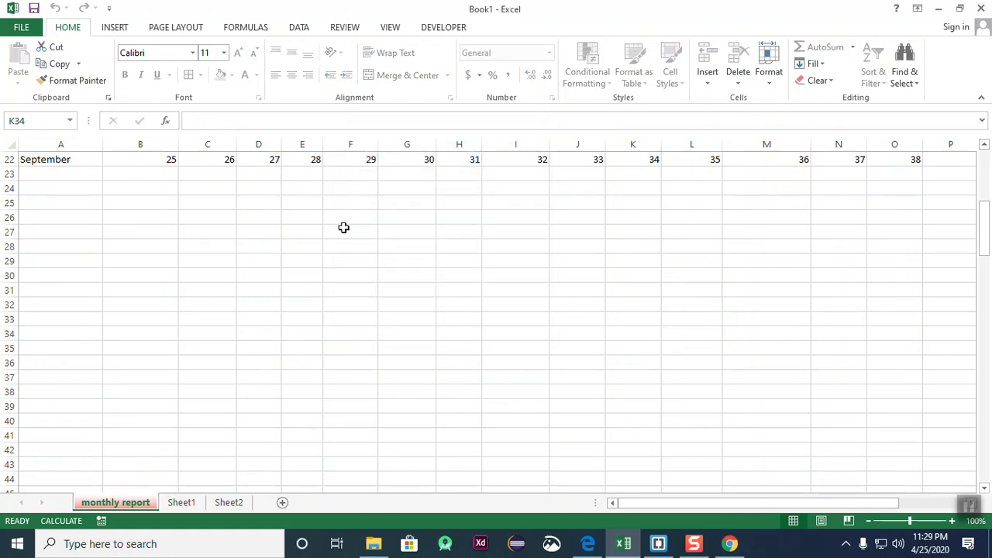
{"action": "double_click", "coordinate": [437, 281]}
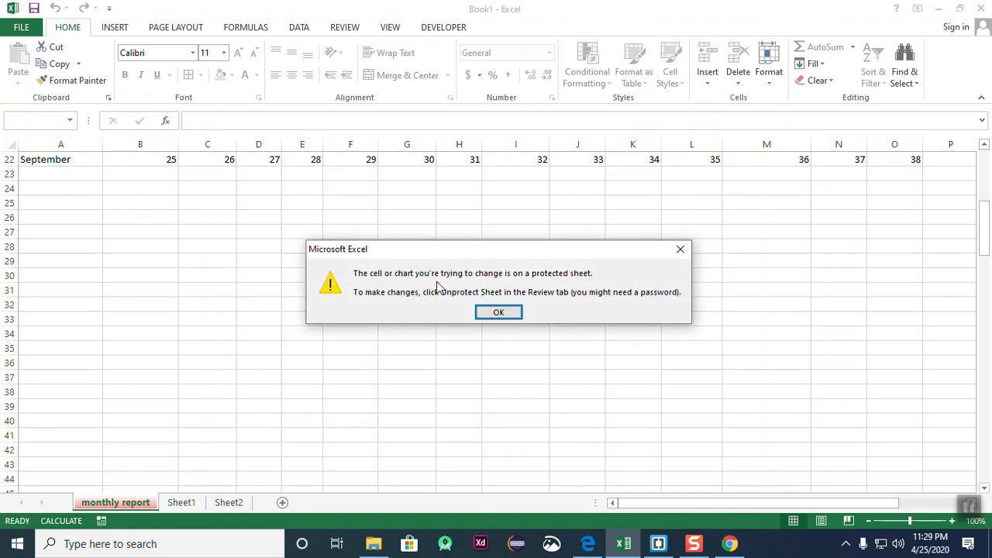
{"action": "left_click", "coordinate": [680, 248]}
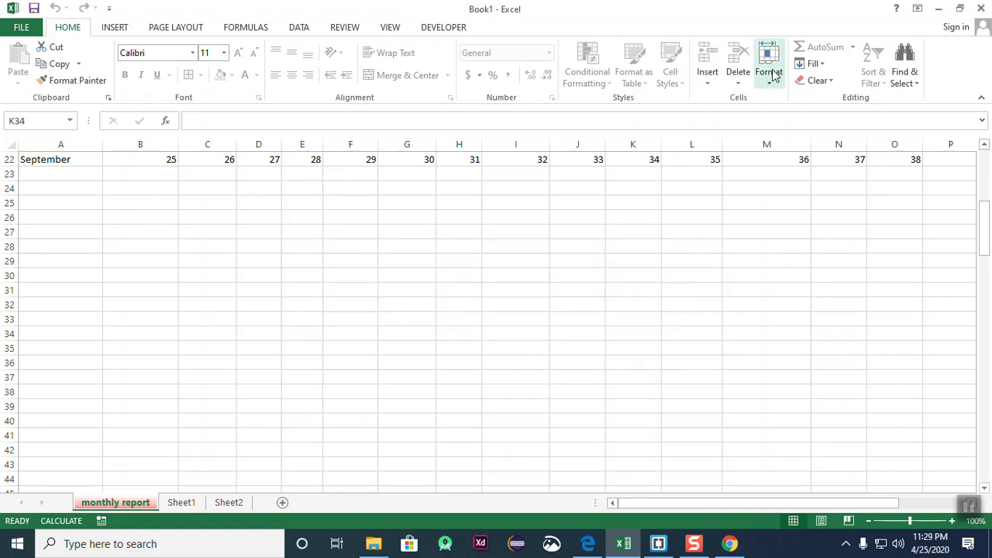
- Unprotect the sheet once more and select empty cell E27
{"action": "left_click", "coordinate": [767, 78]}
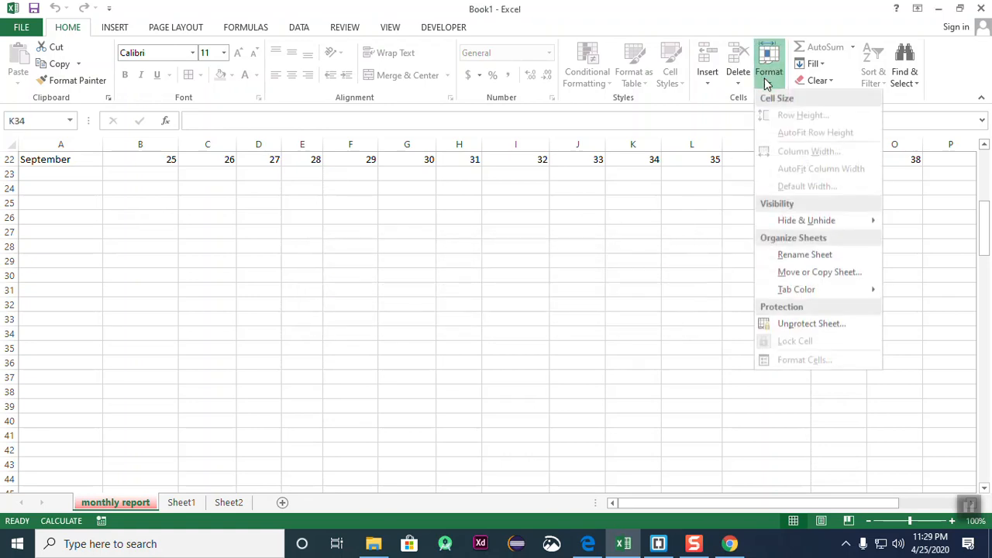
{"action": "left_click", "coordinate": [818, 325]}
{"action": "left_click", "coordinate": [411, 244]}
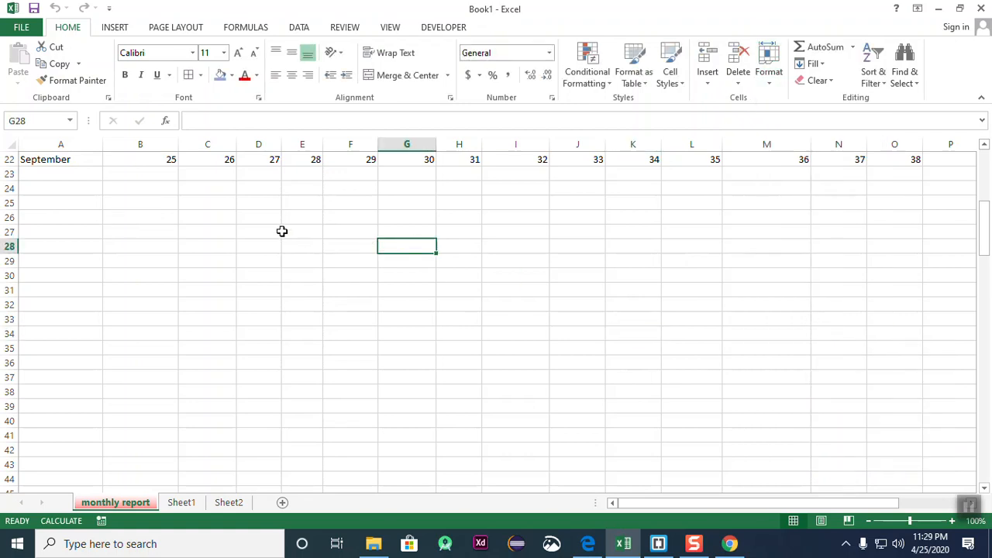
{"action": "left_click", "coordinate": [287, 234]}
{"action": "left_click", "coordinate": [770, 84]}
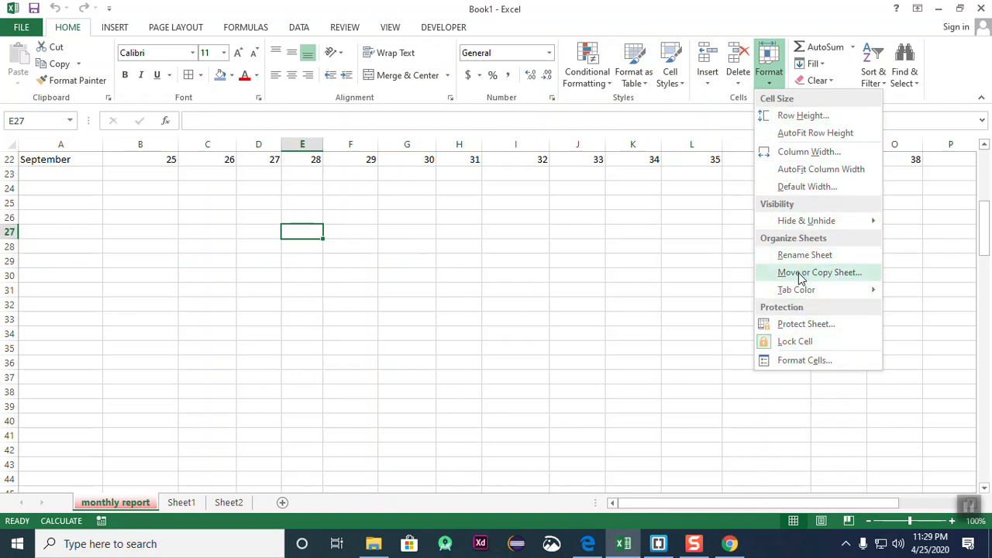
{"action": "left_click", "coordinate": [599, 266]}
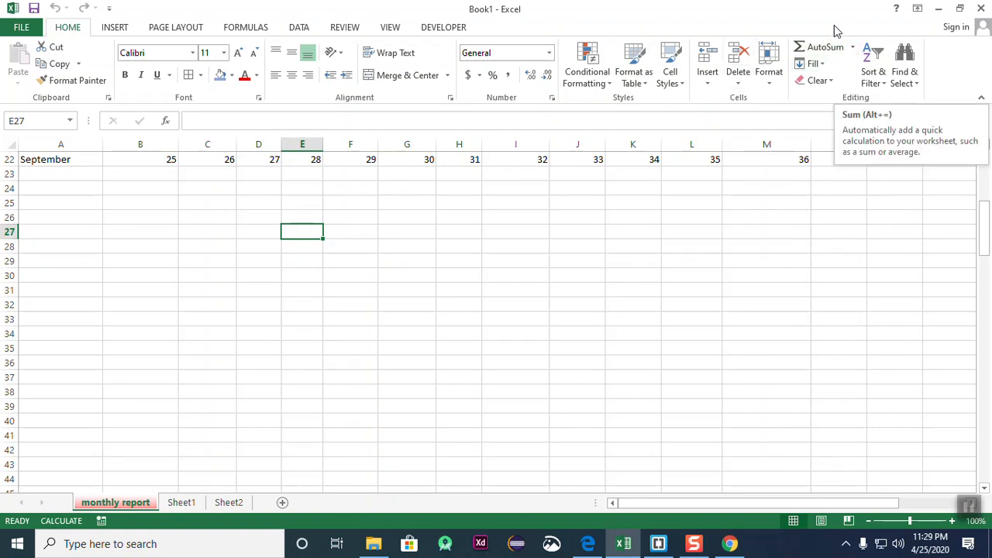
- Browse the AutoSum quick calculations list, then select empty cell I29
{"action": "left_click", "coordinate": [851, 48]}
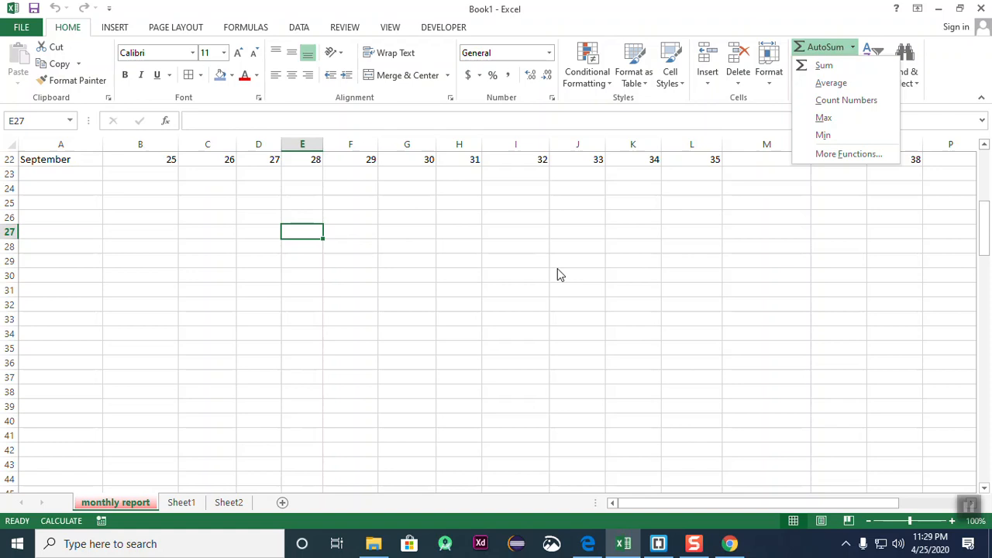
{"action": "scroll", "coordinate": [393, 182], "scroll_direction": "up", "scroll_amount": 5}
{"action": "scroll", "coordinate": [394, 181], "scroll_direction": "down", "scroll_amount": 1}
{"action": "scroll", "coordinate": [394, 181], "scroll_direction": "down", "scroll_amount": 3}
{"action": "left_click", "coordinate": [608, 307]}
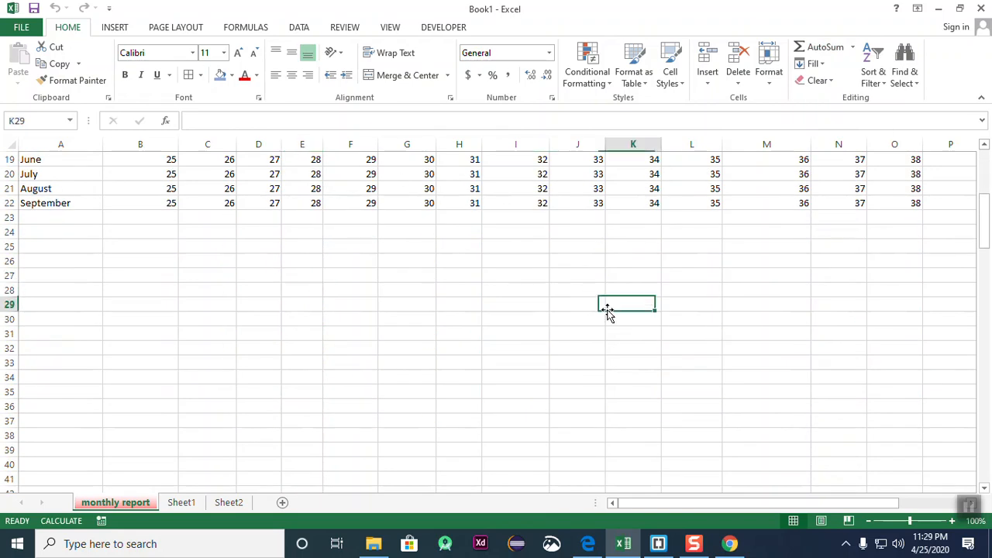
{"action": "left_click", "coordinate": [336, 246]}
{"action": "left_click", "coordinate": [486, 306]}
{"action": "scroll", "coordinate": [486, 308], "scroll_direction": "up", "scroll_amount": 6}
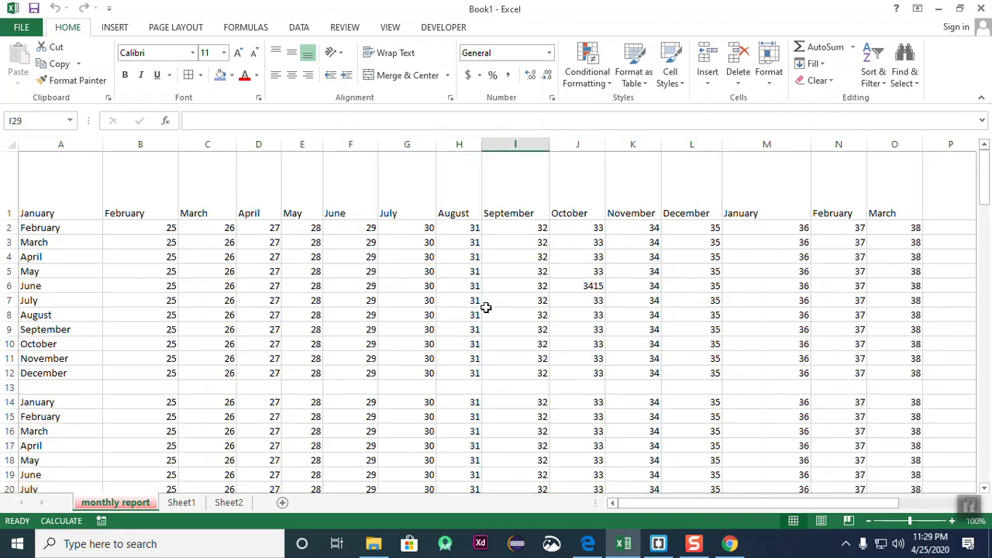
{"action": "scroll", "coordinate": [486, 308], "scroll_direction": "down", "scroll_amount": 5}
{"action": "scroll", "coordinate": [486, 308], "scroll_direction": "up", "scroll_amount": 4}
{"action": "scroll", "coordinate": [212, 243], "scroll_direction": "up", "scroll_amount": 1}
{"action": "scroll", "coordinate": [212, 243], "scroll_direction": "down", "scroll_amount": 2}
{"action": "scroll", "coordinate": [212, 243], "scroll_direction": "up", "scroll_amount": 2}
- Add SUM totals for every month column in row 23 with AutoSum
{"action": "left_click_drag", "start_coordinate": [151, 227], "coordinate": [900, 390]}
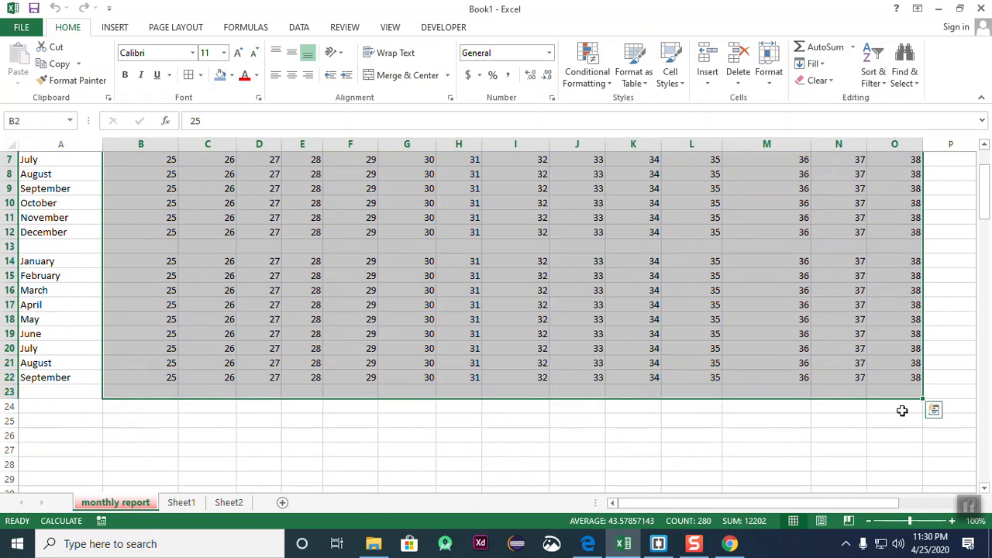
{"action": "left_click", "coordinate": [852, 48]}
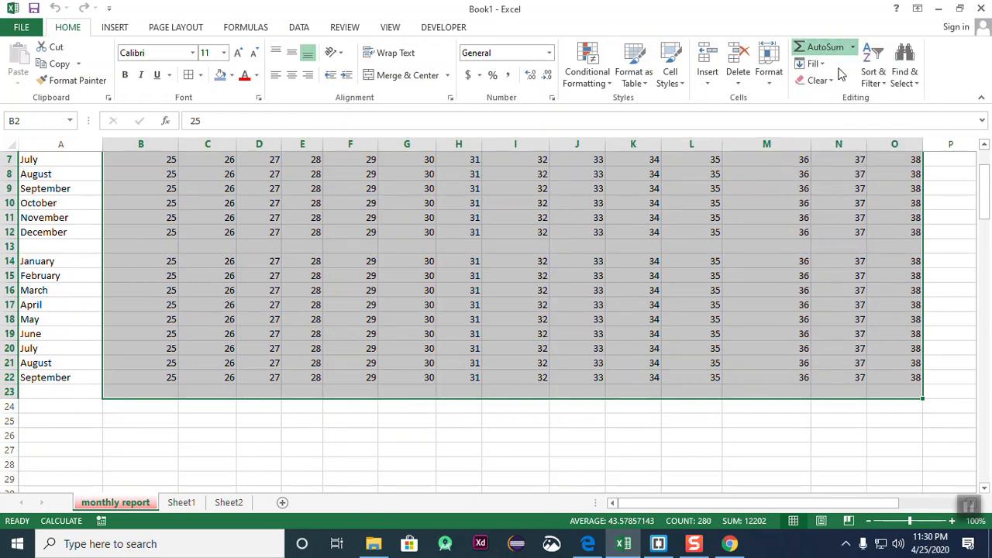
{"action": "left_click", "coordinate": [841, 72]}
{"action": "left_click", "coordinate": [409, 488]}
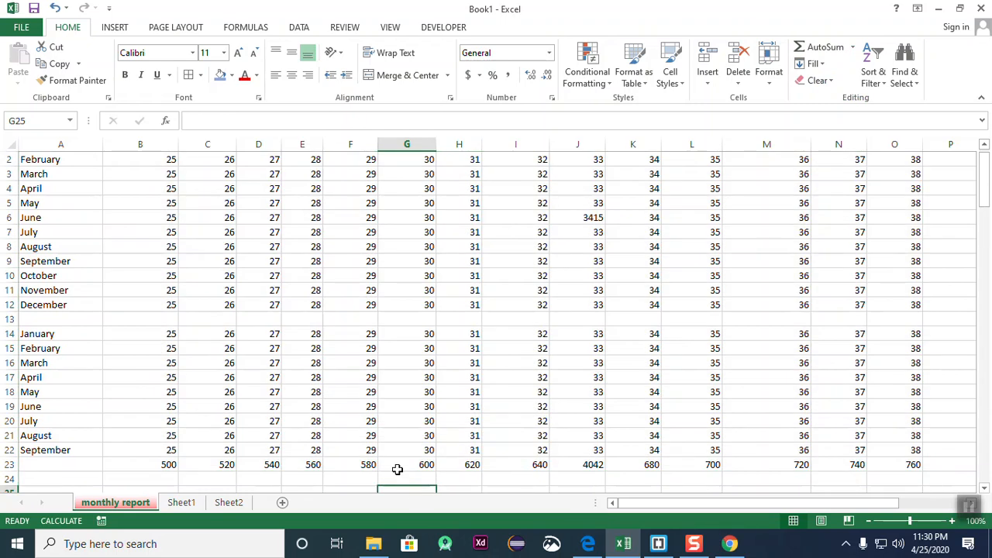
- Type 'Total' into cell A23
{"action": "left_click", "coordinate": [42, 463]}
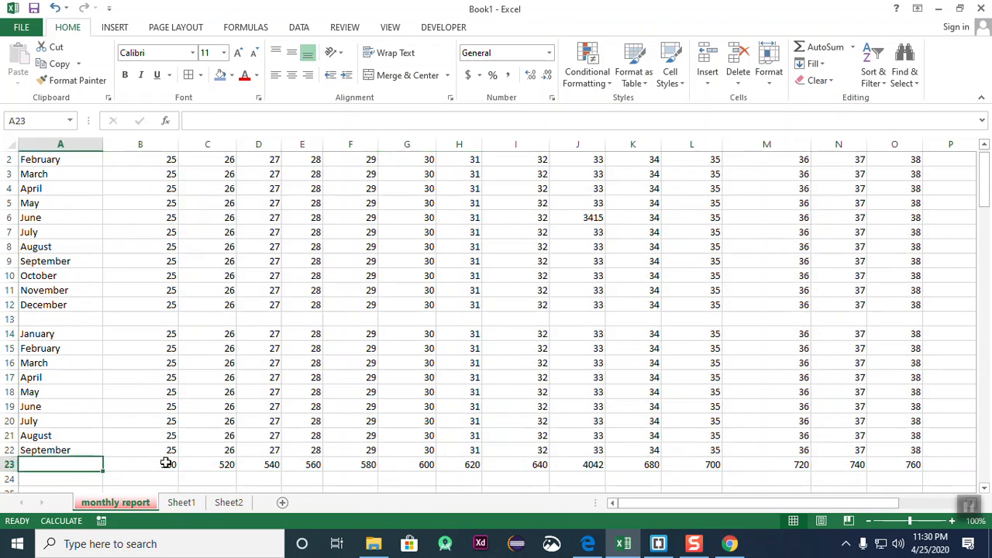
{"action": "scroll", "coordinate": [169, 334], "scroll_direction": "up", "scroll_amount": 1}
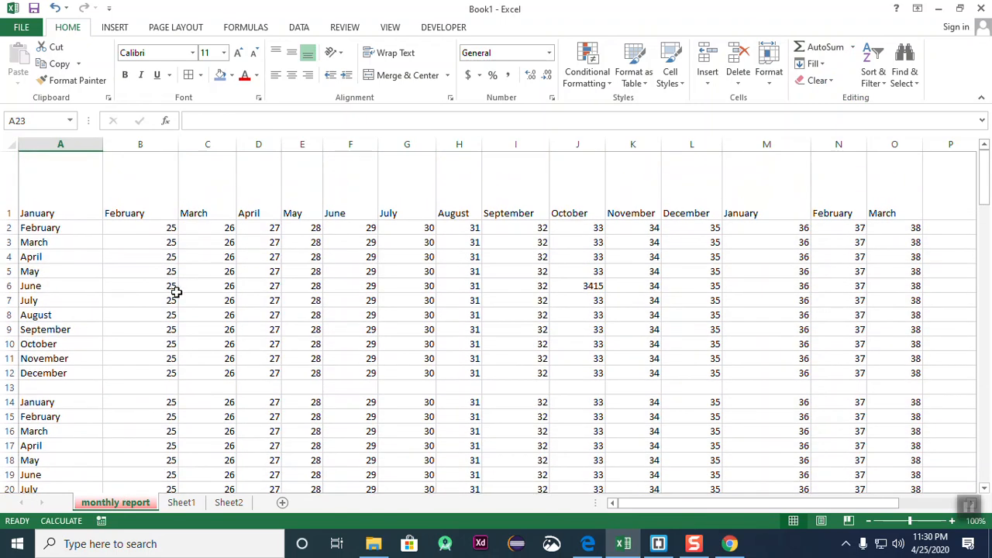
{"action": "scroll", "coordinate": [173, 290], "scroll_direction": "down", "scroll_amount": 3}
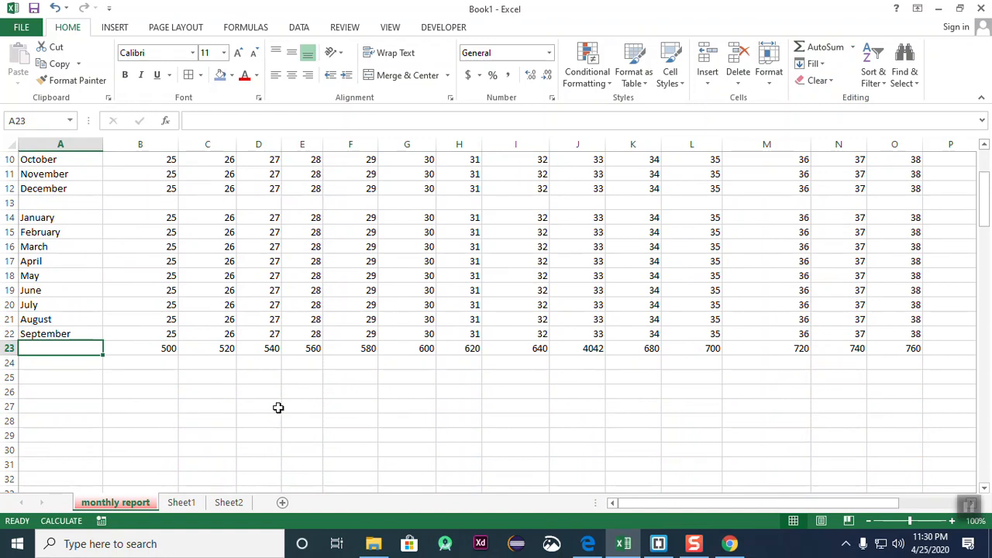
{"action": "type", "text": "T"}
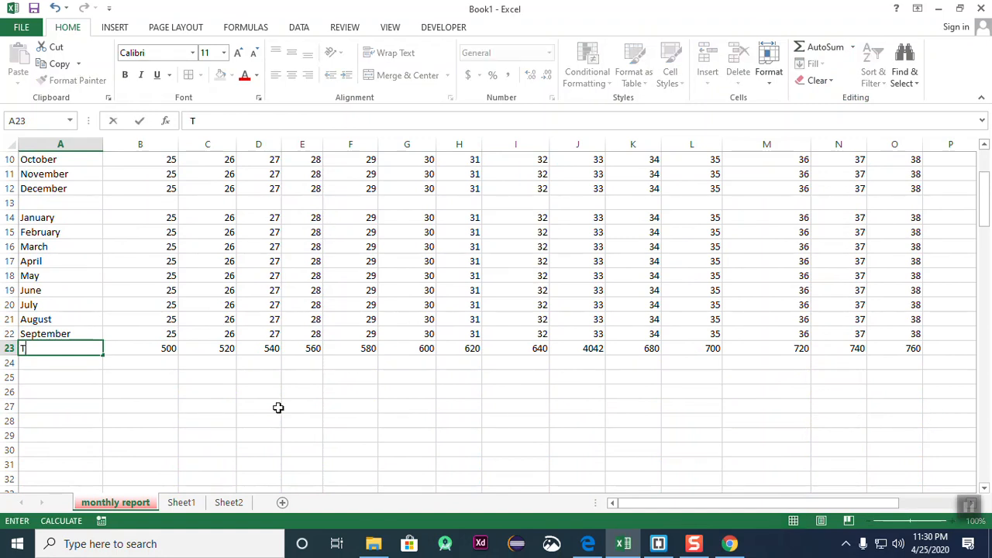
{"action": "type", "text": "otal"}
{"action": "key", "text": "Return"}
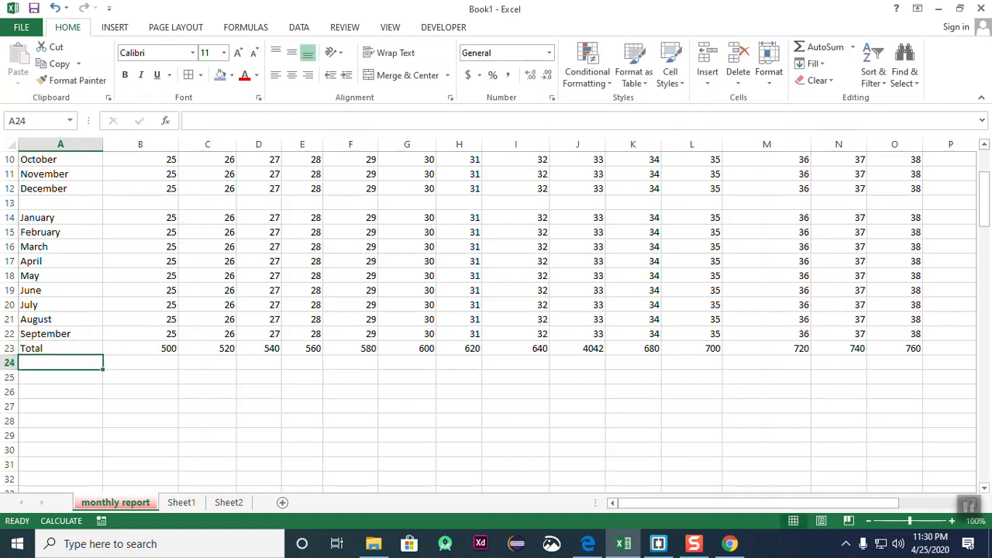
- Fill the whole Total row 23 with gold
{"action": "left_click", "coordinate": [9, 348]}
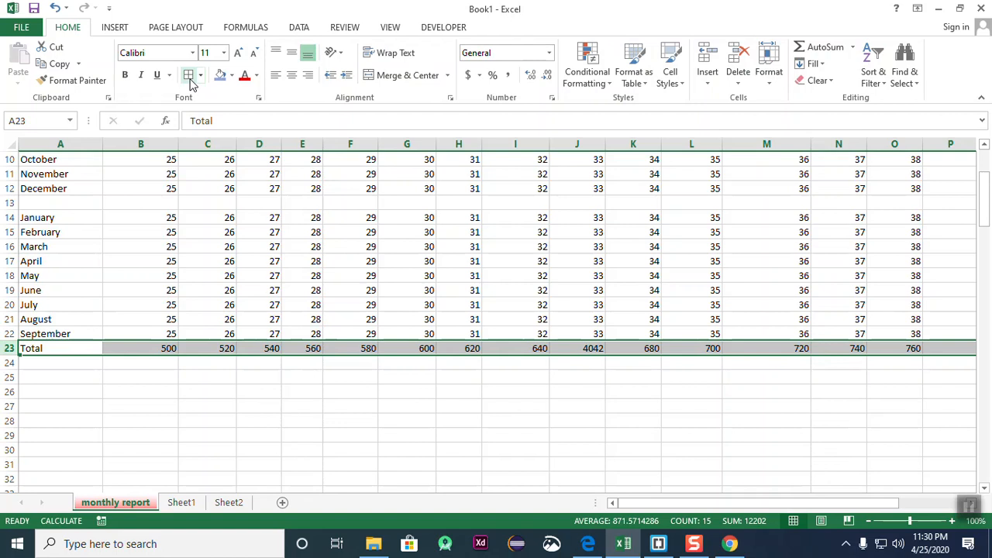
{"action": "left_click", "coordinate": [221, 76]}
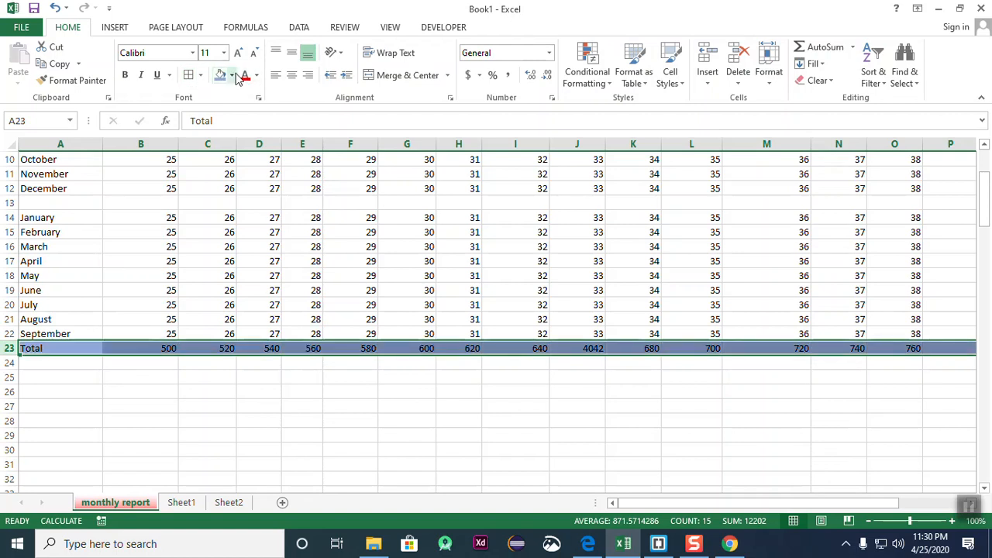
{"action": "left_click", "coordinate": [232, 75]}
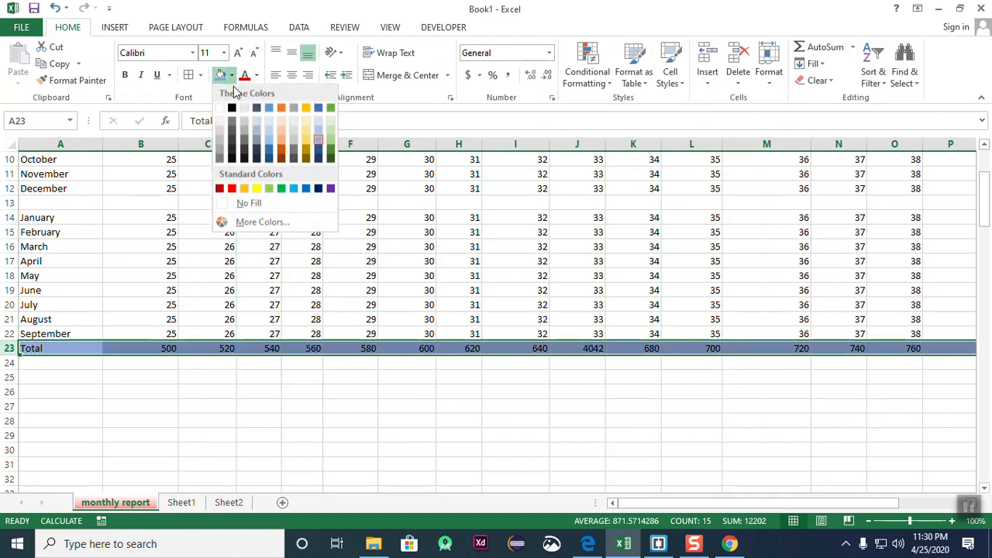
{"action": "left_click", "coordinate": [305, 138]}
{"action": "left_click", "coordinate": [509, 394]}
- Check the SUM formulas along row 23, including G23, N23 and O23
{"action": "left_click", "coordinate": [141, 348]}
{"action": "left_click", "coordinate": [221, 348]}
{"action": "left_click", "coordinate": [270, 350]}
{"action": "left_click", "coordinate": [394, 349]}
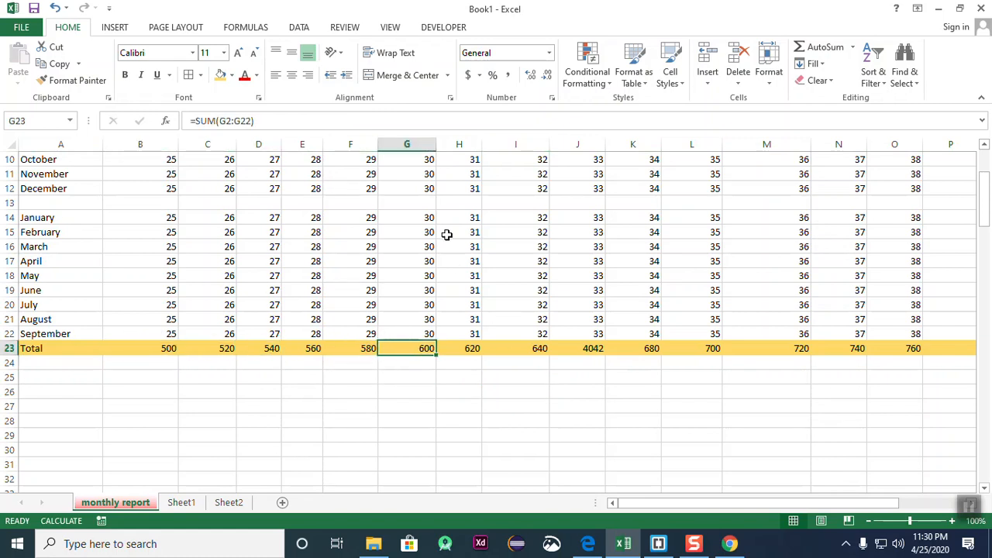
{"action": "scroll", "coordinate": [447, 233], "scroll_direction": "up", "scroll_amount": 3}
{"action": "scroll", "coordinate": [424, 445], "scroll_direction": "down", "scroll_amount": 3}
{"action": "left_click", "coordinate": [475, 349]}
{"action": "left_click", "coordinate": [581, 349]}
{"action": "left_click", "coordinate": [694, 348]}
{"action": "left_click", "coordinate": [857, 348]}
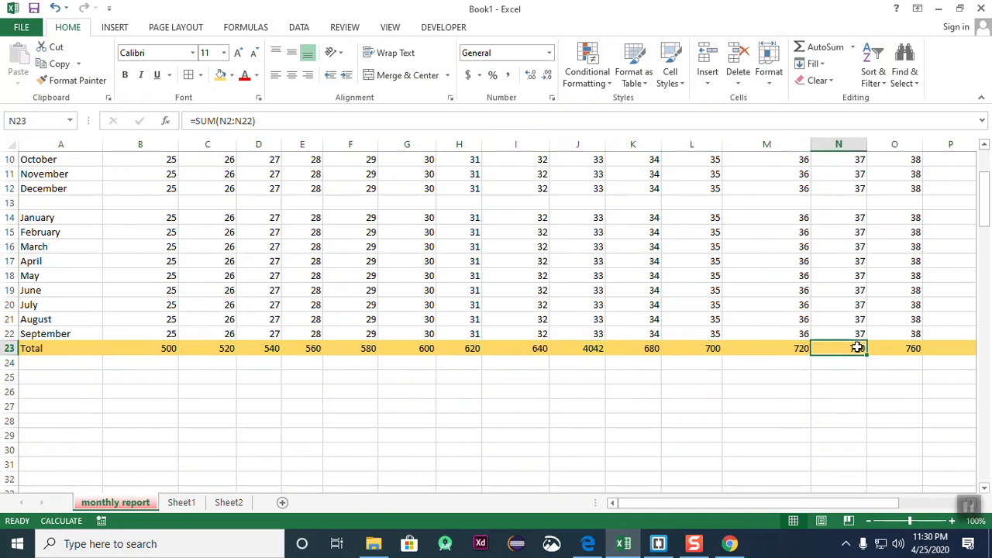
{"action": "left_click", "coordinate": [907, 348]}
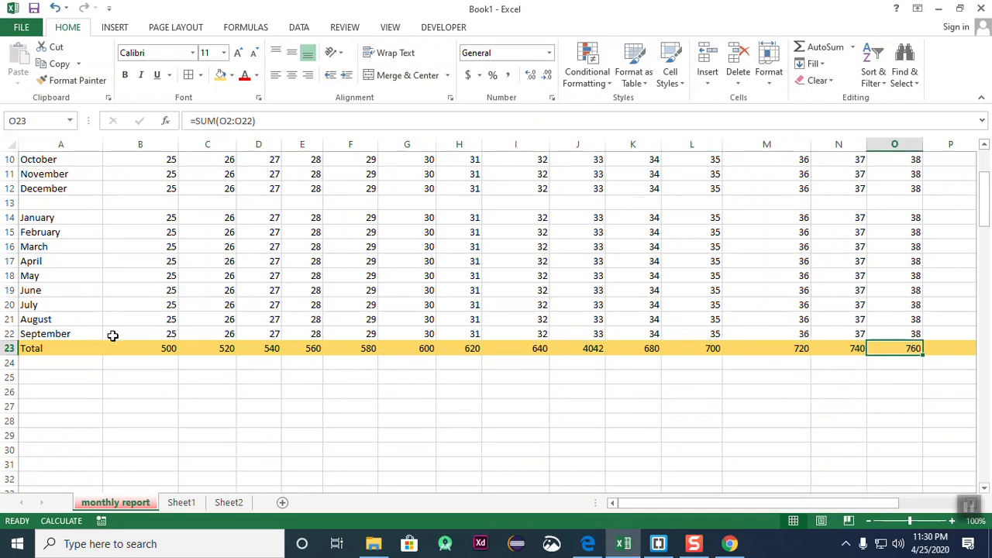
- Select A24 and cancel an unwanted SUM entry started there
{"action": "left_click", "coordinate": [34, 364]}
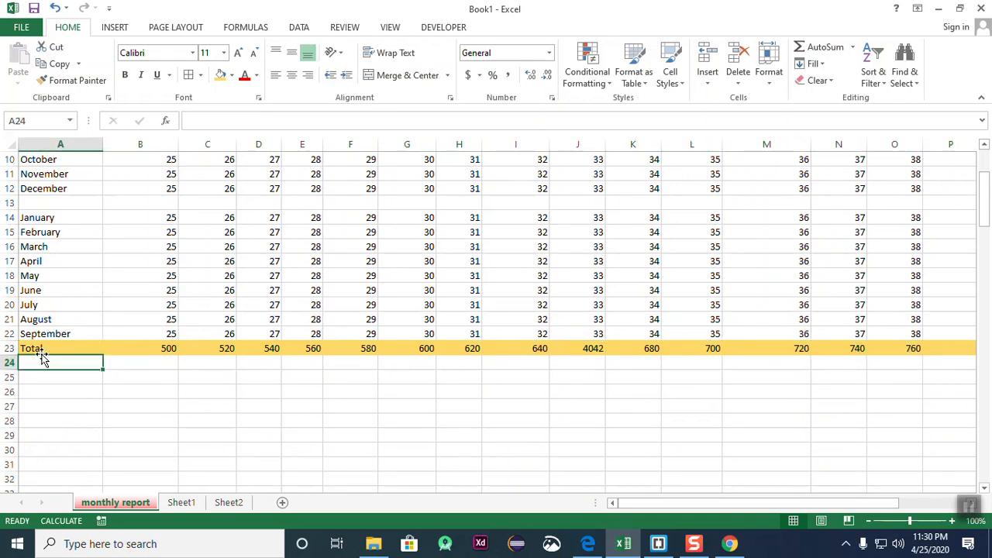
{"action": "left_click", "coordinate": [767, 84]}
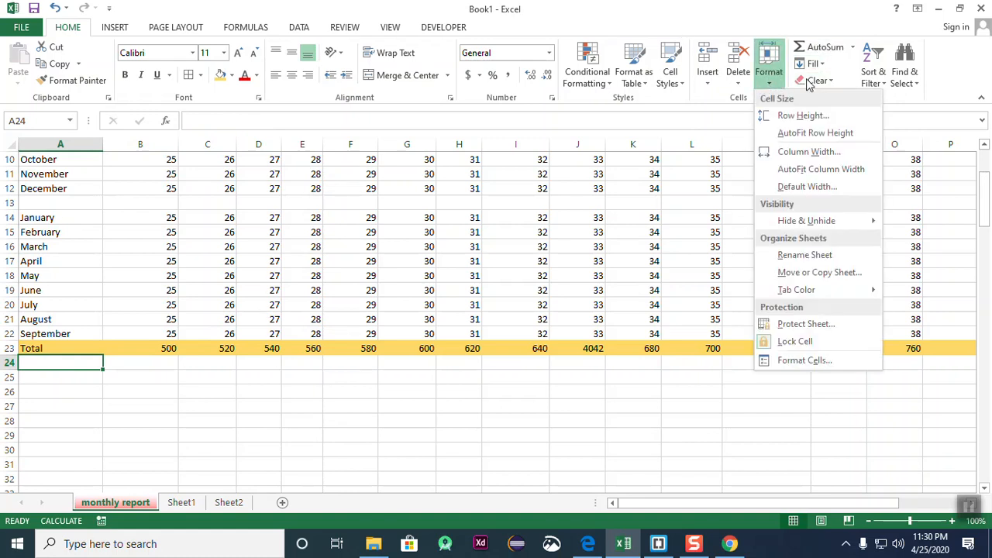
{"action": "left_click", "coordinate": [848, 48]}
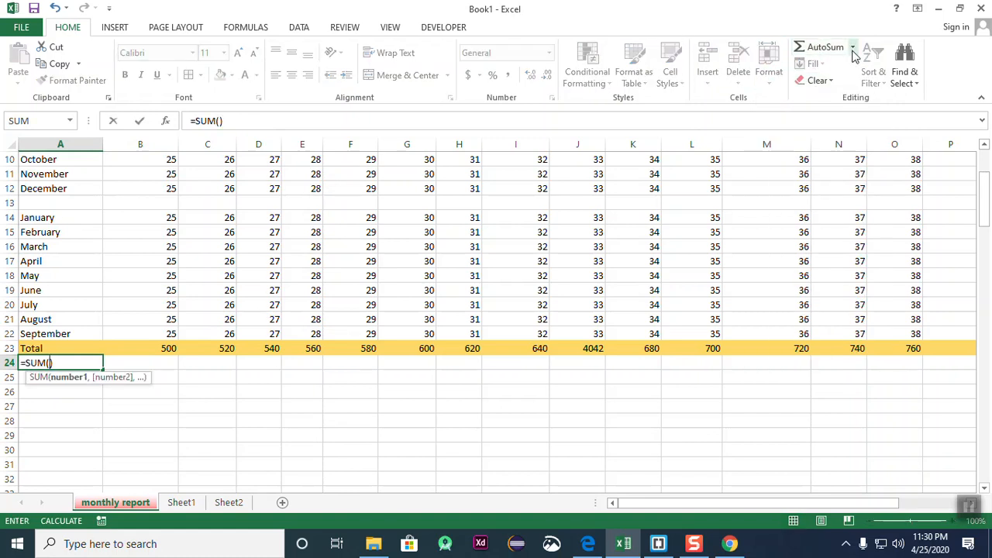
{"action": "key", "text": "Escape"}
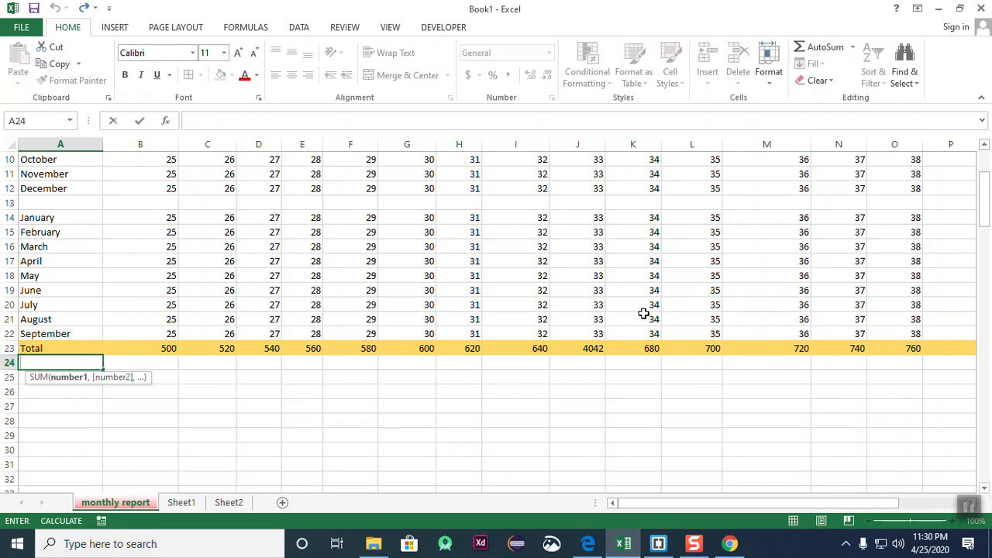
{"action": "left_click", "coordinate": [619, 401]}
{"action": "left_click", "coordinate": [38, 361]}
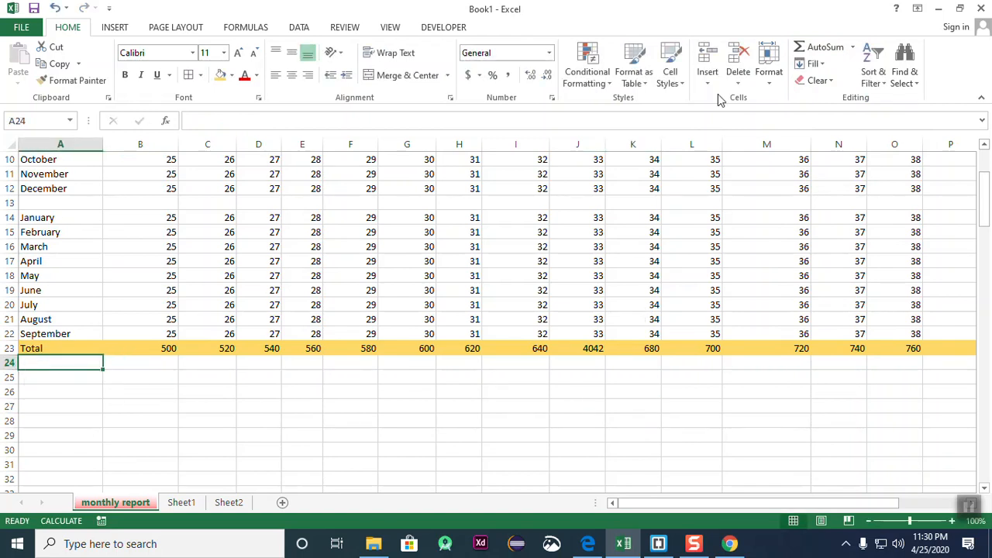
- Label cell A24 'Average'
{"action": "left_click", "coordinate": [851, 47]}
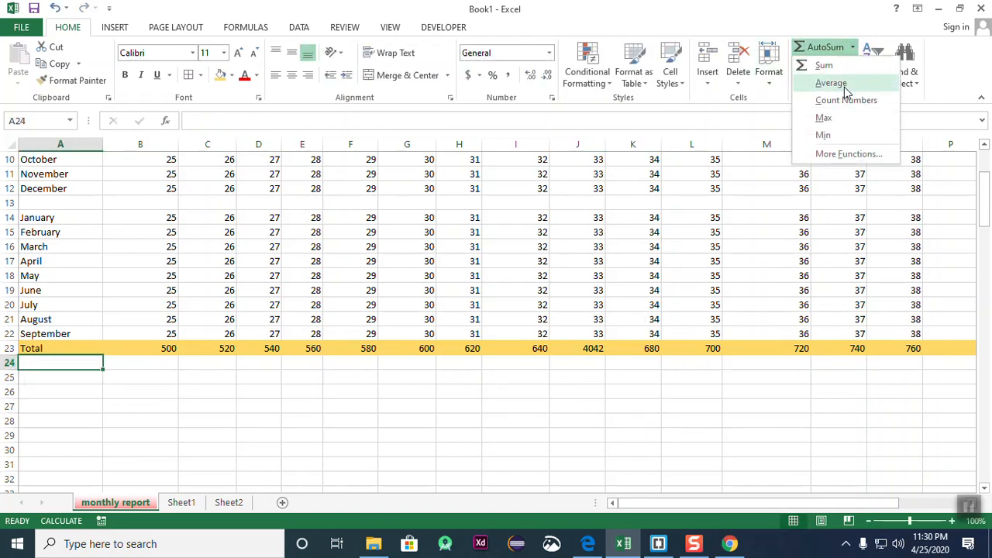
{"action": "left_click", "coordinate": [189, 377]}
{"action": "left_click", "coordinate": [175, 407]}
{"action": "left_click", "coordinate": [66, 365]}
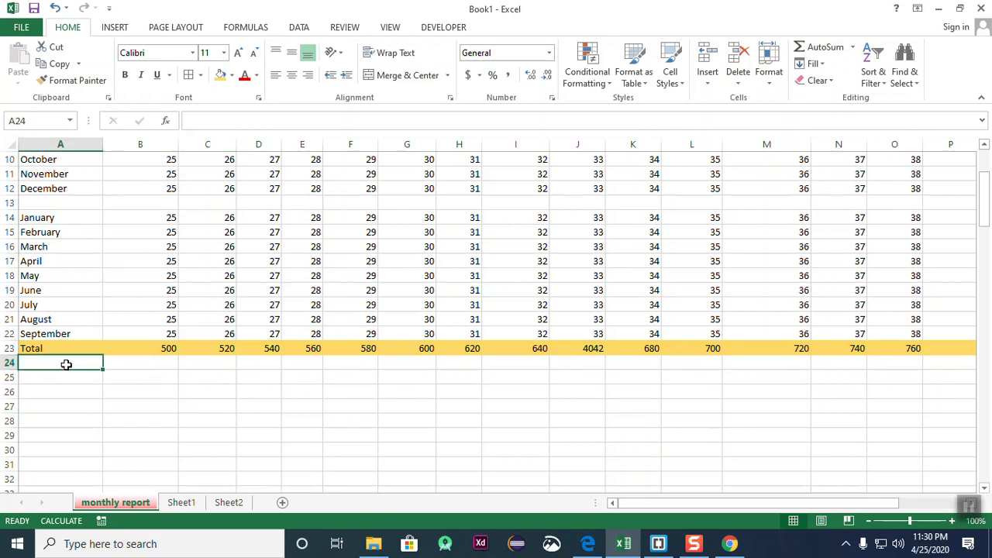
{"action": "type", "text": "Average"}
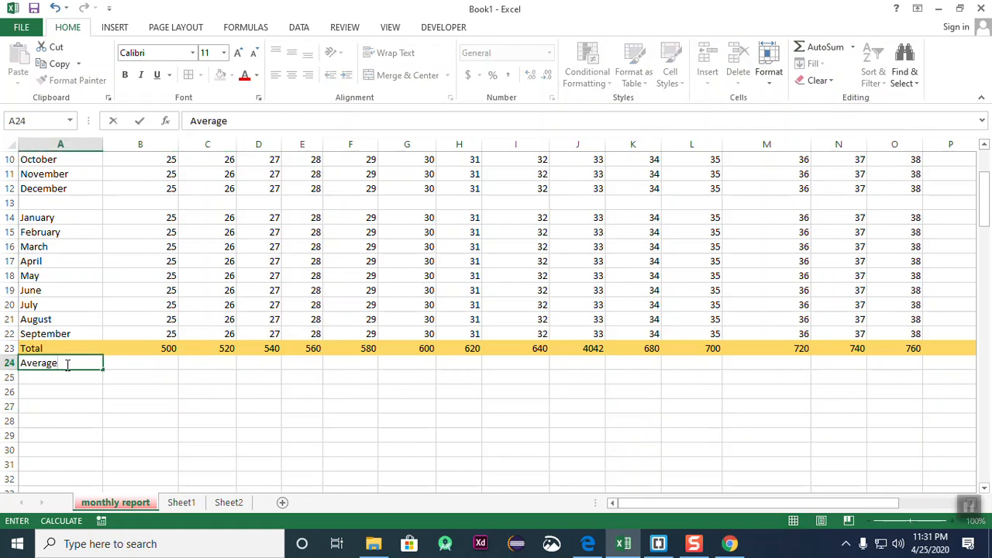
{"action": "left_click", "coordinate": [245, 405]}
- Select B2:O23 and use AutoSum Average to fill row 24
{"action": "scroll", "coordinate": [155, 232], "scroll_direction": "up", "scroll_amount": 4}
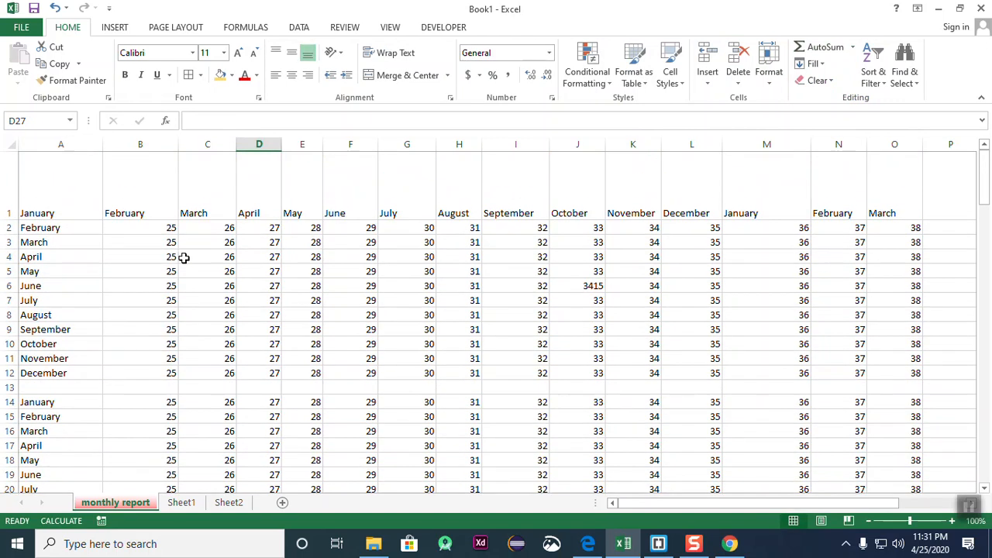
{"action": "left_click_drag", "start_coordinate": [164, 231], "coordinate": [733, 277]}
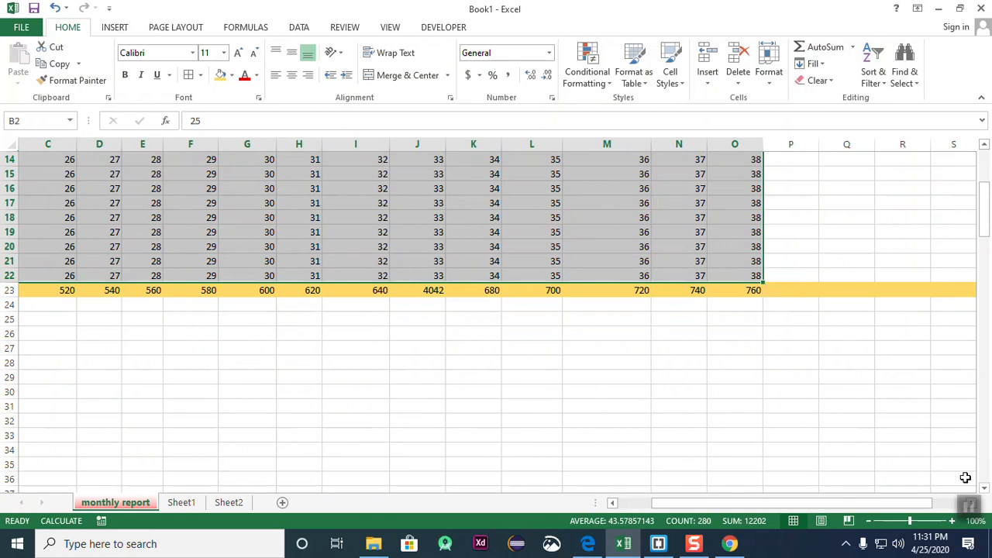
{"action": "left_click_drag", "start_coordinate": [871, 507], "coordinate": [840, 505]}
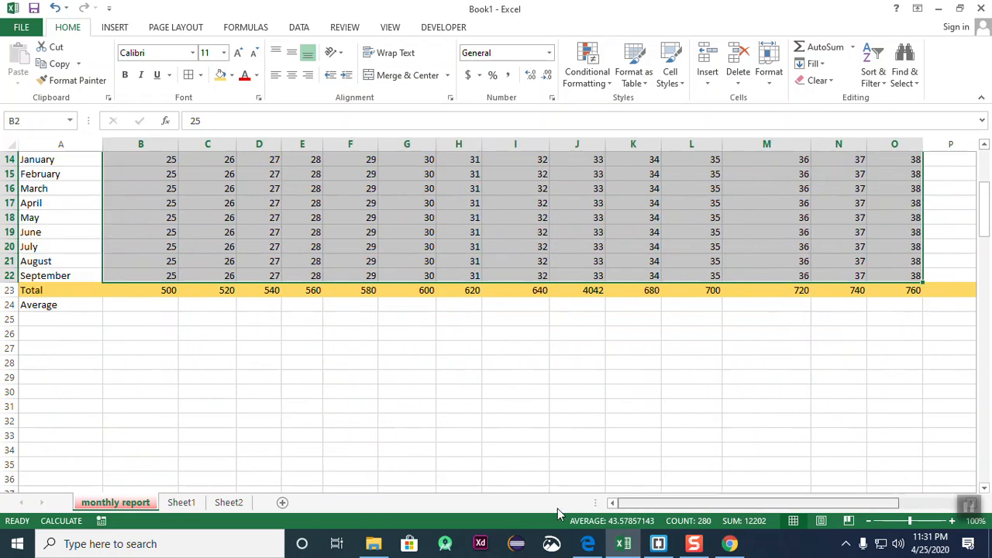
{"action": "left_click", "coordinate": [853, 47]}
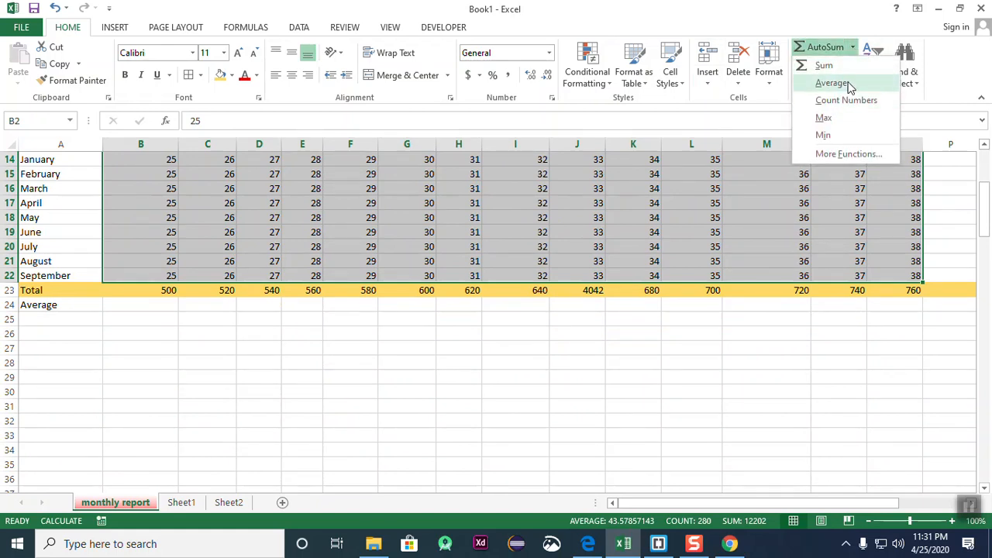
{"action": "left_click", "coordinate": [847, 83]}
{"action": "scroll", "coordinate": [493, 253], "scroll_direction": "down", "scroll_amount": 2}
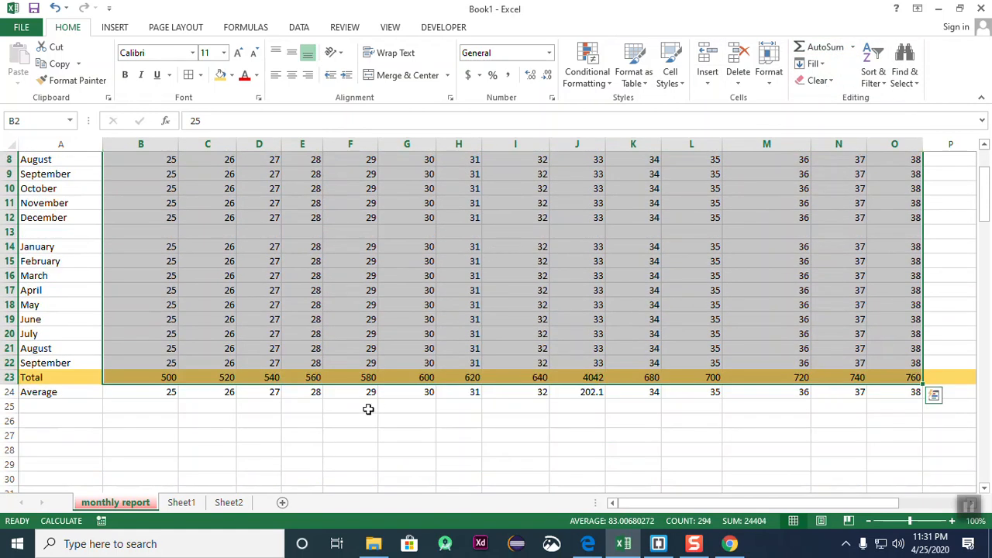
{"action": "left_click", "coordinate": [295, 401]}
- Check the averages in row 24, including the formula in J24
{"action": "left_click_drag", "start_coordinate": [165, 394], "coordinate": [899, 387]}
{"action": "left_click", "coordinate": [423, 434]}
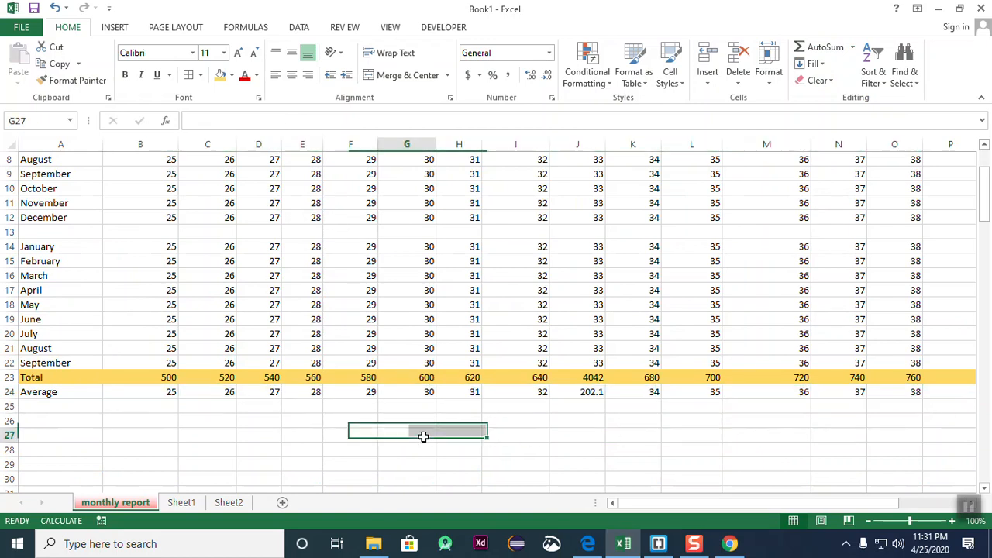
{"action": "left_click_drag", "start_coordinate": [139, 390], "coordinate": [646, 406]}
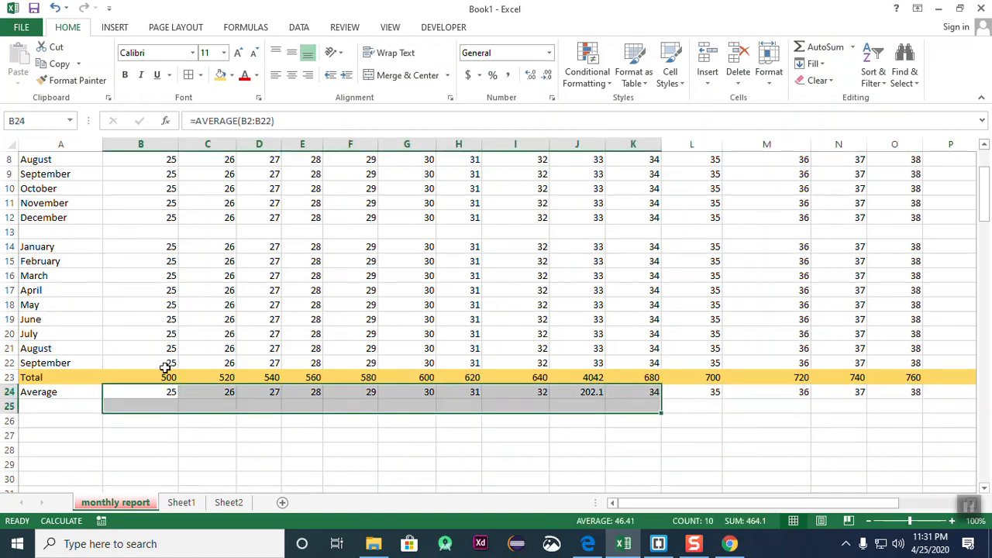
{"action": "left_click", "coordinate": [255, 423]}
{"action": "left_click", "coordinate": [590, 392]}
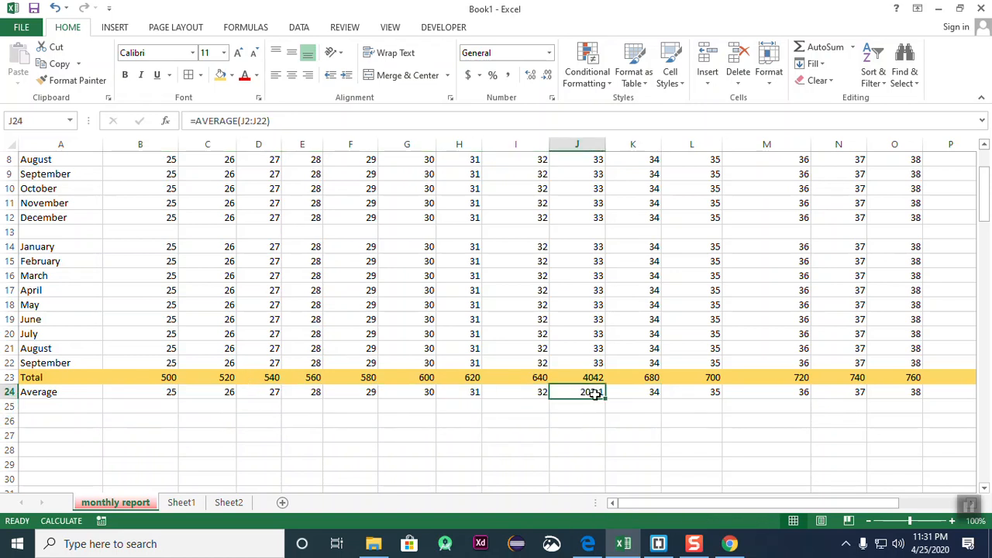
{"action": "scroll", "coordinate": [608, 418], "scroll_direction": "up", "scroll_amount": 3}
{"action": "scroll", "coordinate": [619, 414], "scroll_direction": "down", "scroll_amount": 3}
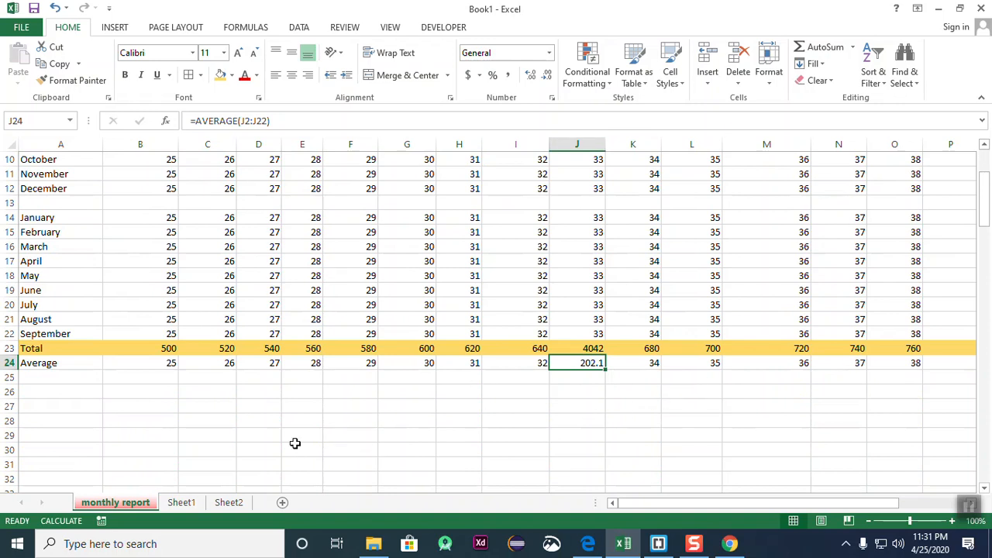
- Select cell A25 and an empty area below the table
{"action": "left_click", "coordinate": [48, 376]}
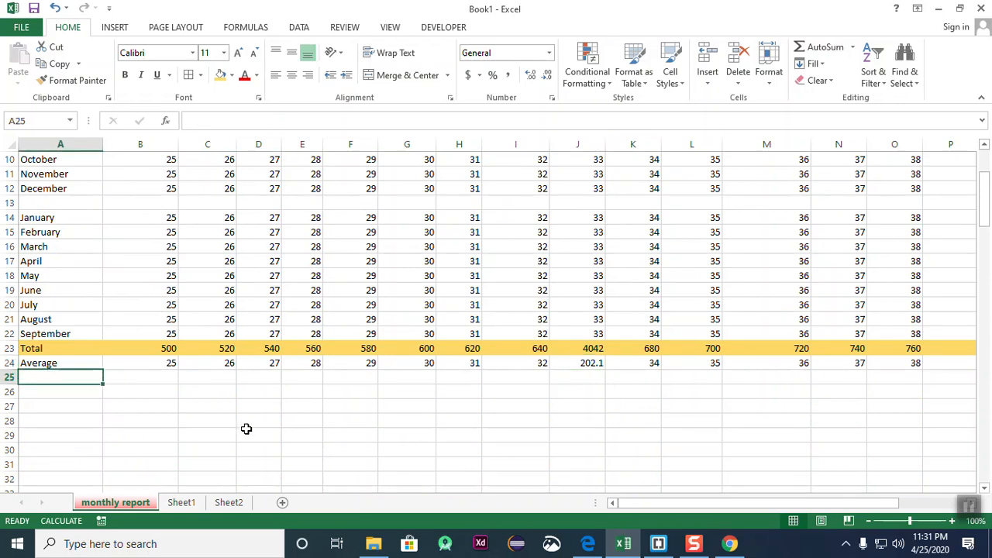
{"action": "scroll", "coordinate": [245, 429], "scroll_direction": "up", "scroll_amount": 2}
{"action": "scroll", "coordinate": [245, 428], "scroll_direction": "down", "scroll_amount": 2}
{"action": "scroll", "coordinate": [248, 427], "scroll_direction": "down", "scroll_amount": 5}
{"action": "scroll", "coordinate": [276, 338], "scroll_direction": "up", "scroll_amount": 3}
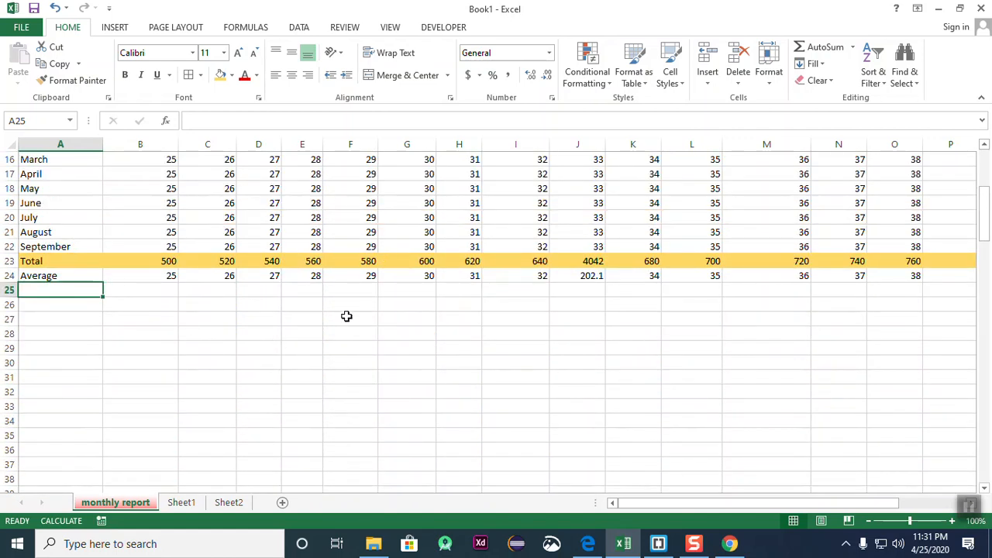
{"action": "scroll", "coordinate": [346, 330], "scroll_direction": "down", "scroll_amount": 3}
{"action": "left_click", "coordinate": [301, 263]}
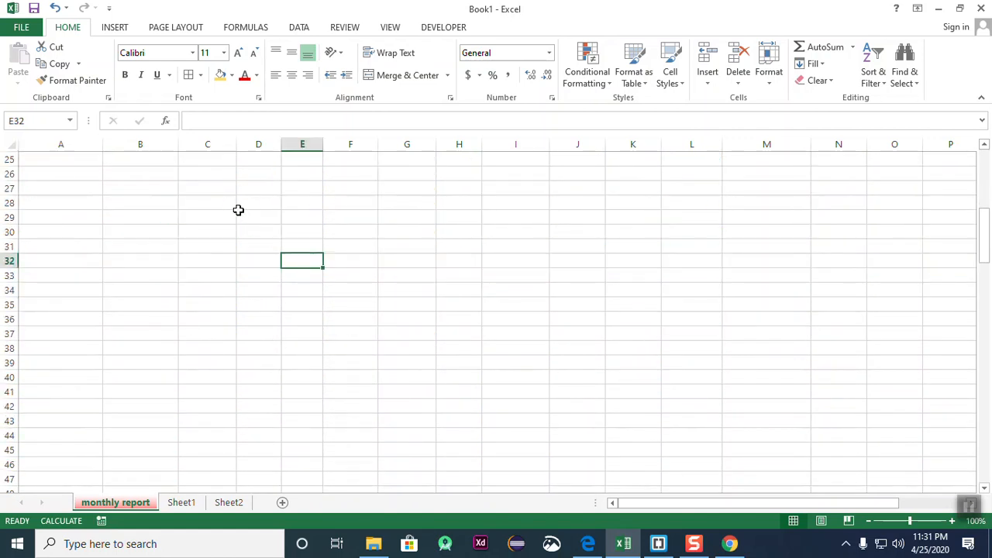
- Enter 52, 612 and 64 across row 28 in D28:F28
{"action": "left_click_drag", "start_coordinate": [240, 217], "coordinate": [240, 203]}
{"action": "key", "text": "Up"}
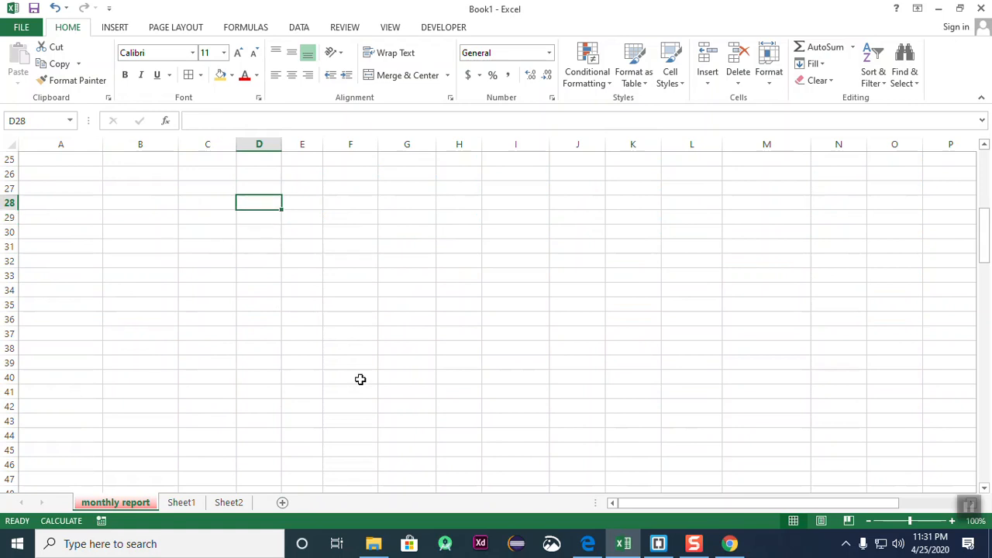
{"action": "type", "text": "52"}
{"action": "key", "text": "Tab"}
{"action": "type", "text": "612"}
{"action": "key", "text": "Tab"}
{"action": "type", "text": "64"}
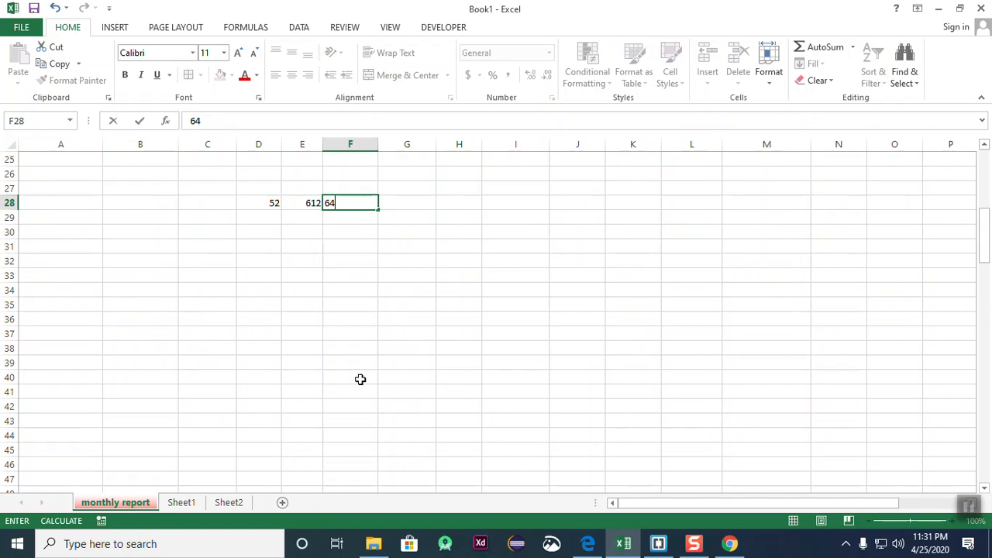
{"action": "key", "text": "Return"}
- Enter 12, 23 and 45 across row 29 in D29:F29
{"action": "key", "text": "Left"}
{"action": "type", "text": "12"}
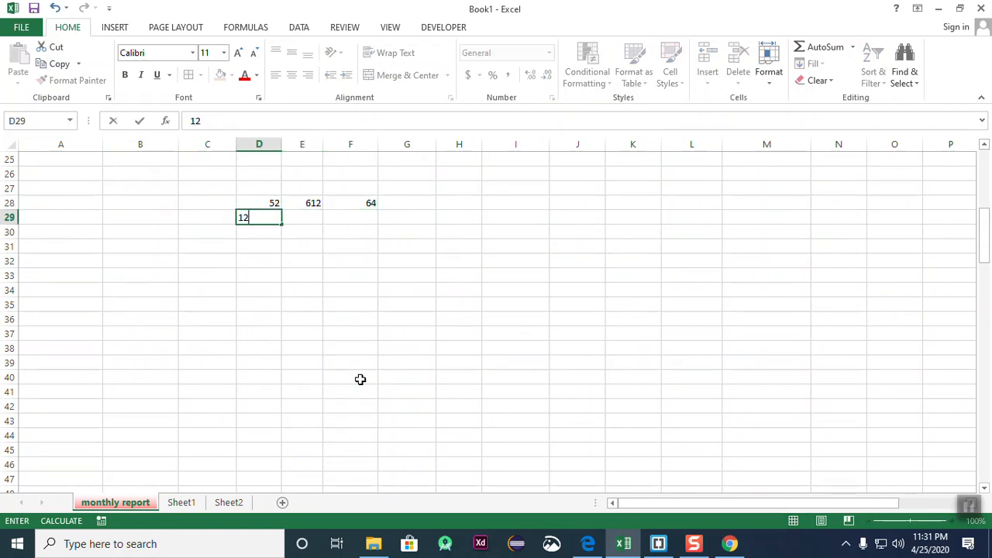
{"action": "key", "text": "Tab"}
{"action": "type", "text": "23"}
{"action": "key", "text": "Tab"}
{"action": "type", "text": "45"}
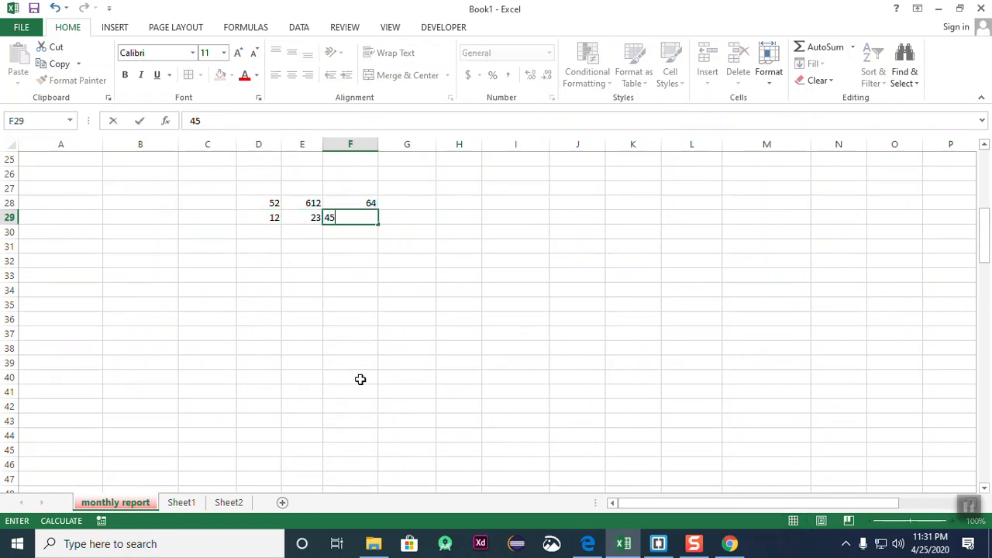
{"action": "key", "text": "Tab"}
{"action": "type", "text": "1"}
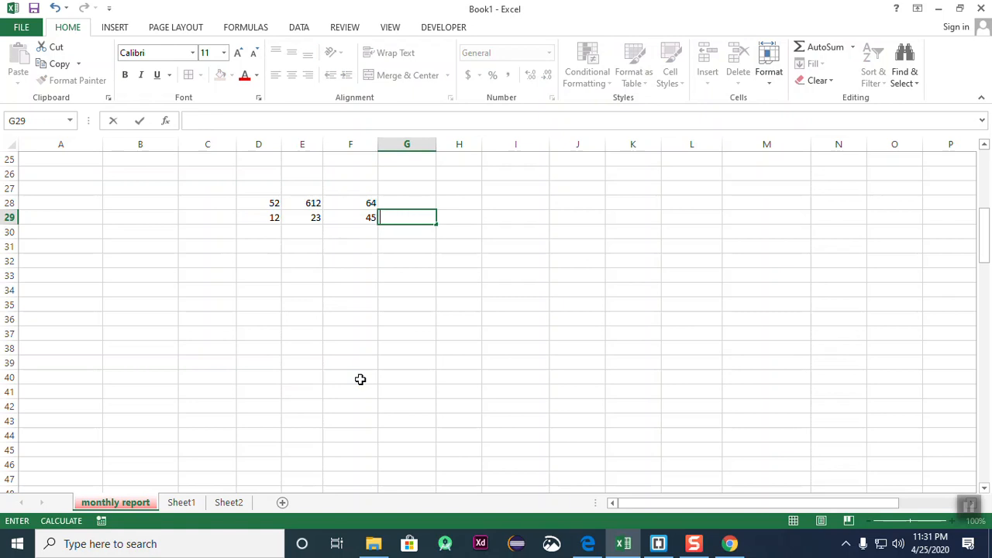
{"action": "key", "text": "Return"}
- Fill D30:F30 with 56, 33, 54 and D31:F31 with 28, 99, 33
{"action": "type", "text": "56"}
{"action": "key", "text": "Return"}
{"action": "type", "text": "28"}
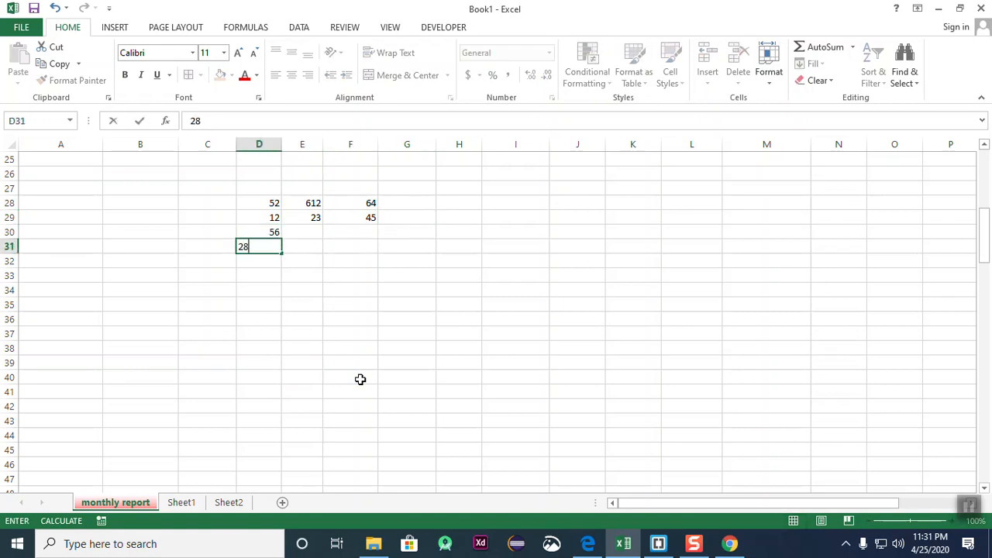
{"action": "key", "text": "Tab"}
{"action": "type", "text": "99"}
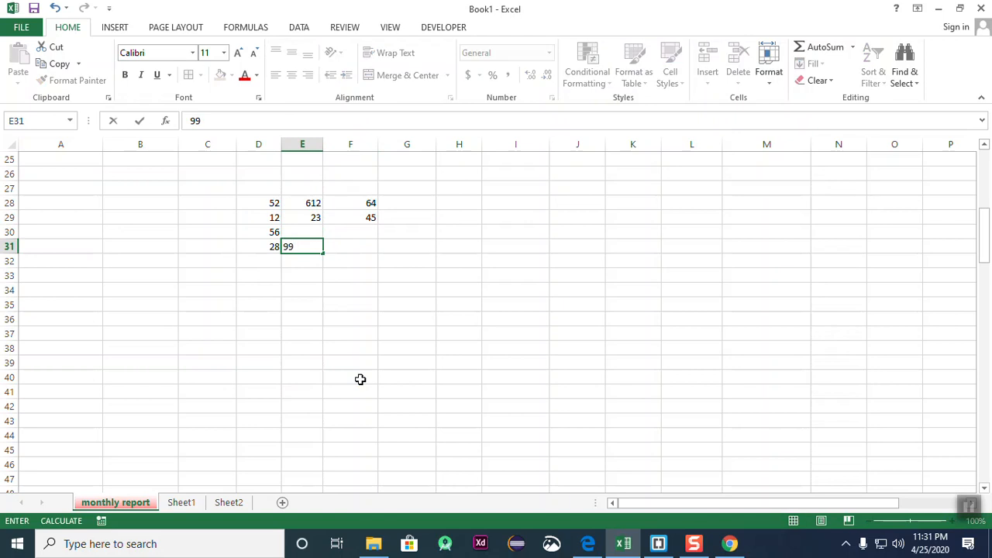
{"action": "key", "text": "Tab"}
{"action": "key", "text": "Up"}
{"action": "type", "text": "54"}
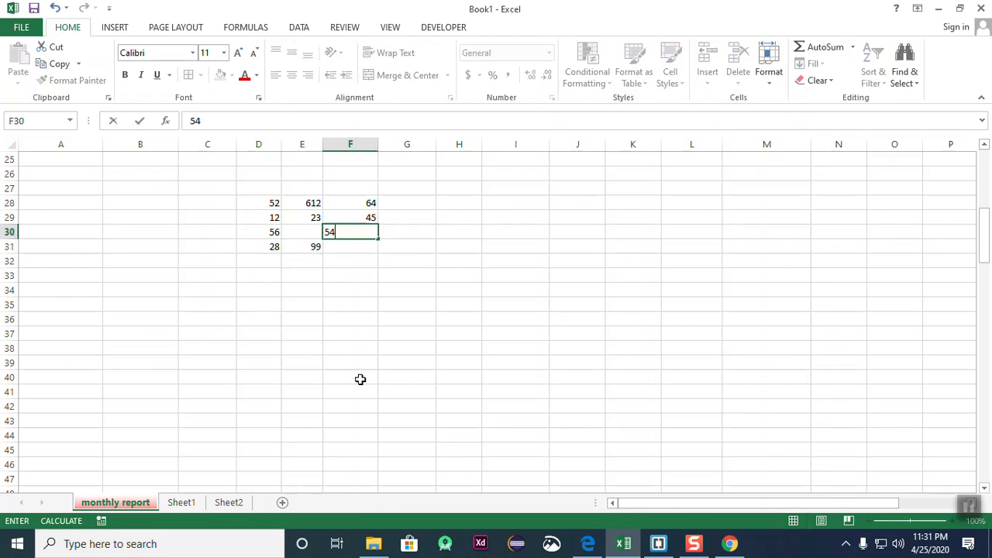
{"action": "key", "text": "Left"}
{"action": "type", "text": "33"}
{"action": "key", "text": "Right"}
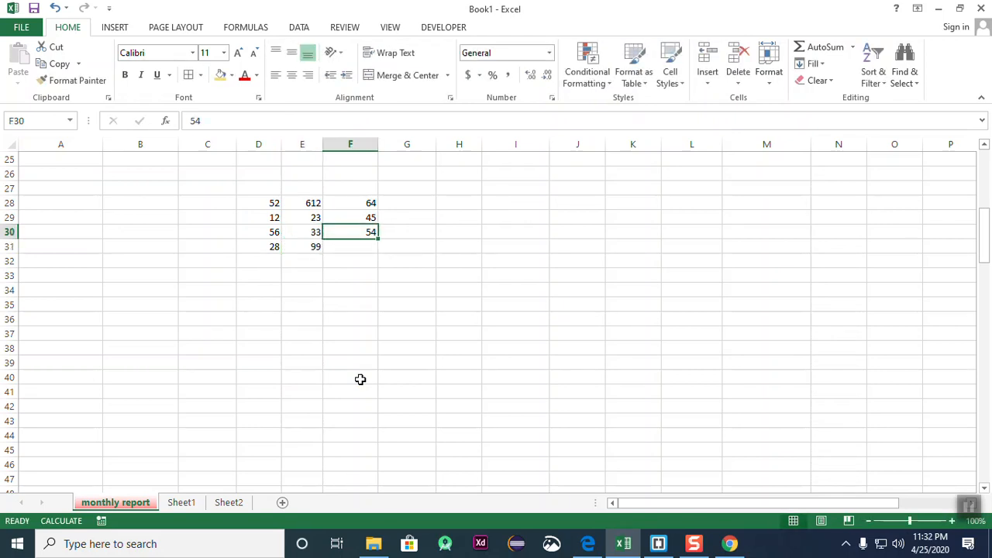
{"action": "key", "text": "Down"}
{"action": "type", "text": "33"}
{"action": "key", "text": "Tab"}
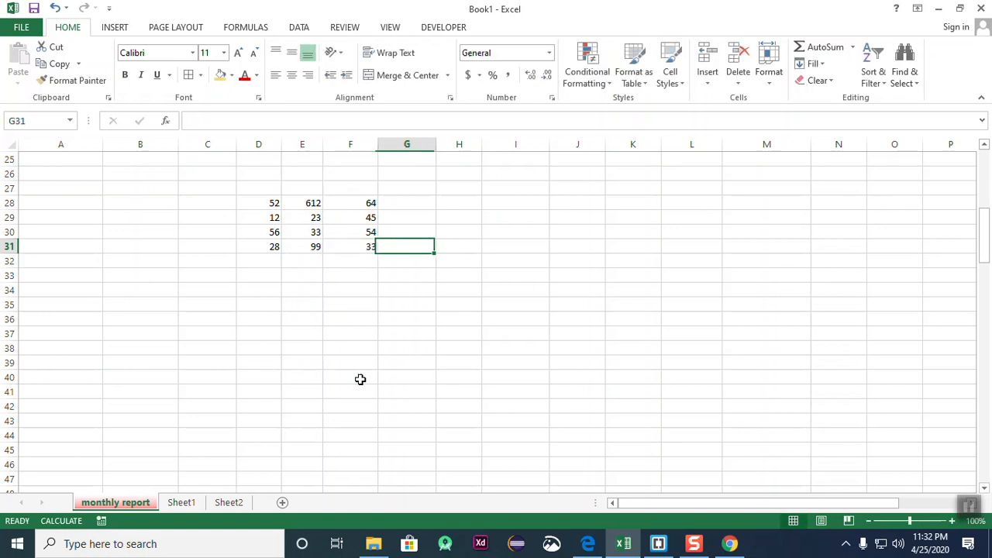
- Apply All Borders to the number block D28:F31
{"action": "left_click", "coordinate": [243, 265]}
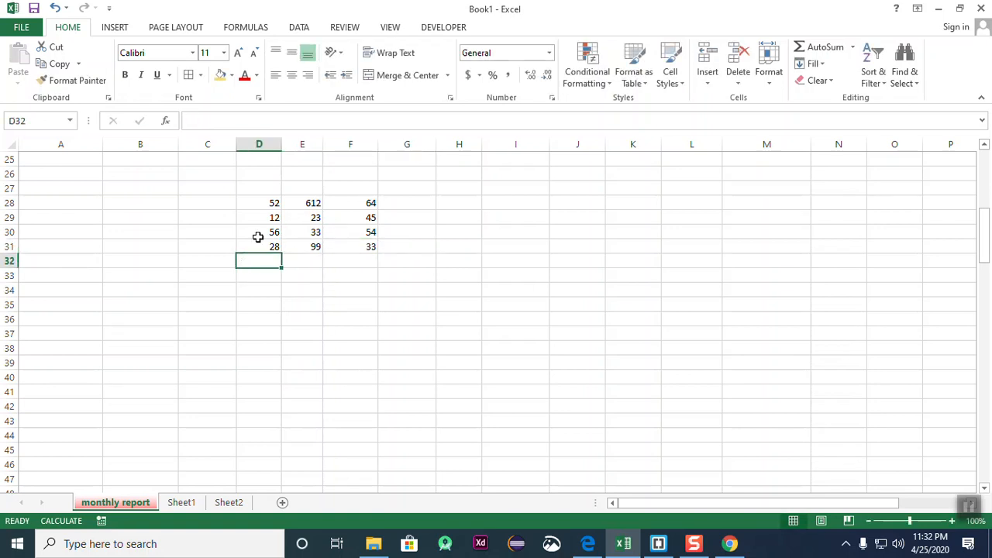
{"action": "left_click_drag", "start_coordinate": [261, 205], "coordinate": [357, 243]}
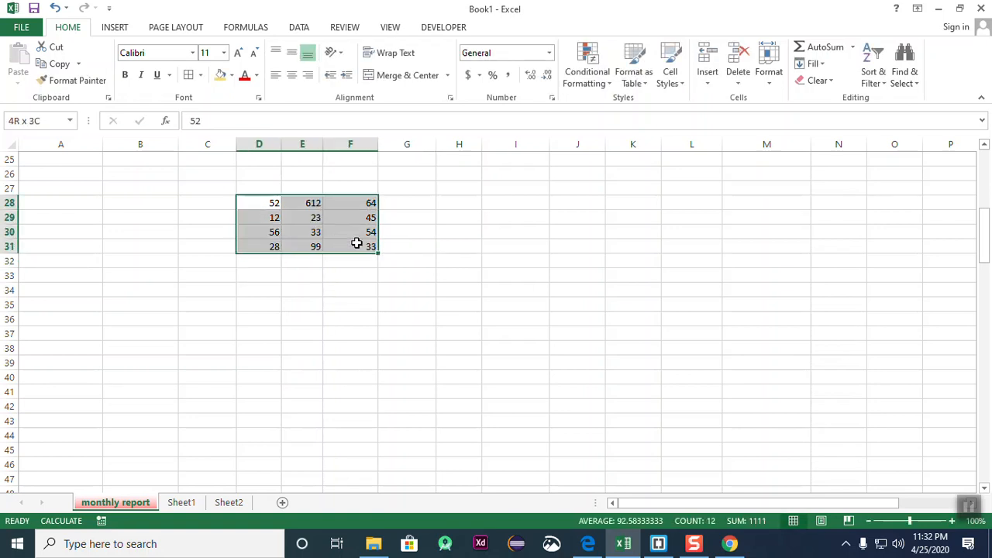
{"action": "left_click", "coordinate": [188, 74]}
{"action": "left_click", "coordinate": [403, 434]}
{"action": "left_click", "coordinate": [248, 271]}
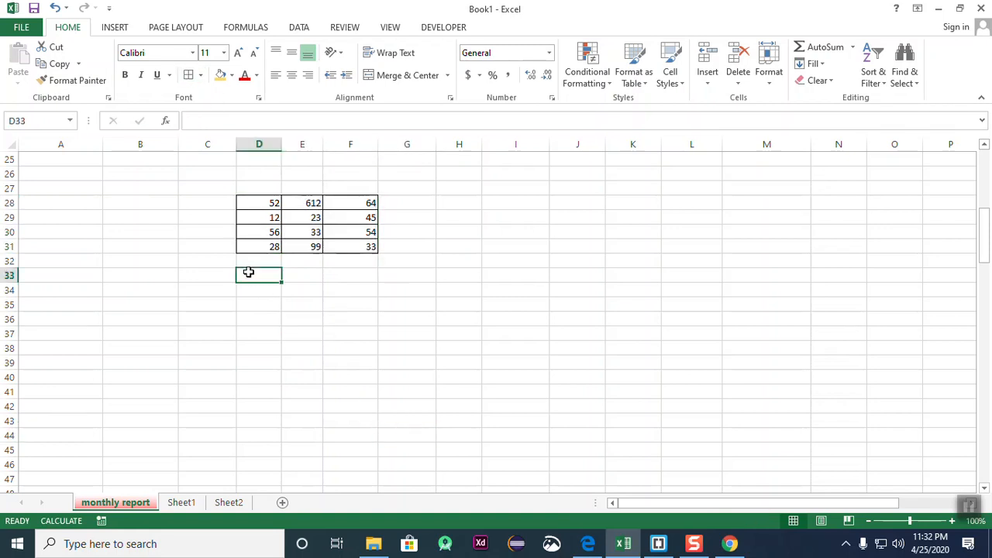
- Type Total, Average, Max and Min into C32:C35 and begin Count in C36
{"action": "left_click", "coordinate": [224, 264]}
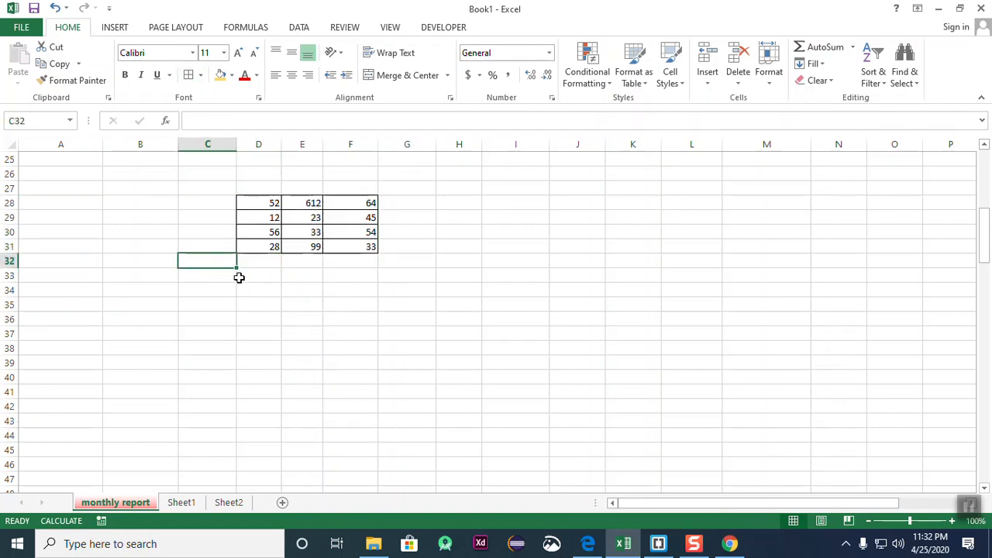
{"action": "type", "text": "To"}
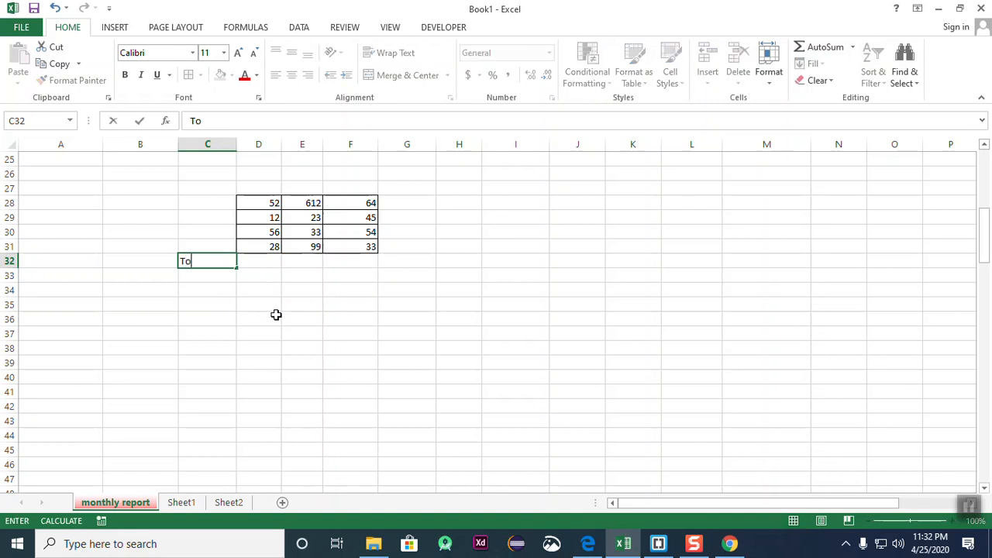
{"action": "key", "text": "BackSpace"}
{"action": "key", "text": "BackSpace"}
{"action": "type", "text": "otal"}
{"action": "key", "text": "Return"}
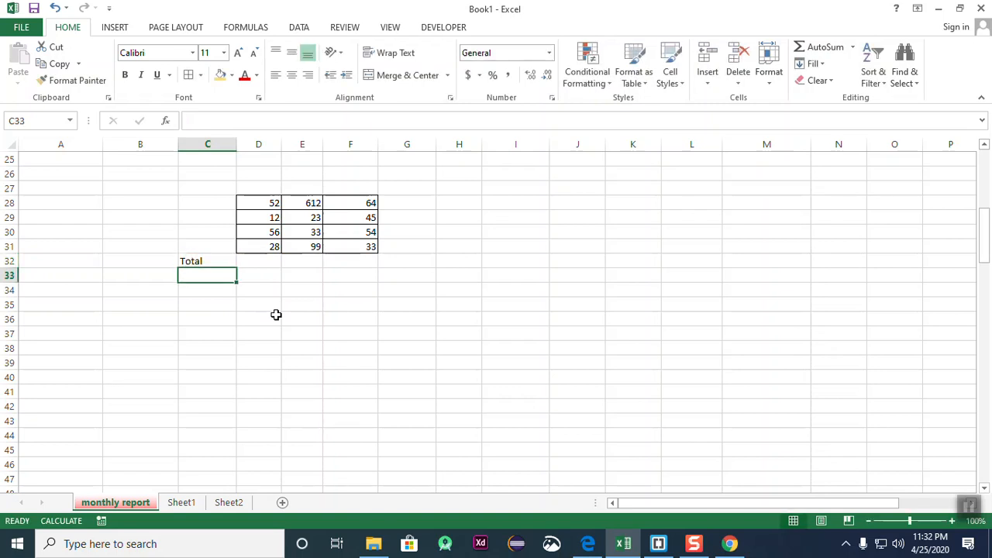
{"action": "type", "text": "Average"}
{"action": "key", "text": "Return"}
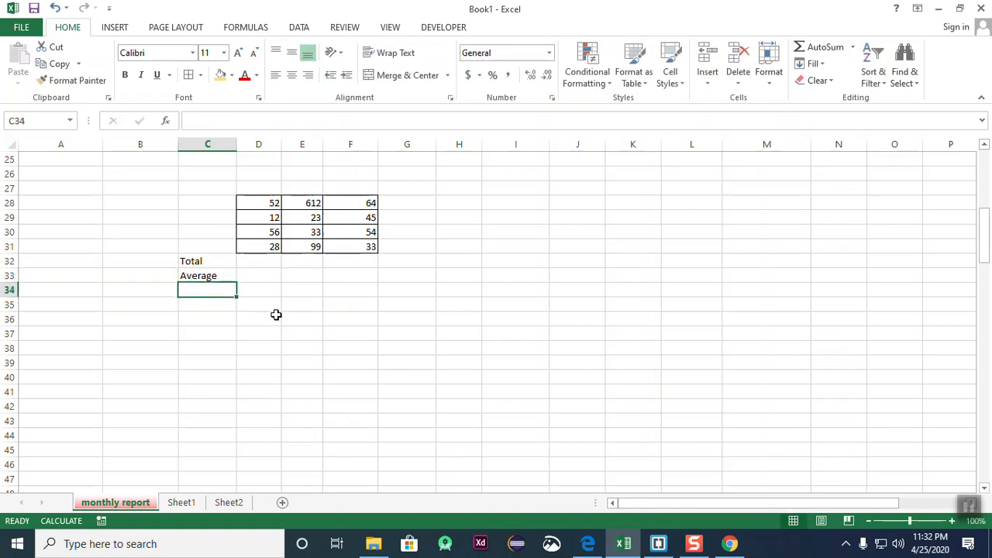
{"action": "type", "text": "Max"}
{"action": "key", "text": "Return"}
{"action": "type", "text": "Min"}
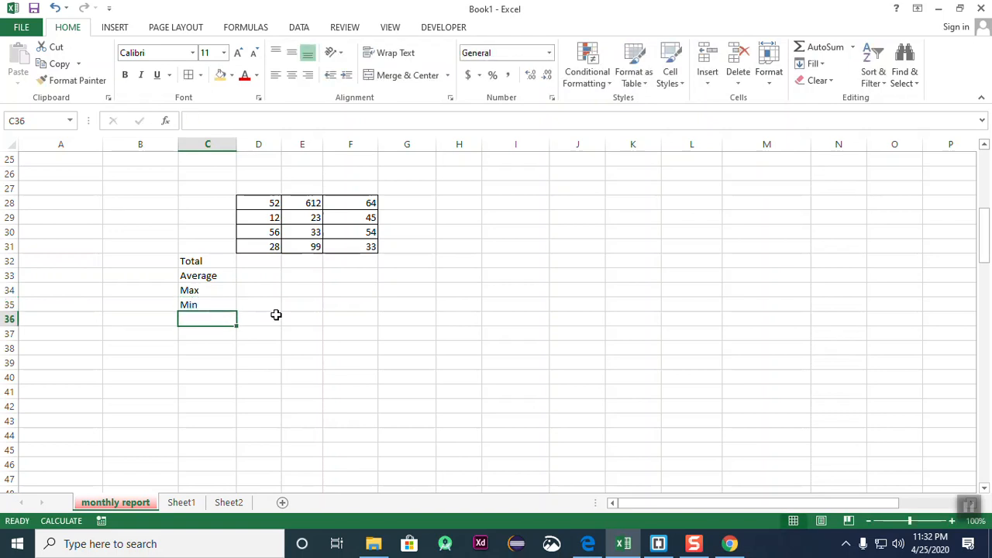
{"action": "type", "text": "Count"}
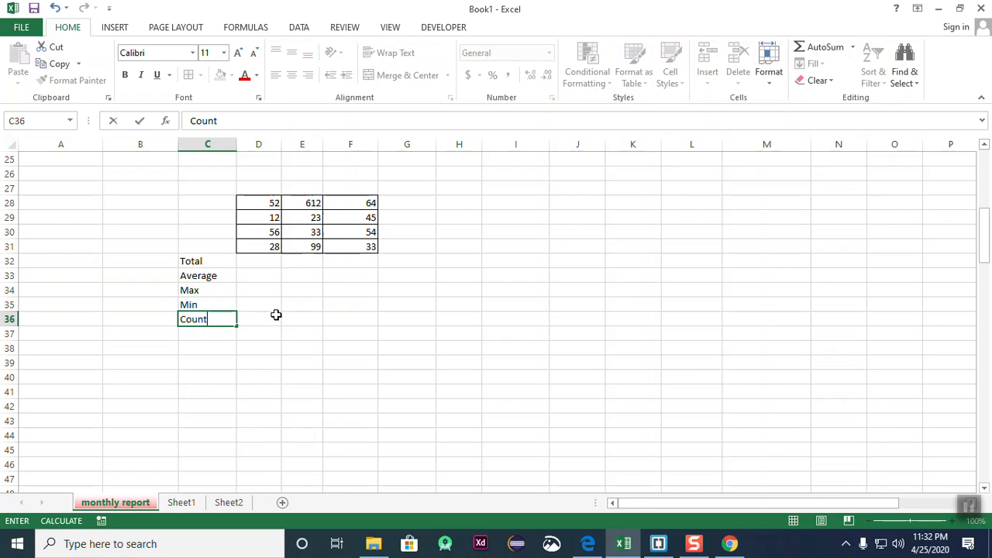
- Finish the Count label and select column D's values D28:D31
{"action": "left_click", "coordinate": [293, 339]}
{"action": "left_click_drag", "start_coordinate": [190, 262], "coordinate": [363, 322]}
{"action": "left_click", "coordinate": [371, 380]}
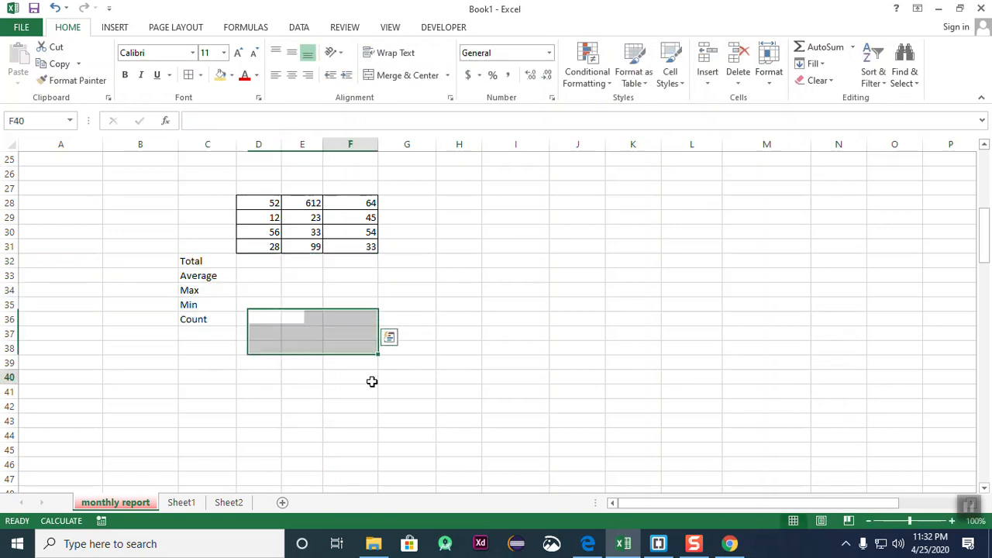
{"action": "left_click_drag", "start_coordinate": [268, 204], "coordinate": [269, 246]}
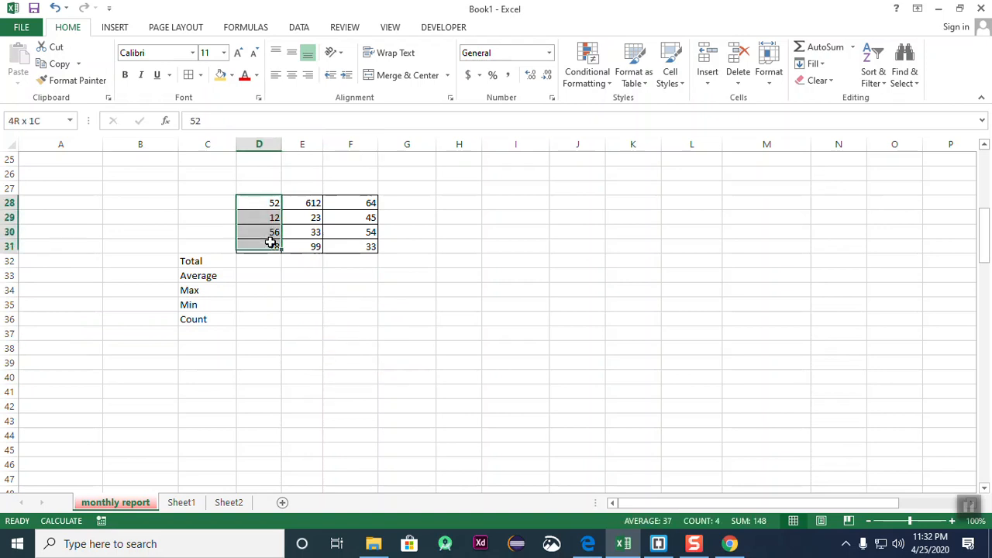
{"action": "left_click", "coordinate": [286, 306]}
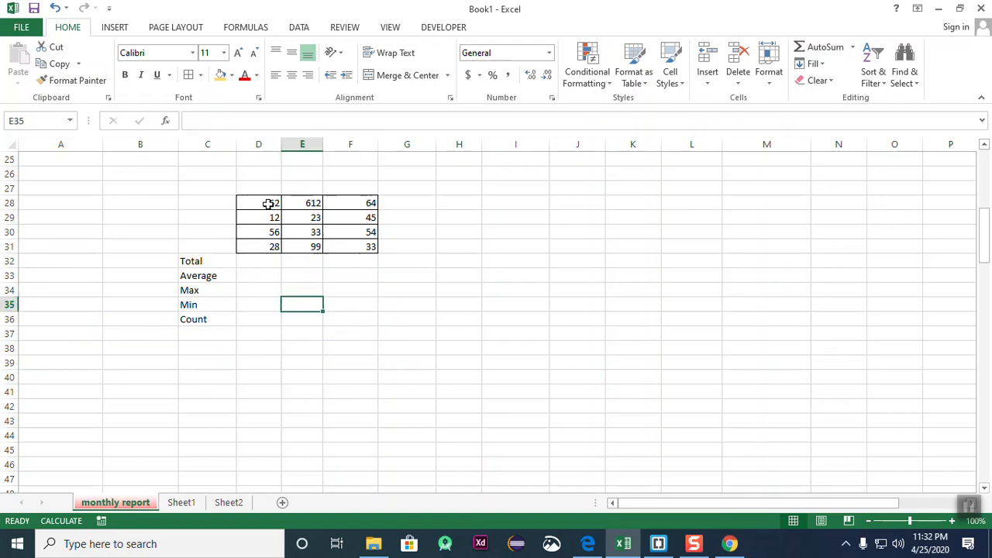
{"action": "left_click_drag", "start_coordinate": [269, 204], "coordinate": [268, 247]}
{"action": "left_click", "coordinate": [358, 305]}
{"action": "left_click_drag", "start_coordinate": [262, 205], "coordinate": [268, 246]}
{"action": "left_click", "coordinate": [332, 308]}
- AutoSum column D to put its total, 148, in D32
{"action": "mouse_move", "coordinate": [259, 203]}
{"action": "left_mouse_down"}
{"action": "mouse_move", "coordinate": [296, 219]}
{"action": "mouse_move", "coordinate": [269, 246]}
{"action": "left_mouse_up"}
{"action": "left_click", "coordinate": [824, 46]}
{"action": "left_click", "coordinate": [419, 316]}
{"action": "left_click", "coordinate": [271, 264]}
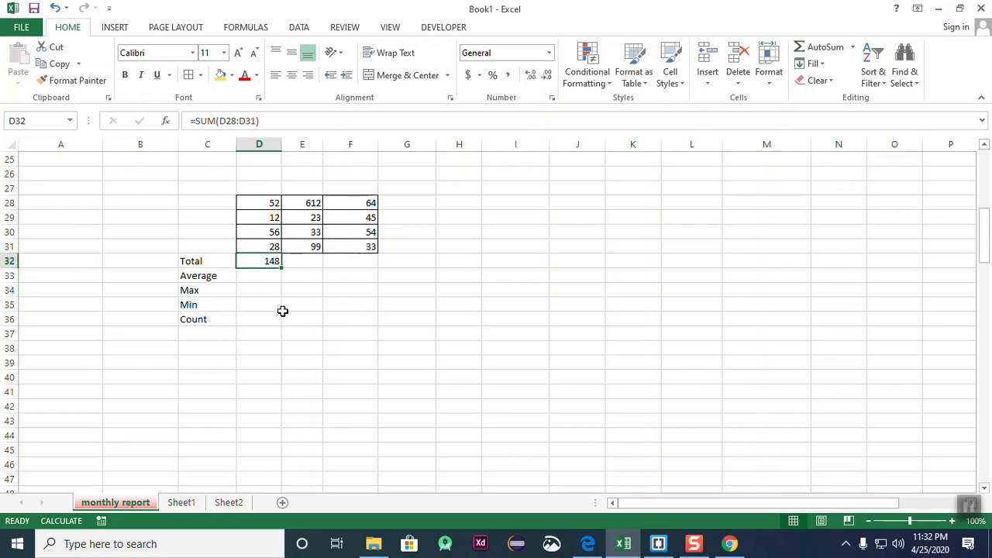
{"action": "left_click", "coordinate": [284, 316]}
- AutoSum D28:F31 to fill row 32 with totals 148, 767 and 196
{"action": "left_click_drag", "start_coordinate": [266, 203], "coordinate": [349, 246]}
{"action": "left_click", "coordinate": [824, 47]}
{"action": "left_click", "coordinate": [515, 261]}
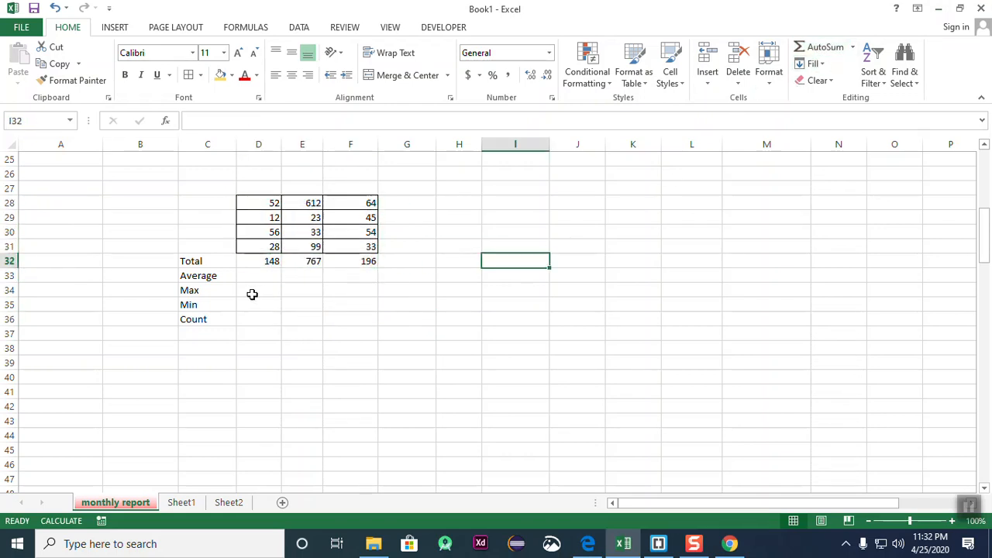
{"action": "left_click", "coordinate": [301, 330]}
{"action": "left_click_drag", "start_coordinate": [266, 206], "coordinate": [352, 246]}
- Fill the Average row with 59.2, 306.8 and 78.4 using AutoSum Average
{"action": "left_click", "coordinate": [827, 48]}
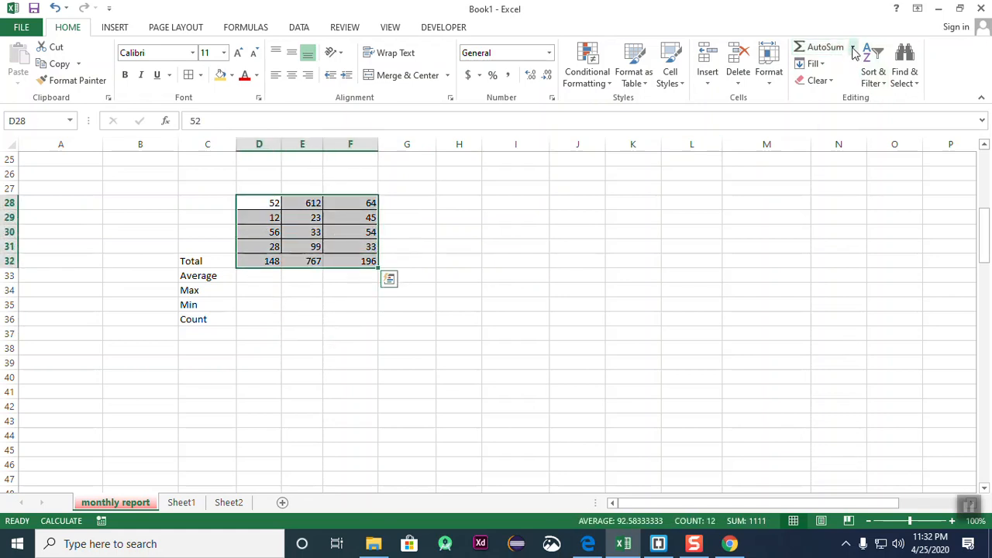
{"action": "left_click", "coordinate": [853, 48]}
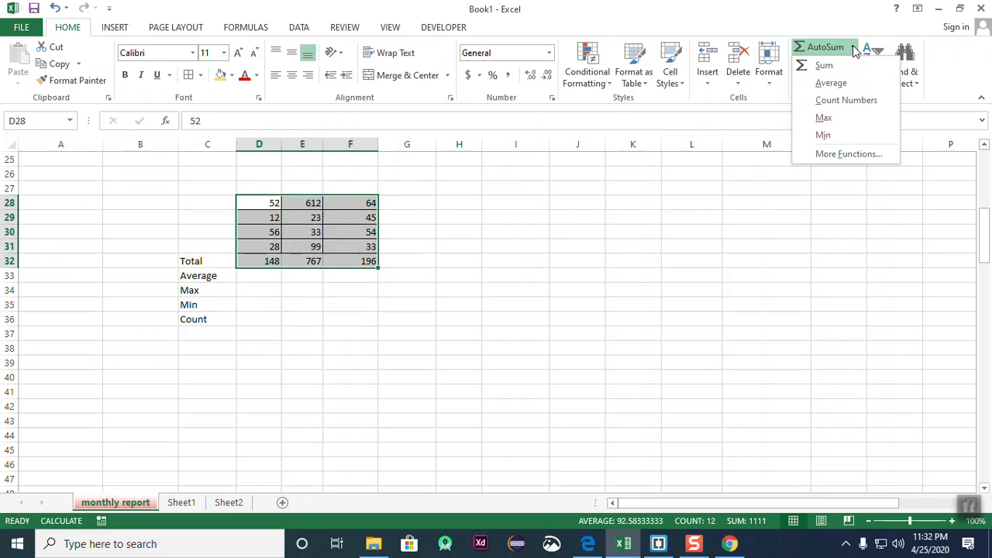
{"action": "left_click", "coordinate": [831, 83]}
{"action": "left_click", "coordinate": [549, 324]}
{"action": "left_click_drag", "start_coordinate": [253, 279], "coordinate": [369, 310]}
{"action": "left_click", "coordinate": [369, 314]}
- Remove the counts mistakenly added to the Max row D34:F34
{"action": "left_click_drag", "start_coordinate": [261, 203], "coordinate": [372, 248]}
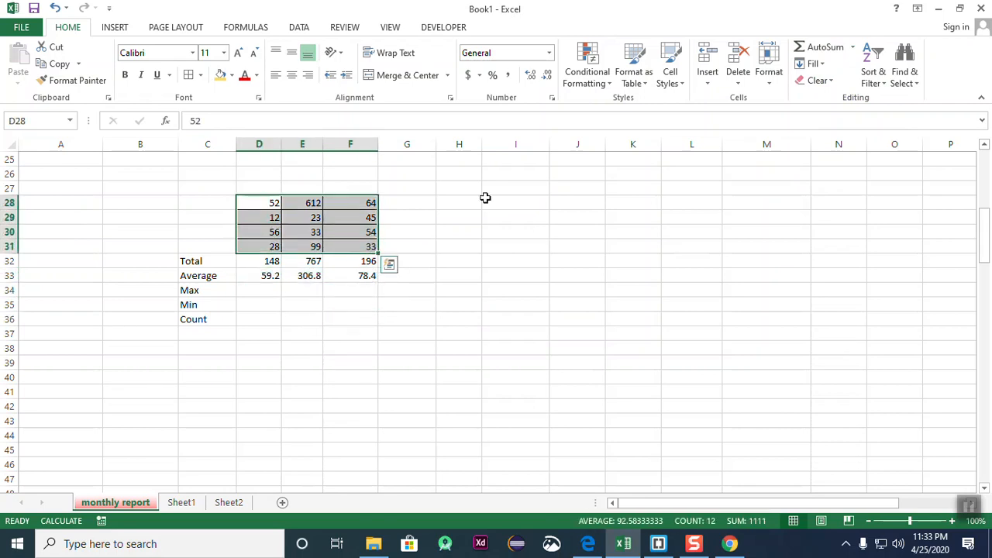
{"action": "left_click", "coordinate": [852, 48]}
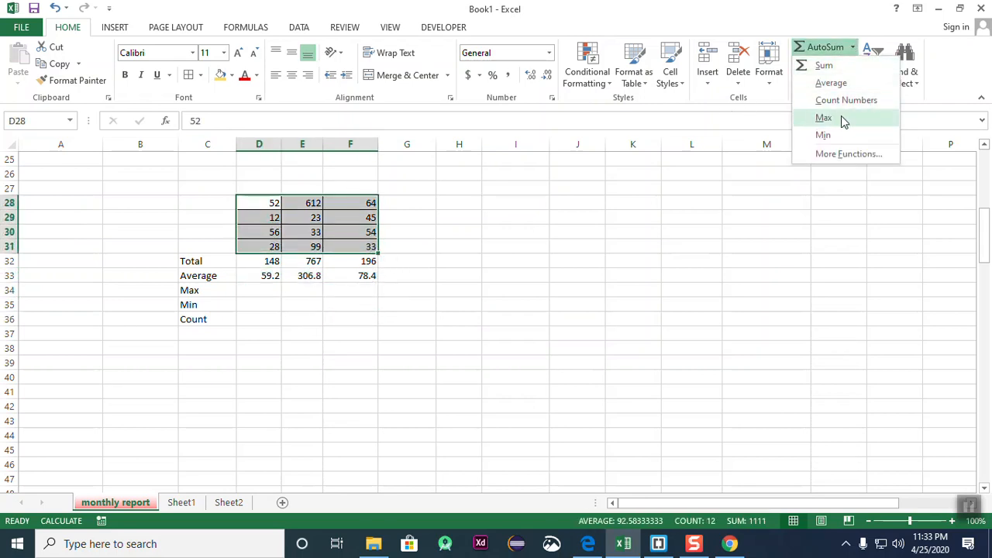
{"action": "left_click", "coordinate": [845, 102]}
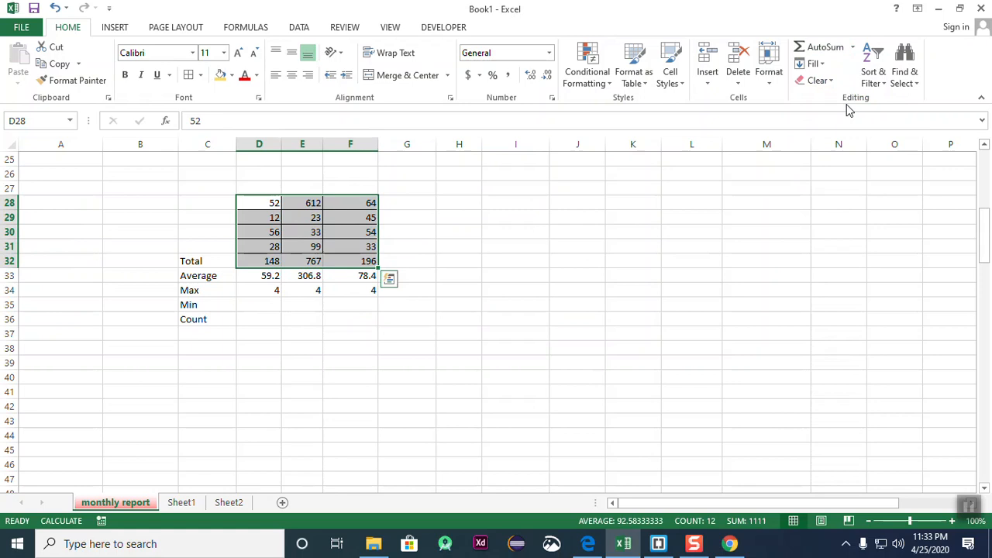
{"action": "left_click", "coordinate": [632, 290]}
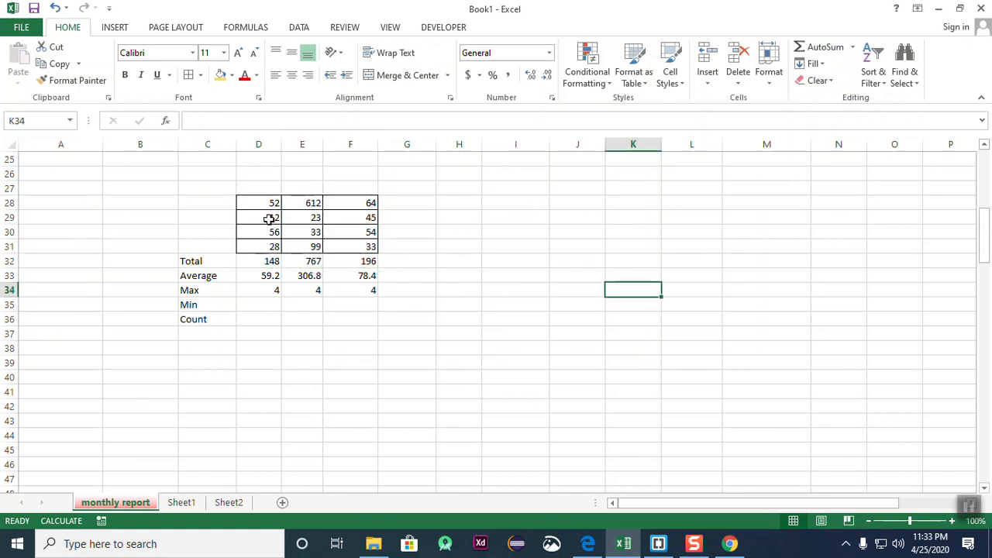
{"action": "left_click_drag", "start_coordinate": [268, 291], "coordinate": [377, 290]}
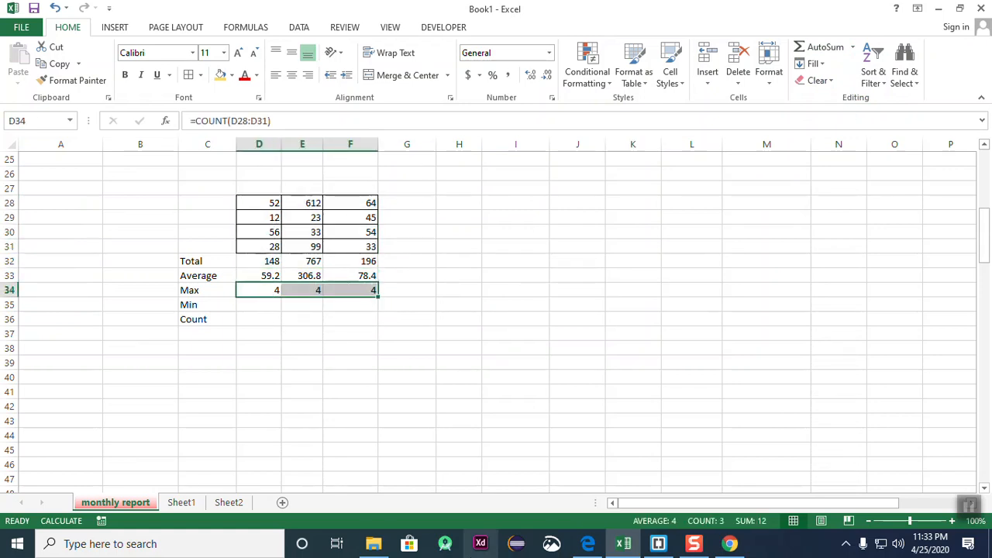
{"action": "key", "text": "BackSpace"}
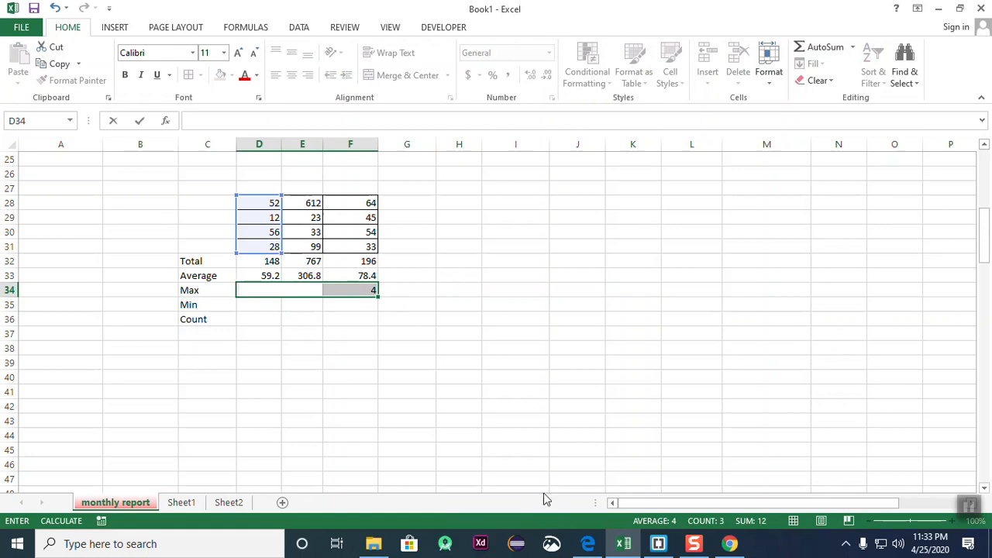
{"action": "left_click", "coordinate": [341, 346]}
{"action": "left_click_drag", "start_coordinate": [304, 291], "coordinate": [385, 301]}
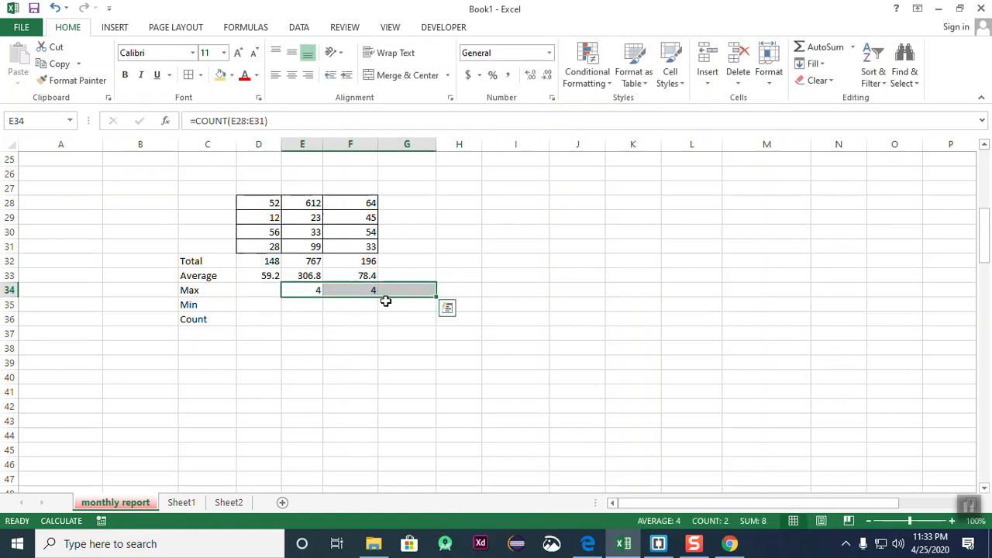
{"action": "key", "text": "Delete"}
{"action": "left_click", "coordinate": [357, 348]}
- Fill the Max row with each column's maximum via AutoSum Max
{"action": "left_click_drag", "start_coordinate": [245, 204], "coordinate": [348, 248]}
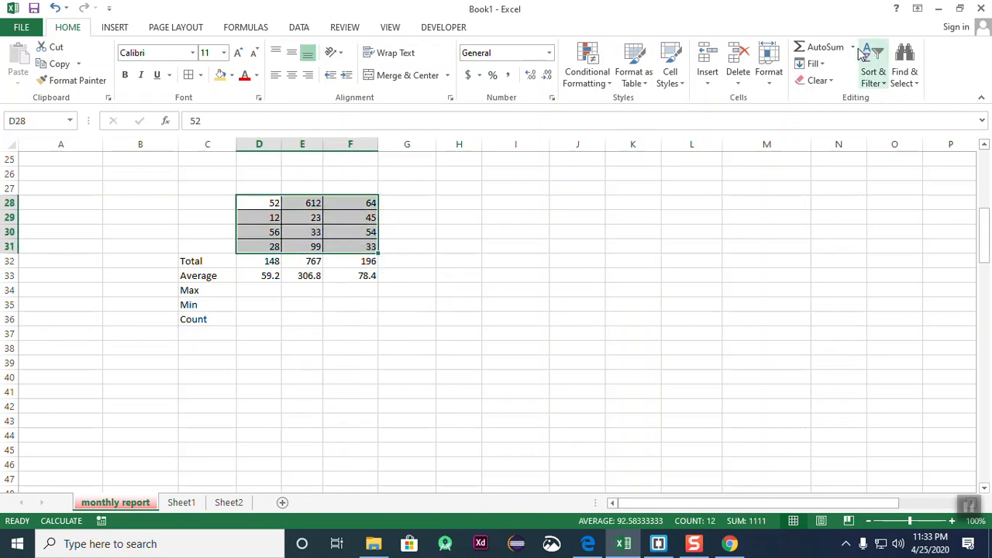
{"action": "left_click", "coordinate": [852, 47]}
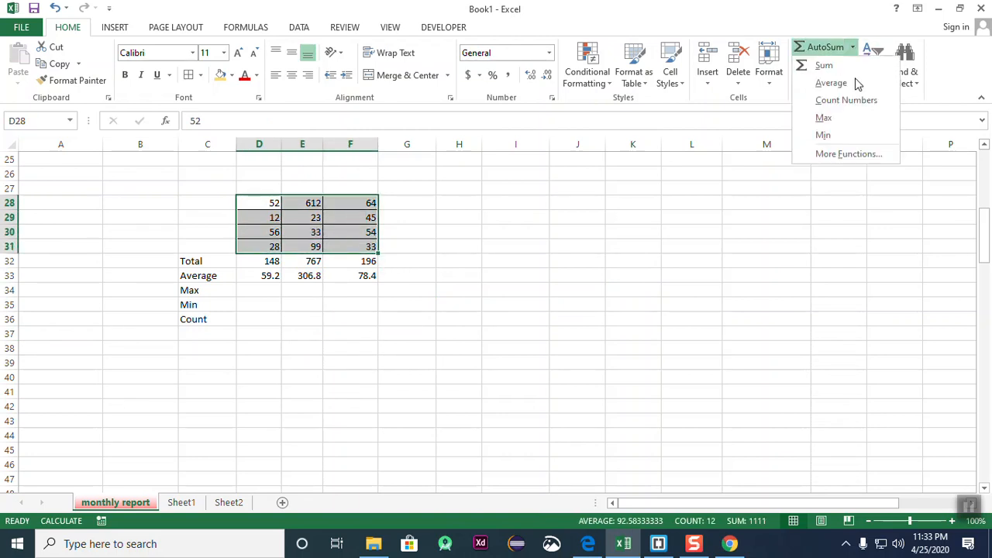
{"action": "left_click", "coordinate": [841, 120]}
{"action": "left_click", "coordinate": [473, 349]}
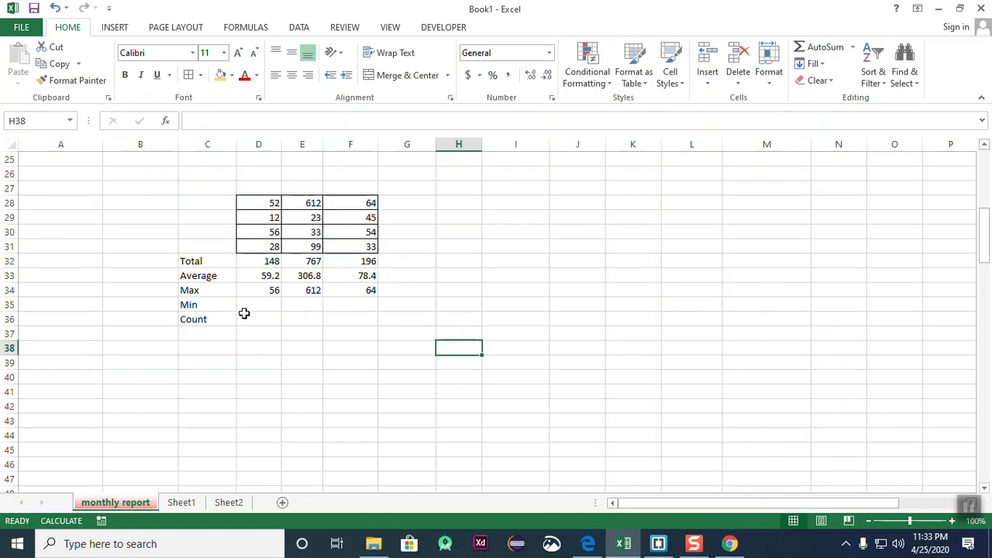
- Fill the Min row with the column minimums 12, 23 and 33
{"action": "left_click_drag", "start_coordinate": [264, 204], "coordinate": [354, 247]}
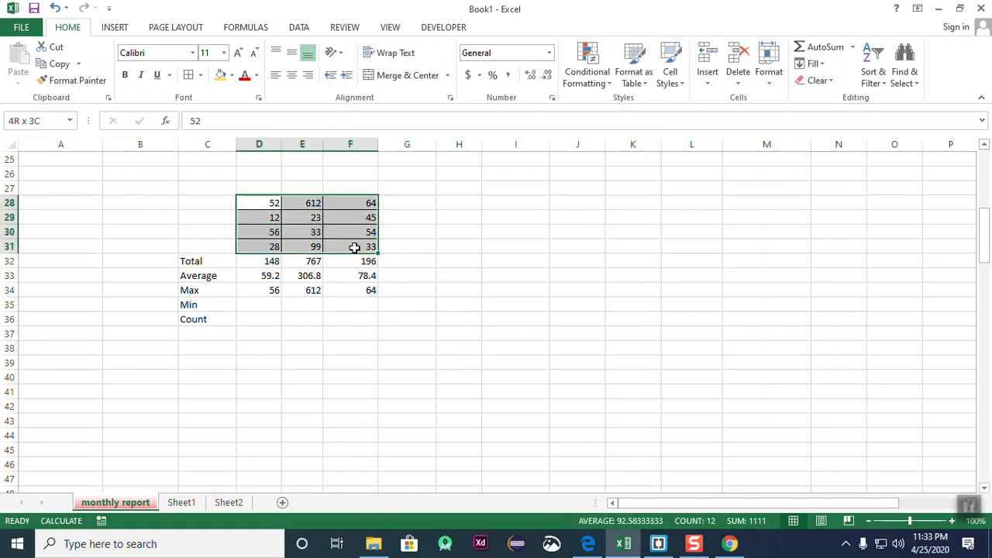
{"action": "left_click", "coordinate": [851, 46]}
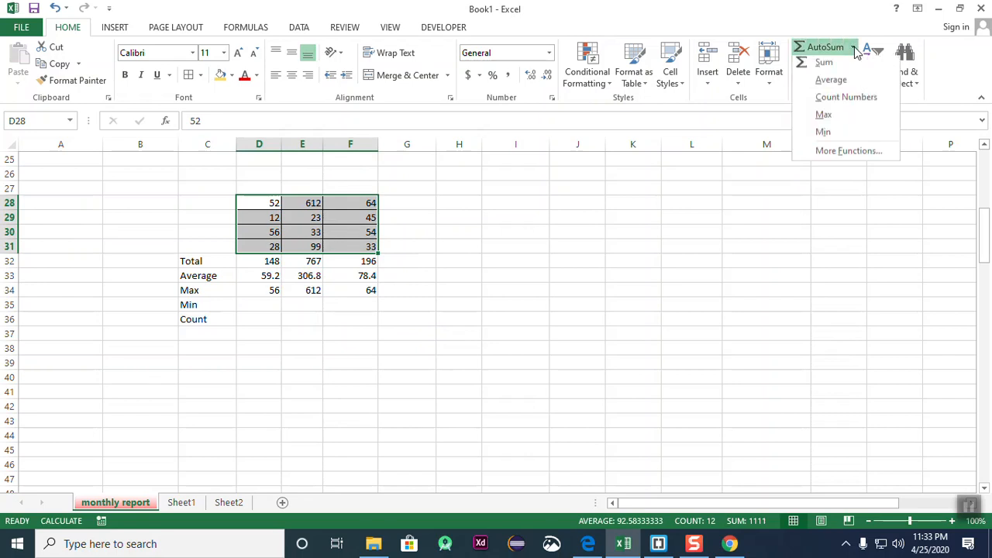
{"action": "left_click", "coordinate": [830, 135]}
{"action": "left_click", "coordinate": [233, 325]}
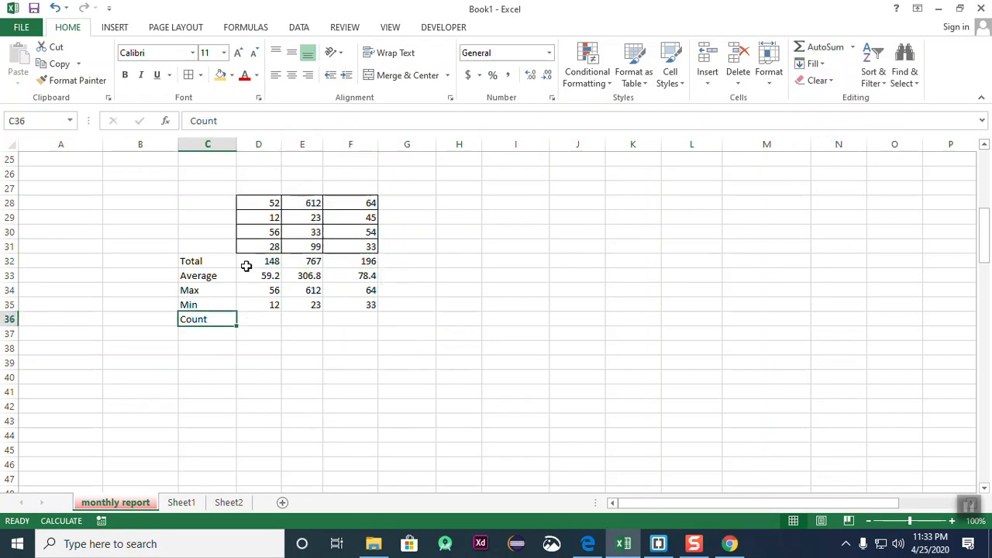
{"action": "left_click_drag", "start_coordinate": [248, 208], "coordinate": [267, 252]}
{"action": "left_click", "coordinate": [358, 371]}
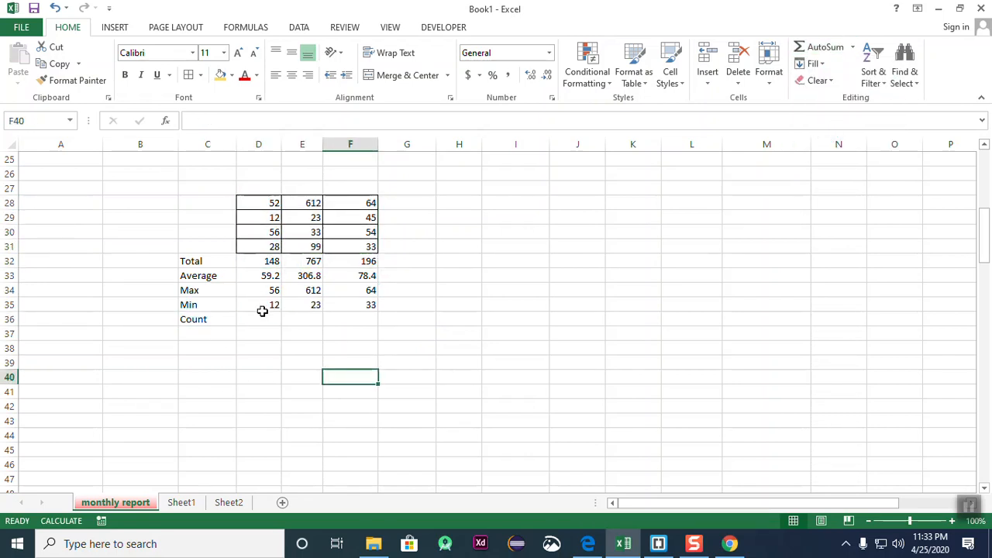
- Fill the Count row with 4, 4, 4 using AutoSum Count Numbers
{"action": "left_click_drag", "start_coordinate": [258, 205], "coordinate": [345, 247]}
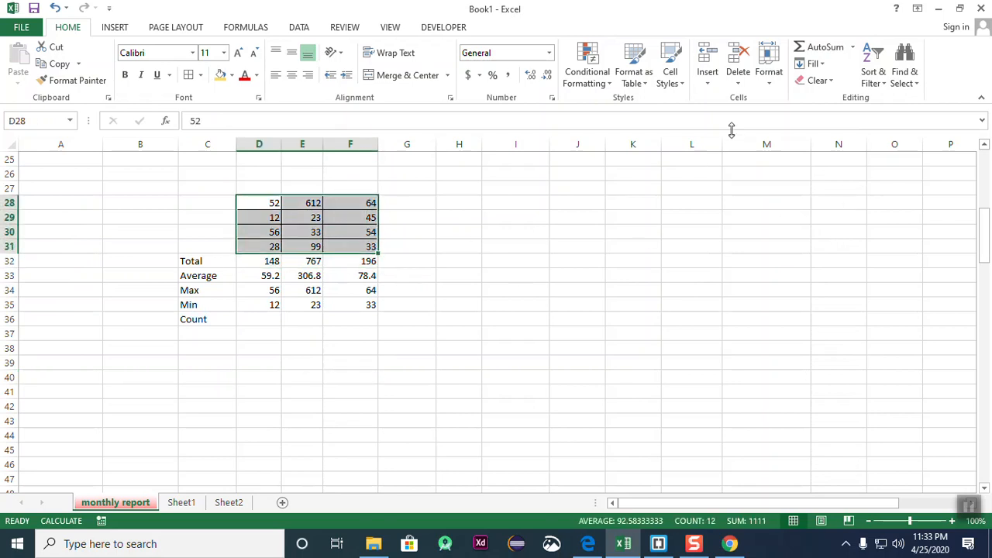
{"action": "left_click", "coordinate": [852, 47]}
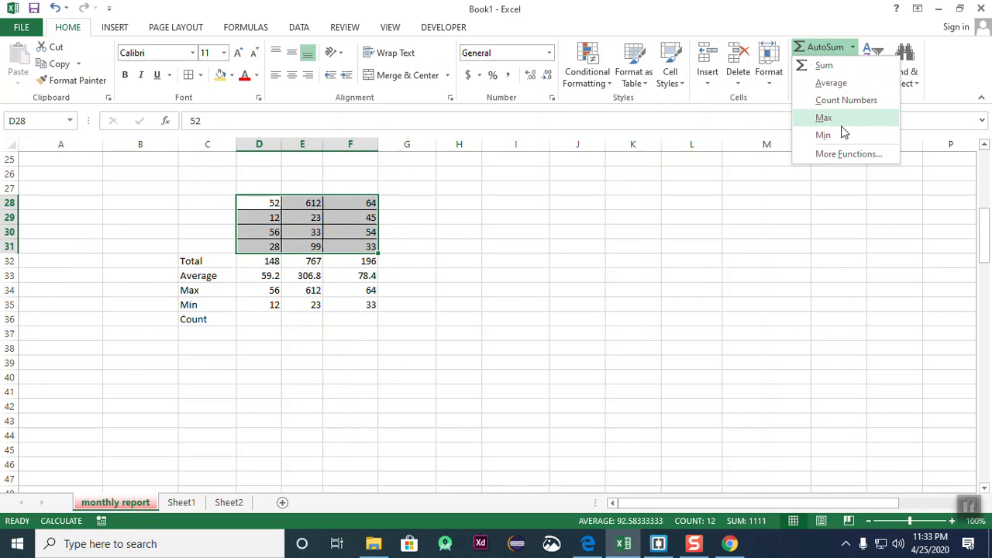
{"action": "left_click", "coordinate": [847, 106]}
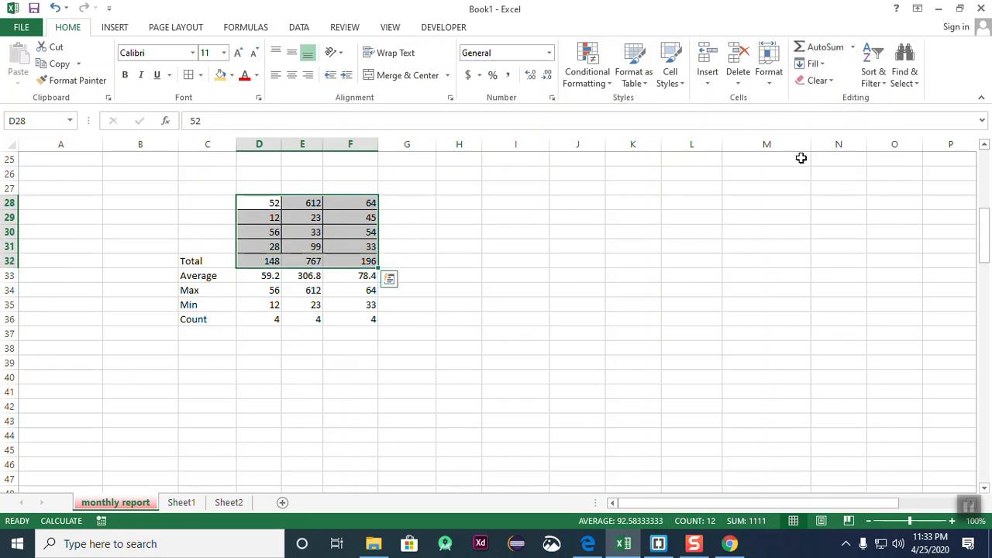
{"action": "left_click", "coordinate": [616, 302]}
{"action": "left_click_drag", "start_coordinate": [208, 266], "coordinate": [362, 322]}
{"action": "left_click", "coordinate": [545, 344]}
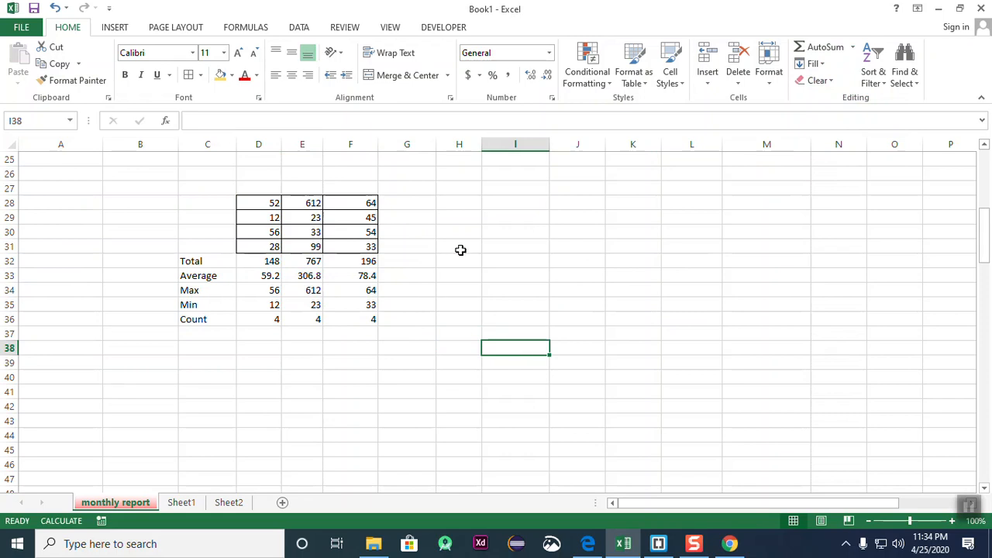
{"action": "left_click", "coordinate": [266, 335]}
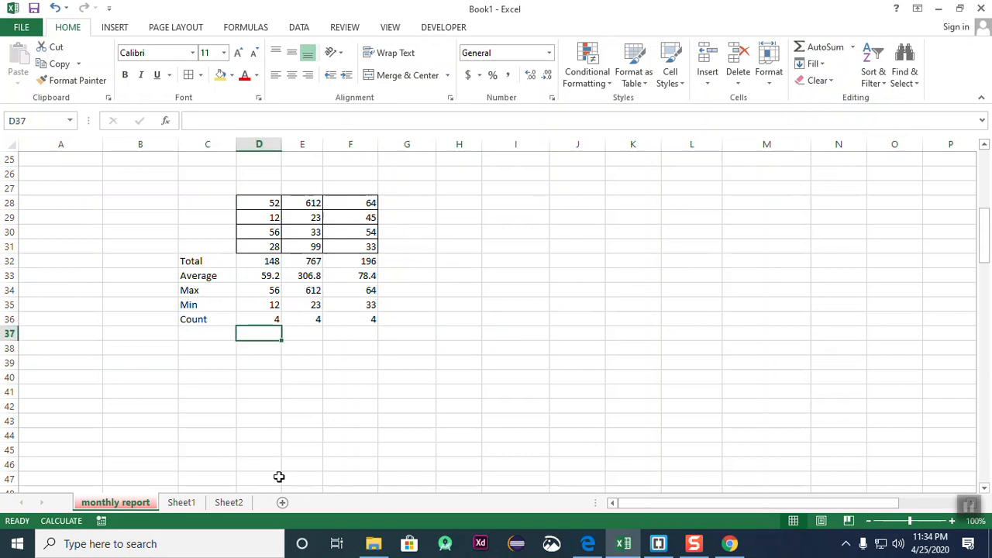
{"action": "type", "text": "="}
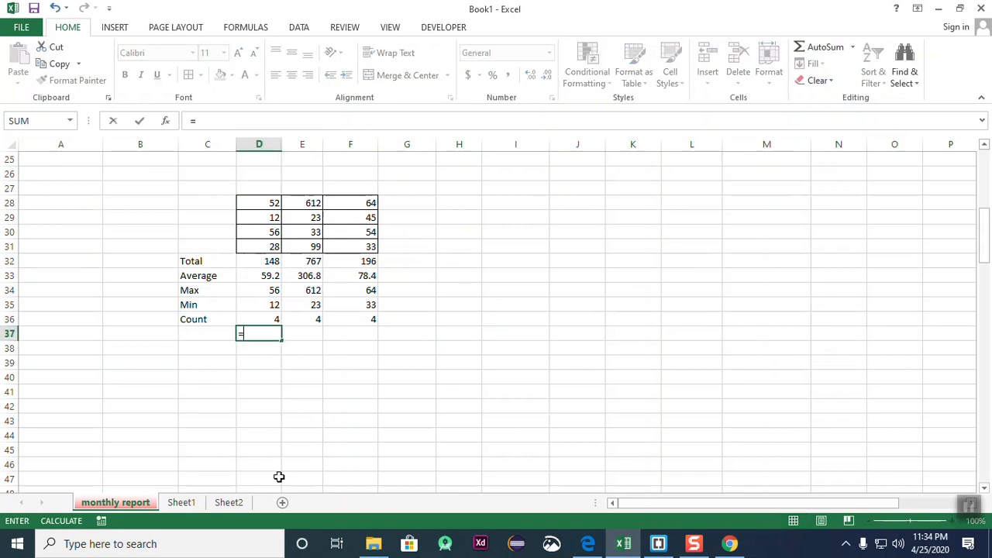
{"action": "type", "text": "sum"}
{"action": "key", "text": "Tab"}
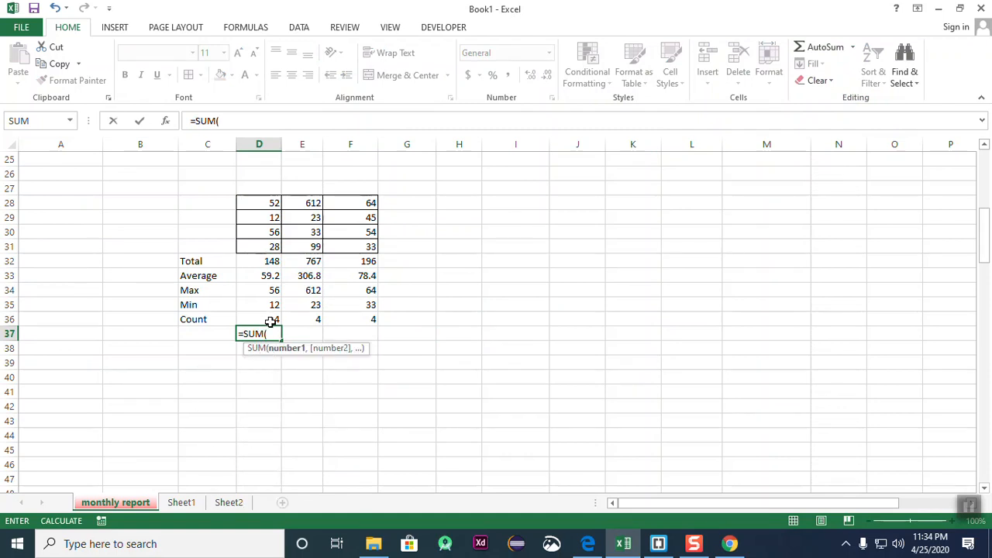
{"action": "left_click_drag", "start_coordinate": [263, 203], "coordinate": [267, 256]}
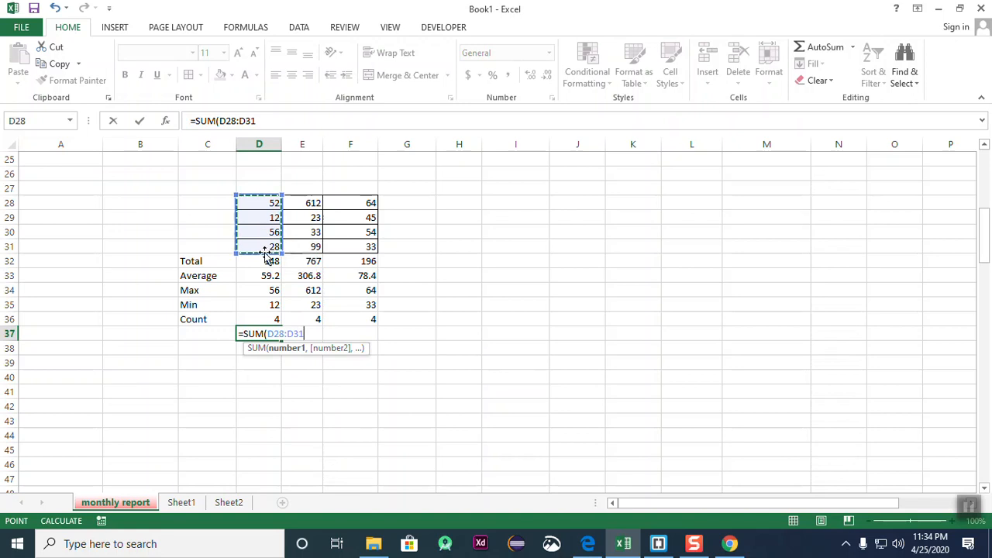
{"action": "key", "text": "Return"}
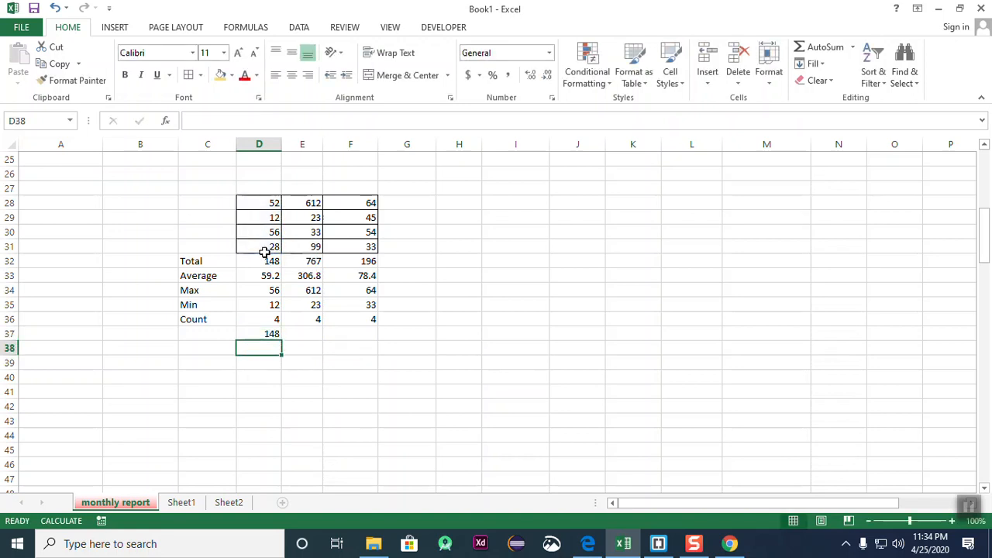
{"action": "key", "text": "Up"}
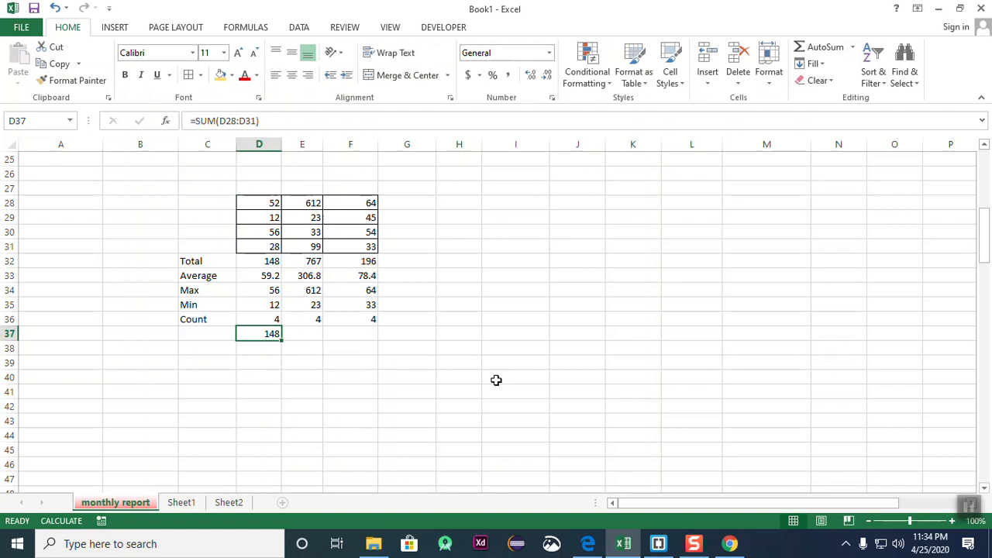
{"action": "key", "text": "Delete"}
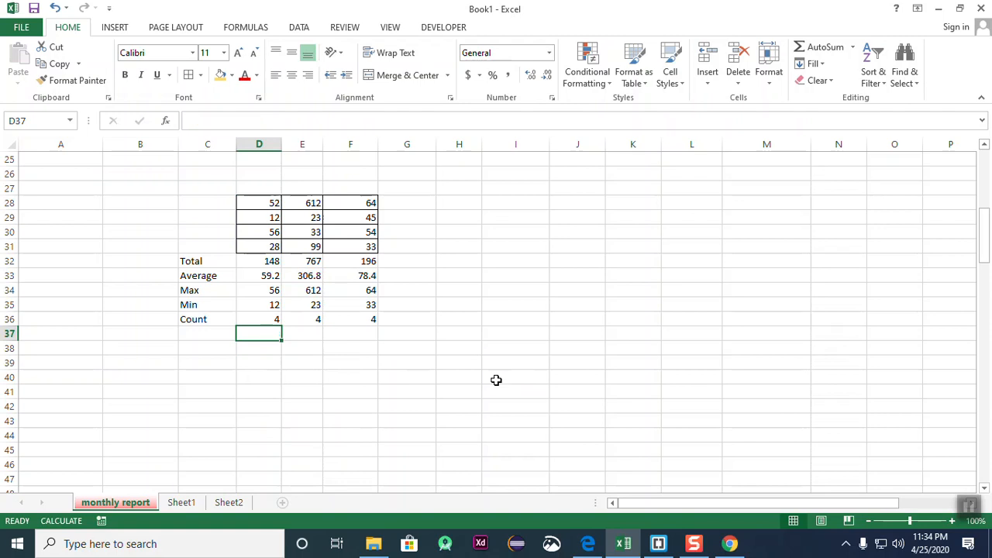
{"action": "left_click", "coordinate": [690, 294]}
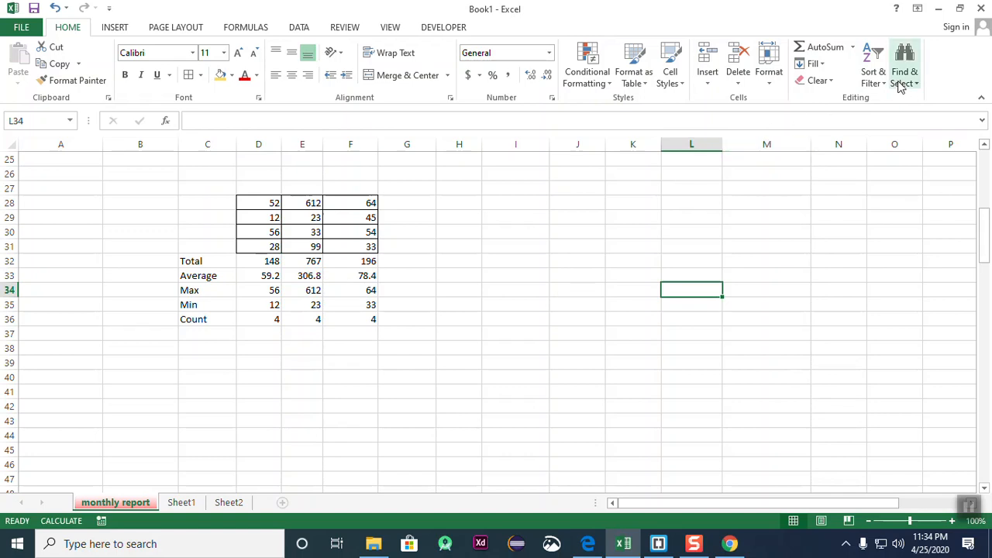
{"action": "left_click", "coordinate": [769, 333]}
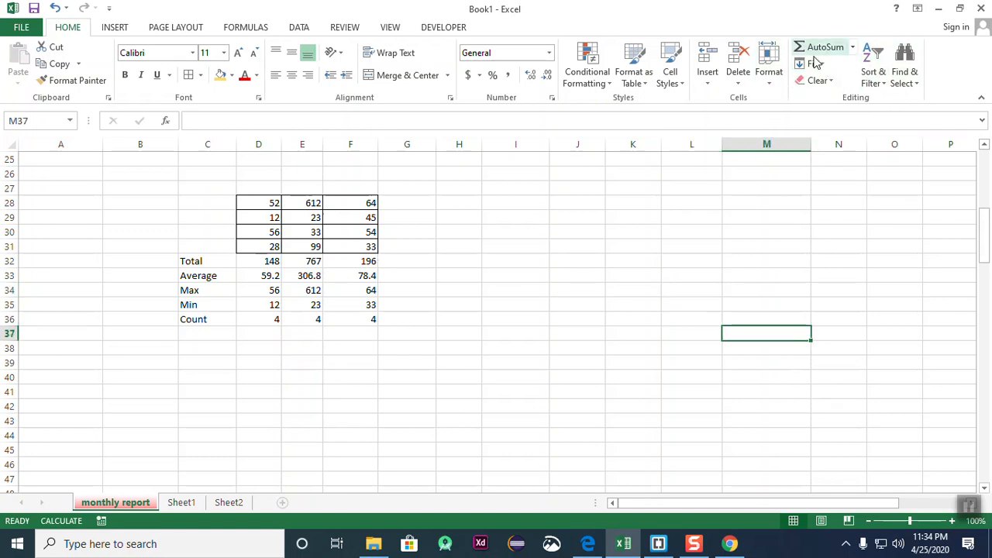
{"action": "left_click", "coordinate": [873, 83]}
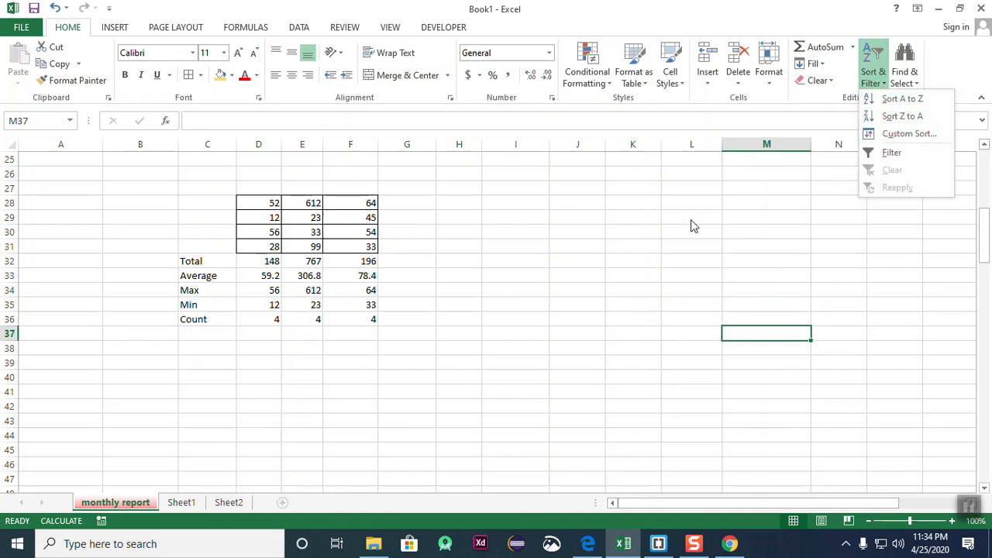
{"action": "left_click", "coordinate": [362, 285]}
{"action": "left_click_drag", "start_coordinate": [264, 210], "coordinate": [258, 246]}
{"action": "left_click", "coordinate": [873, 84]}
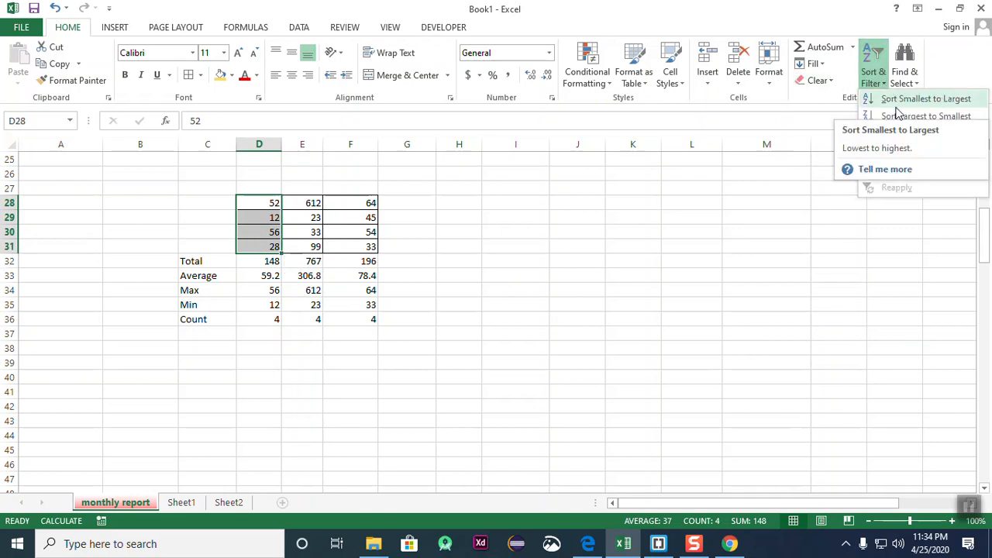
{"action": "left_click", "coordinate": [908, 100]}
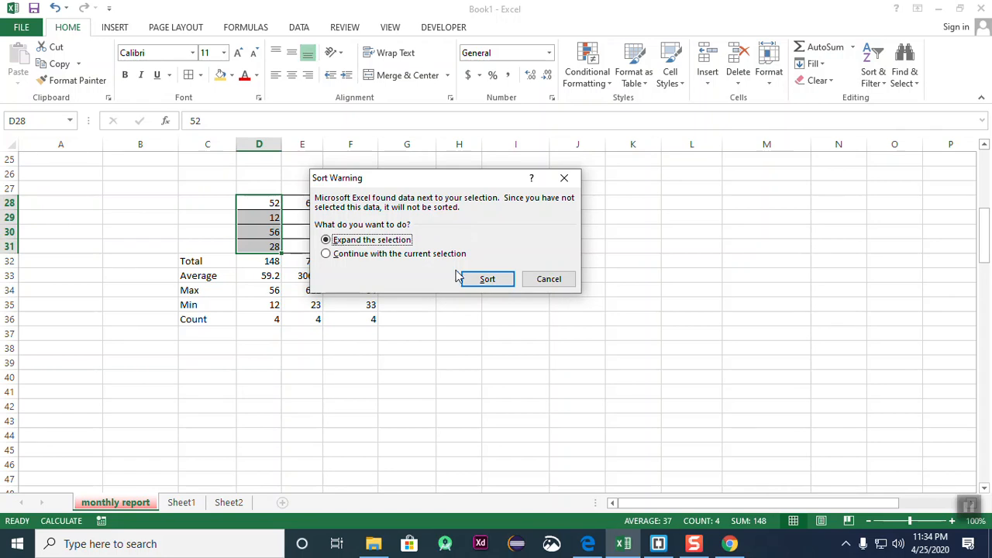
{"action": "left_click", "coordinate": [485, 279]}
{"action": "left_click", "coordinate": [491, 275]}
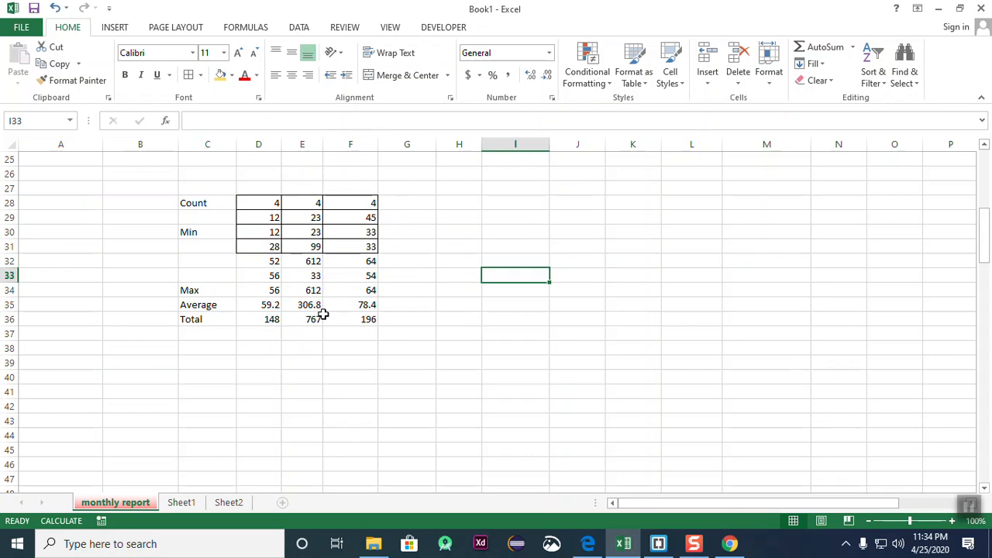
{"action": "key", "text": "ctrl+z"}
{"action": "left_click", "coordinate": [476, 286]}
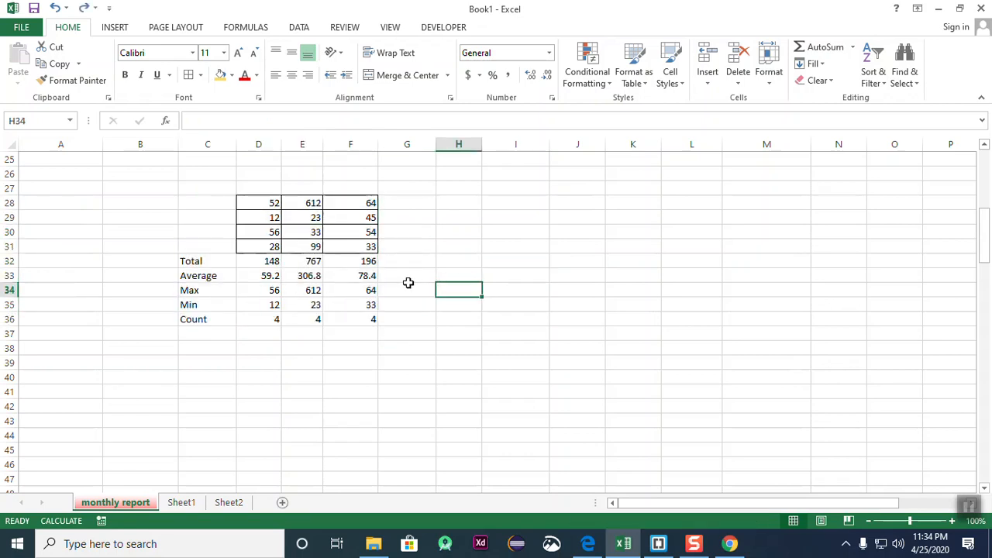
{"action": "left_click", "coordinate": [402, 263]}
{"action": "left_click_drag", "start_coordinate": [258, 206], "coordinate": [261, 249]}
{"action": "left_click", "coordinate": [551, 246]}
{"action": "scroll", "coordinate": [549, 250], "scroll_direction": "down", "scroll_amount": 2}
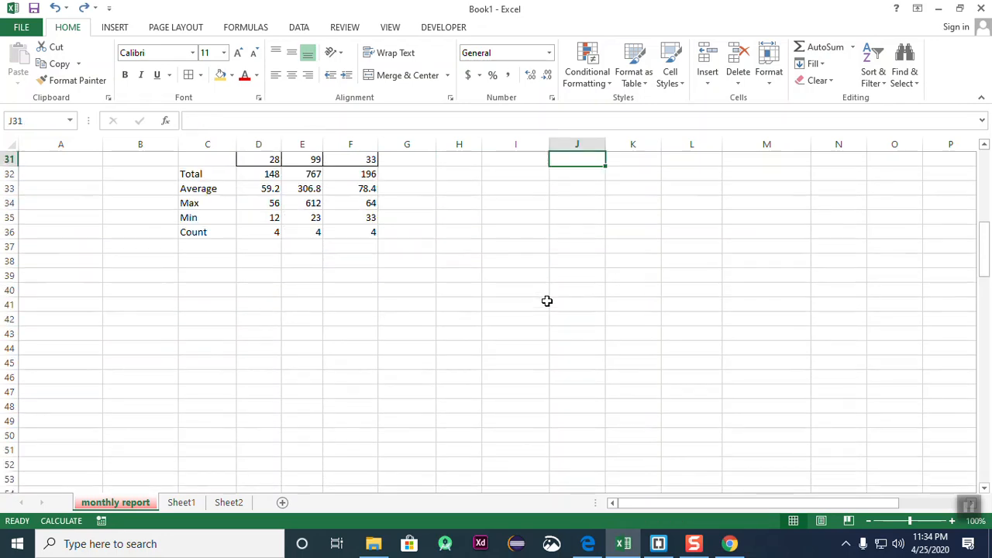
{"action": "left_click", "coordinate": [458, 277]}
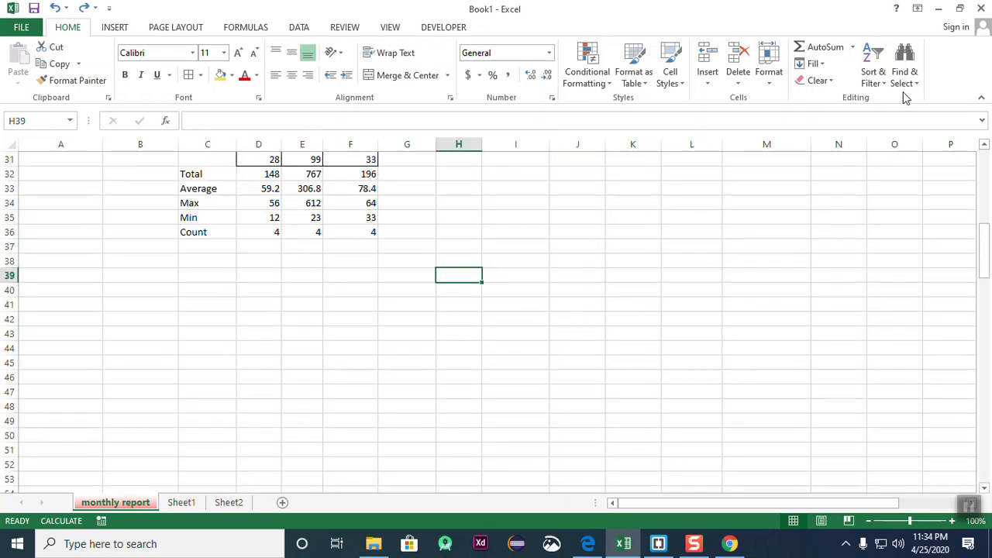
{"action": "left_click", "coordinate": [883, 82]}
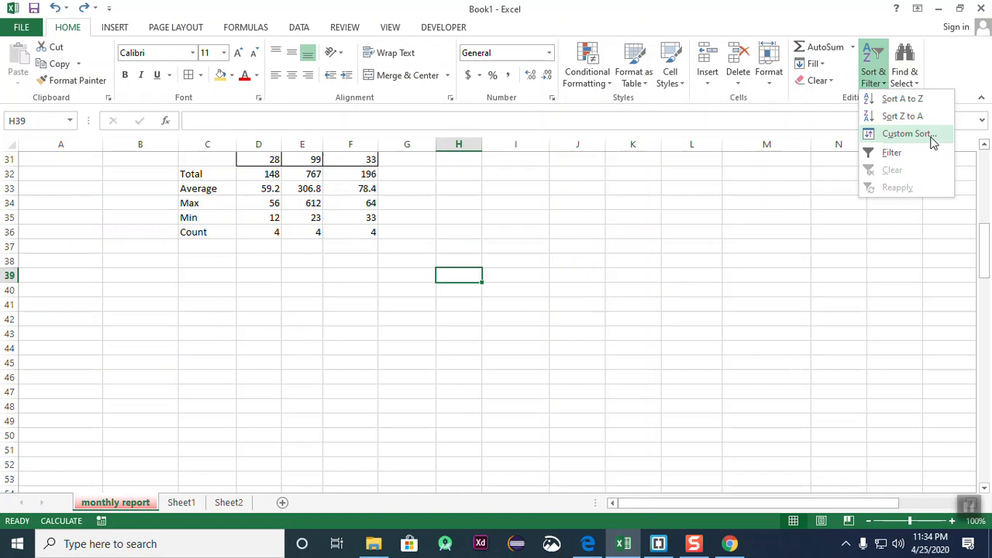
{"action": "left_click", "coordinate": [914, 83]}
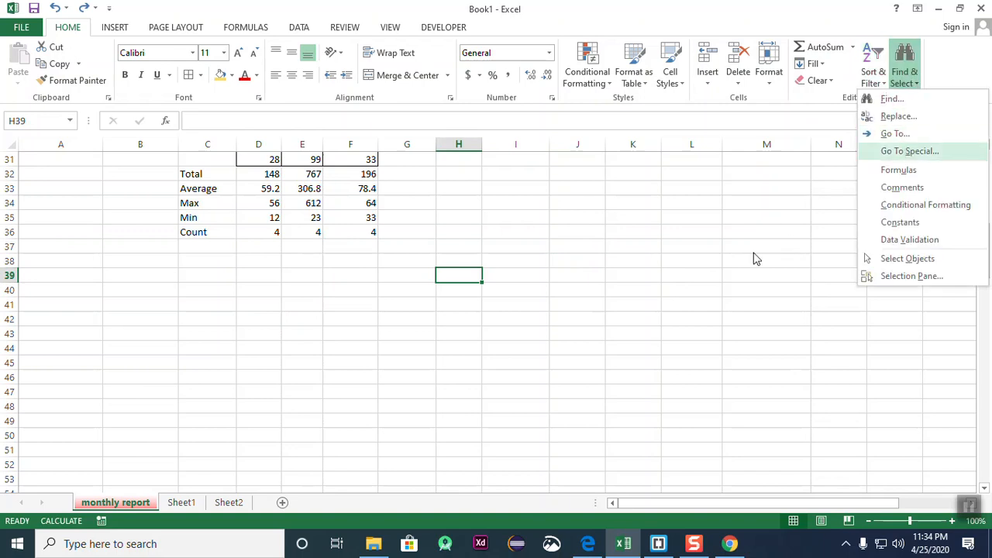
{"action": "left_click", "coordinate": [702, 283]}
{"action": "scroll", "coordinate": [505, 348], "scroll_direction": "up", "scroll_amount": 4}
{"action": "scroll", "coordinate": [665, 348], "scroll_direction": "up", "scroll_amount": 4}
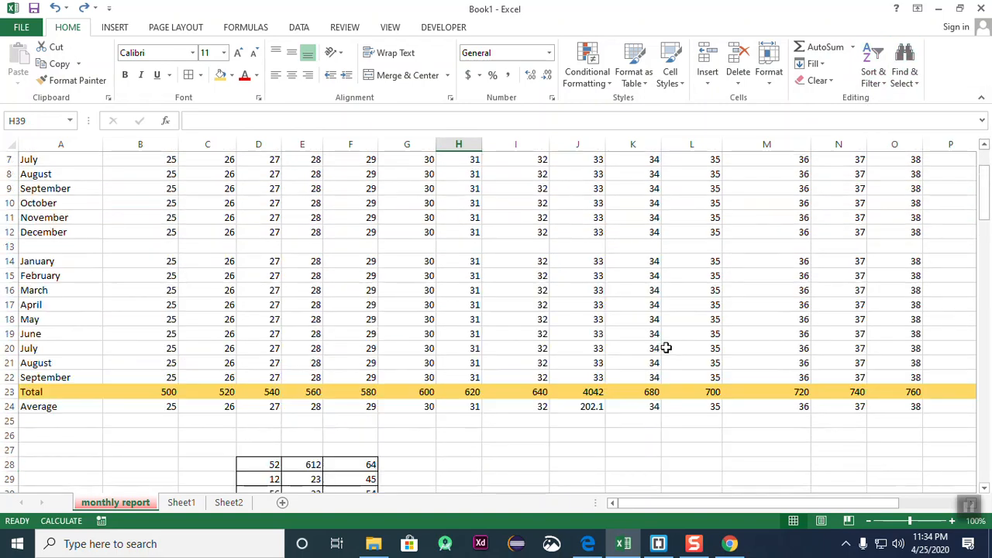
{"action": "scroll", "coordinate": [665, 348], "scroll_direction": "down", "scroll_amount": 7}
{"action": "left_click", "coordinate": [608, 319]}
{"action": "left_click", "coordinate": [906, 57]}
- Search the sheet for 33 with Find and Replace, stepping through each match
{"action": "left_click", "coordinate": [893, 101]}
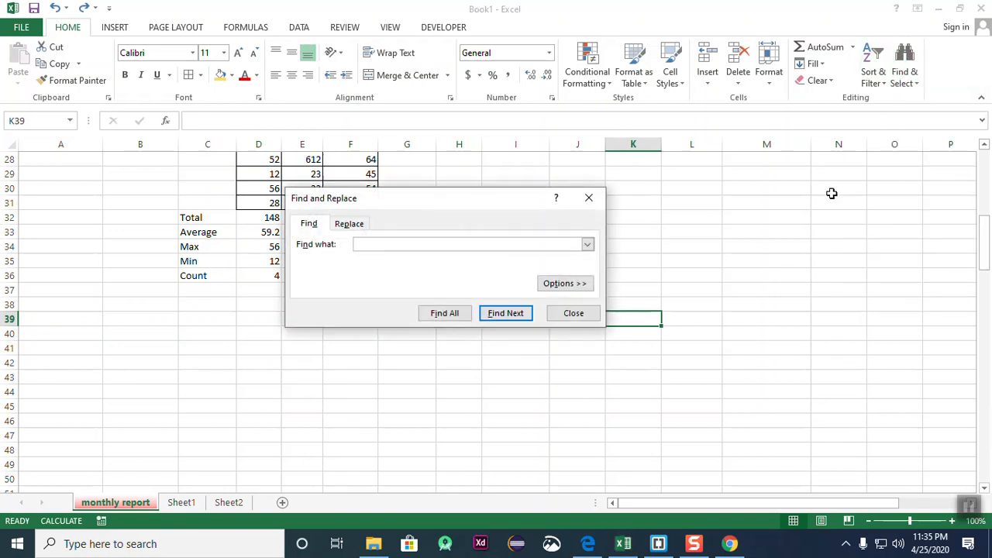
{"action": "left_click_drag", "start_coordinate": [488, 209], "coordinate": [754, 296]}
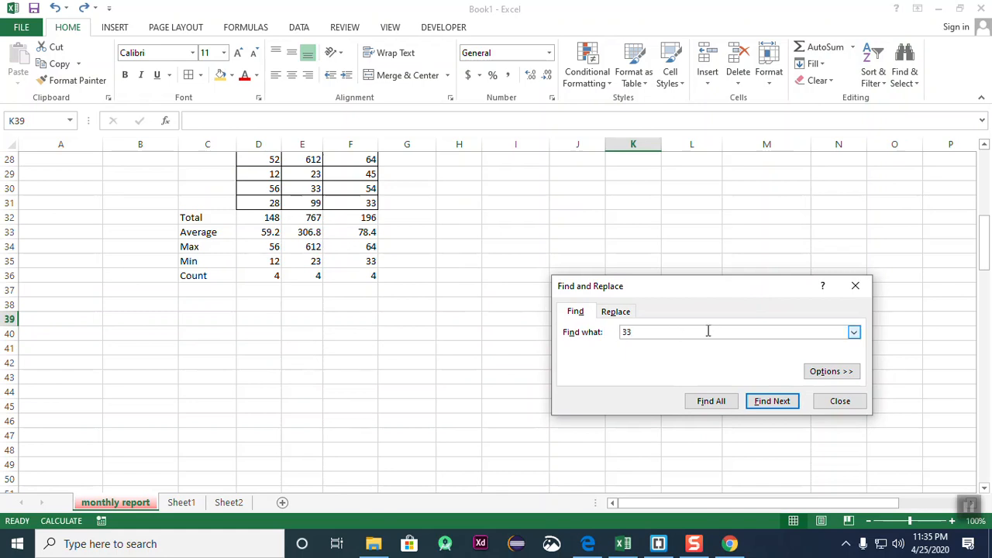
{"action": "type", "text": "33"}
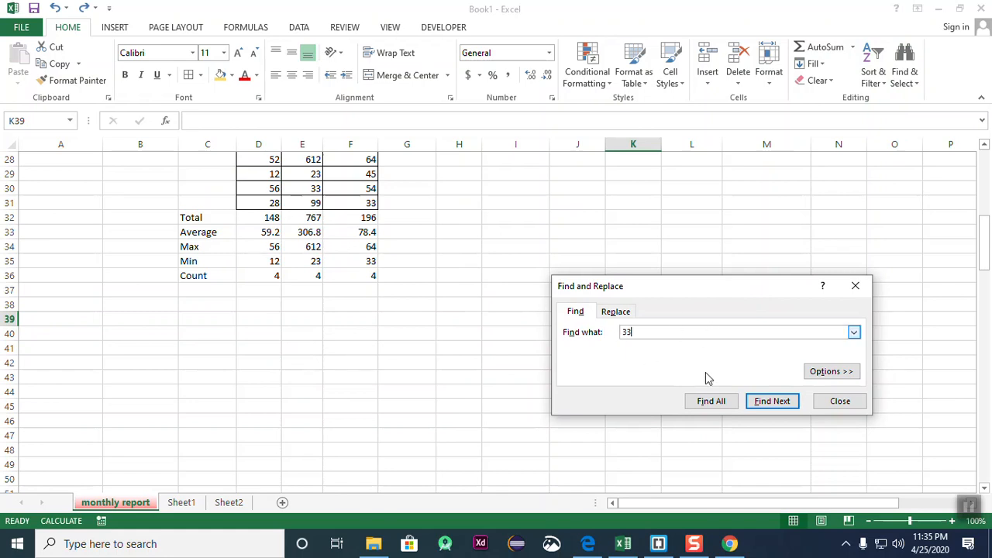
{"action": "left_click", "coordinate": [764, 409]}
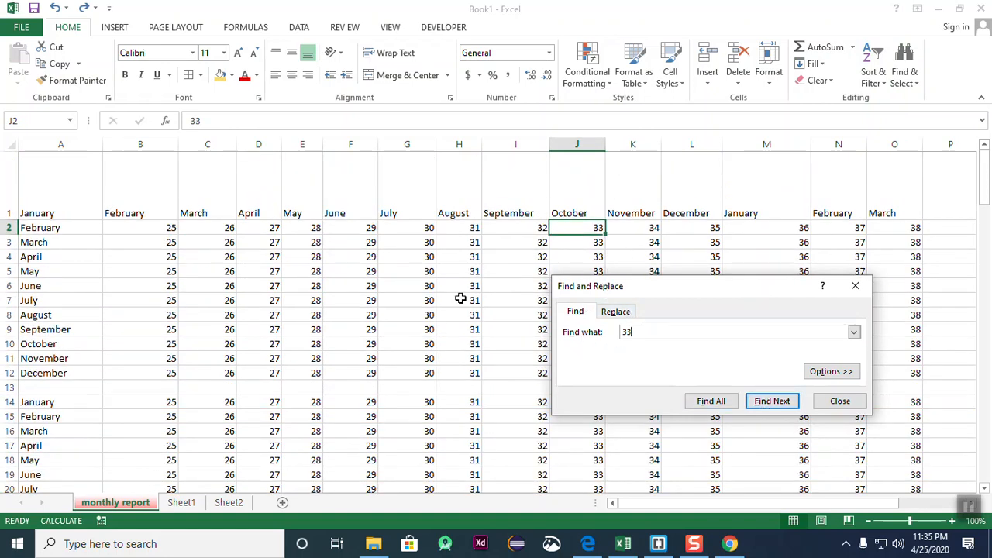
{"action": "left_click", "coordinate": [772, 402]}
{"action": "left_click", "coordinate": [772, 402]}
{"action": "left_click", "coordinate": [772, 402]}
{"action": "left_click", "coordinate": [772, 433]}
{"action": "left_click", "coordinate": [772, 434]}
{"action": "left_click", "coordinate": [772, 465]}
{"action": "left_click", "coordinate": [772, 478]}
{"action": "left_click", "coordinate": [773, 495]}
{"action": "left_click", "coordinate": [773, 508]}
{"action": "left_click", "coordinate": [772, 508]}
{"action": "left_click", "coordinate": [832, 507]}
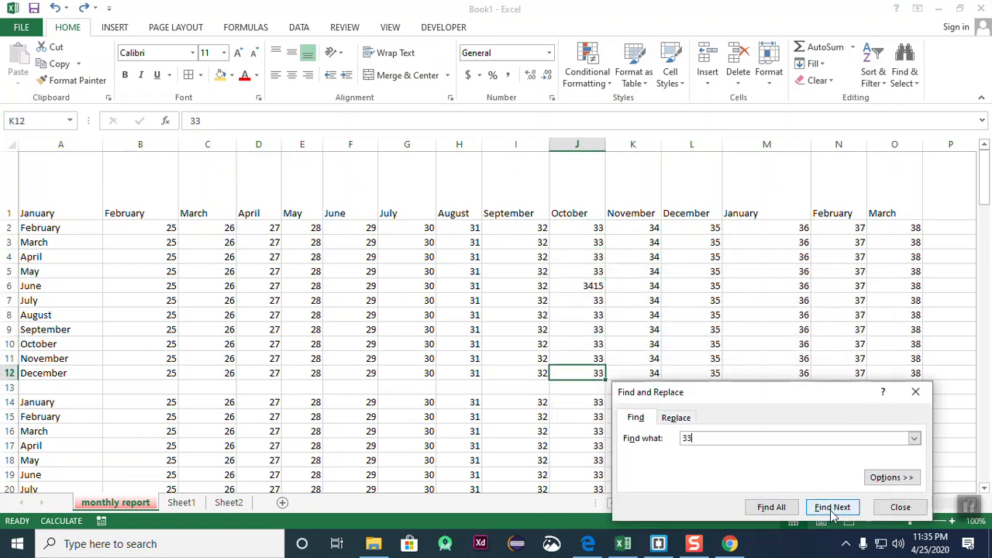
{"action": "left_click", "coordinate": [832, 507]}
{"action": "left_click", "coordinate": [832, 507]}
- Find the cells matching 12 and then 23, then close Find and Replace
{"action": "left_click", "coordinate": [709, 438]}
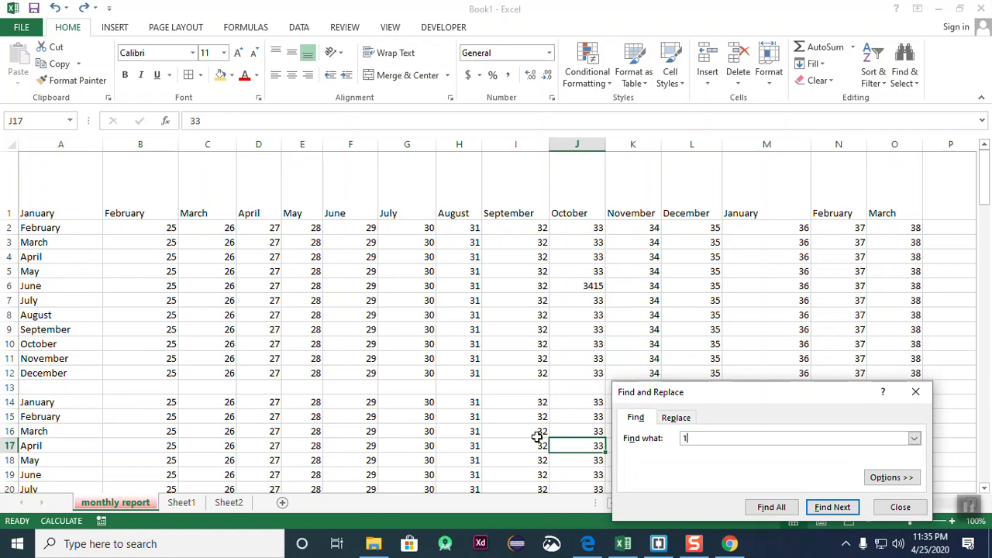
{"action": "left_click", "coordinate": [832, 506]}
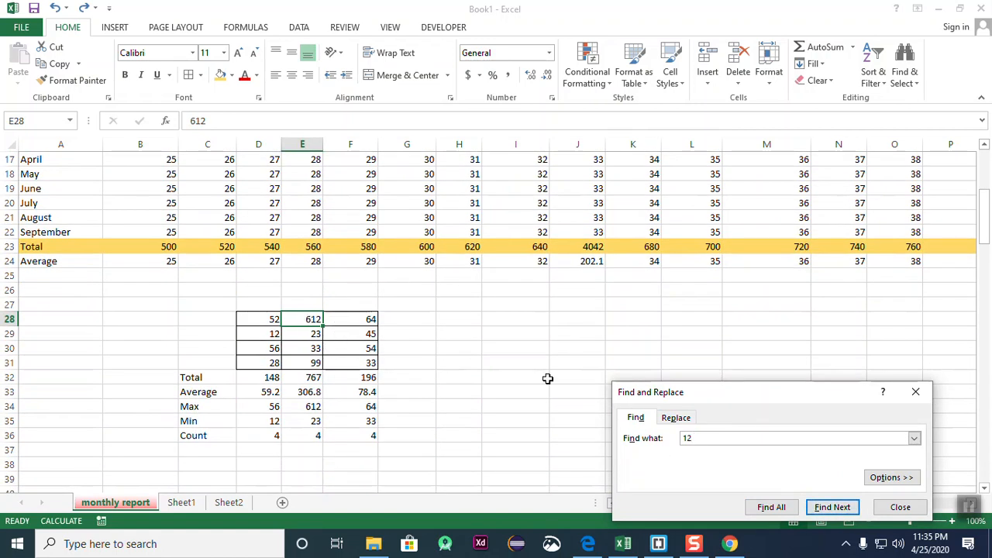
{"action": "left_click", "coordinate": [914, 438]}
{"action": "left_click", "coordinate": [831, 507]}
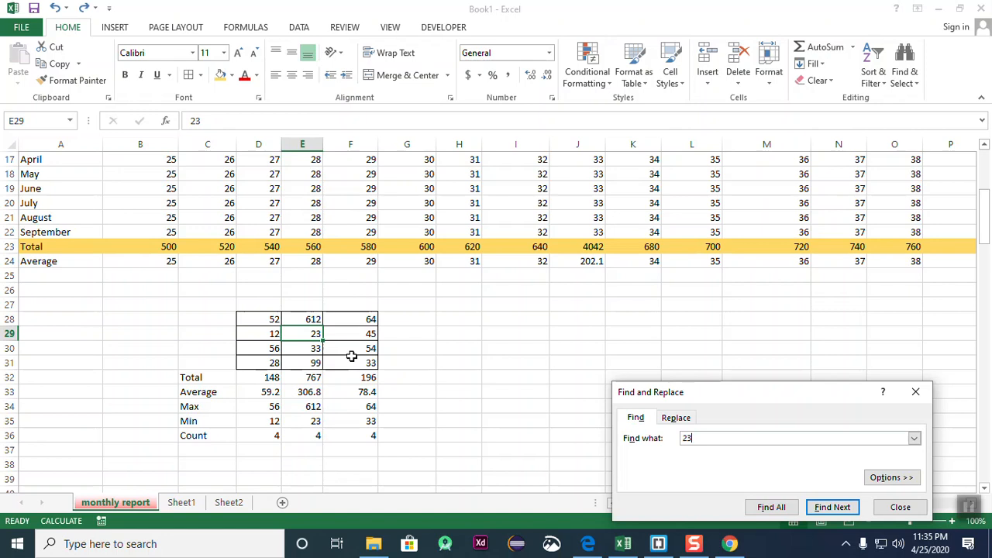
{"action": "left_click", "coordinate": [915, 392]}
{"action": "left_click", "coordinate": [124, 31]}
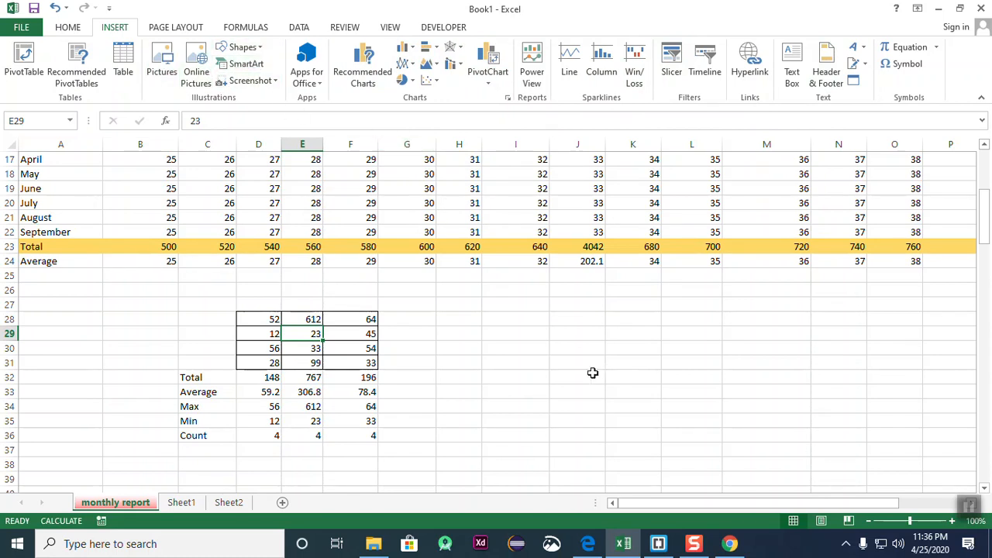
- Leave the monthly report for the blank Sheet2 and select an empty cell there
{"action": "left_click", "coordinate": [541, 366]}
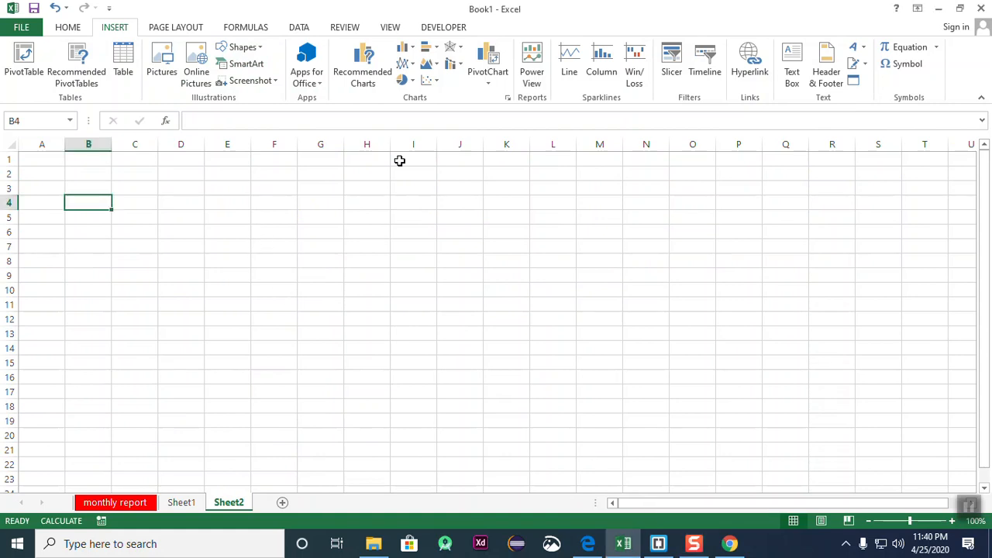
{"action": "left_click", "coordinate": [446, 161]}
{"action": "left_click_drag", "start_coordinate": [399, 192], "coordinate": [395, 198]}
{"action": "left_click", "coordinate": [248, 193]}
{"action": "left_click", "coordinate": [477, 221]}
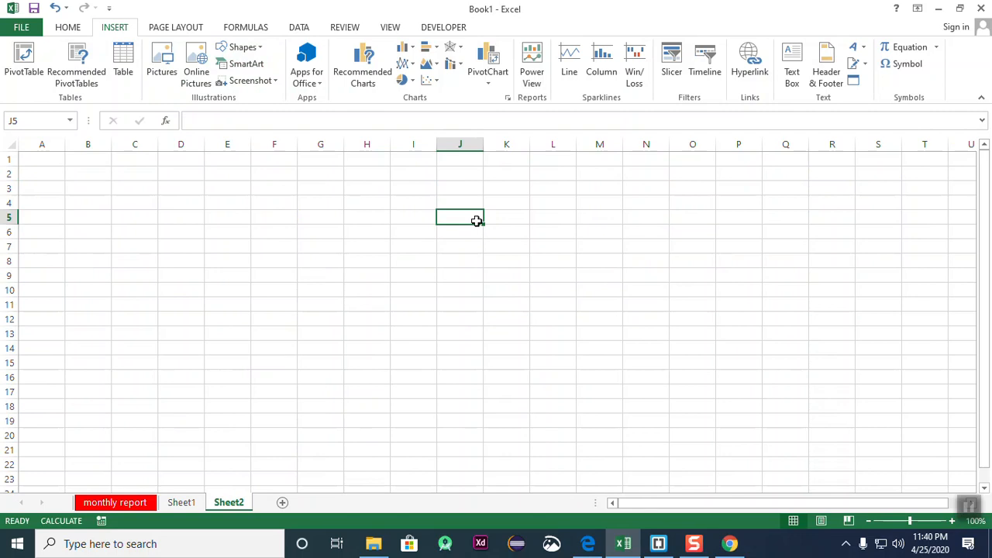
{"action": "left_click", "coordinate": [274, 177]}
- Type the headers Name, Bangla, English, Math, Physics across D2:H2
{"action": "left_click", "coordinate": [200, 197]}
{"action": "left_click", "coordinate": [178, 180]}
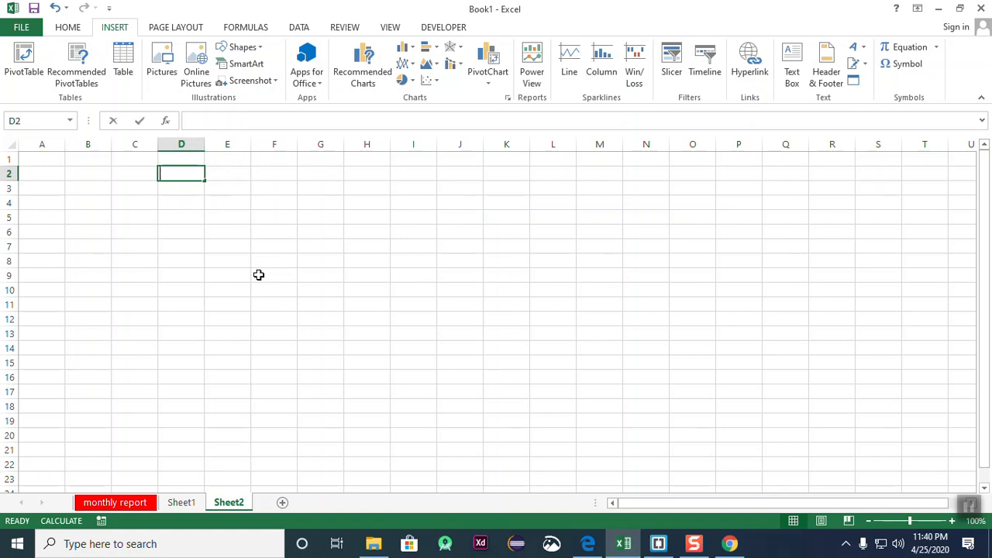
{"action": "type", "text": "Name"}
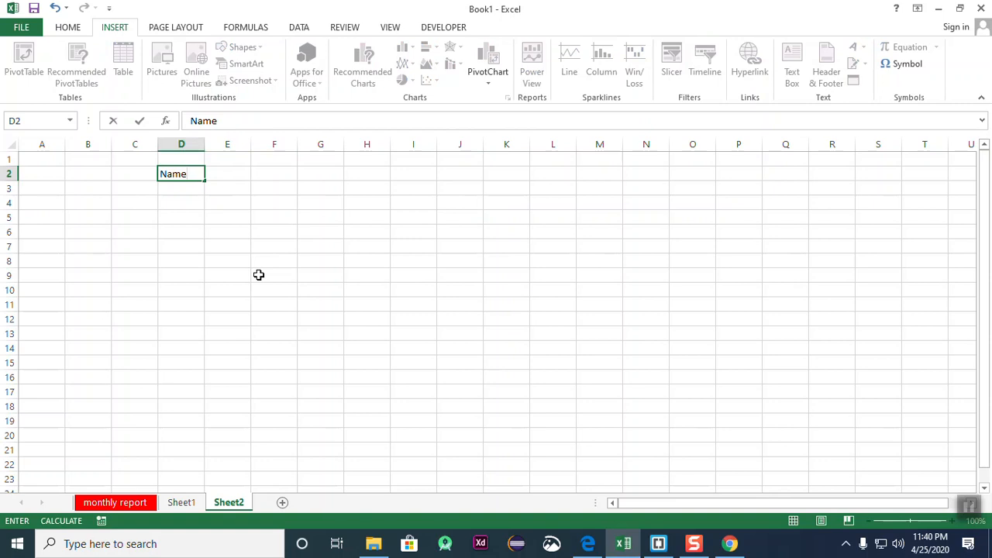
{"action": "key", "text": "Return"}
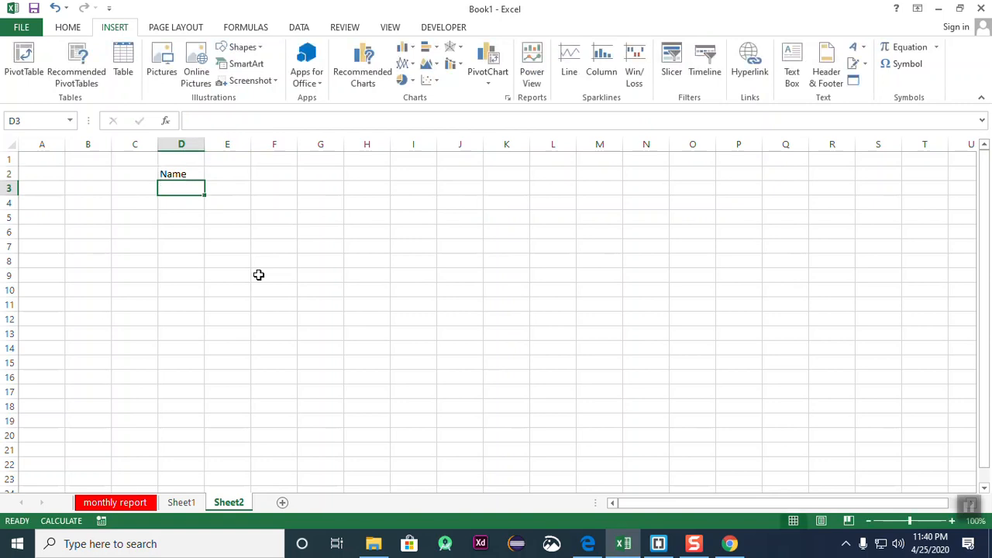
{"action": "key", "text": "Up"}
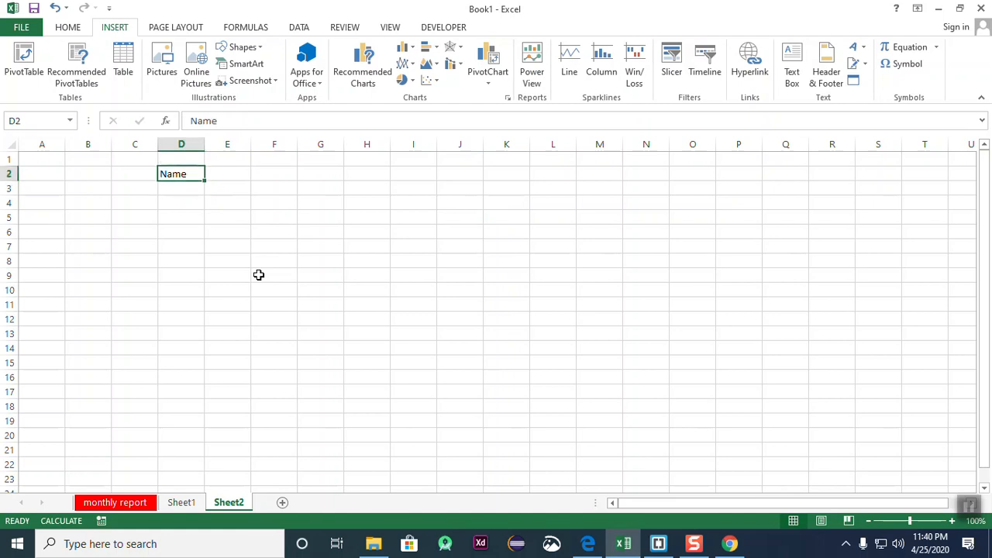
{"action": "key", "text": "Right"}
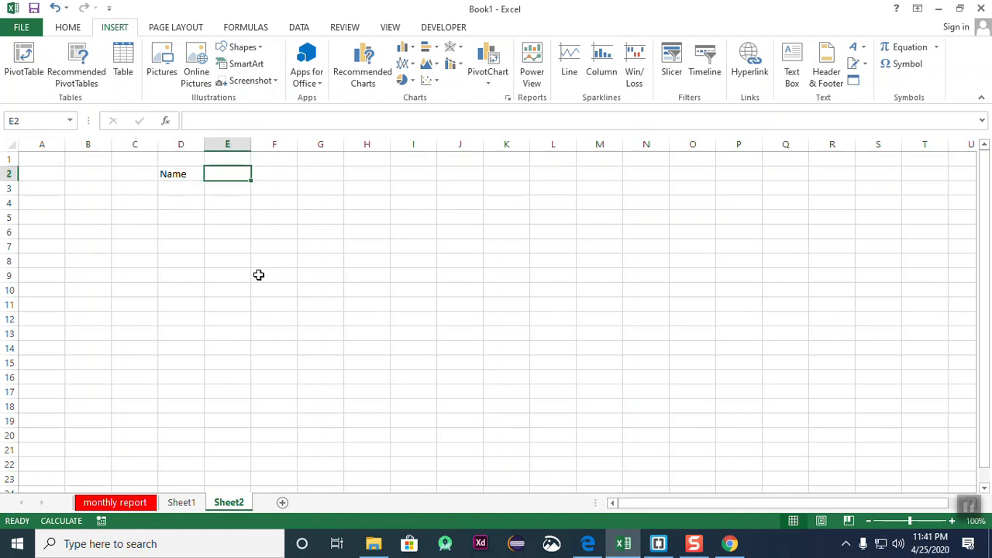
{"action": "type", "text": "Bangla"}
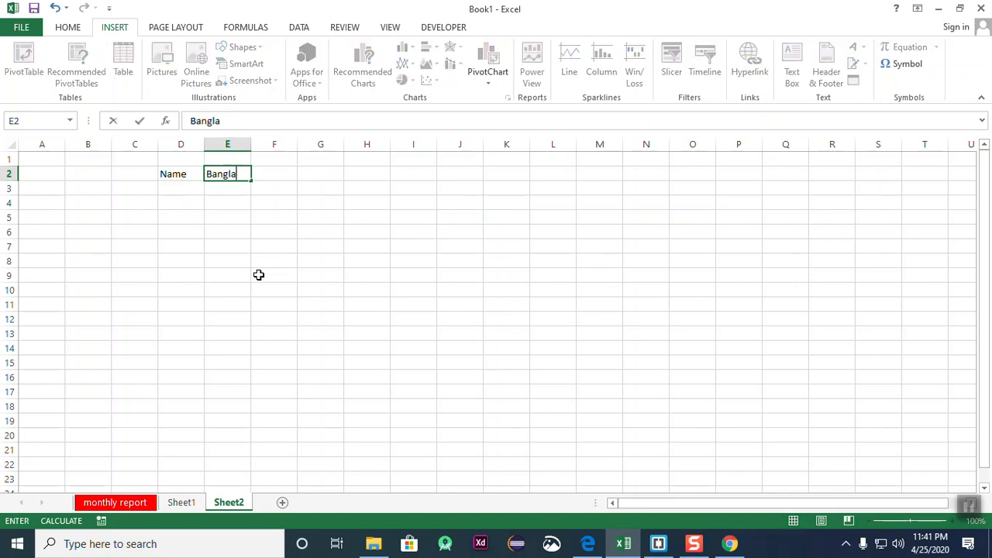
{"action": "key", "text": "Tab"}
{"action": "type", "text": "English"}
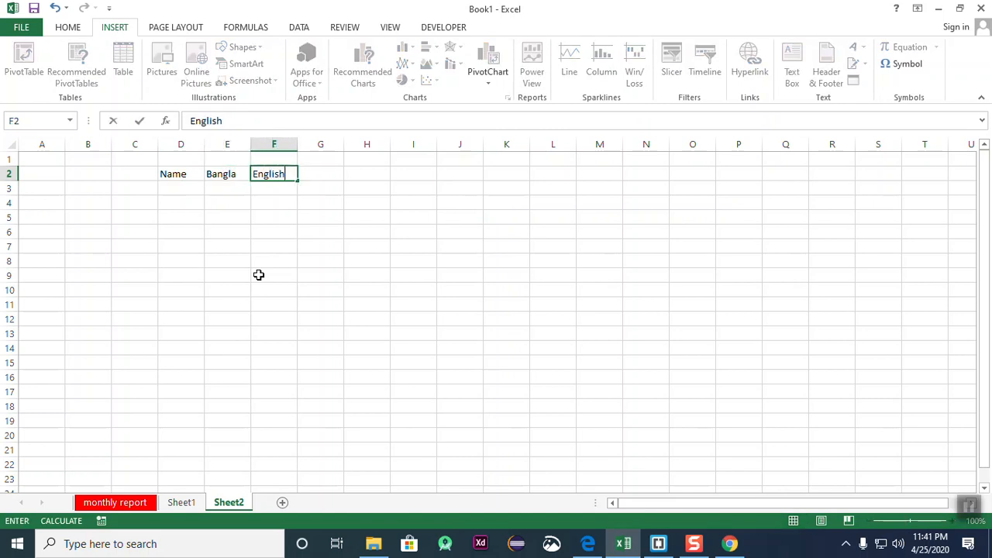
{"action": "key", "text": "Tab"}
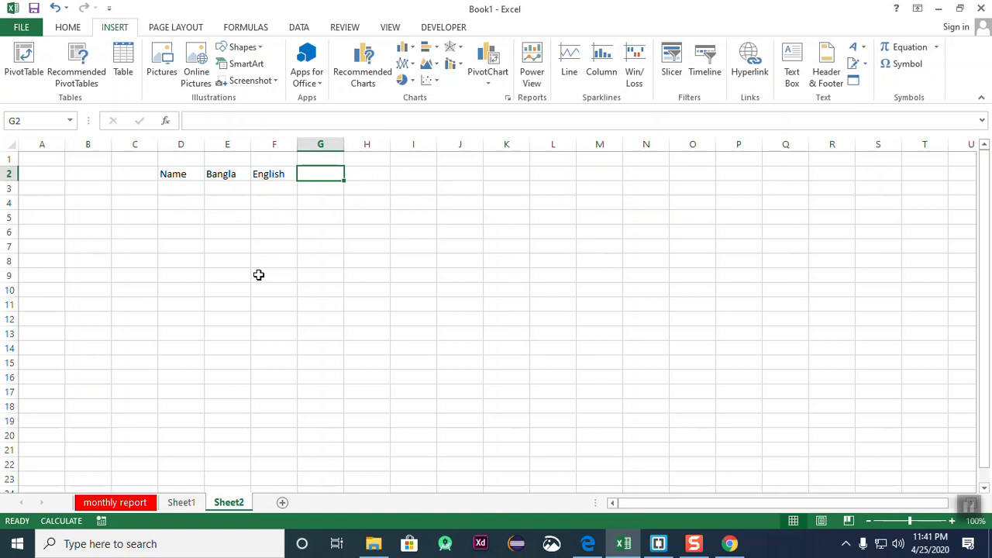
{"action": "type", "text": "Math"}
{"action": "key", "text": "Return"}
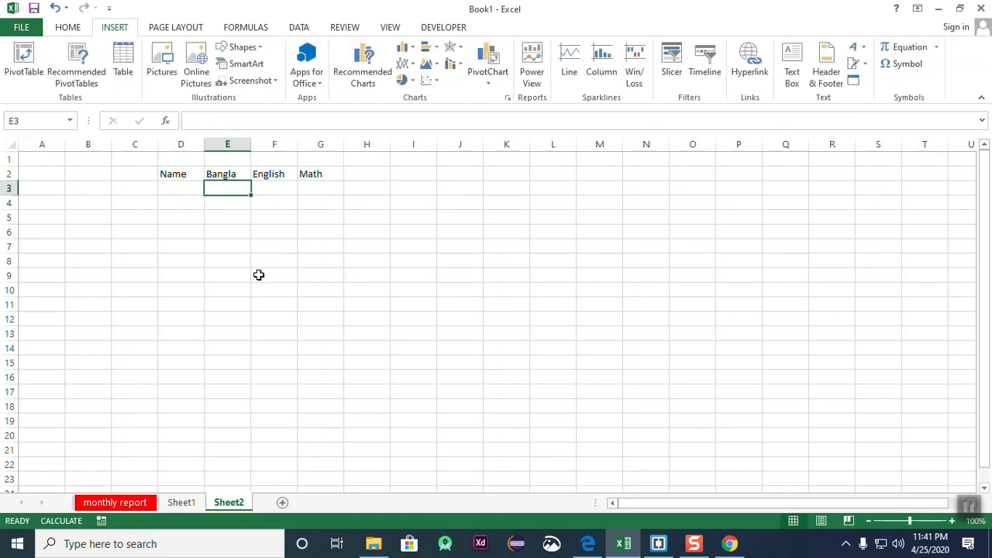
{"action": "key", "text": "Up"}
{"action": "key", "text": "Right"}
{"action": "key", "text": "Right"}
{"action": "key", "text": "Right"}
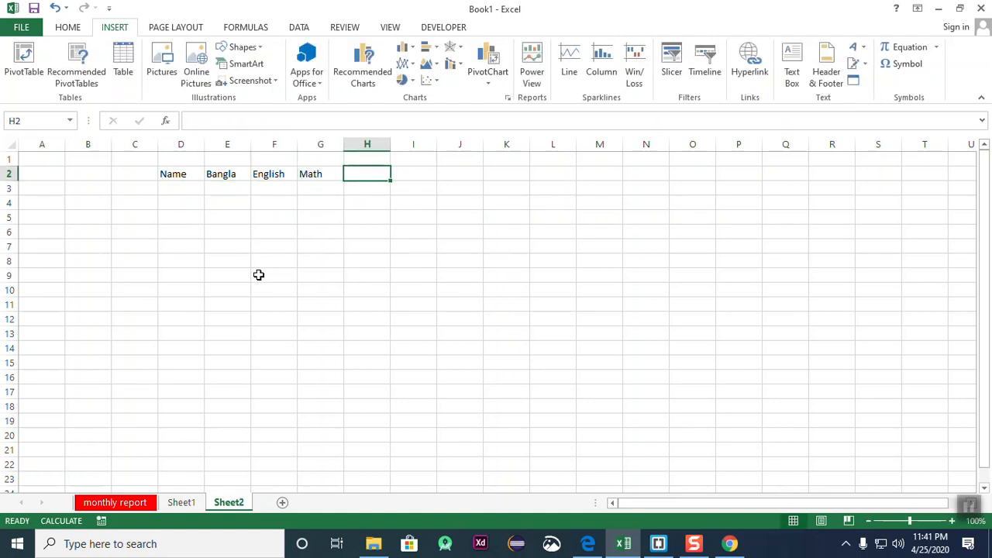
{"action": "type", "text": "Physic"}
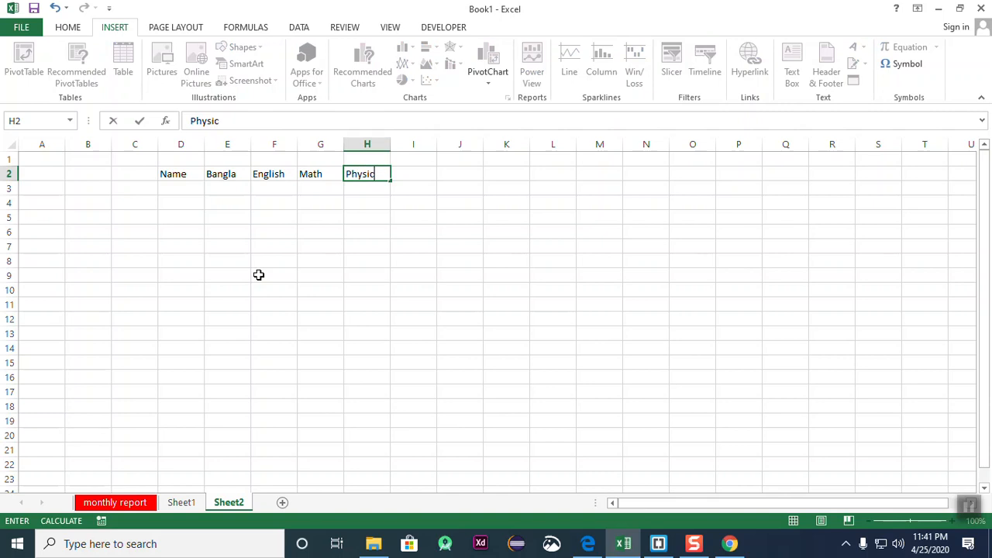
{"action": "type", "text": "s"}
{"action": "key", "text": "Return"}
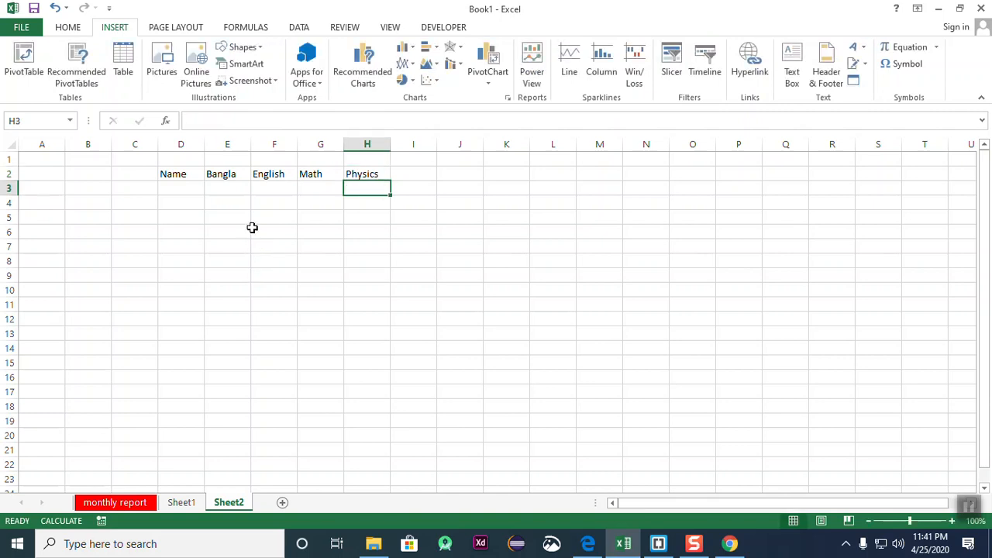
- Enter the student's name in D3 and the marks 55, 66, 74, 35 in E3:H3
{"action": "left_click", "coordinate": [230, 188]}
{"action": "left_click", "coordinate": [172, 180]}
{"action": "left_click", "coordinate": [175, 190]}
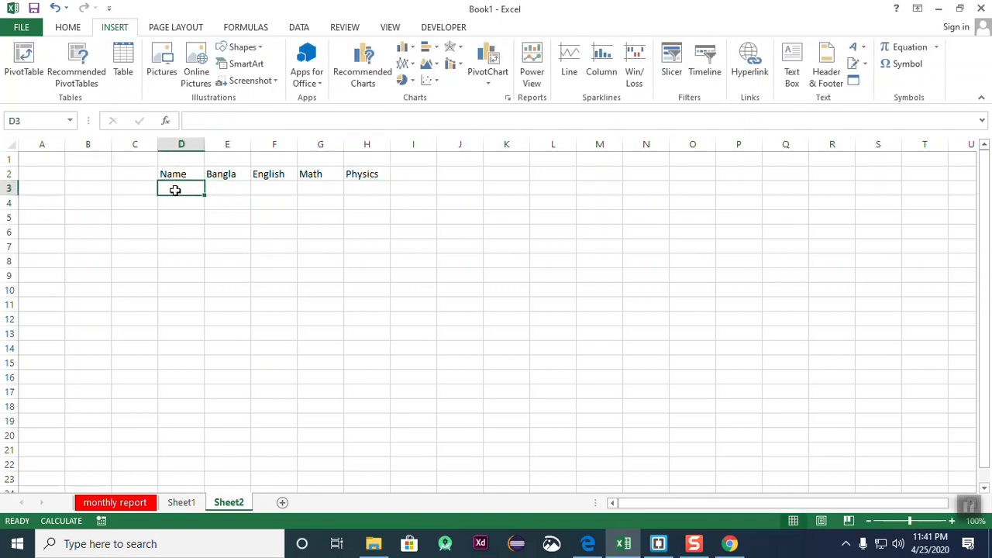
{"action": "type", "text": "Mr. Karim"}
{"action": "key", "text": "Tab"}
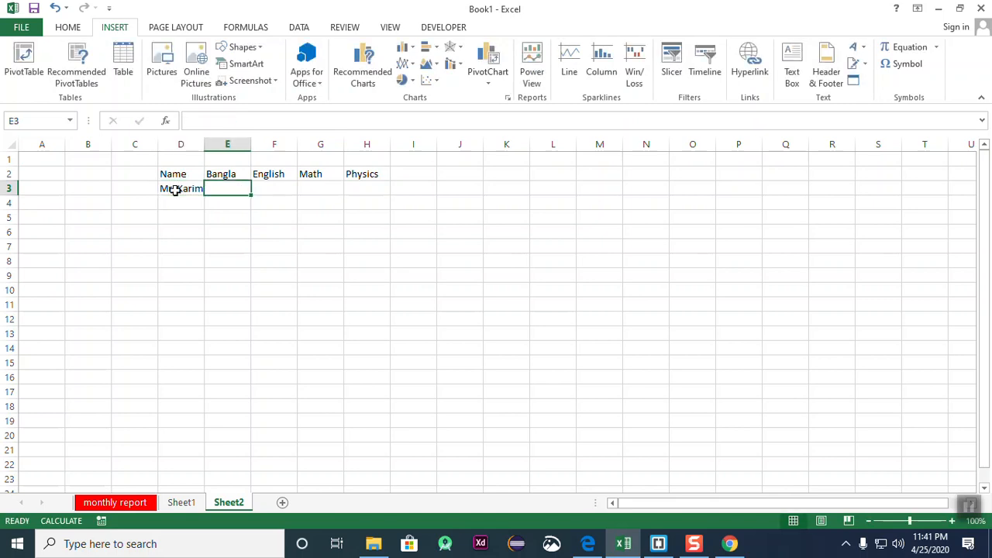
{"action": "type", "text": "55"}
{"action": "key", "text": "Tab"}
{"action": "type", "text": "66"}
{"action": "key", "text": "Tab"}
{"action": "type", "text": "74"}
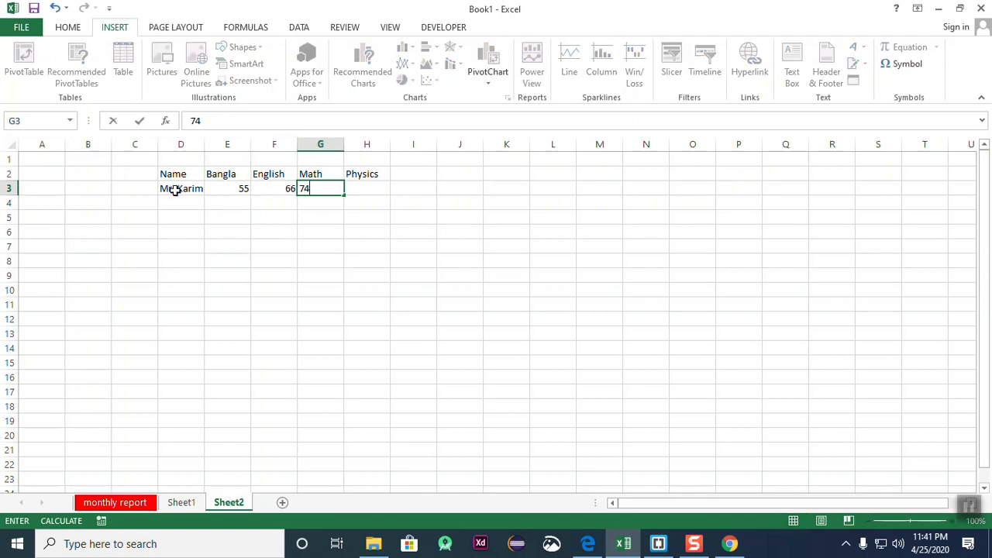
{"action": "key", "text": "Tab"}
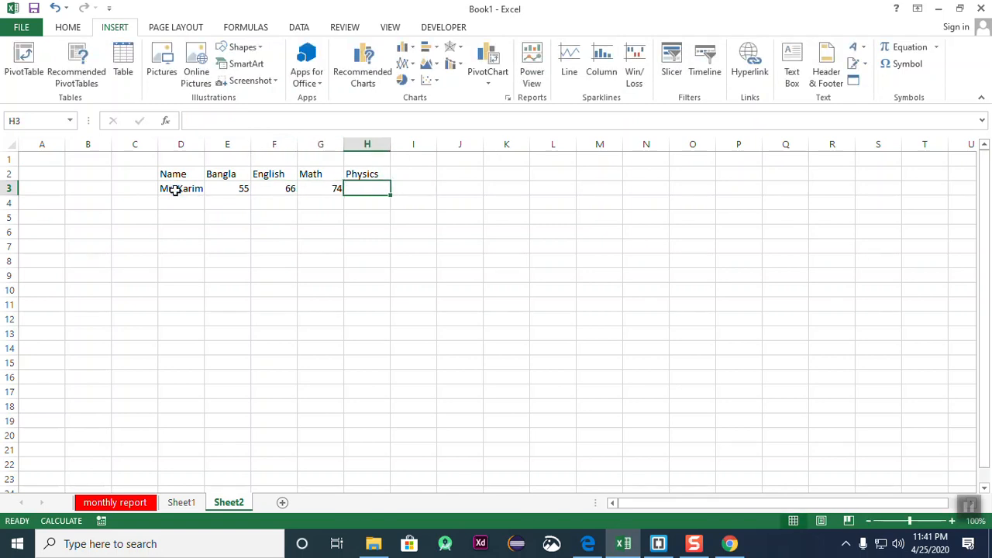
{"action": "type", "text": "35"}
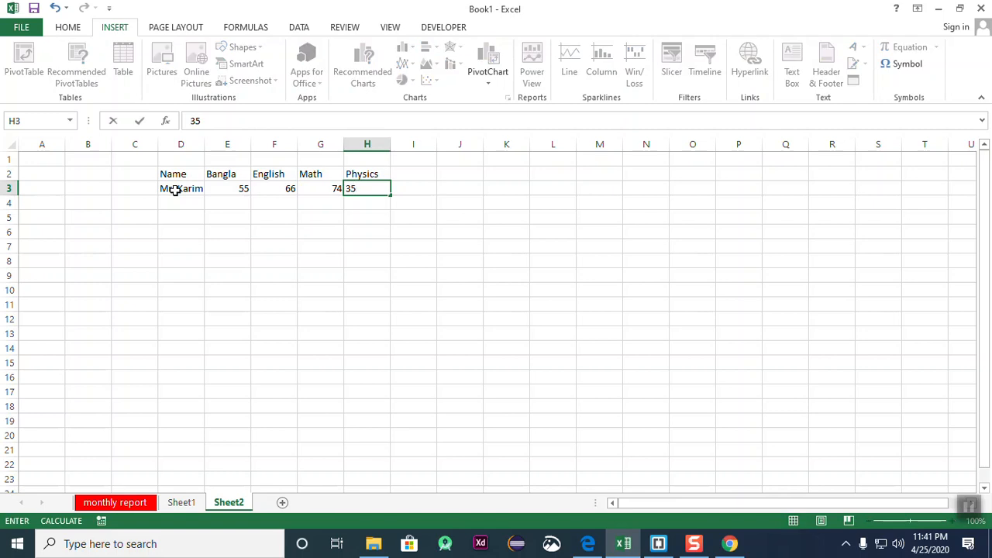
{"action": "left_click", "coordinate": [386, 236]}
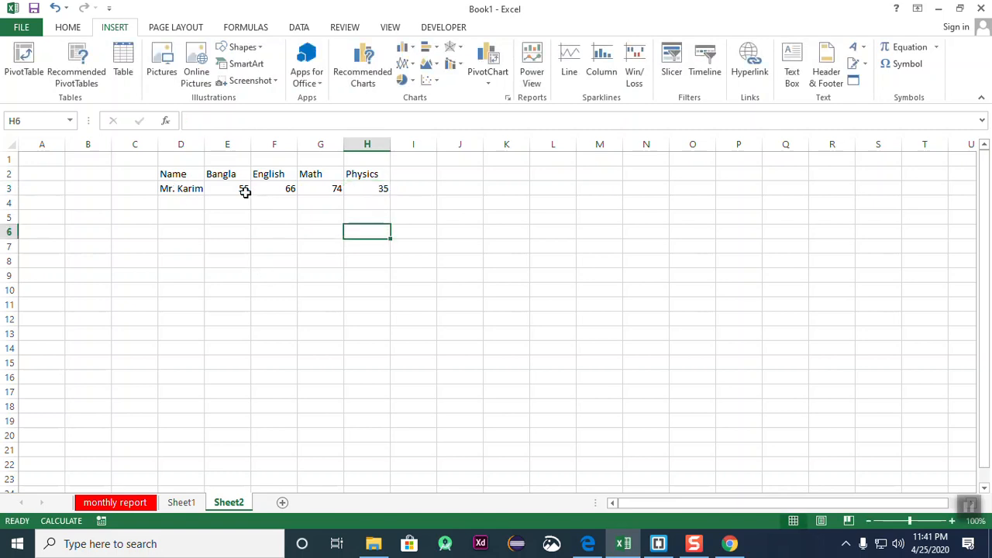
- Widen column D so the student's name fits
{"action": "left_click_drag", "start_coordinate": [205, 146], "coordinate": [213, 146]}
{"action": "left_click", "coordinate": [233, 245]}
{"action": "left_click_drag", "start_coordinate": [166, 176], "coordinate": [369, 194]}
{"action": "left_click", "coordinate": [395, 246]}
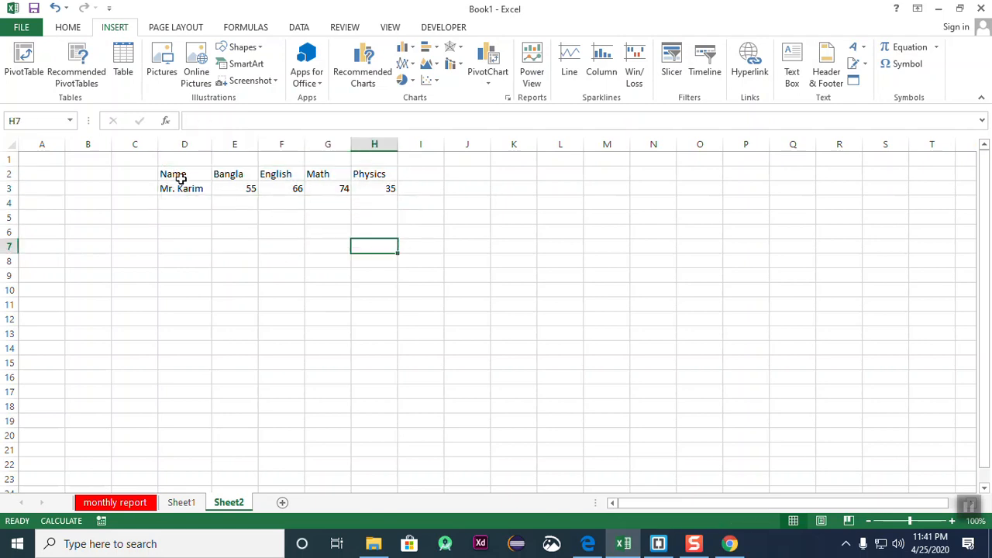
- Select the marks table D2:H3 as the chart data
{"action": "left_click_drag", "start_coordinate": [173, 177], "coordinate": [364, 191]}
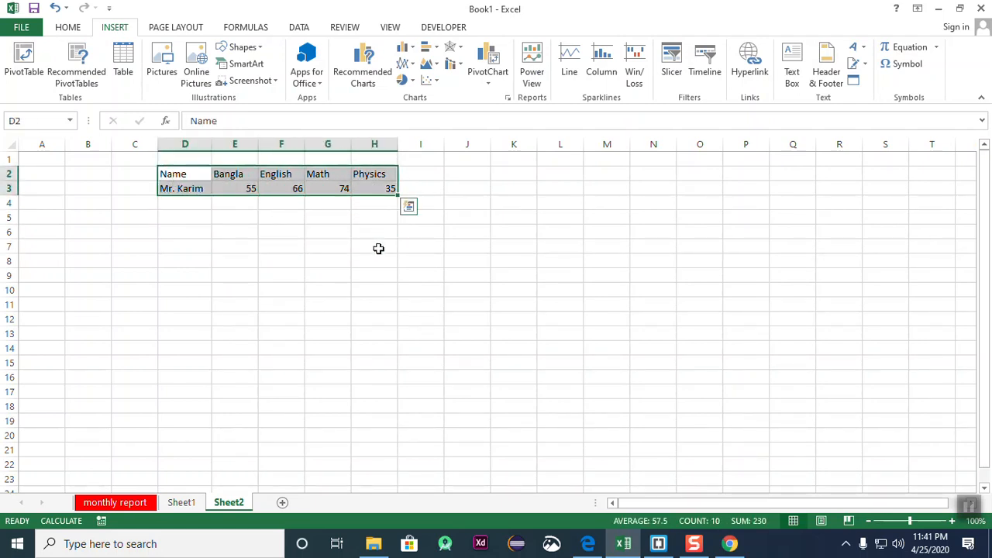
{"action": "left_click", "coordinate": [379, 247]}
{"action": "left_click_drag", "start_coordinate": [188, 176], "coordinate": [367, 192]}
{"action": "left_click", "coordinate": [374, 246]}
{"action": "left_click_drag", "start_coordinate": [184, 174], "coordinate": [372, 193]}
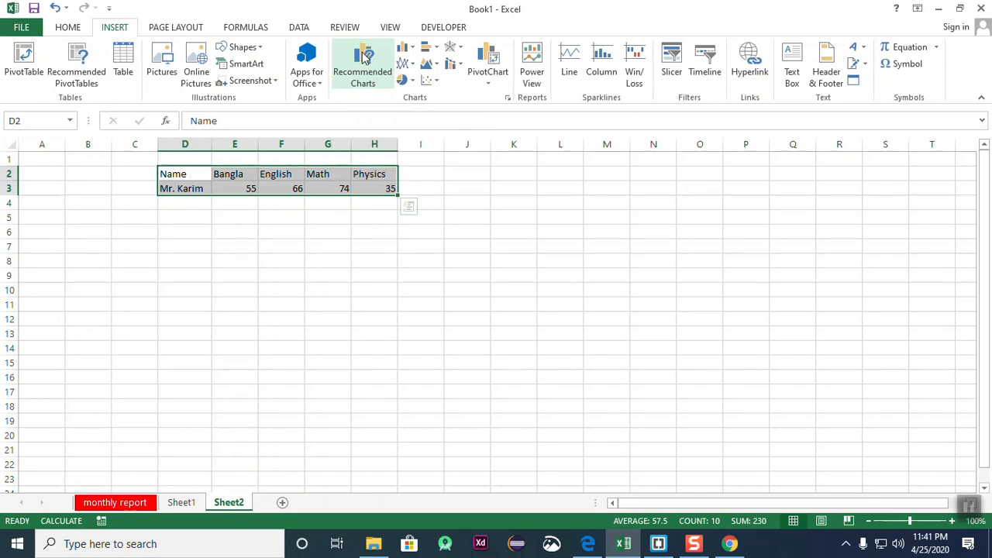
- Compare the pie, bar and column Recommended Charts, then insert the marks as a pie chart
{"action": "left_click", "coordinate": [367, 59]}
{"action": "left_click_drag", "start_coordinate": [352, 58], "coordinate": [692, 67]}
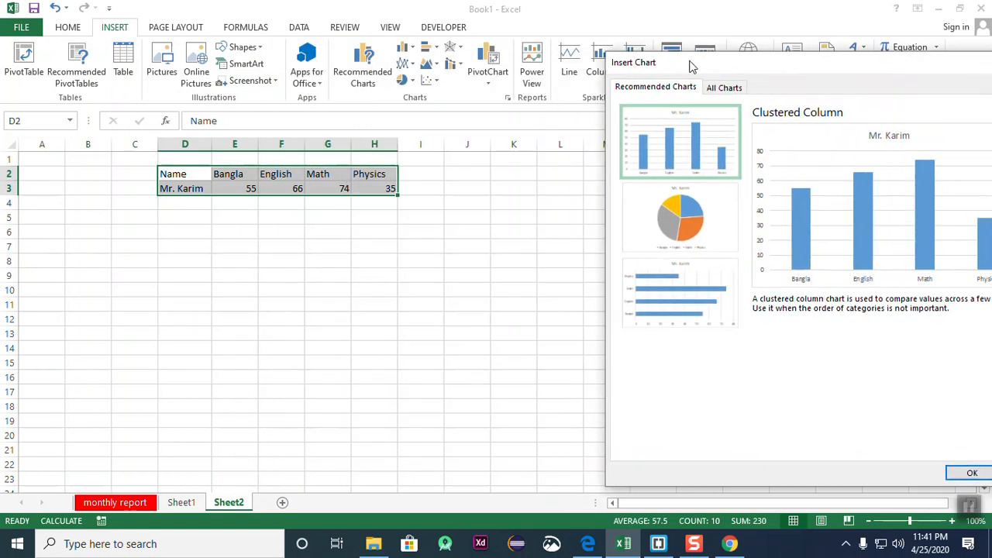
{"action": "left_click", "coordinate": [681, 221]}
{"action": "left_click", "coordinate": [678, 282]}
{"action": "left_click", "coordinate": [671, 219]}
{"action": "left_click", "coordinate": [663, 159]}
{"action": "left_click", "coordinate": [671, 211]}
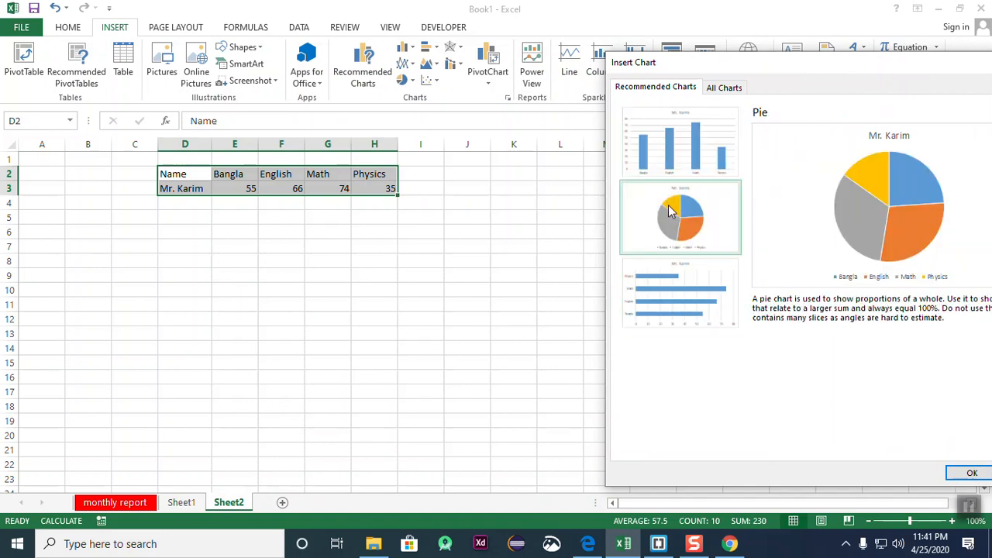
{"action": "left_click", "coordinate": [666, 161]}
{"action": "left_click", "coordinate": [668, 213]}
{"action": "left_click", "coordinate": [661, 150]}
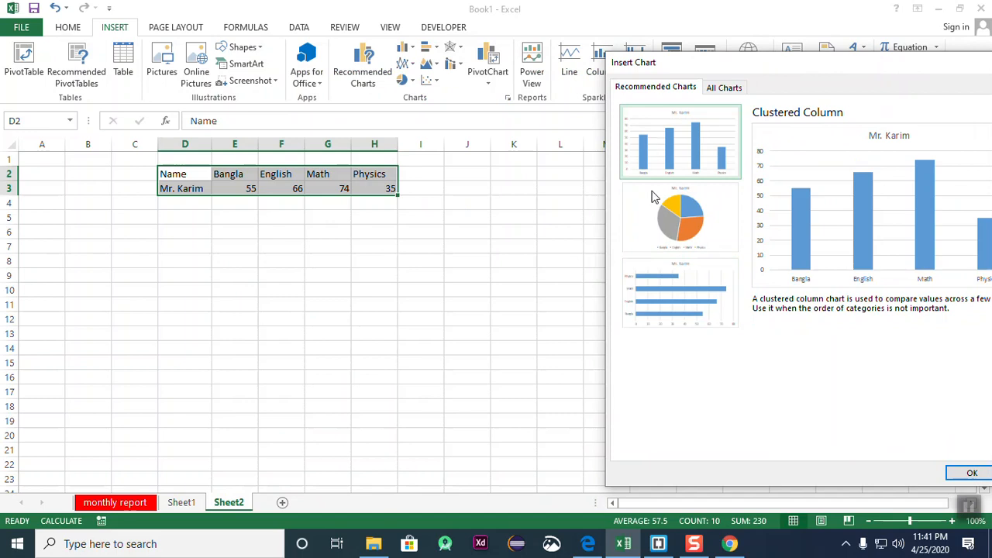
{"action": "left_click", "coordinate": [670, 291]}
{"action": "left_click_drag", "start_coordinate": [750, 68], "coordinate": [623, 49]}
{"action": "left_click", "coordinate": [568, 205]}
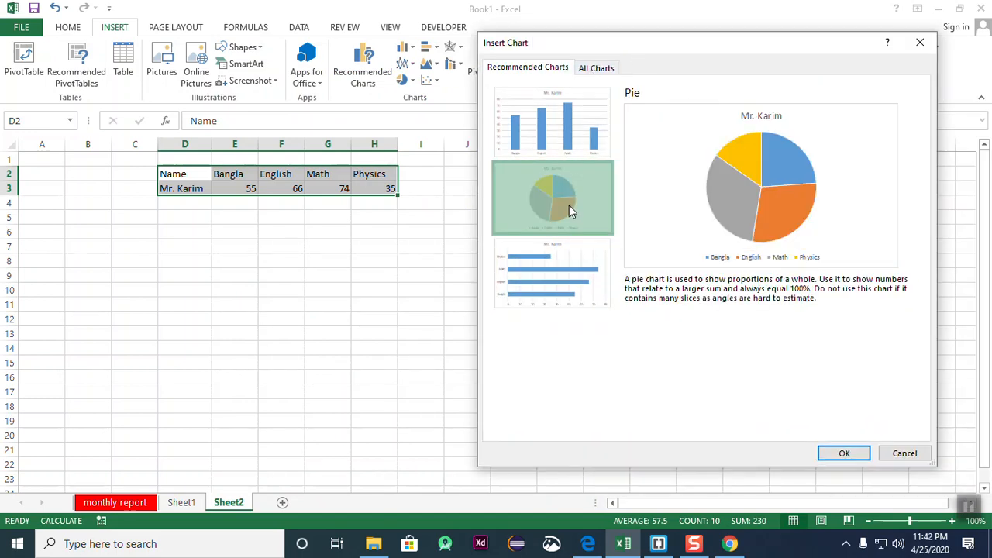
{"action": "left_click", "coordinate": [846, 454]}
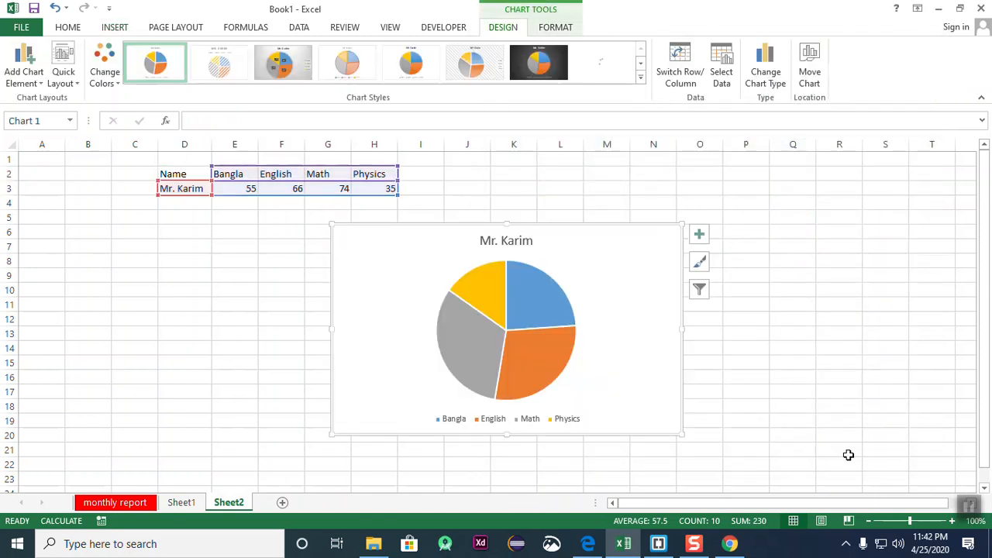
- Move the pie chart beside the scores table and apply the dark style 7
{"action": "left_click_drag", "start_coordinate": [571, 277], "coordinate": [685, 224]}
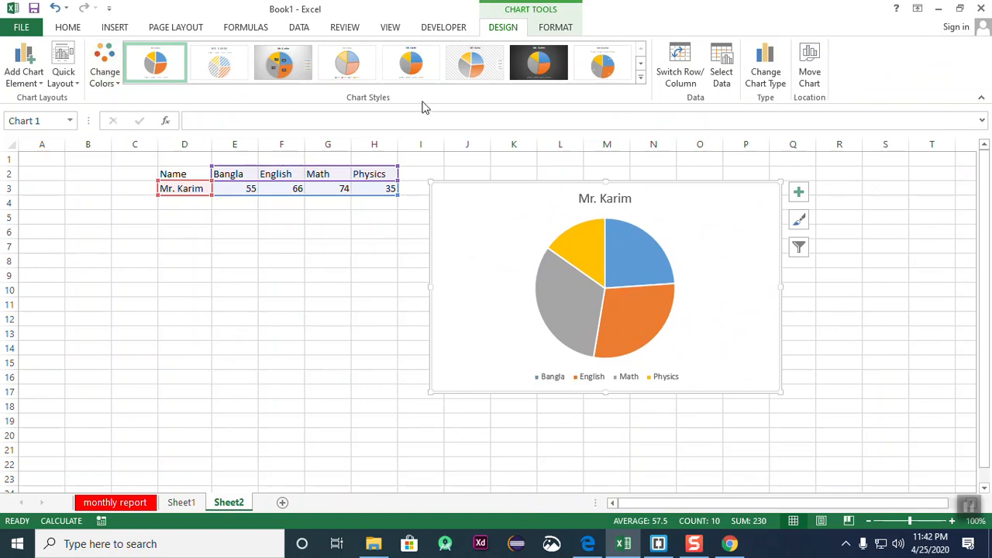
{"action": "left_click", "coordinate": [410, 64]}
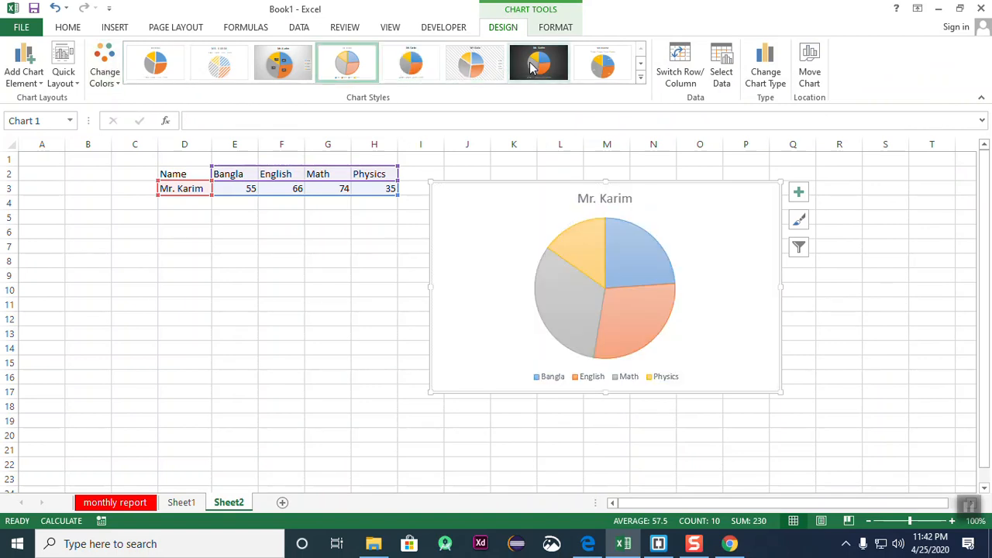
{"action": "left_click", "coordinate": [539, 64]}
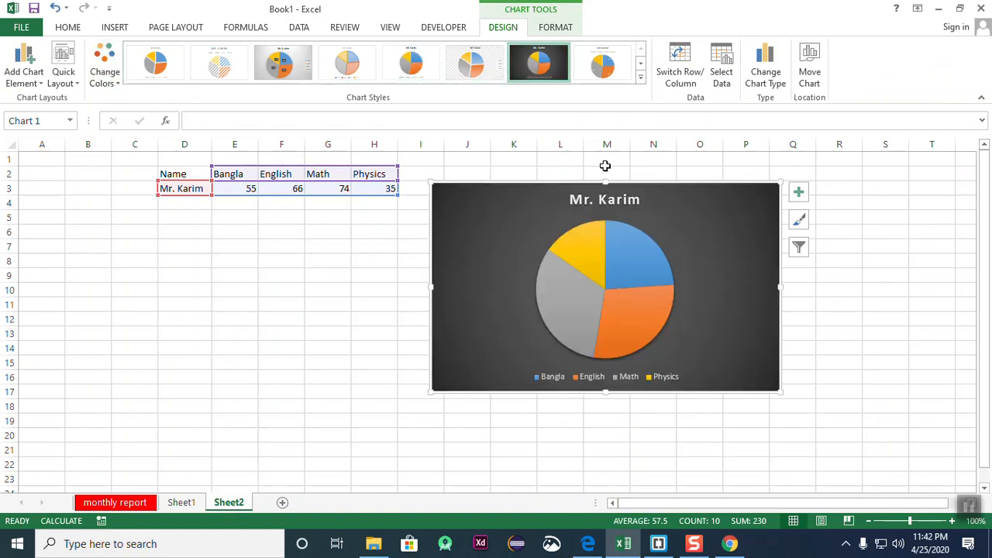
- Apply a Quick Layout showing percentage slice labels and a legend
{"action": "left_click", "coordinate": [63, 71]}
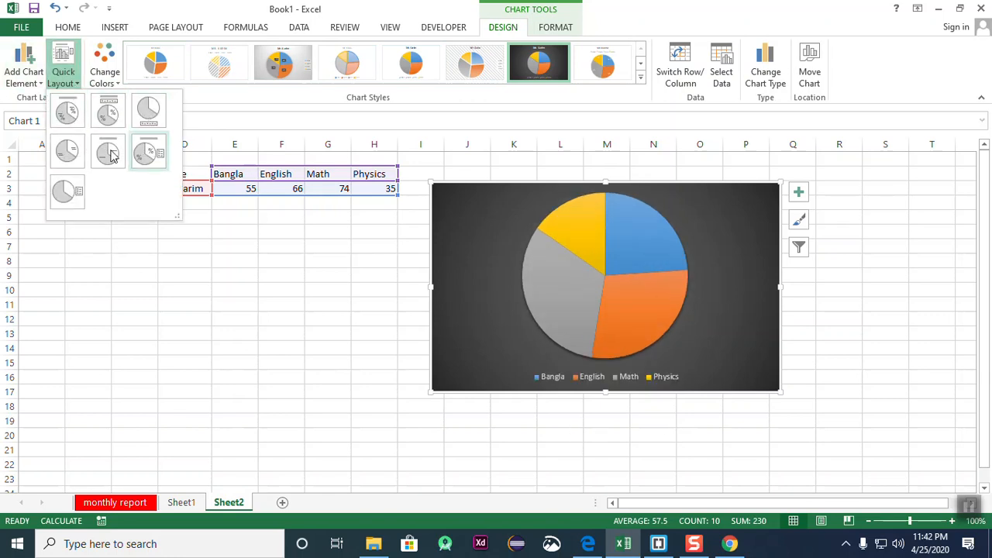
{"action": "left_click", "coordinate": [152, 152]}
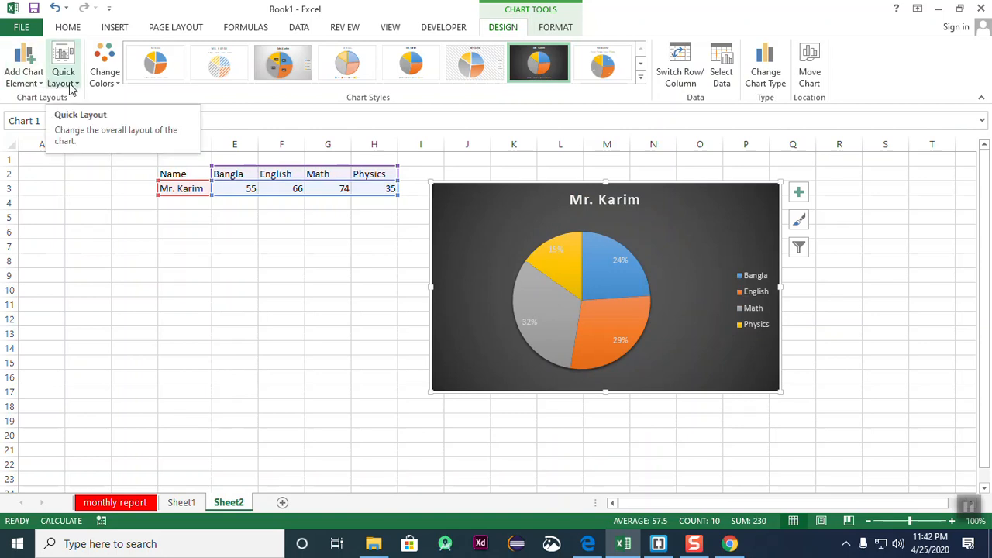
{"action": "left_click", "coordinate": [38, 82]}
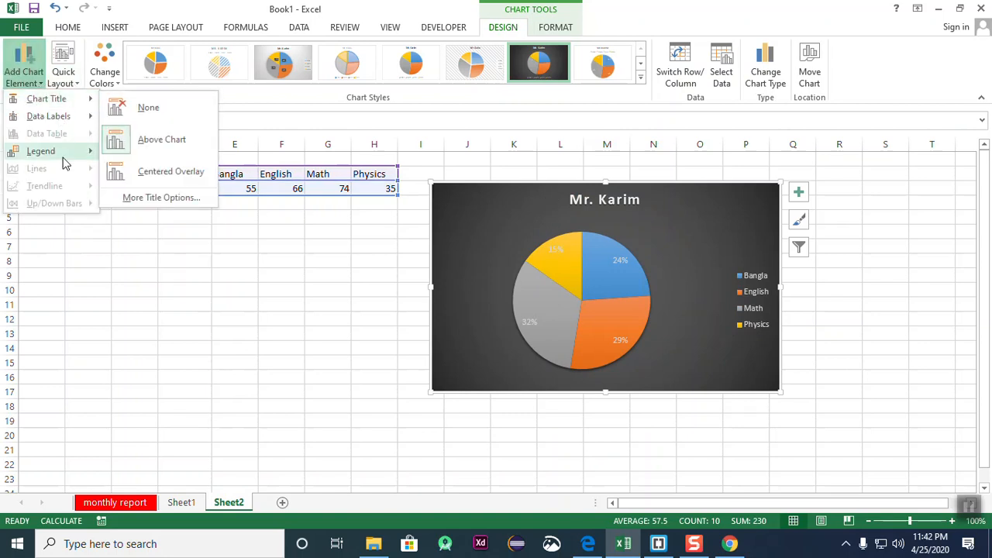
- Apply a Quick Layout that labels each slice with its subject and mark
{"action": "mouse_move", "coordinate": [56, 155]}
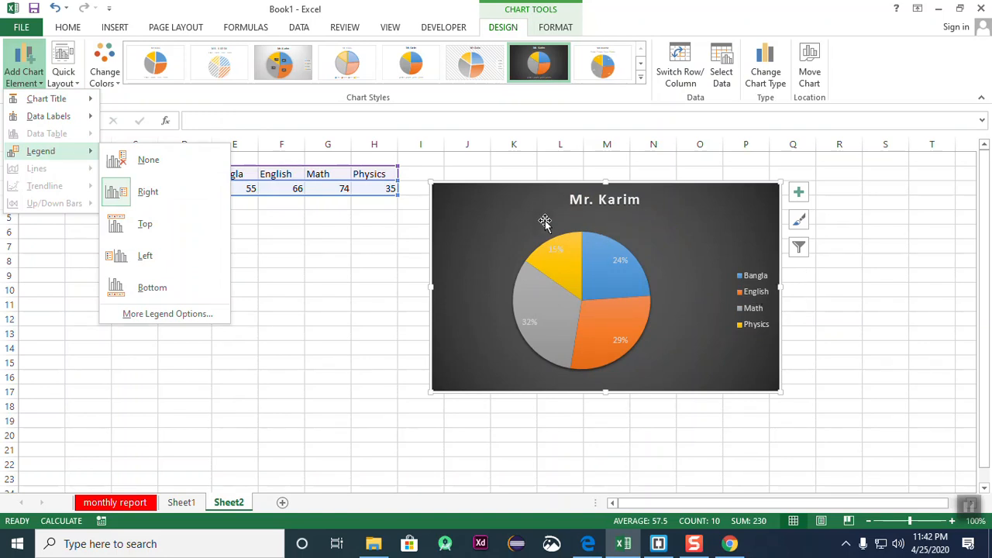
{"action": "mouse_move", "coordinate": [54, 120]}
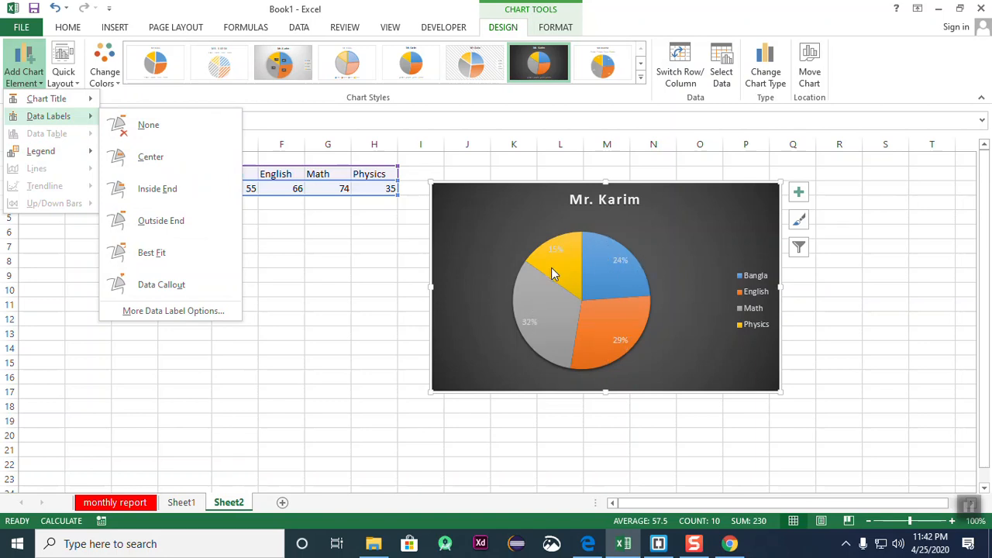
{"action": "left_click", "coordinate": [653, 207]}
{"action": "left_click", "coordinate": [625, 201]}
{"action": "left_click", "coordinate": [627, 201]}
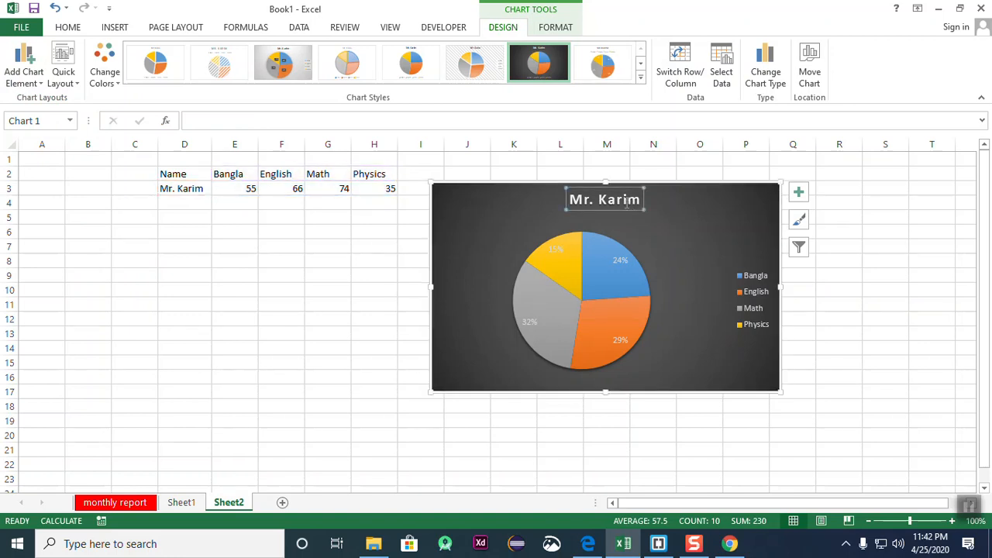
{"action": "left_click", "coordinate": [755, 306]}
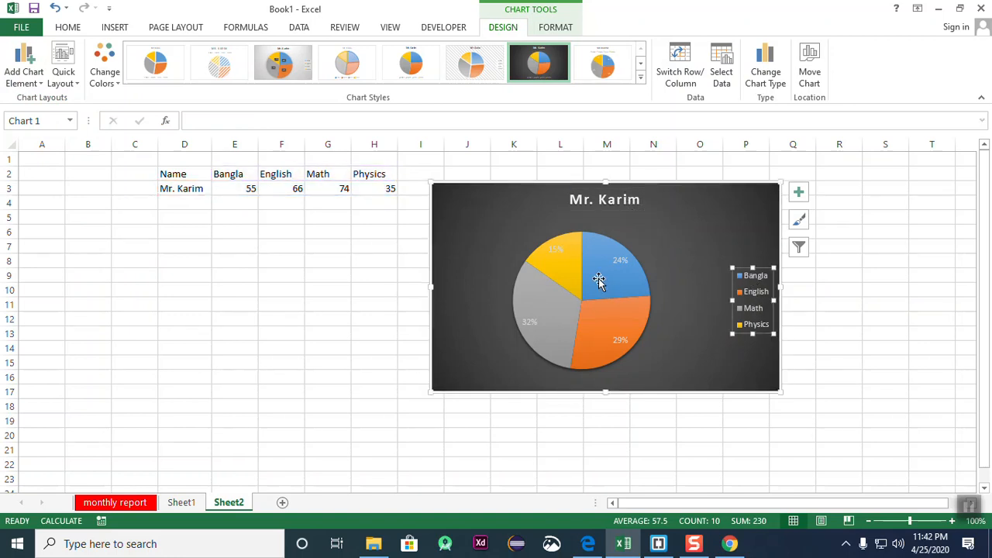
{"action": "left_click", "coordinate": [617, 262]}
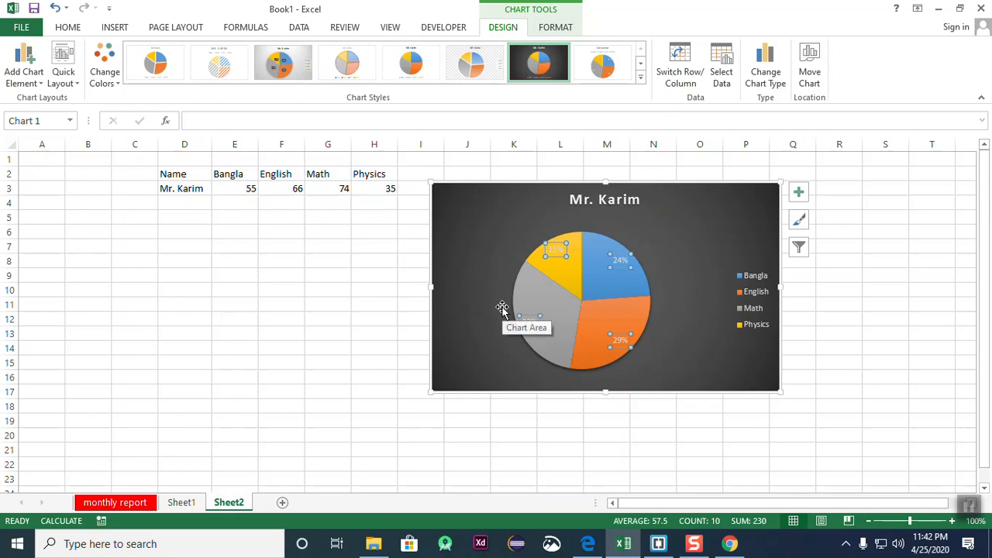
{"action": "left_click", "coordinate": [64, 74]}
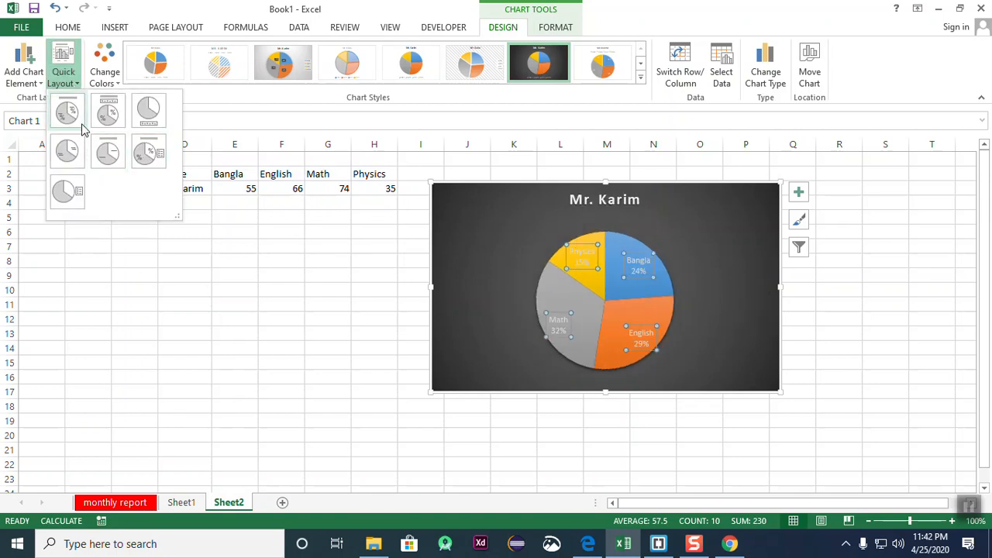
{"action": "left_click", "coordinate": [66, 149]}
- Turn the chart title and legend back on in the Chart Elements list
{"action": "left_click", "coordinate": [349, 341]}
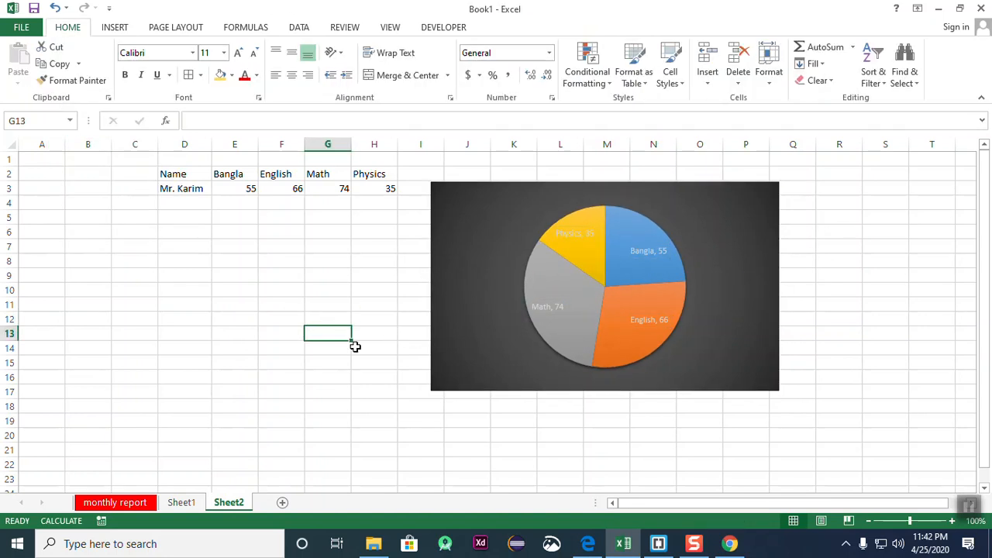
{"action": "left_click", "coordinate": [891, 402]}
{"action": "left_click", "coordinate": [636, 281]}
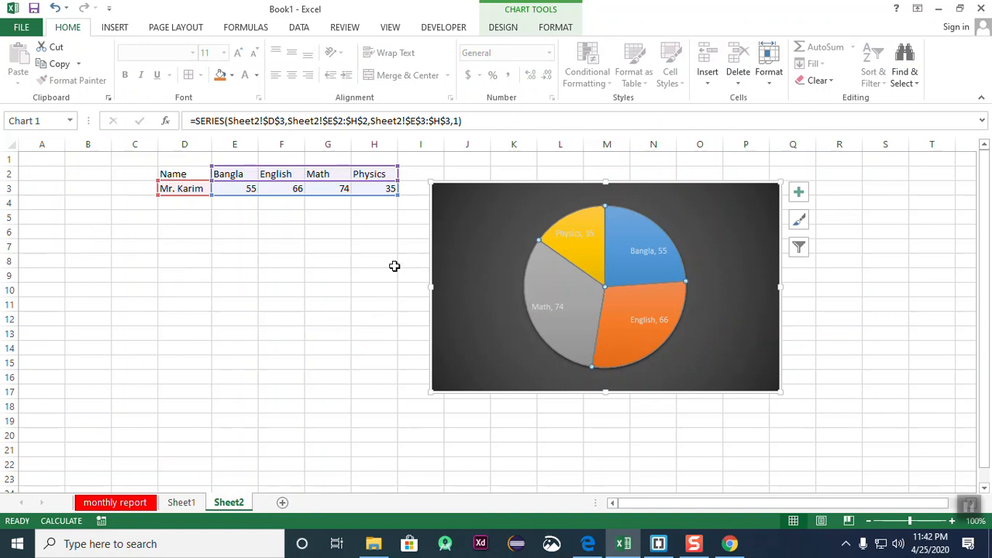
{"action": "left_click", "coordinate": [798, 193]}
{"action": "left_click", "coordinate": [848, 211]}
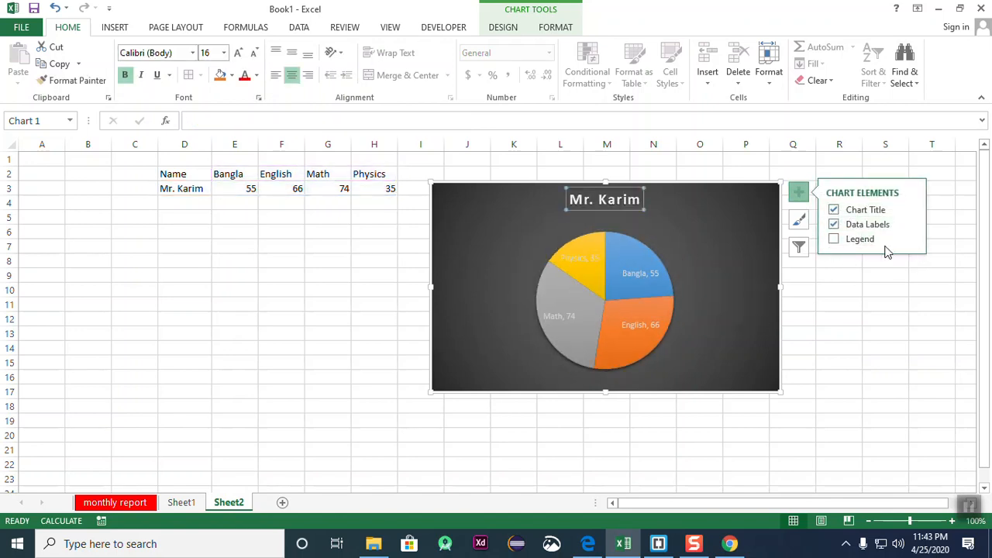
{"action": "left_click", "coordinate": [834, 240]}
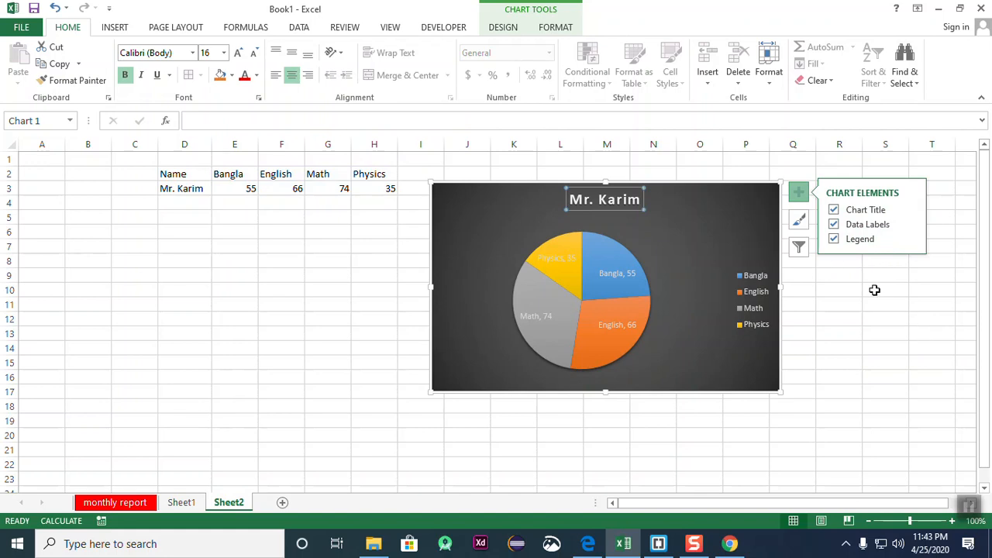
{"action": "left_click", "coordinate": [917, 339]}
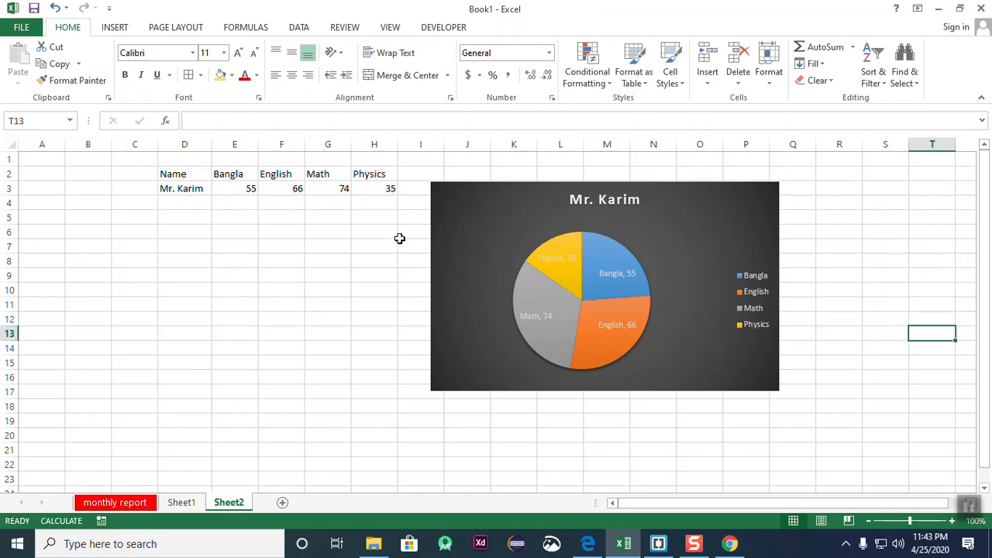
- Drag the pie chart right to about columns K–S, then select empty cell D7
{"action": "left_click_drag", "start_coordinate": [669, 238], "coordinate": [797, 209]}
{"action": "left_click", "coordinate": [671, 261]}
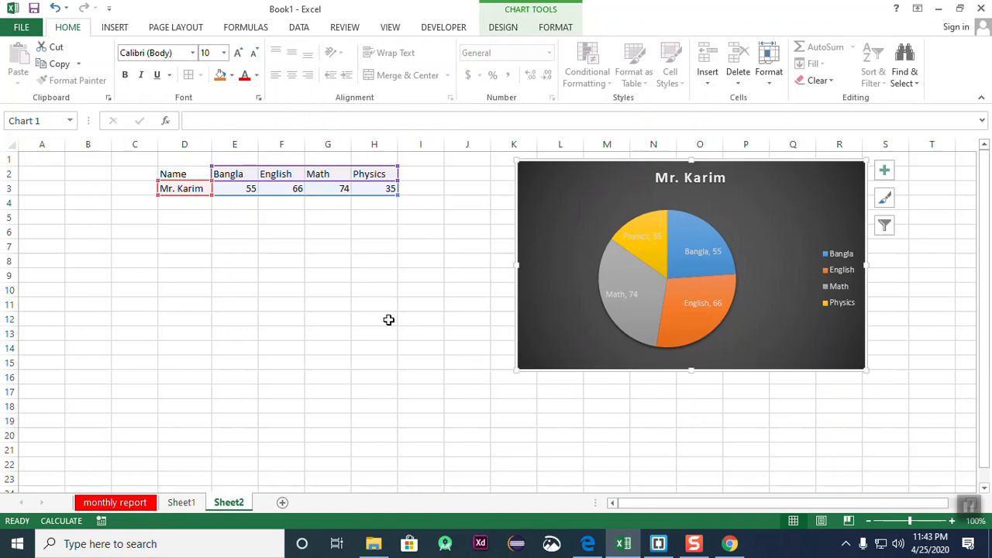
{"action": "left_click", "coordinate": [341, 322]}
{"action": "left_click", "coordinate": [151, 251]}
{"action": "left_click", "coordinate": [259, 364]}
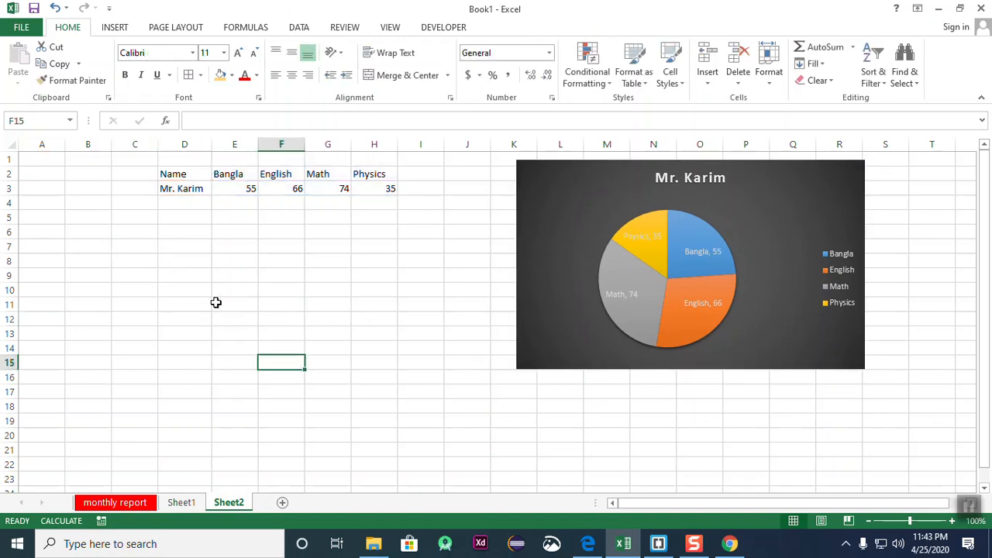
{"action": "left_click", "coordinate": [191, 263]}
{"action": "left_click", "coordinate": [177, 248]}
{"action": "left_click", "coordinate": [179, 286]}
{"action": "left_click", "coordinate": [180, 252]}
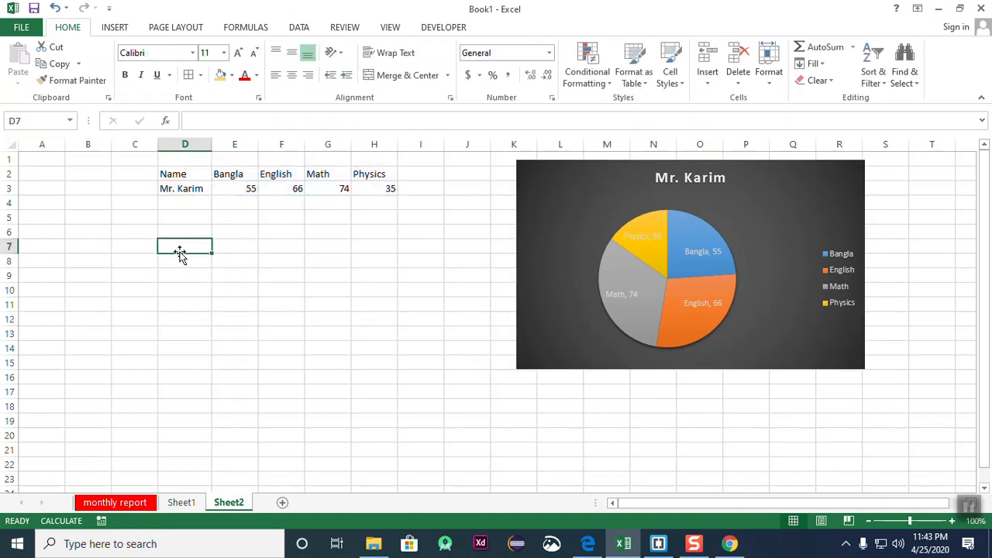
{"action": "left_click", "coordinate": [273, 332]}
{"action": "left_click", "coordinate": [190, 249]}
{"action": "left_click", "coordinate": [192, 288]}
{"action": "left_click", "coordinate": [196, 236]}
{"action": "left_click", "coordinate": [192, 291]}
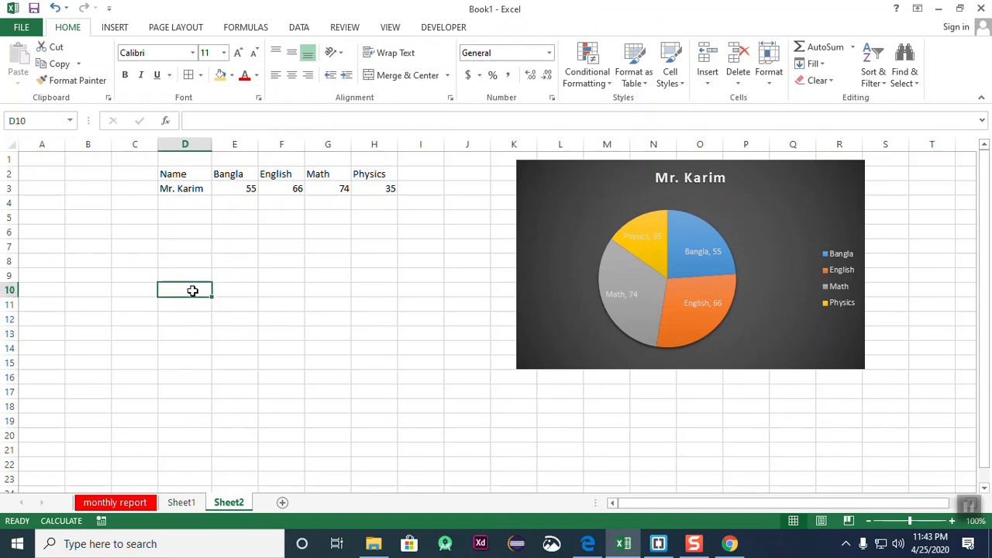
{"action": "left_click", "coordinate": [530, 213]}
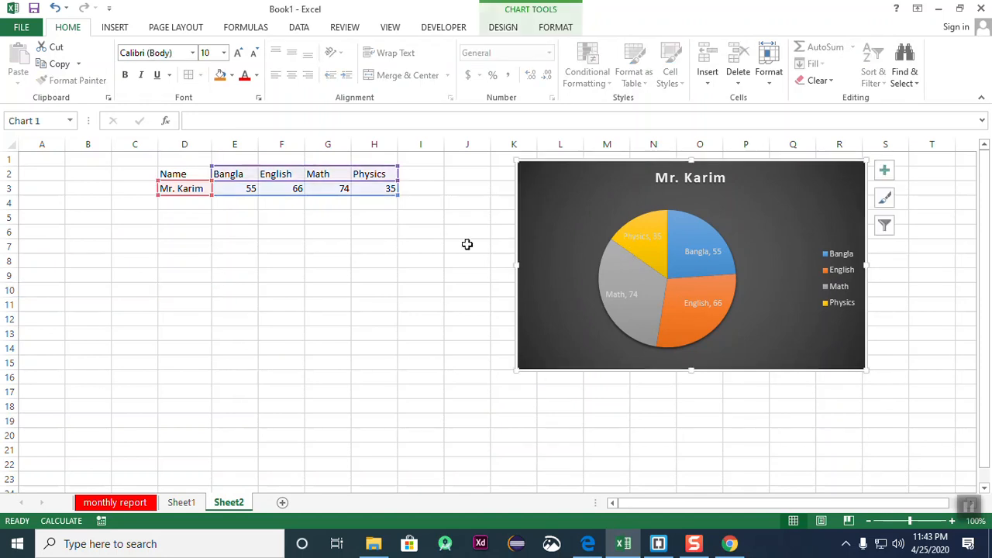
{"action": "left_click", "coordinate": [174, 246]}
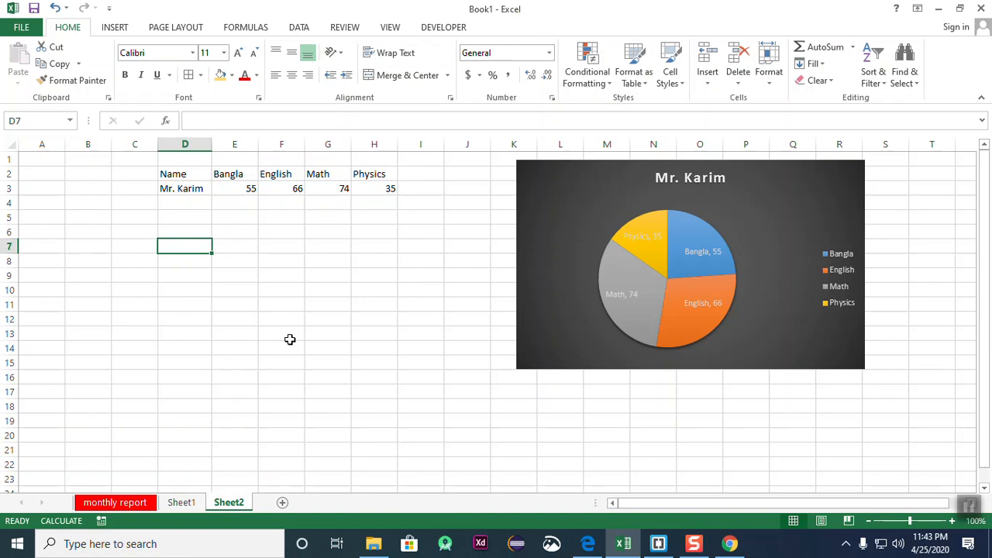
- Enter January in D7 and fill the months through June across D7:I7
{"action": "type", "text": "January"}
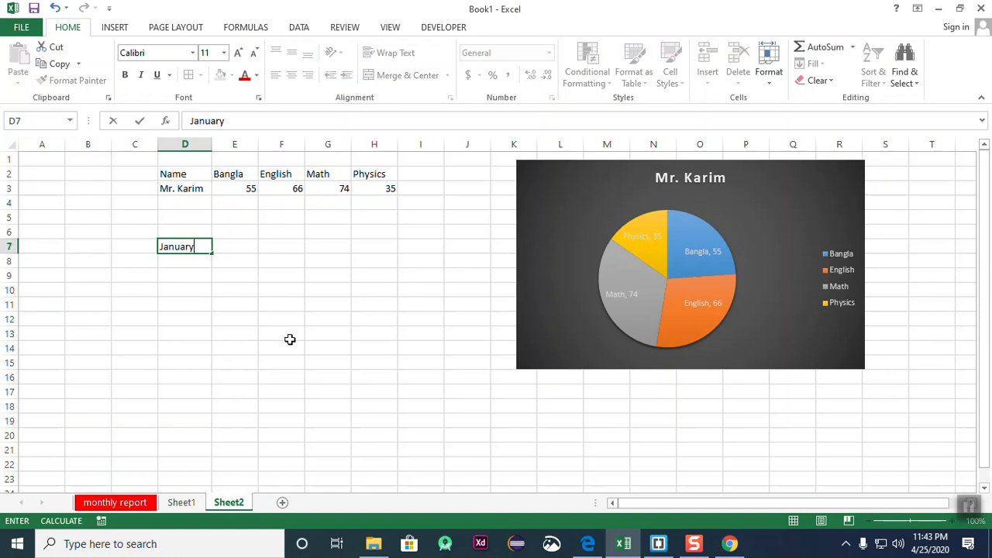
{"action": "key", "text": "Tab"}
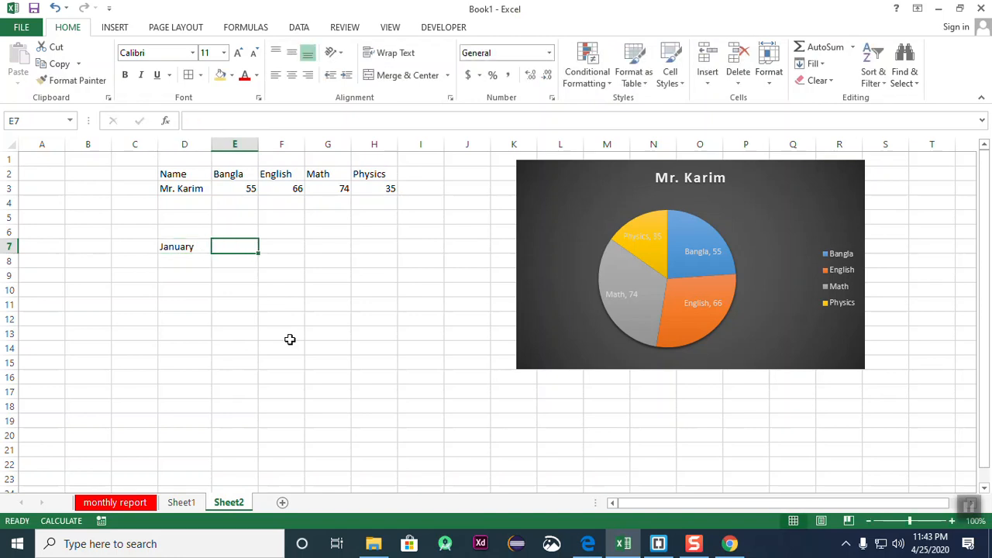
{"action": "left_click", "coordinate": [220, 335]}
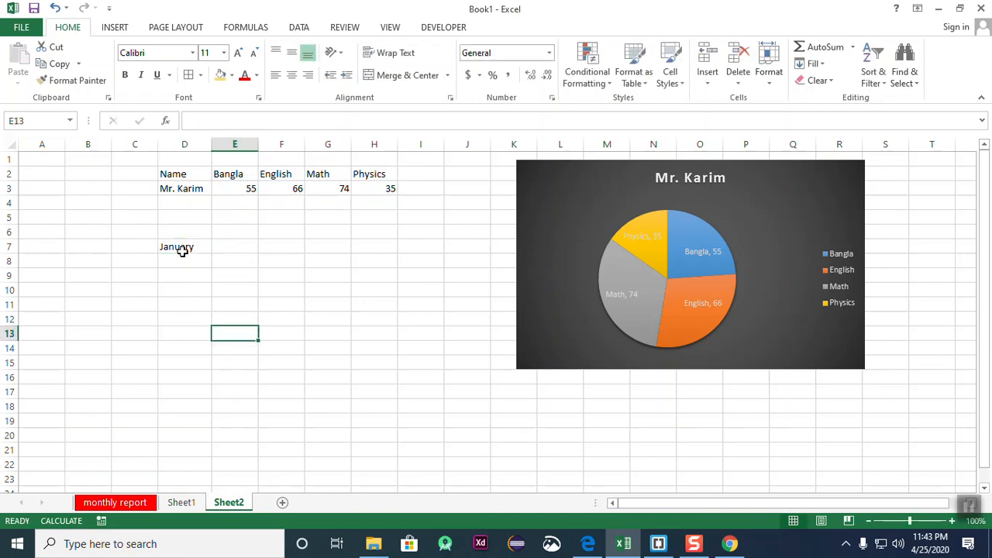
{"action": "left_click", "coordinate": [182, 249]}
{"action": "left_click_drag", "start_coordinate": [212, 254], "coordinate": [432, 257]}
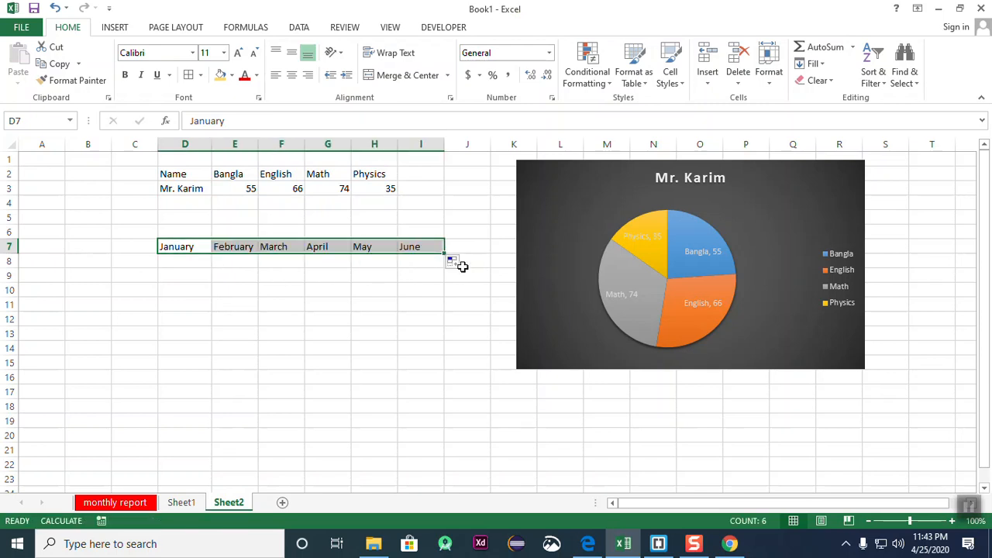
{"action": "left_click_drag", "start_coordinate": [421, 335], "coordinate": [421, 349]}
- List Dhaka, Rajshahi, Chittagong and Khulna in C8:C11, correcting the Chittagong spelling
{"action": "left_click", "coordinate": [183, 264]}
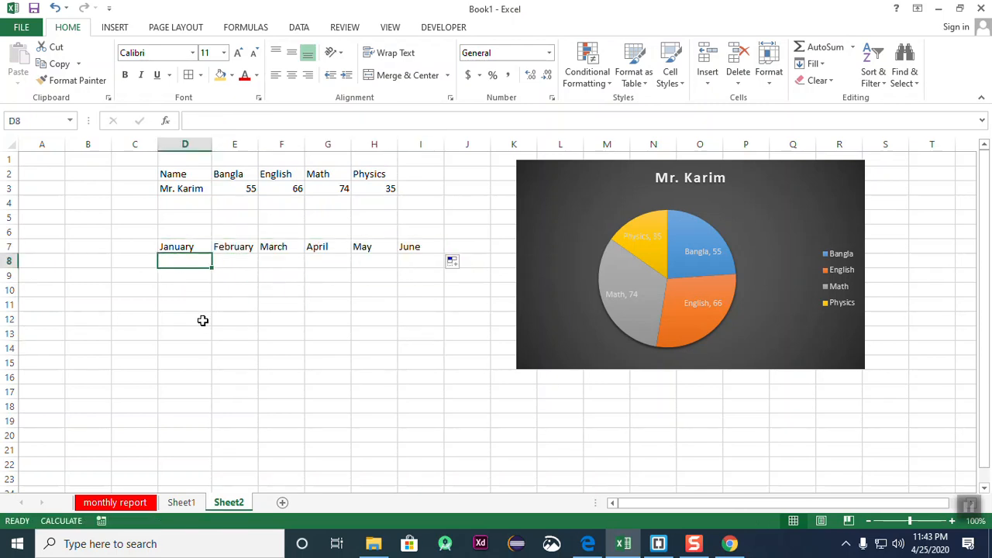
{"action": "left_click", "coordinate": [198, 331]}
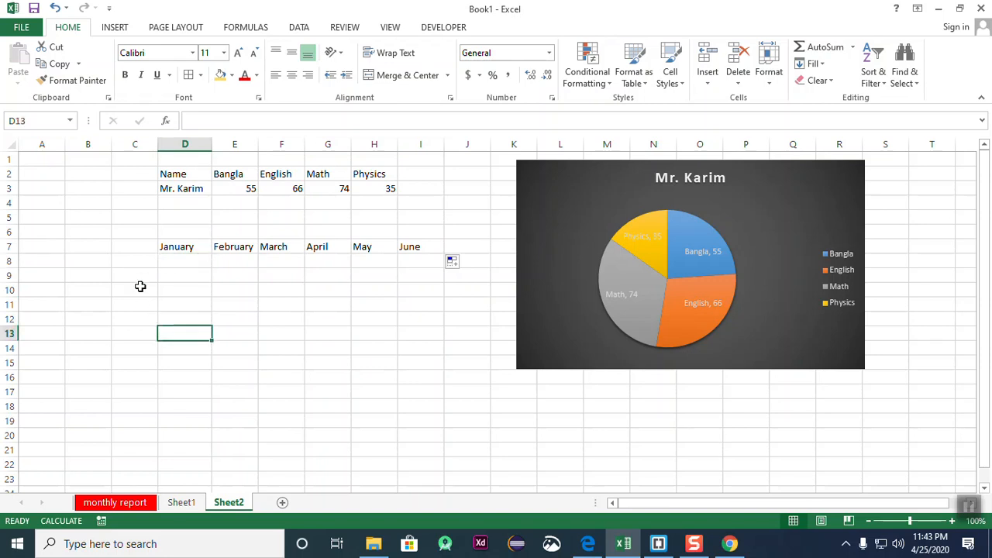
{"action": "left_click", "coordinate": [132, 262]}
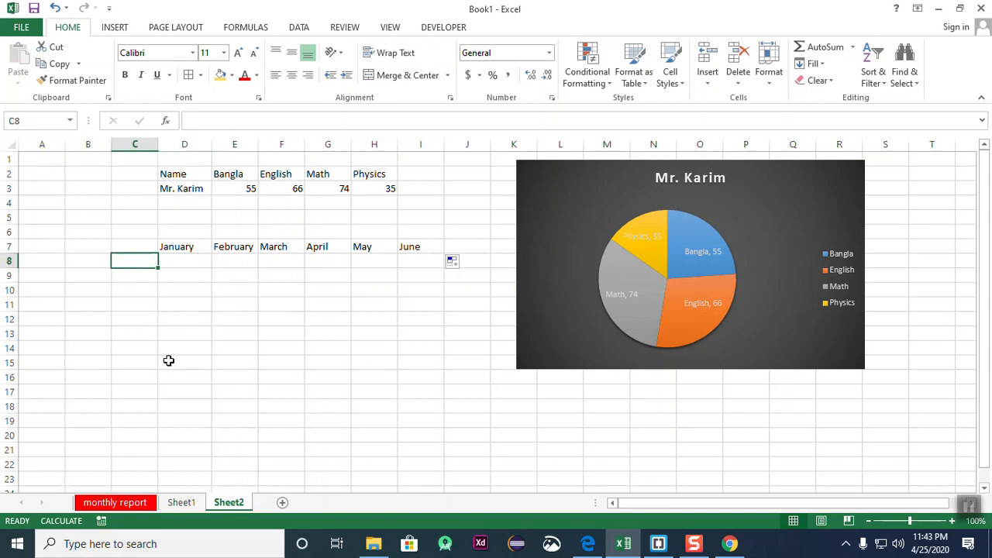
{"action": "type", "text": "Dhaka"}
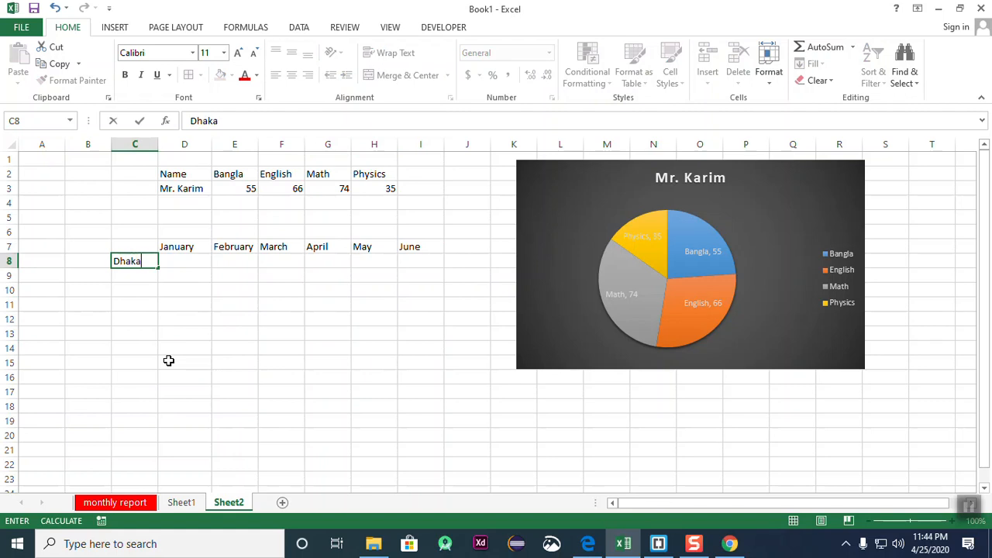
{"action": "key", "text": "Return"}
{"action": "type", "text": "Rajshahi"}
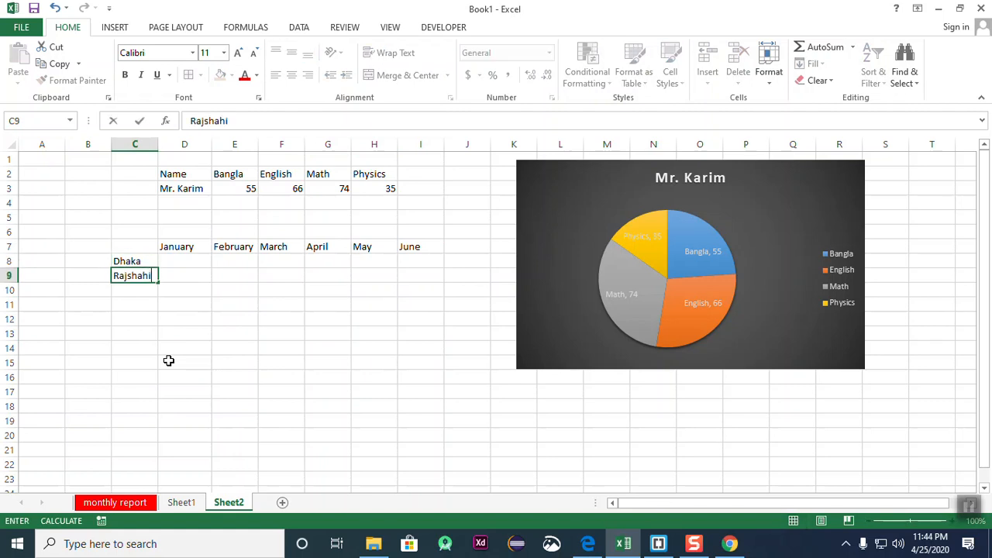
{"action": "key", "text": "Return"}
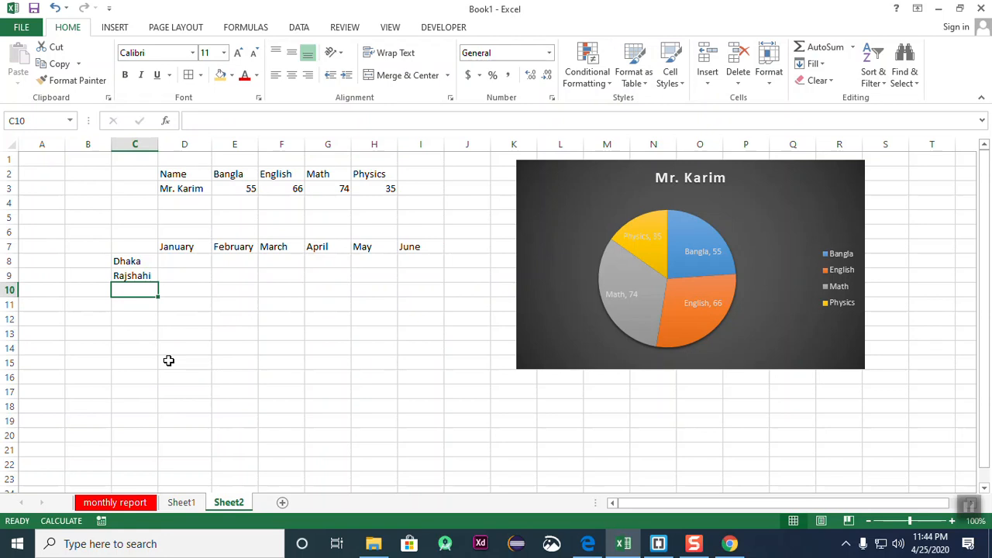
{"action": "type", "text": "Ci"}
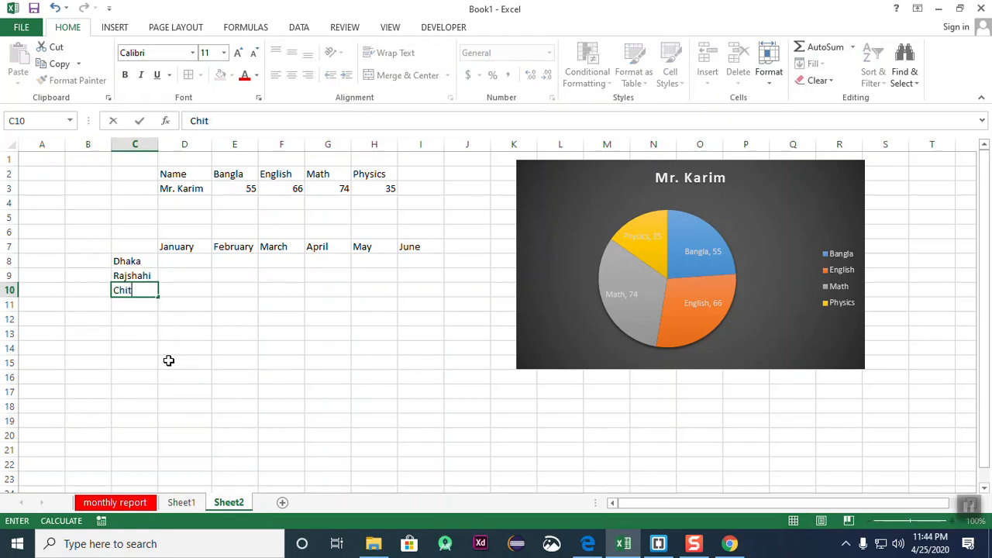
{"action": "key", "text": "Return"}
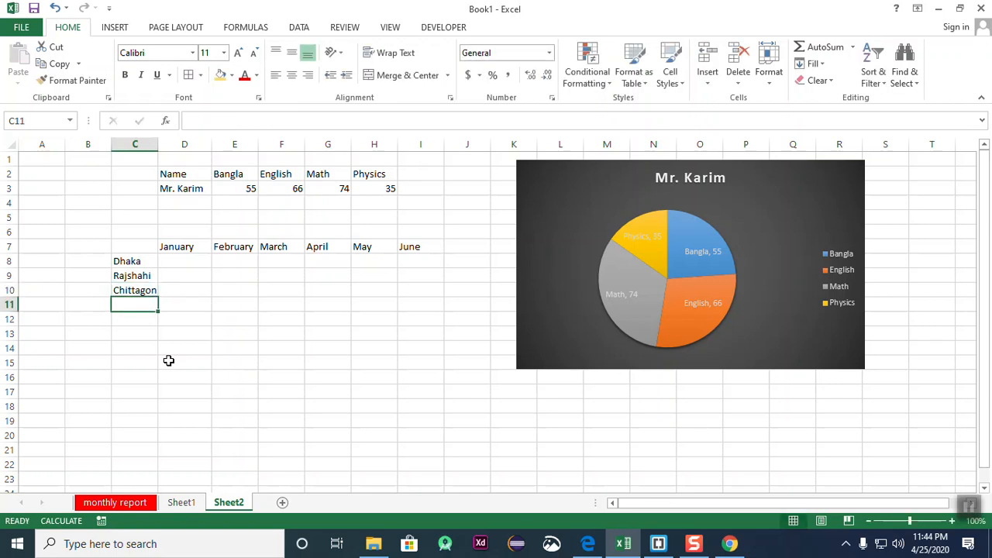
{"action": "key", "text": "Up"}
{"action": "type", "text": "C"}
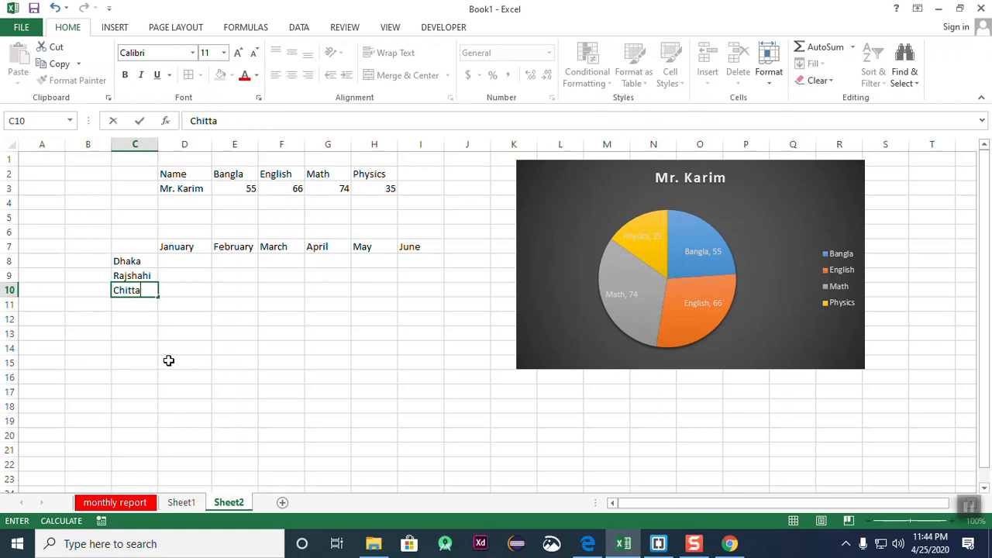
{"action": "key", "text": "Return"}
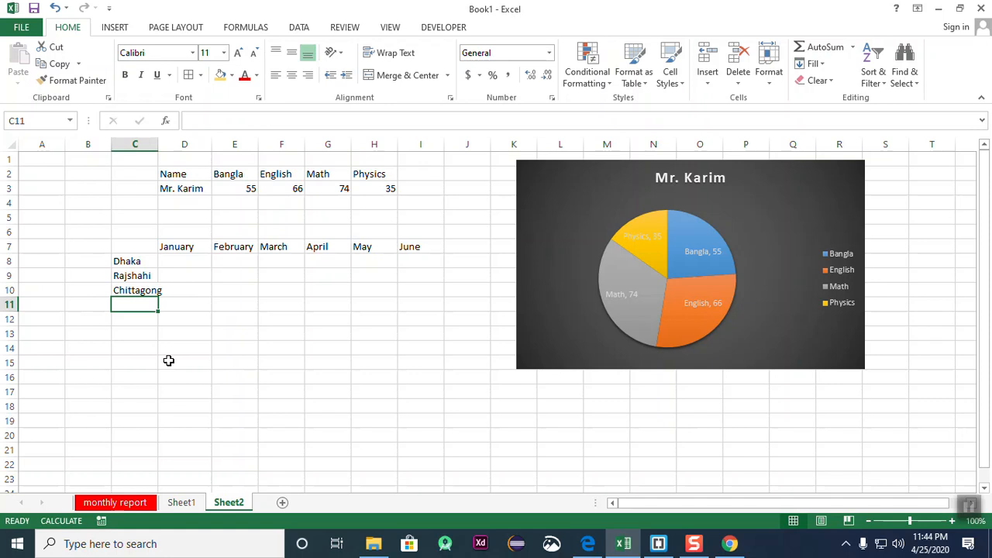
{"action": "type", "text": "Khulna"}
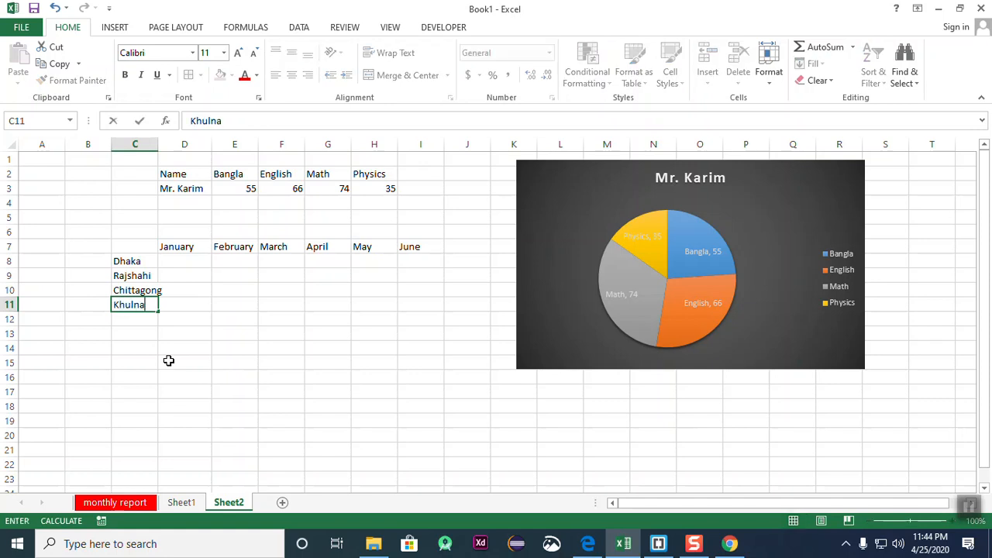
{"action": "key", "text": "Return"}
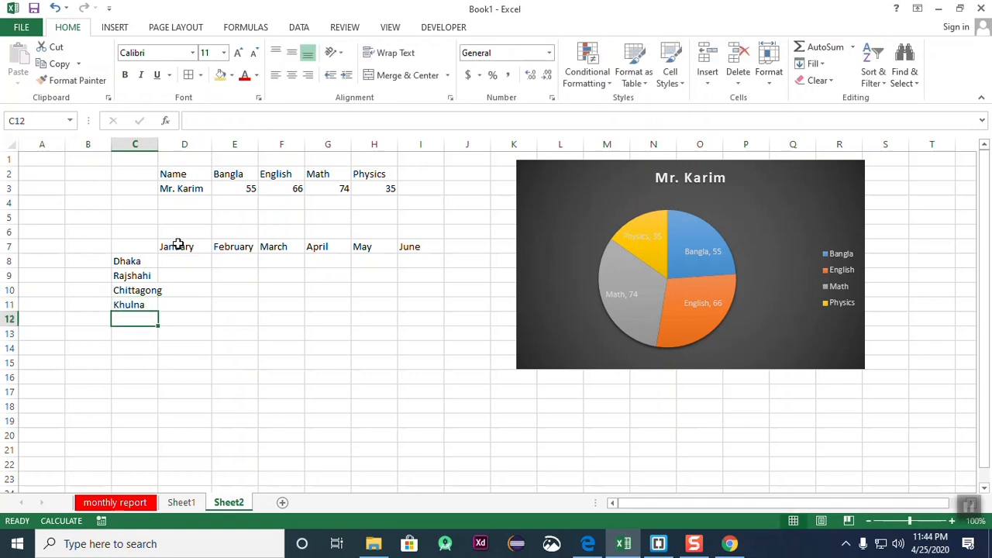
- Widen column C so the city names fit
{"action": "left_click_drag", "start_coordinate": [152, 144], "coordinate": [160, 144]}
{"action": "left_click", "coordinate": [288, 348]}
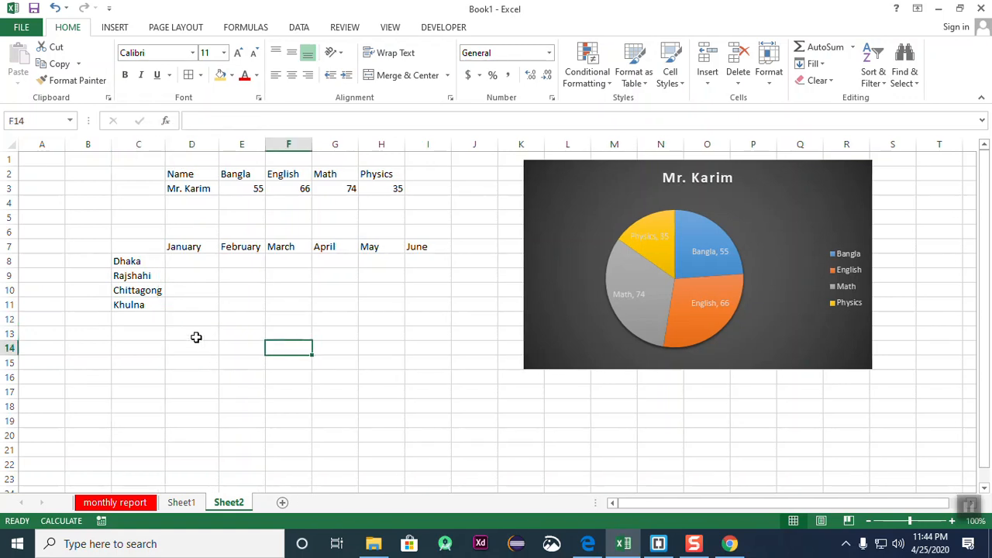
{"action": "left_click", "coordinate": [144, 288]}
{"action": "left_click", "coordinate": [182, 321]}
{"action": "left_click", "coordinate": [137, 287]}
{"action": "left_click", "coordinate": [178, 326]}
- Enter Dhaka's January–June figures 52, 66, 65, 66, 566, 55 in D8:I8
{"action": "left_click", "coordinate": [179, 265]}
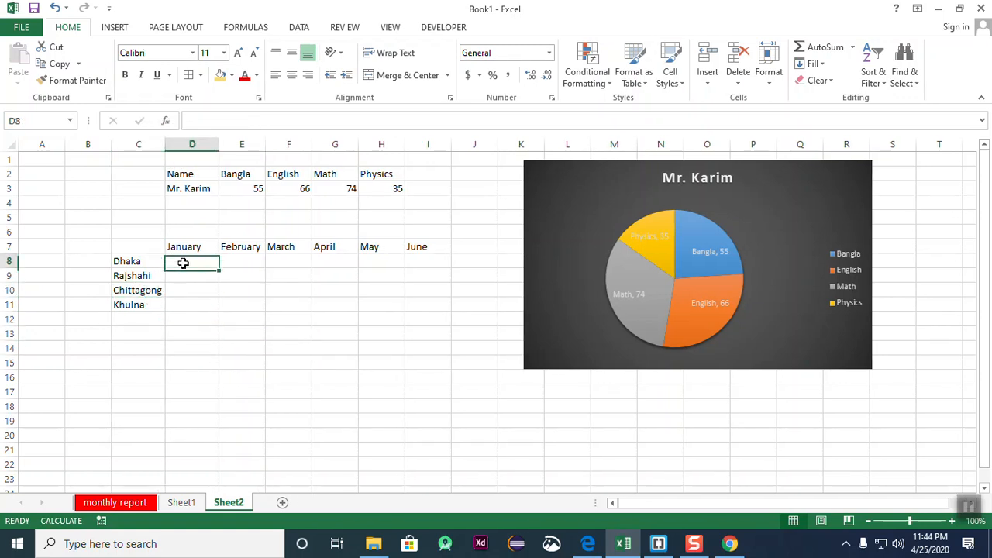
{"action": "type", "text": "52"}
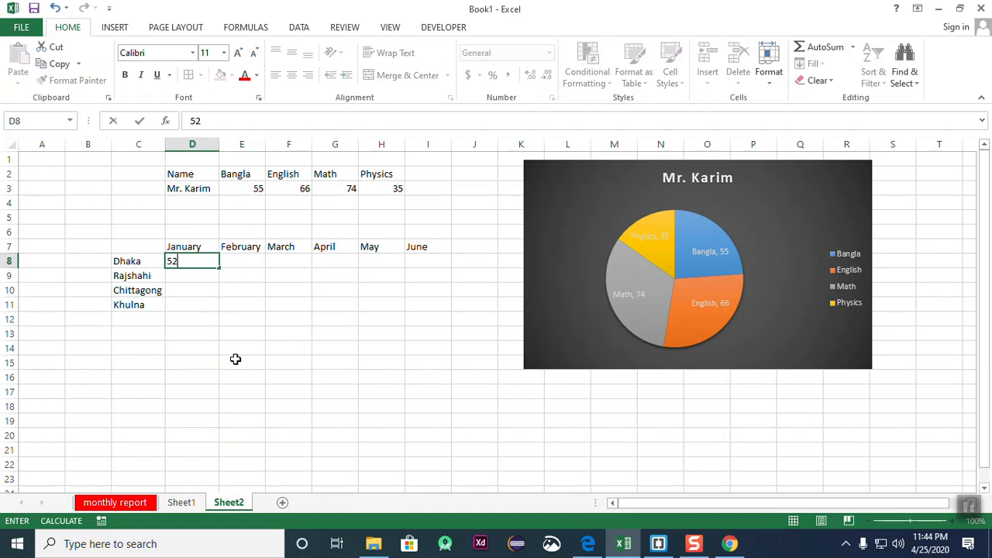
{"action": "key", "text": "Tab"}
{"action": "type", "text": "66"}
{"action": "key", "text": "Tab"}
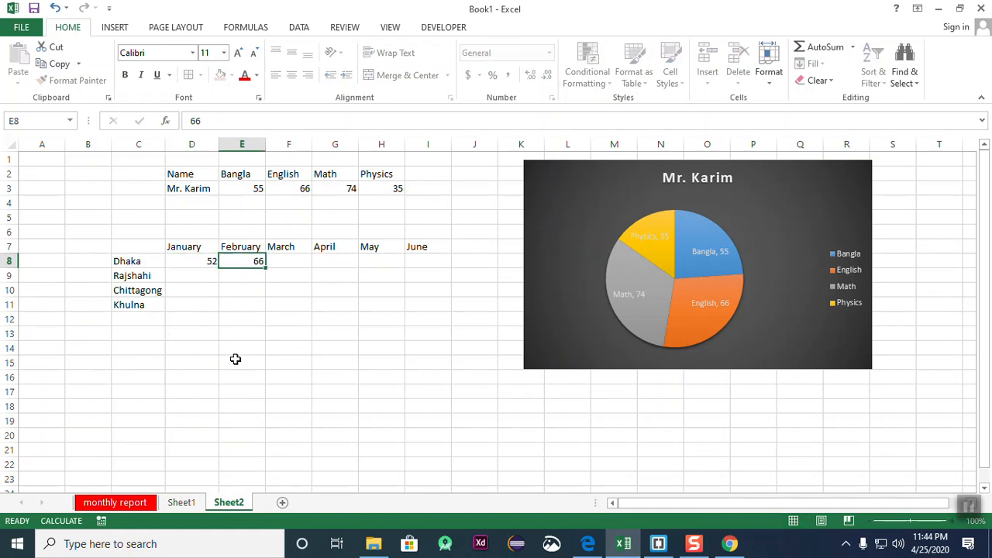
{"action": "type", "text": "65"}
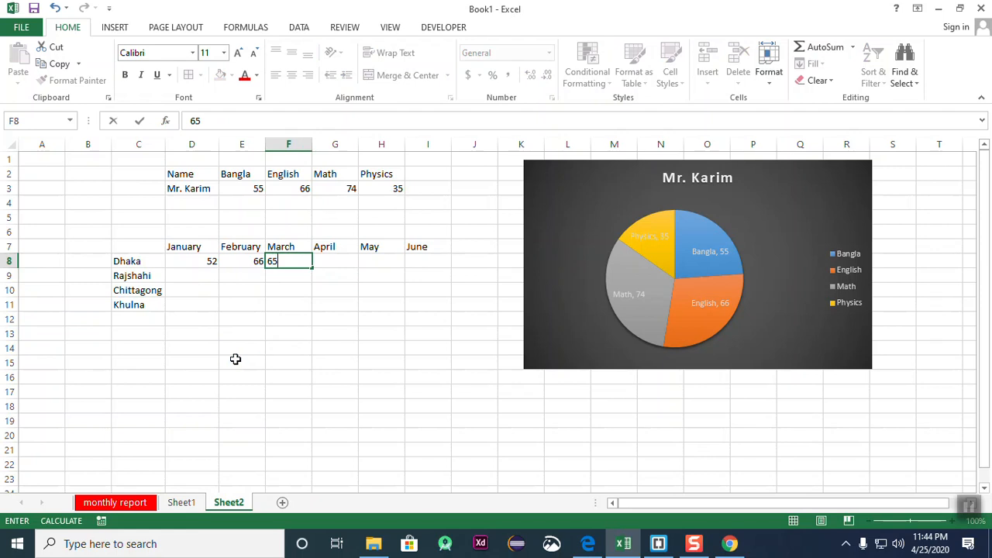
{"action": "key", "text": "Tab"}
{"action": "type", "text": "66"}
{"action": "key", "text": "Escape"}
{"action": "type", "text": "66"}
{"action": "key", "text": "Tab"}
{"action": "type", "text": "566"}
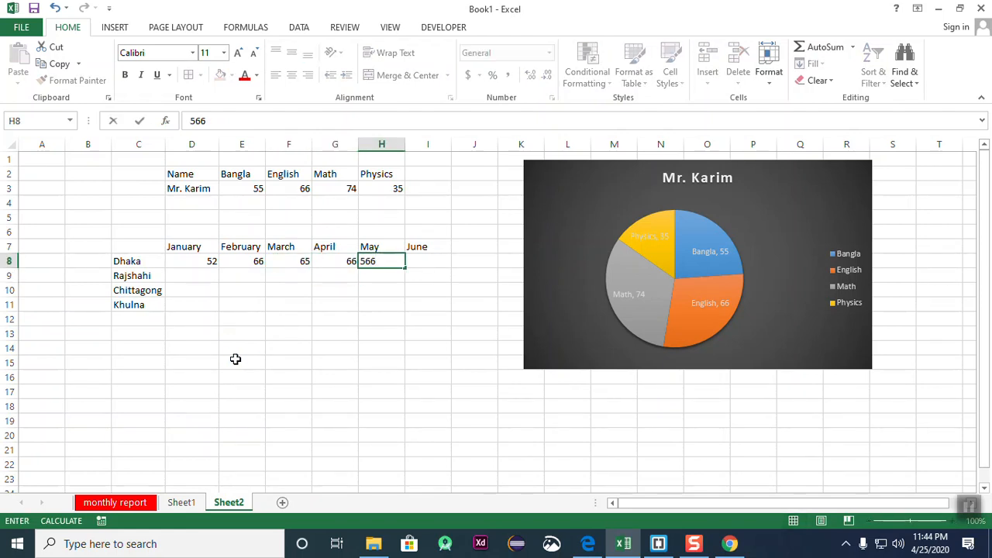
{"action": "key", "text": "Tab"}
{"action": "type", "text": "55"}
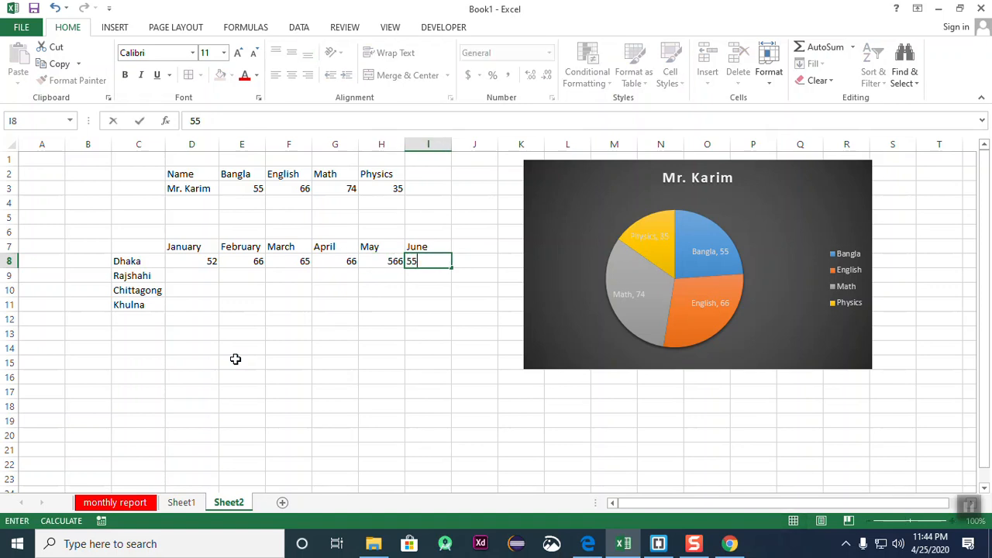
{"action": "key", "text": "Return"}
{"action": "key", "text": "Left"}
{"action": "key", "text": "Left"}
{"action": "key", "text": "Left"}
{"action": "key", "text": "Left"}
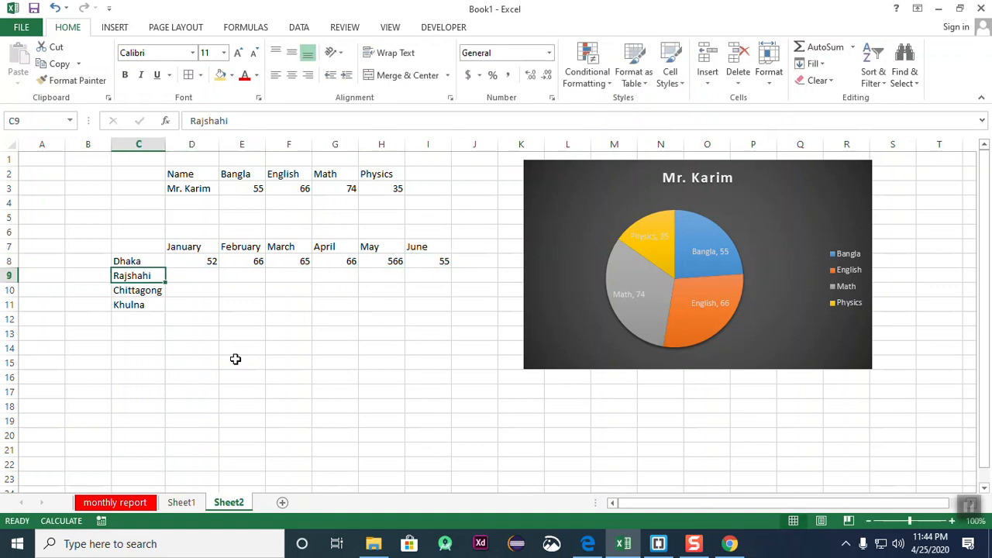
{"action": "key", "text": "Right"}
{"action": "key", "text": "Right"}
{"action": "key", "text": "Right"}
{"action": "key", "text": "Left"}
{"action": "key", "text": "Left"}
{"action": "key", "text": "Left"}
{"action": "key", "text": "Right"}
{"action": "key", "text": "Right"}
{"action": "key", "text": "Left"}
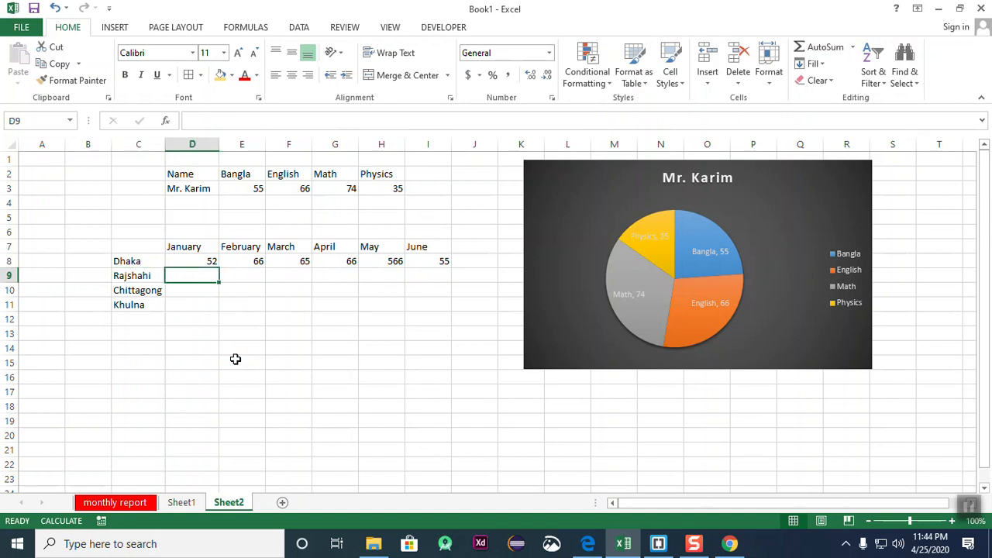
- Enter January sales: Dhaka 363632, Rajshahi 2322, Chittagong 2333, Khulna 8656
{"action": "type", "text": "55"}
{"action": "key", "text": "Right"}
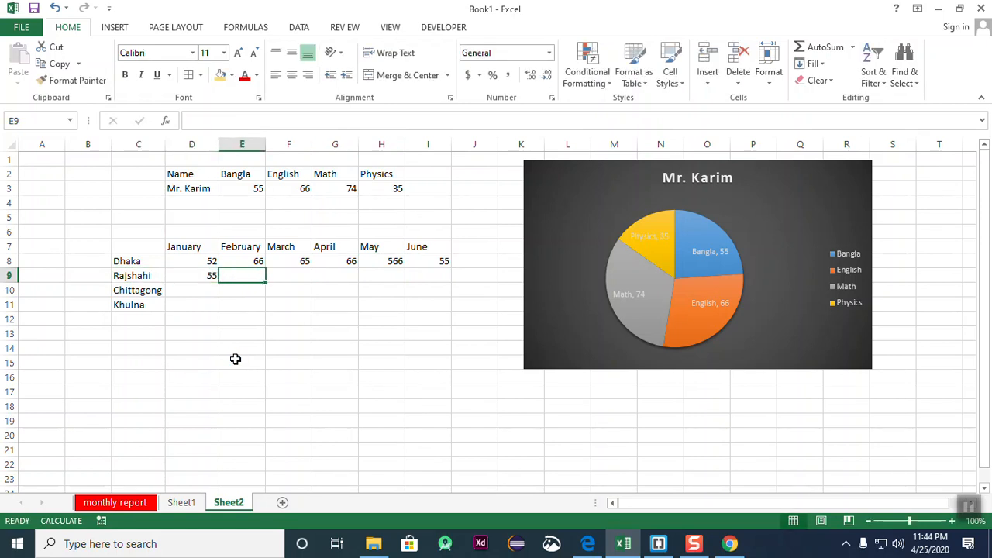
{"action": "key", "text": "Left"}
{"action": "key", "text": "Up"}
{"action": "type", "text": "55"}
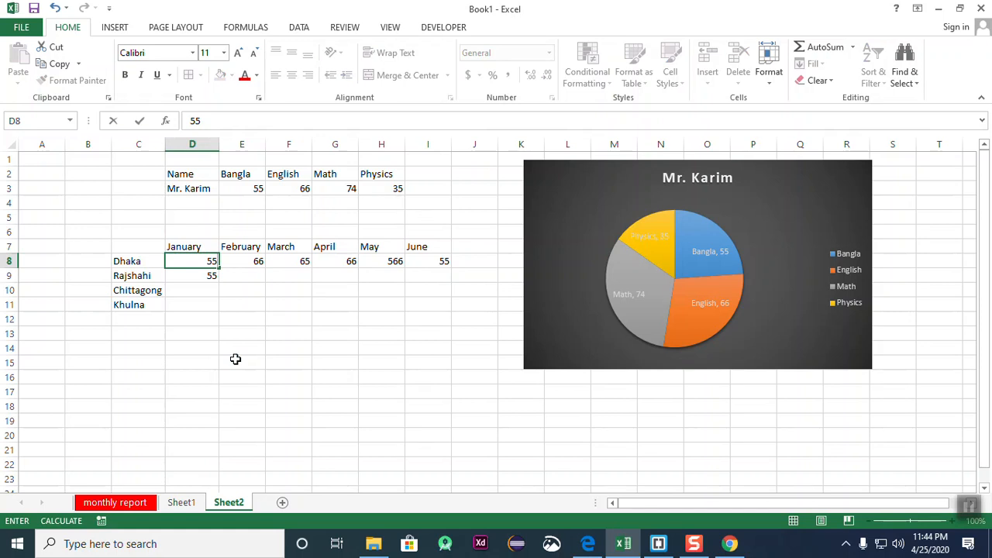
{"action": "key", "text": "Return"}
{"action": "key", "text": "Up"}
{"action": "type", "text": "363632"}
{"action": "key", "text": "Return"}
{"action": "type", "text": "2322"}
{"action": "key", "text": "Return"}
{"action": "type", "text": "2333"}
{"action": "key", "text": "Right"}
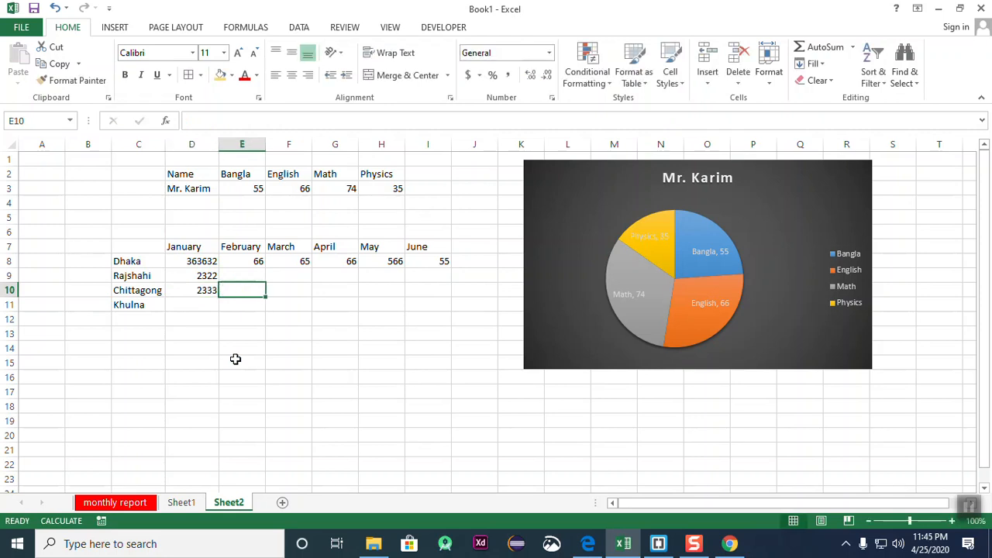
{"action": "key", "text": "Up"}
{"action": "key", "text": "Up"}
{"action": "key", "text": "Down"}
{"action": "key", "text": "Left"}
{"action": "key", "text": "Left"}
{"action": "key", "text": "Down"}
{"action": "key", "text": "Right"}
{"action": "key", "text": "Down"}
{"action": "type", "text": "8656"}
{"action": "key", "text": "Right"}
- Fill February (554354, 14544, 87145) and March (45455, 6695, 5545, 55454) city sales
{"action": "key", "text": "Up"}
{"action": "key", "text": "Up"}
{"action": "key", "text": "Down"}
{"action": "key", "text": "Up"}
{"action": "type", "text": "554"}
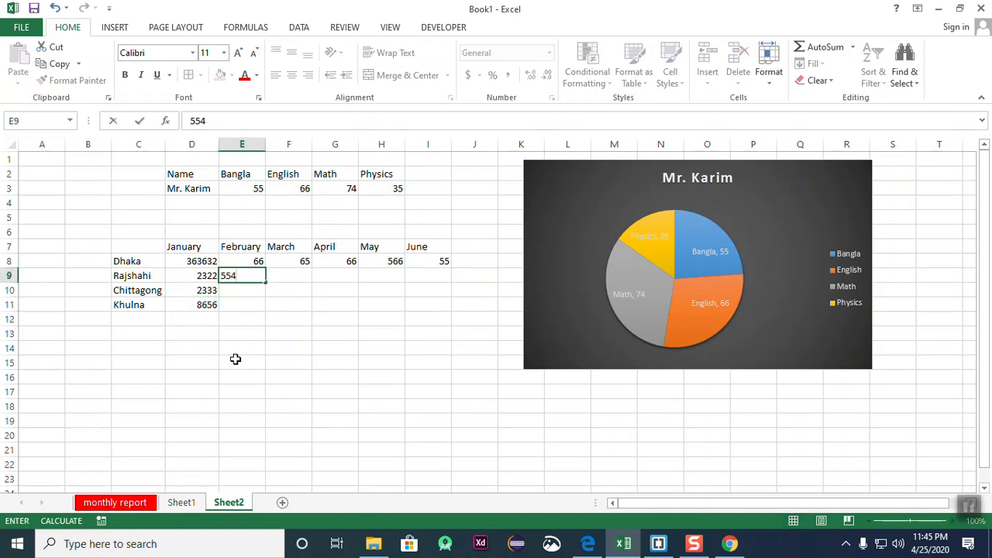
{"action": "key", "text": "Return"}
{"action": "type", "text": "14544"}
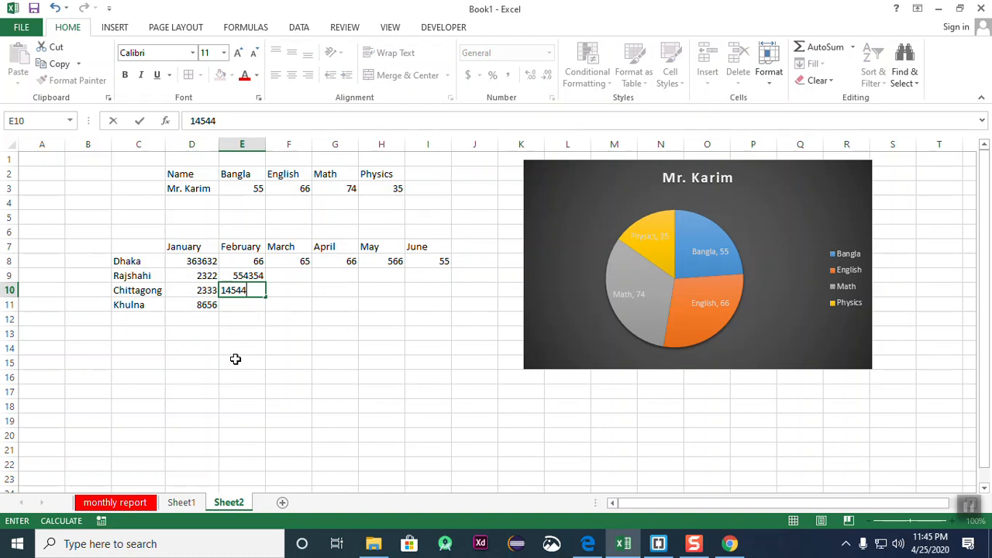
{"action": "key", "text": "Return"}
{"action": "key", "text": "Right"}
{"action": "type", "text": "55454"}
{"action": "key", "text": "Up"}
{"action": "type", "text": "5545"}
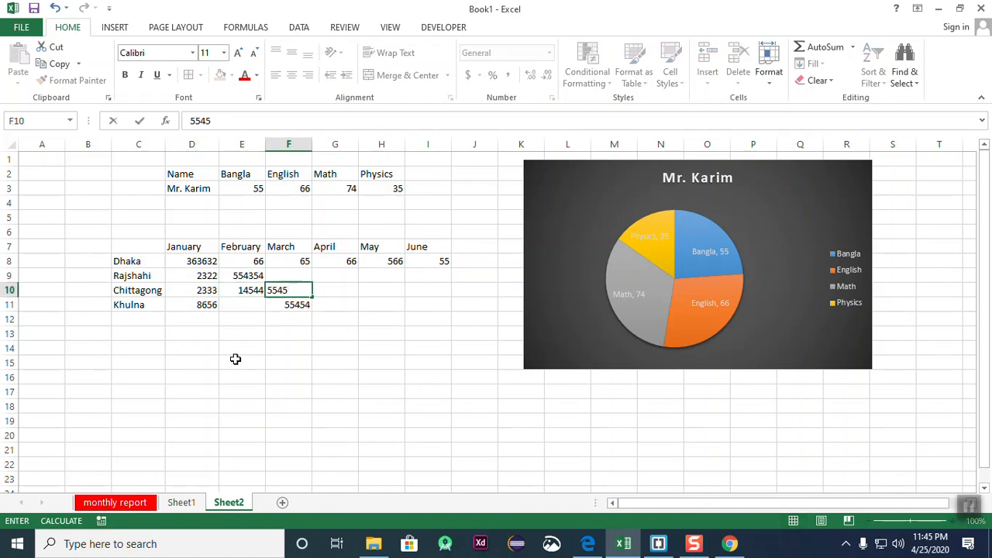
{"action": "key", "text": "Up"}
{"action": "type", "text": "669"}
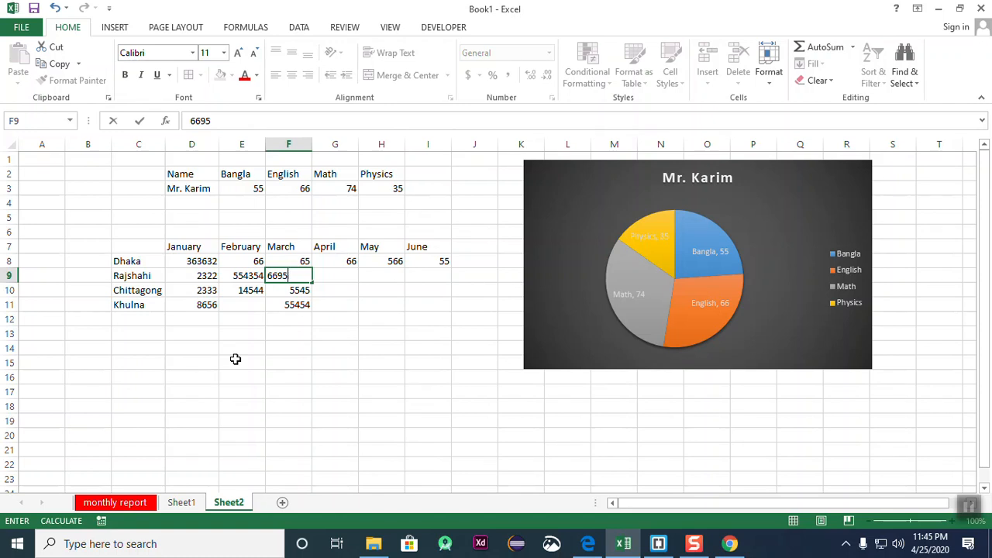
{"action": "type", "text": "5"}
{"action": "key", "text": "Down"}
{"action": "key", "text": "Left"}
{"action": "key", "text": "Down"}
{"action": "key", "text": "Down"}
{"action": "key", "text": "Up"}
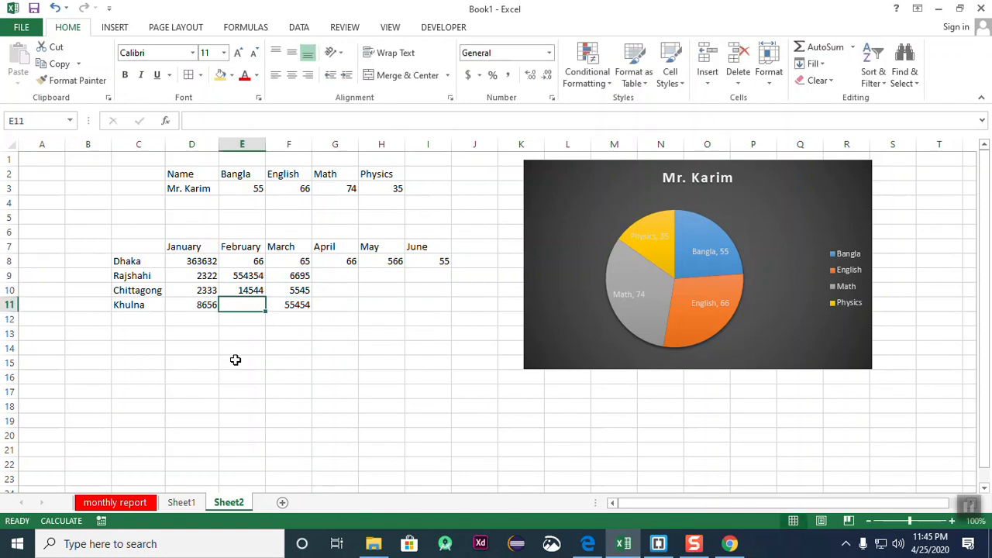
{"action": "type", "text": "87145"}
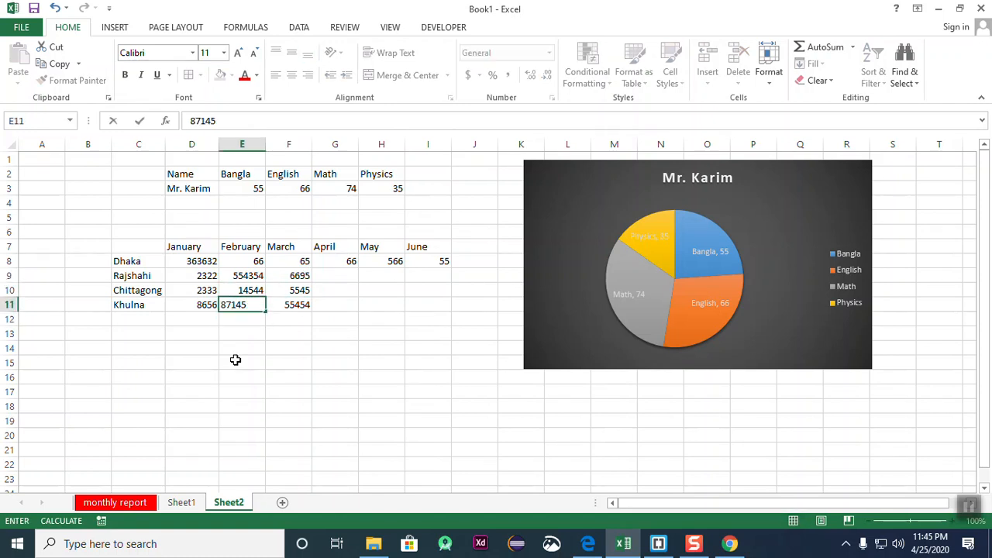
{"action": "key", "text": "Right"}
{"action": "key", "text": "Up"}
{"action": "key", "text": "Up"}
{"action": "key", "text": "Up"}
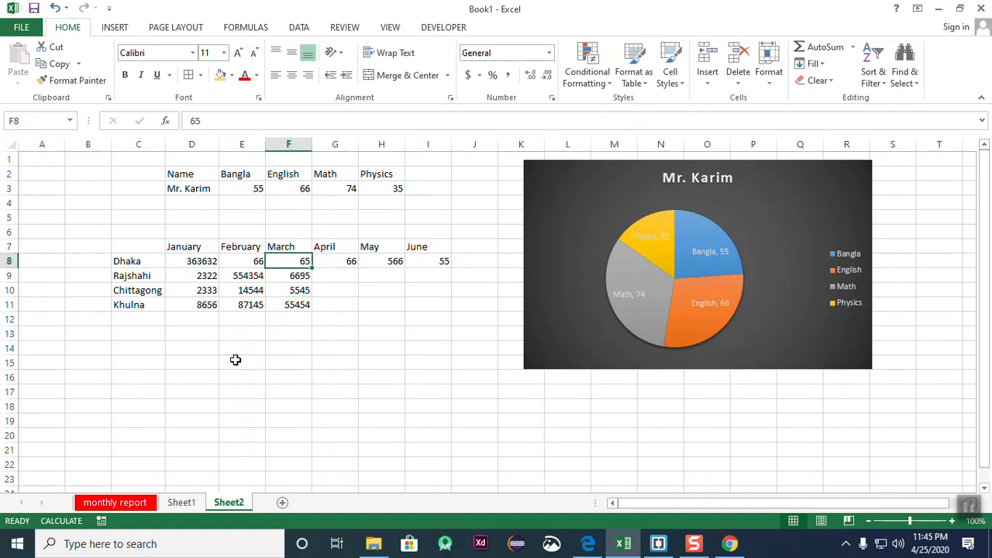
{"action": "type", "text": "45455"}
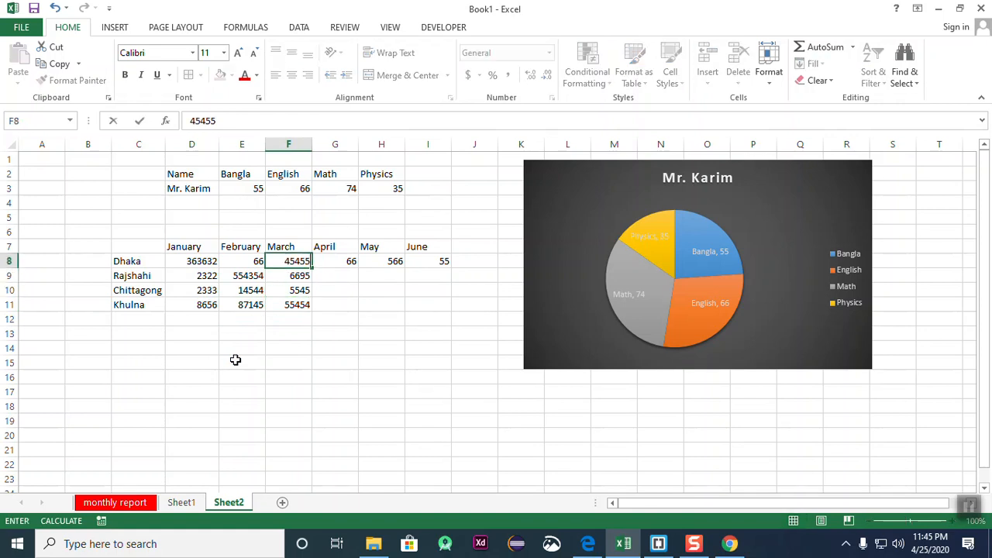
{"action": "key", "text": "Right"}
- Enter April (445455, 142132, 2142) and May (442, 21121, 212) figures for Rajshahi, Chittagong, Khulna
{"action": "key", "text": "Down"}
{"action": "key", "text": "Down"}
{"action": "key", "text": "Up"}
{"action": "type", "text": "4454"}
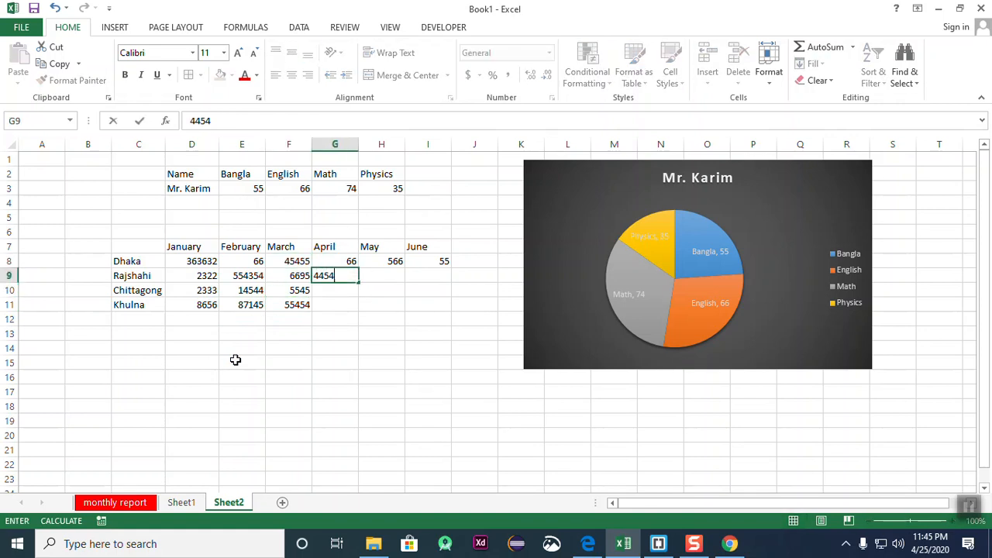
{"action": "type", "text": "55"}
{"action": "key", "text": "Return"}
{"action": "type", "text": "142132"}
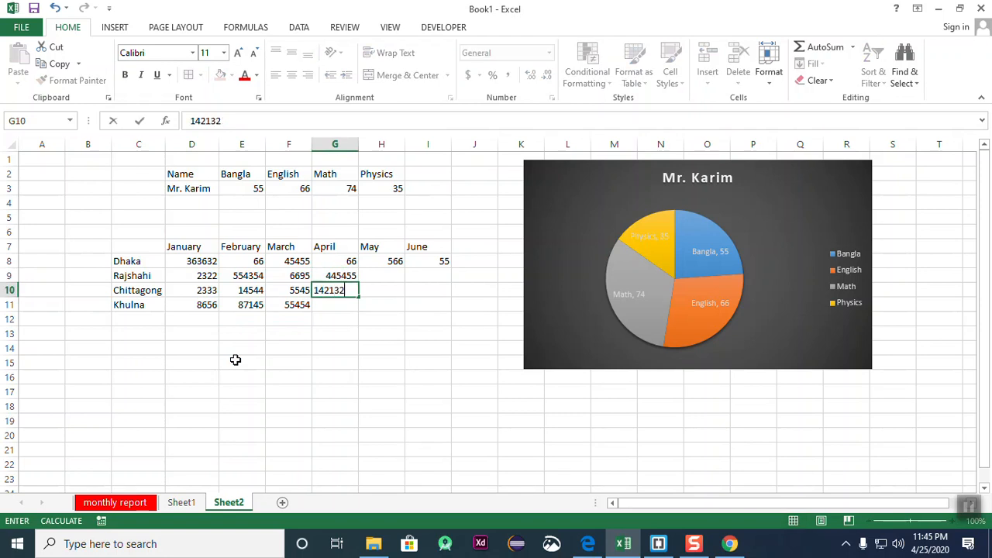
{"action": "key", "text": "Return"}
{"action": "type", "text": "214"}
{"action": "key", "text": "Right"}
{"action": "key", "text": "Up"}
{"action": "key", "text": "Up"}
{"action": "type", "text": "442"}
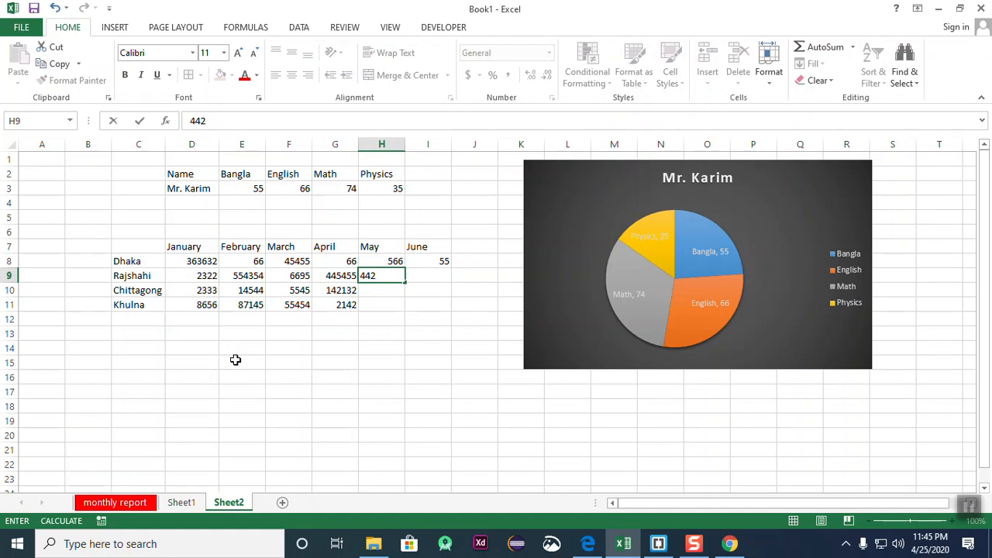
{"action": "key", "text": "Return"}
{"action": "type", "text": "21121"}
{"action": "key", "text": "Return"}
{"action": "type", "text": "212"}
{"action": "key", "text": "Right"}
- Enter June values with Rajshahi 442554 and Khulna 4521, and change Chittagong's May to 3650
{"action": "key", "text": "Up"}
{"action": "key", "text": "Up"}
{"action": "type", "text": "442554"}
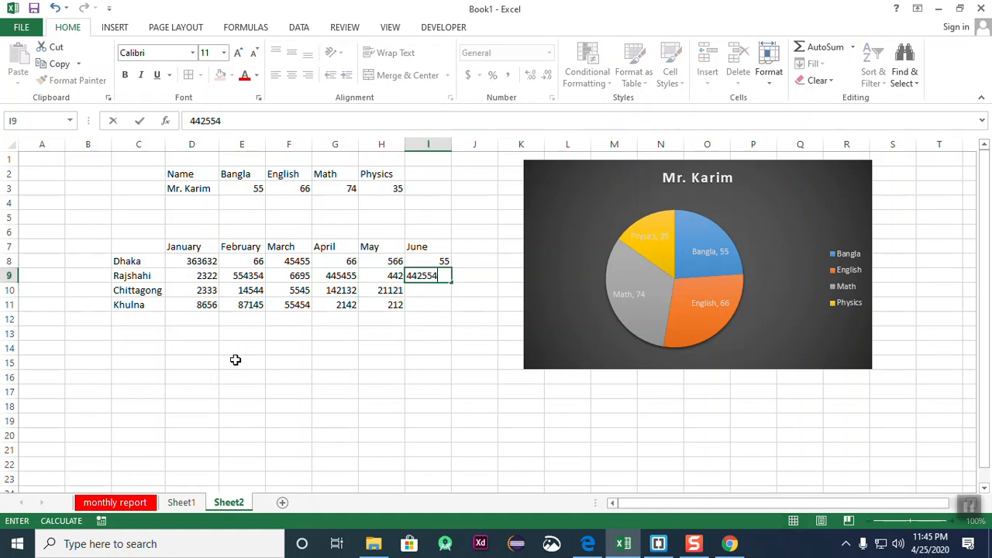
{"action": "key", "text": "Return"}
{"action": "type", "text": "1122"}
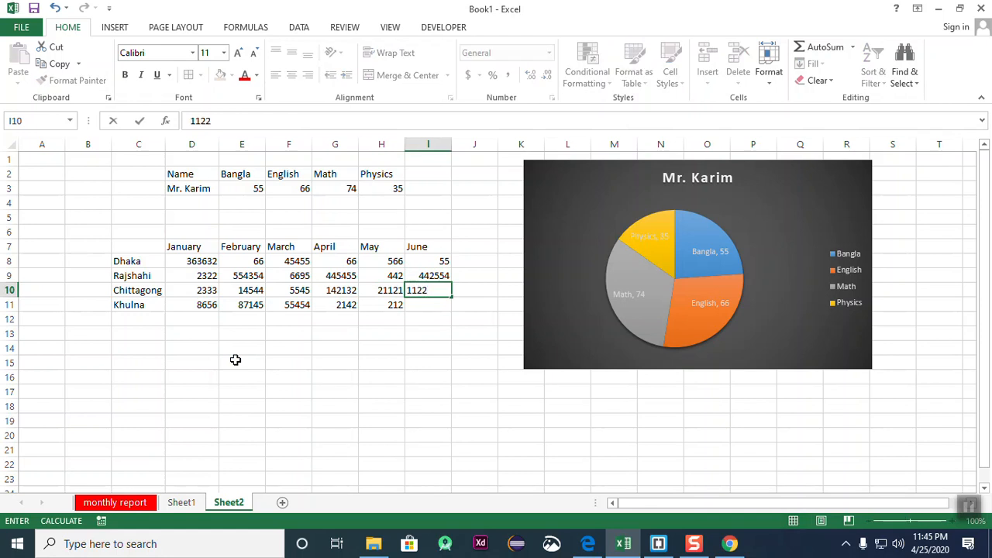
{"action": "key", "text": "Return"}
{"action": "type", "text": "121"}
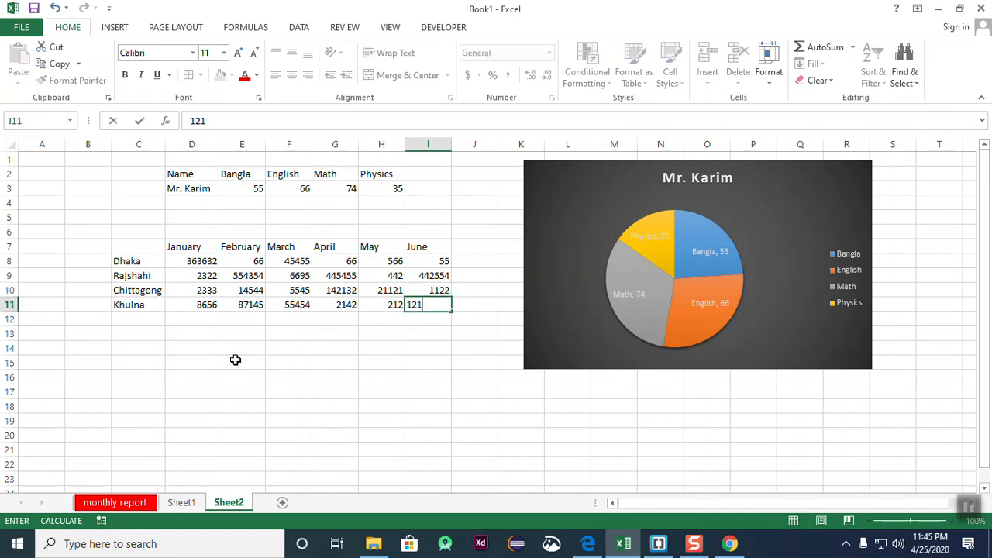
{"action": "type", "text": "221"}
{"action": "left_click", "coordinate": [464, 390]}
{"action": "left_click", "coordinate": [438, 302]}
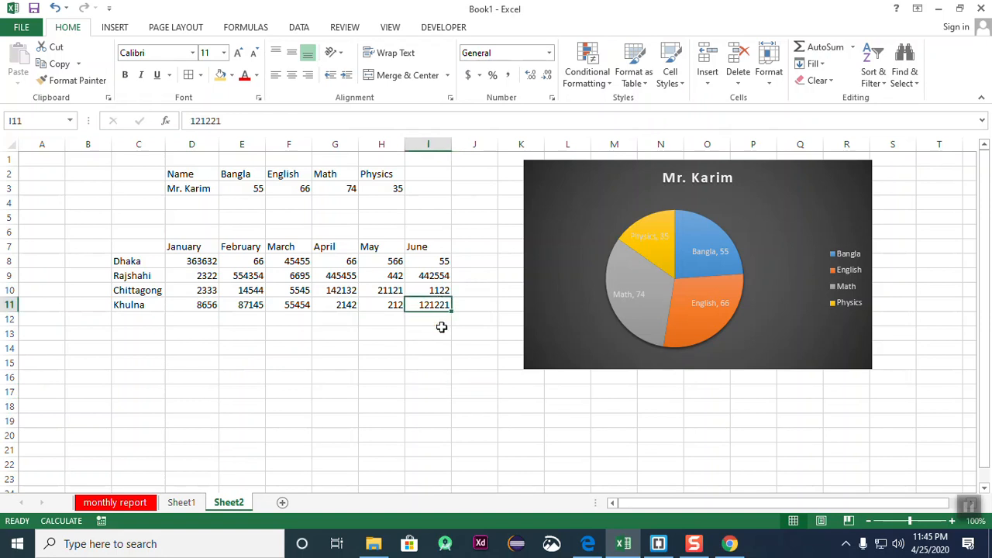
{"action": "type", "text": "4521"}
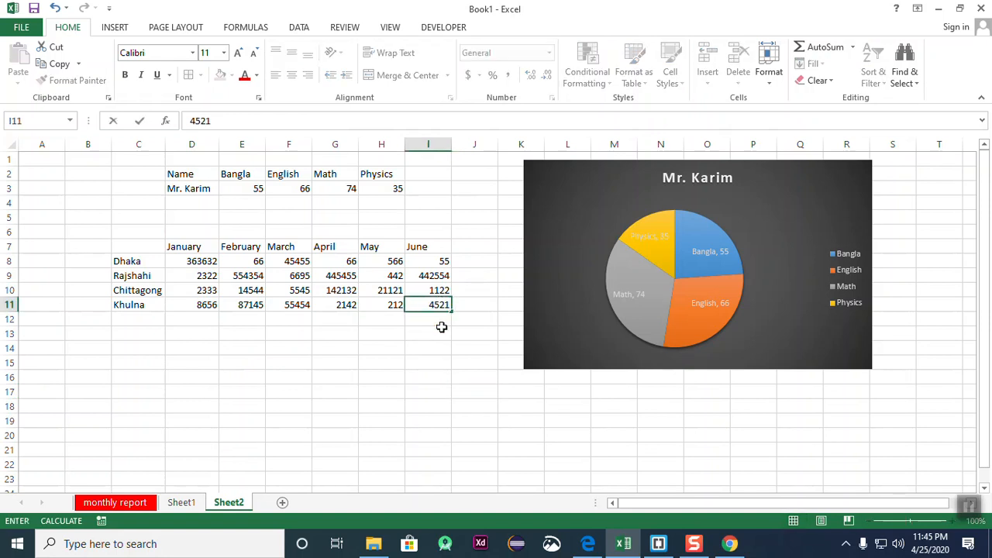
{"action": "left_click", "coordinate": [455, 372]}
{"action": "left_click", "coordinate": [391, 291]}
{"action": "type", "text": "3650"}
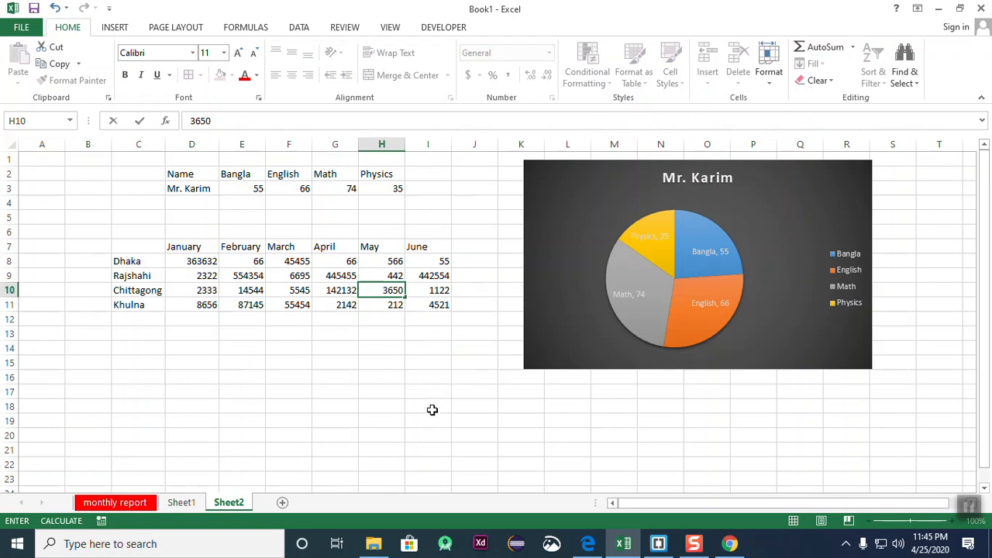
{"action": "left_click", "coordinate": [434, 408]}
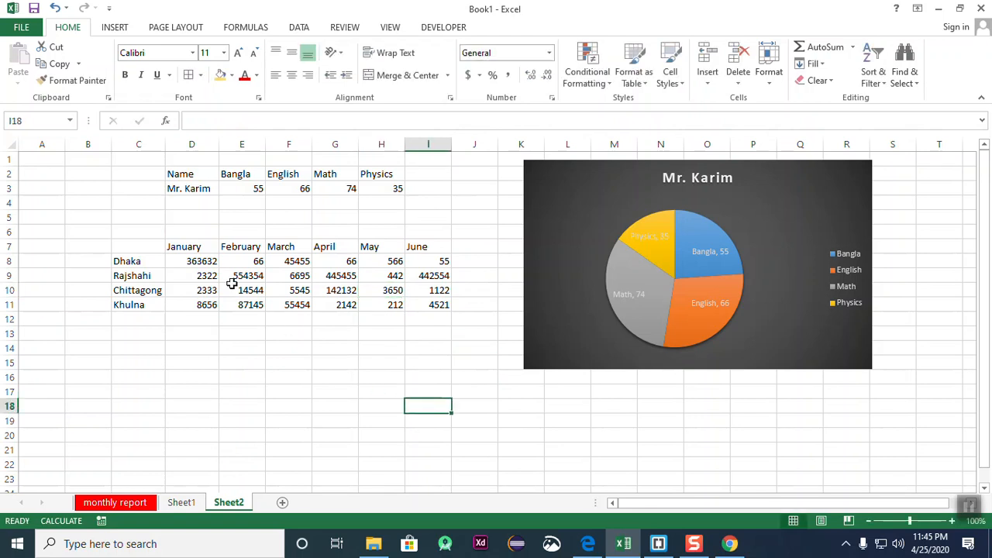
- Select the table range C7:I11, including the January–June headings and the Dhaka–Khulna city names
{"action": "left_click", "coordinate": [199, 292]}
{"action": "left_click_drag", "start_coordinate": [132, 247], "coordinate": [370, 338]}
{"action": "left_click", "coordinate": [428, 406]}
{"action": "left_click_drag", "start_coordinate": [111, 264], "coordinate": [454, 321]}
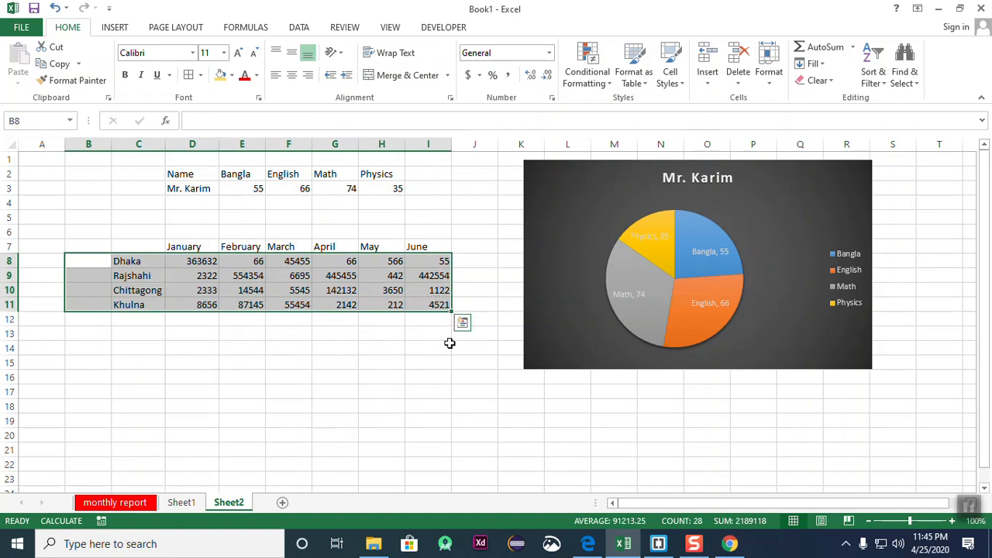
{"action": "left_click", "coordinate": [442, 352]}
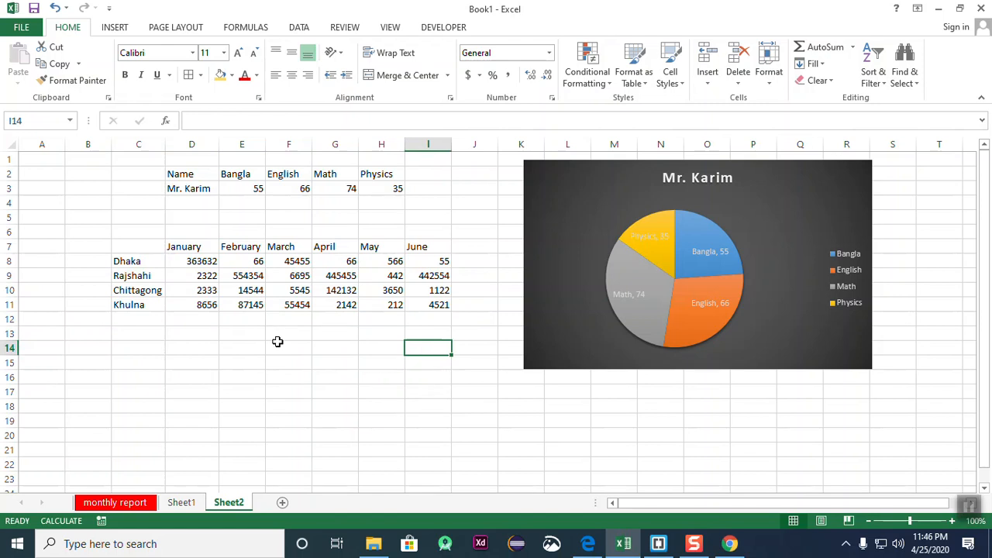
{"action": "left_click_drag", "start_coordinate": [146, 249], "coordinate": [431, 308]}
{"action": "left_click", "coordinate": [383, 362]}
{"action": "left_click_drag", "start_coordinate": [145, 253], "coordinate": [405, 310]}
{"action": "left_click", "coordinate": [382, 348]}
{"action": "left_click_drag", "start_coordinate": [151, 246], "coordinate": [439, 245]}
{"action": "left_click", "coordinate": [289, 318]}
{"action": "left_click_drag", "start_coordinate": [150, 252], "coordinate": [437, 240]}
{"action": "left_click", "coordinate": [259, 348]}
{"action": "left_click_drag", "start_coordinate": [140, 256], "coordinate": [422, 247]}
{"action": "left_click", "coordinate": [288, 344]}
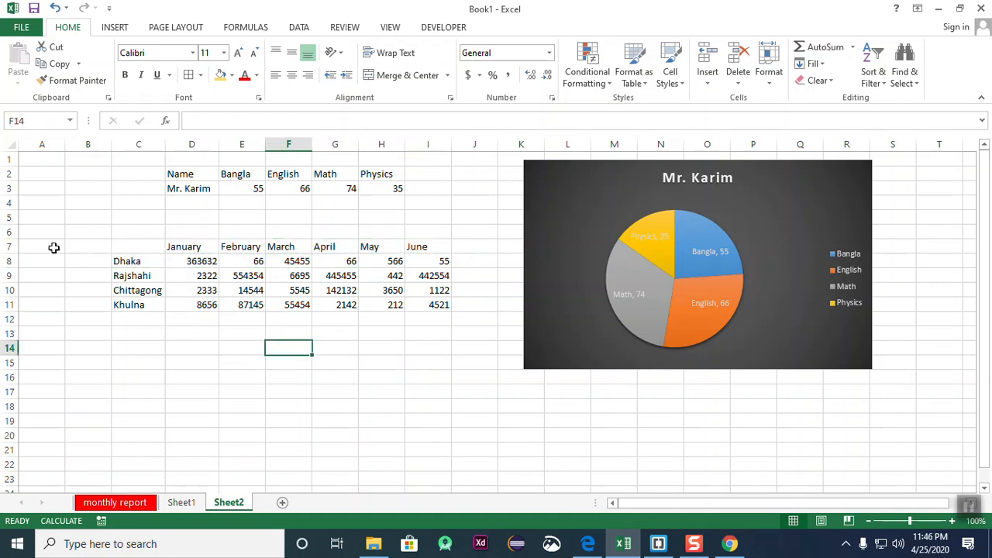
{"action": "left_click_drag", "start_coordinate": [135, 248], "coordinate": [147, 319]}
{"action": "left_click", "coordinate": [230, 348]}
{"action": "left_click_drag", "start_coordinate": [132, 248], "coordinate": [454, 296]}
{"action": "left_click", "coordinate": [293, 361]}
{"action": "left_click_drag", "start_coordinate": [114, 249], "coordinate": [438, 305]}
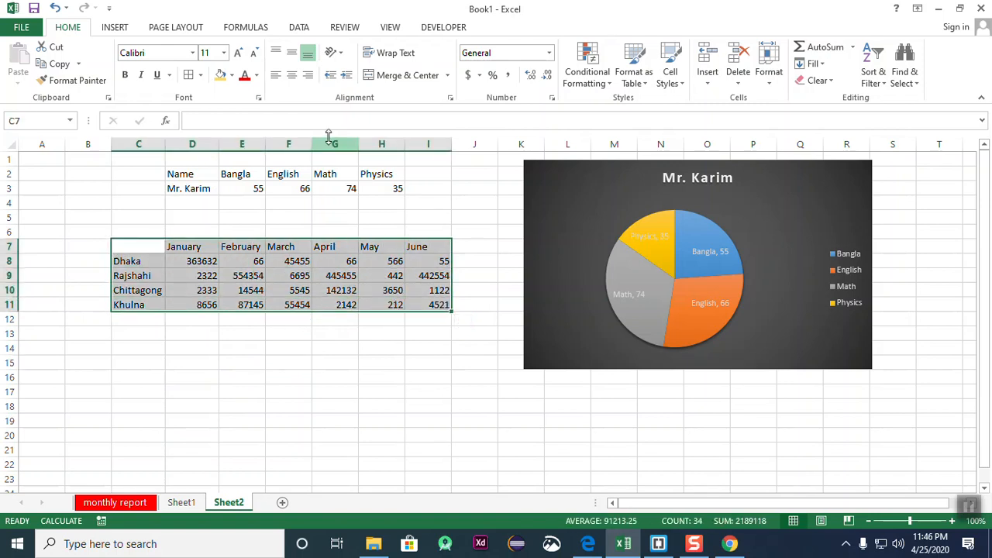
{"action": "left_click", "coordinate": [116, 28]}
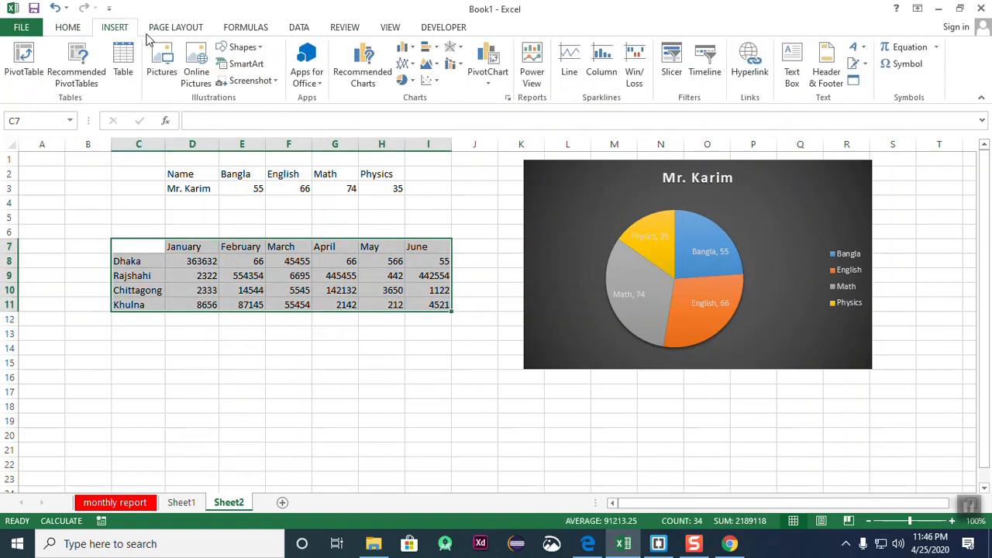
- Compare the Recommended Charts suggestions, then insert the Stacked Column chart
{"action": "left_click", "coordinate": [367, 62]}
{"action": "scroll", "coordinate": [577, 202], "scroll_direction": "down", "scroll_amount": 1}
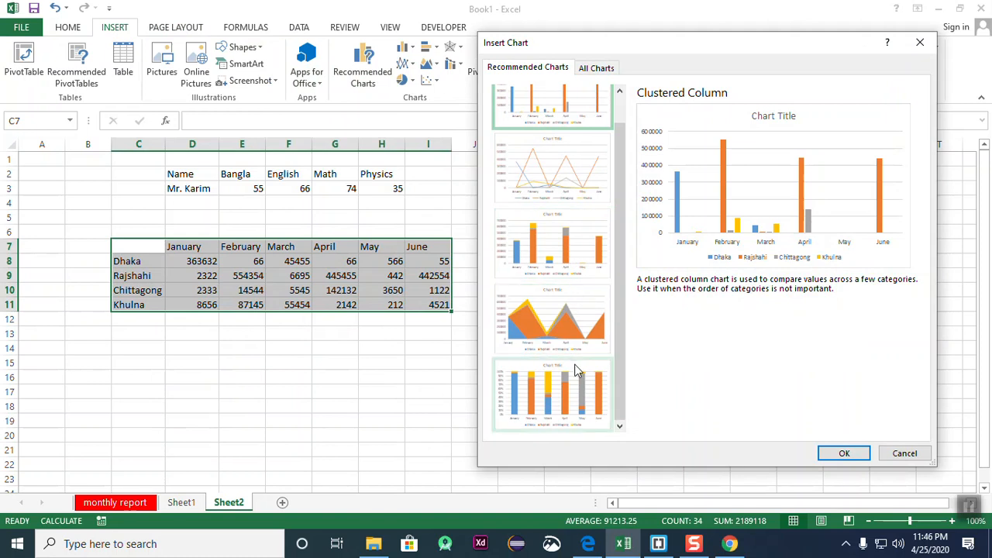
{"action": "scroll", "coordinate": [566, 202], "scroll_direction": "up", "scroll_amount": 1}
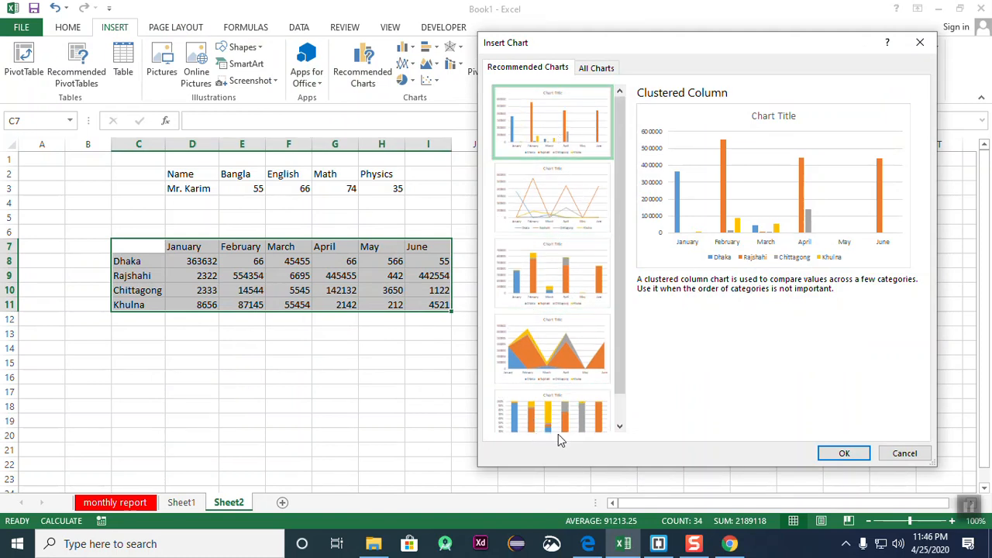
{"action": "left_click", "coordinate": [541, 198]}
{"action": "left_click", "coordinate": [547, 299]}
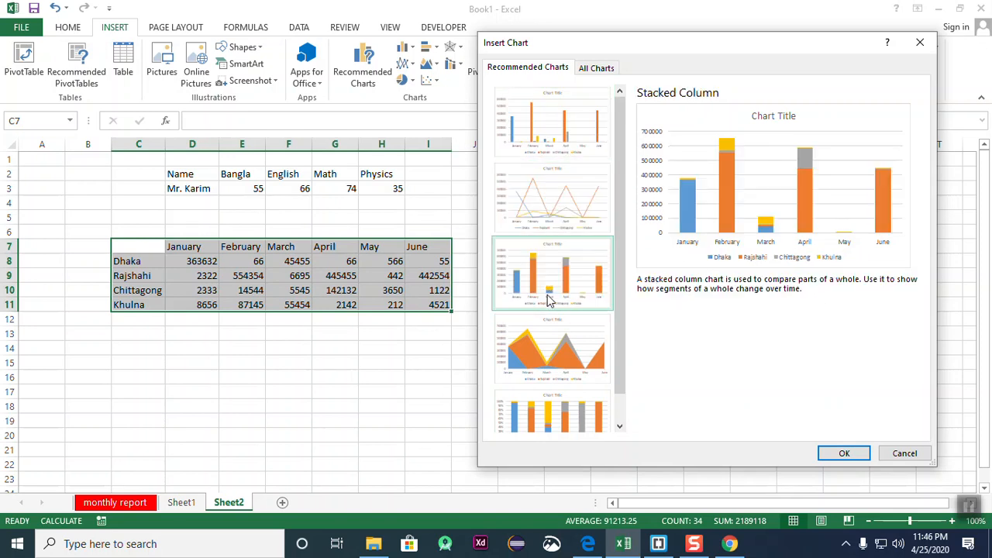
{"action": "left_click", "coordinate": [536, 366]}
{"action": "left_click", "coordinate": [536, 300]}
{"action": "left_click", "coordinate": [540, 403]}
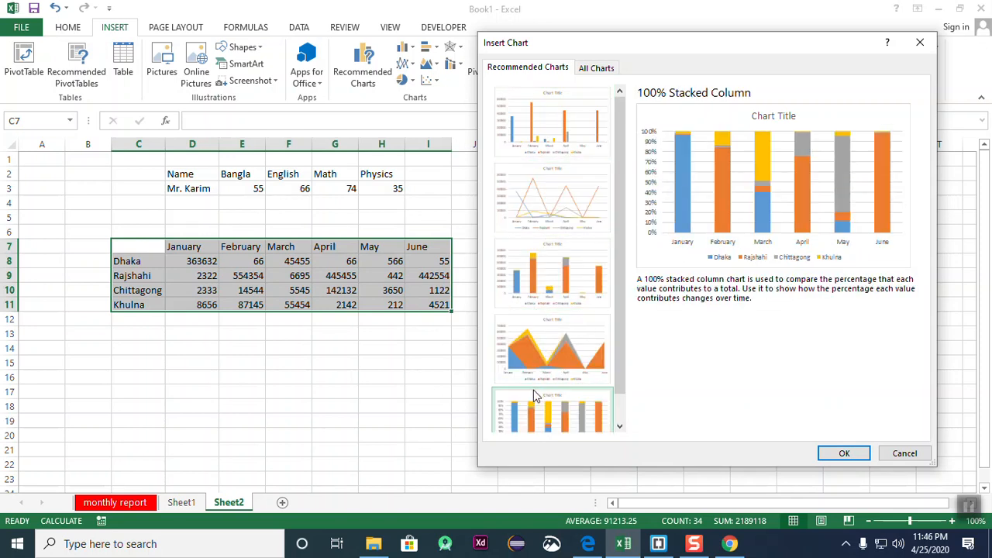
{"action": "scroll", "coordinate": [549, 259], "scroll_direction": "down", "scroll_amount": 1}
{"action": "left_click", "coordinate": [544, 169]}
{"action": "left_click", "coordinate": [532, 286]}
{"action": "left_click", "coordinate": [534, 387]}
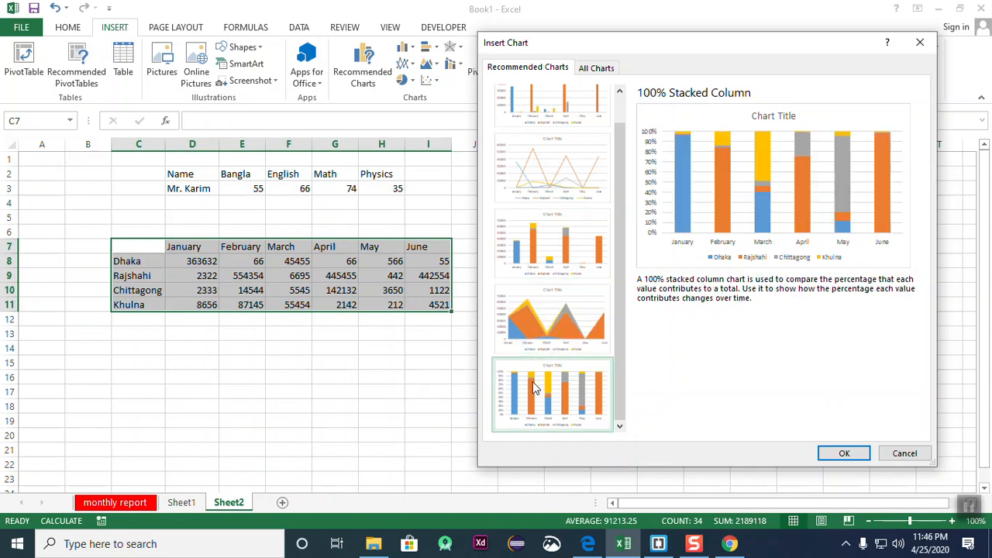
{"action": "left_click", "coordinate": [564, 232]}
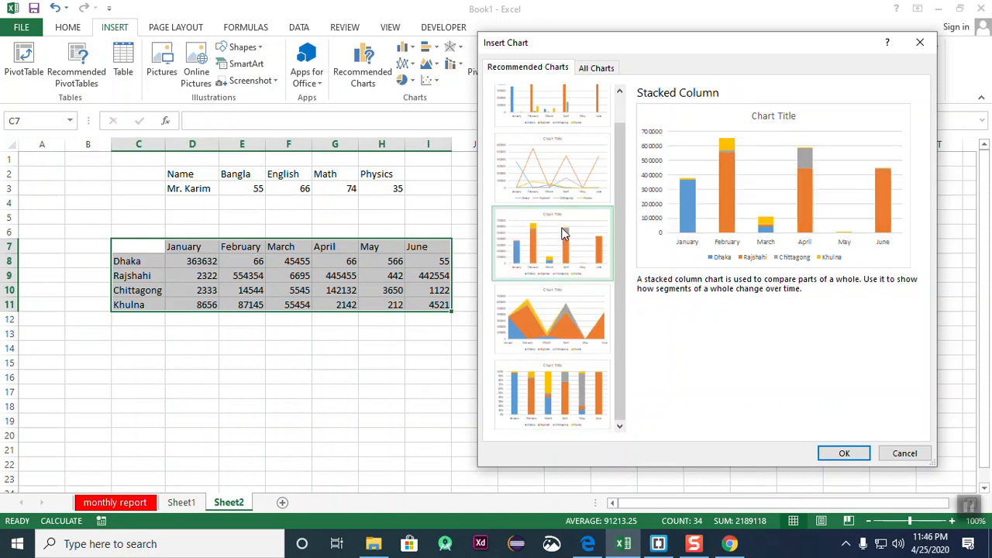
{"action": "left_click", "coordinate": [844, 453]}
{"action": "left_click_drag", "start_coordinate": [548, 239], "coordinate": [303, 341]}
- Drag the pie chart off to the right and place the column chart beside the sales table
{"action": "scroll", "coordinate": [310, 253], "scroll_direction": "down", "scroll_amount": 4}
{"action": "scroll", "coordinate": [341, 231], "scroll_direction": "up", "scroll_amount": 3}
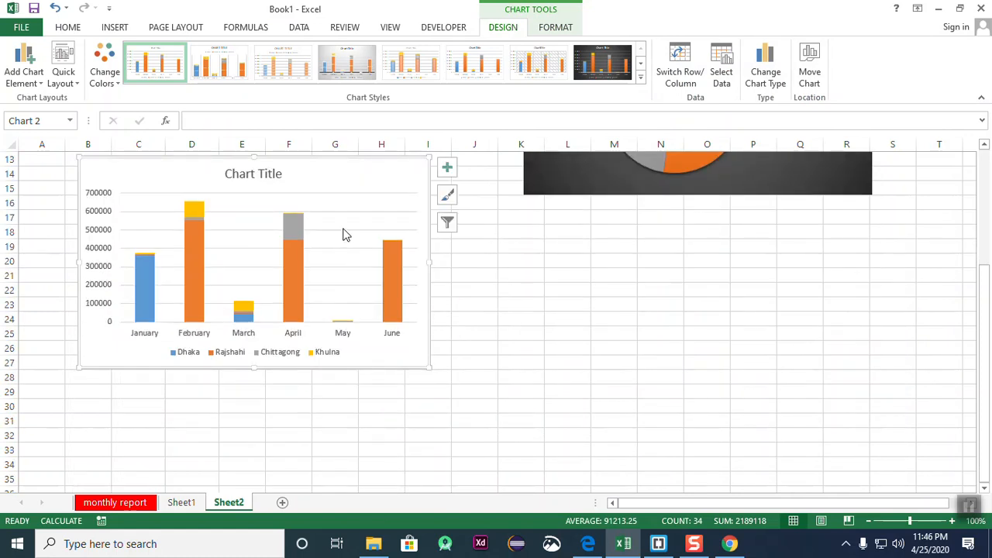
{"action": "left_click_drag", "start_coordinate": [562, 183], "coordinate": [937, 263]}
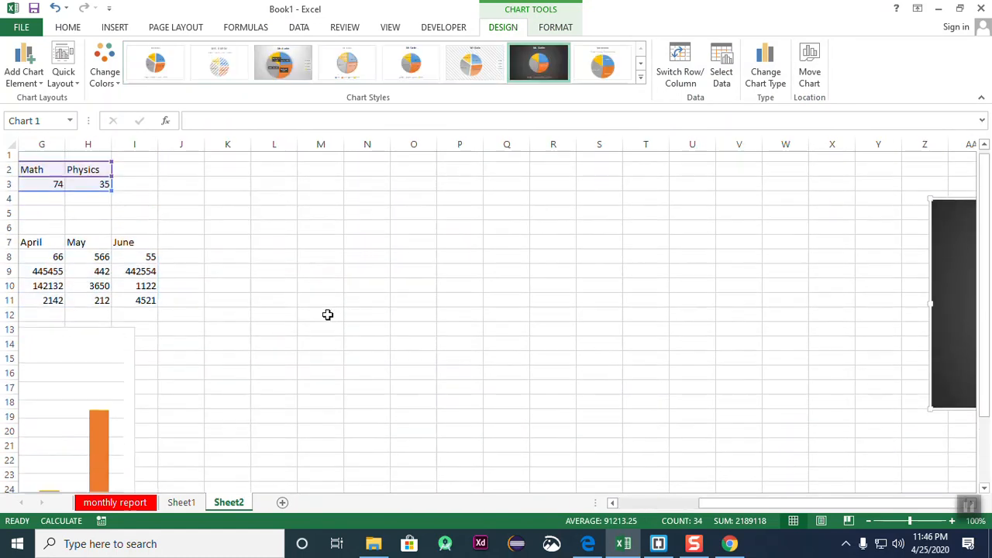
{"action": "left_click_drag", "start_coordinate": [61, 353], "coordinate": [561, 214]}
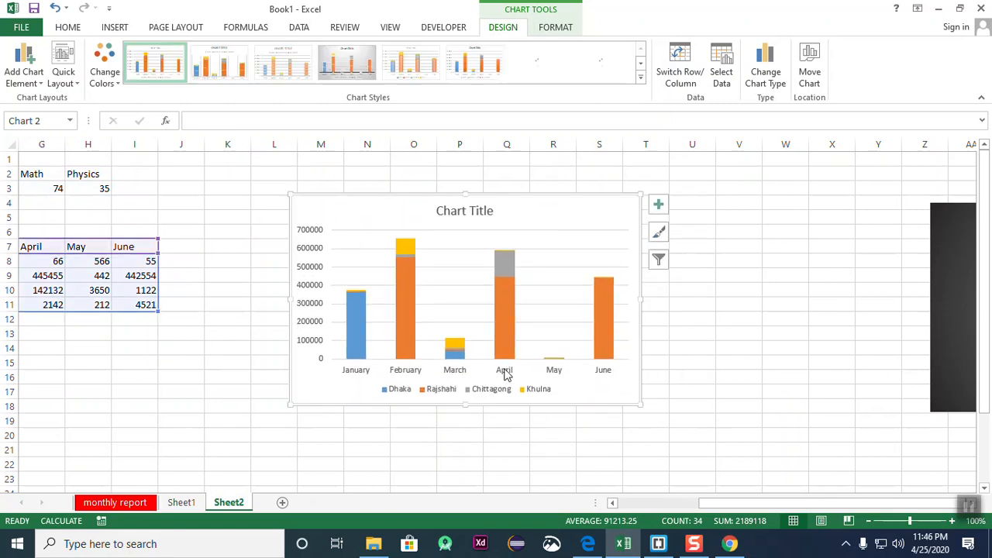
{"action": "left_click_drag", "start_coordinate": [776, 503], "coordinate": [724, 509]}
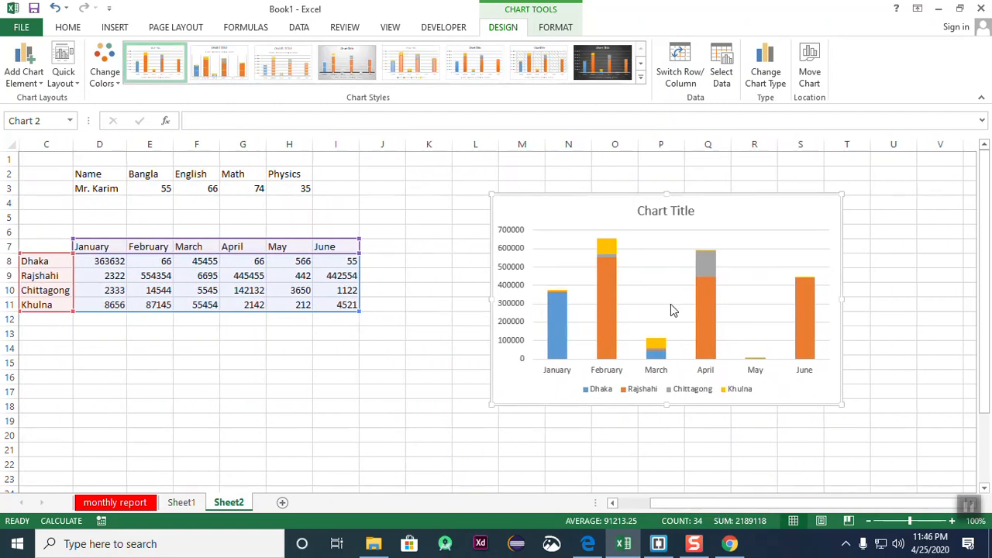
{"action": "left_click_drag", "start_coordinate": [593, 231], "coordinate": [531, 220]}
{"action": "left_click_drag", "start_coordinate": [749, 502], "coordinate": [736, 505]}
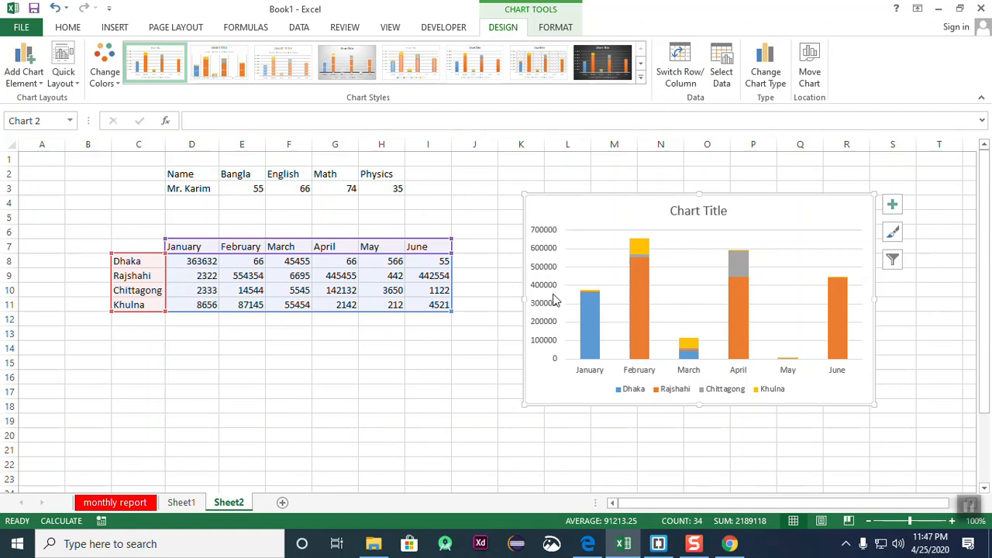
- Apply the dark charcoal style from Chart Styles to the stacked column chart
{"action": "left_click", "coordinate": [596, 59]}
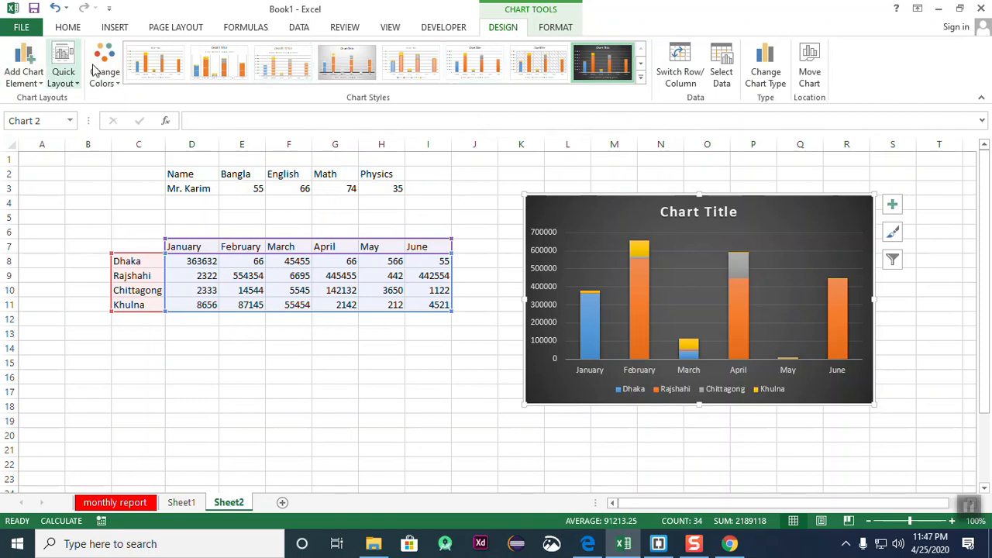
- Add axis titles to the chart and label the vertical axis VALUE
{"action": "left_click", "coordinate": [892, 205]}
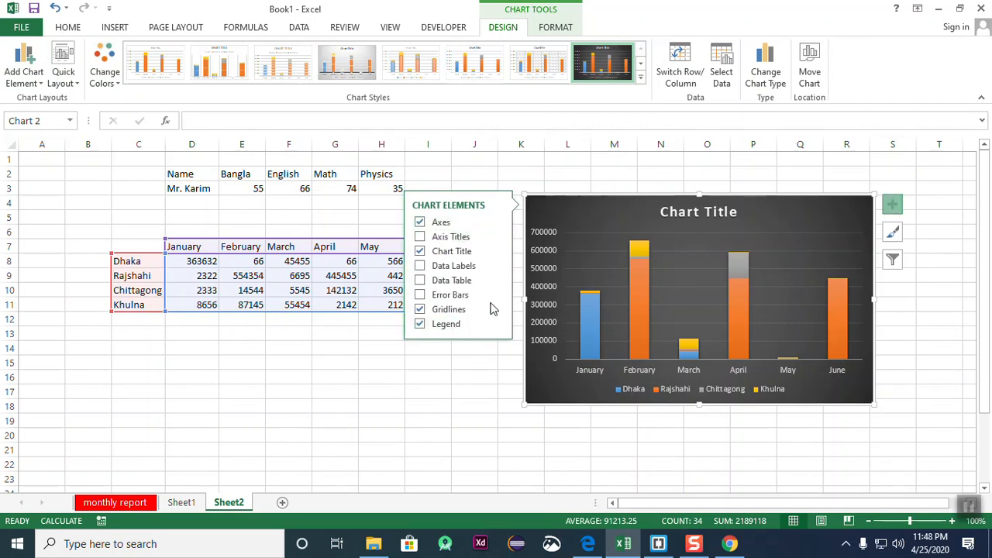
{"action": "left_click", "coordinate": [892, 205]}
{"action": "left_click", "coordinate": [892, 205]}
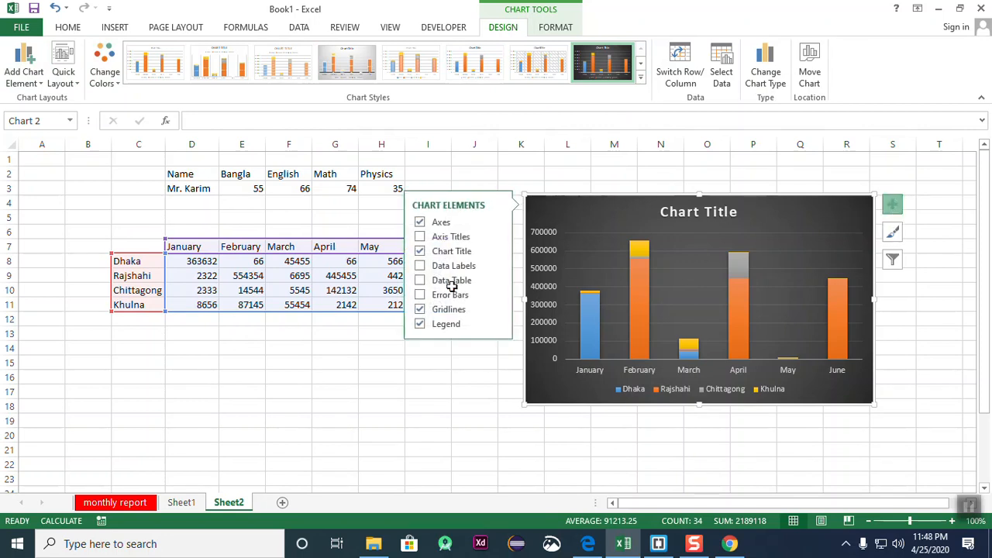
{"action": "left_click", "coordinate": [420, 236]}
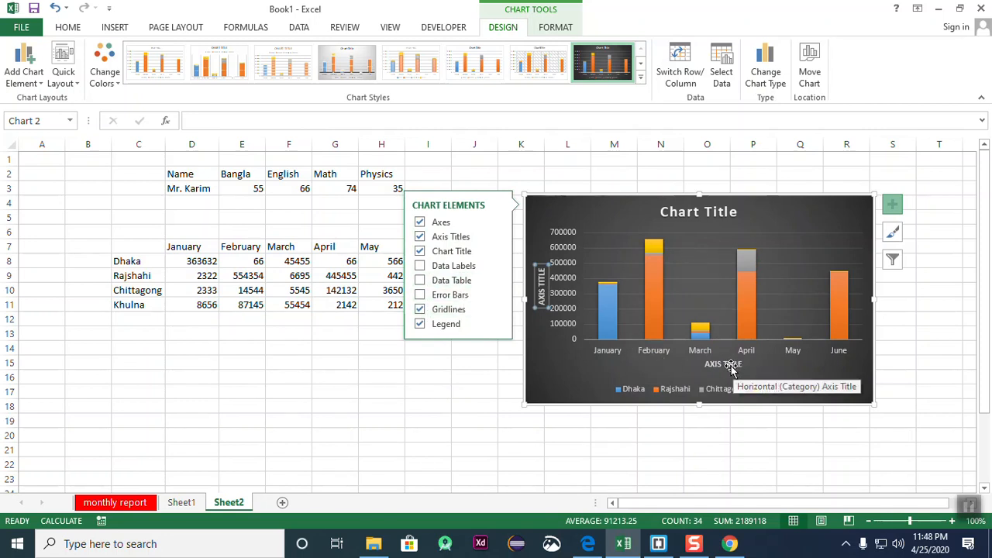
{"action": "left_click", "coordinate": [543, 284]}
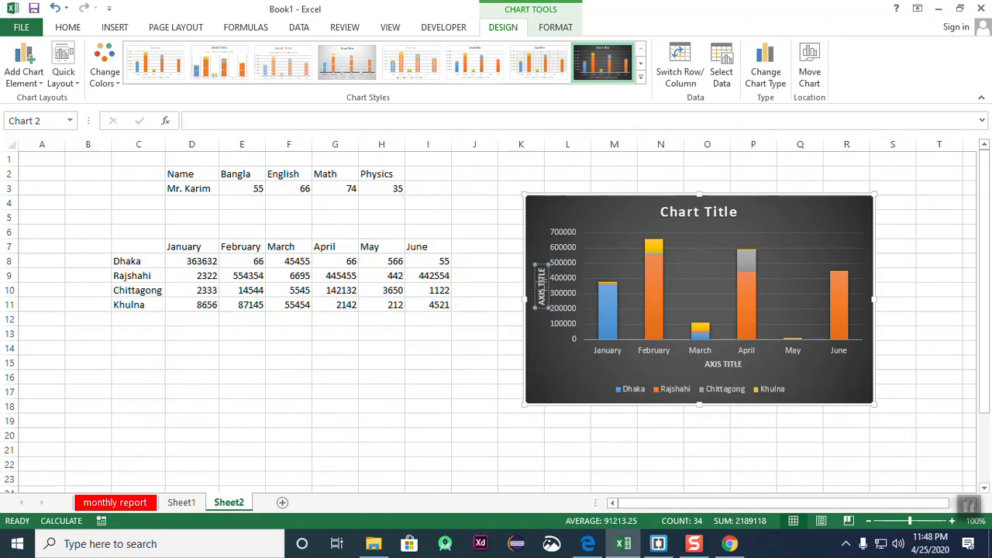
{"action": "double_click", "coordinate": [543, 285]}
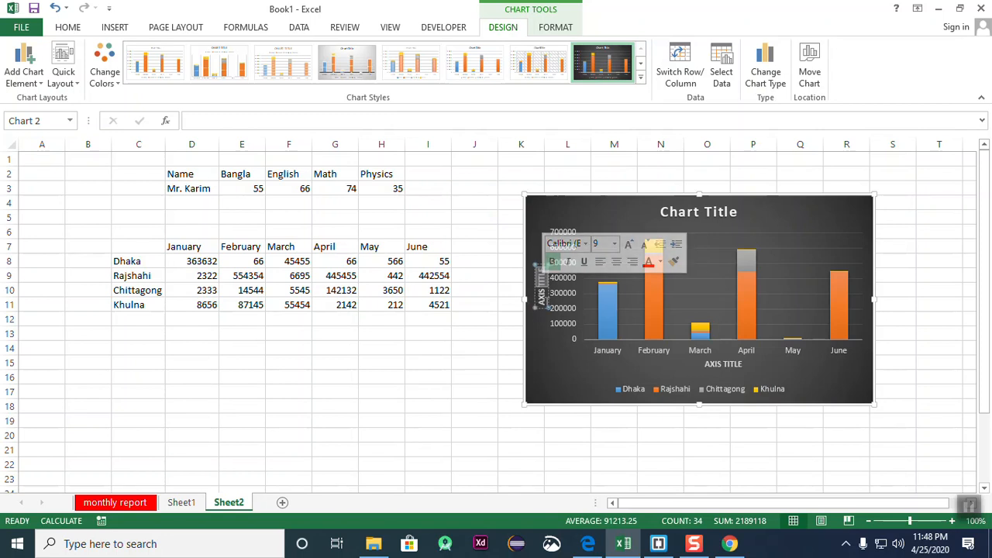
{"action": "left_click_drag", "start_coordinate": [543, 305], "coordinate": [542, 267]}
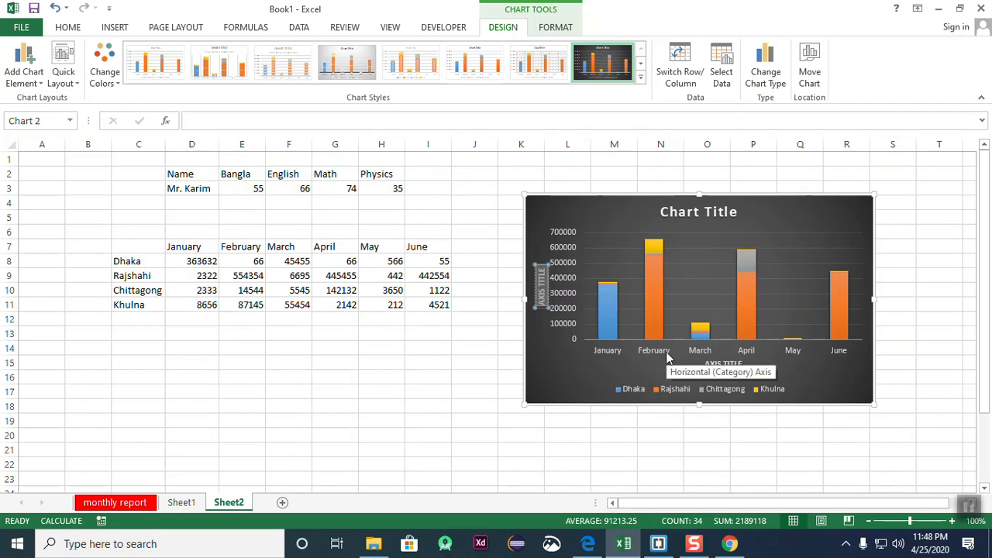
{"action": "type", "text": "VALUE"}
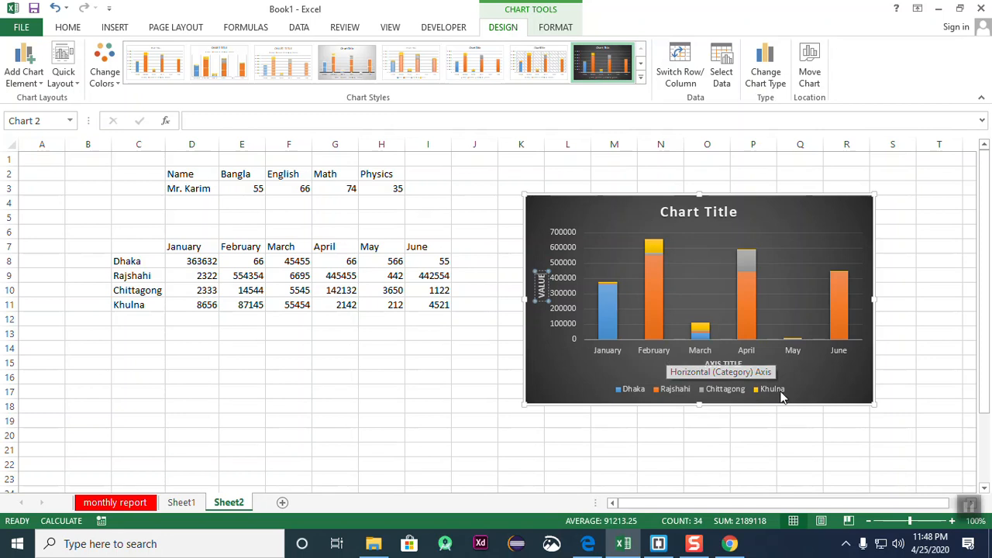
- Replace the horizontal axis title text with MOTNTH
{"action": "triple_click", "coordinate": [718, 364]}
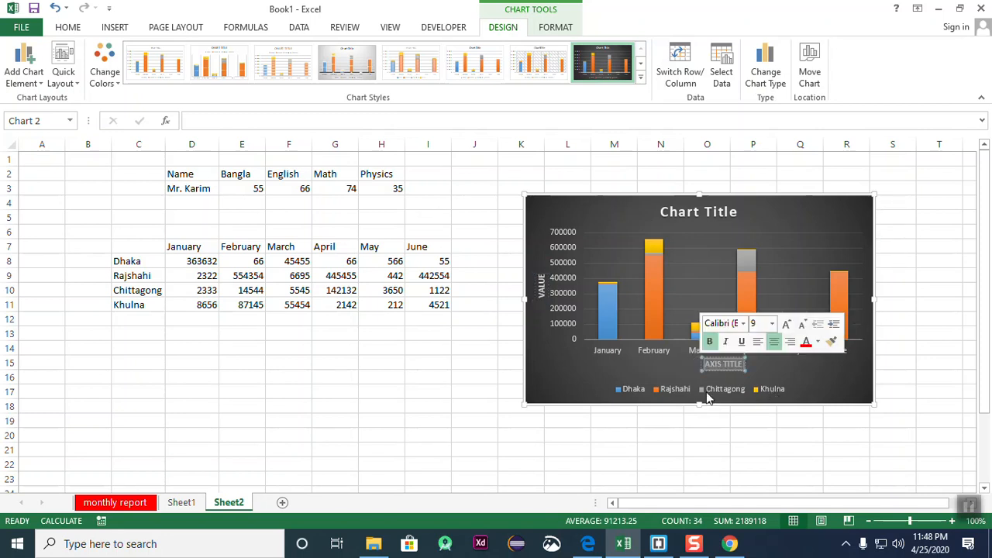
{"action": "type", "text": "MOT"}
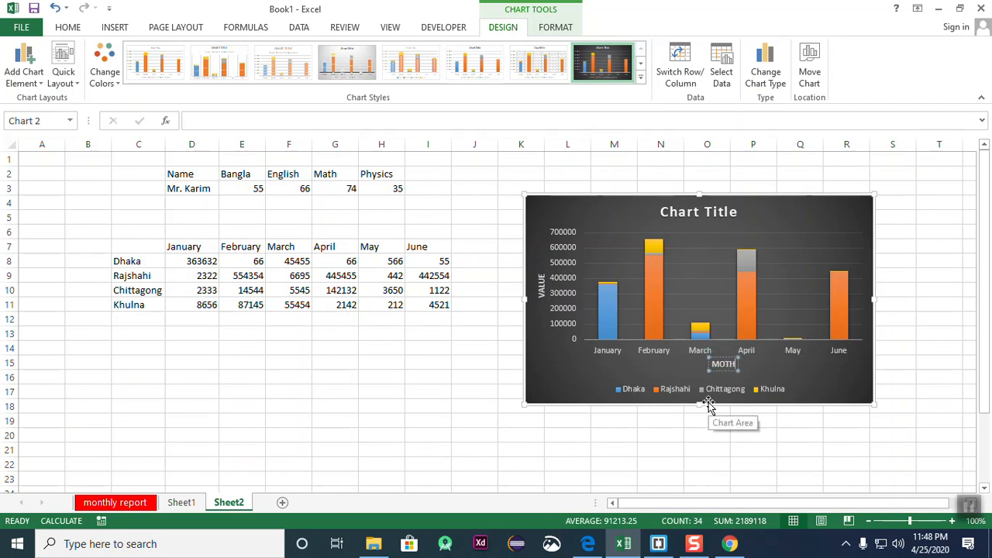
{"action": "type", "text": "NTH"}
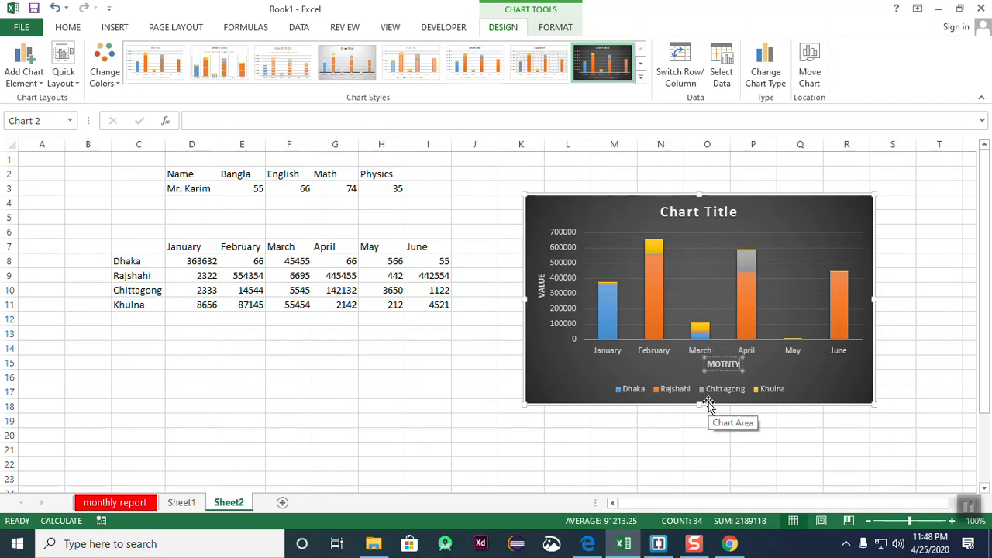
{"action": "left_click", "coordinate": [798, 357]}
{"action": "left_click", "coordinate": [820, 380]}
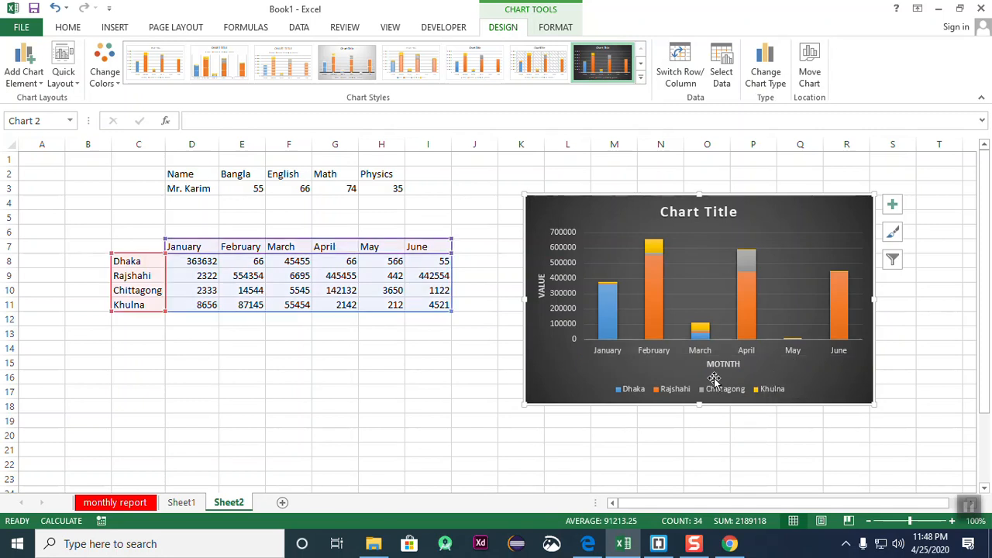
- Turn on Data Table and Data Labels in Chart Elements, trying Error Bars and then removing them
{"action": "left_click", "coordinate": [892, 205]}
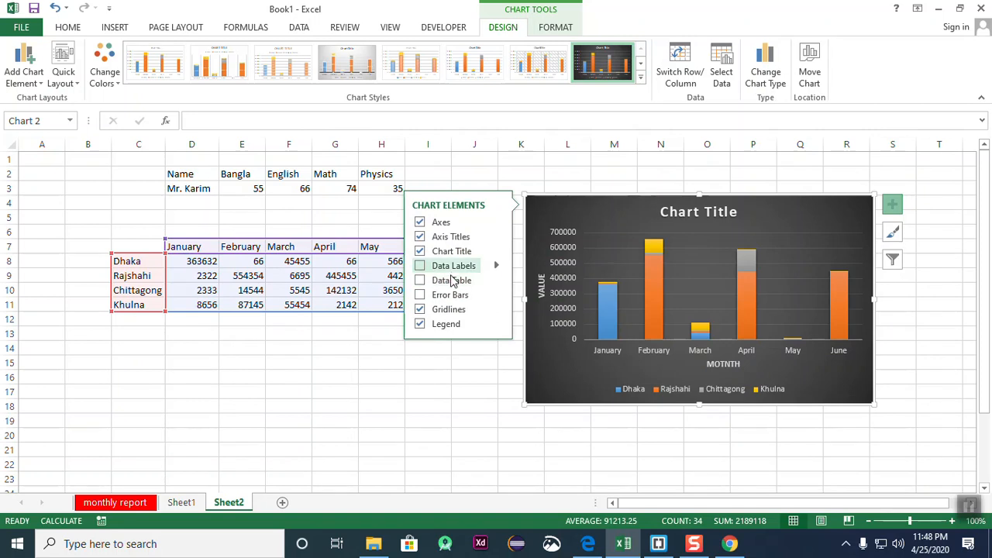
{"action": "left_click", "coordinate": [420, 281]}
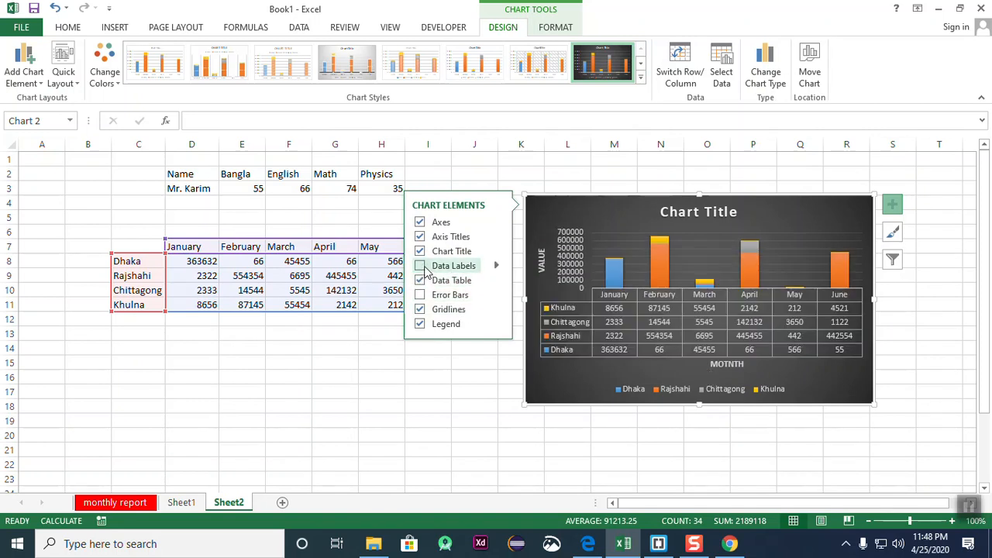
{"action": "left_click", "coordinate": [421, 267]}
{"action": "left_click", "coordinate": [419, 296]}
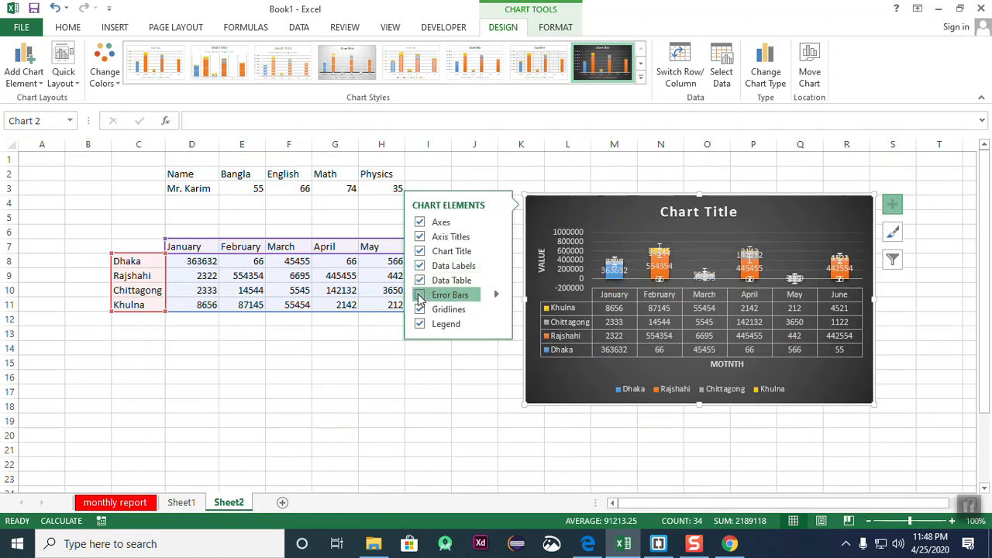
{"action": "left_click", "coordinate": [419, 296]}
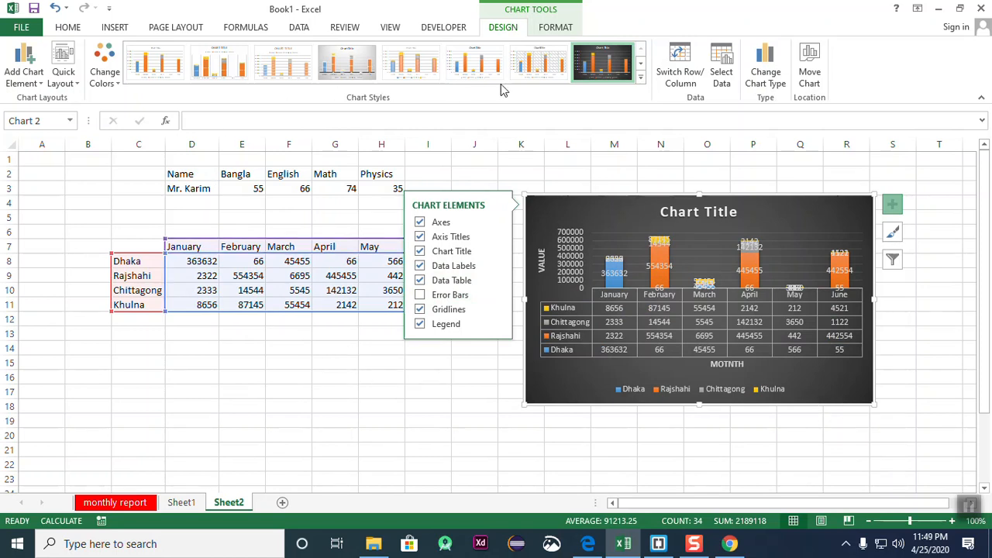
{"action": "left_click", "coordinate": [73, 83]}
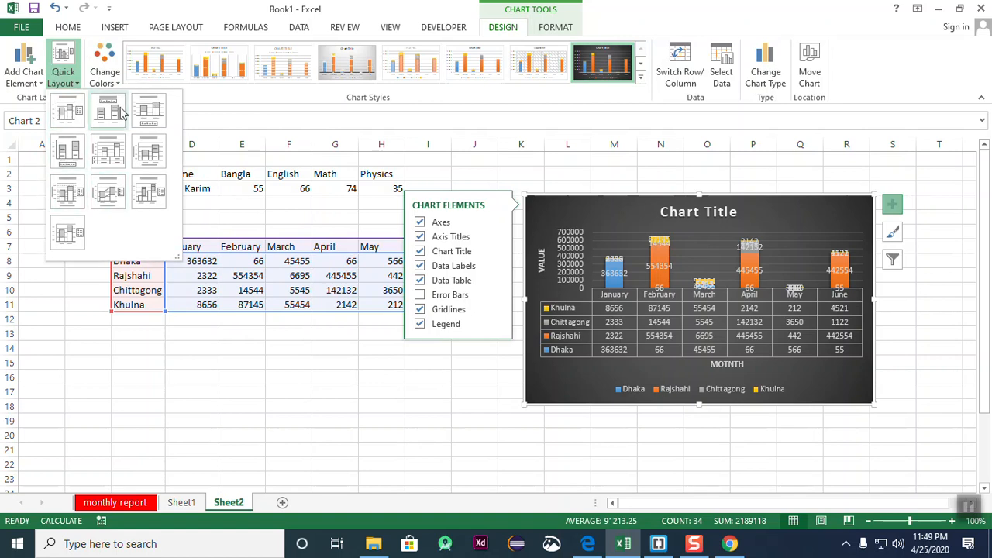
- Apply a Quick Layout with series lines and a right-side legend, dropping labels and data table
{"action": "left_click", "coordinate": [148, 151]}
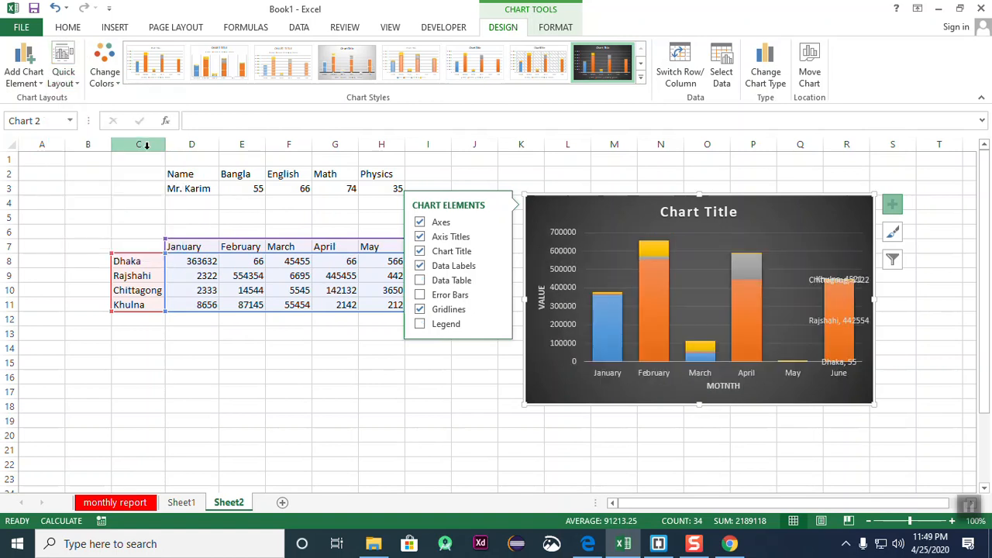
{"action": "left_click", "coordinate": [63, 78]}
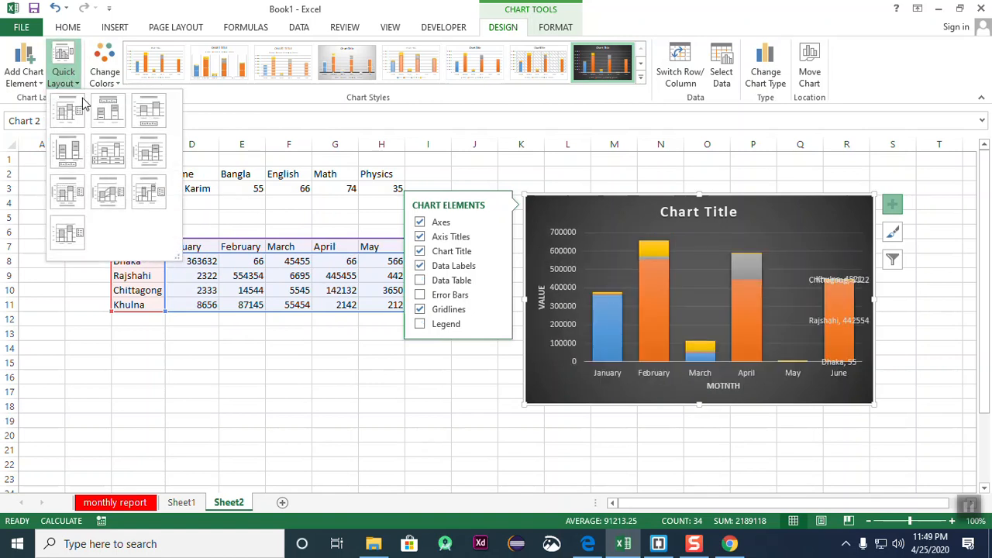
{"action": "left_click", "coordinate": [108, 192]}
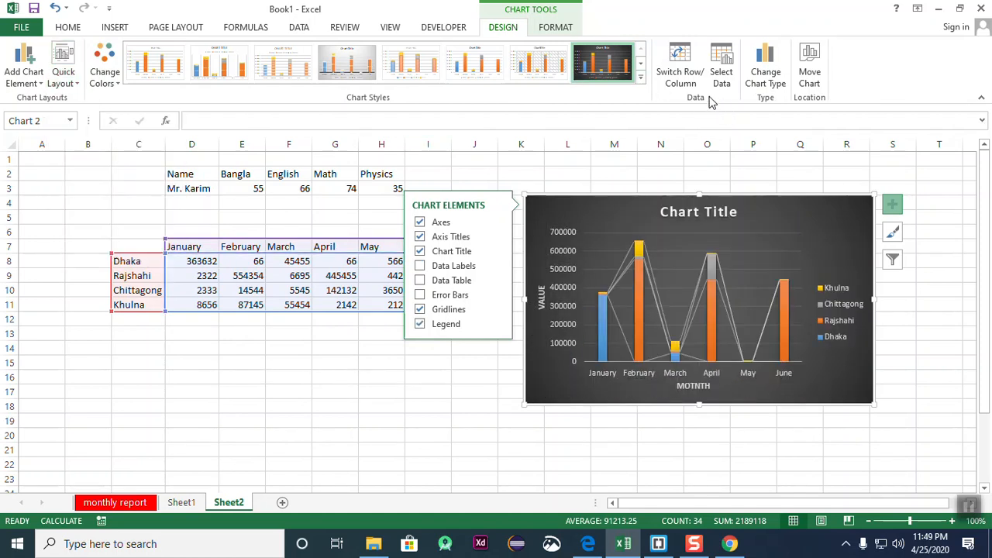
{"action": "left_click", "coordinate": [556, 28]}
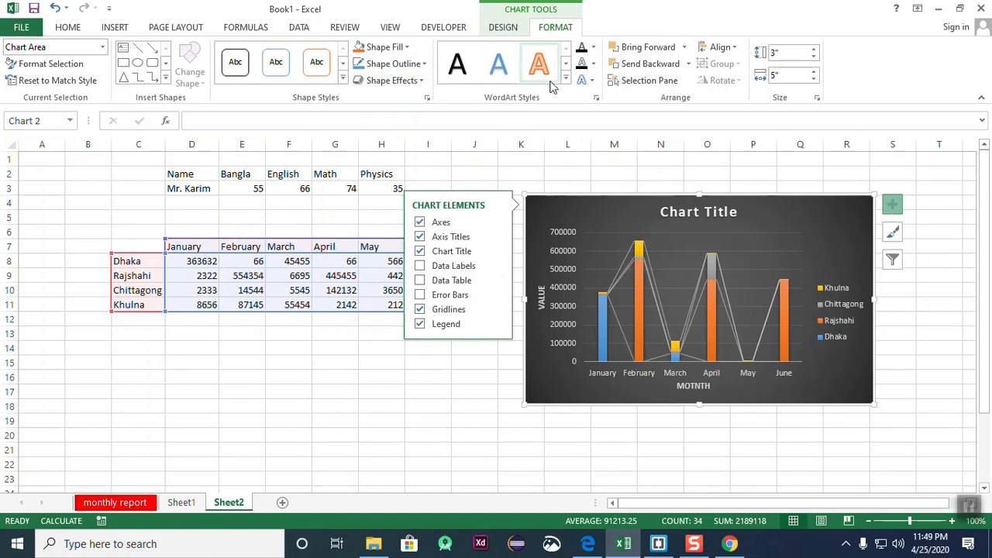
- Set the chart's text fill to green
{"action": "left_click", "coordinate": [592, 47]}
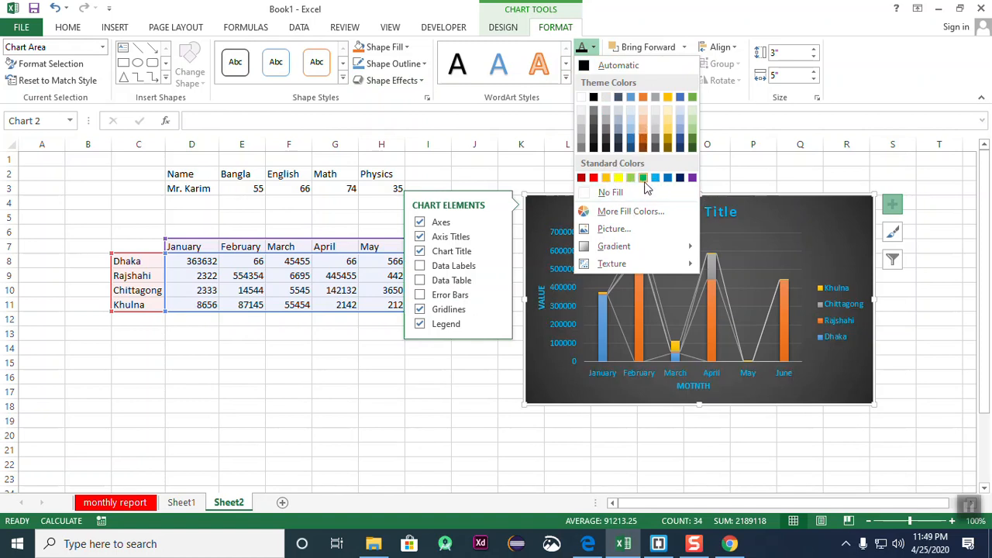
{"action": "left_click", "coordinate": [642, 177]}
{"action": "left_click", "coordinate": [912, 361]}
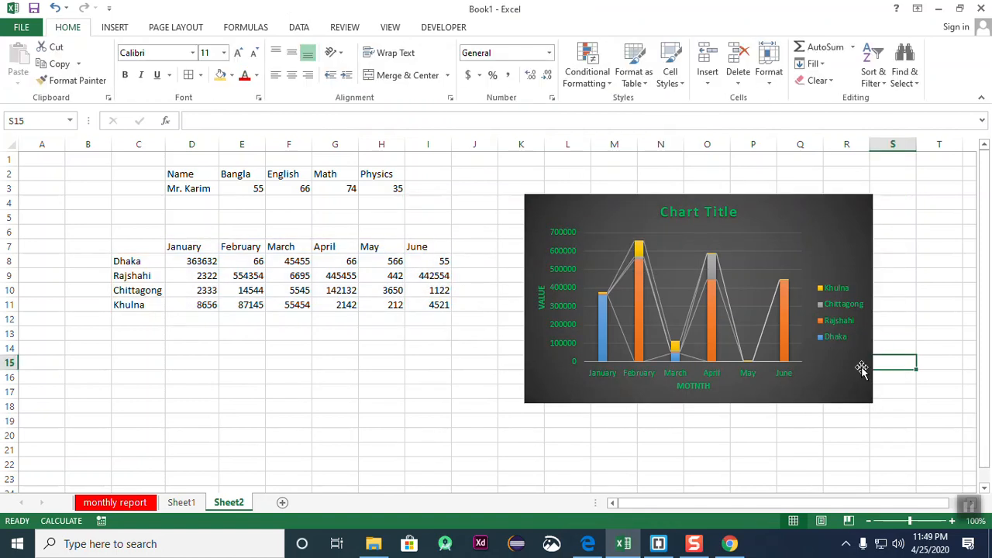
- Give the month axis labels the orange-outline WordArt style
{"action": "left_click", "coordinate": [760, 363]}
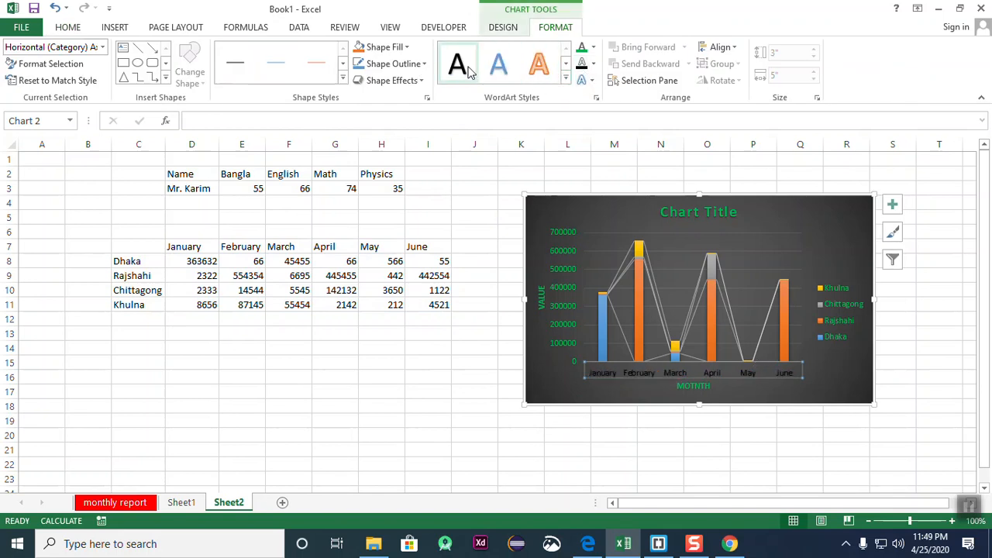
{"action": "left_click", "coordinate": [538, 66]}
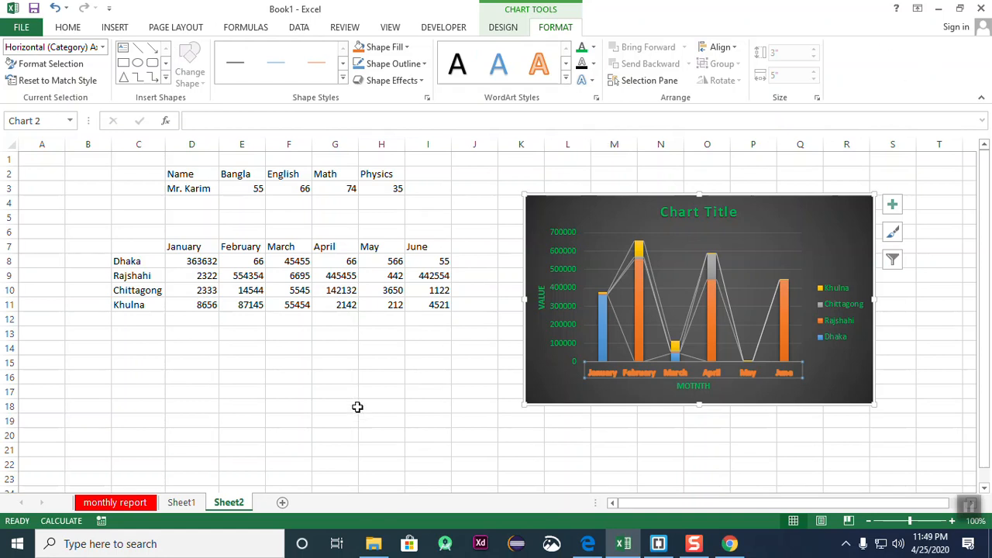
{"action": "left_click", "coordinate": [234, 351]}
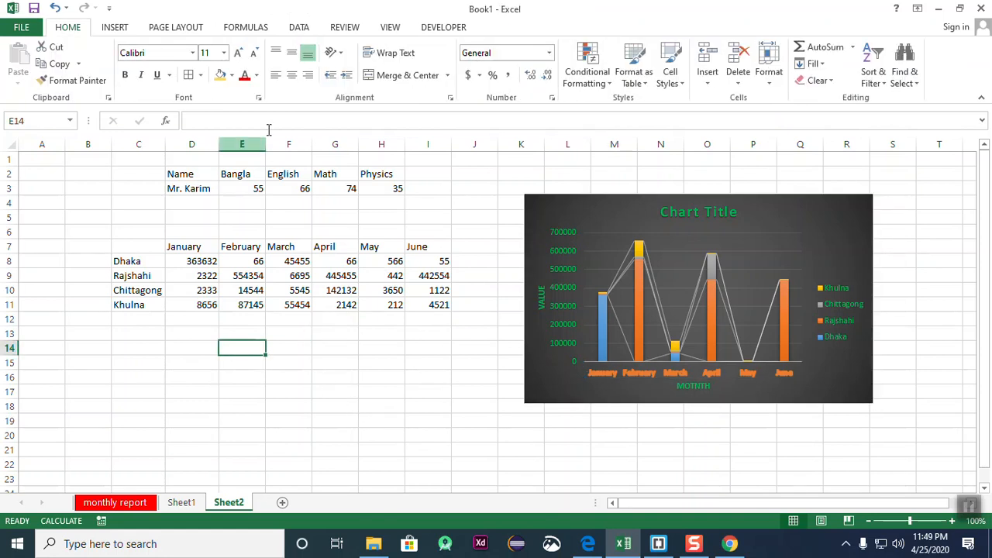
- Select cells around the sales table and bring up the Insert options
{"action": "left_click_drag", "start_coordinate": [258, 179], "coordinate": [434, 213]}
{"action": "left_click", "coordinate": [430, 278]}
{"action": "left_click_drag", "start_coordinate": [108, 245], "coordinate": [474, 333]}
{"action": "left_click", "coordinate": [402, 355]}
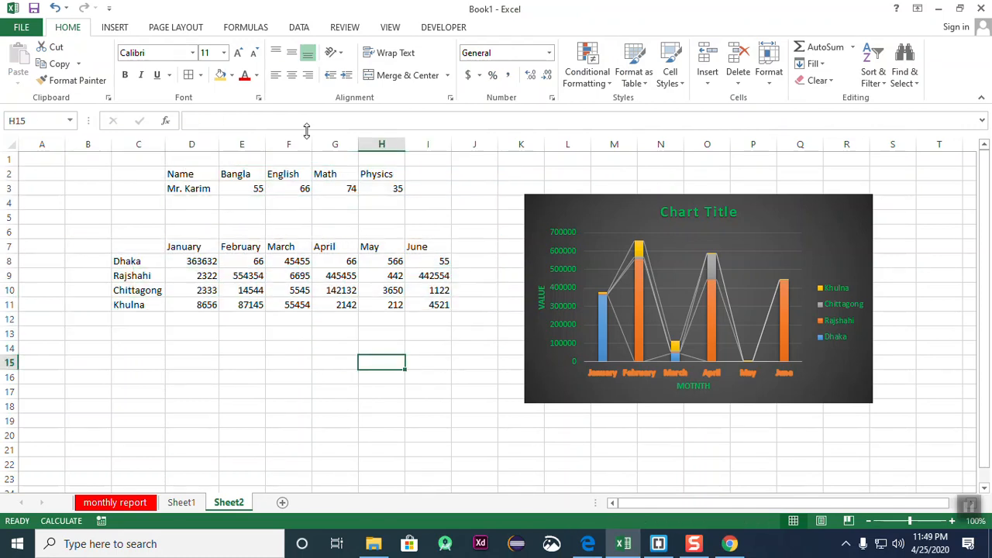
{"action": "left_click", "coordinate": [114, 29]}
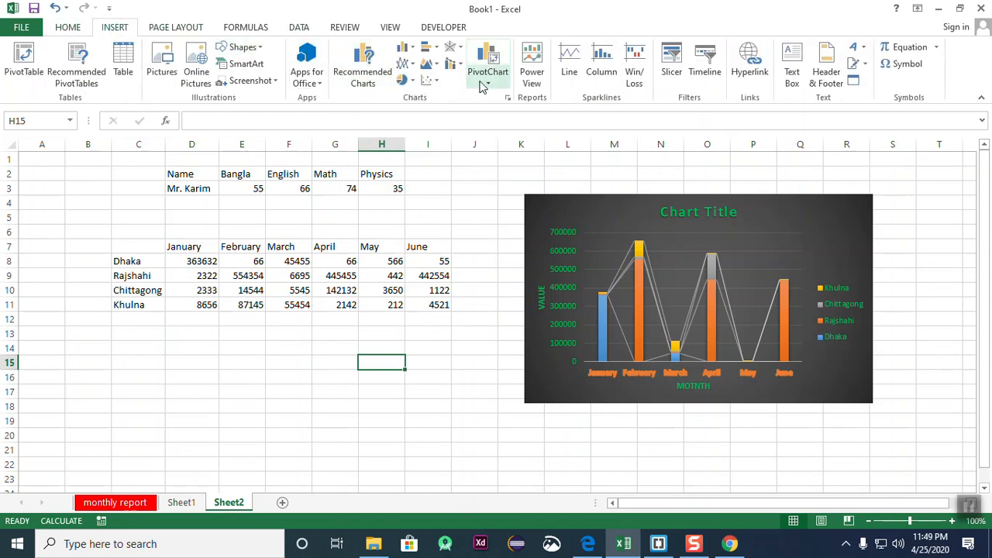
- Select C7:J11 and insert a Line chart from Recommended Charts, after comparing the stacked options
{"action": "left_click", "coordinate": [381, 75]}
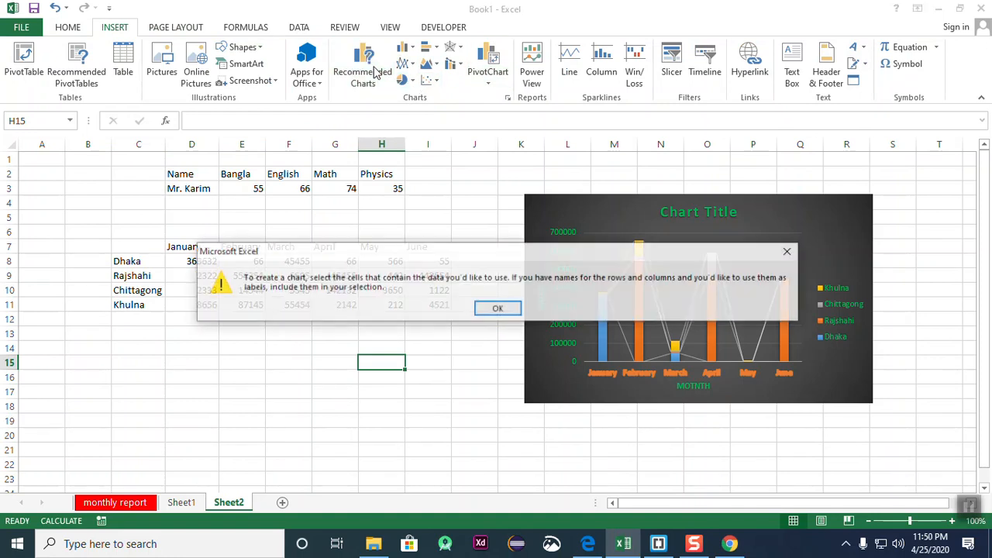
{"action": "left_click", "coordinate": [789, 251]}
{"action": "left_click_drag", "start_coordinate": [115, 252], "coordinate": [481, 306]}
{"action": "left_click", "coordinate": [363, 64]}
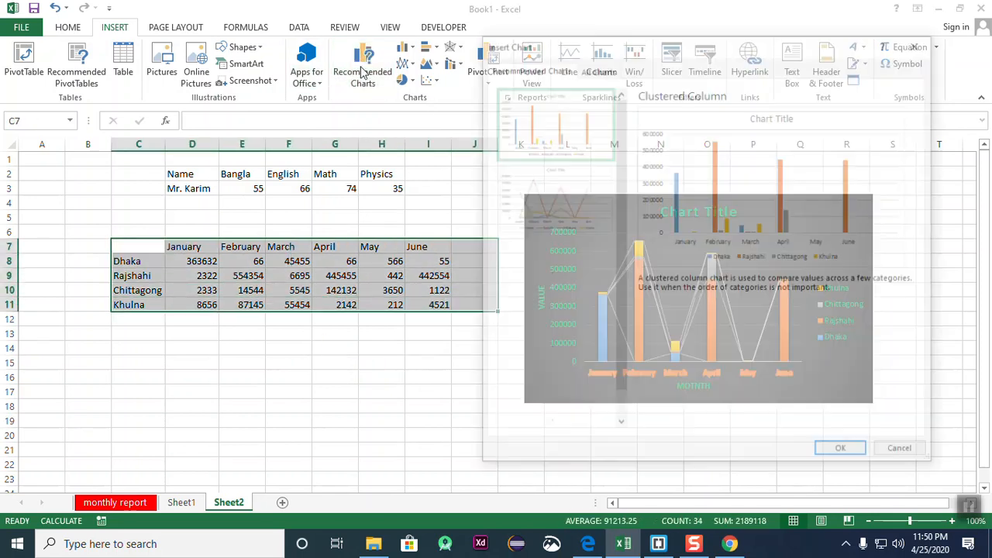
{"action": "left_click", "coordinate": [551, 184]}
{"action": "left_click", "coordinate": [548, 259]}
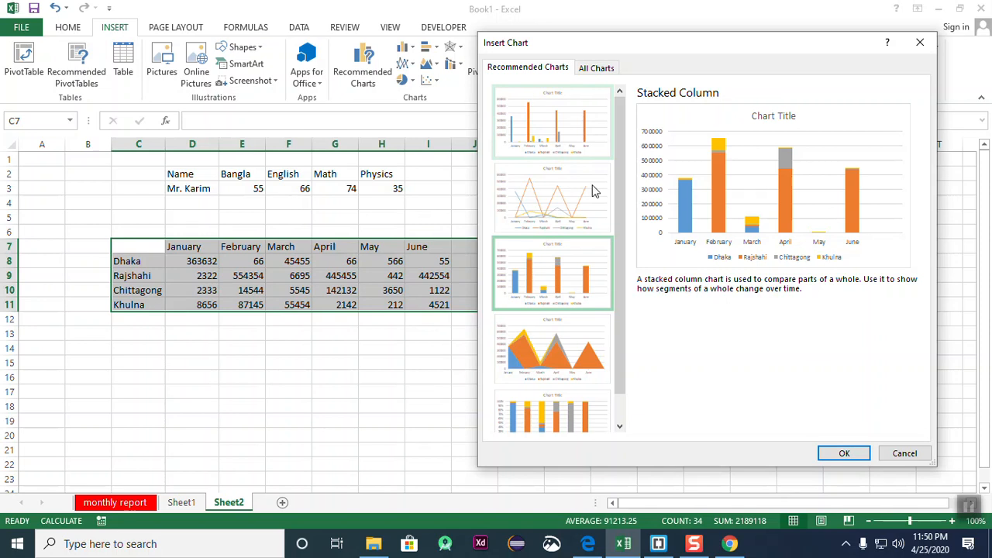
{"action": "left_click", "coordinate": [533, 321]}
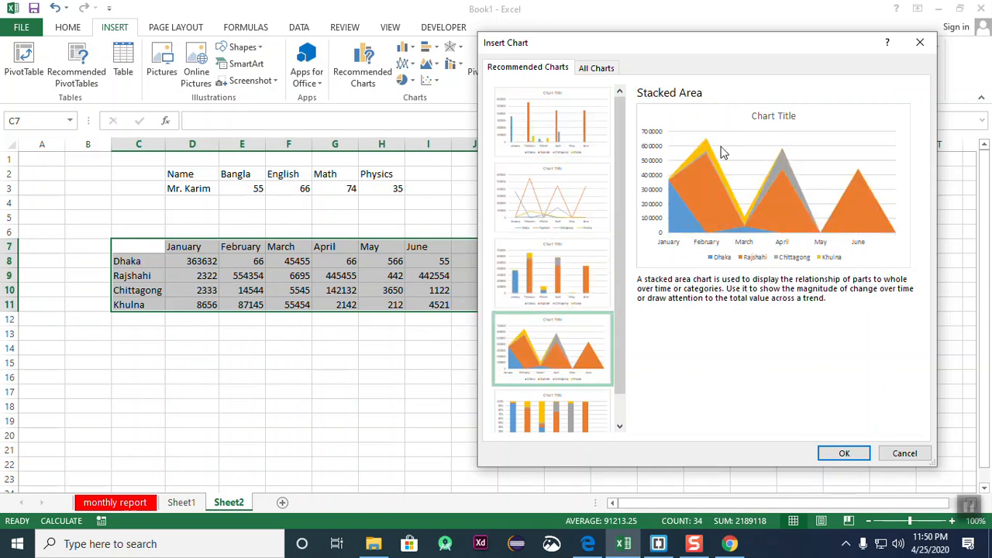
{"action": "left_click", "coordinate": [565, 409]}
{"action": "left_click", "coordinate": [580, 248]}
{"action": "left_click", "coordinate": [564, 176]}
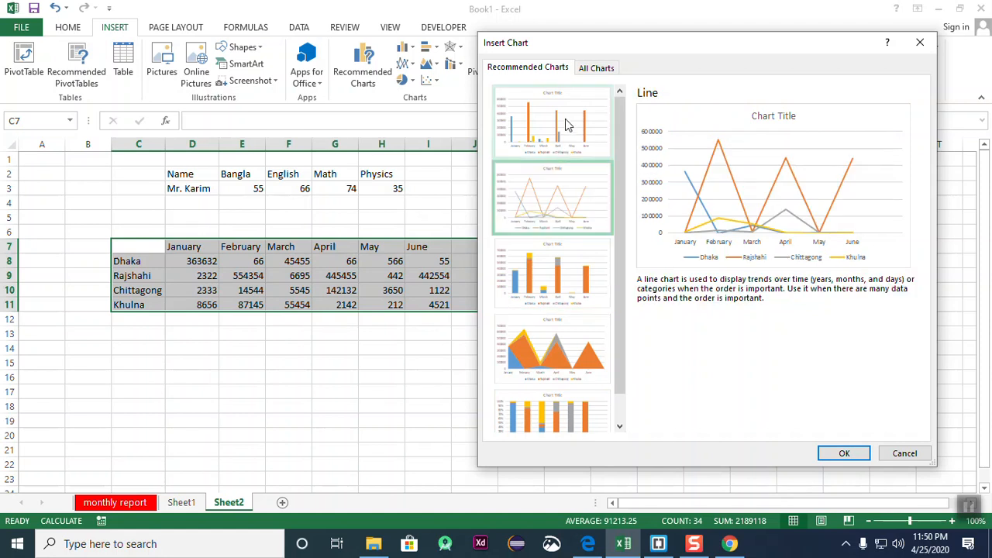
{"action": "left_click", "coordinate": [843, 454]}
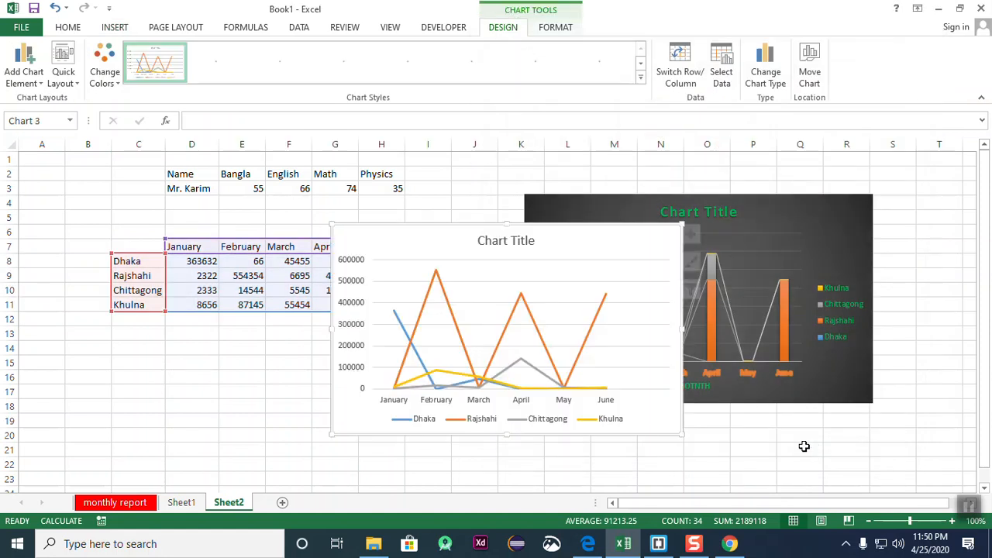
- Undo an accidental plot-area move, then place the line chart around rows 24–37
{"action": "left_click_drag", "start_coordinate": [596, 271], "coordinate": [303, 413]}
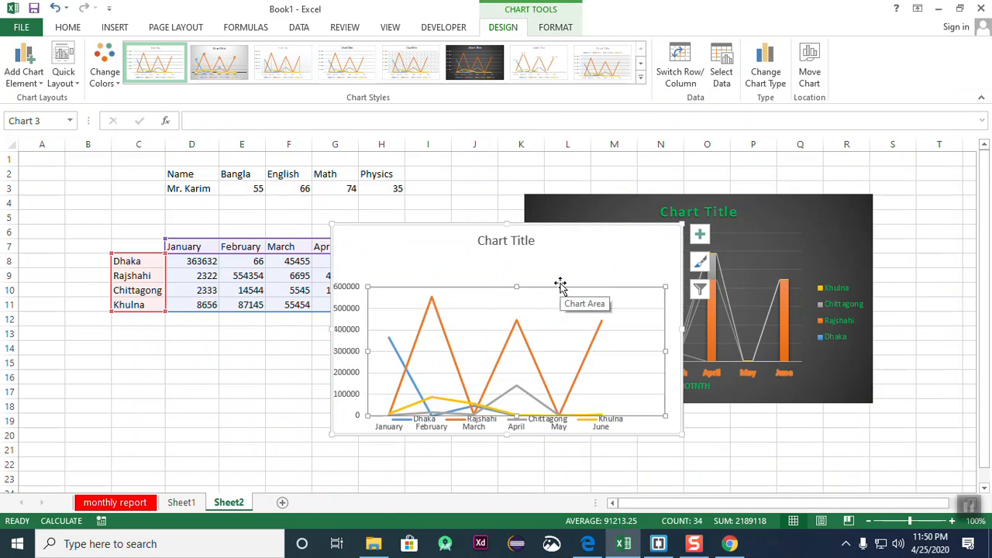
{"action": "key", "text": "ctrl+z"}
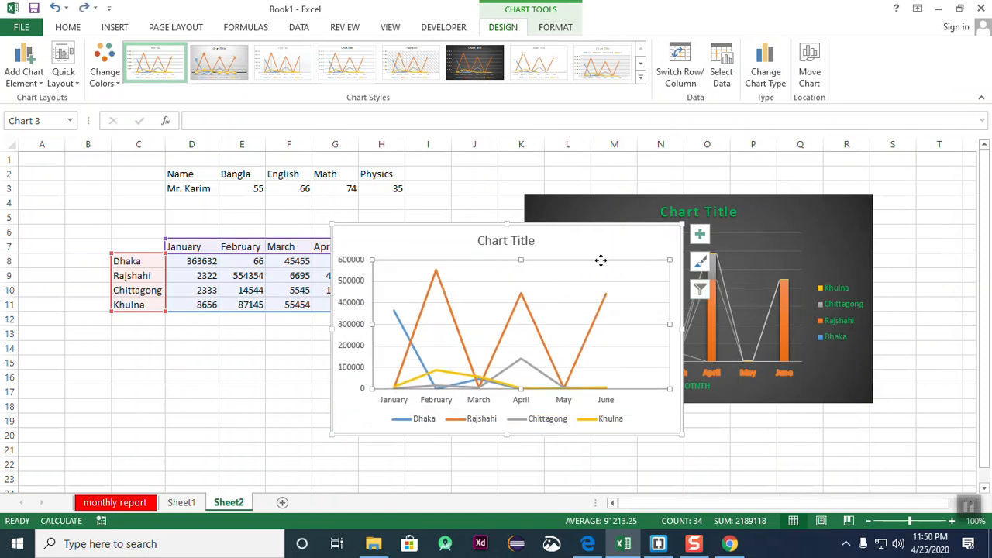
{"action": "left_click_drag", "start_coordinate": [595, 250], "coordinate": [281, 393]}
{"action": "scroll", "coordinate": [397, 340], "scroll_direction": "down", "scroll_amount": 5}
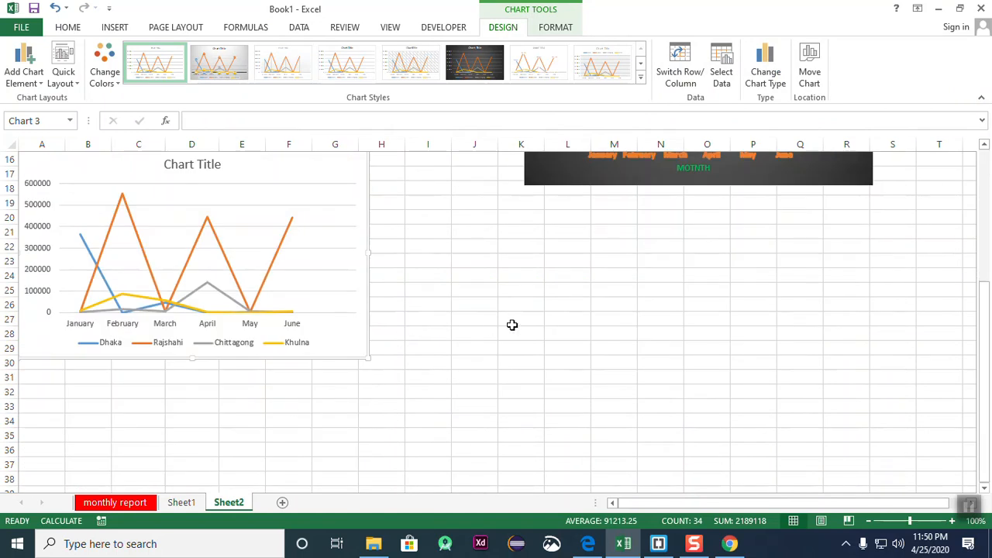
{"action": "left_click_drag", "start_coordinate": [330, 201], "coordinate": [502, 276]}
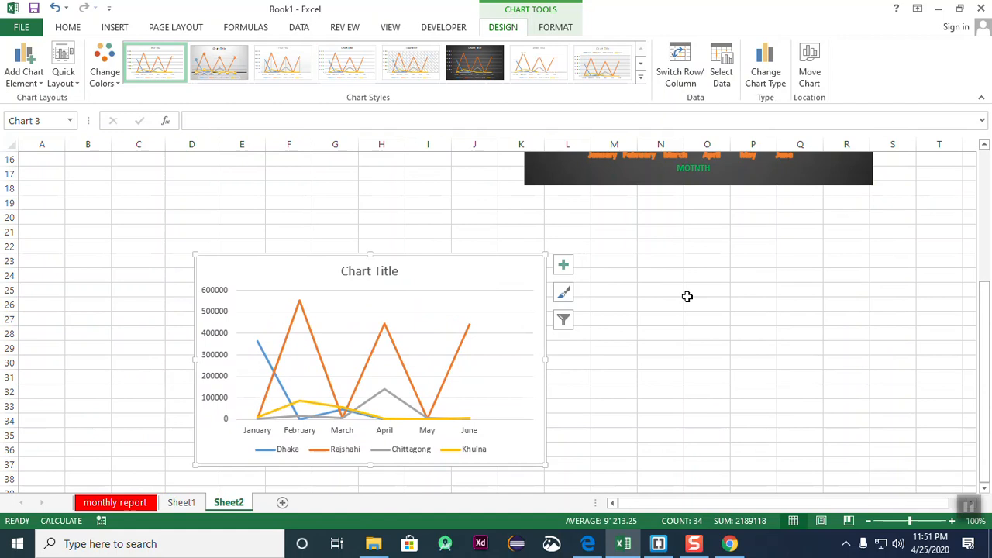
{"action": "scroll", "coordinate": [687, 297], "scroll_direction": "up", "scroll_amount": 5}
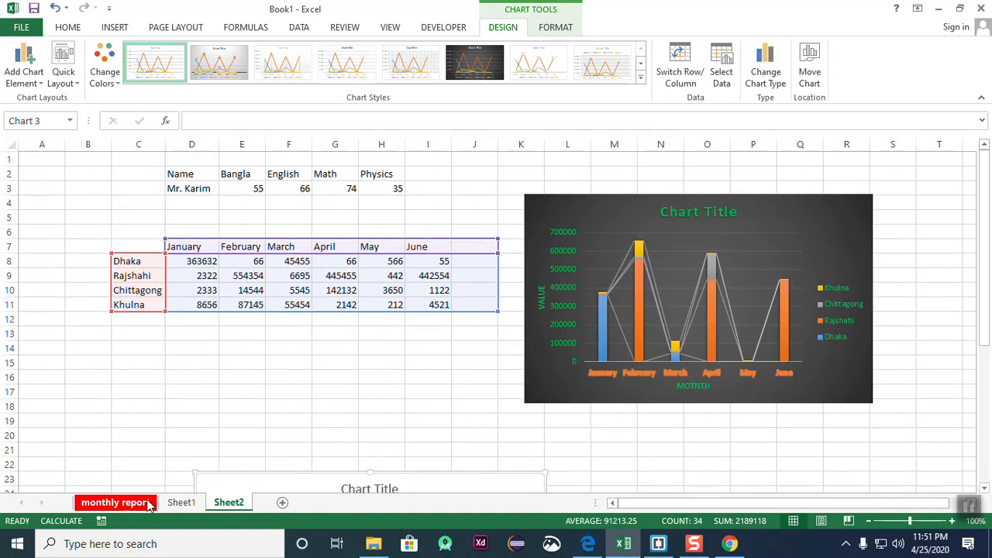
{"action": "left_click", "coordinate": [183, 503]}
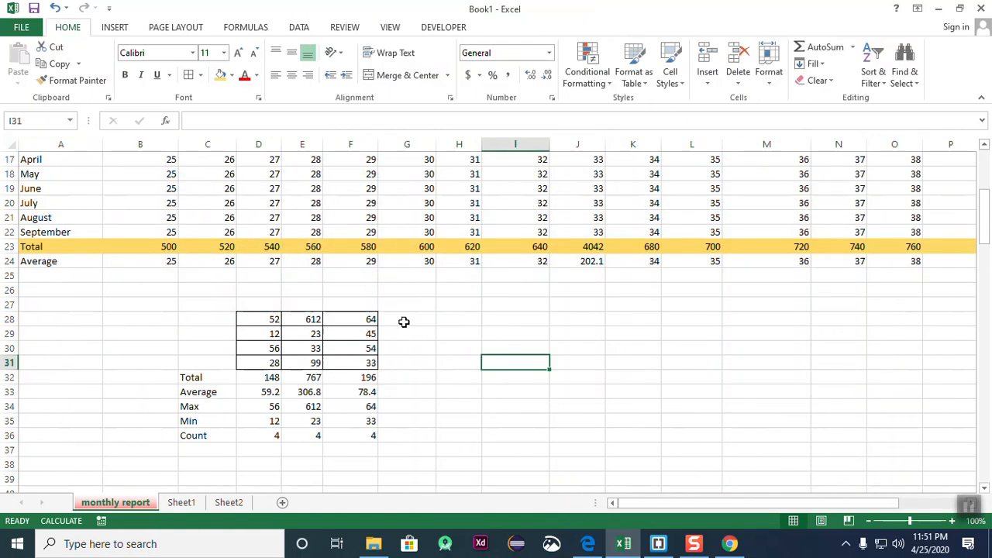
{"action": "left_click", "coordinate": [229, 503]}
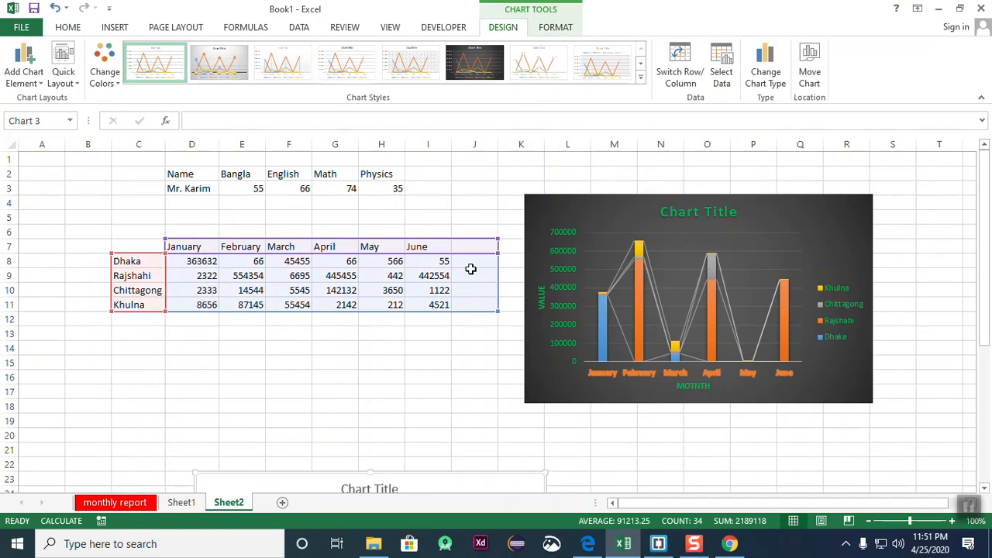